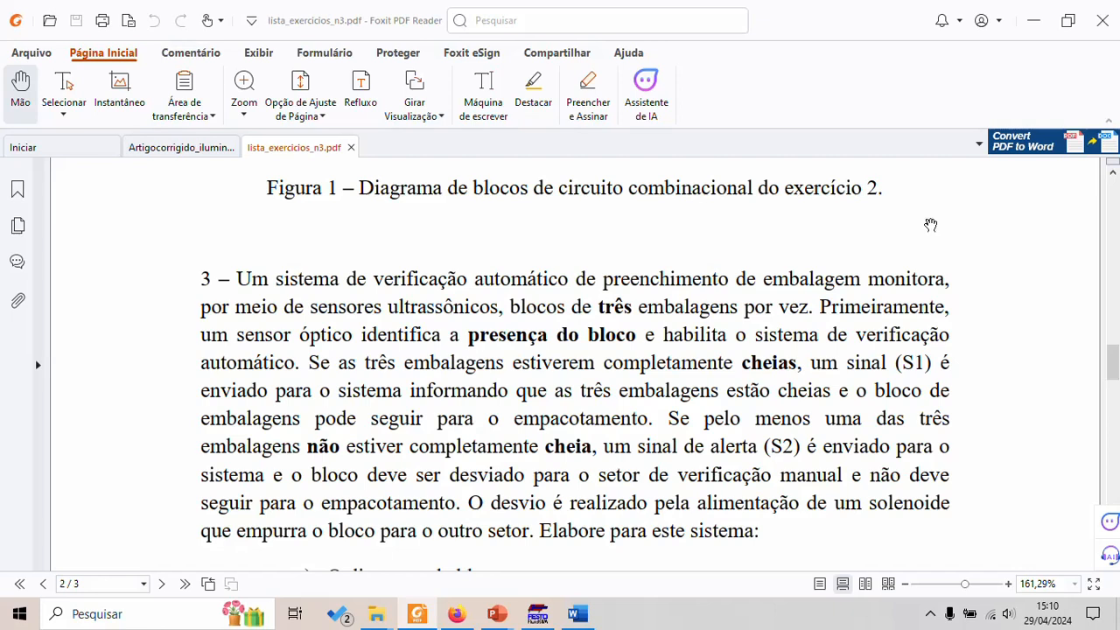
Step: Read exercise 3's statement and its hint, marking the verification system, ultrasonic sensors, three packages and block presence passages
{"action": "scroll", "coordinate": [924, 388], "scroll_direction": "down", "scroll_amount": 3}
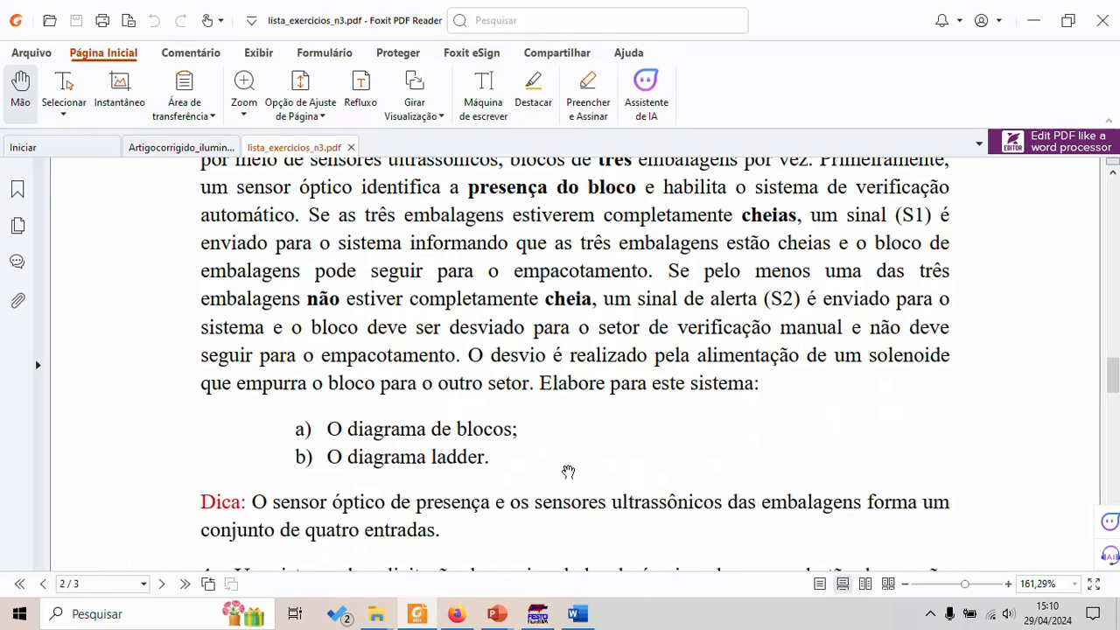
{"action": "scroll", "coordinate": [568, 471], "scroll_direction": "down", "scroll_amount": 1}
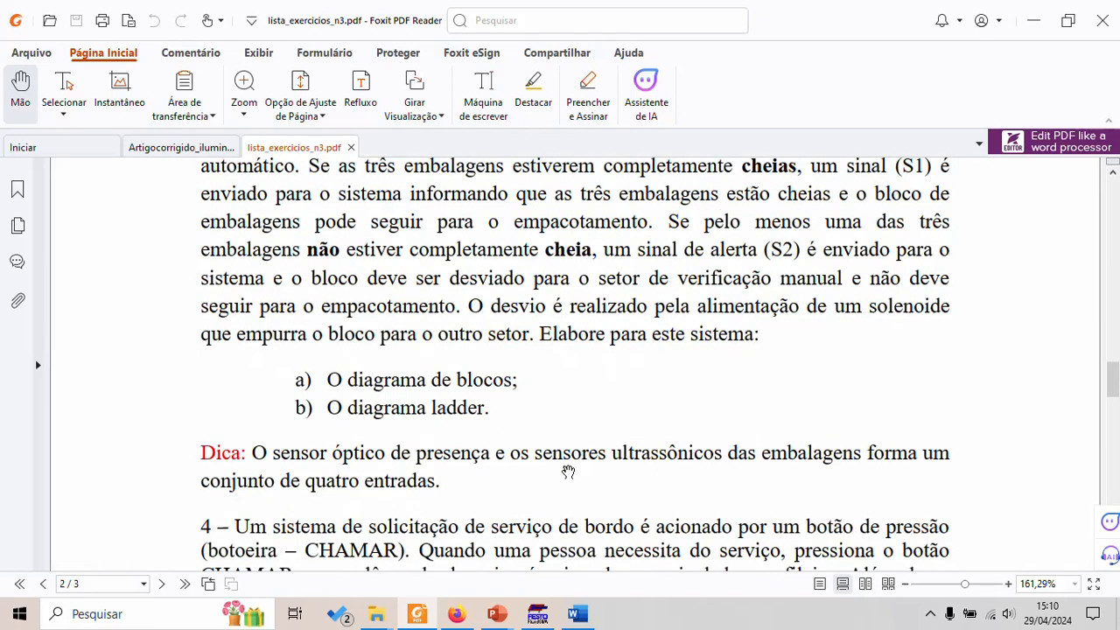
{"action": "scroll", "coordinate": [568, 471], "scroll_direction": "up", "scroll_amount": 1}
{"action": "left_click_drag", "start_coordinate": [870, 505], "coordinate": [915, 505]}
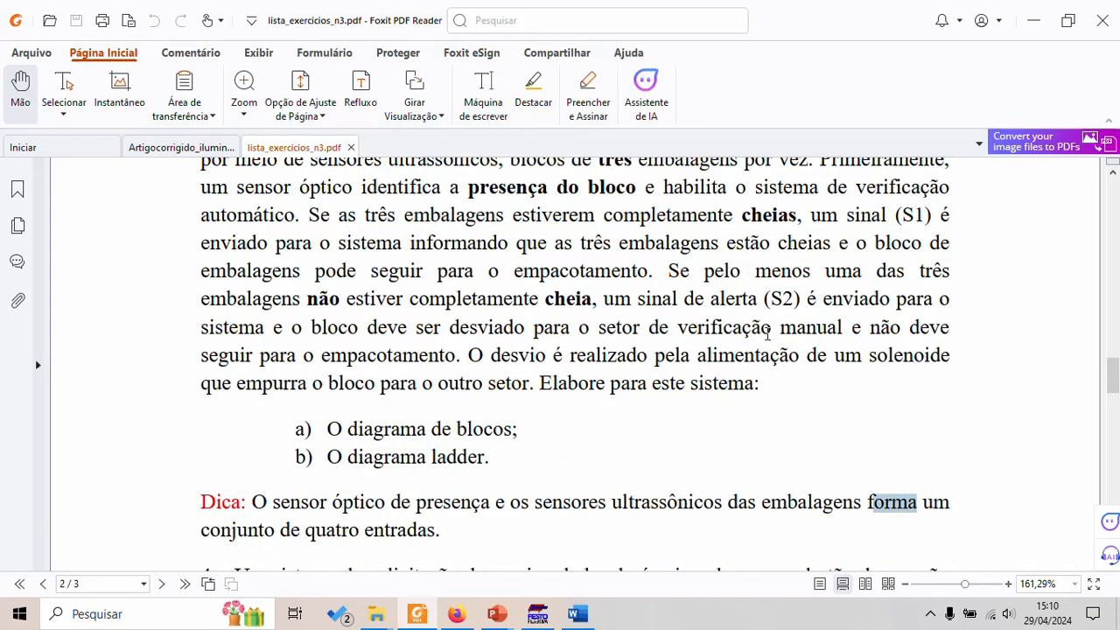
{"action": "scroll", "coordinate": [767, 333], "scroll_direction": "up", "scroll_amount": 3}
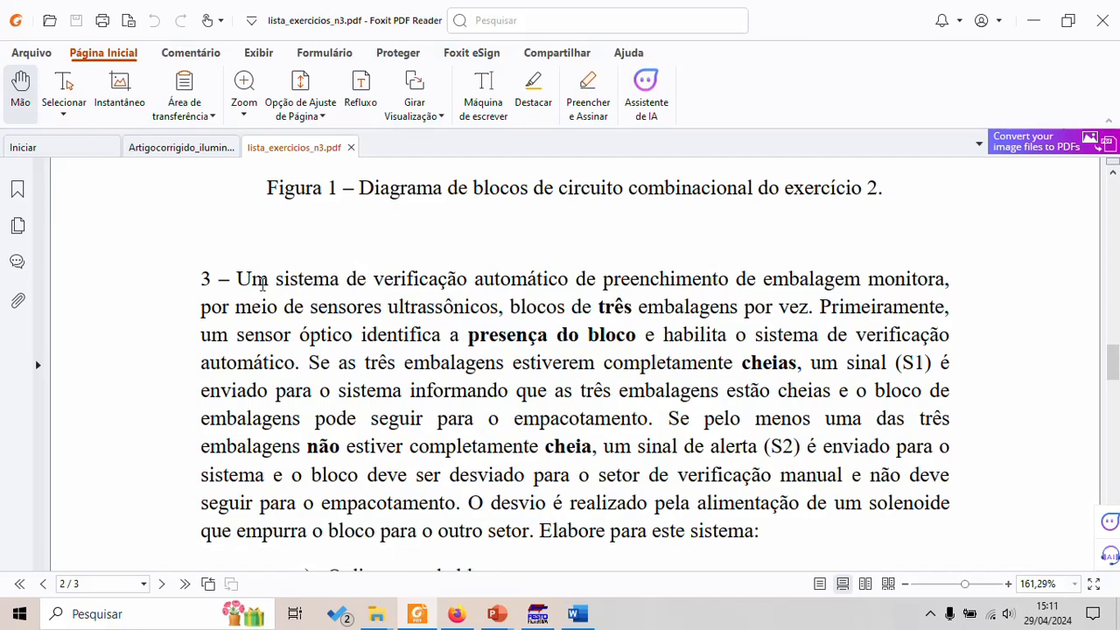
{"action": "left_click_drag", "start_coordinate": [289, 282], "coordinate": [480, 291]}
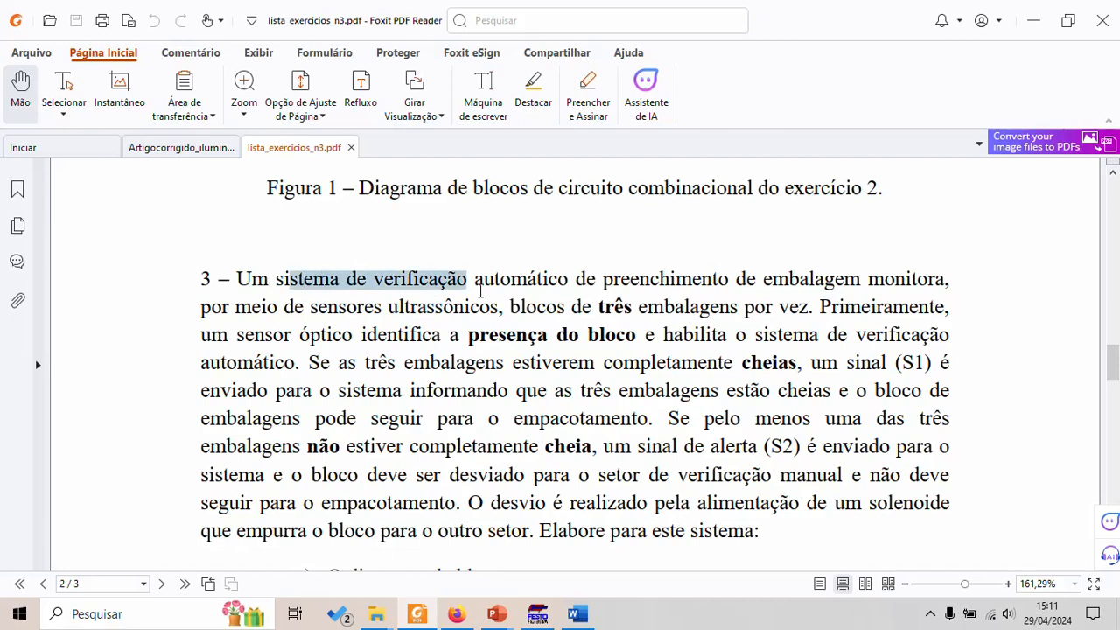
{"action": "left_click_drag", "start_coordinate": [798, 282], "coordinate": [861, 285]}
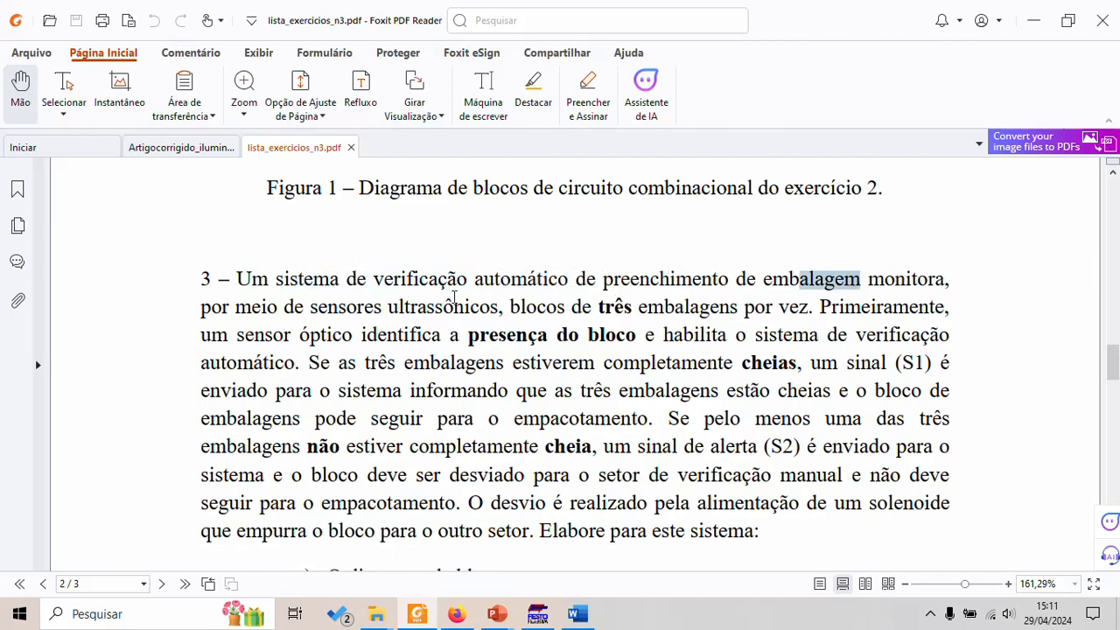
{"action": "left_click", "coordinate": [300, 306]}
{"action": "left_click_drag", "start_coordinate": [308, 306], "coordinate": [430, 307]}
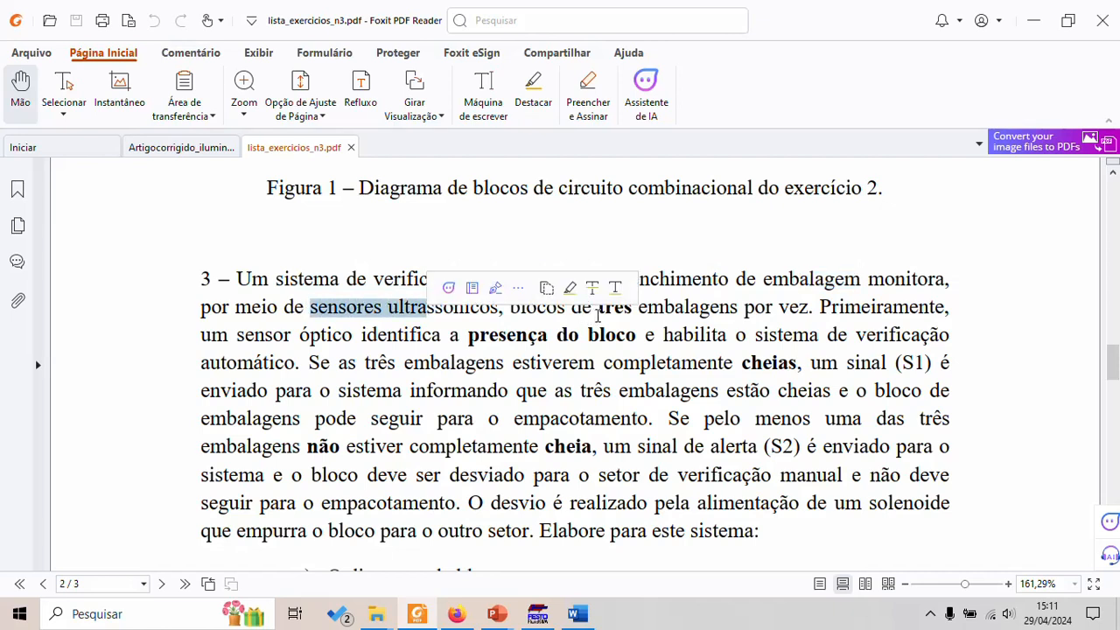
{"action": "left_click_drag", "start_coordinate": [597, 308], "coordinate": [794, 309]}
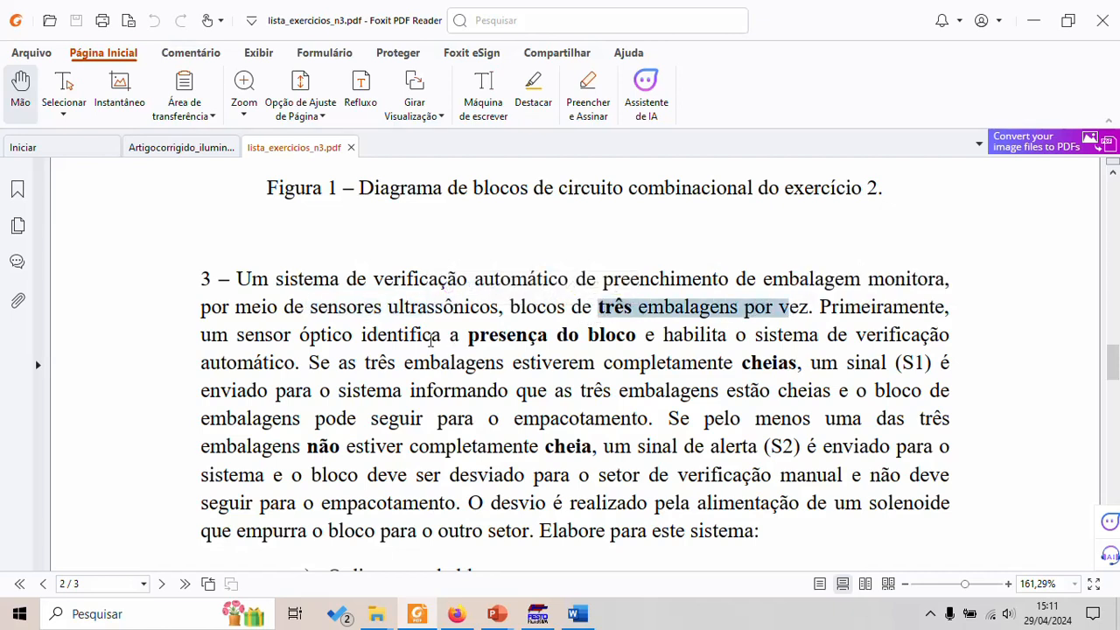
{"action": "left_click_drag", "start_coordinate": [331, 337], "coordinate": [639, 341]}
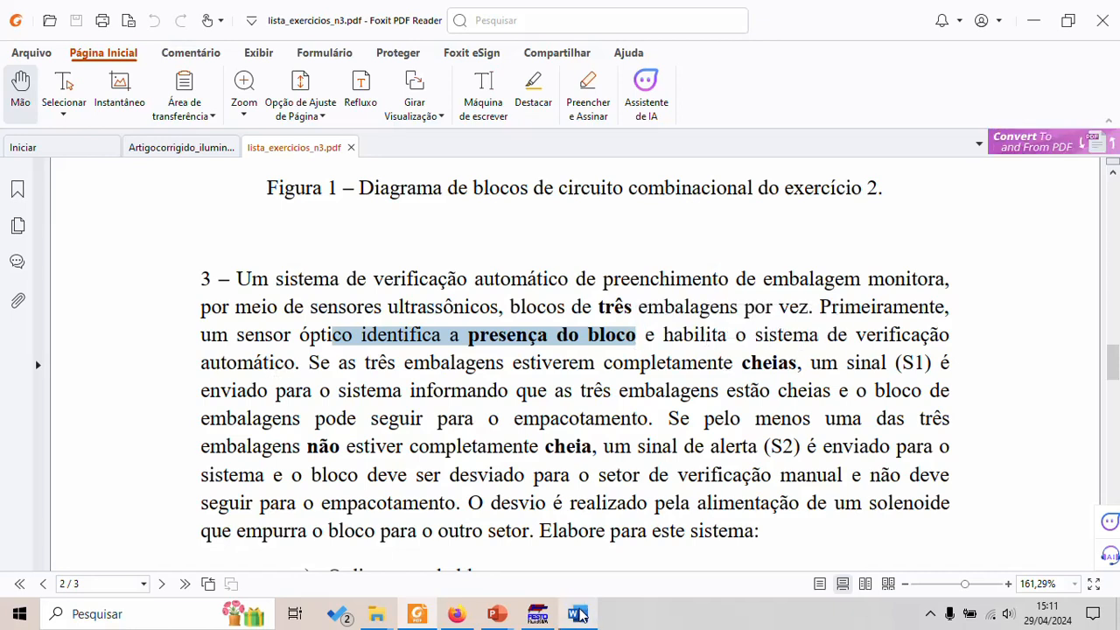
Step: Switch to the Word document and centre the contents of all truth table cells horizontally and vertically
{"action": "mouse_move", "coordinate": [579, 615]}
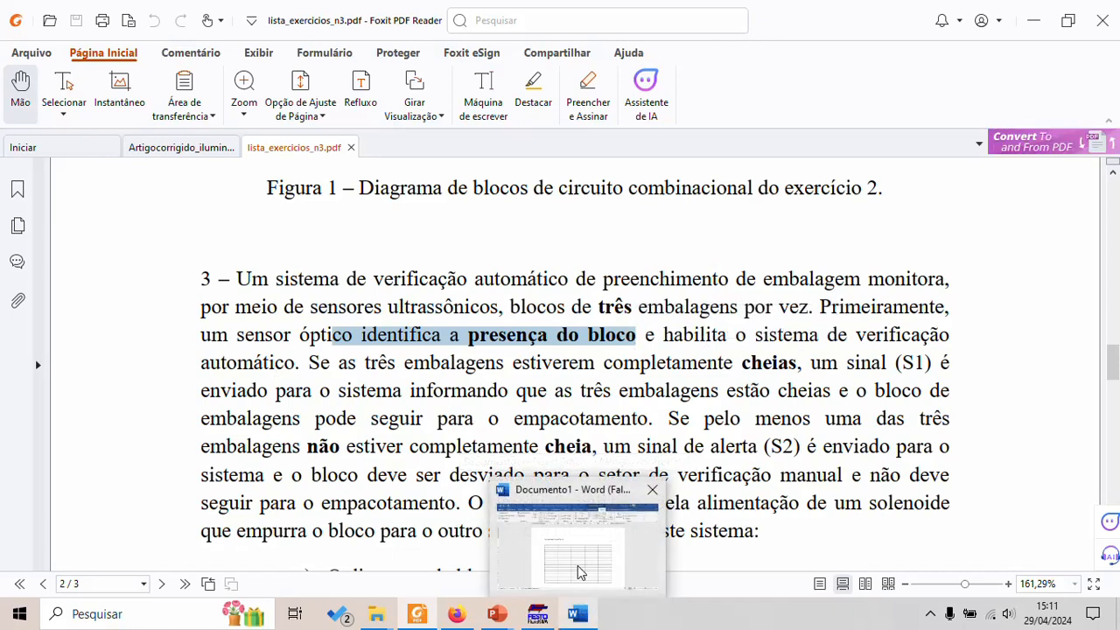
{"action": "mouse_move", "coordinate": [577, 570]}
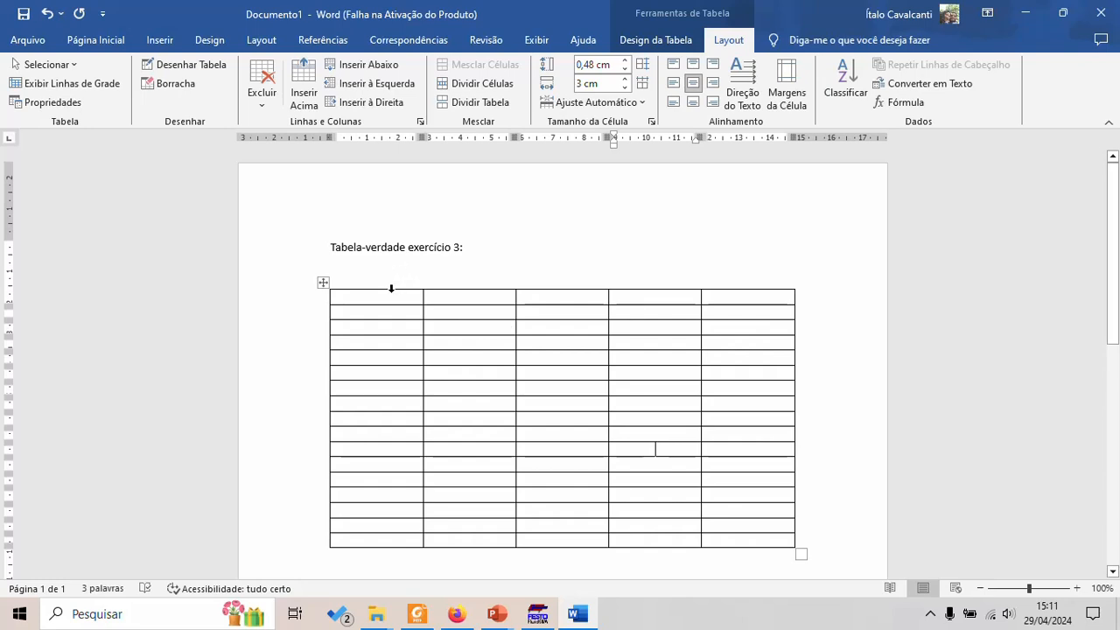
{"action": "left_click_drag", "start_coordinate": [390, 294], "coordinate": [740, 537]}
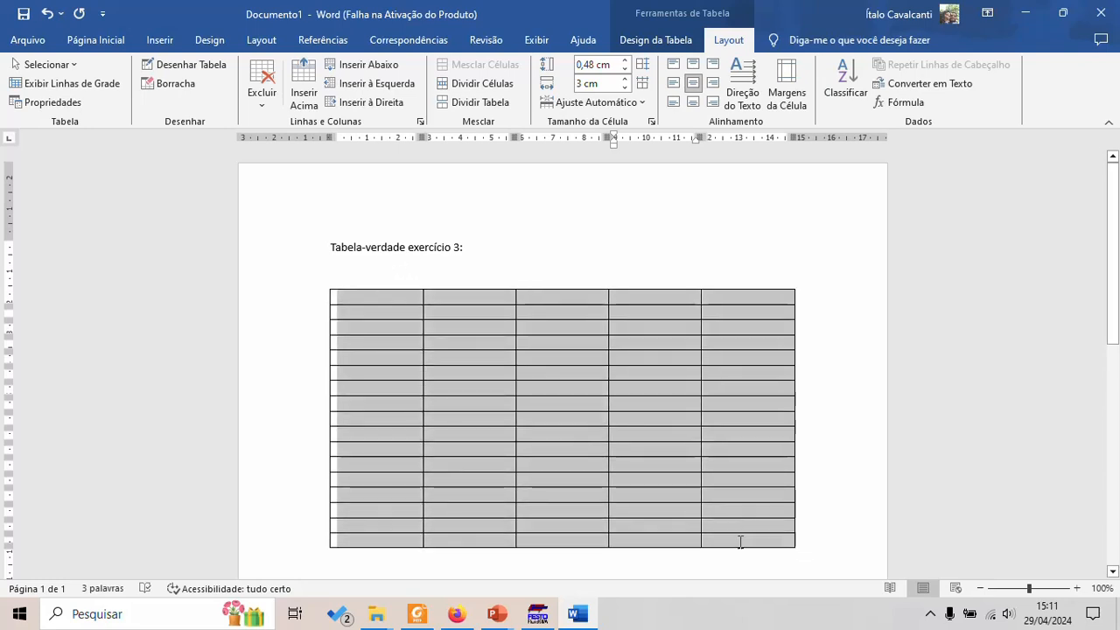
{"action": "left_click", "coordinate": [699, 84]}
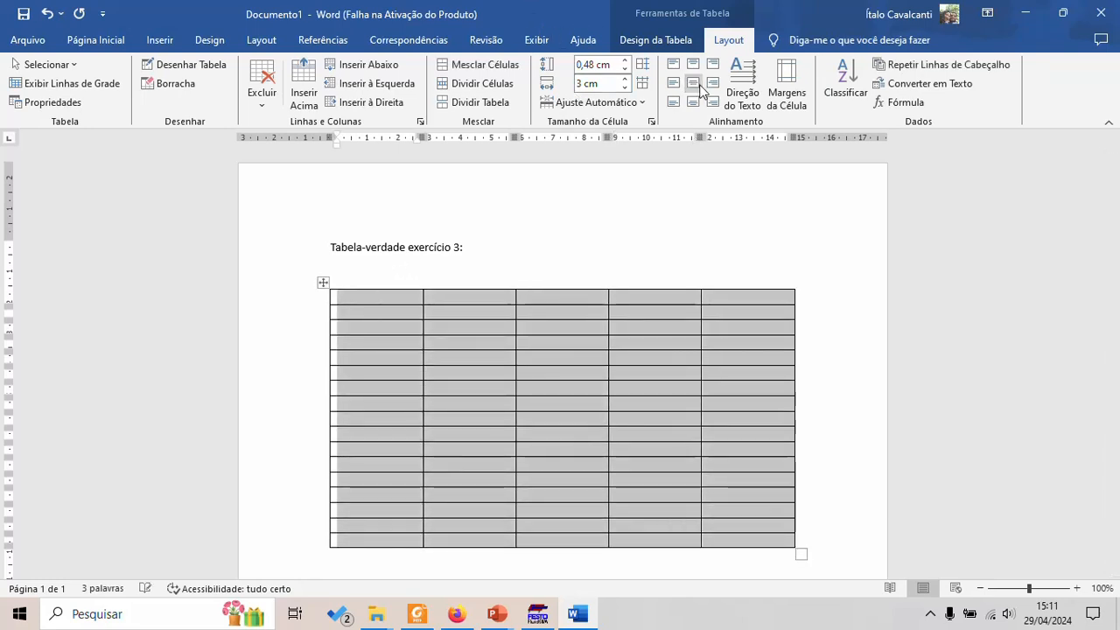
Step: Check the sentence on enabling the verification system in the Foxit PDF, and enter "Op" as the Word table's first column header
{"action": "left_click", "coordinate": [398, 298]}
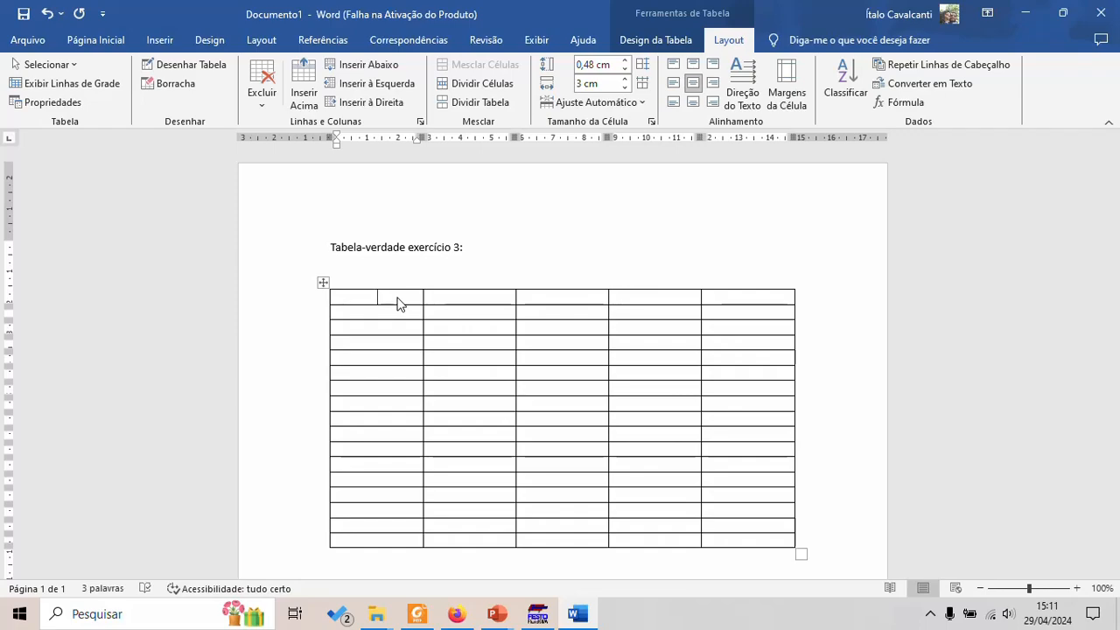
{"action": "key", "text": "alt+Tab"}
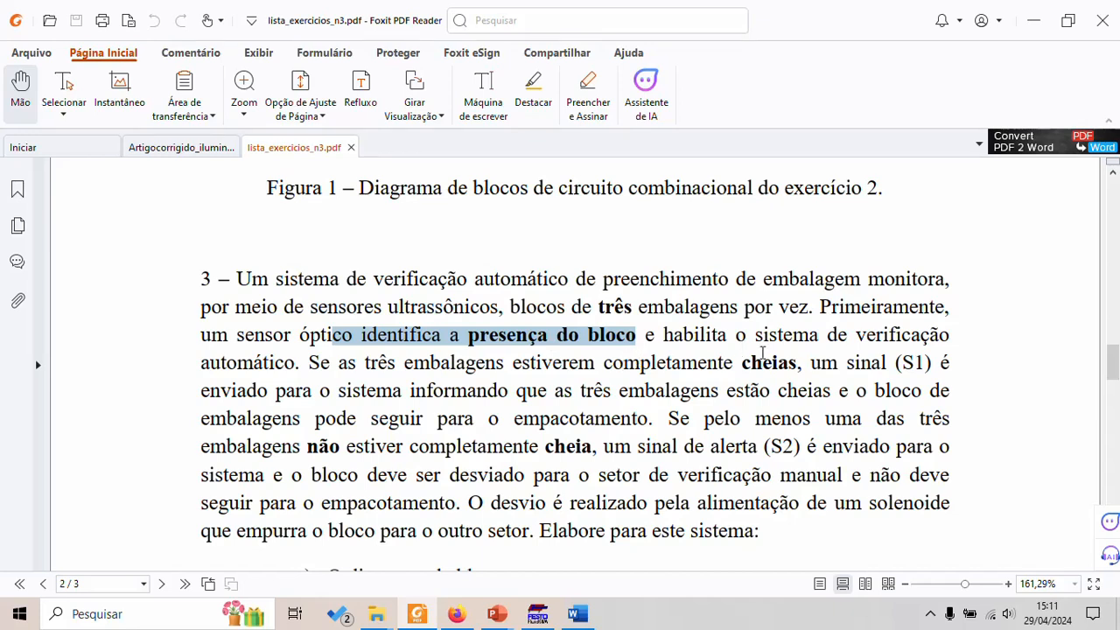
{"action": "left_click_drag", "start_coordinate": [670, 337], "coordinate": [941, 337]}
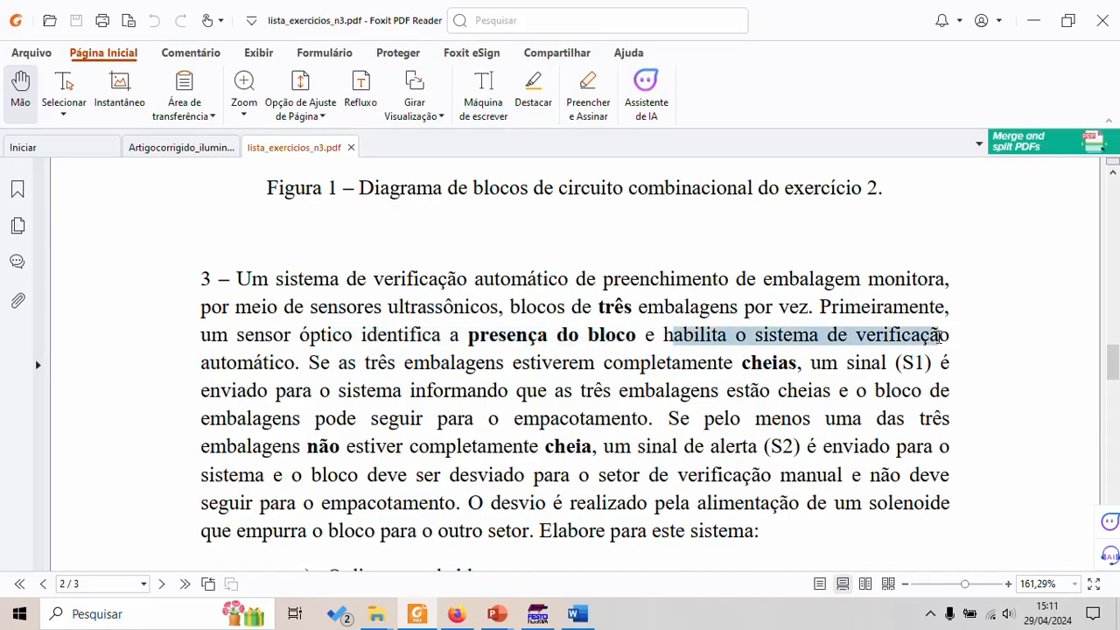
{"action": "key", "text": "alt+Tab"}
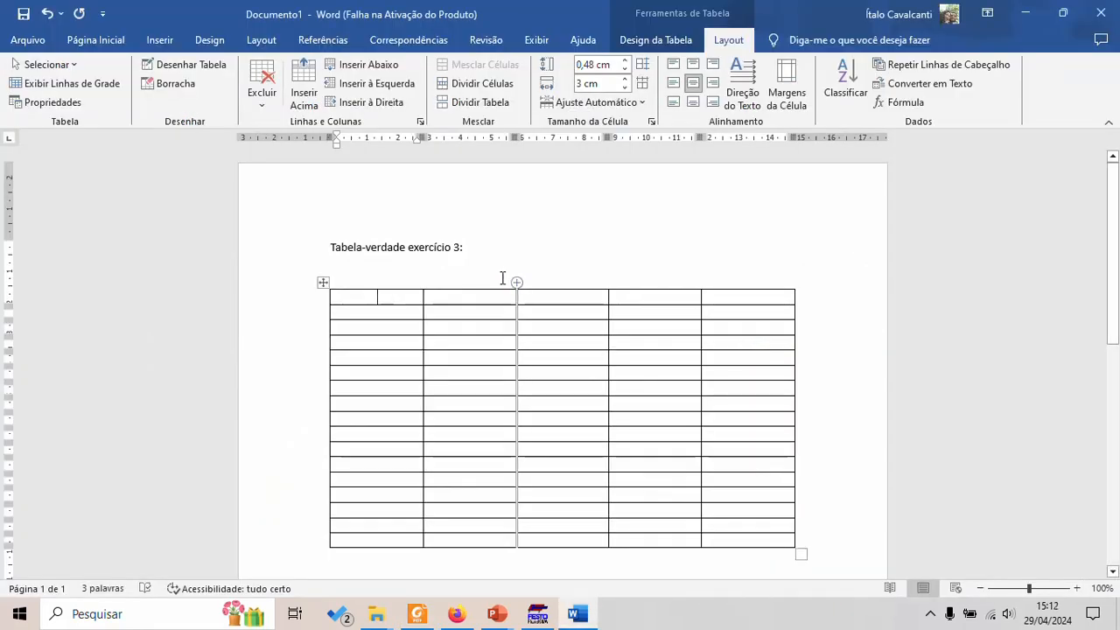
{"action": "type", "text": "Op"}
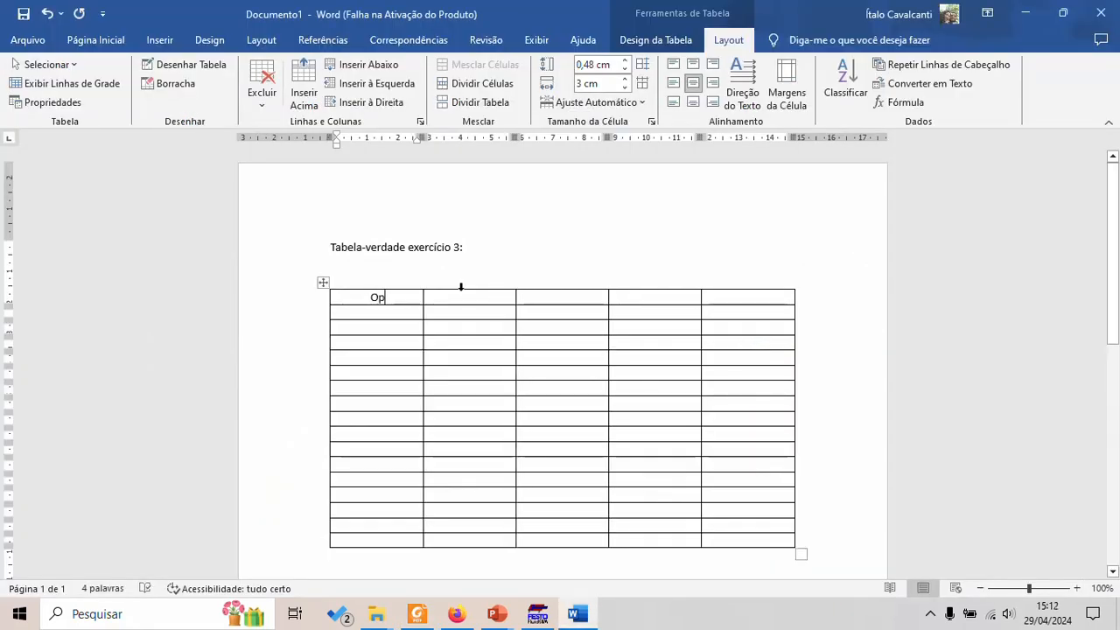
Step: Enter "E1", "E2" and "E3" as the headers of the second, third and fourth columns
{"action": "left_click", "coordinate": [469, 299]}
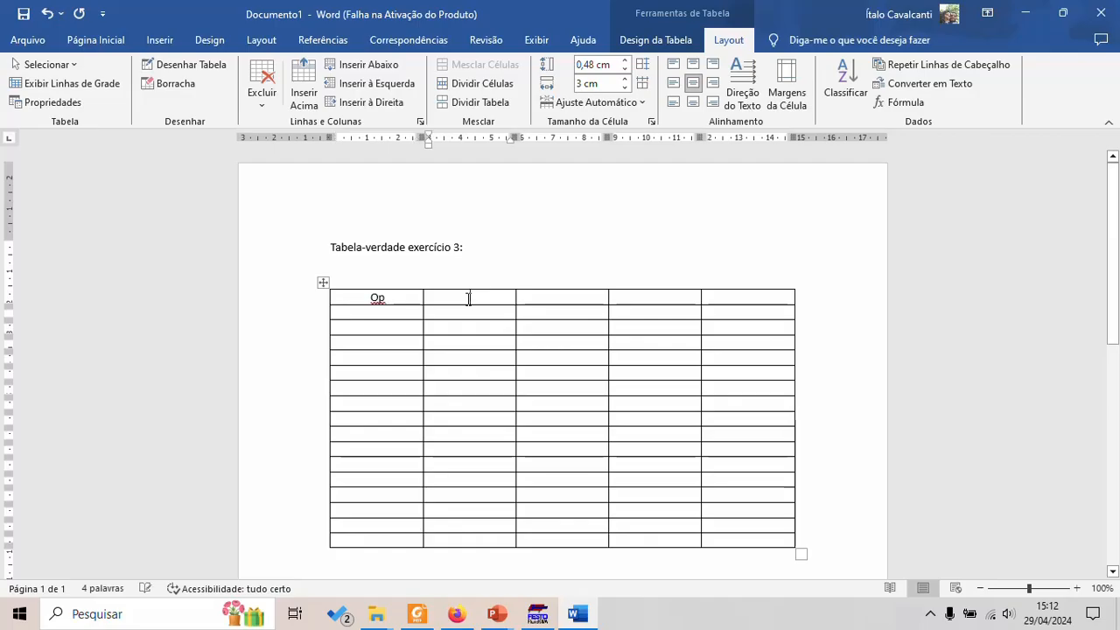
{"action": "key", "text": "alt+Tab"}
{"action": "key", "text": "alt+Tab"}
{"action": "type", "text": "E1"}
{"action": "left_click", "coordinate": [581, 289]}
{"action": "left_click", "coordinate": [576, 297]}
{"action": "type", "text": "E"}
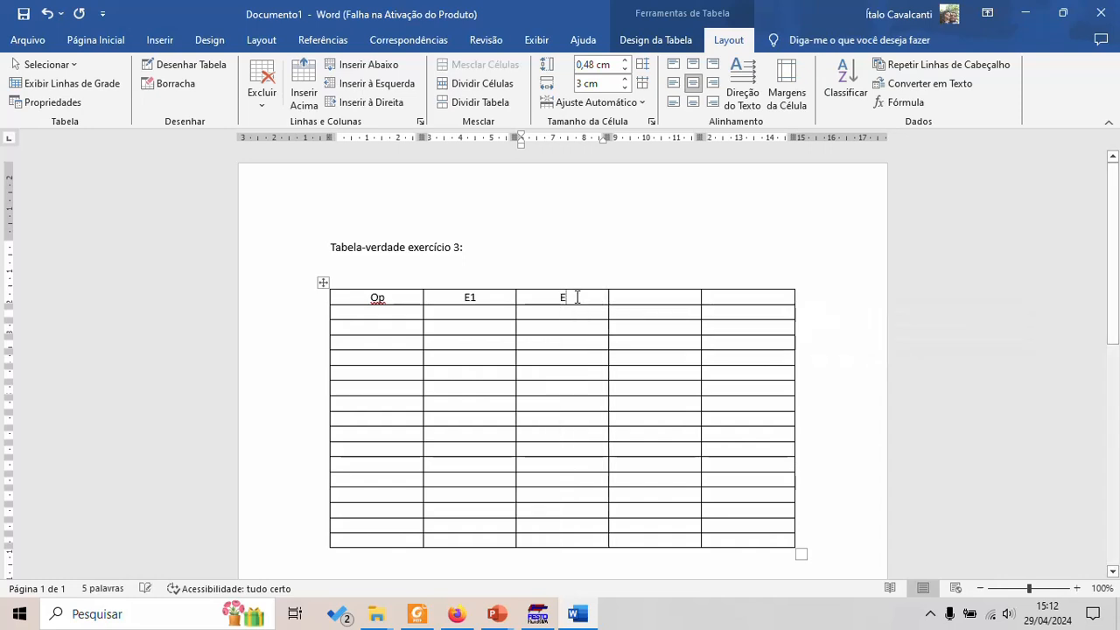
{"action": "type", "text": "2"}
{"action": "left_click", "coordinate": [633, 298]}
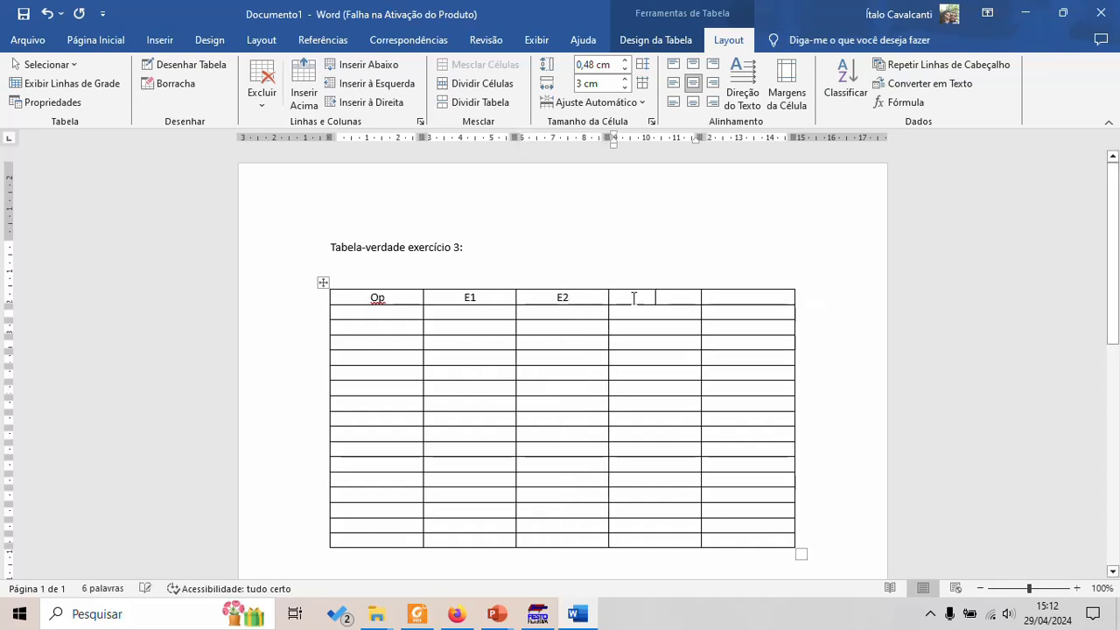
{"action": "type", "text": "E3"}
Step: Review the S1 and S2 signal conditions in the Foxit PDF, and enter "S1" as the Word table's fifth column header
{"action": "left_click", "coordinate": [727, 297]}
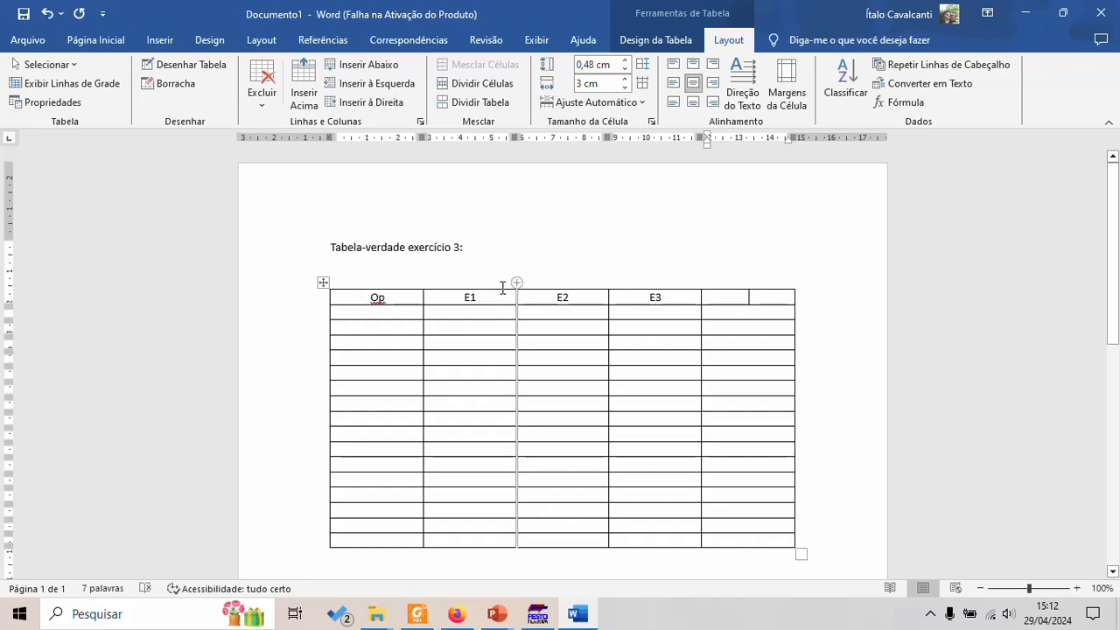
{"action": "key", "text": "alt+Tab"}
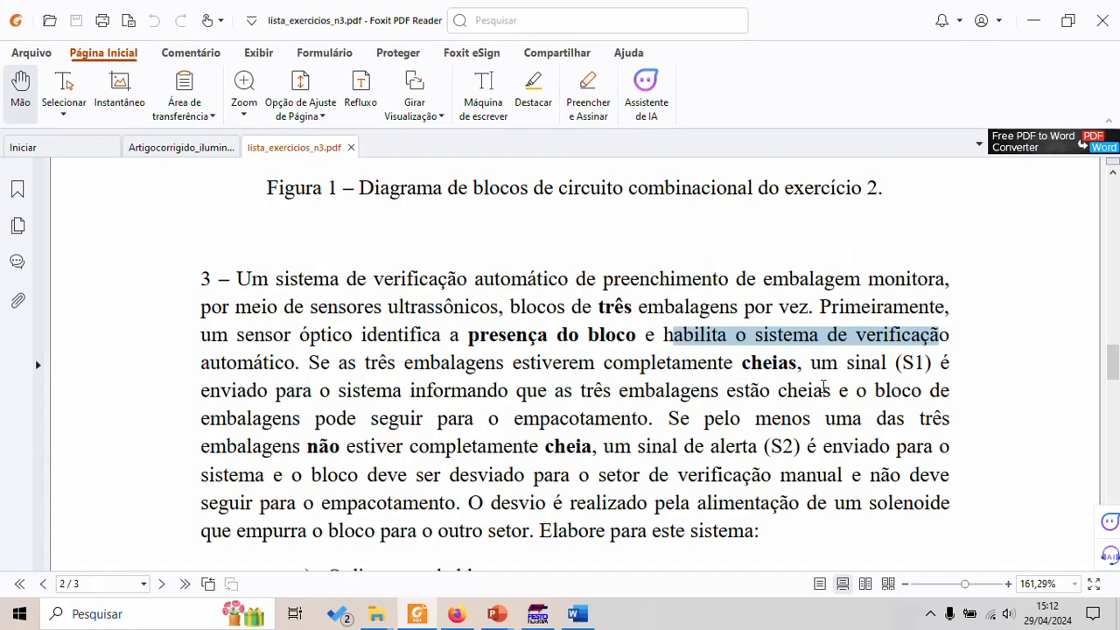
{"action": "left_click_drag", "start_coordinate": [811, 362], "coordinate": [546, 390]}
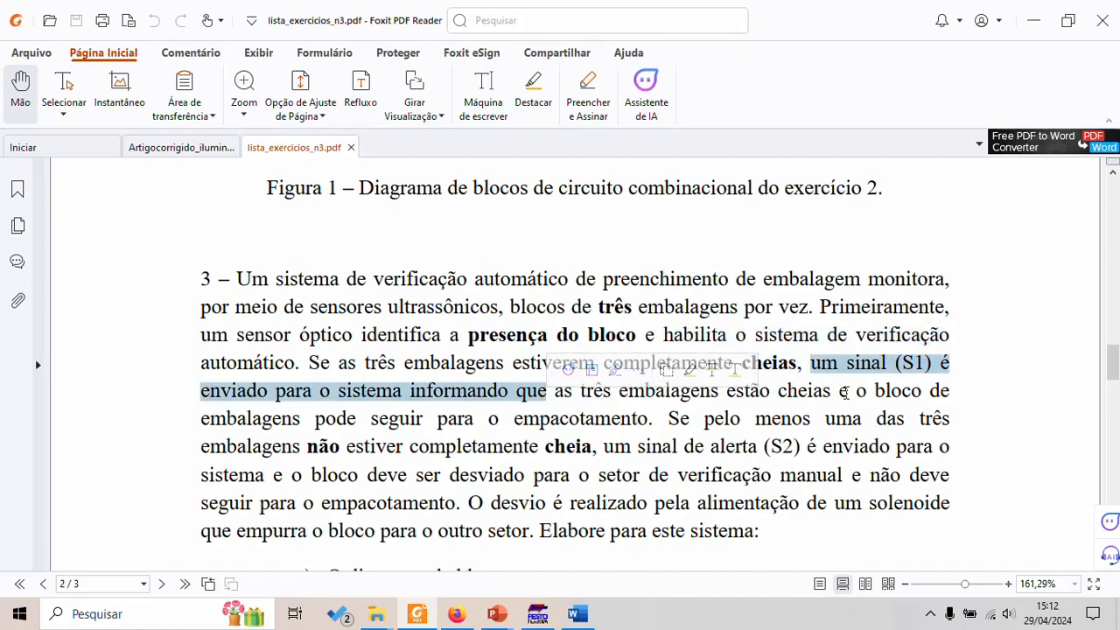
{"action": "left_click_drag", "start_coordinate": [399, 421], "coordinate": [622, 420]}
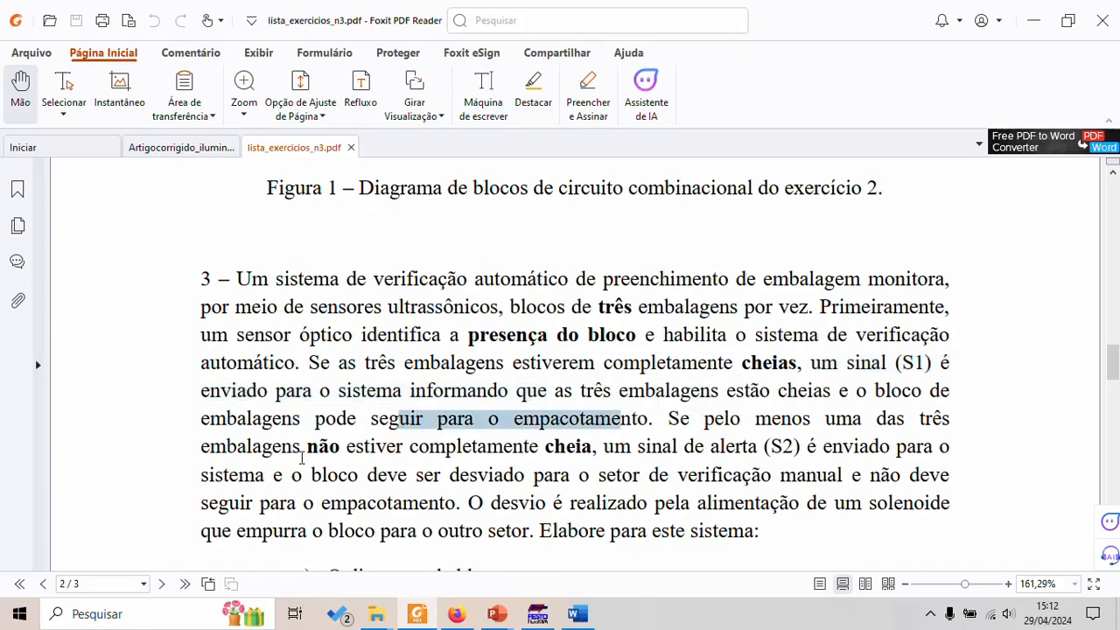
{"action": "left_click_drag", "start_coordinate": [304, 449], "coordinate": [797, 447]}
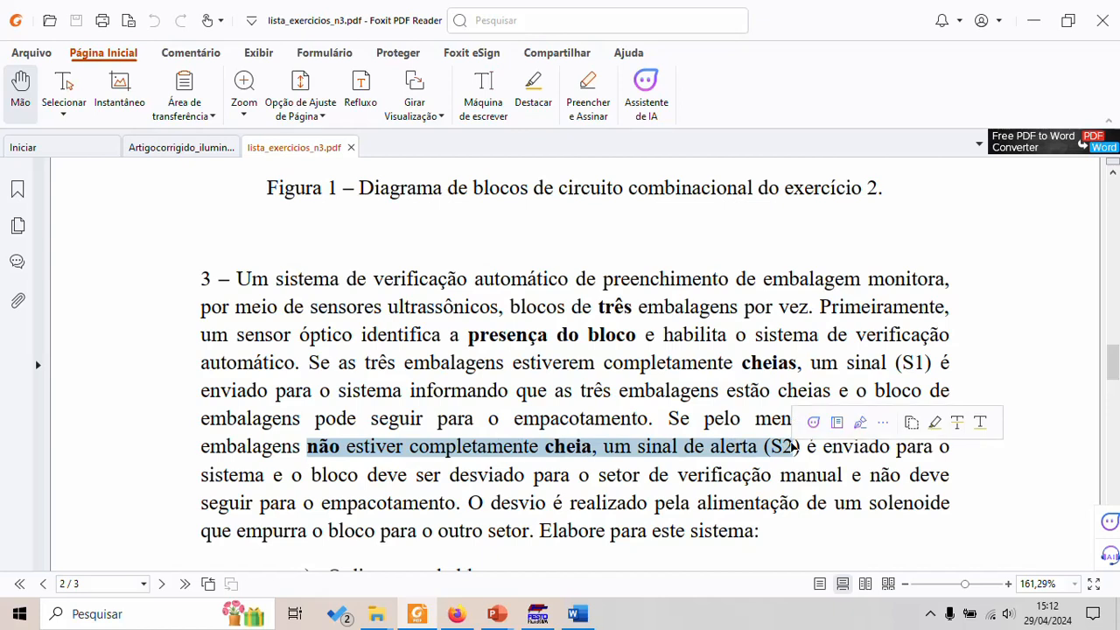
{"action": "key", "text": "alt+Tab"}
{"action": "type", "text": "S1"}
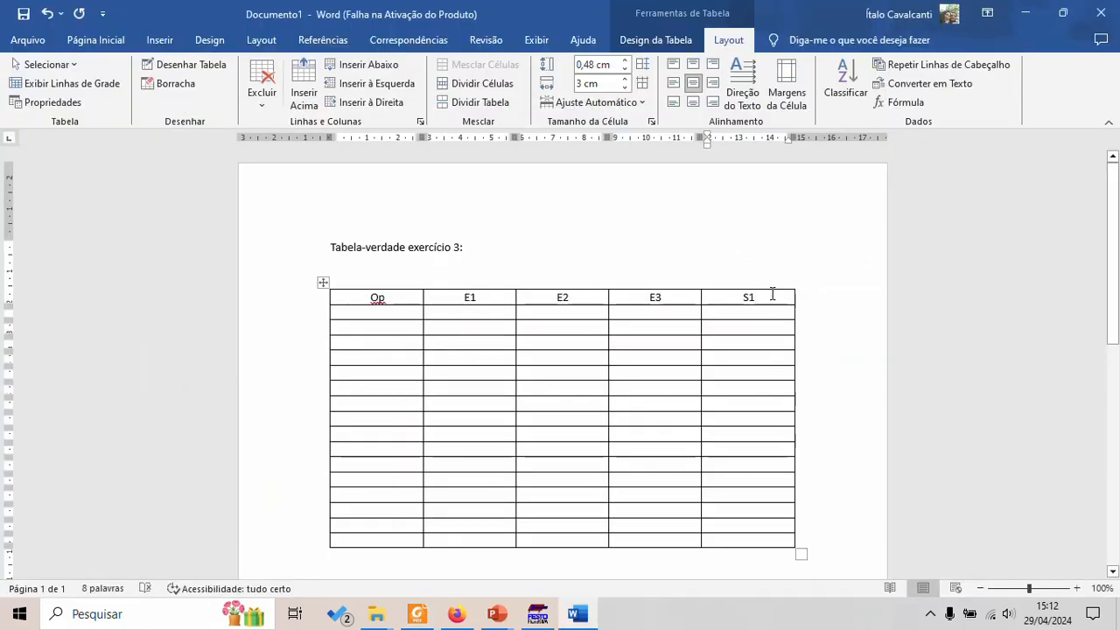
{"action": "left_click_drag", "start_coordinate": [758, 296], "coordinate": [778, 544]}
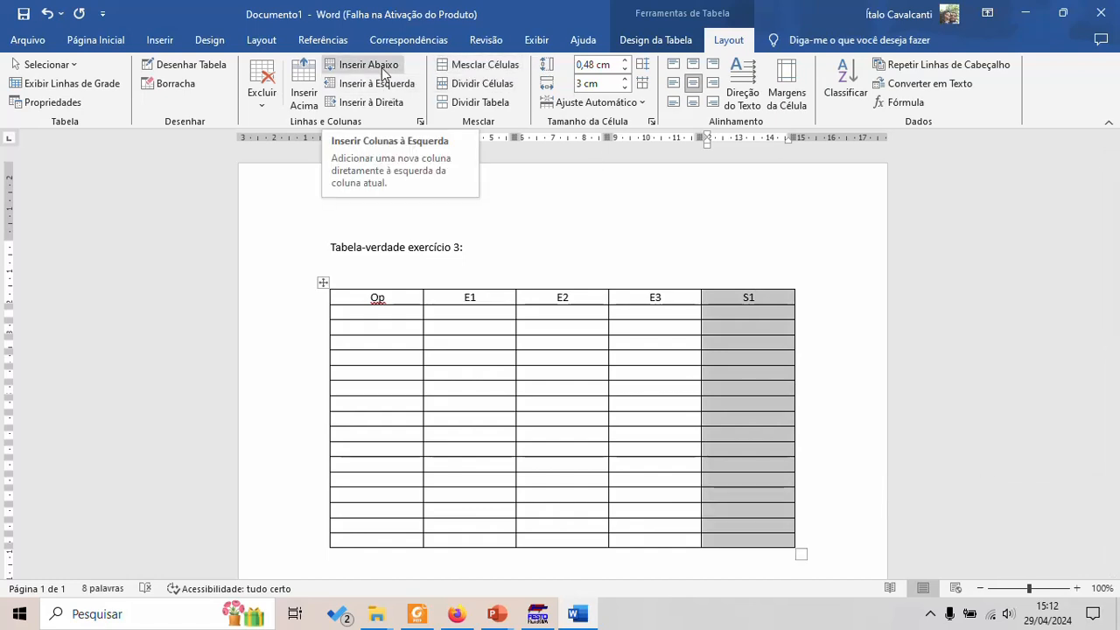
{"action": "left_click", "coordinate": [371, 102]}
{"action": "left_click", "coordinate": [770, 303]}
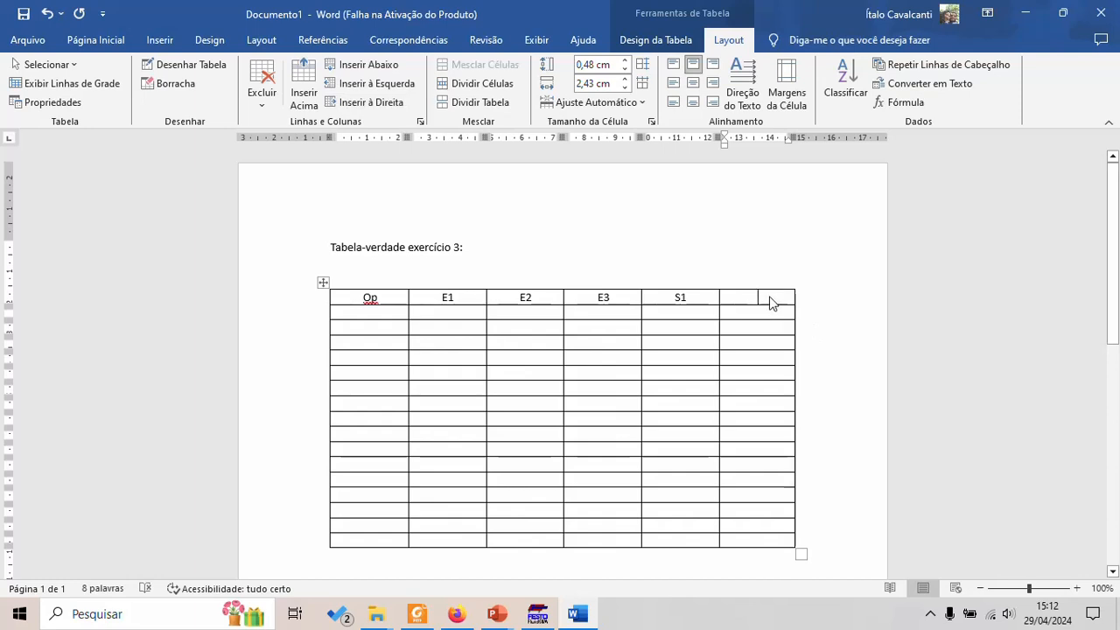
{"action": "type", "text": "S2"}
{"action": "left_click_drag", "start_coordinate": [755, 325], "coordinate": [760, 542]}
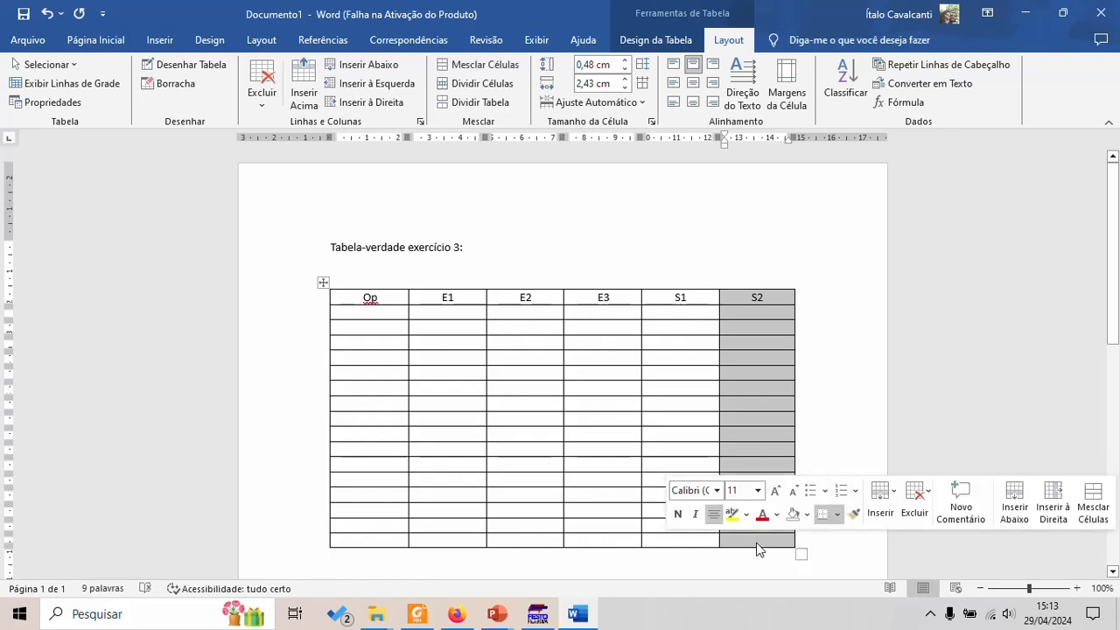
{"action": "key", "text": "BackSpace"}
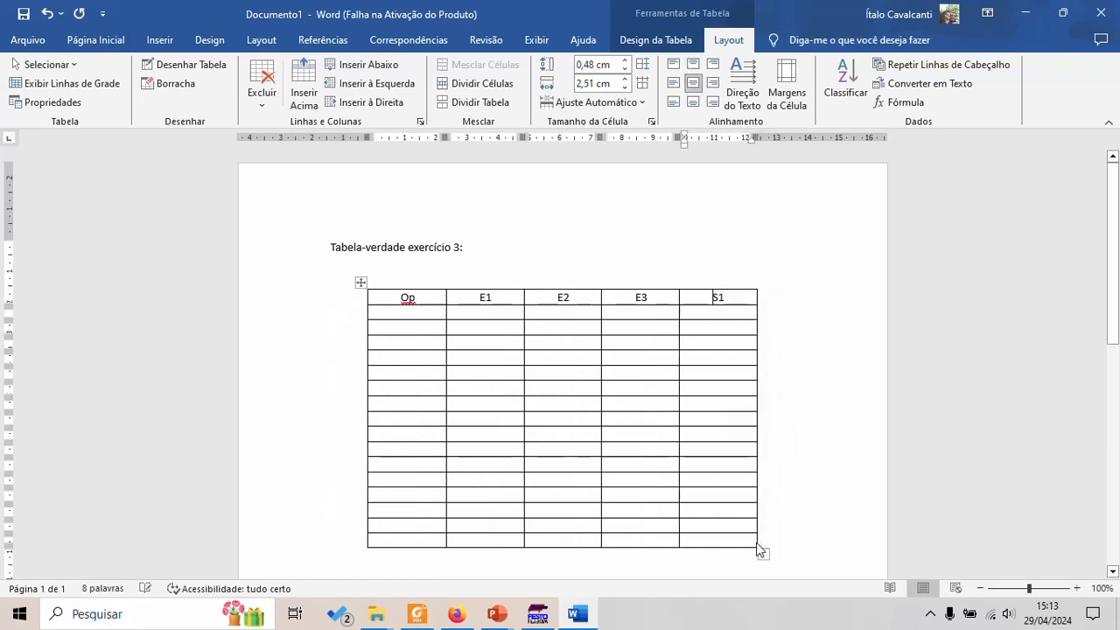
Step: Make the table's header row with Op, E1, E2, E3 and S1 bold
{"action": "left_click", "coordinate": [360, 284]}
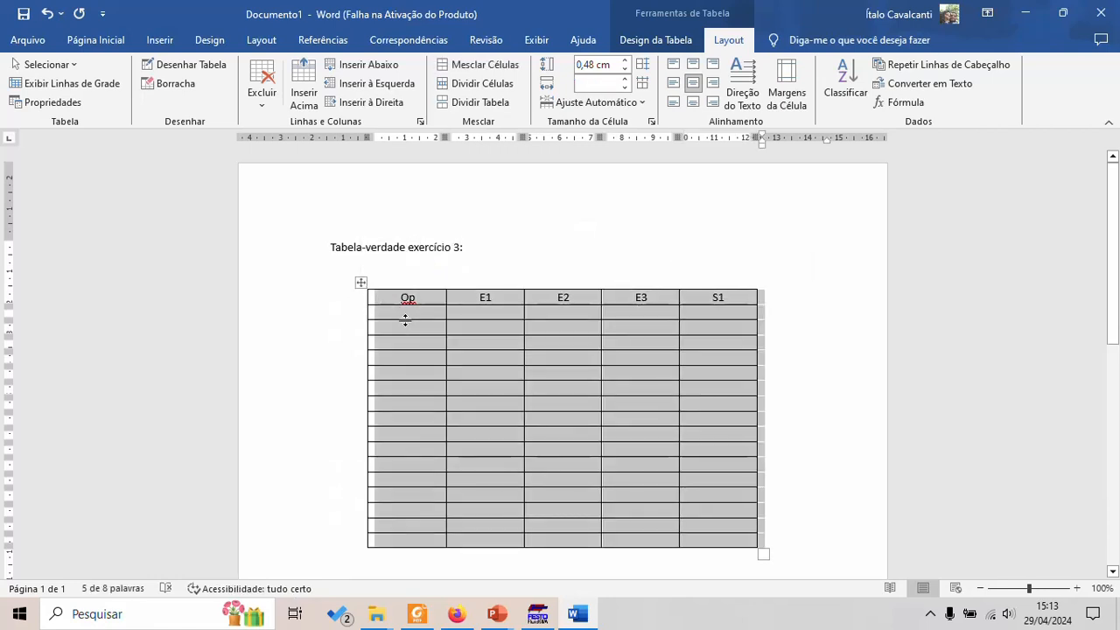
{"action": "left_click", "coordinate": [411, 318]}
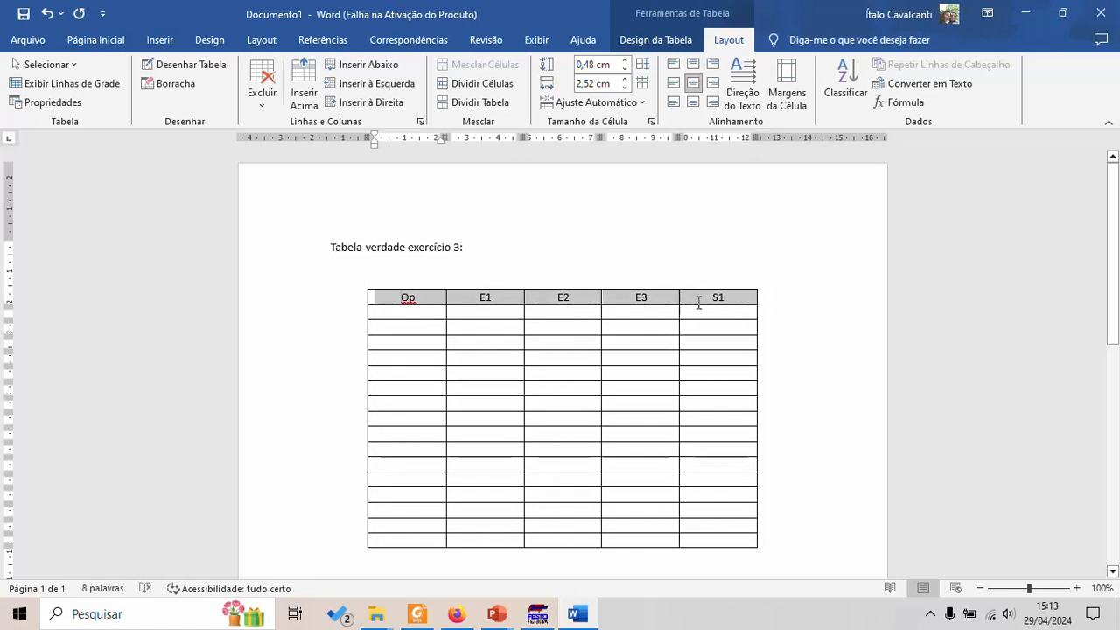
{"action": "left_click_drag", "start_coordinate": [400, 302], "coordinate": [700, 302]}
{"action": "left_click", "coordinate": [96, 40]}
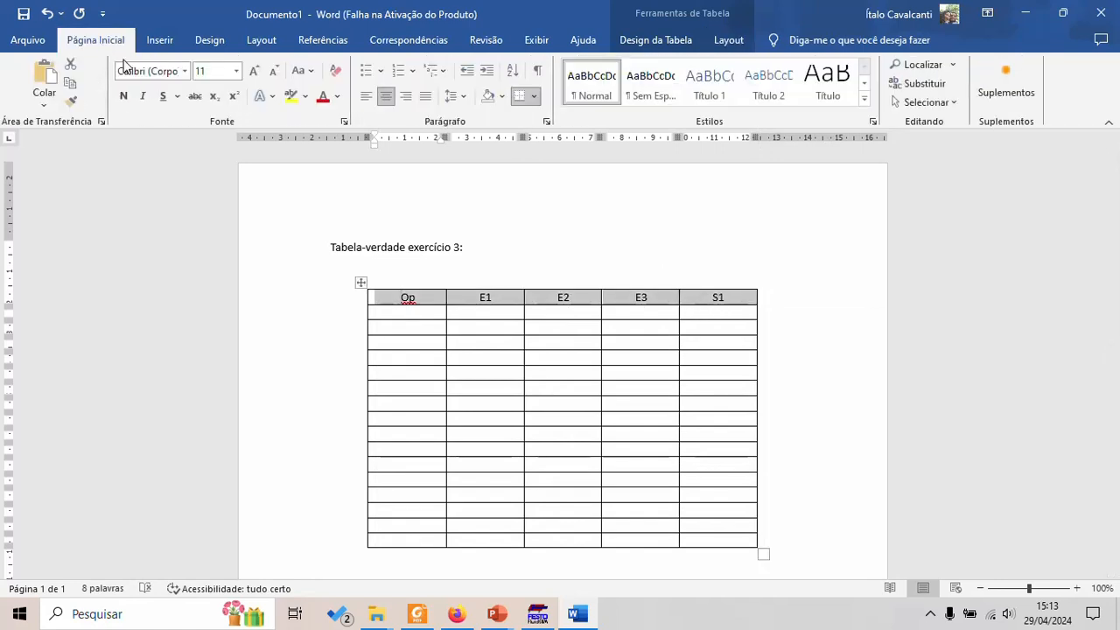
{"action": "left_click", "coordinate": [124, 96]}
{"action": "left_click", "coordinate": [433, 313]}
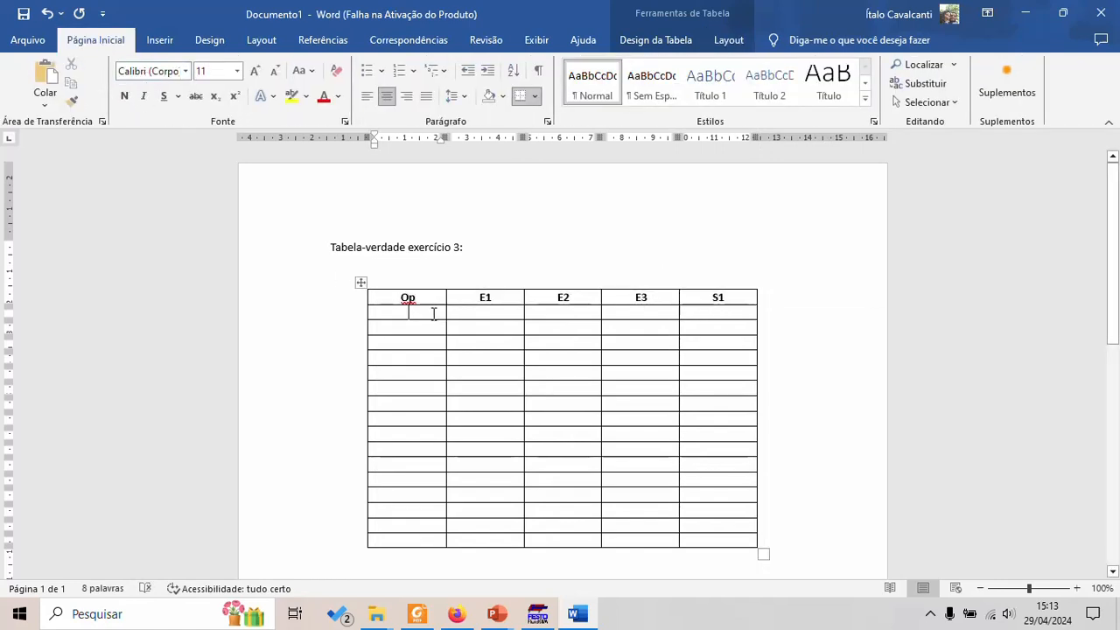
Step: Enter 0 under Op, E1, E2 and E3 in the first row below the headers
{"action": "type", "text": "0"}
{"action": "key", "text": "Tab"}
{"action": "type", "text": "0"}
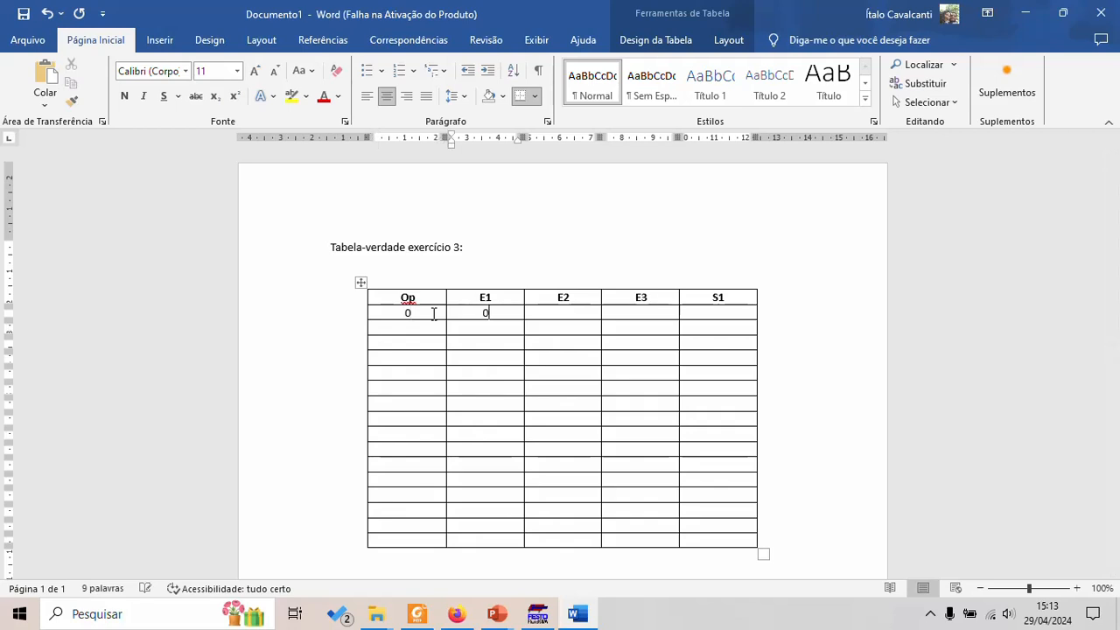
{"action": "key", "text": "Tab"}
{"action": "type", "text": "0"}
{"action": "key", "text": "Tab"}
{"action": "type", "text": "0"}
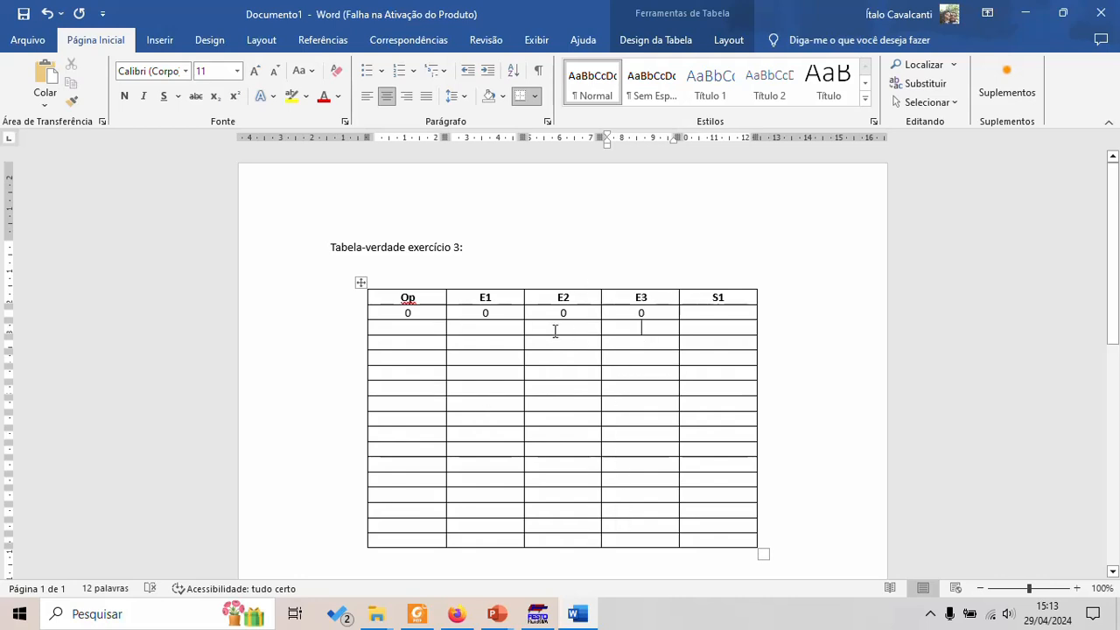
Step: Fill the remaining E3 cells by alternating 1 and 0 down the column, ending with 1 in the last row
{"action": "left_click", "coordinate": [656, 329]}
{"action": "type", "text": "1"}
{"action": "left_click", "coordinate": [645, 342]}
{"action": "type", "text": "0"}
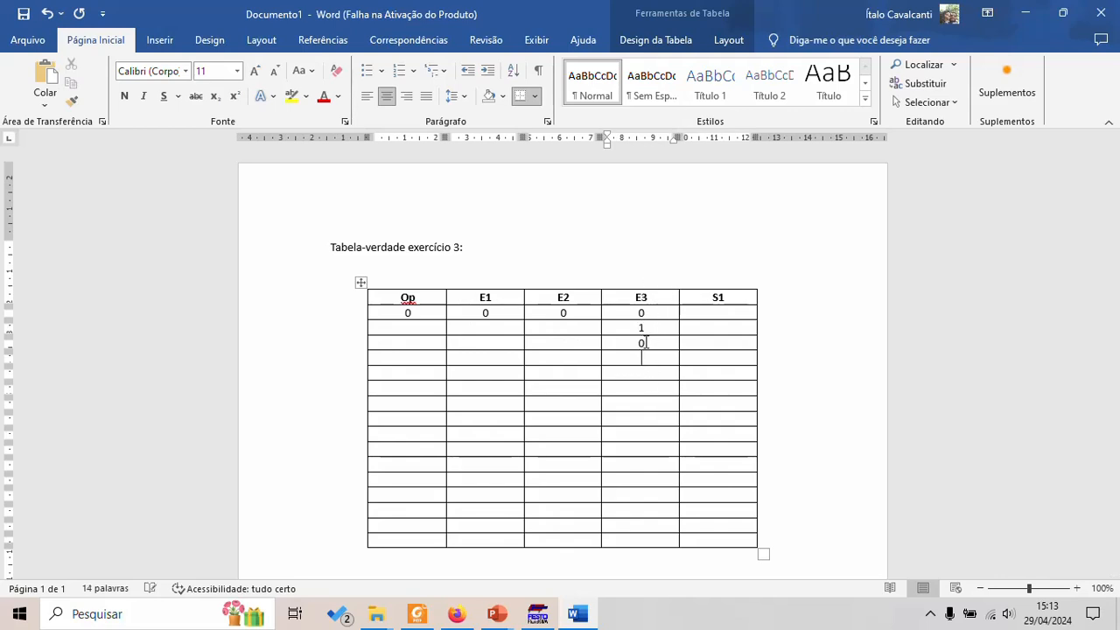
{"action": "type", "text": "11"}
{"action": "key", "text": "Down"}
{"action": "type", "text": "0"}
{"action": "key", "text": "Down"}
{"action": "type", "text": "1"}
{"action": "key", "text": "Down"}
{"action": "type", "text": "0"}
{"action": "key", "text": "Down"}
{"action": "type", "text": "1"}
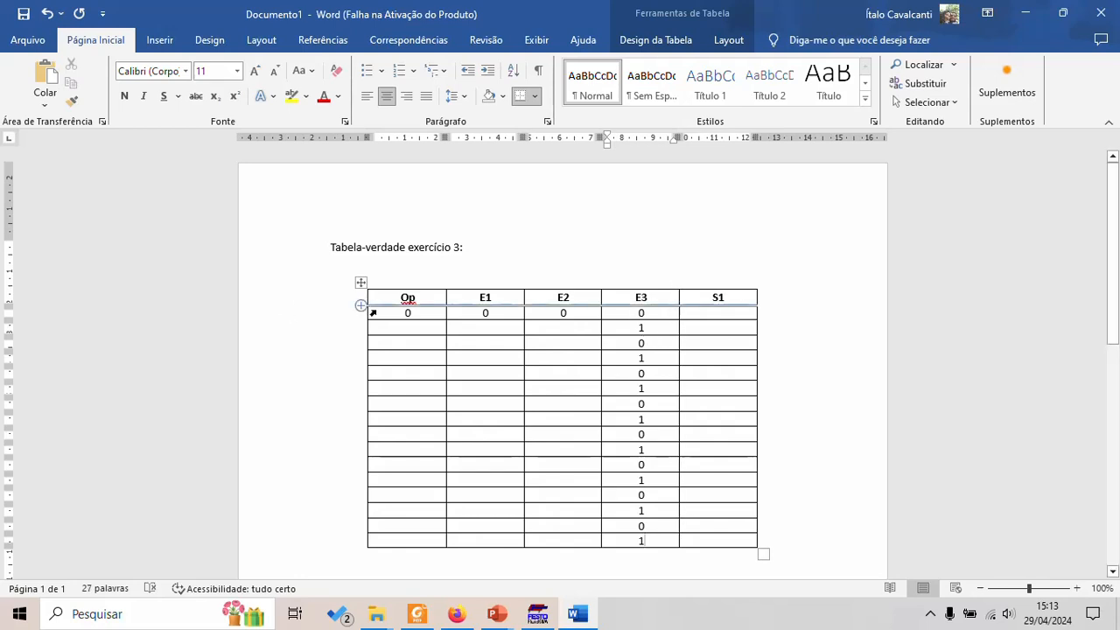
{"action": "left_click_drag", "start_coordinate": [383, 311], "coordinate": [422, 538]}
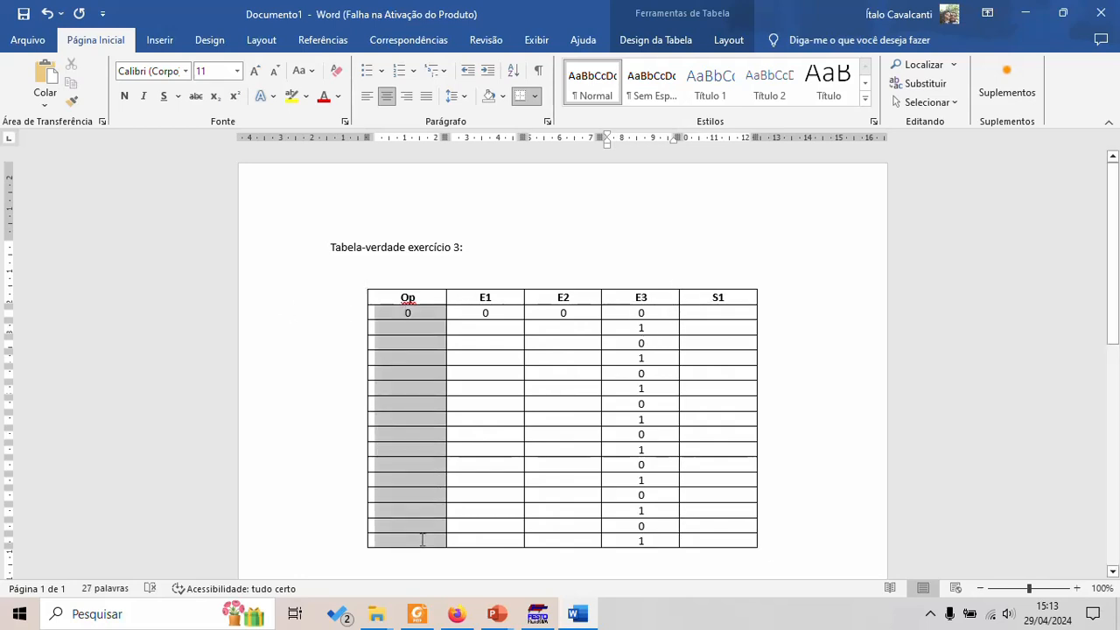
{"action": "scroll", "coordinate": [444, 510], "scroll_direction": "down", "scroll_amount": 1}
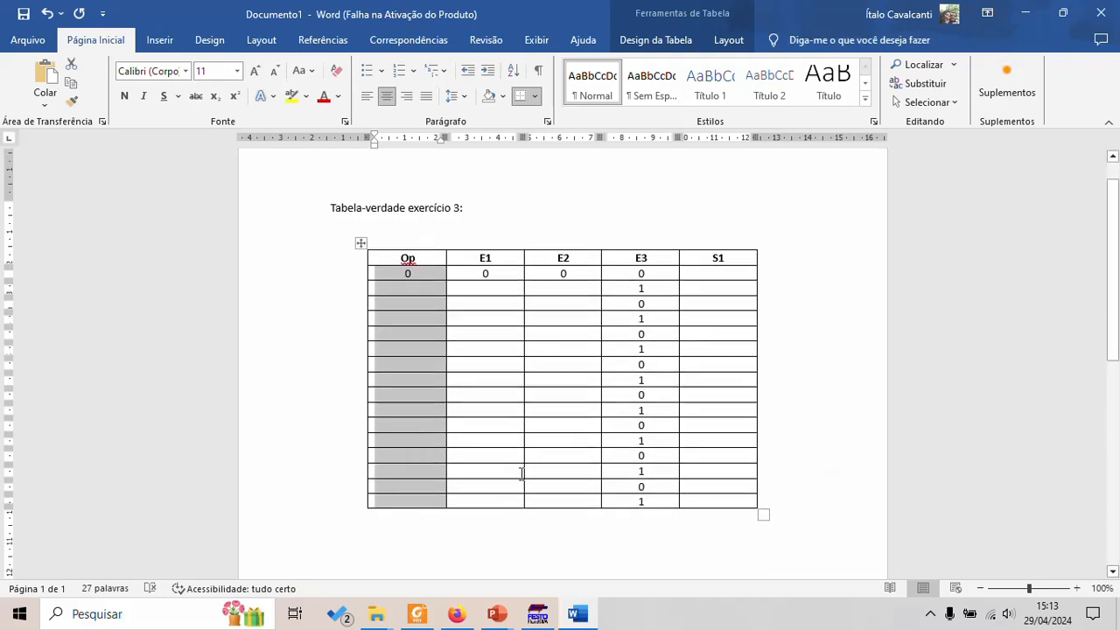
{"action": "left_click", "coordinate": [520, 472]}
Step: Enter 0, 1, 1, 0, 0, 1, 1 down the E2 column in the second to eighth data rows
{"action": "left_click", "coordinate": [585, 288]}
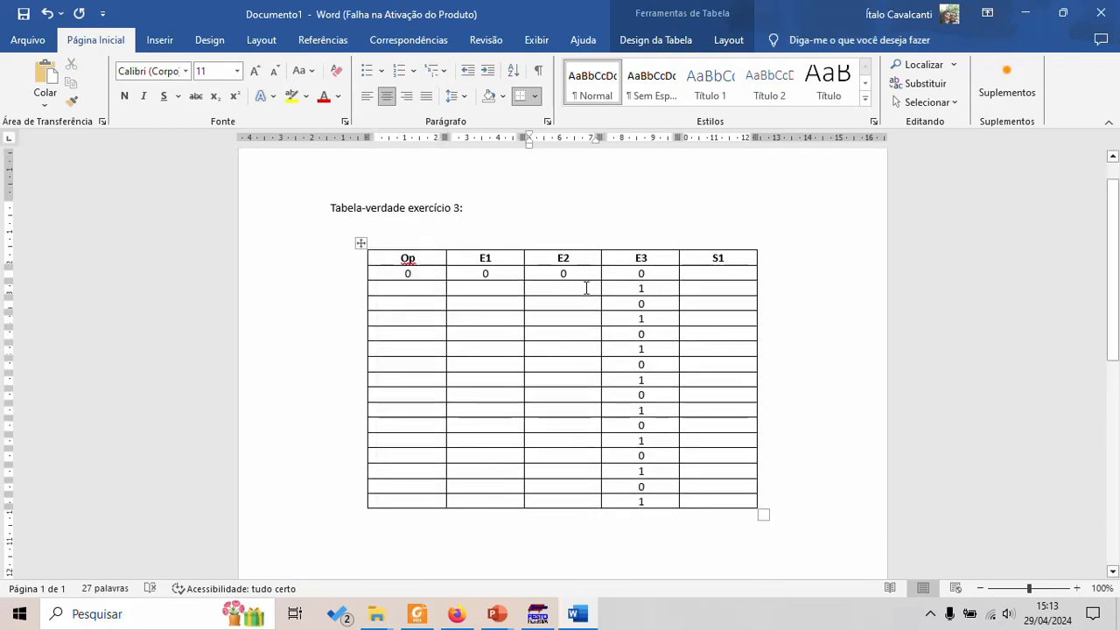
{"action": "type", "text": "0"}
{"action": "type", "text": "1"}
{"action": "left_click", "coordinate": [571, 318]}
{"action": "type", "text": "1"}
{"action": "left_click", "coordinate": [575, 338]}
{"action": "type", "text": "0"}
{"action": "left_click", "coordinate": [570, 348]}
{"action": "type", "text": "0"}
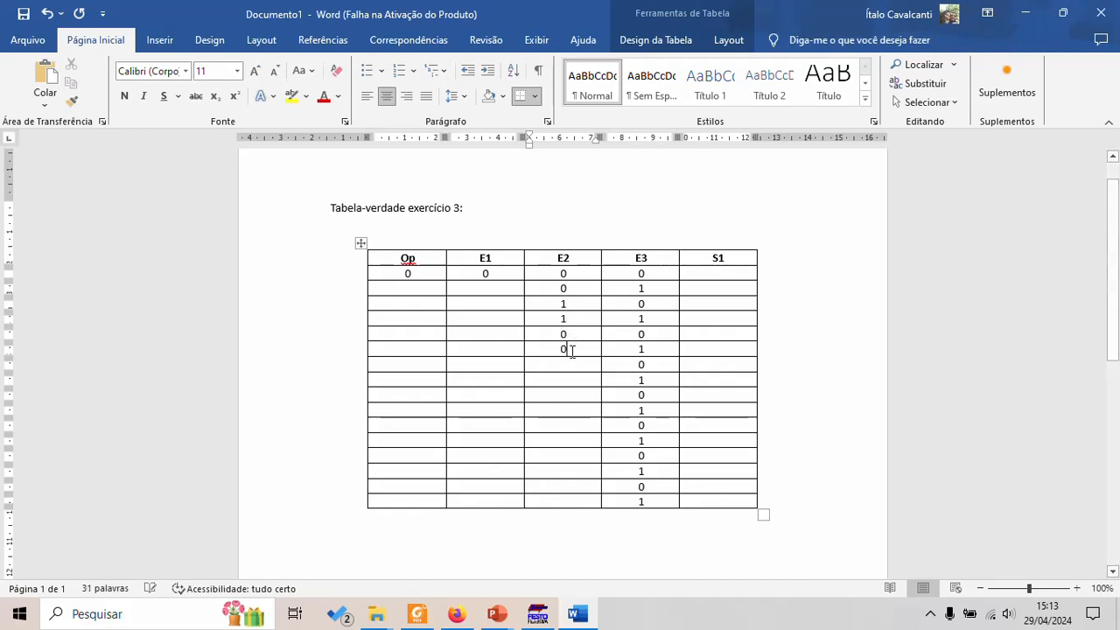
{"action": "left_click", "coordinate": [566, 364]}
{"action": "type", "text": "1"}
{"action": "left_click", "coordinate": [567, 378]}
{"action": "type", "text": "1"}
Step: Complete the last eight rows of the E2 column with 0, 0, 1, 1, 0, 0, 1, 1
{"action": "left_click", "coordinate": [571, 393]}
{"action": "type", "text": "0"}
{"action": "left_click", "coordinate": [570, 413]}
{"action": "type", "text": "0"}
{"action": "left_click", "coordinate": [568, 425]}
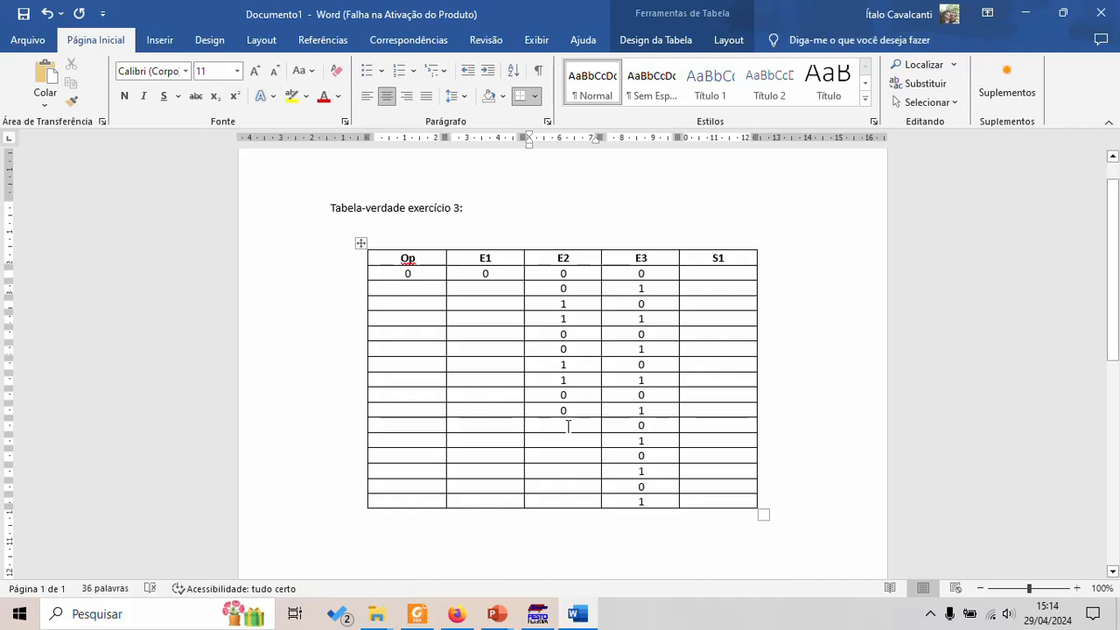
{"action": "type", "text": "1"}
{"action": "left_click", "coordinate": [566, 440]}
{"action": "type", "text": "1"}
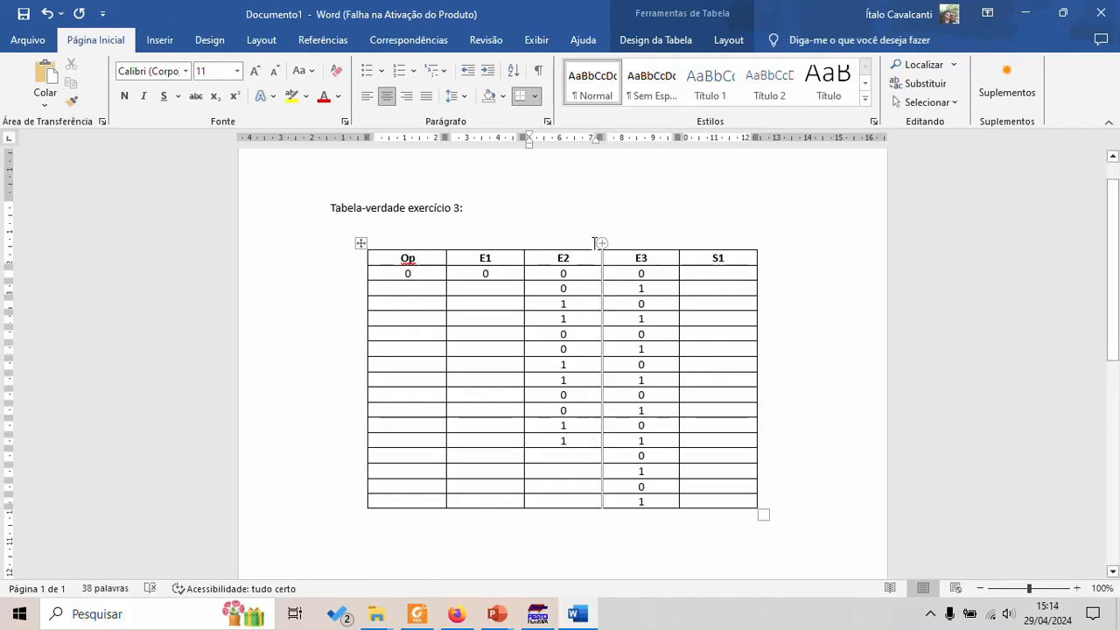
{"action": "left_click", "coordinate": [564, 458]}
{"action": "type", "text": "0"}
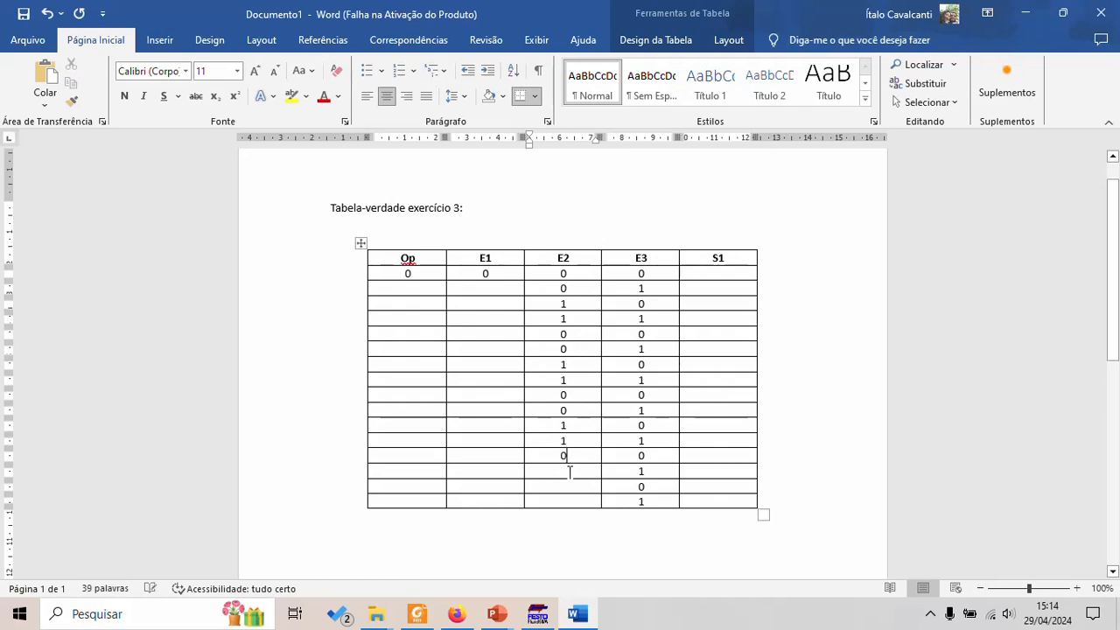
{"action": "left_click", "coordinate": [567, 473]}
{"action": "type", "text": "0"}
{"action": "left_click", "coordinate": [567, 487]}
{"action": "type", "text": "1"}
{"action": "left_click", "coordinate": [567, 501]}
{"action": "type", "text": "1"}
Step: Enter 0, 0, 0, 1, 1, 1, 1 down the E1 column in the second to eighth data rows
{"action": "left_click", "coordinate": [485, 289]}
{"action": "type", "text": "0"}
{"action": "left_click", "coordinate": [490, 304]}
{"action": "type", "text": "0"}
{"action": "left_click", "coordinate": [492, 318]}
{"action": "type", "text": "0"}
{"action": "left_click", "coordinate": [488, 333]}
{"action": "type", "text": "1"}
{"action": "left_click", "coordinate": [492, 349]}
{"action": "type", "text": "1"}
{"action": "left_click", "coordinate": [497, 364]}
{"action": "type", "text": "1"}
{"action": "left_click", "coordinate": [494, 379]}
{"action": "type", "text": "1"}
Step: Complete the last eight rows of the E1 column with four 0s followed by four 1s
{"action": "left_click", "coordinate": [493, 398]}
{"action": "type", "text": "0"}
{"action": "left_click", "coordinate": [494, 409]}
{"action": "type", "text": "0"}
{"action": "left_click", "coordinate": [495, 426]}
{"action": "type", "text": "0"}
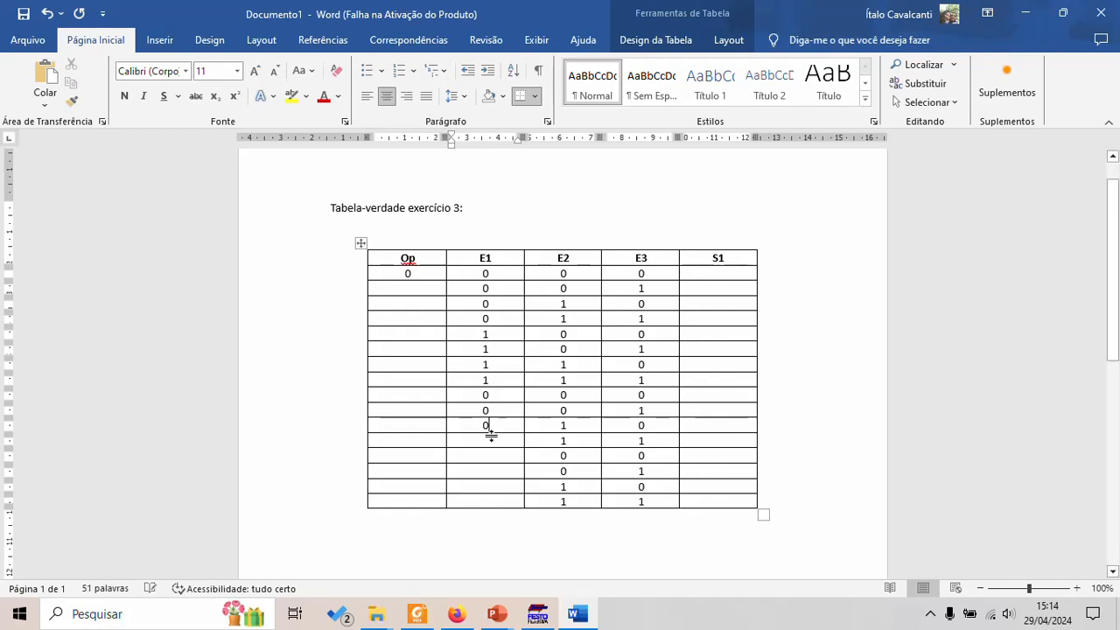
{"action": "left_click", "coordinate": [493, 440]}
{"action": "type", "text": "0"}
{"action": "left_click", "coordinate": [492, 456]}
{"action": "type", "text": "1"}
{"action": "left_click", "coordinate": [491, 471]}
{"action": "type", "text": "11"}
{"action": "left_click", "coordinate": [492, 500]}
{"action": "type", "text": "1"}
Step: Enter 0 in the Op column for the second to eighth data rows
{"action": "left_click", "coordinate": [422, 293]}
{"action": "type", "text": "0"}
{"action": "left_click", "coordinate": [414, 303]}
{"action": "type", "text": "0"}
{"action": "left_click", "coordinate": [408, 319]}
{"action": "type", "text": "00"}
{"action": "left_click", "coordinate": [418, 382]}
{"action": "type", "text": "0"}
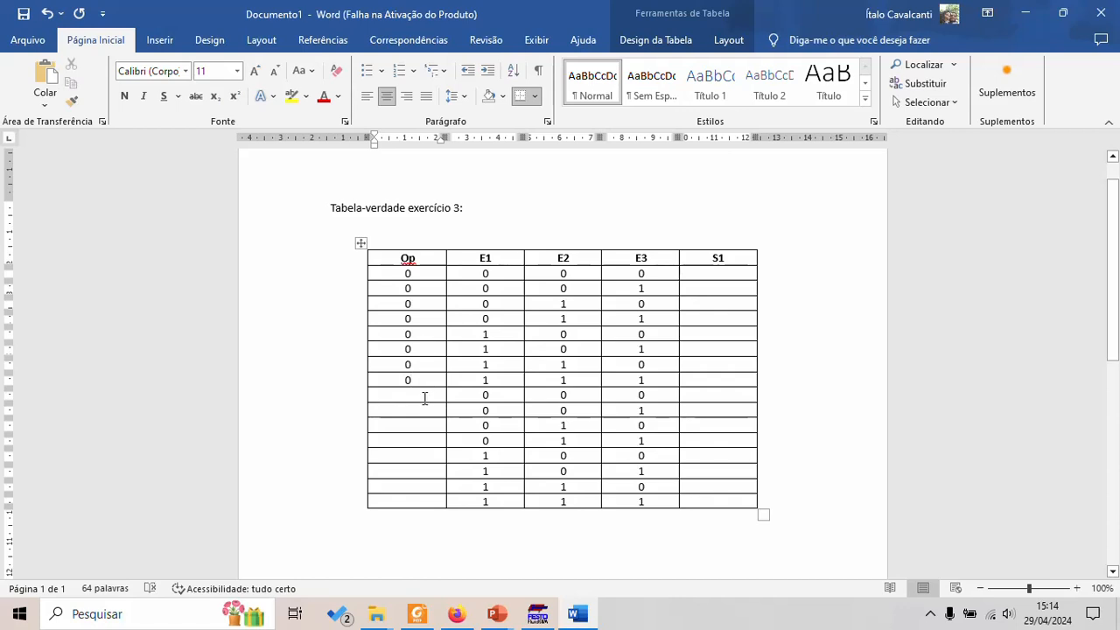
Step: Enter 1 in the Op column for each of the last eight rows
{"action": "left_click", "coordinate": [424, 398]}
{"action": "type", "text": "1"}
{"action": "left_click", "coordinate": [414, 410]}
{"action": "type", "text": "1"}
{"action": "left_click", "coordinate": [414, 429]}
{"action": "type", "text": "1"}
{"action": "left_click", "coordinate": [414, 442]}
{"action": "type", "text": "1"}
{"action": "left_click", "coordinate": [412, 456]}
{"action": "type", "text": "1"}
{"action": "left_click", "coordinate": [412, 471]}
{"action": "type", "text": "1"}
{"action": "left_click", "coordinate": [414, 487]}
{"action": "type", "text": "1"}
{"action": "left_click", "coordinate": [415, 500]}
{"action": "type", "text": "1"}
Step: Review the table's input combinations row by row, and recheck the exercise 3 statement in the Foxit PDF
{"action": "left_click_drag", "start_coordinate": [404, 275], "coordinate": [567, 304]}
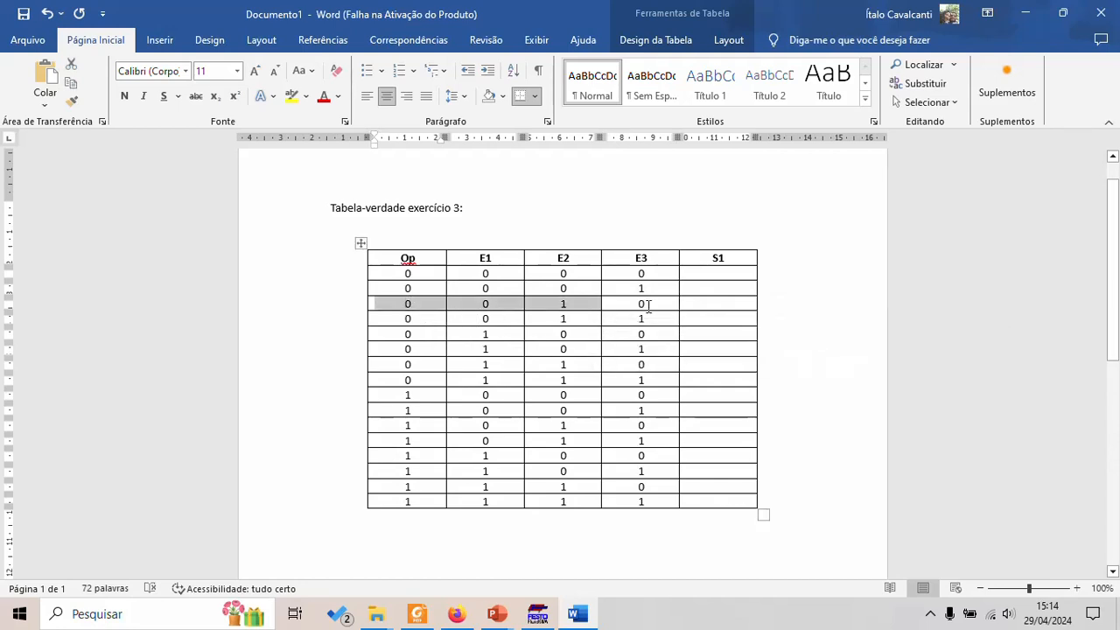
{"action": "mouse_move", "coordinate": [649, 304]}
{"action": "left_mouse_down"}
{"action": "mouse_move", "coordinate": [430, 303]}
{"action": "mouse_move", "coordinate": [643, 320]}
{"action": "left_mouse_up"}
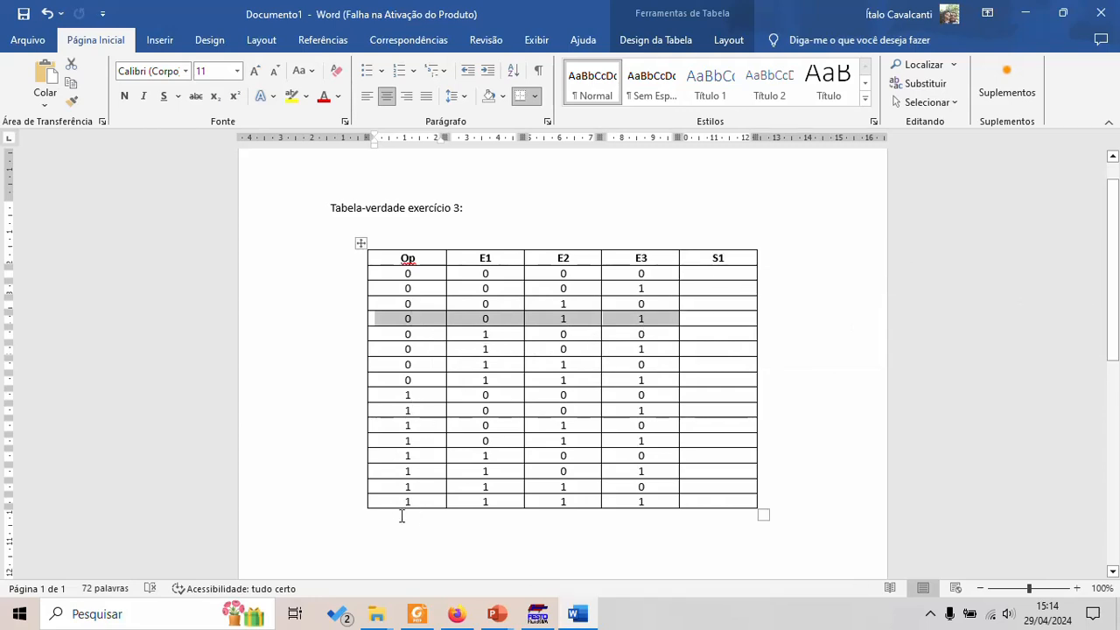
{"action": "left_click_drag", "start_coordinate": [392, 500], "coordinate": [628, 500]}
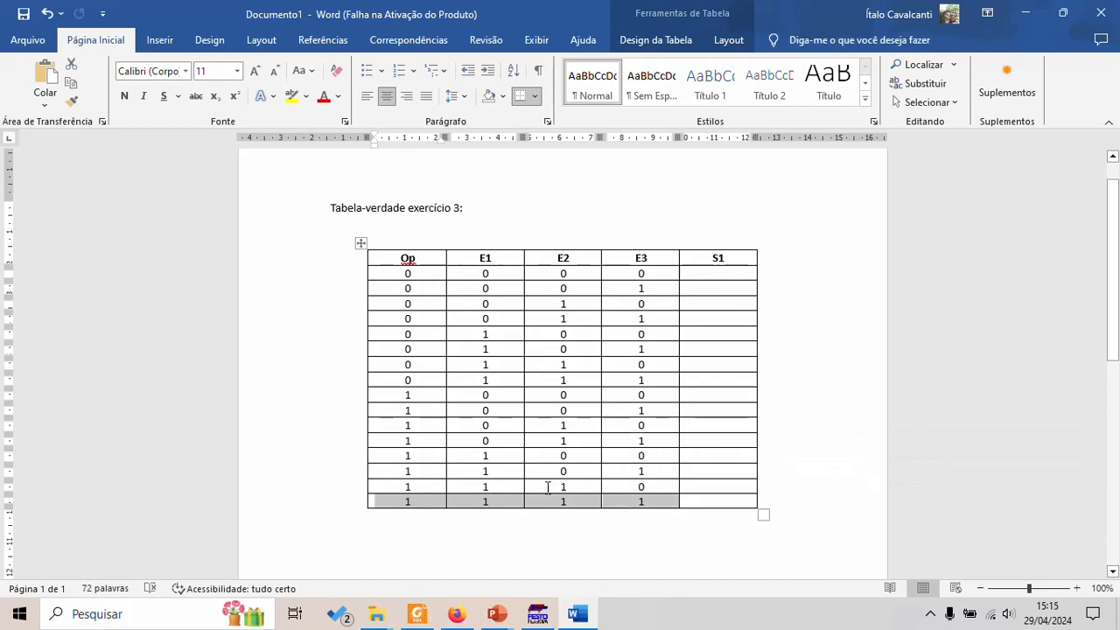
{"action": "left_click", "coordinate": [843, 307]}
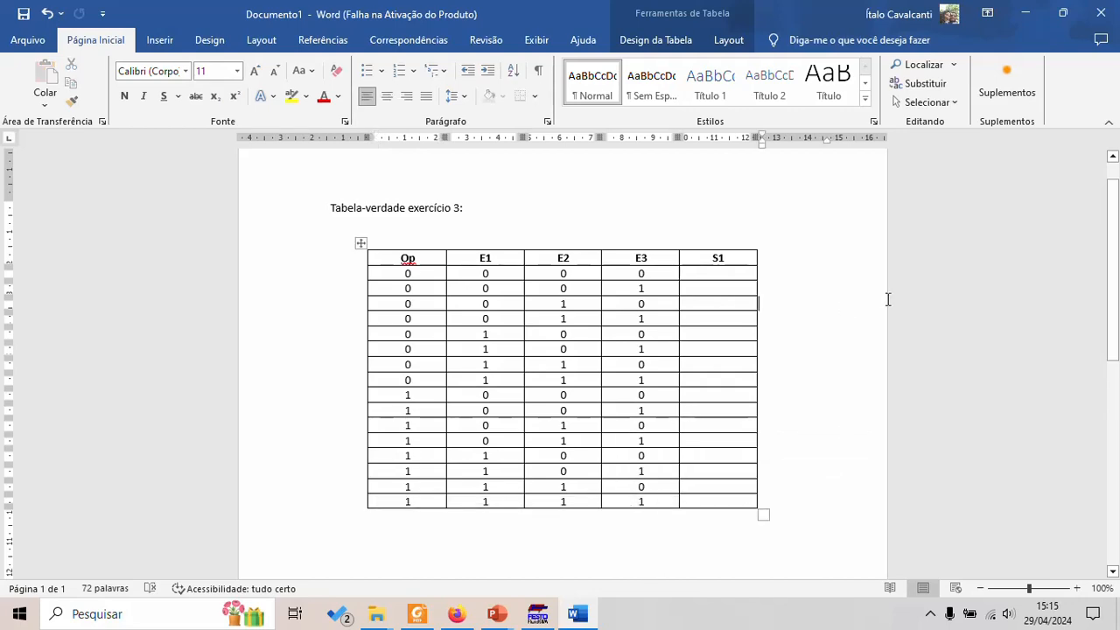
{"action": "key", "text": "alt+Tab"}
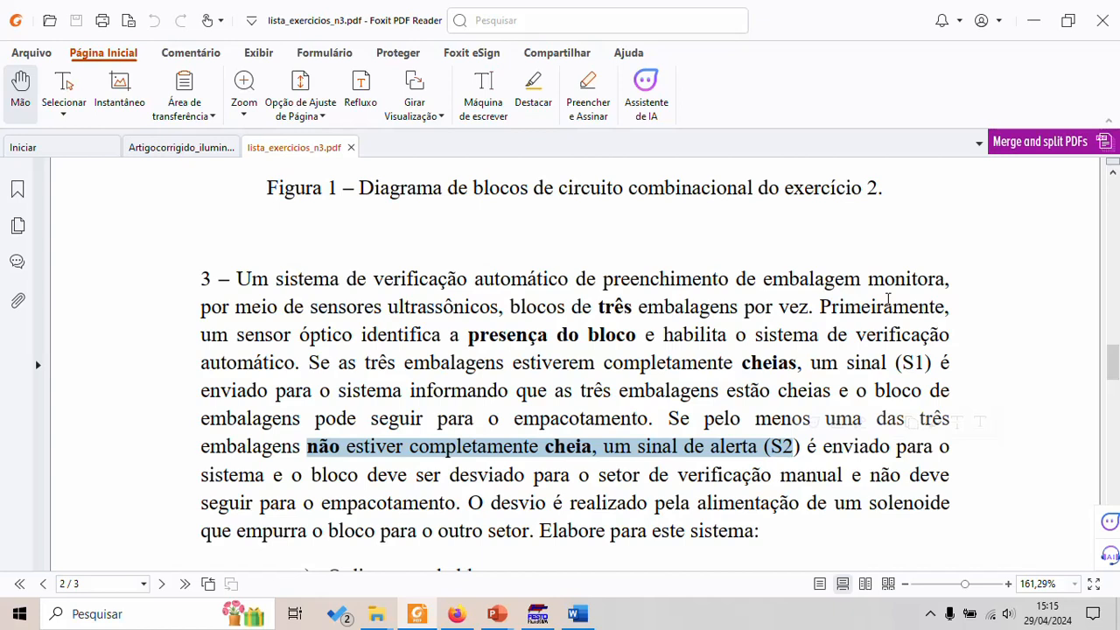
{"action": "key", "text": "alt+Tab"}
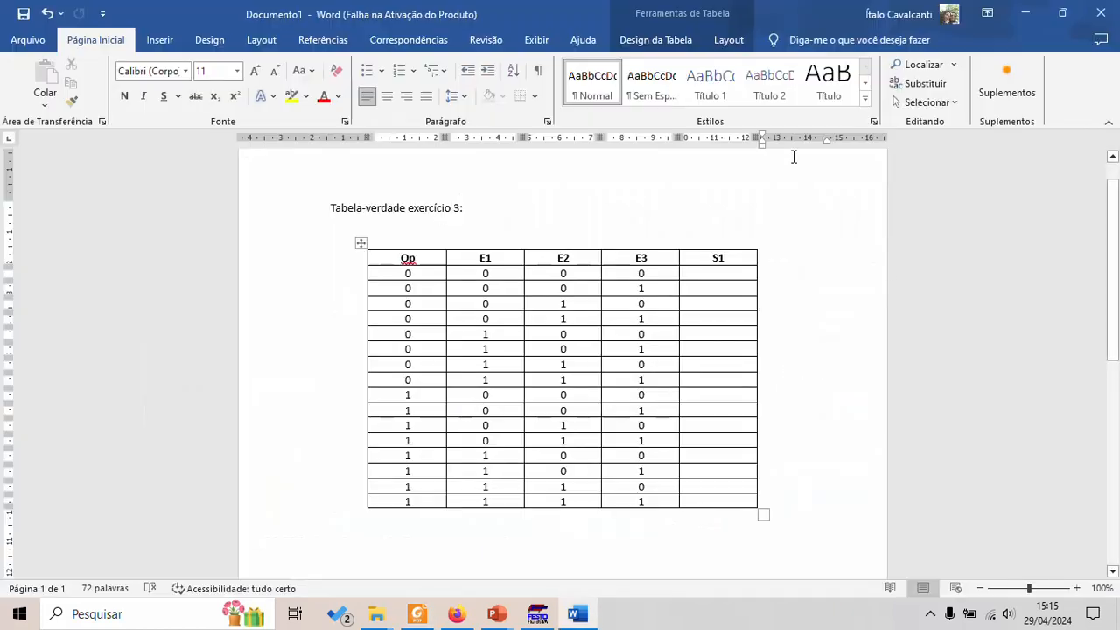
Step: Enter 0 in the S1 column for the eight rows where Op is 0
{"action": "left_click_drag", "start_coordinate": [407, 274], "coordinate": [414, 380]}
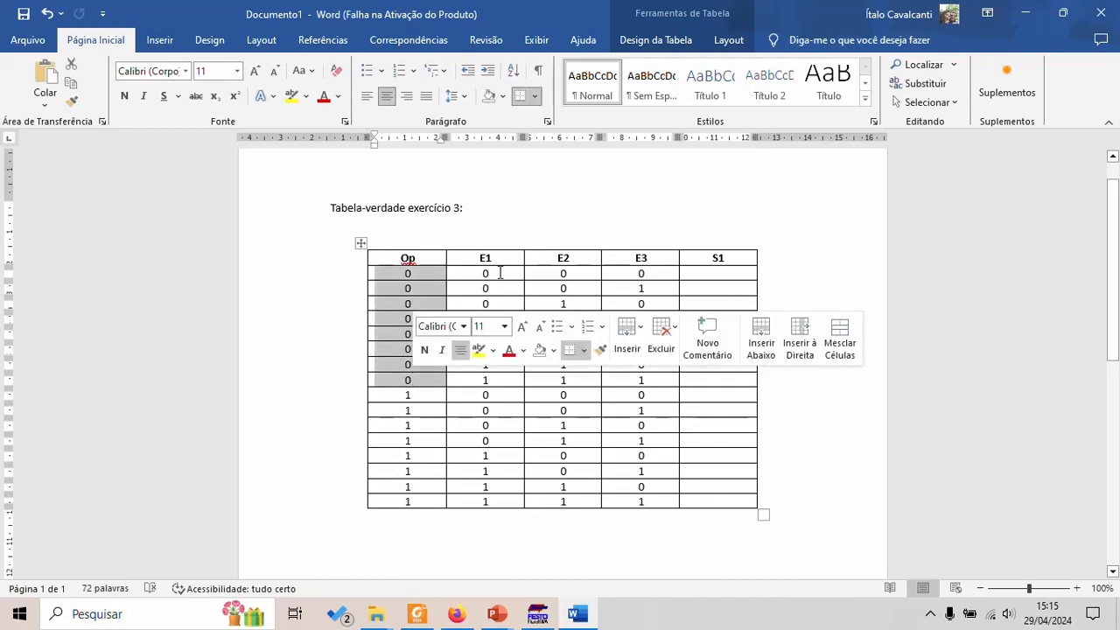
{"action": "left_click", "coordinate": [499, 273]}
{"action": "left_click_drag", "start_coordinate": [429, 271], "coordinate": [443, 373]}
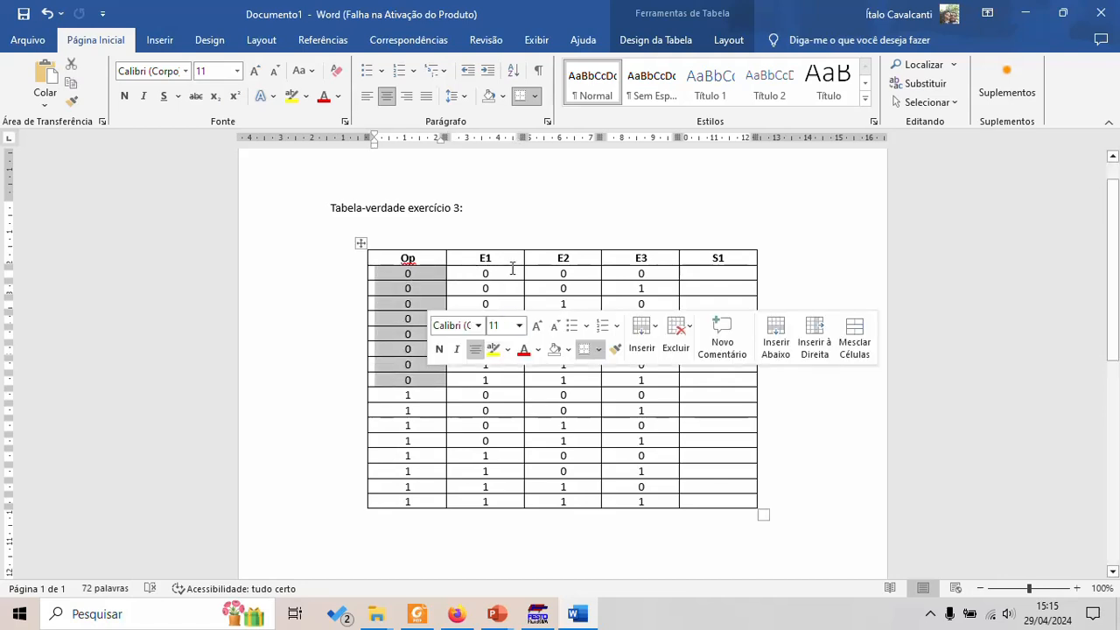
{"action": "left_click", "coordinate": [720, 273]}
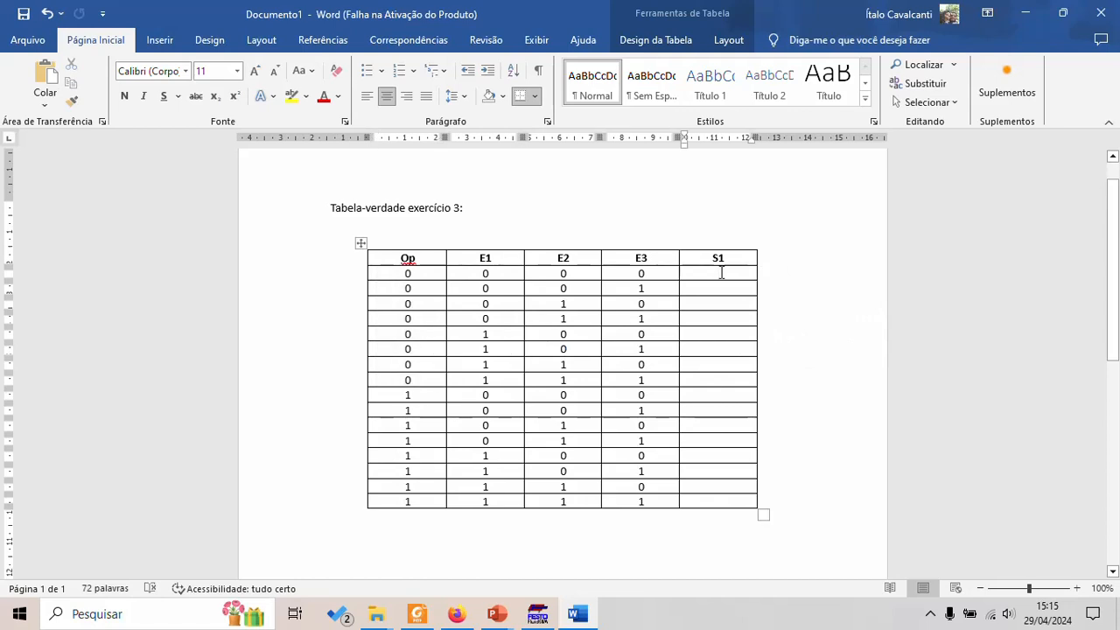
{"action": "type", "text": "0"}
{"action": "key", "text": "Down"}
{"action": "type", "text": "00"}
{"action": "key", "text": "Down"}
{"action": "type", "text": "0"}
{"action": "key", "text": "Down"}
{"action": "type", "text": "0000"}
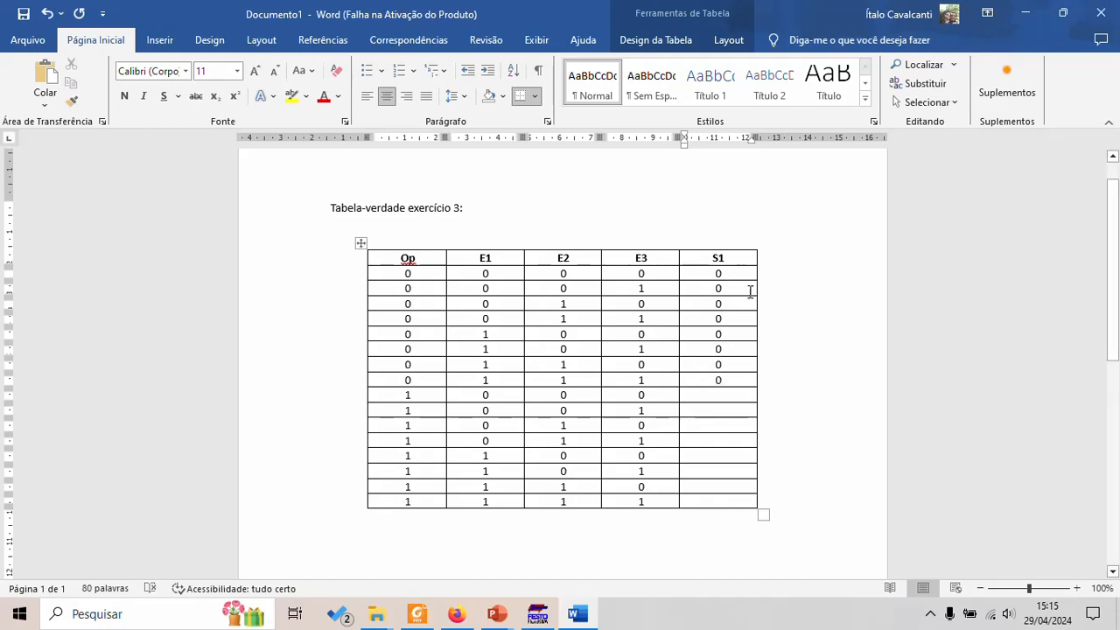
Step: Compare the rows where Op is 0 and 1, and recheck the S1 condition in the Foxit PDF
{"action": "left_click_drag", "start_coordinate": [700, 276], "coordinate": [720, 382]}
{"action": "mouse_move", "coordinate": [396, 275]}
{"action": "left_mouse_down"}
{"action": "mouse_move", "coordinate": [429, 362]}
{"action": "mouse_move", "coordinate": [424, 380]}
{"action": "left_mouse_up"}
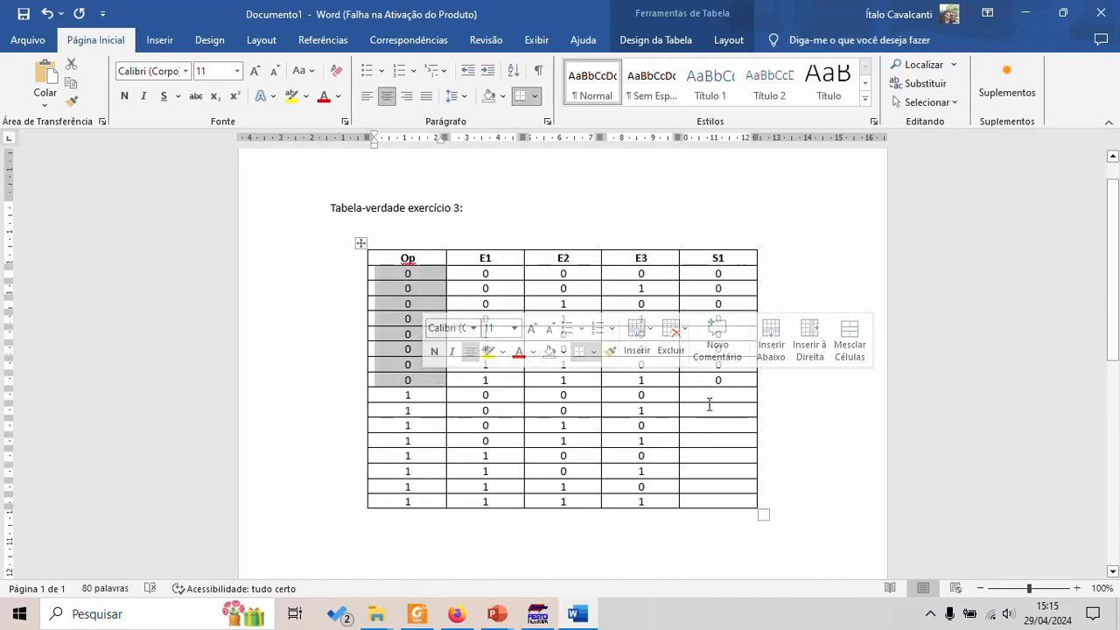
{"action": "left_click", "coordinate": [744, 398]}
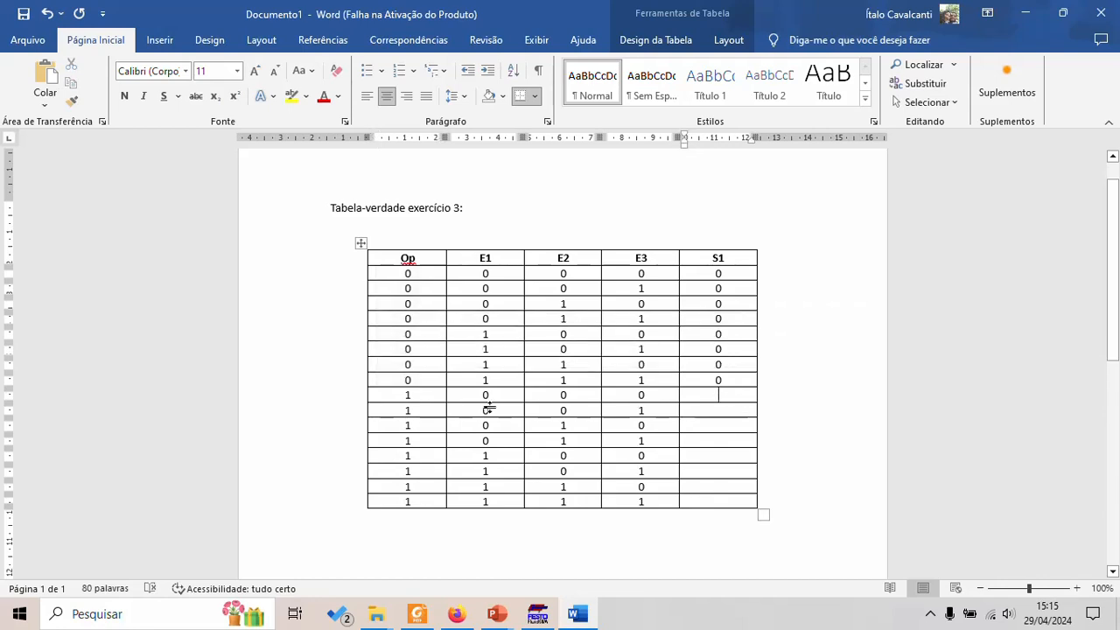
{"action": "left_click_drag", "start_coordinate": [420, 400], "coordinate": [411, 503]}
{"action": "left_click_drag", "start_coordinate": [426, 395], "coordinate": [419, 501]}
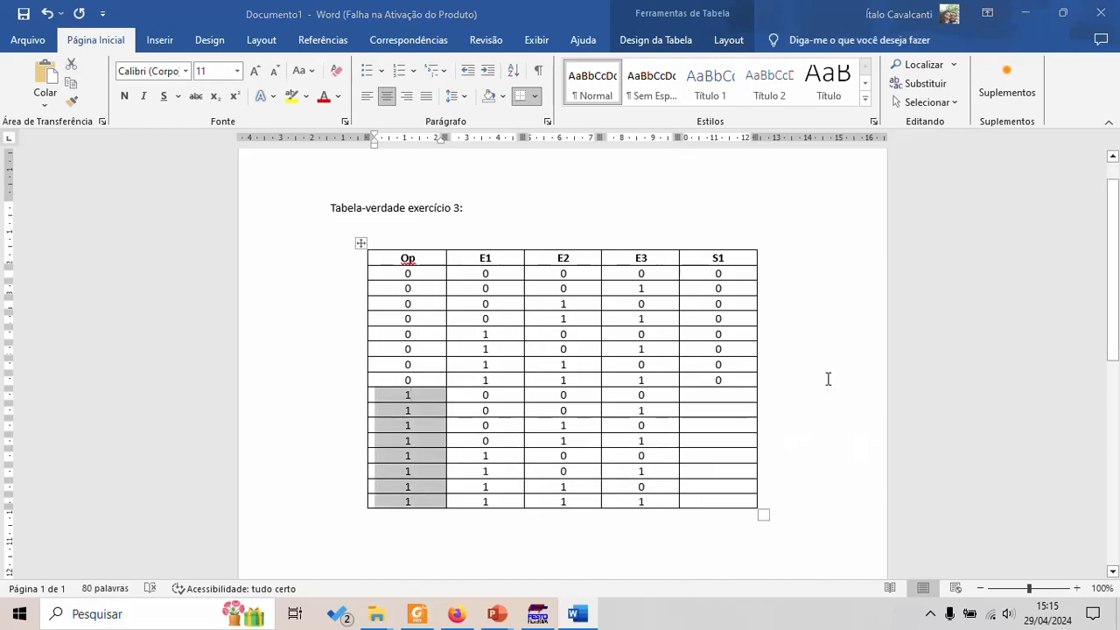
{"action": "key", "text": "alt+Tab"}
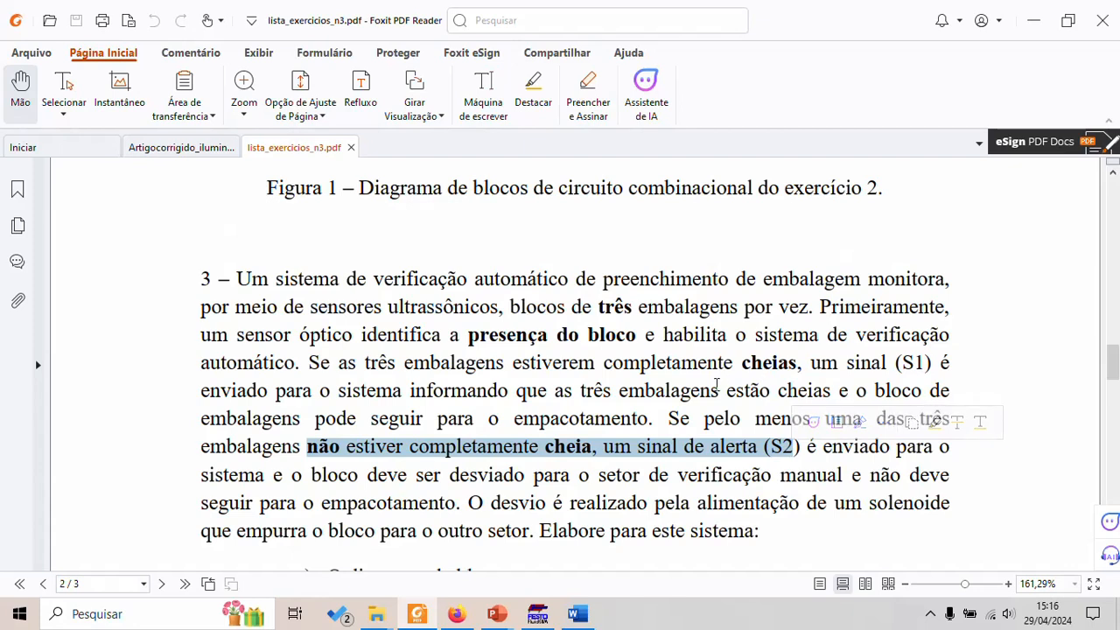
{"action": "left_click", "coordinate": [658, 387]}
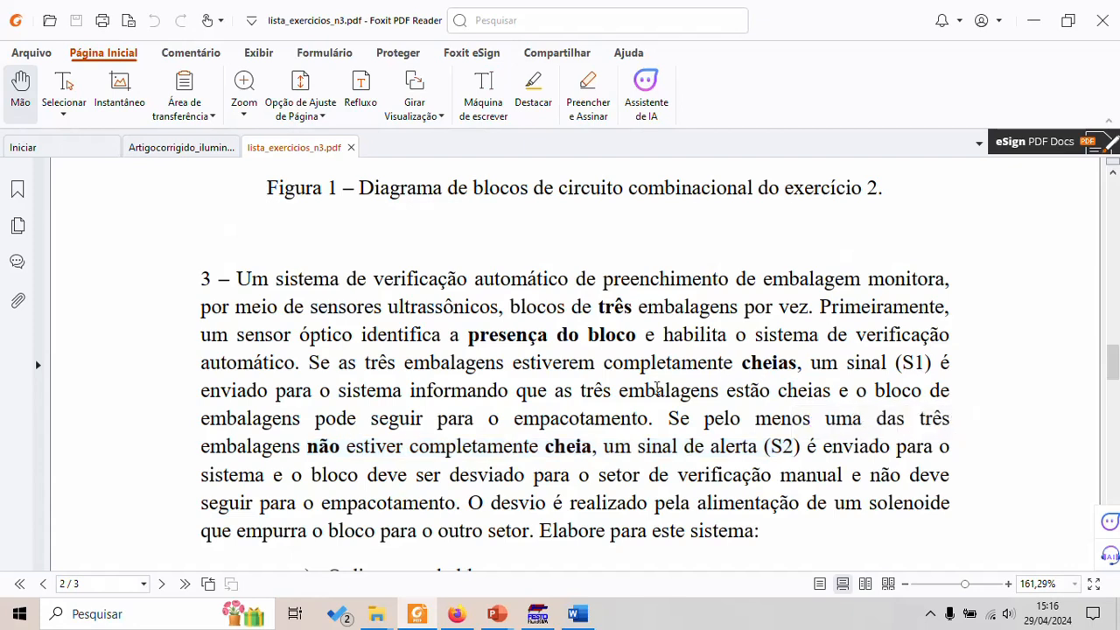
{"action": "left_click_drag", "start_coordinate": [364, 364], "coordinate": [836, 404]}
{"action": "key", "text": "alt+Tab"}
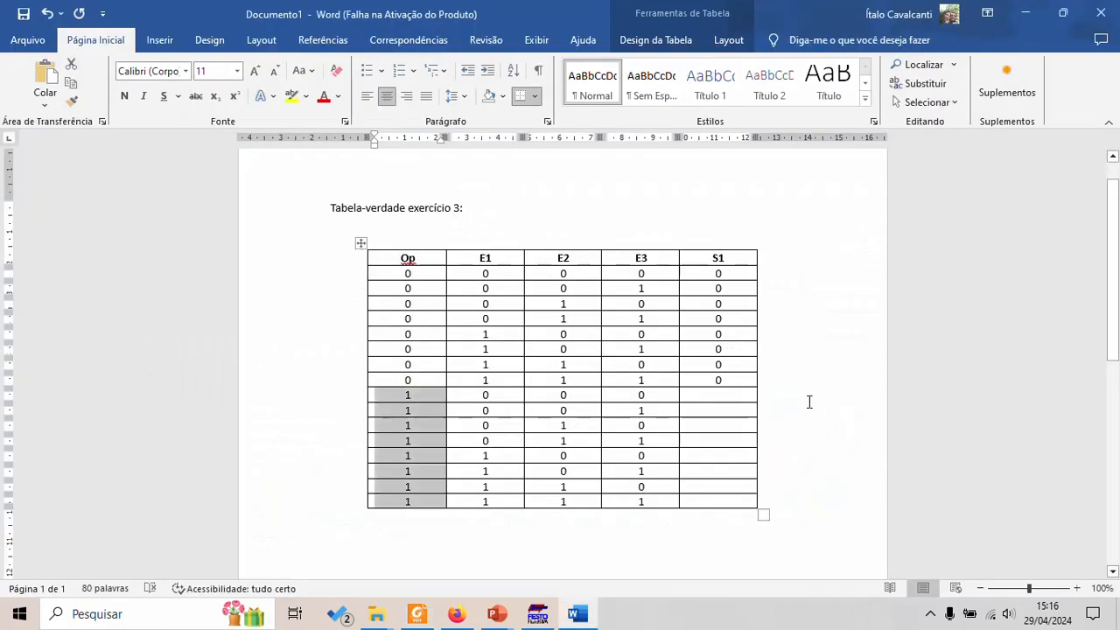
Step: Check the rows where Op is 1, and enter 1 under S1 in the last row, where all four inputs are 1
{"action": "left_click", "coordinate": [713, 501]}
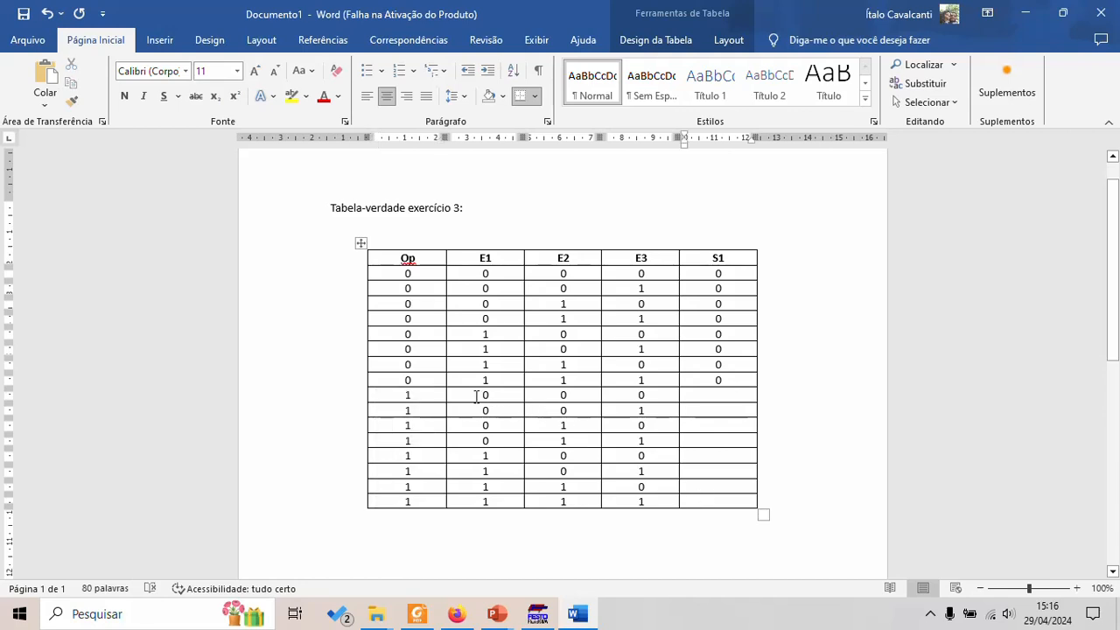
{"action": "left_click_drag", "start_coordinate": [407, 394], "coordinate": [647, 486]}
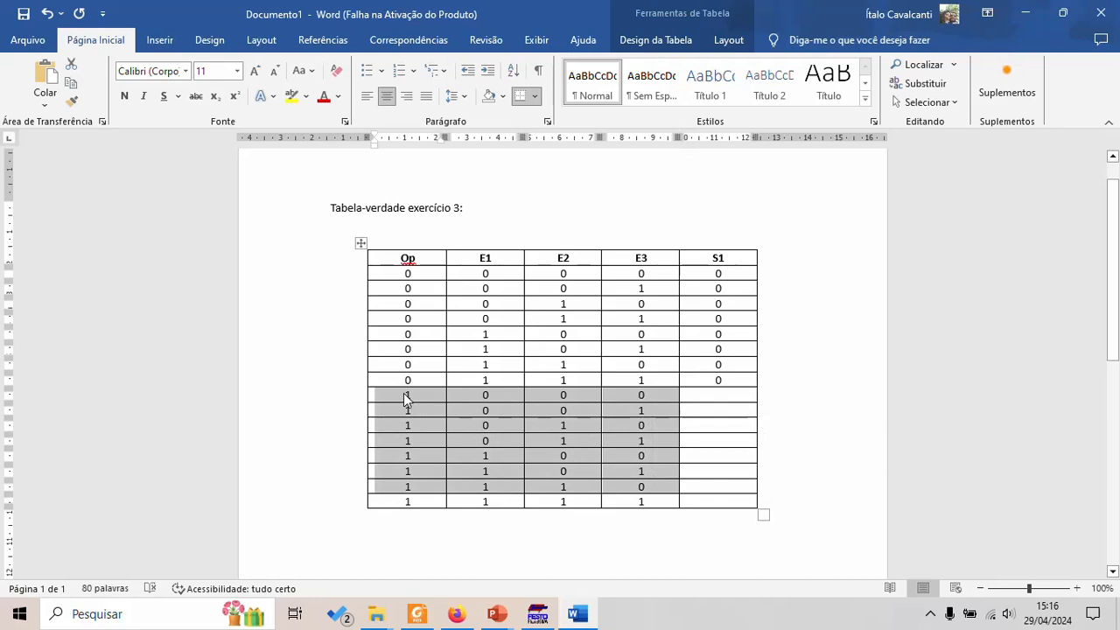
{"action": "left_click", "coordinate": [424, 500]}
{"action": "left_click_drag", "start_coordinate": [423, 501], "coordinate": [399, 501]}
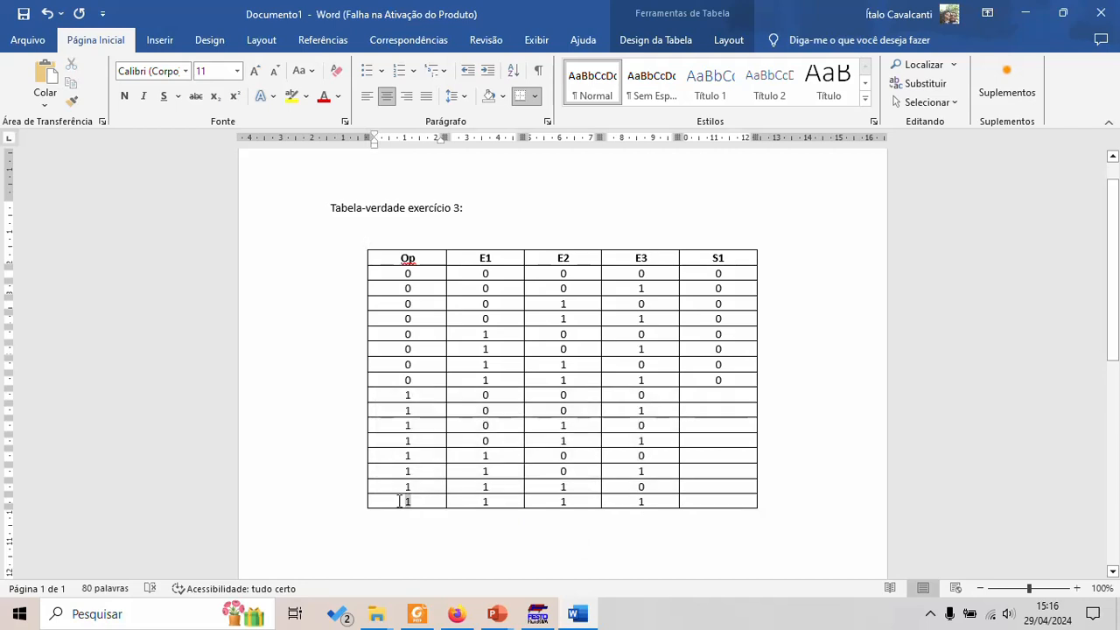
{"action": "left_click_drag", "start_coordinate": [481, 500], "coordinate": [675, 500]}
{"action": "left_click", "coordinate": [737, 500]}
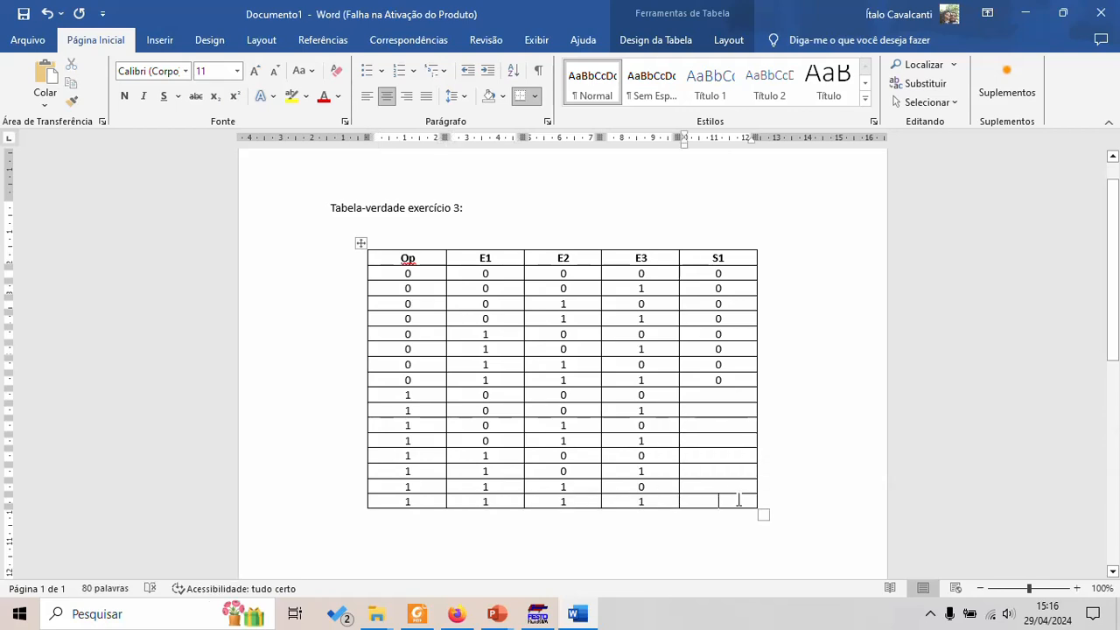
{"action": "type", "text": "1"}
Step: Enter 0 under S1 in the four rows where Op is 1 and E1 is 0
{"action": "left_click_drag", "start_coordinate": [497, 396], "coordinate": [637, 395]}
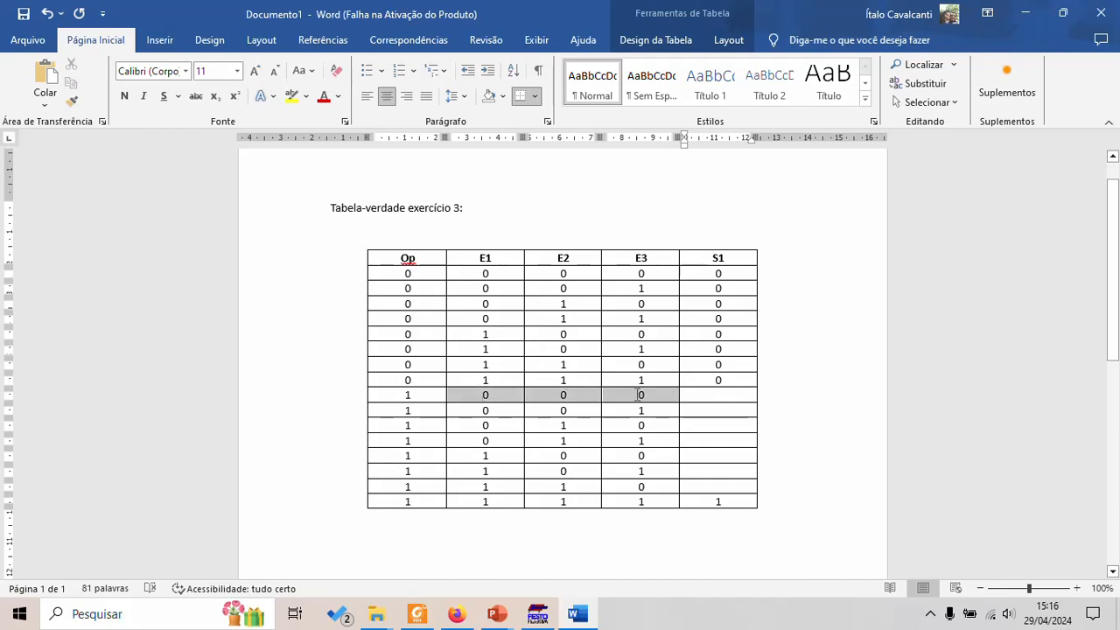
{"action": "left_click", "coordinate": [742, 402]}
{"action": "type", "text": "0"}
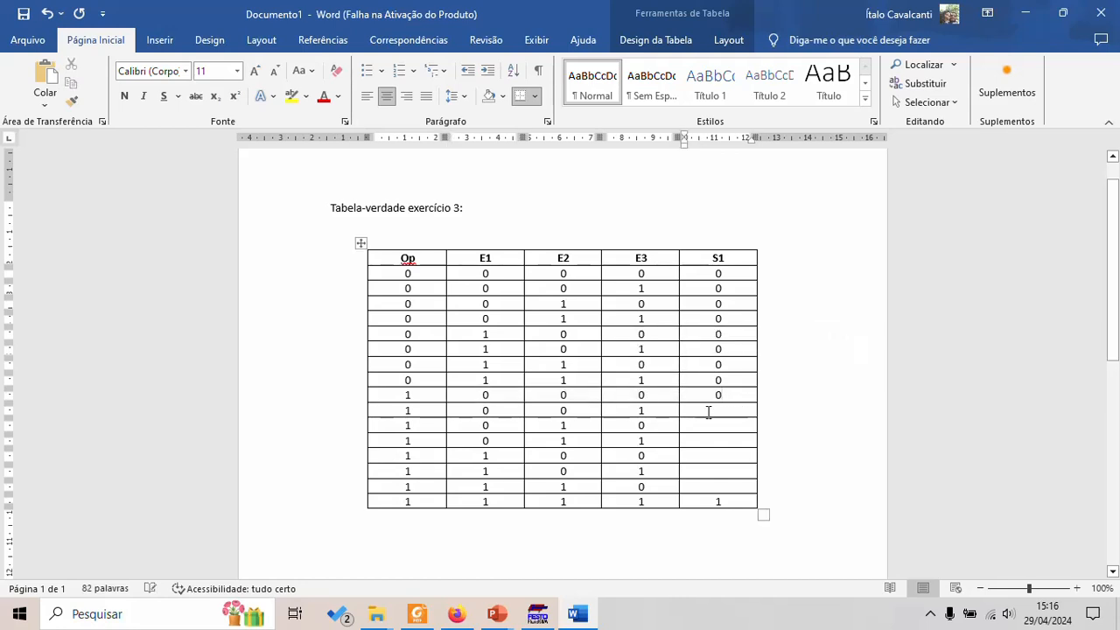
{"action": "left_click", "coordinate": [709, 412]}
{"action": "left_click_drag", "start_coordinate": [486, 410], "coordinate": [556, 409]}
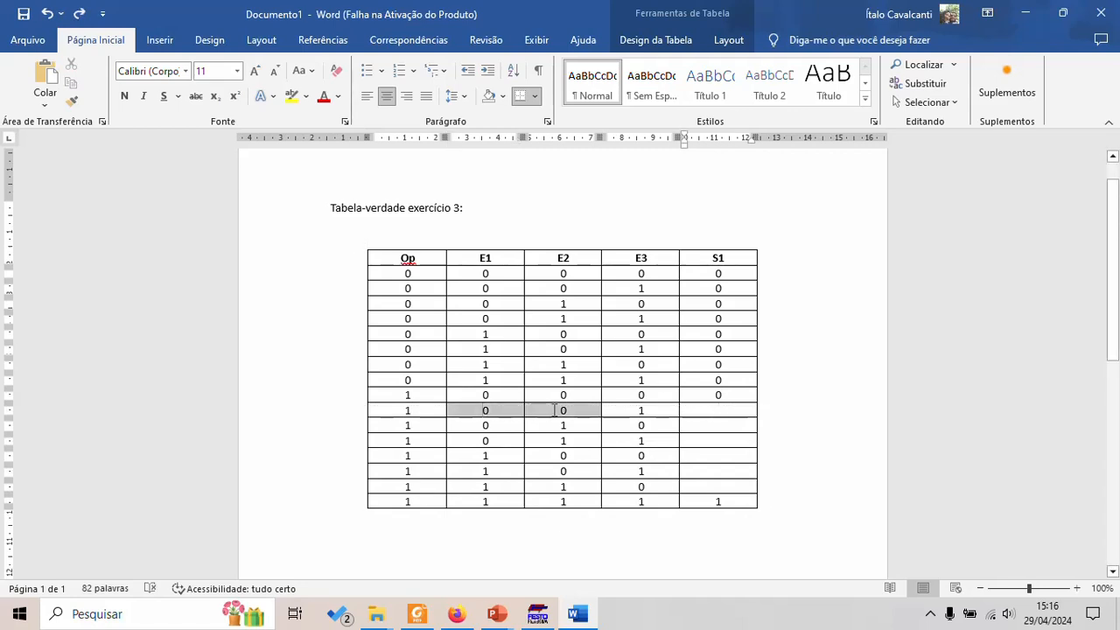
{"action": "left_click", "coordinate": [725, 411]}
{"action": "type", "text": "0"}
{"action": "left_click_drag", "start_coordinate": [513, 426], "coordinate": [656, 426]}
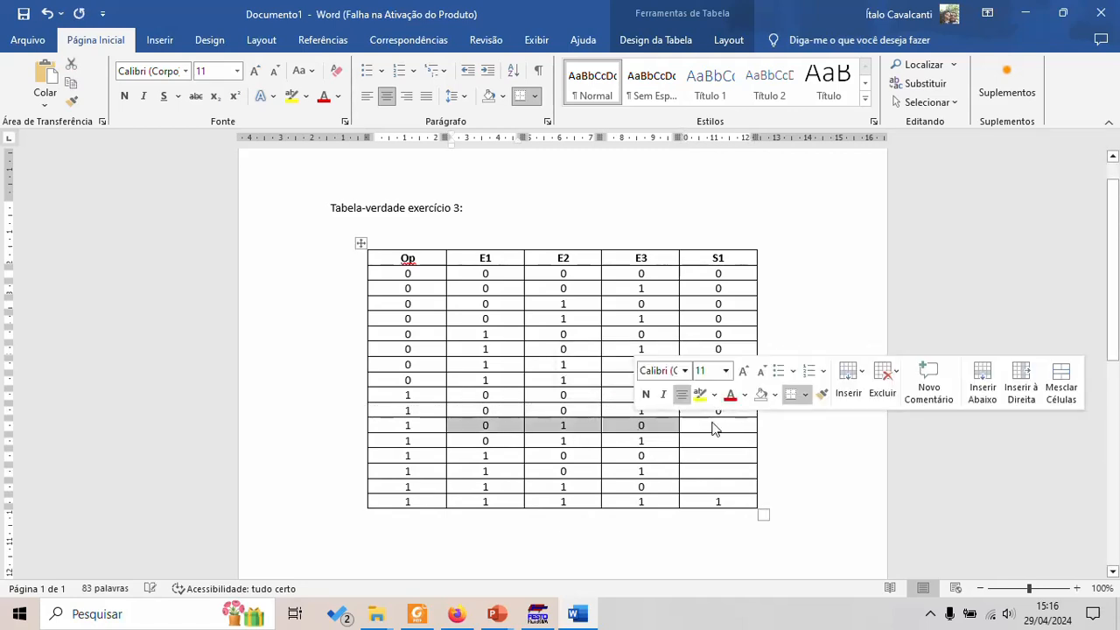
{"action": "left_click", "coordinate": [720, 425]}
{"action": "type", "text": "0"}
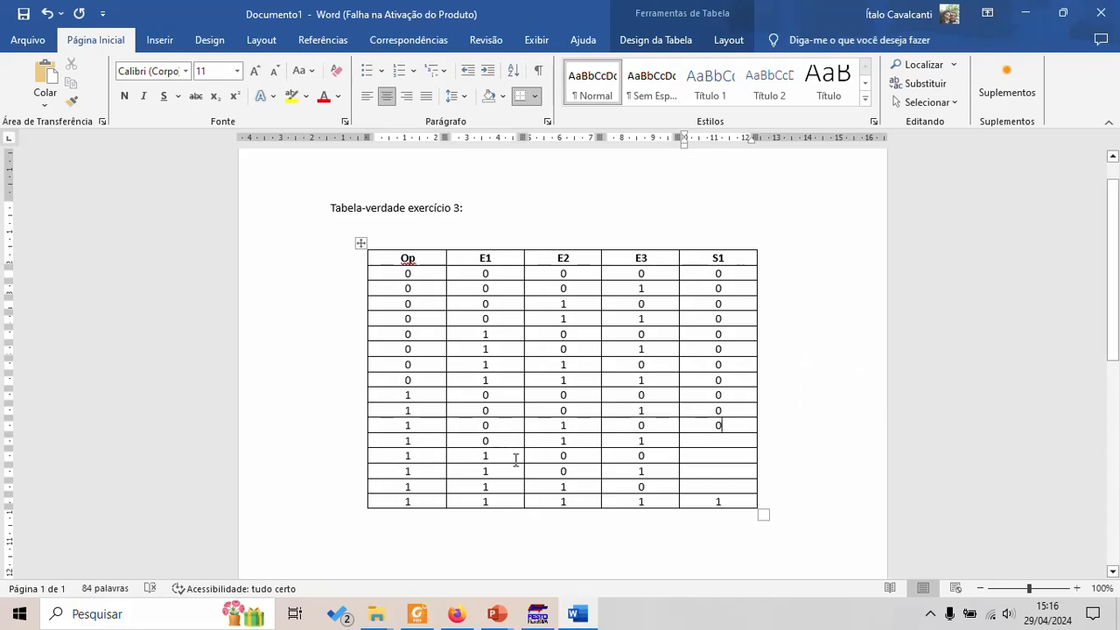
{"action": "left_click", "coordinate": [709, 441]}
{"action": "type", "text": "0"}
Step: Enter 0 under S1 in the three remaining empty rows, where Op and E1 are both 1
{"action": "left_click_drag", "start_coordinate": [652, 455], "coordinate": [560, 456]}
{"action": "left_click", "coordinate": [718, 456]}
{"action": "type", "text": "0"}
{"action": "left_click", "coordinate": [717, 472]}
{"action": "type", "text": "0"}
{"action": "left_click_drag", "start_coordinate": [655, 488], "coordinate": [637, 486]}
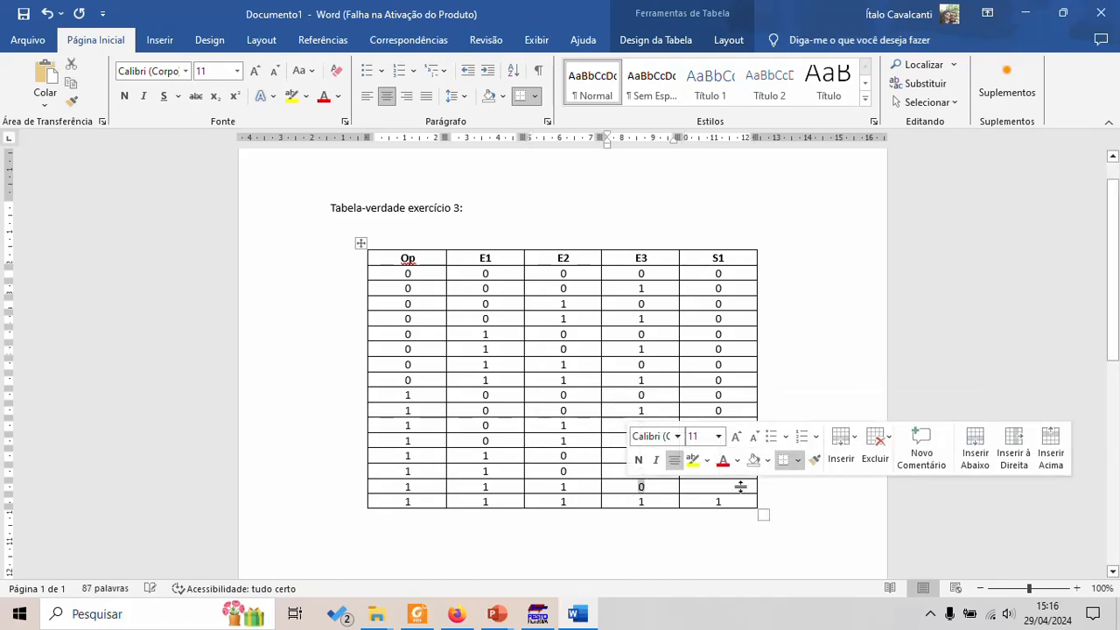
{"action": "left_click", "coordinate": [730, 489]}
{"action": "type", "text": "0"}
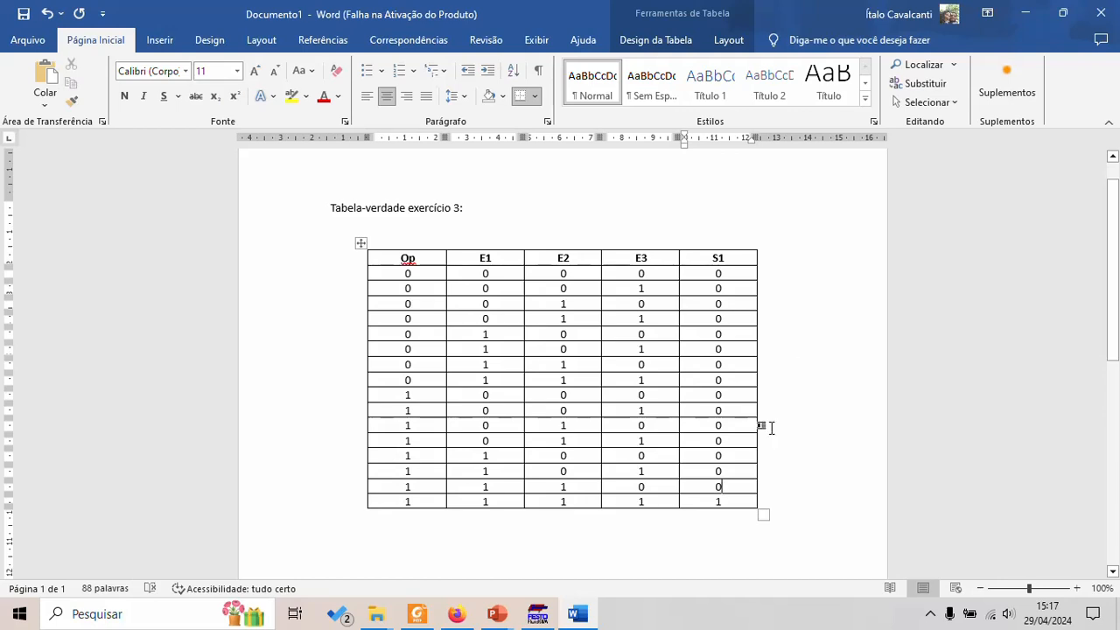
Step: Review the truth table's last row, the E1 to E3 headings and the completed S1 column
{"action": "left_click_drag", "start_coordinate": [727, 503], "coordinate": [430, 503]}
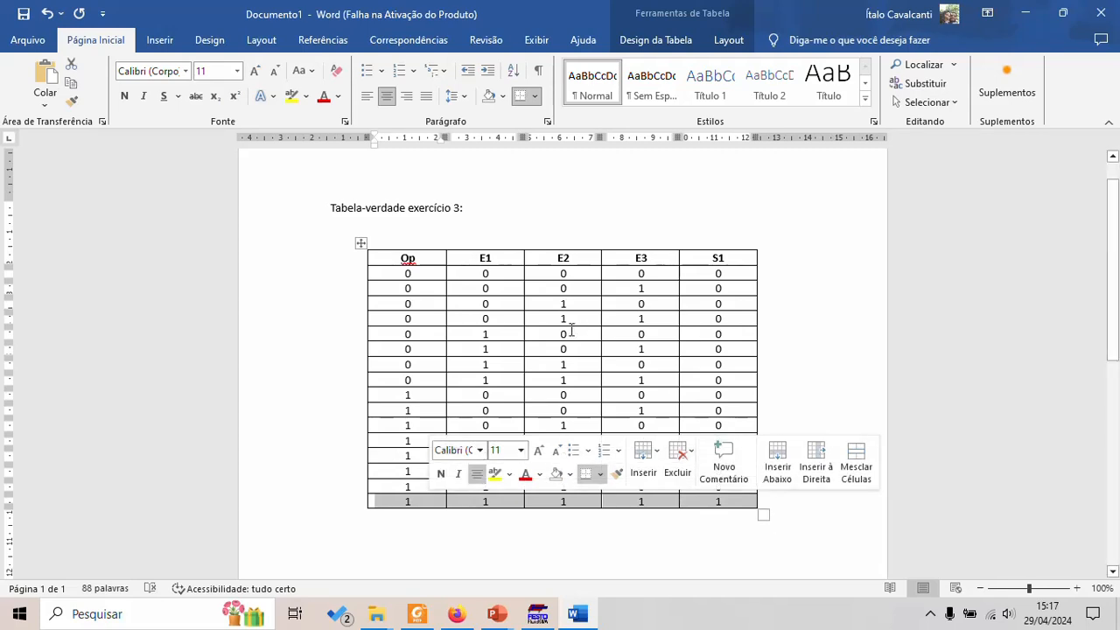
{"action": "left_click", "coordinate": [490, 258]}
{"action": "left_click_drag", "start_coordinate": [615, 255], "coordinate": [485, 258]}
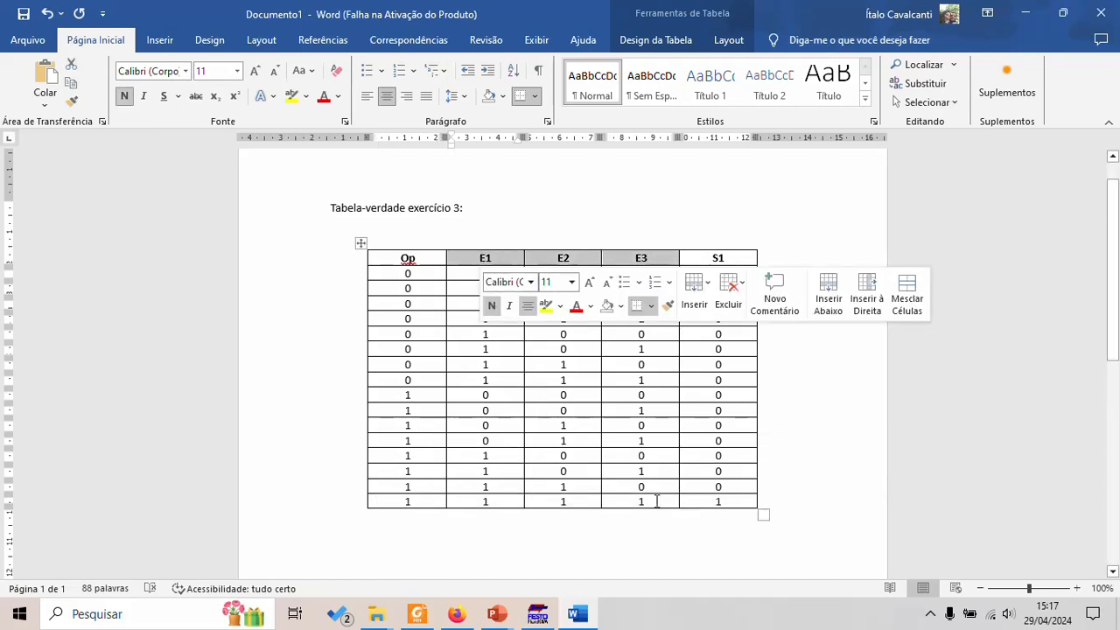
{"action": "scroll", "coordinate": [657, 501], "scroll_direction": "down", "scroll_amount": 1}
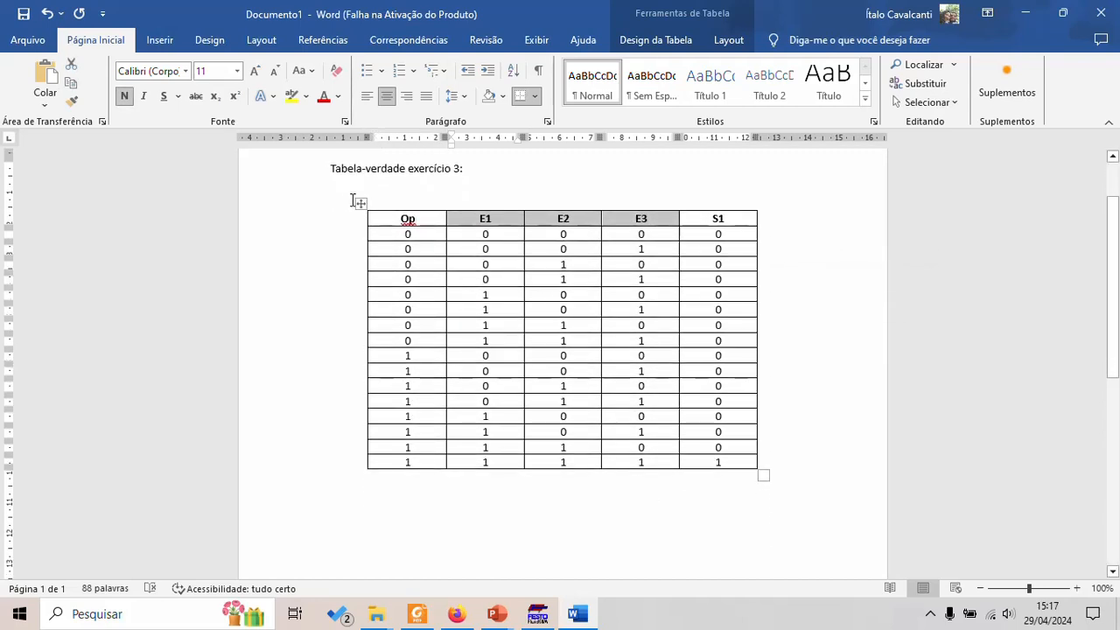
{"action": "left_click", "coordinate": [725, 215]}
{"action": "left_click_drag", "start_coordinate": [725, 217], "coordinate": [746, 460]}
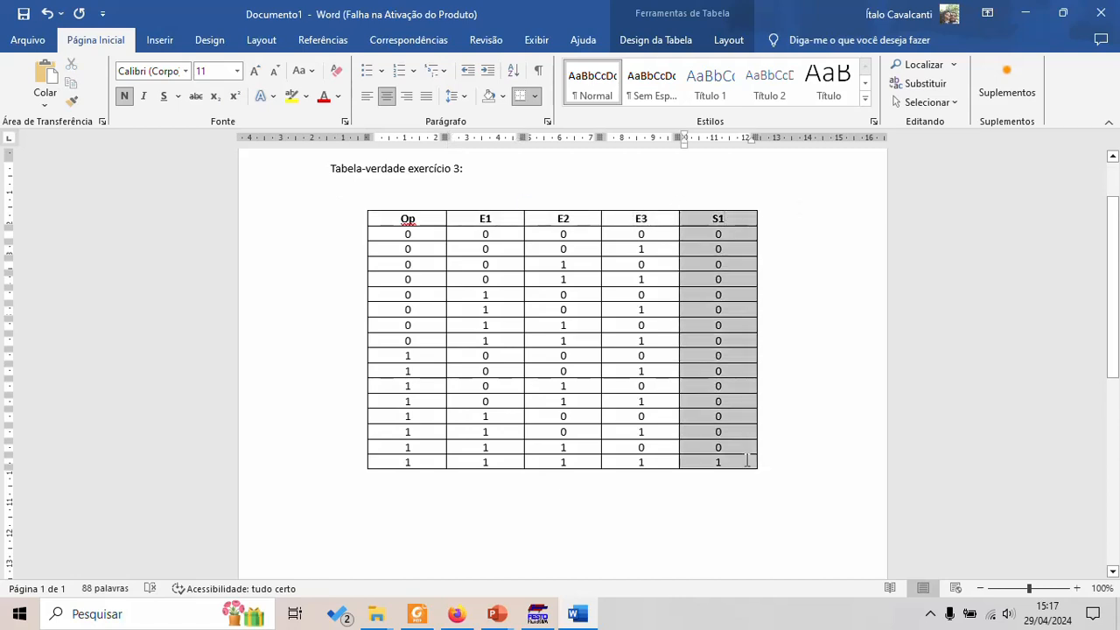
Step: Insert an equation below the truth table, begin it with S1, and remove the italics from that text
{"action": "left_click", "coordinate": [723, 472]}
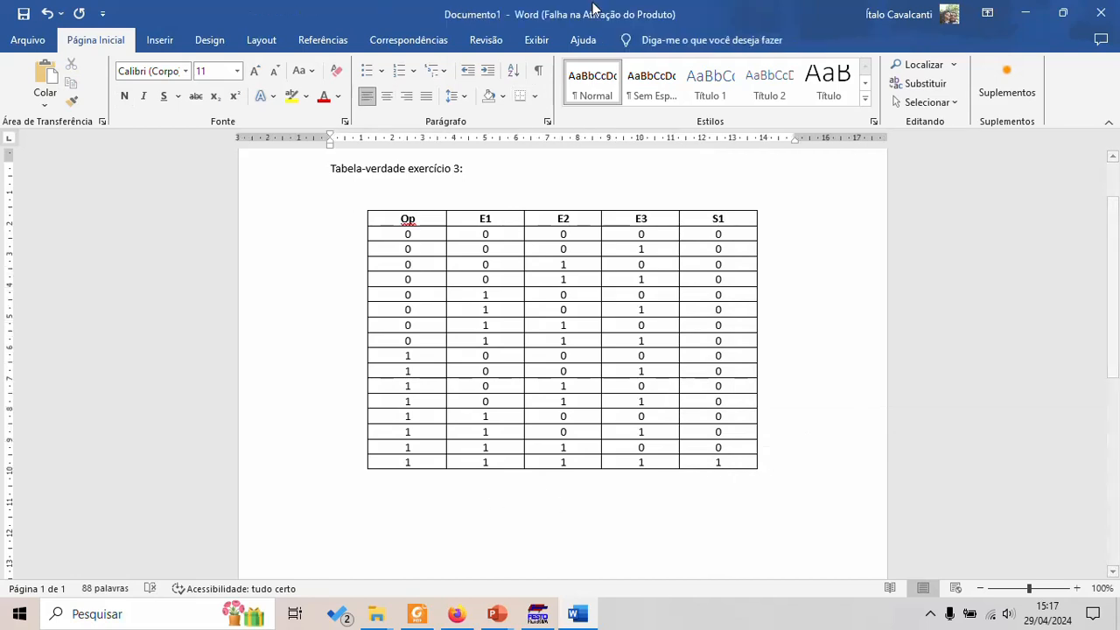
{"action": "left_click", "coordinate": [170, 47]}
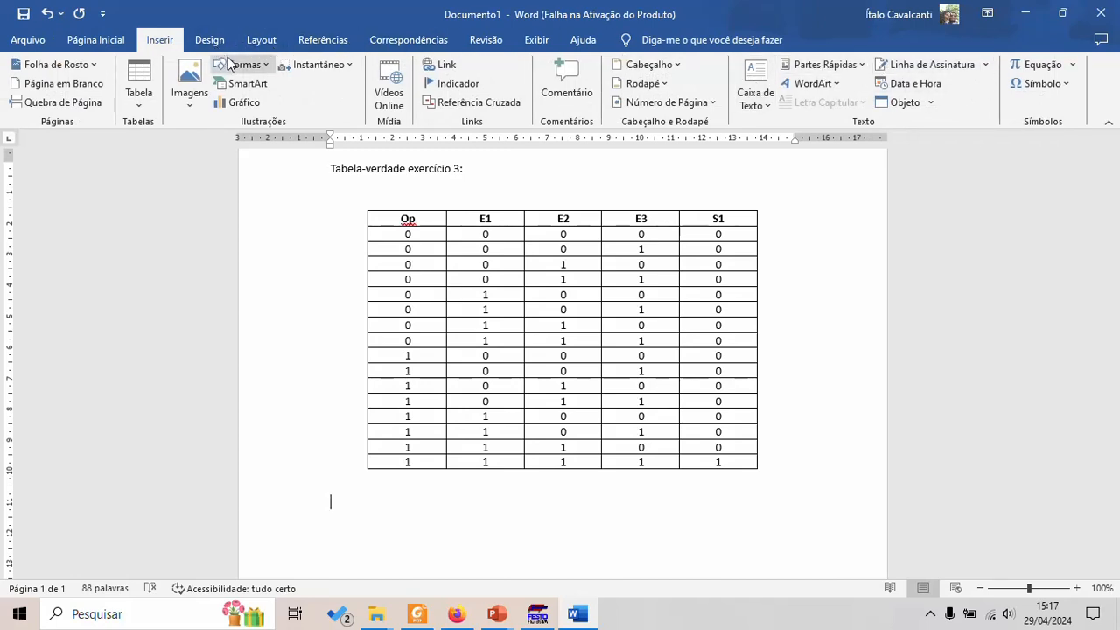
{"action": "left_click", "coordinate": [1037, 68]}
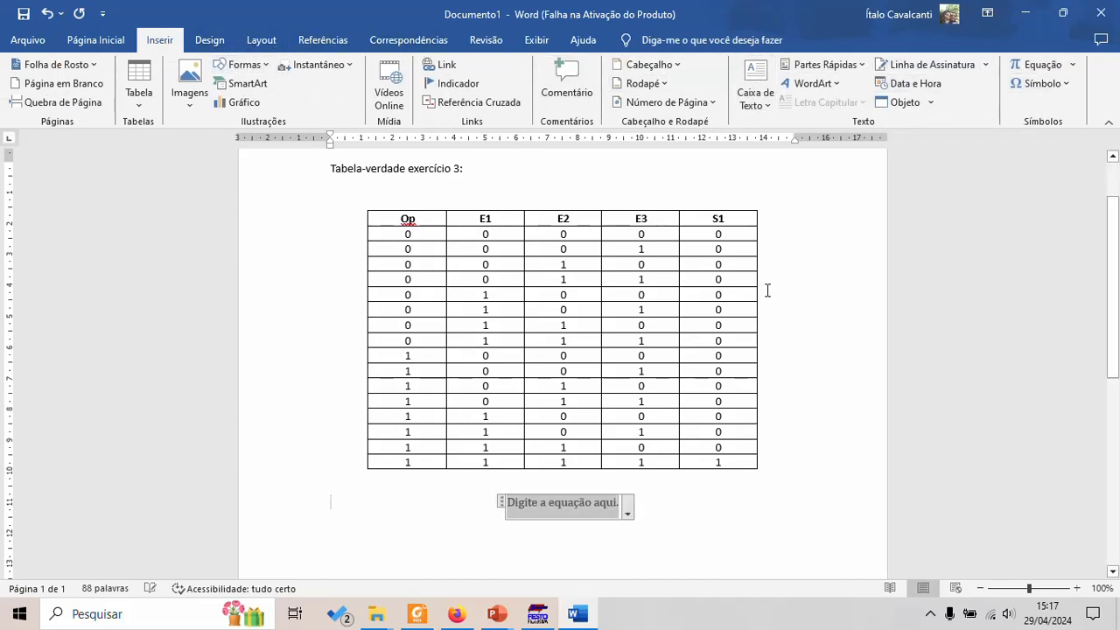
{"action": "left_click", "coordinate": [694, 88]}
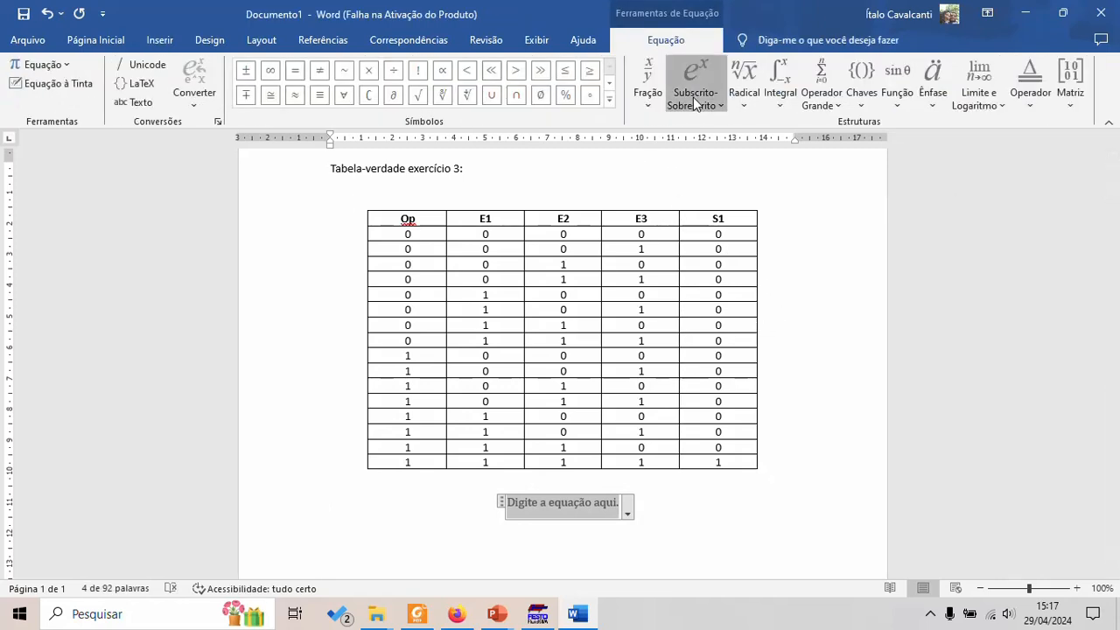
{"action": "left_click", "coordinate": [566, 505]}
{"action": "type", "text": "s"}
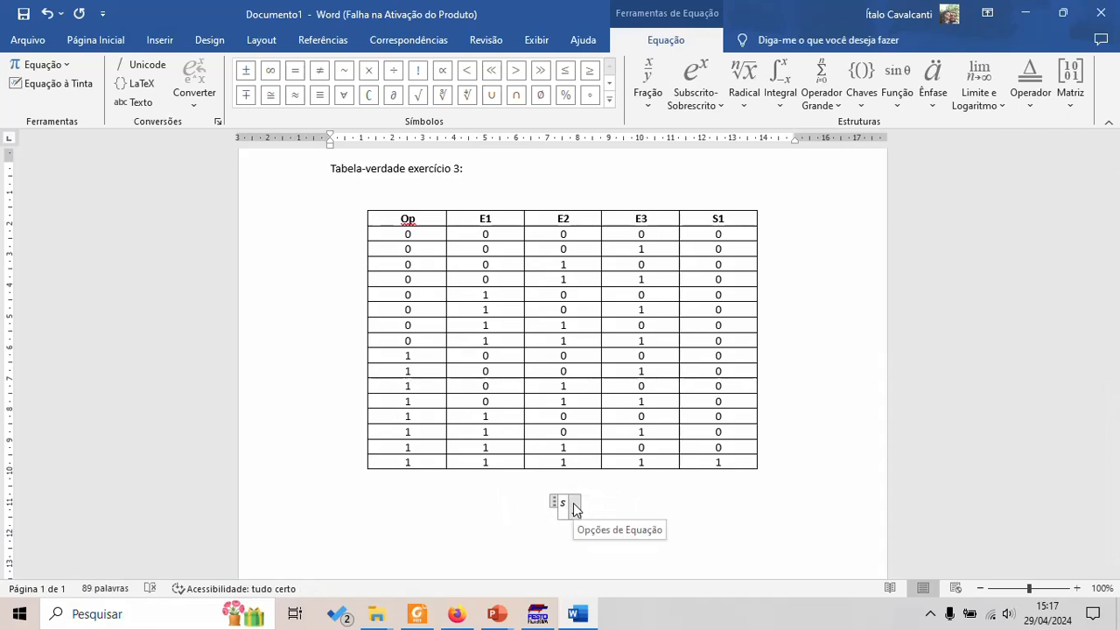
{"action": "key", "text": "BackSpace"}
{"action": "type", "text": "S1"}
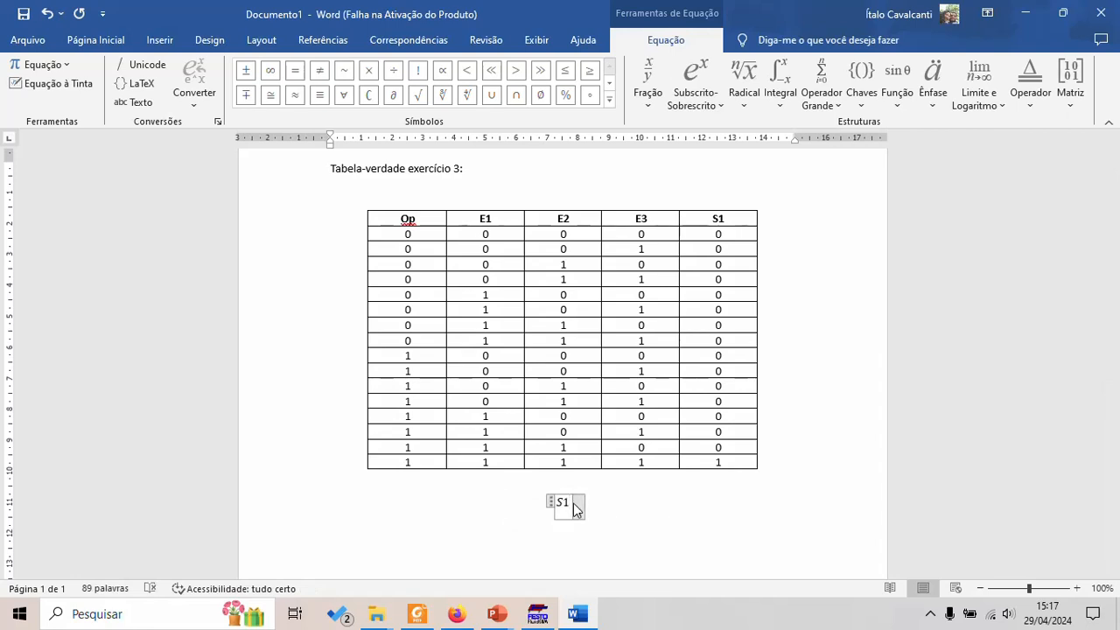
{"action": "double_click", "coordinate": [574, 507]}
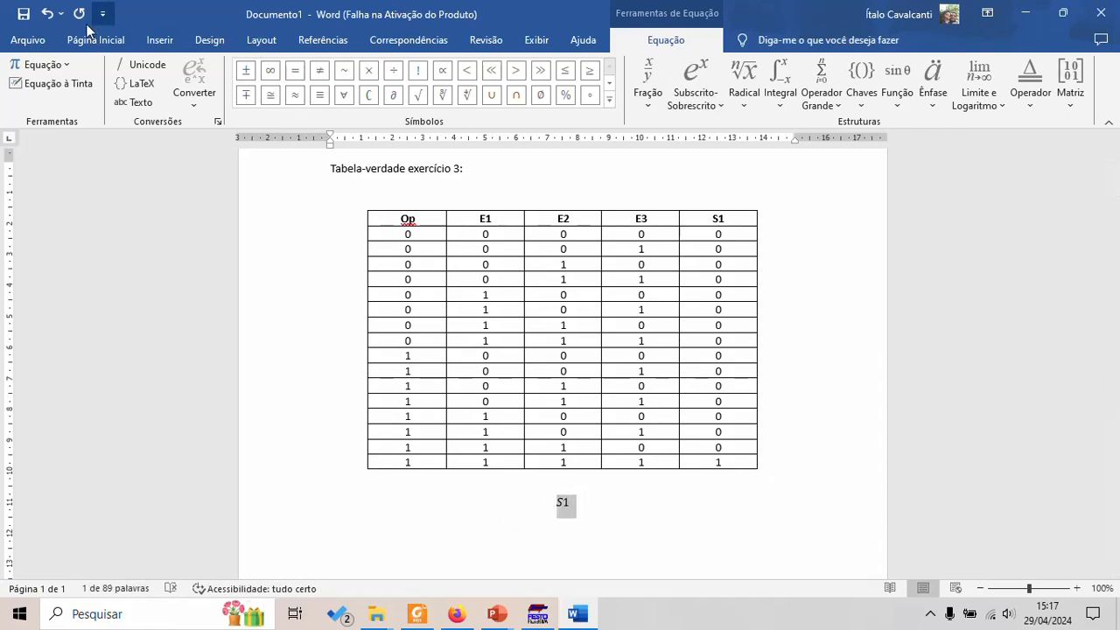
{"action": "key", "text": "ctrl+i"}
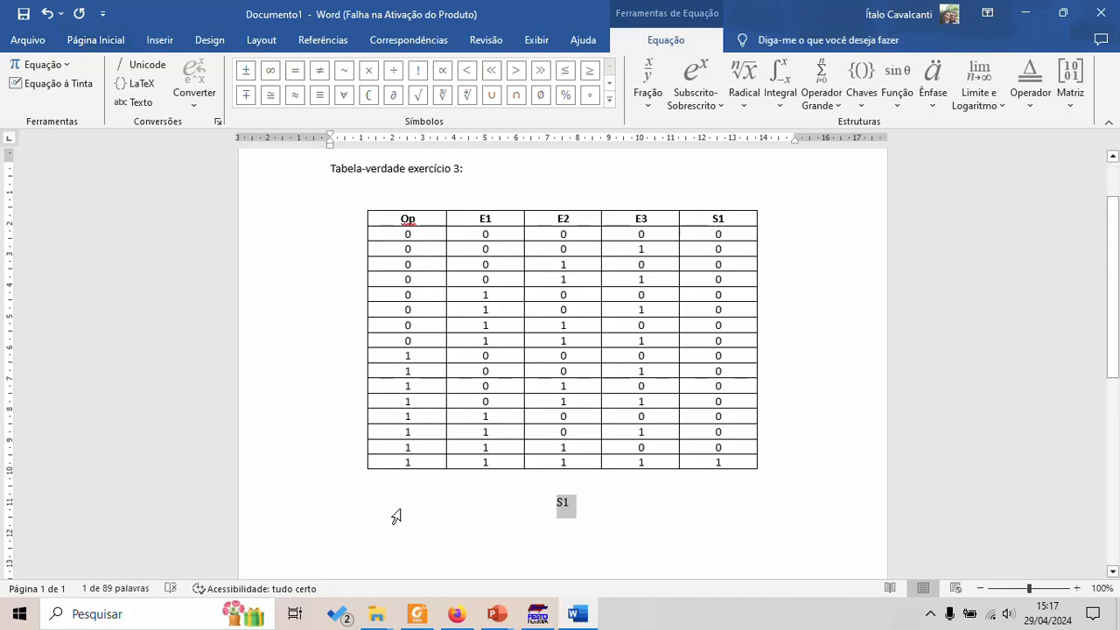
Step: Complete the equation below the table so it reads S1 = Op.E1.E2.E3
{"action": "left_click", "coordinate": [399, 510]}
{"action": "type", "text": "="}
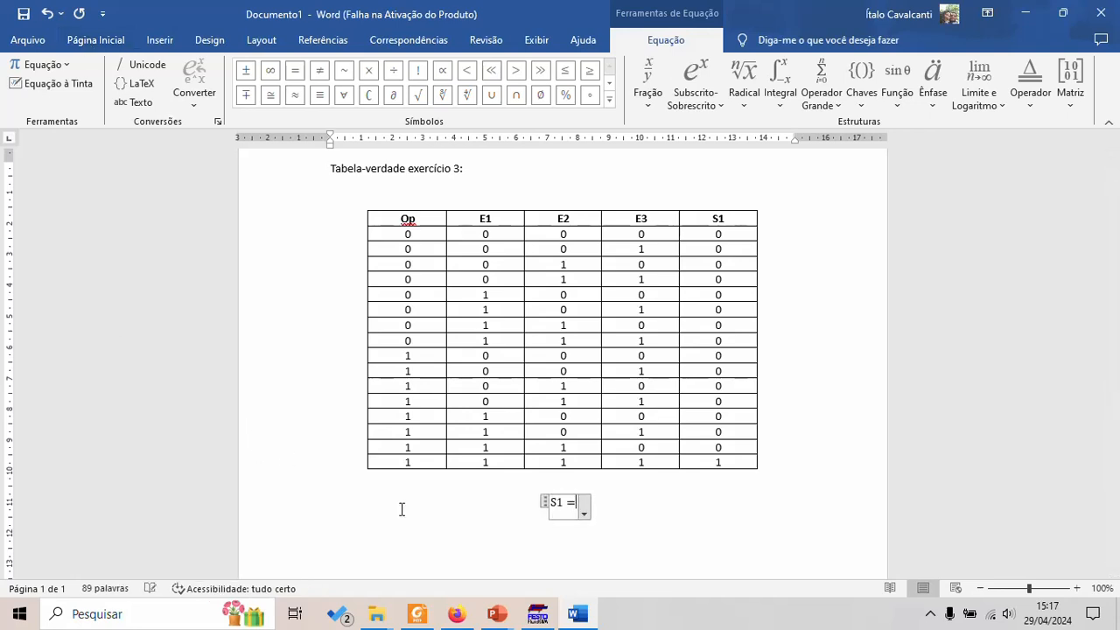
{"action": "left_click", "coordinate": [425, 464]}
{"action": "left_click", "coordinate": [575, 503]}
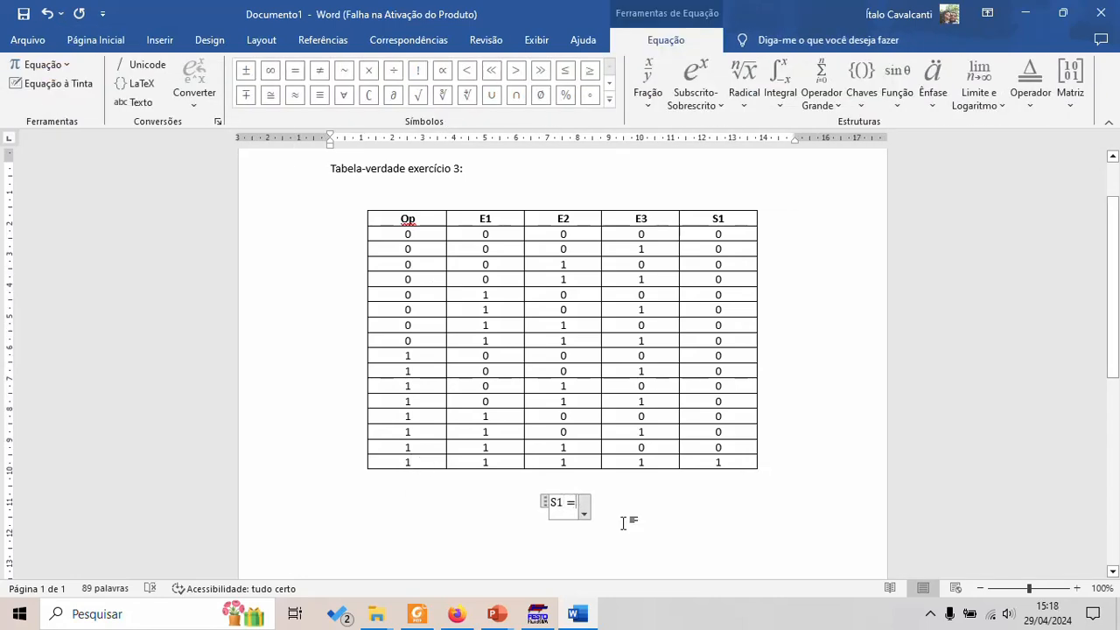
{"action": "type", "text": "o"}
{"action": "key", "text": "BackSpace"}
{"action": "type", "text": "OP"}
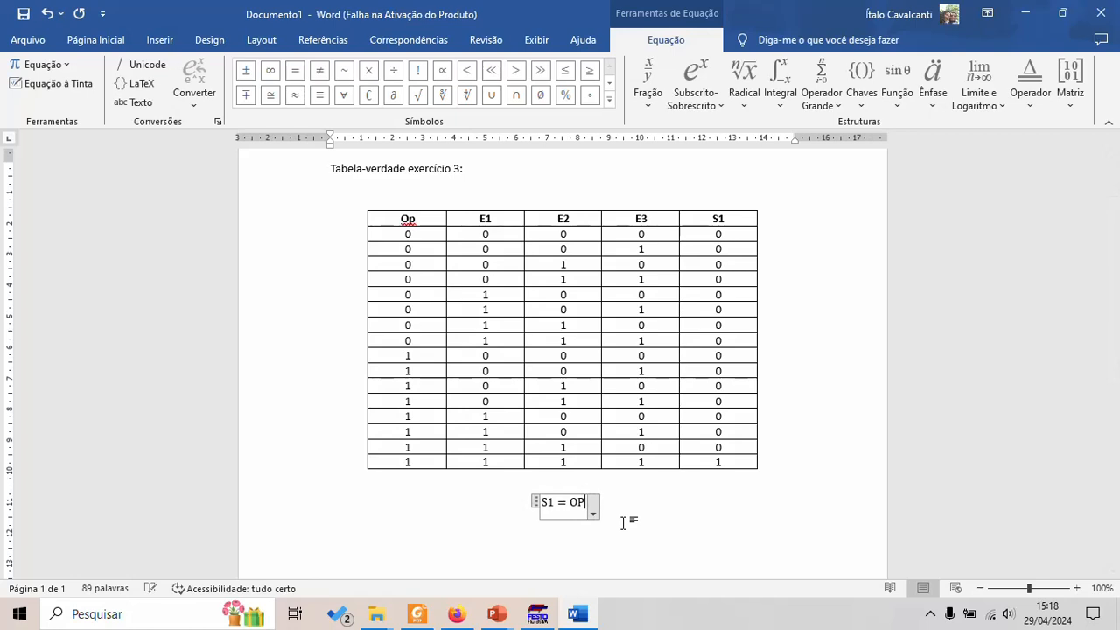
{"action": "key", "text": "BackSpace"}
{"action": "type", "text": "p.E1."}
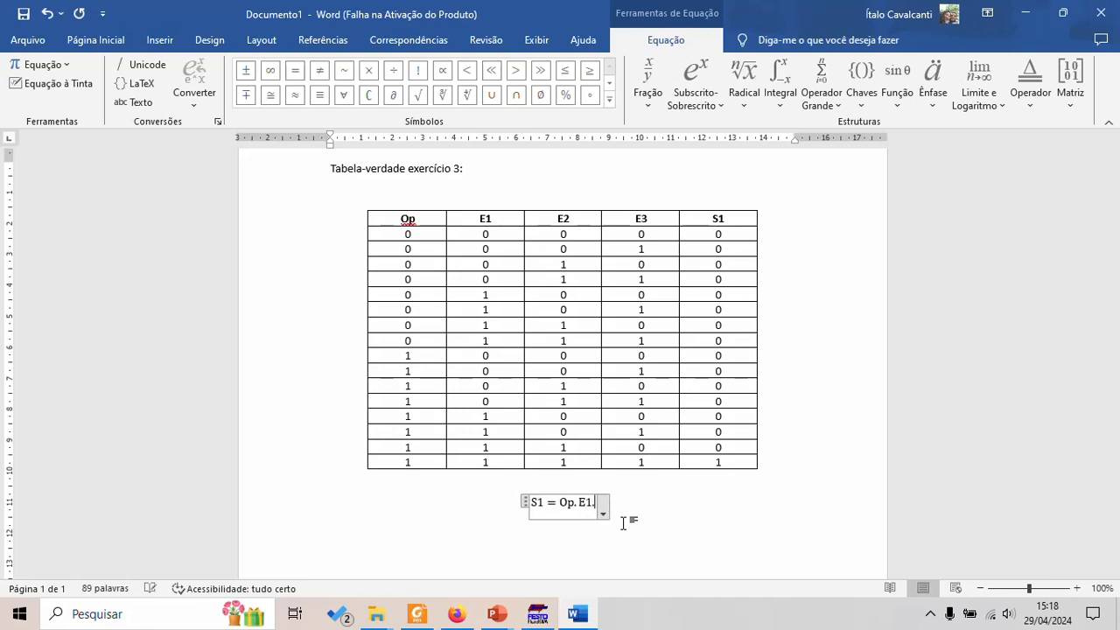
{"action": "type", "text": "E2"}
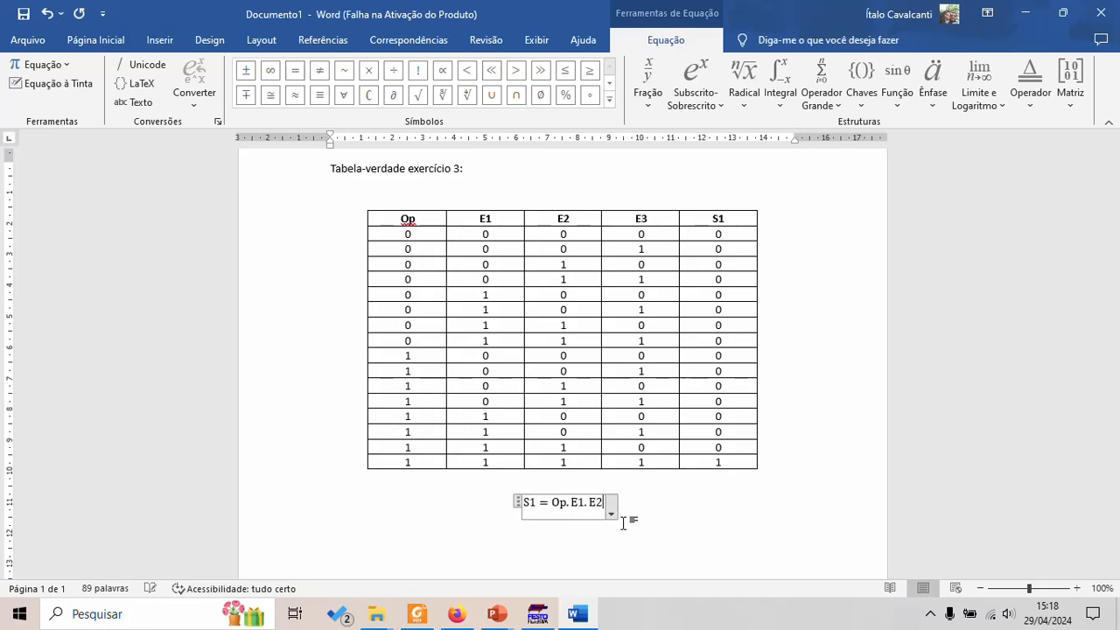
{"action": "type", "text": ".E3"}
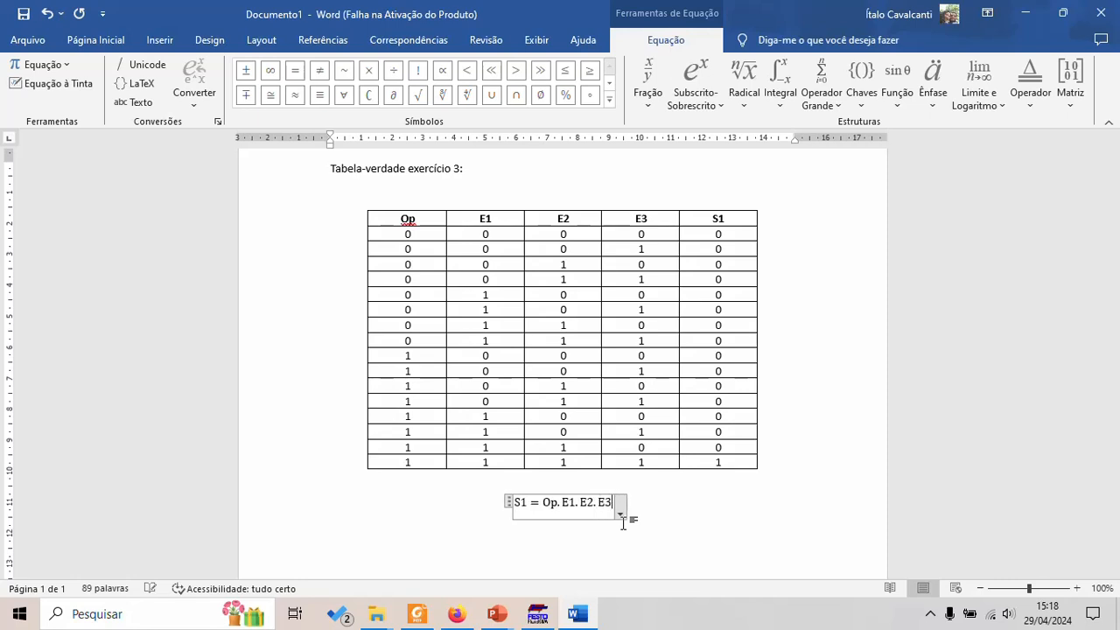
{"action": "left_click", "coordinate": [669, 502]}
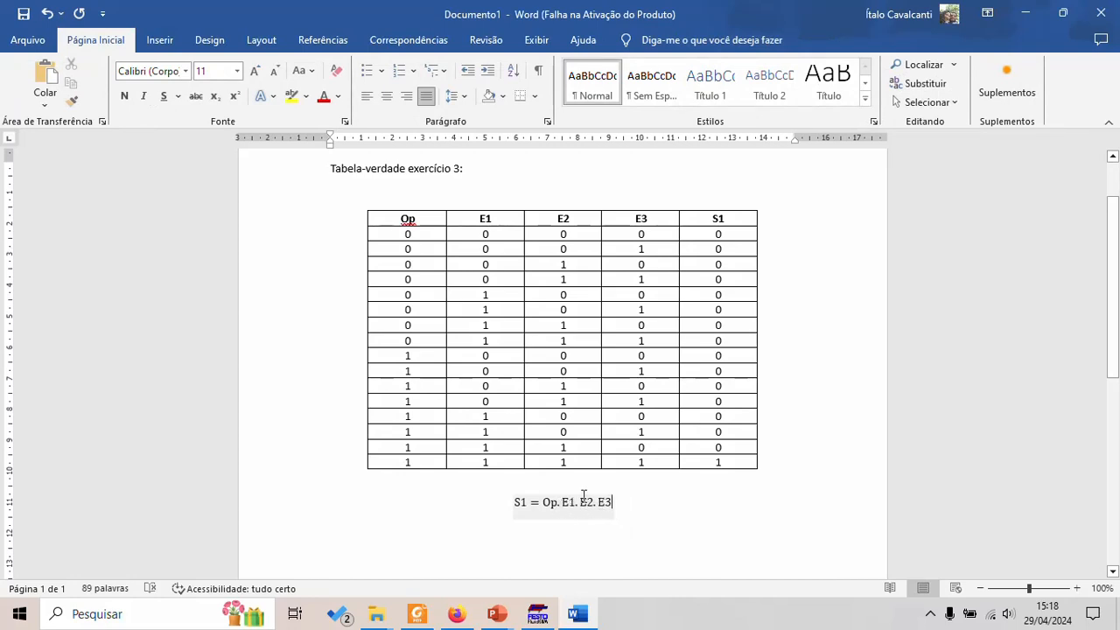
{"action": "scroll", "coordinate": [552, 464], "scroll_direction": "down", "scroll_amount": 2}
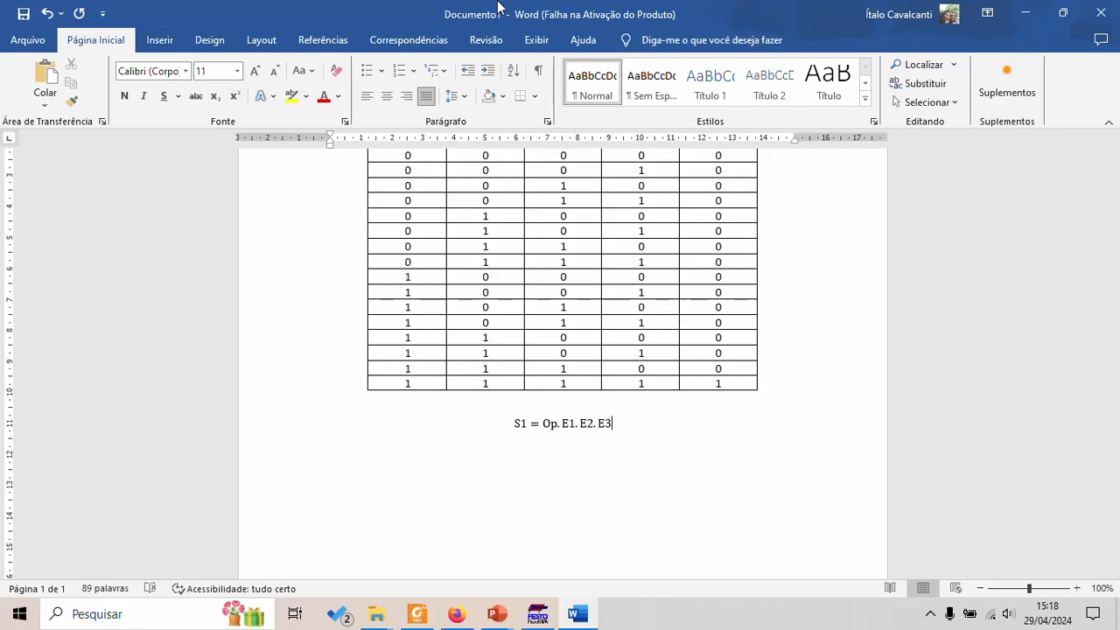
{"action": "double_click", "coordinate": [614, 424]}
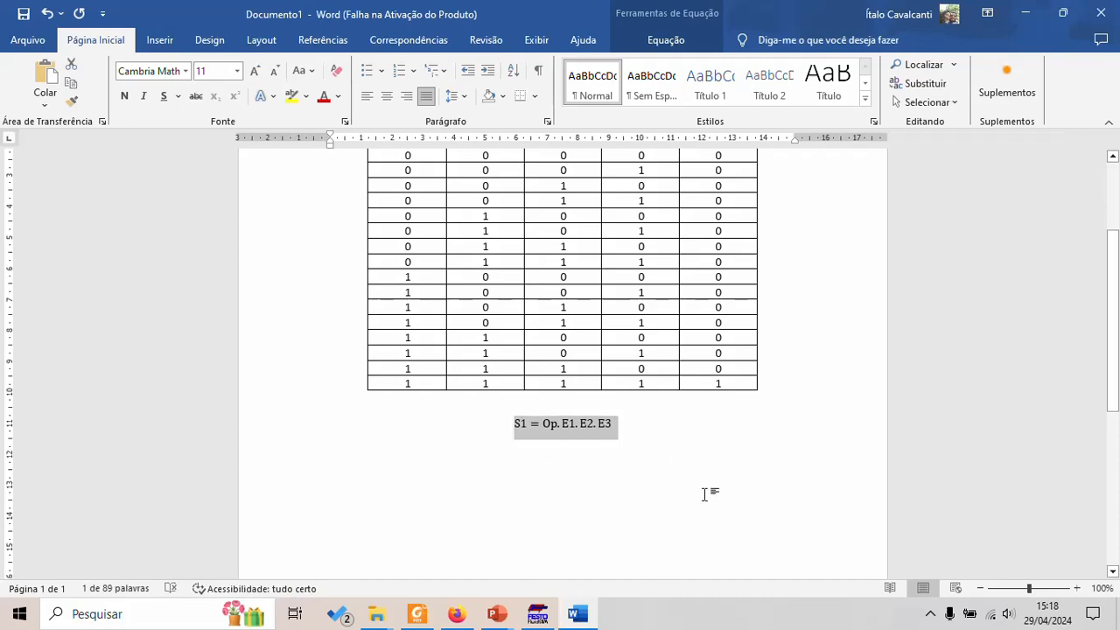
{"action": "left_click", "coordinate": [159, 50]}
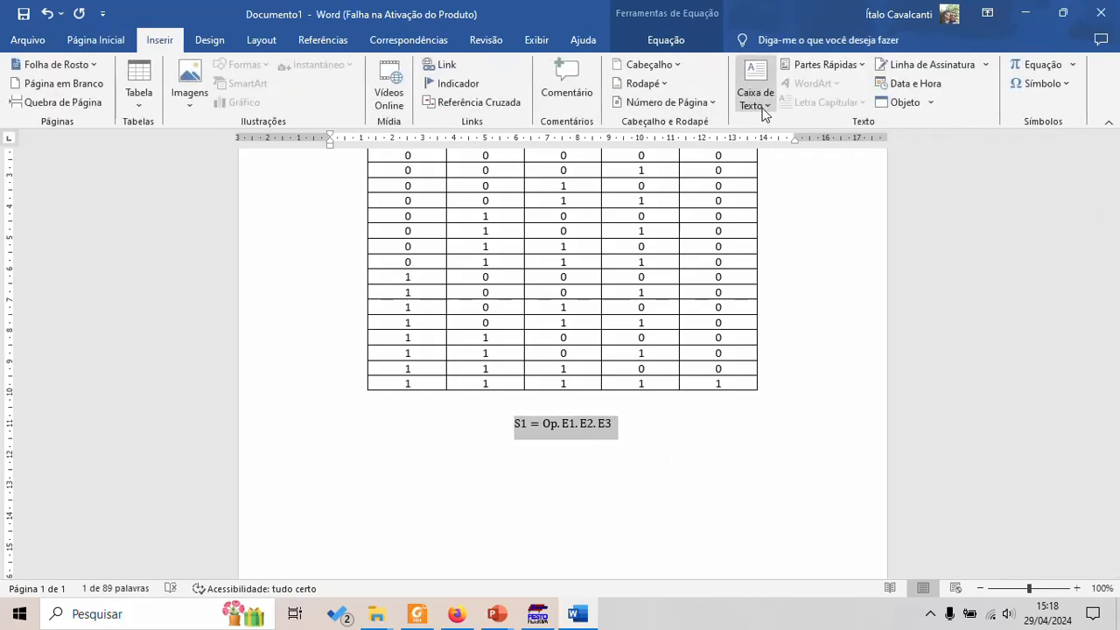
{"action": "left_click", "coordinate": [666, 435]}
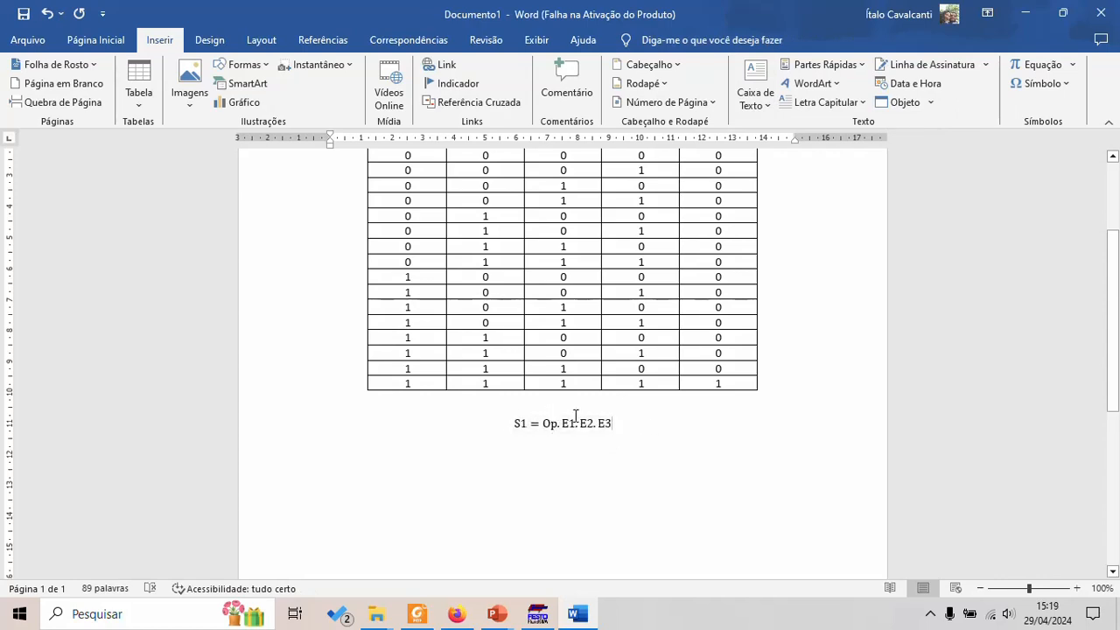
Step: Copy the whole truth table and paste the duplicate below the S1 equation, leaving a blank line between them
{"action": "scroll", "coordinate": [570, 374], "scroll_direction": "up", "scroll_amount": 3}
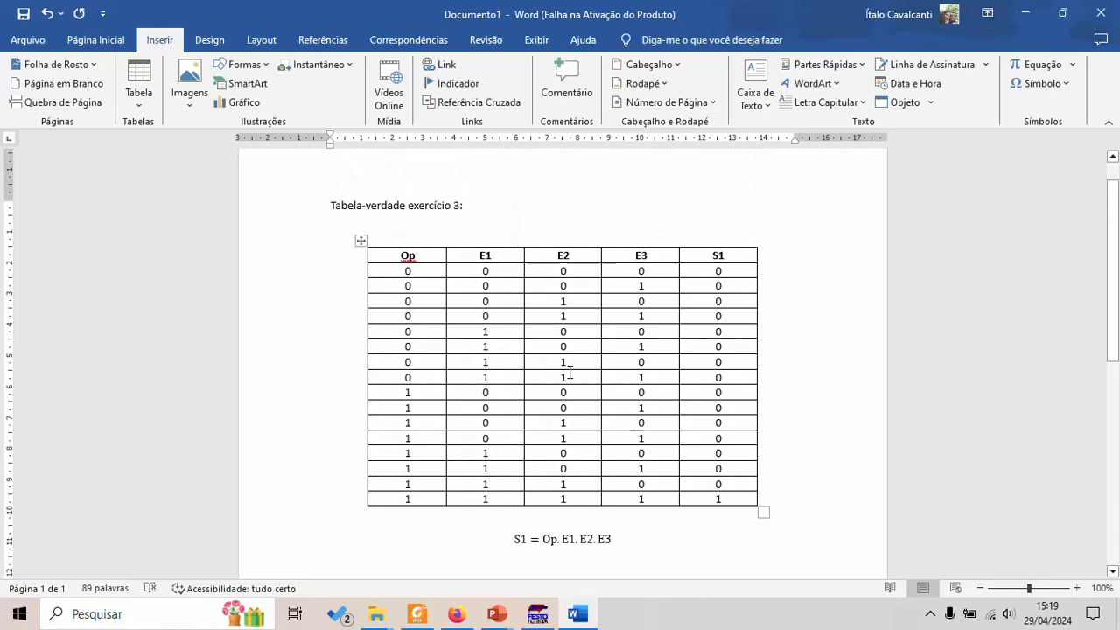
{"action": "left_click", "coordinate": [361, 242]}
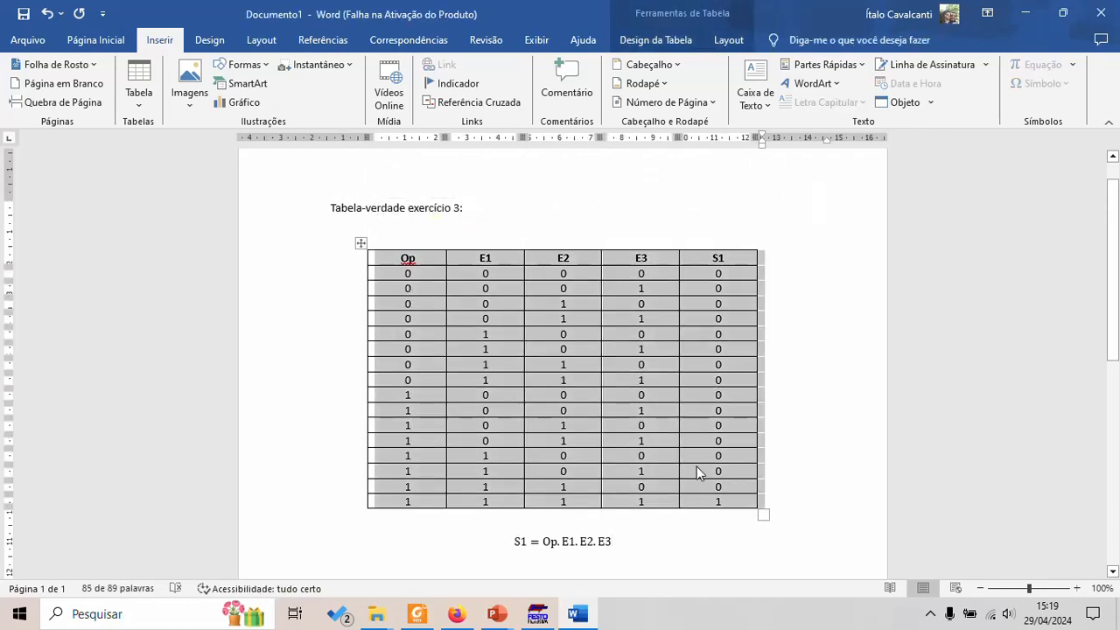
{"action": "scroll", "coordinate": [696, 472], "scroll_direction": "down", "scroll_amount": 4}
{"action": "left_click", "coordinate": [527, 465]}
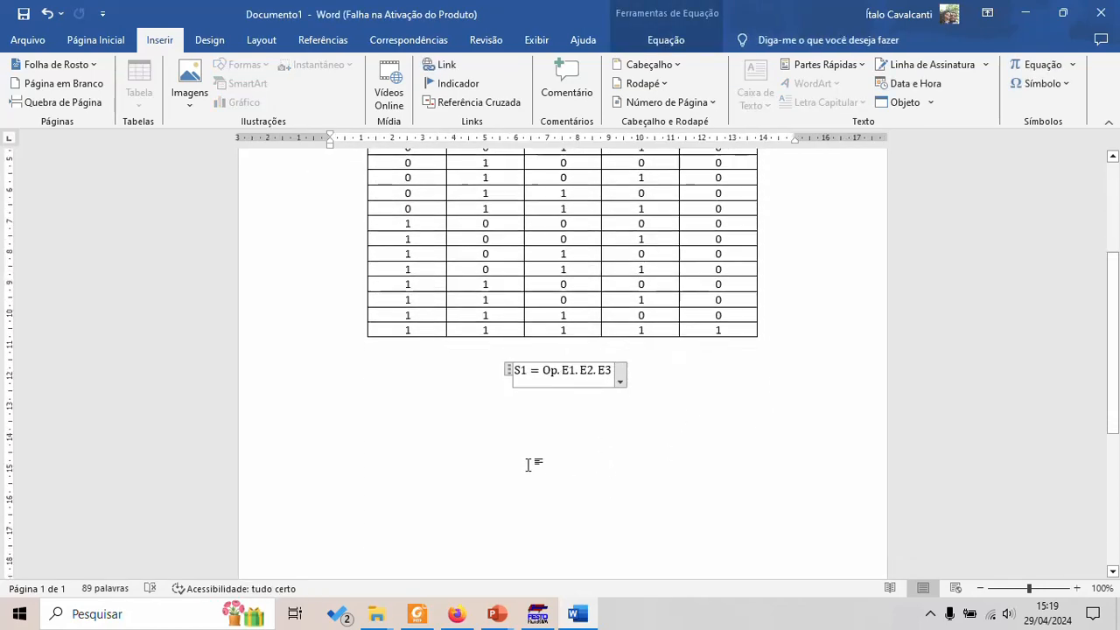
{"action": "scroll", "coordinate": [603, 411], "scroll_direction": "down", "scroll_amount": 1}
{"action": "left_click", "coordinate": [685, 349]}
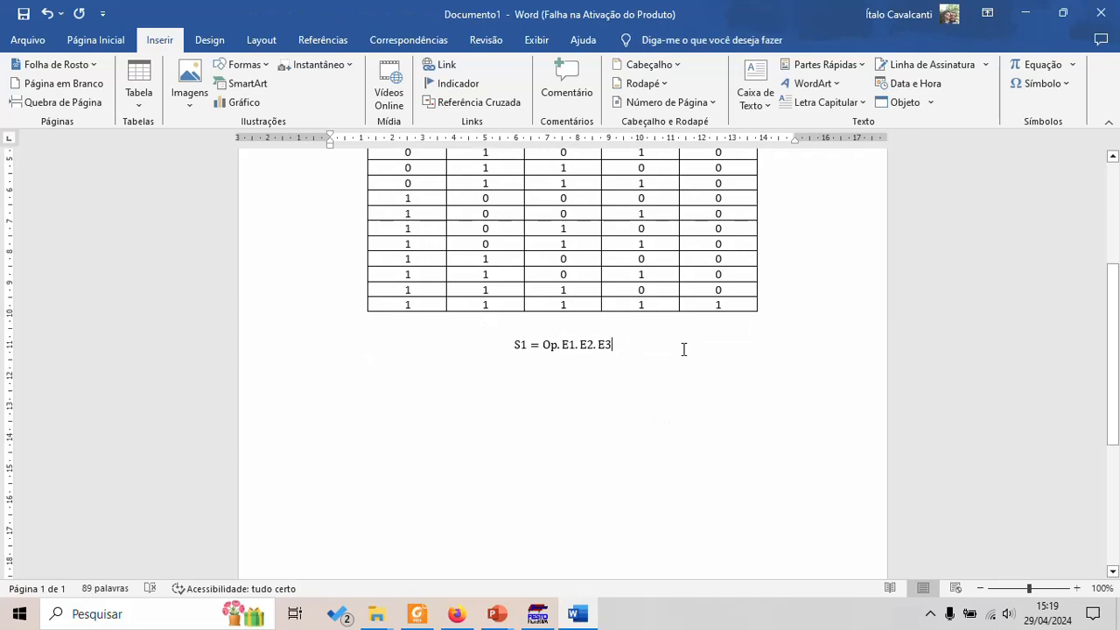
{"action": "key", "text": "Return"}
{"action": "key", "text": "Return"}
{"action": "key", "text": "ctrl+v"}
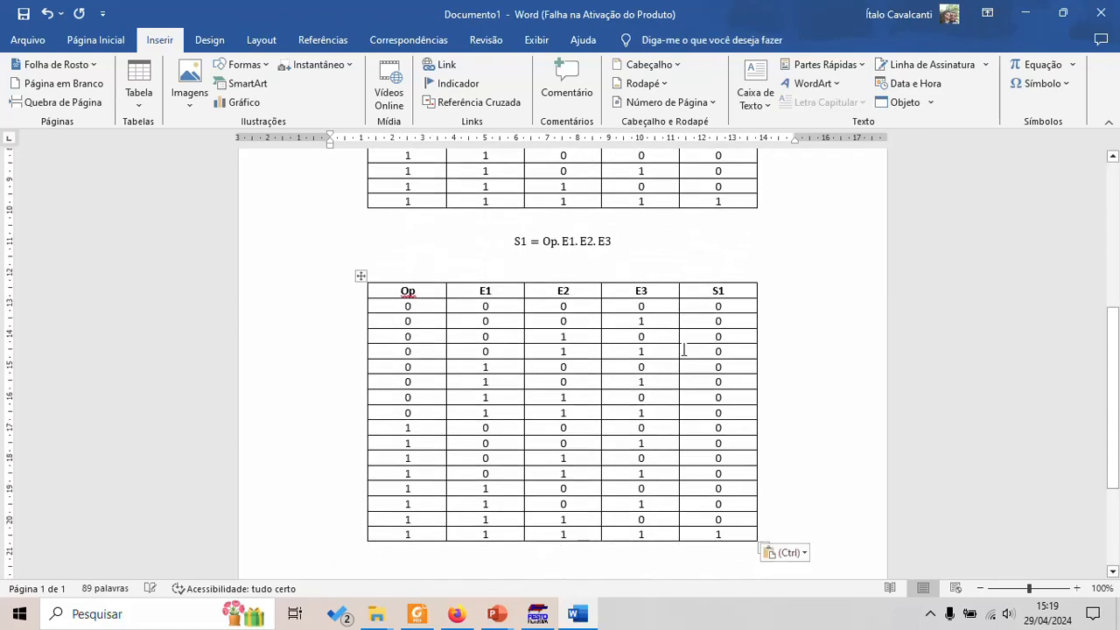
Step: Rename the duplicate table's S1 heading to S2 and clear all the values in the column below it
{"action": "scroll", "coordinate": [717, 445], "scroll_direction": "down", "scroll_amount": 4}
{"action": "scroll", "coordinate": [718, 444], "scroll_direction": "up", "scroll_amount": 4}
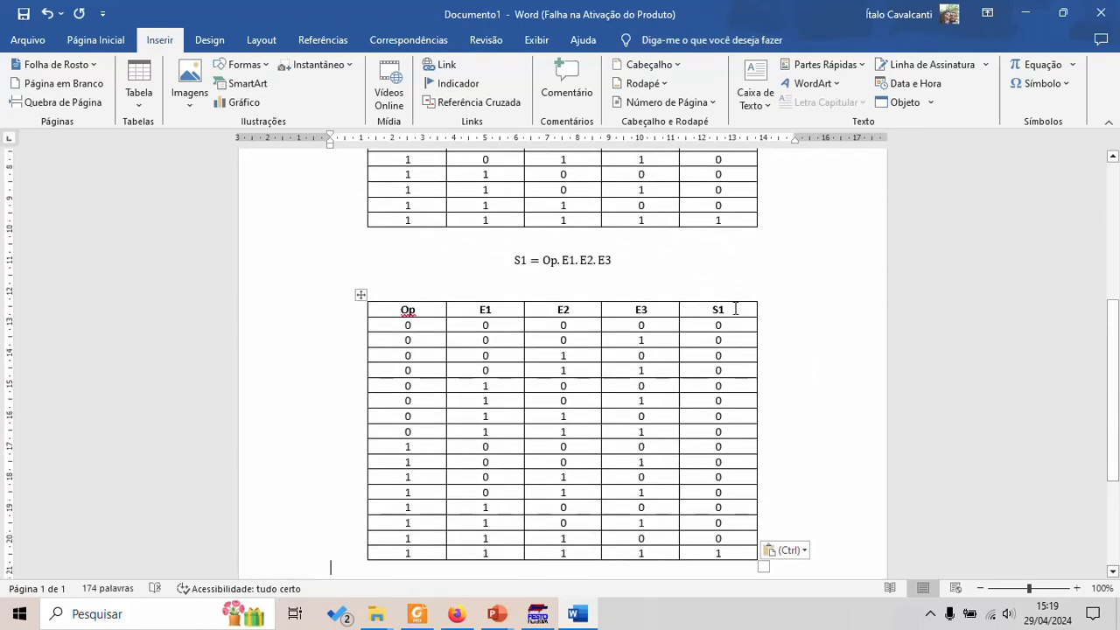
{"action": "left_click", "coordinate": [735, 309]}
{"action": "key", "text": "BackSpace"}
{"action": "type", "text": "2"}
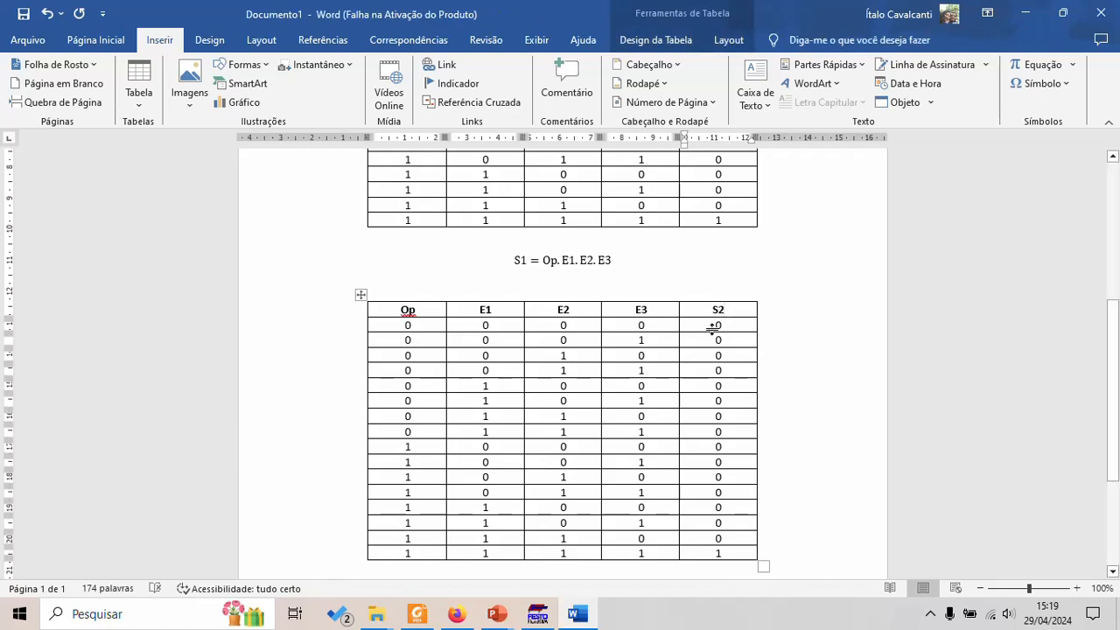
{"action": "left_click_drag", "start_coordinate": [715, 326], "coordinate": [726, 553]}
{"action": "key", "text": "Delete"}
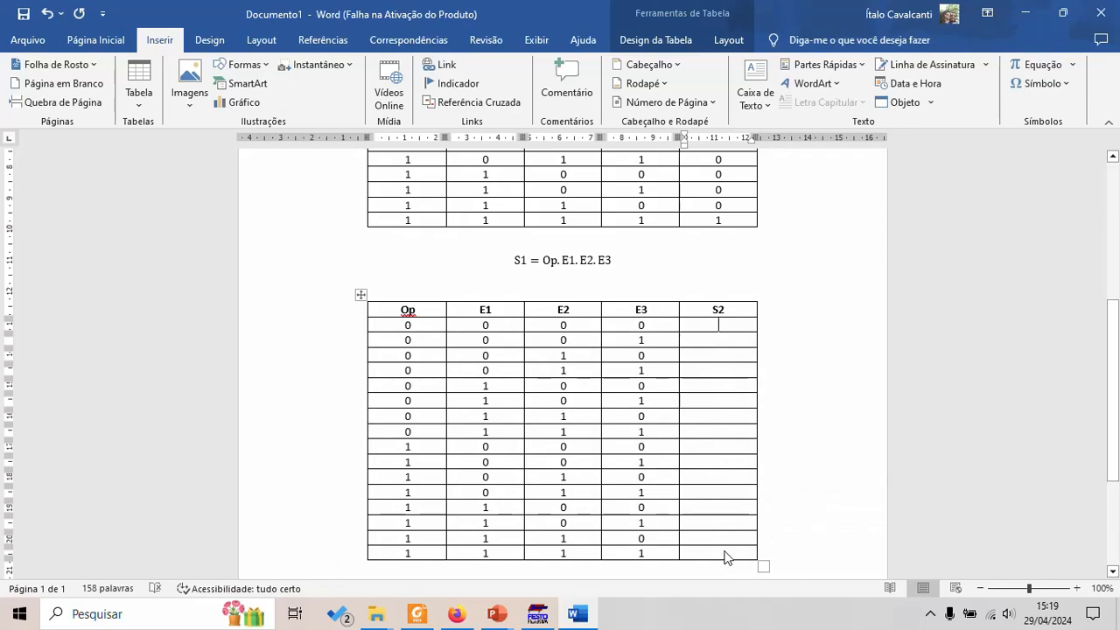
Step: Consult the block-presence condition in the exercise PDF in Foxit, and fill S2 with 0 in Word for the eight rows where Op is 0
{"action": "key", "text": "alt+Tab"}
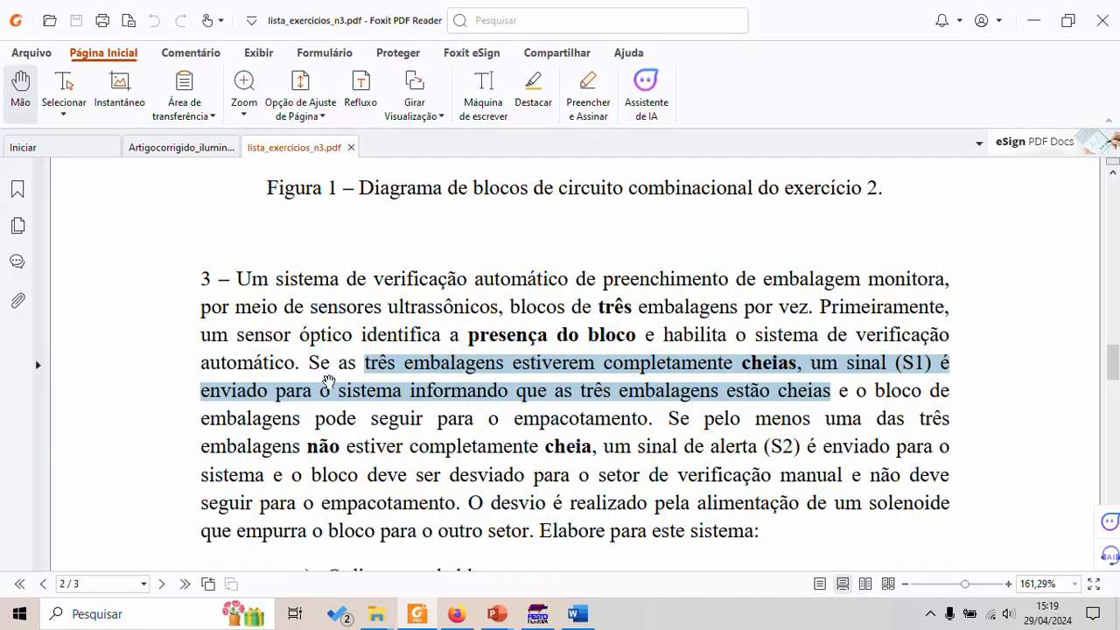
{"action": "left_click_drag", "start_coordinate": [469, 339], "coordinate": [637, 340]}
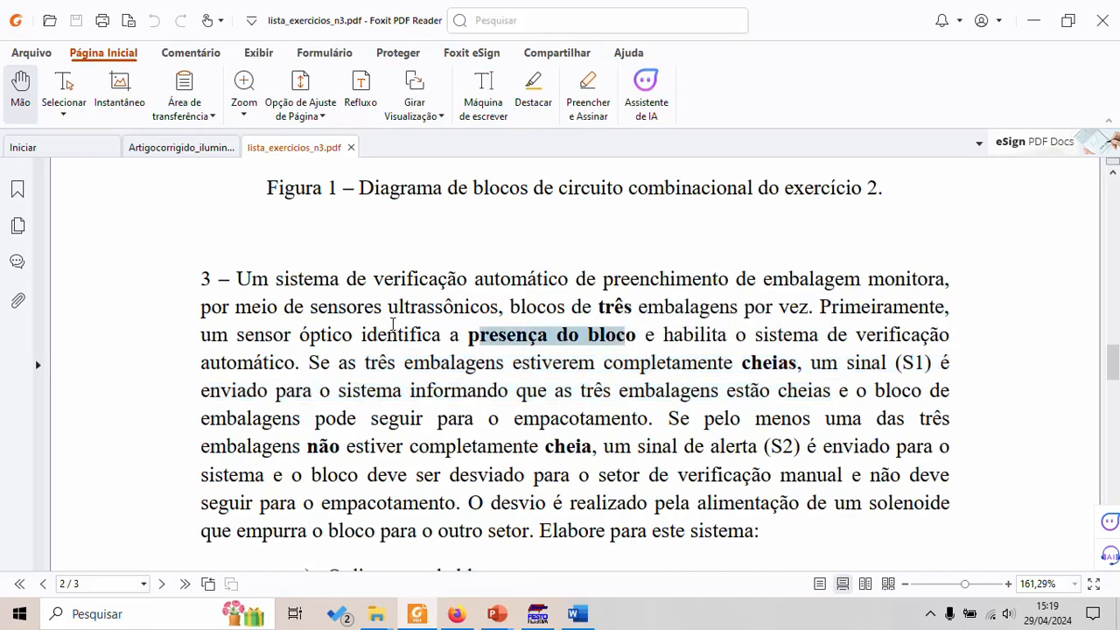
{"action": "key", "text": "alt+Tab"}
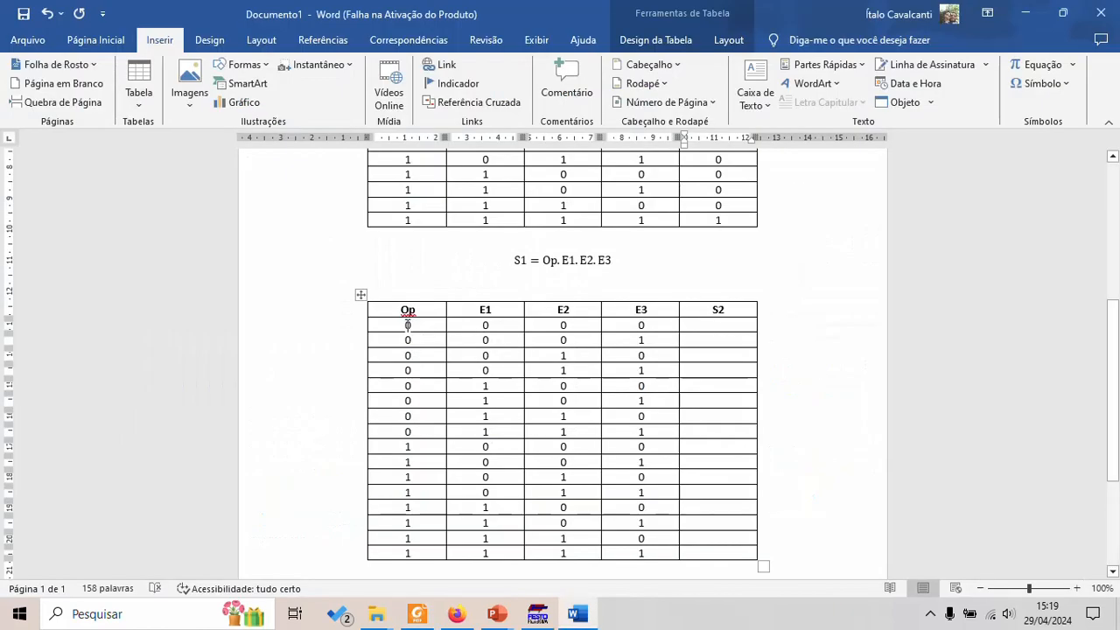
{"action": "left_click_drag", "start_coordinate": [408, 326], "coordinate": [419, 423]}
{"action": "key", "text": "ctrl+c"}
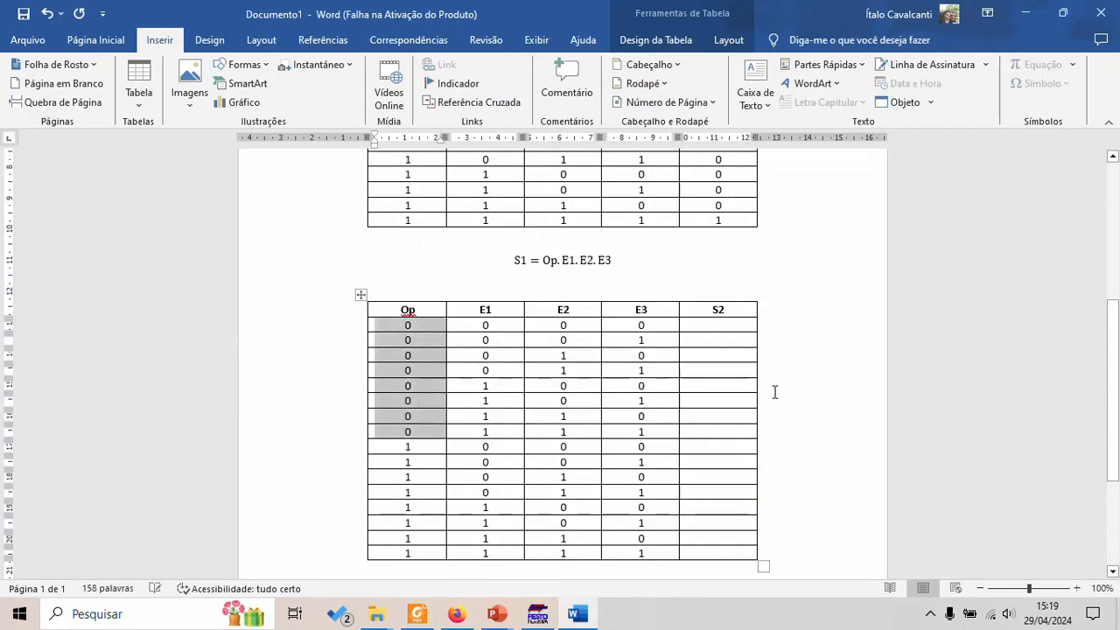
{"action": "left_click", "coordinate": [737, 326]}
{"action": "key", "text": "ctrl+v"}
{"action": "key", "text": "ctrl+v"}
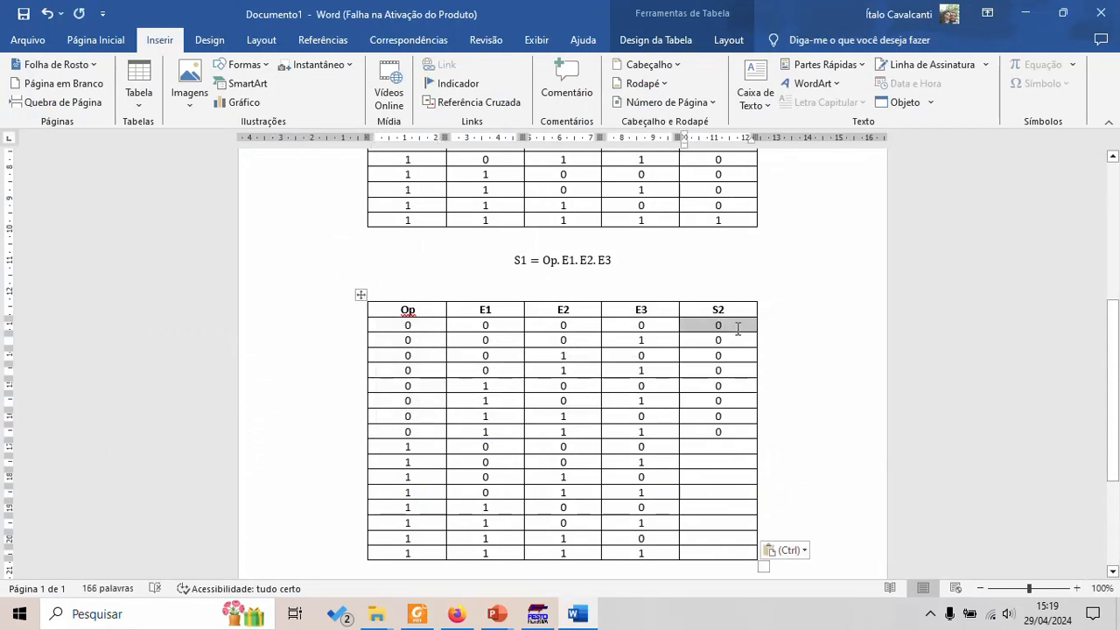
{"action": "left_click", "coordinate": [741, 435]}
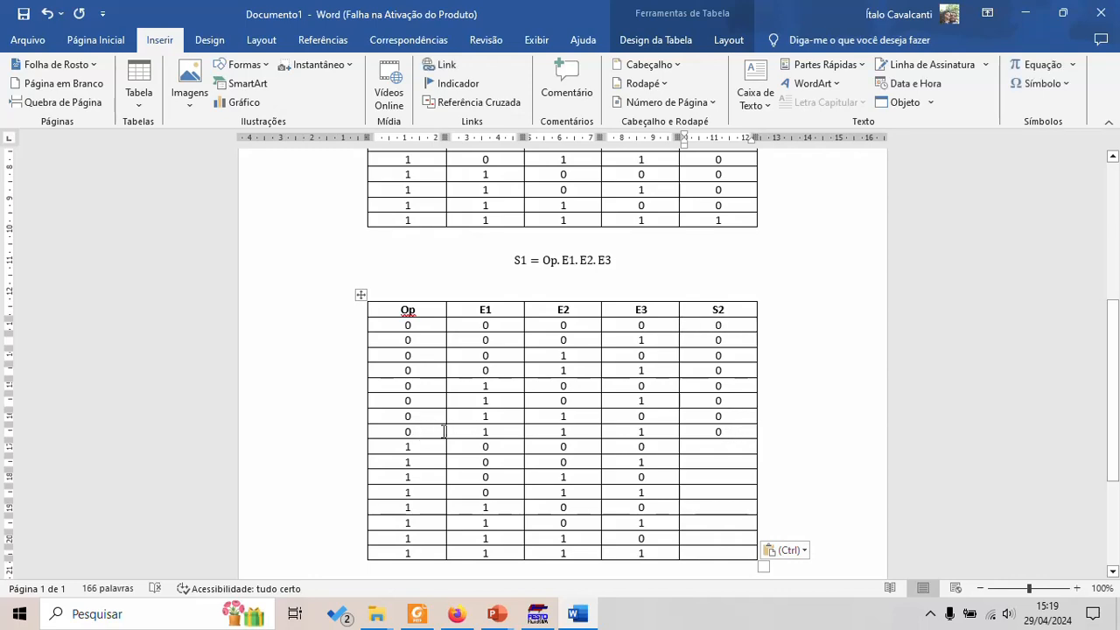
Step: Consult the S2 alert condition in the Foxit PDF, and enter 1 under S2 in Word for the four rows with Op 1 and E1 0
{"action": "key", "text": "alt+Tab"}
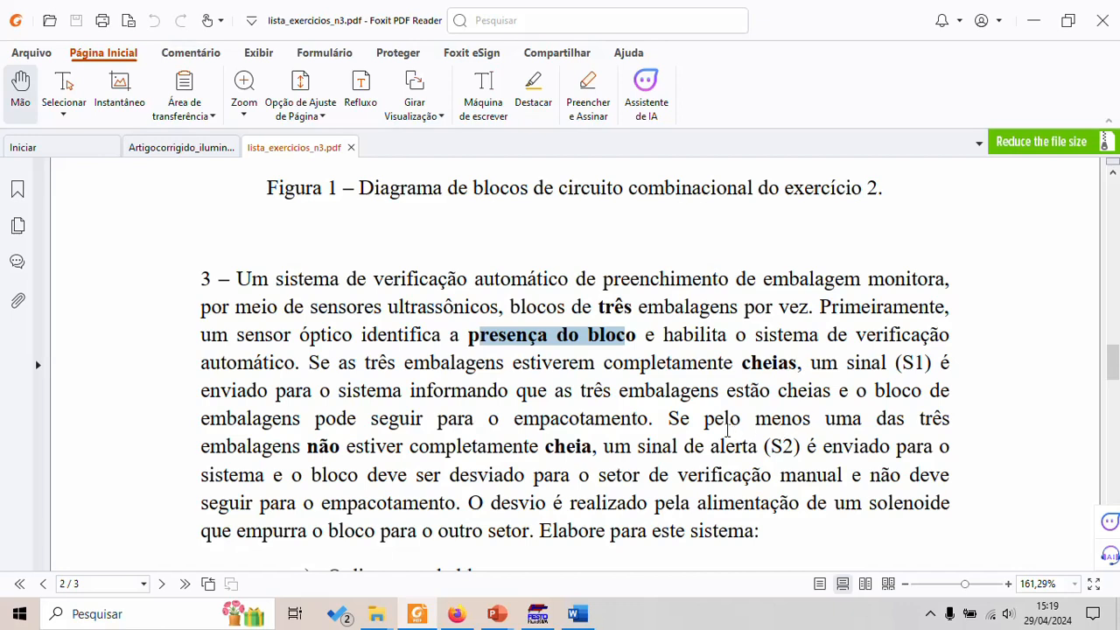
{"action": "left_click_drag", "start_coordinate": [724, 425], "coordinate": [595, 451]}
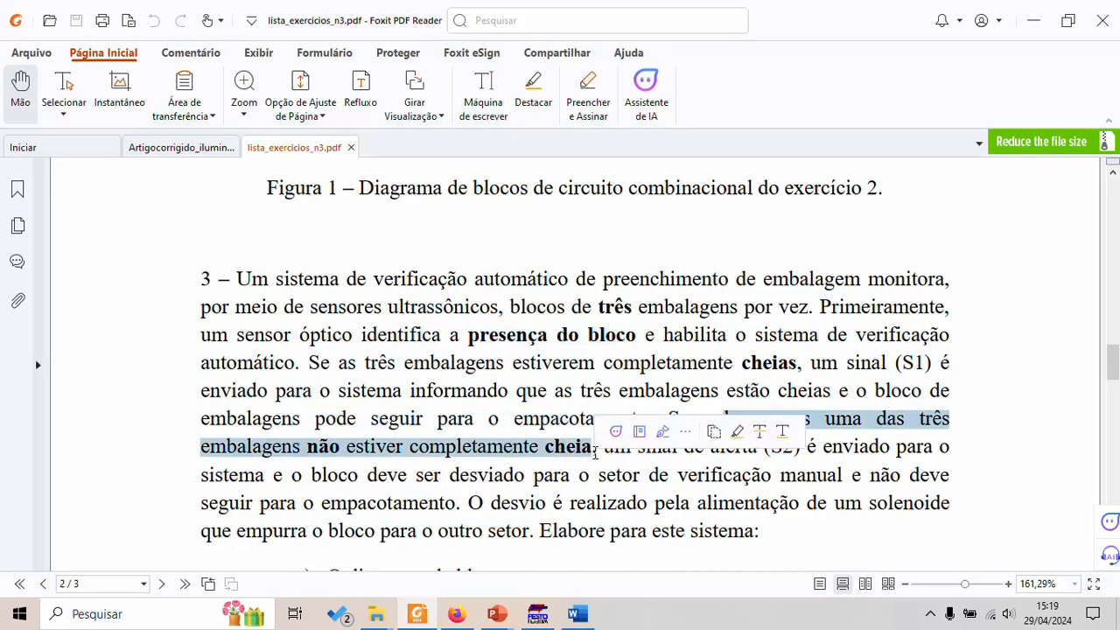
{"action": "left_click", "coordinate": [595, 451]}
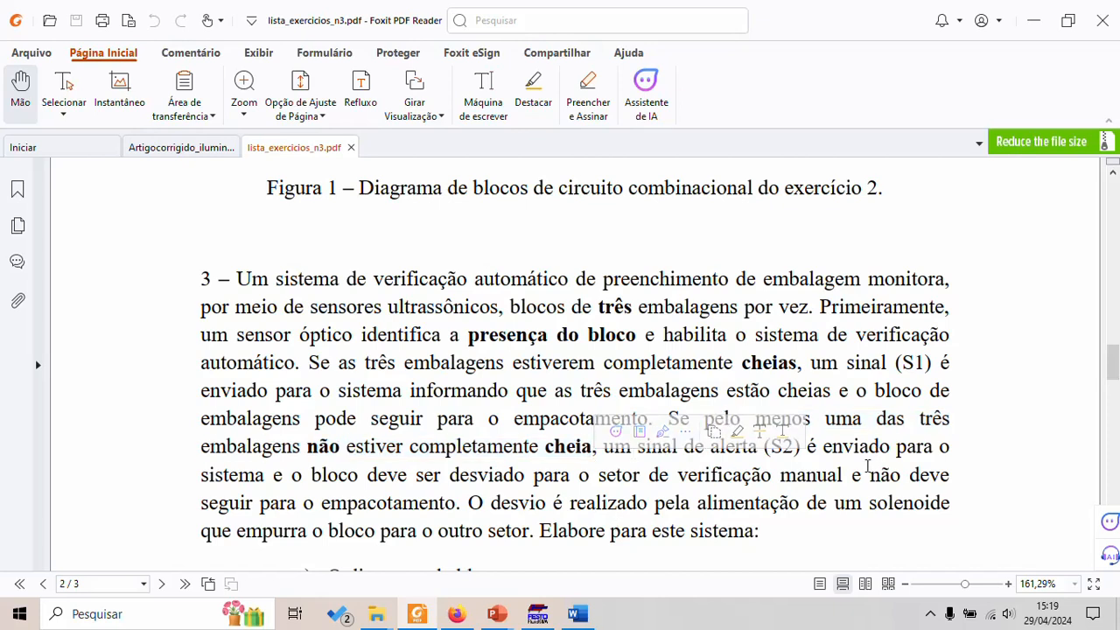
{"action": "key", "text": "alt+Tab"}
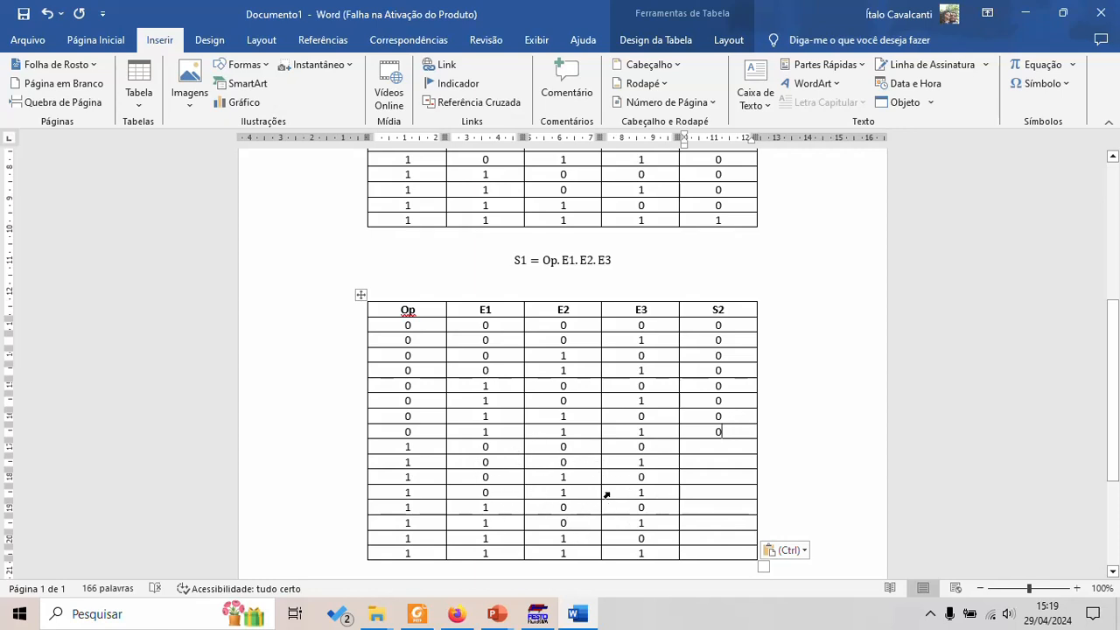
{"action": "left_click", "coordinate": [718, 447]}
{"action": "type", "text": "1"}
{"action": "left_click", "coordinate": [721, 461]}
{"action": "type", "text": "1"}
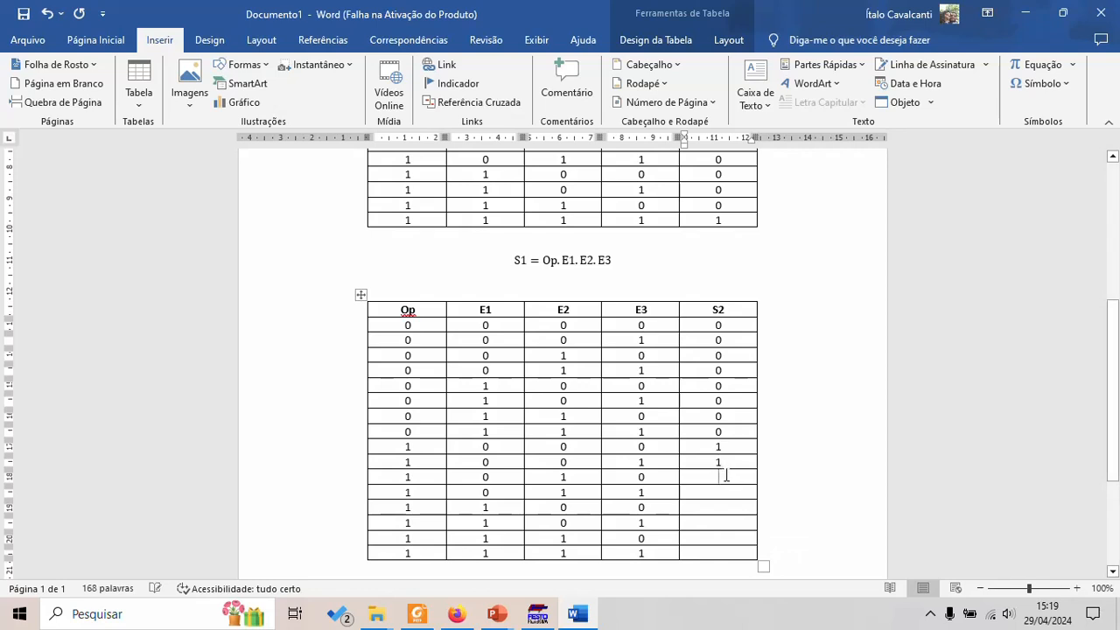
{"action": "left_click", "coordinate": [725, 477]}
{"action": "type", "text": "1"}
{"action": "left_click", "coordinate": [721, 494]}
{"action": "type", "text": "1"}
Step: Enter 1 under S2 for the next three rows where Op and E1 are 1, and 0 for the last row
{"action": "left_click", "coordinate": [723, 508]}
{"action": "type", "text": "1"}
{"action": "left_click", "coordinate": [722, 523]}
{"action": "type", "text": "1"}
{"action": "left_click", "coordinate": [724, 537]}
{"action": "type", "text": "1"}
{"action": "left_click", "coordinate": [724, 552]}
{"action": "type", "text": "0"}
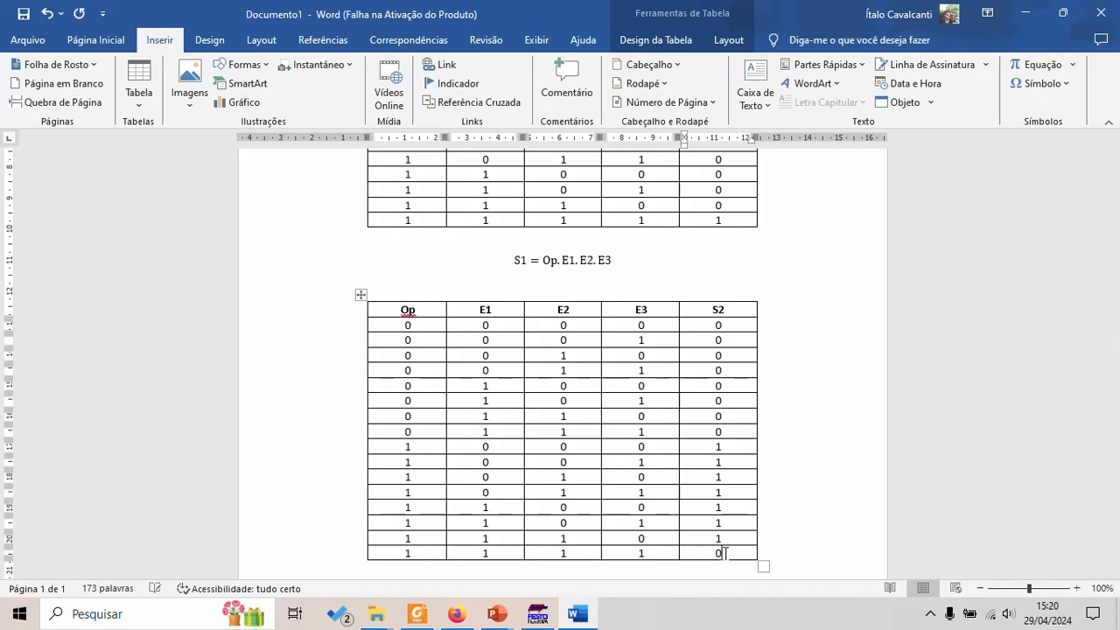
Step: Review the Op, E1, E2 and E3 values in the last row of the S2 table
{"action": "double_click", "coordinate": [406, 553]}
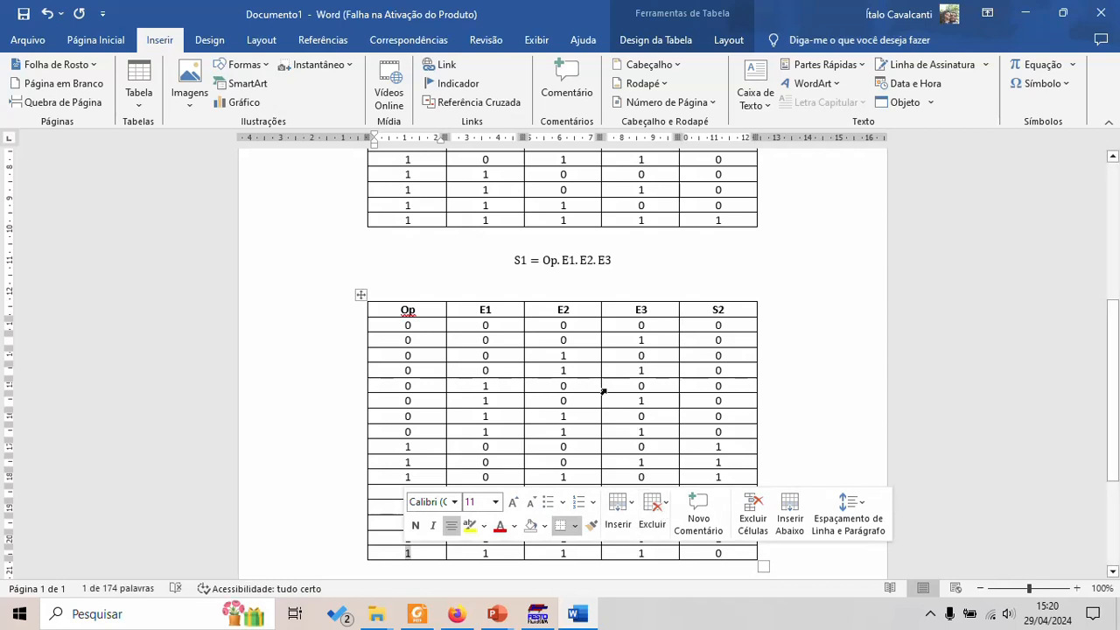
{"action": "left_click", "coordinate": [426, 556]}
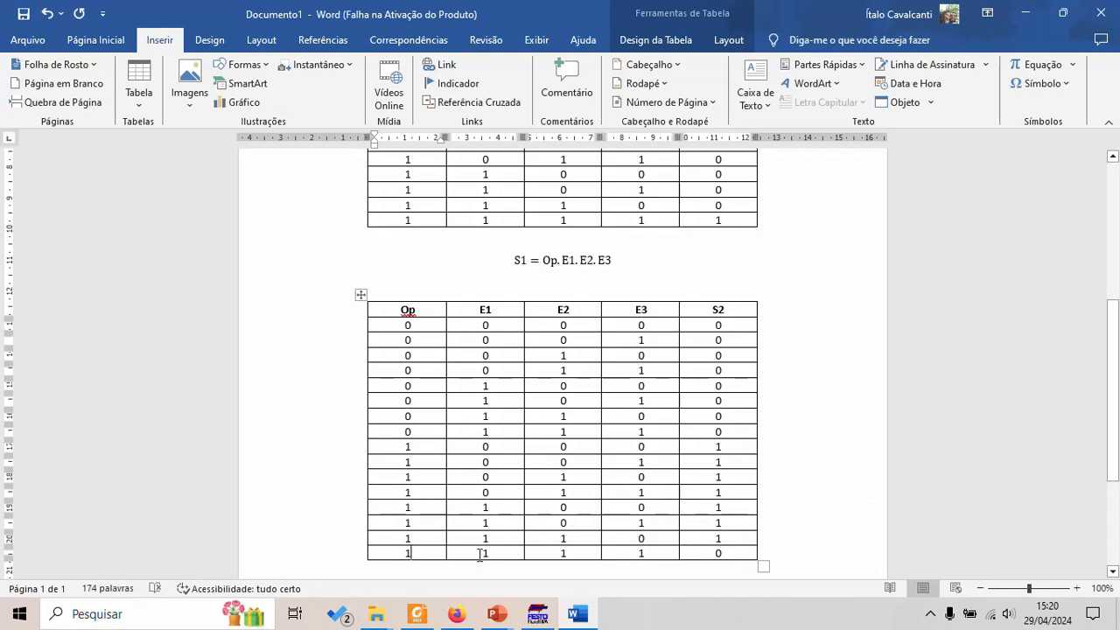
{"action": "left_click_drag", "start_coordinate": [501, 554], "coordinate": [653, 551]}
{"action": "left_click", "coordinate": [629, 552]}
{"action": "left_click_drag", "start_coordinate": [474, 549], "coordinate": [643, 554]}
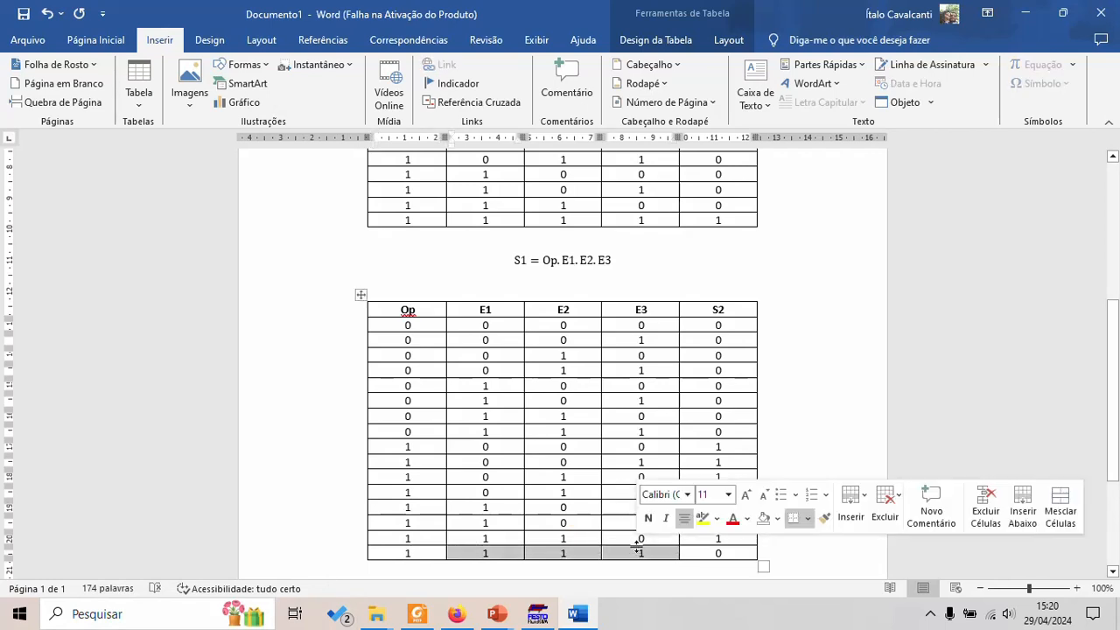
{"action": "left_click", "coordinate": [472, 562]}
{"action": "left_click_drag", "start_coordinate": [475, 553], "coordinate": [649, 553]}
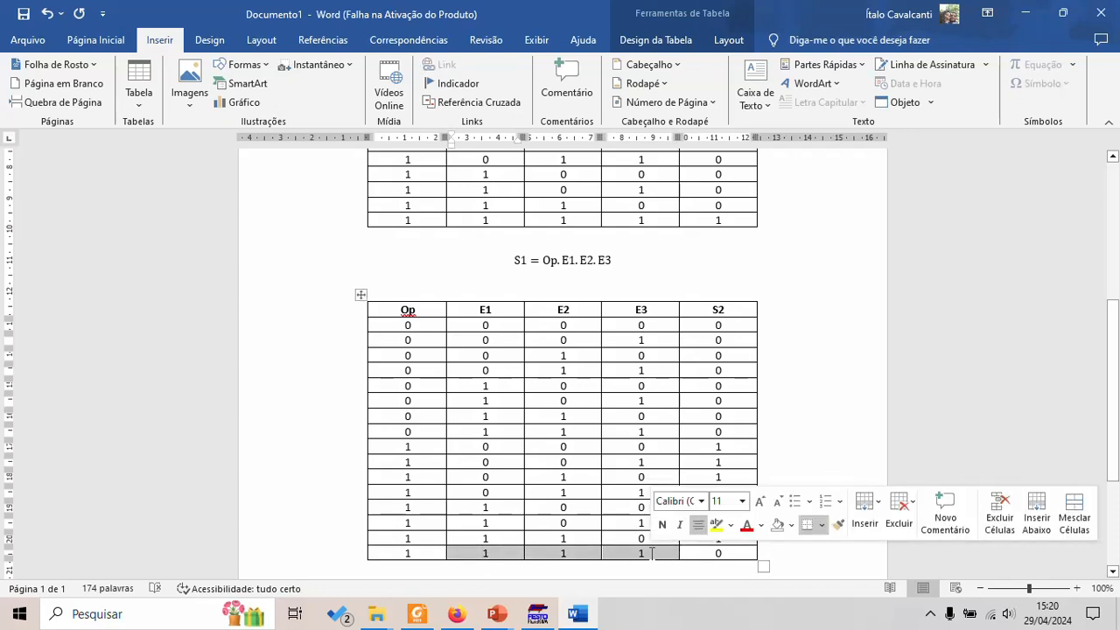
Step: Examine the E1 to E3 combinations and S2 values in the rows of the second table where Op is 1
{"action": "scroll", "coordinate": [523, 518], "scroll_direction": "down", "scroll_amount": 2}
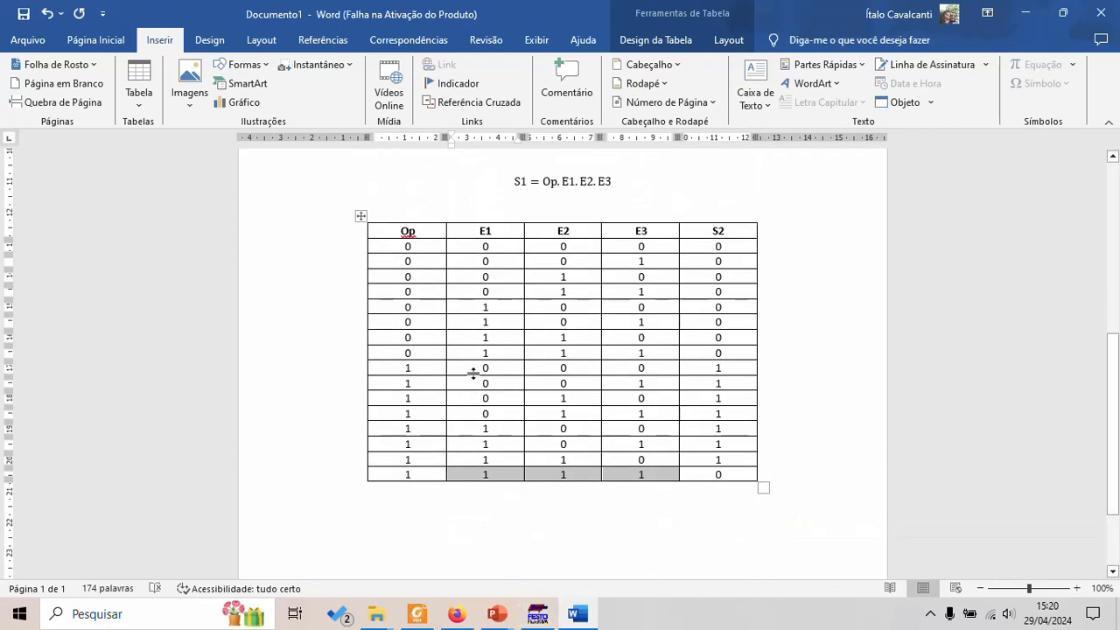
{"action": "left_click_drag", "start_coordinate": [476, 367], "coordinate": [665, 457]}
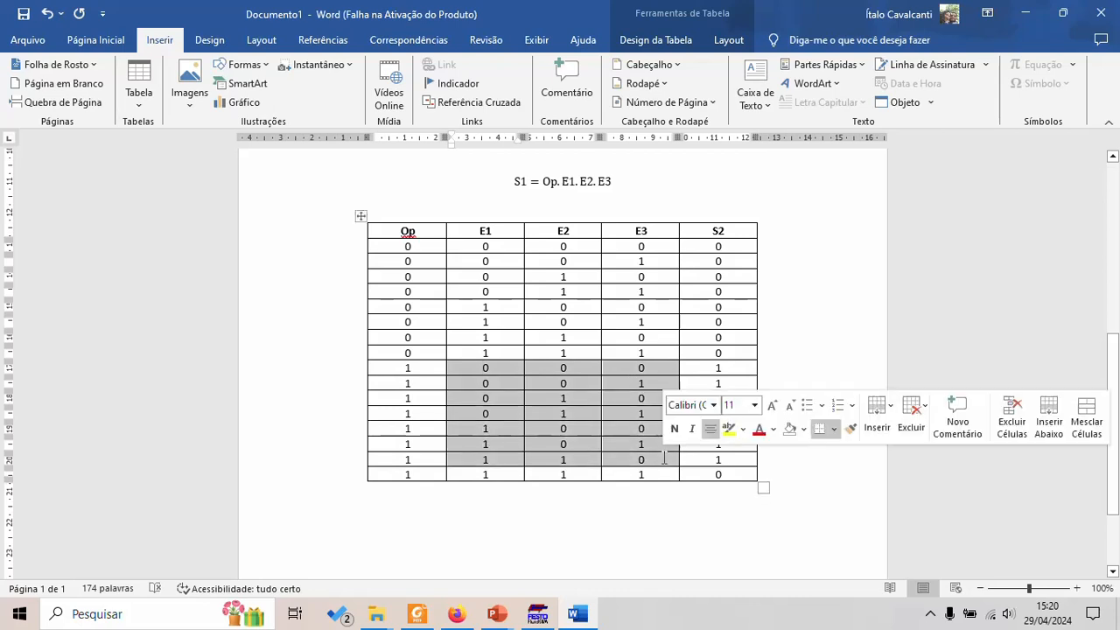
{"action": "left_click", "coordinate": [561, 383]}
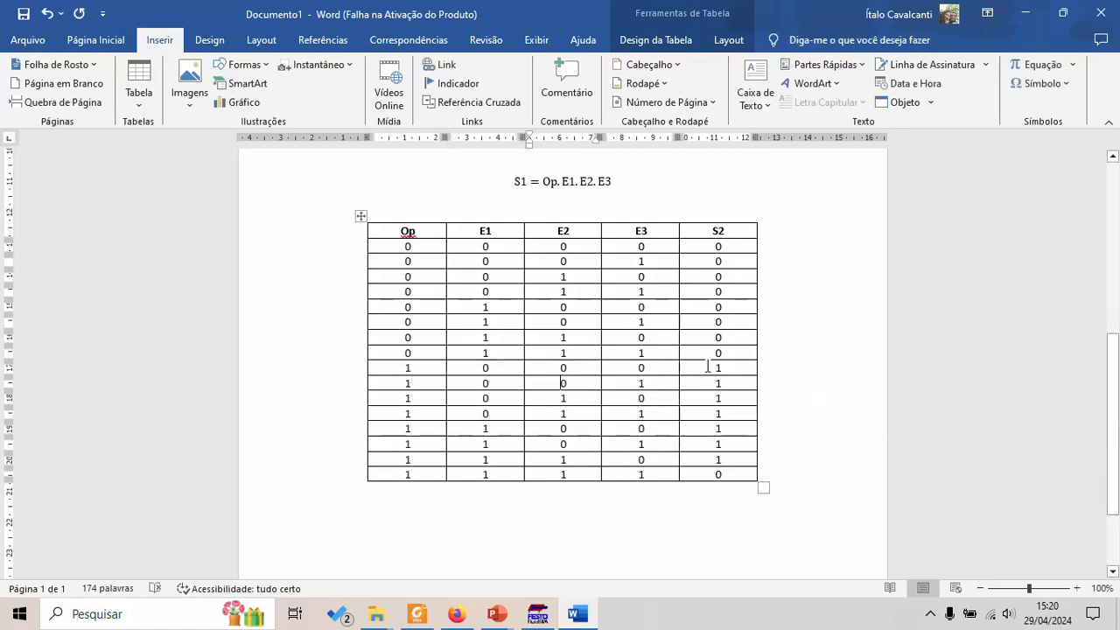
{"action": "left_click_drag", "start_coordinate": [710, 366], "coordinate": [732, 454]}
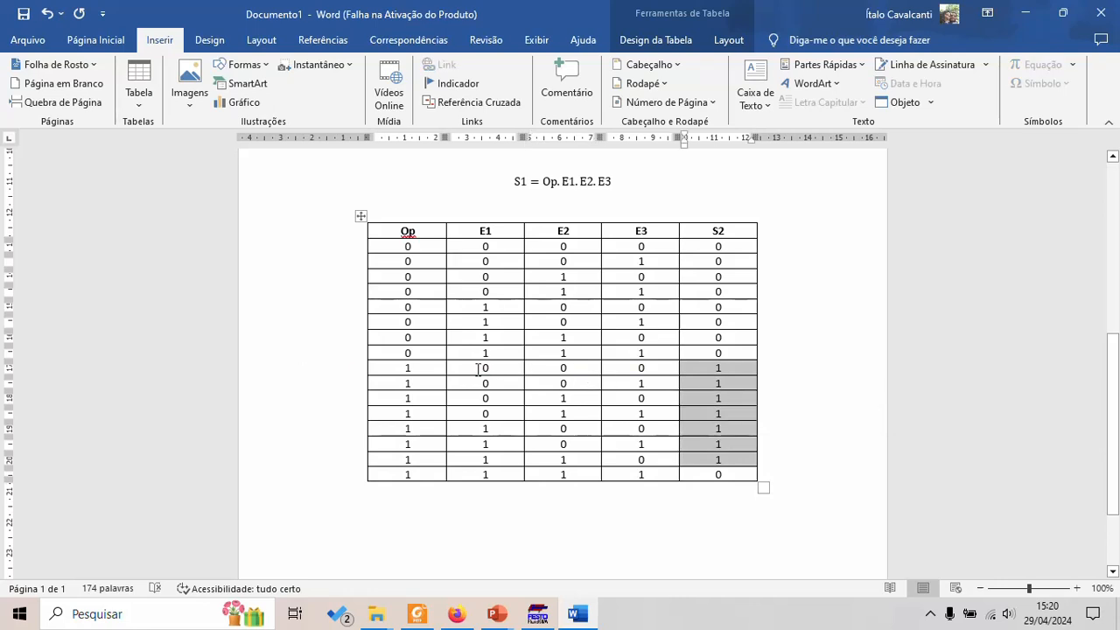
{"action": "left_click", "coordinate": [479, 369]}
{"action": "left_click_drag", "start_coordinate": [478, 369], "coordinate": [634, 460]}
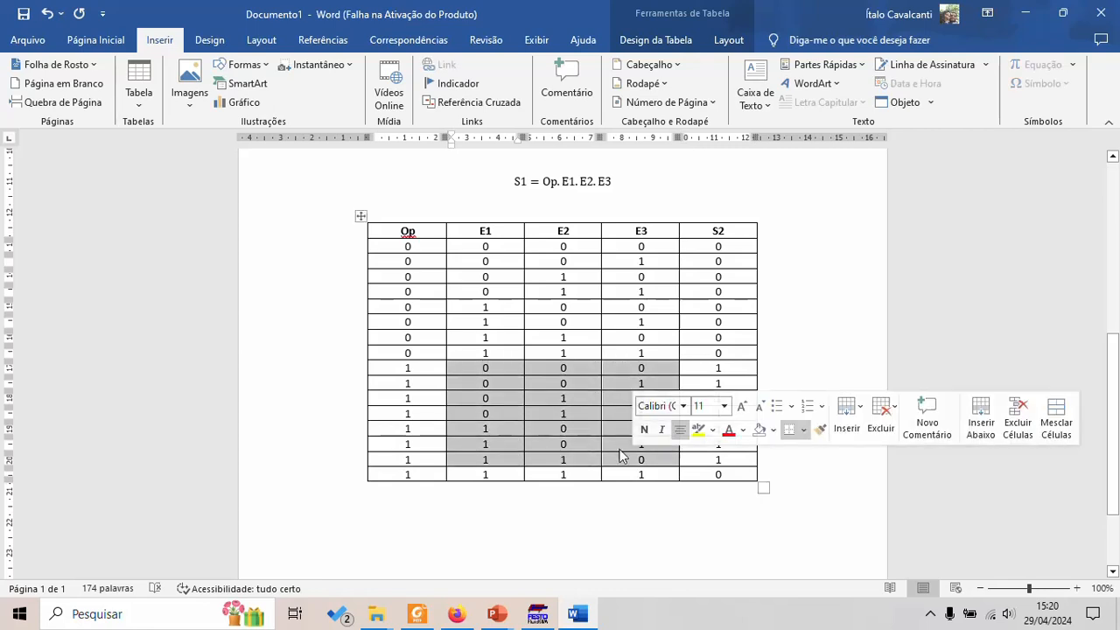
{"action": "left_click_drag", "start_coordinate": [469, 369], "coordinate": [726, 474]}
{"action": "left_click_drag", "start_coordinate": [486, 371], "coordinate": [718, 472]}
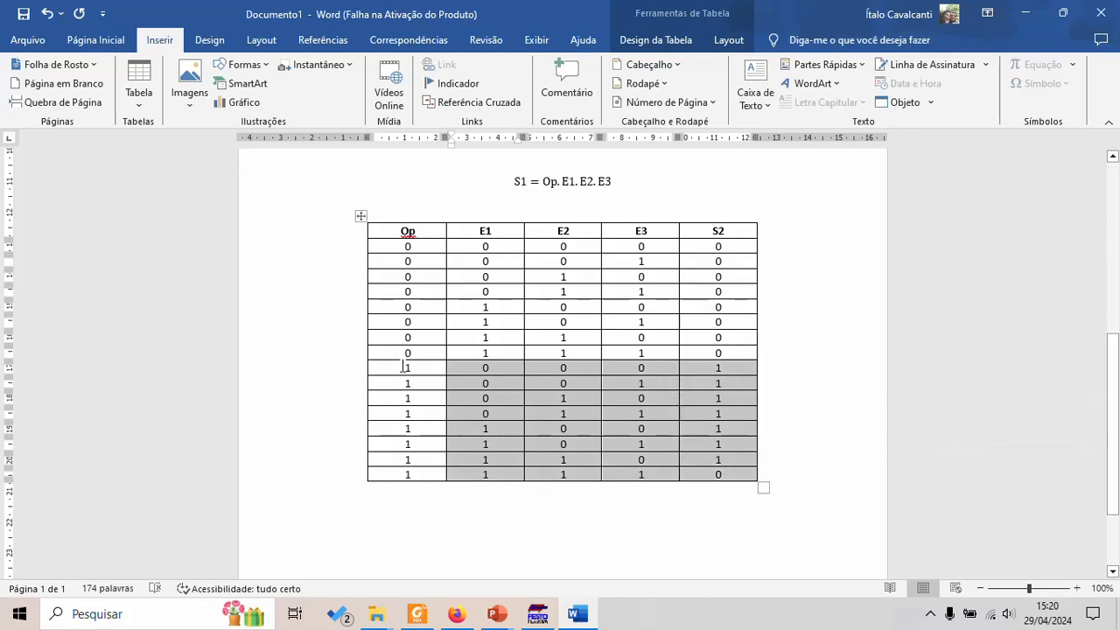
{"action": "left_click_drag", "start_coordinate": [410, 370], "coordinate": [420, 475]}
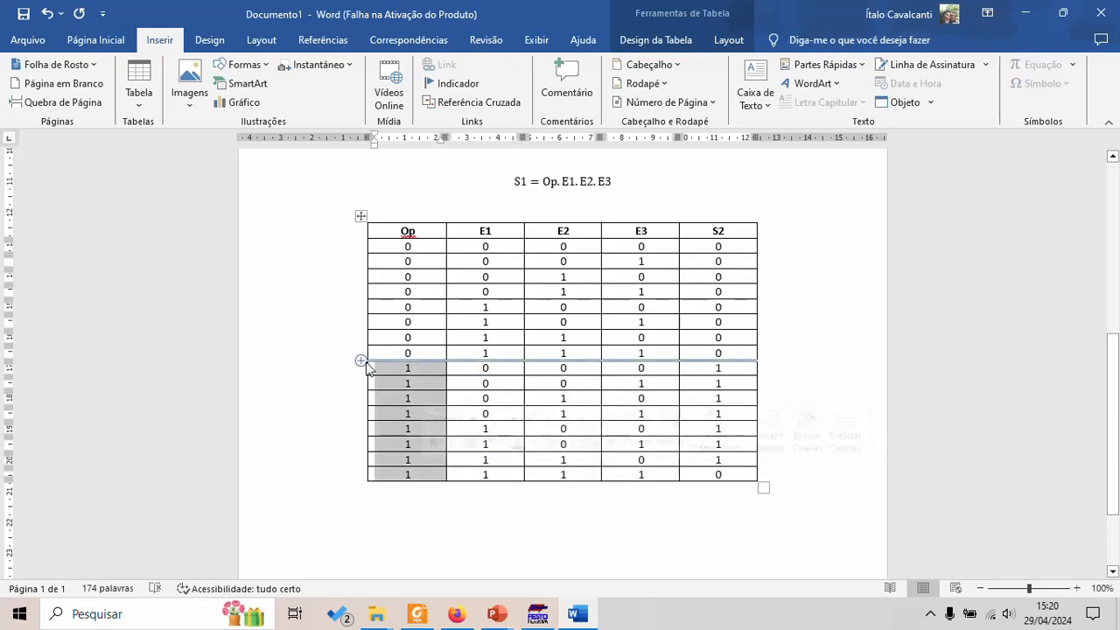
Step: Insert an equation below the S2 table, separated by a blank line, and begin it with S2 = in non-italic text
{"action": "left_click", "coordinate": [504, 505]}
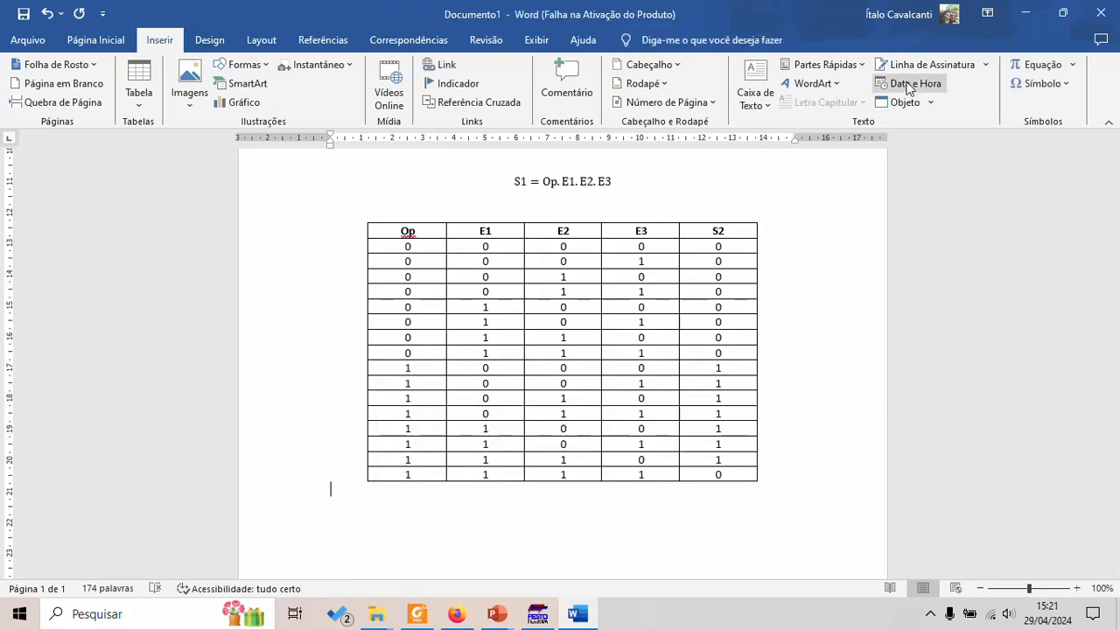
{"action": "left_click", "coordinate": [1037, 68]}
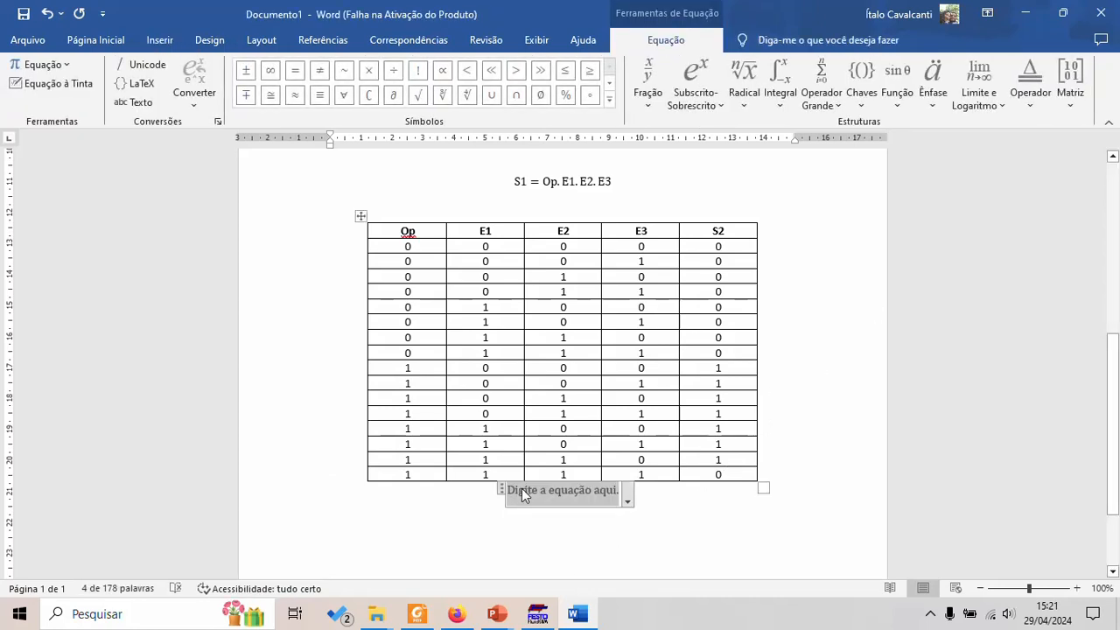
{"action": "key", "text": "ctrl+z"}
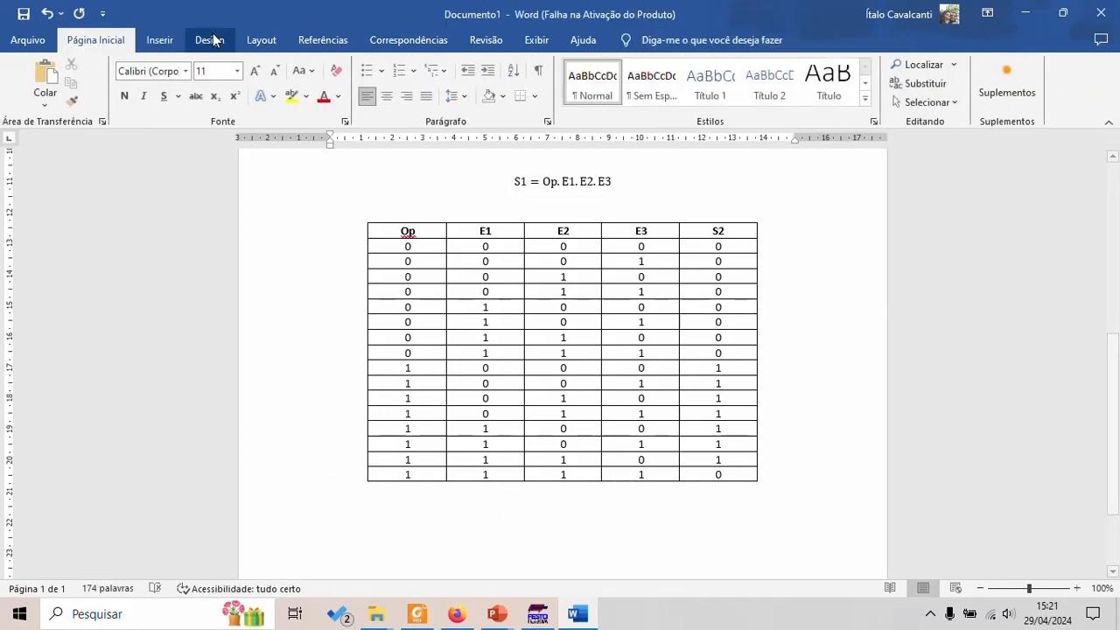
{"action": "left_click", "coordinate": [159, 39]}
{"action": "left_click", "coordinate": [1037, 68]}
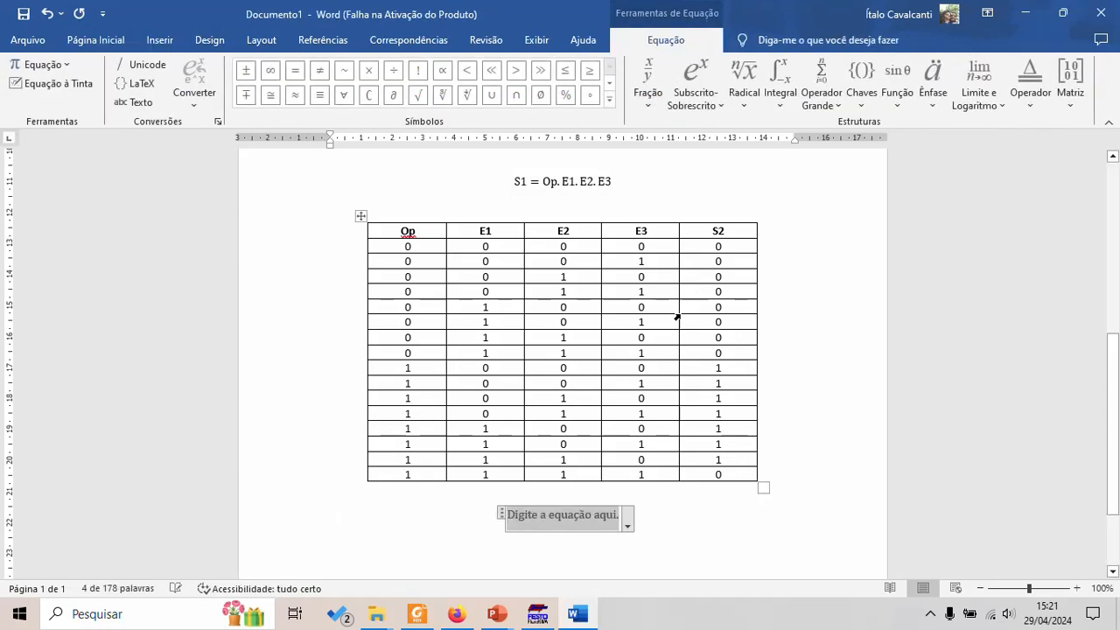
{"action": "type", "text": "S"}
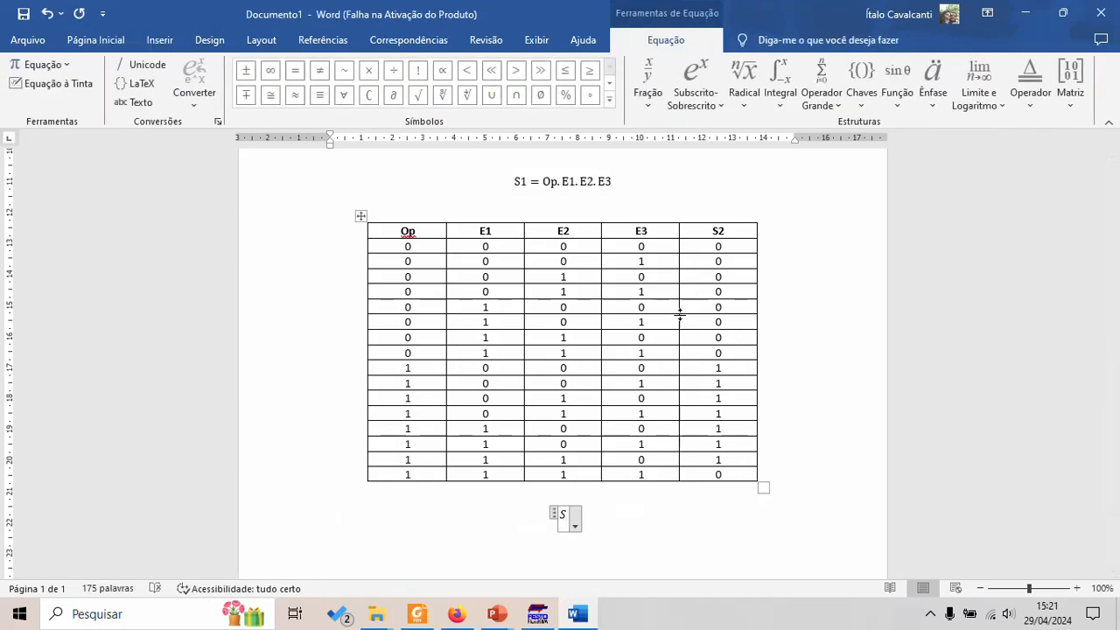
{"action": "type", "text": "2 ="}
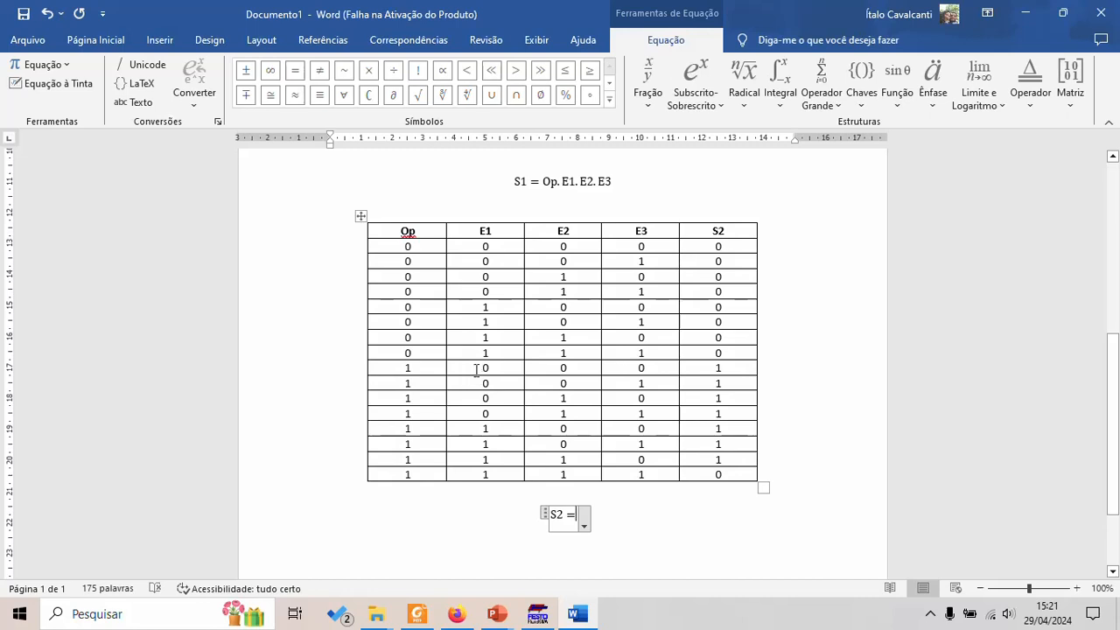
Step: Add E1. E2. E3 under one continuous overbar after S2 = in the equation below the second table
{"action": "left_click_drag", "start_coordinate": [477, 371], "coordinate": [704, 473]}
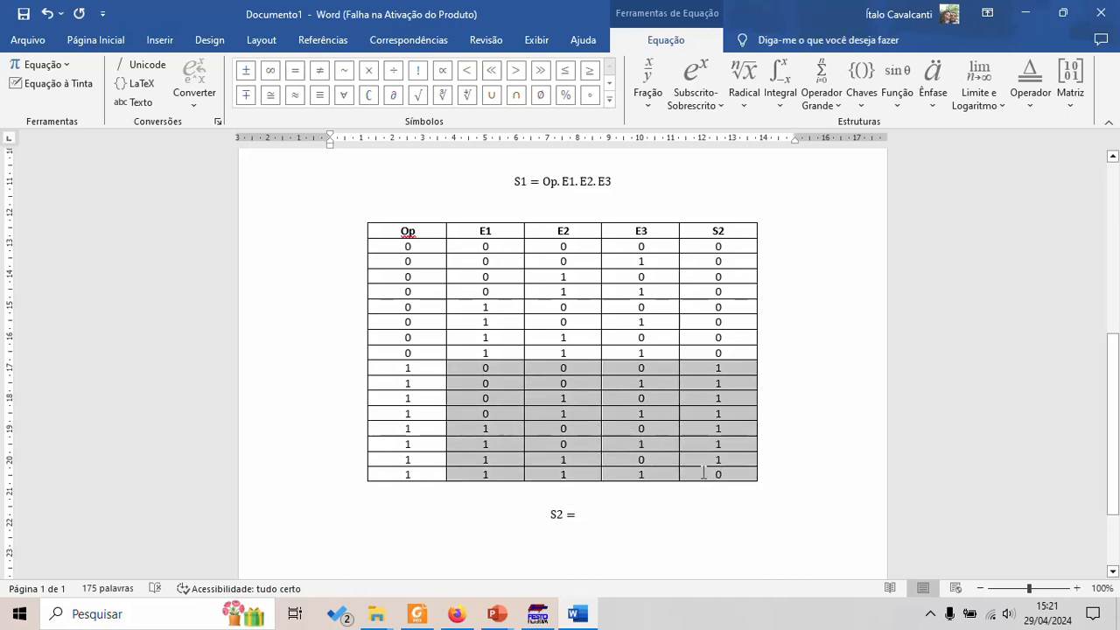
{"action": "left_click", "coordinate": [569, 514]}
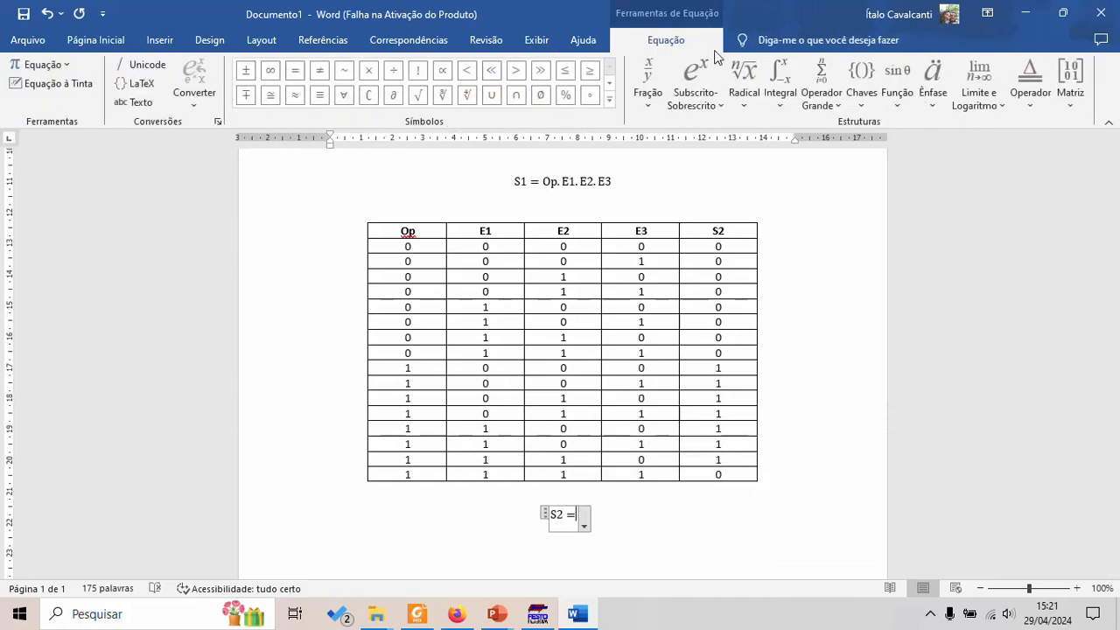
{"action": "left_click", "coordinate": [932, 103]}
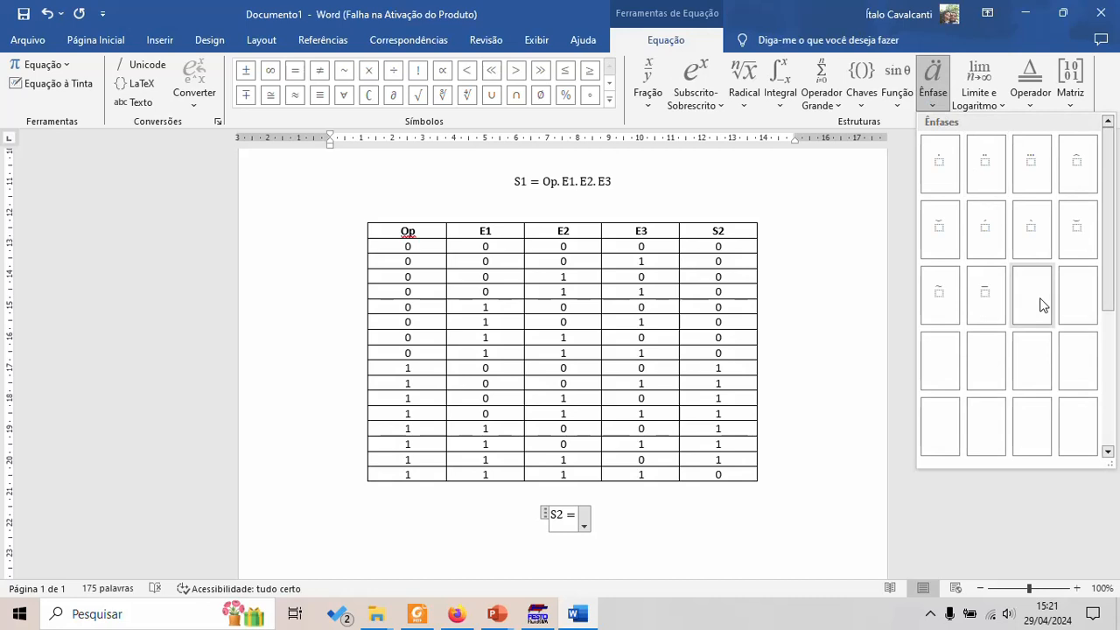
{"action": "left_click", "coordinate": [987, 295]}
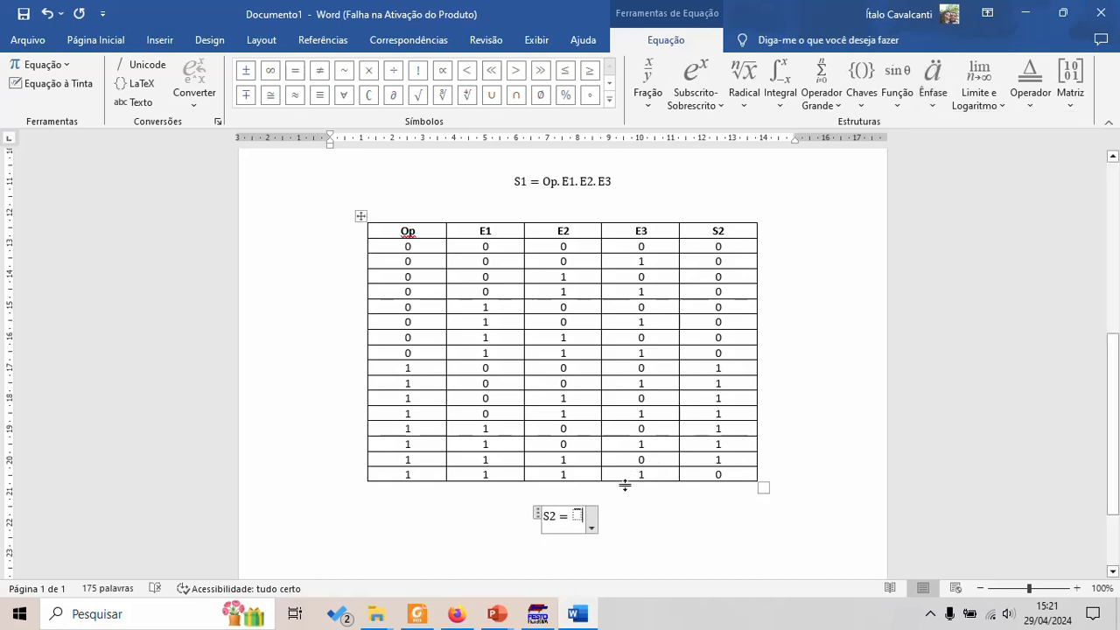
{"action": "left_click", "coordinate": [578, 517]}
{"action": "type", "text": "E1"}
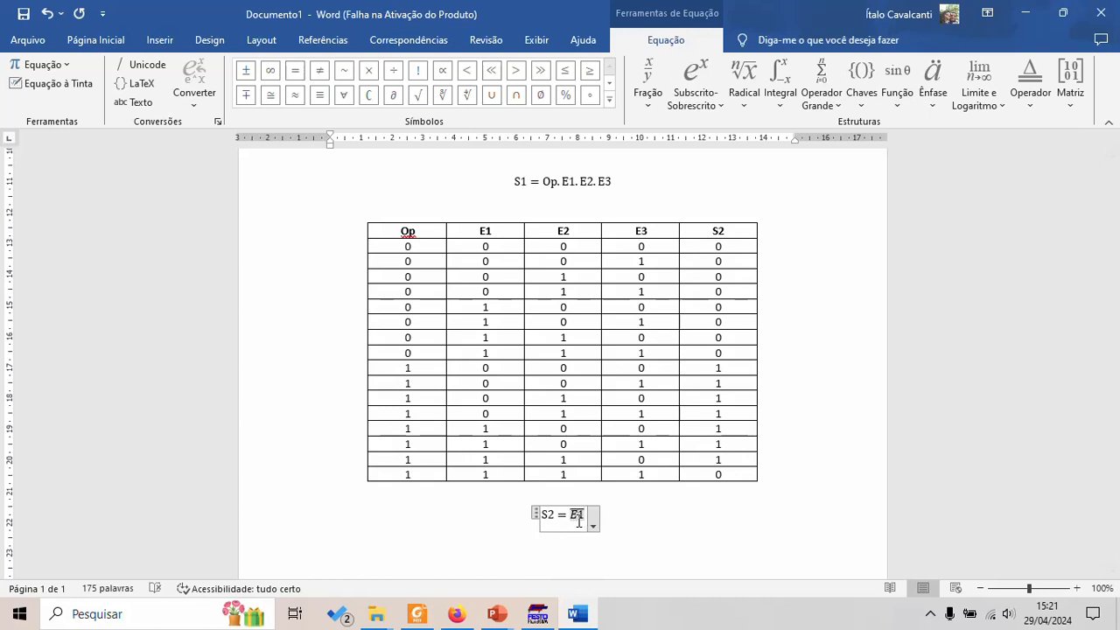
{"action": "type", "text": ". E"}
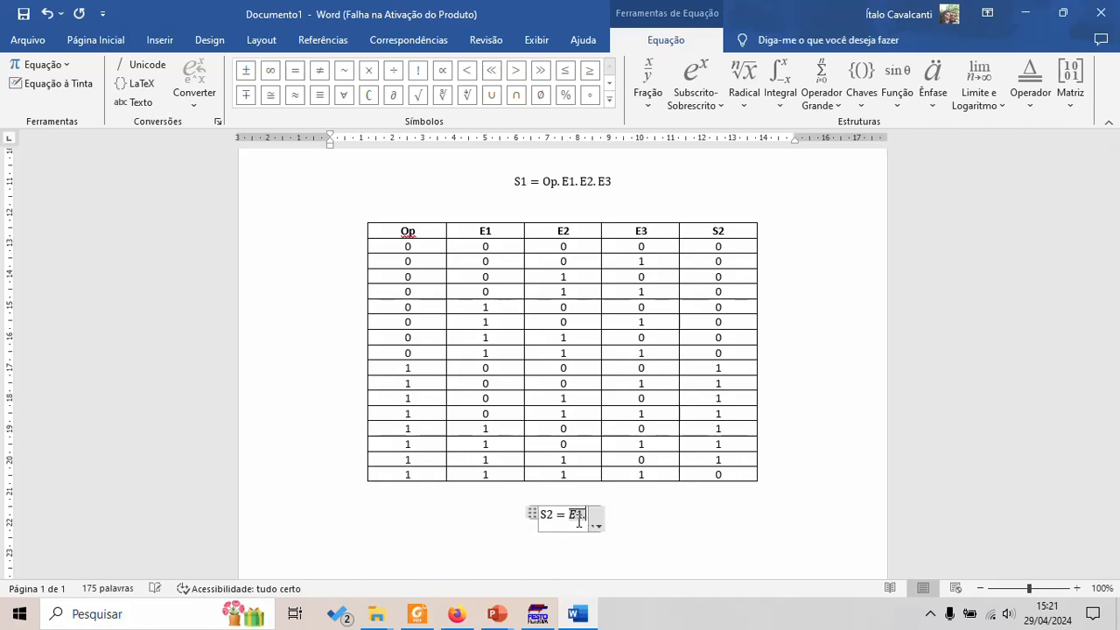
{"action": "type", "text": "2. "}
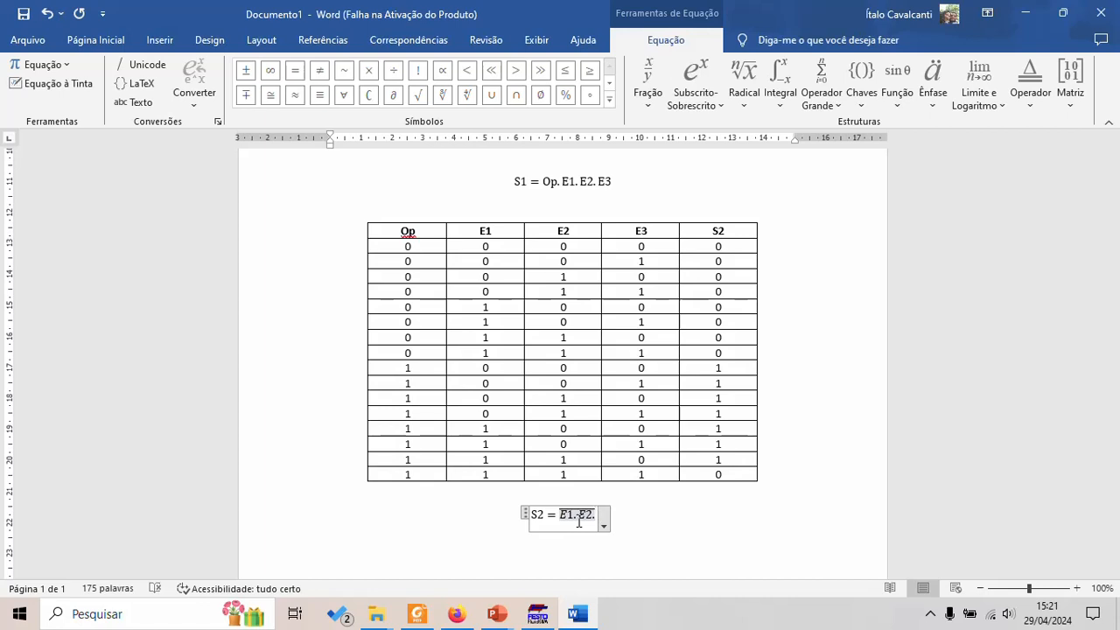
{"action": "type", "text": "E3"}
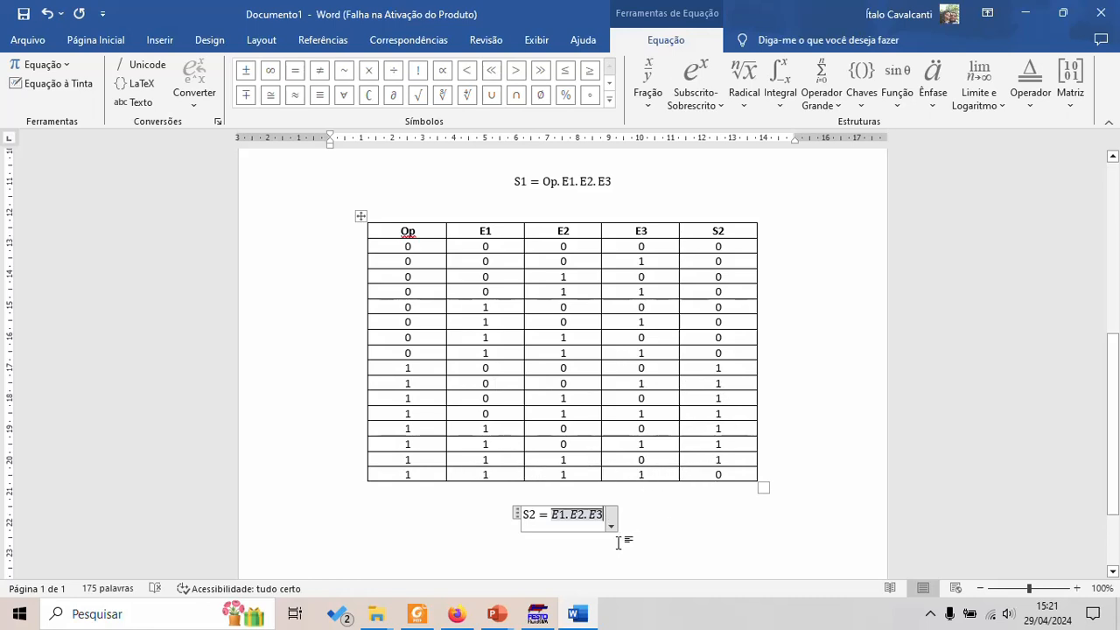
{"action": "key", "text": "Right"}
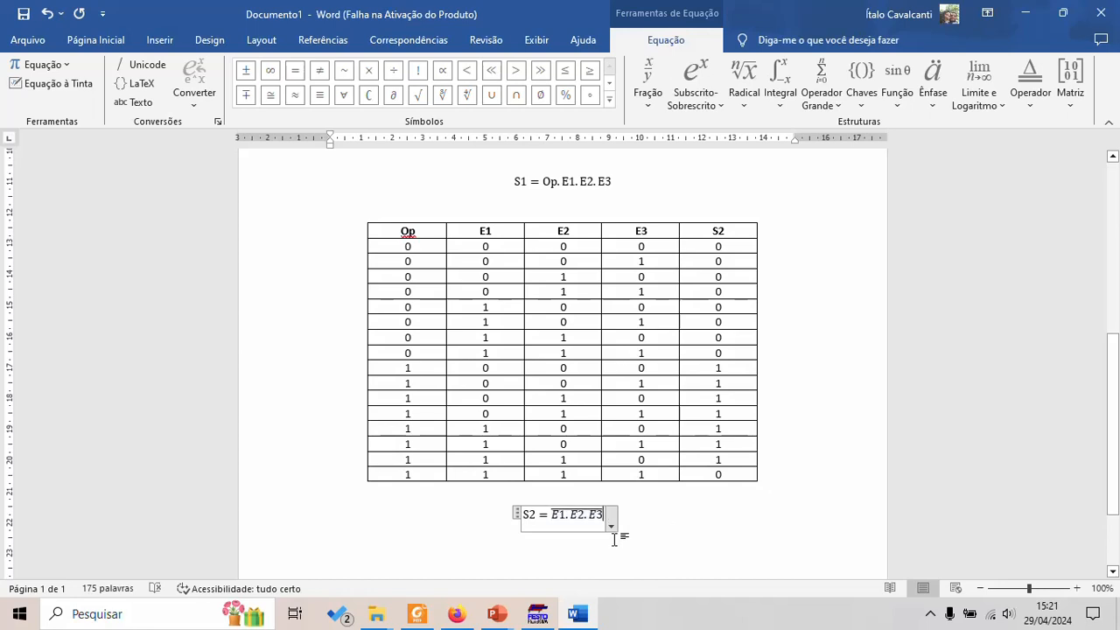
Step: Append . Op outside the overbar in the S2 equation and set the whole equation in non-italic text
{"action": "type", "text": ". "}
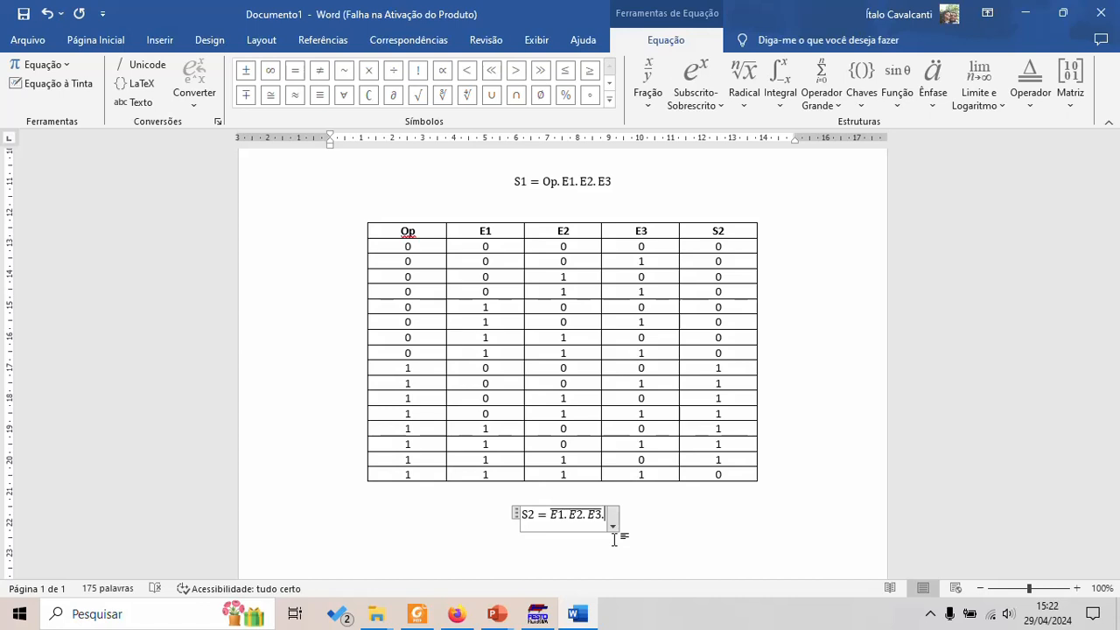
{"action": "type", "text": "Op"}
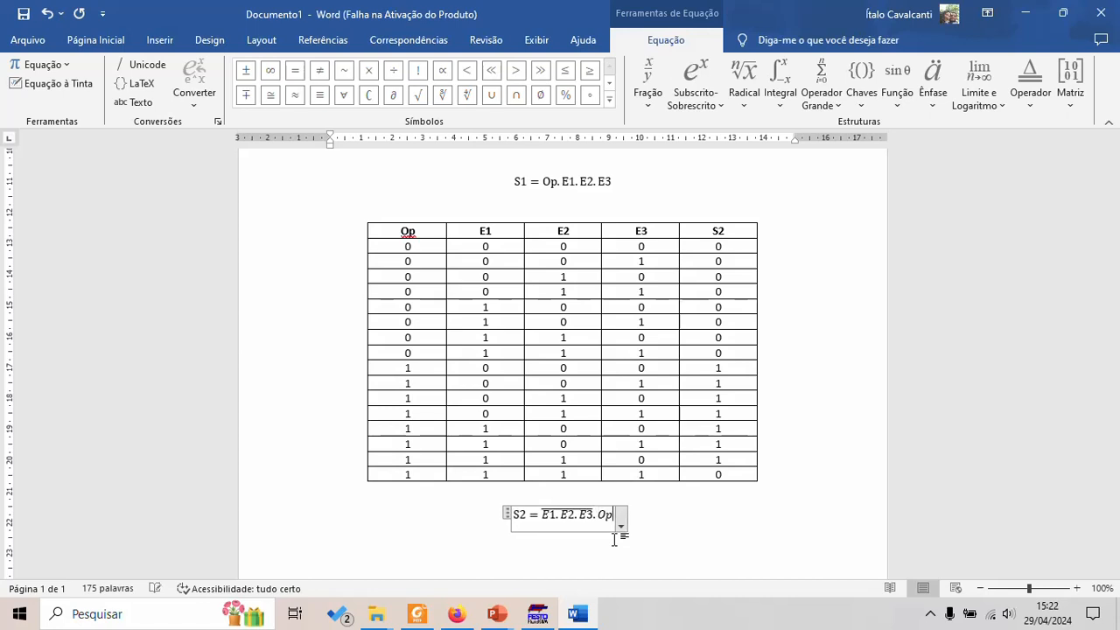
{"action": "key", "text": "shift+Home"}
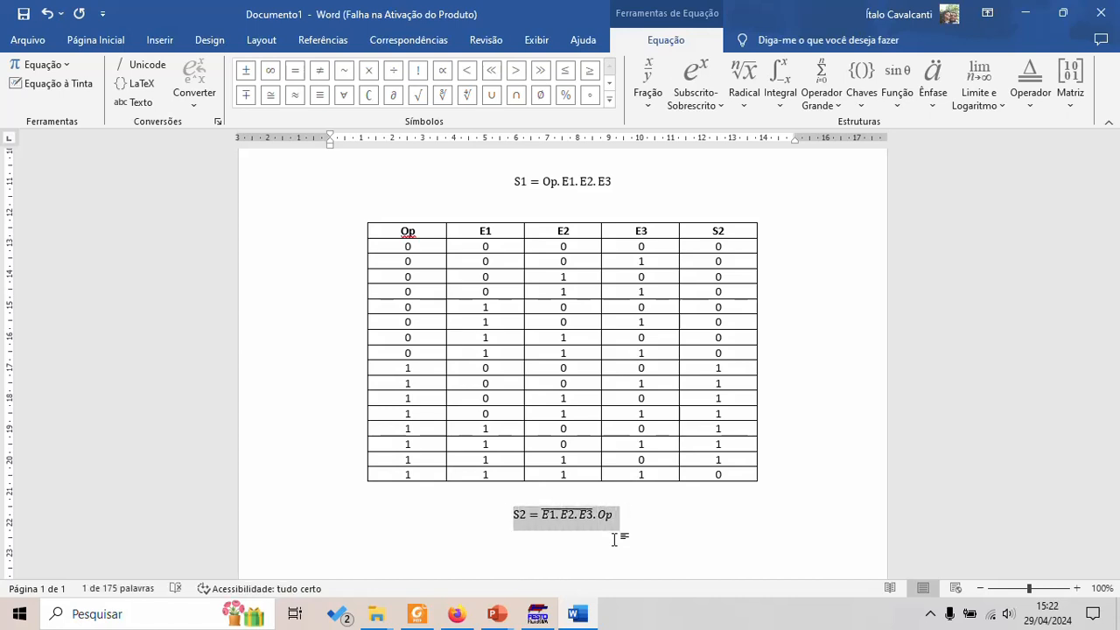
{"action": "key", "text": "ctrl+i"}
{"action": "key", "text": "ctrl+i"}
{"action": "key", "text": "End"}
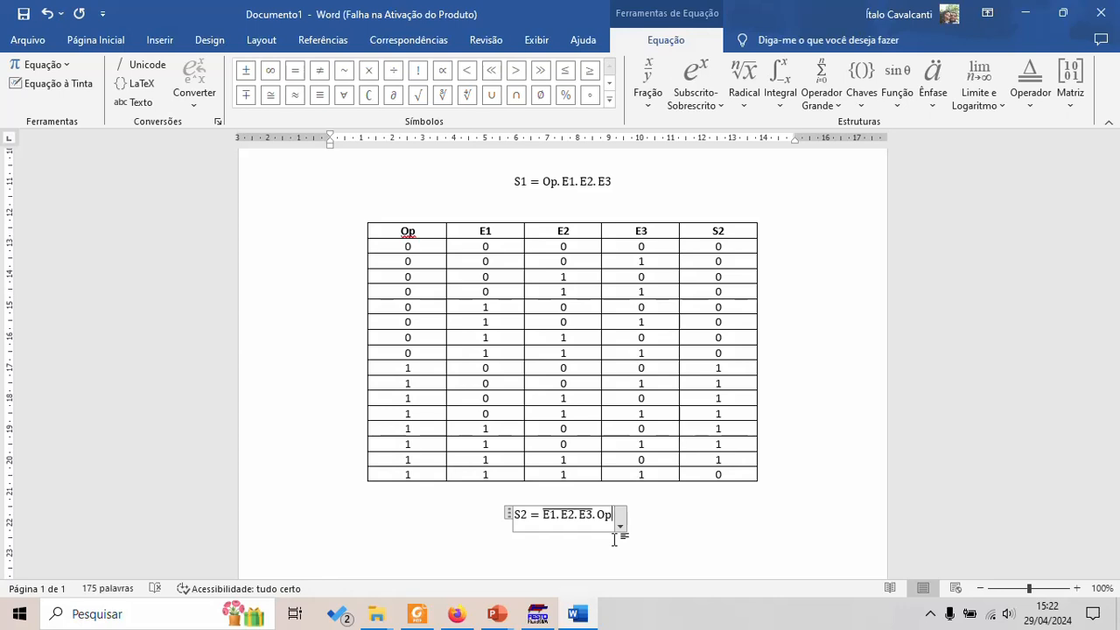
Step: Add a new equation line directly below the S2 equation and fill it with a copy of that equation
{"action": "key", "text": "Return"}
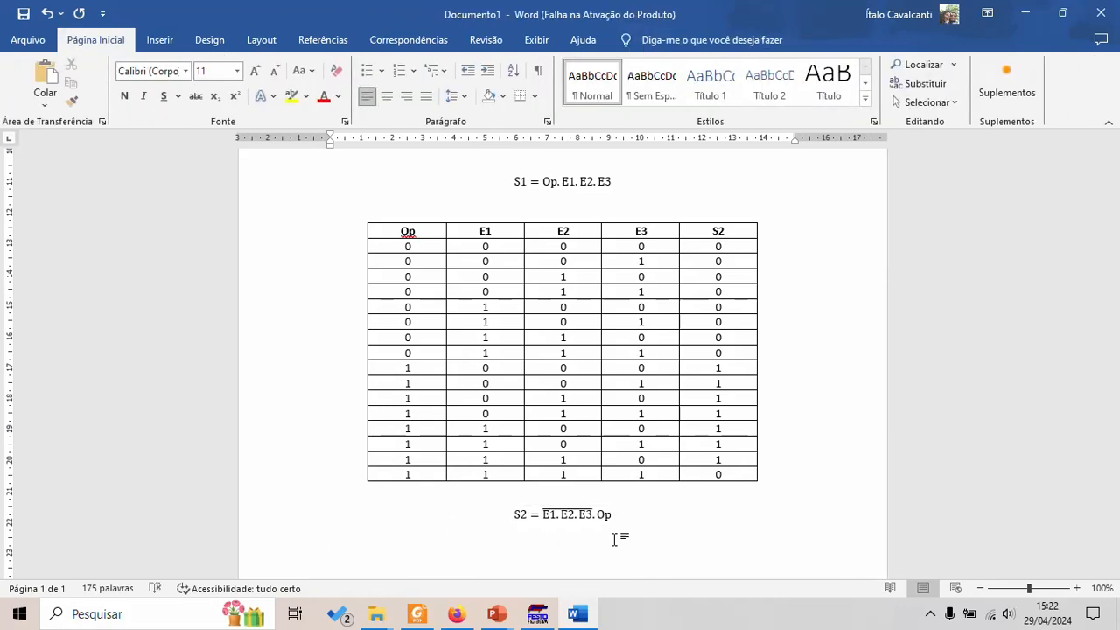
{"action": "scroll", "coordinate": [614, 539], "scroll_direction": "down", "scroll_amount": 3}
{"action": "left_click", "coordinate": [612, 397]}
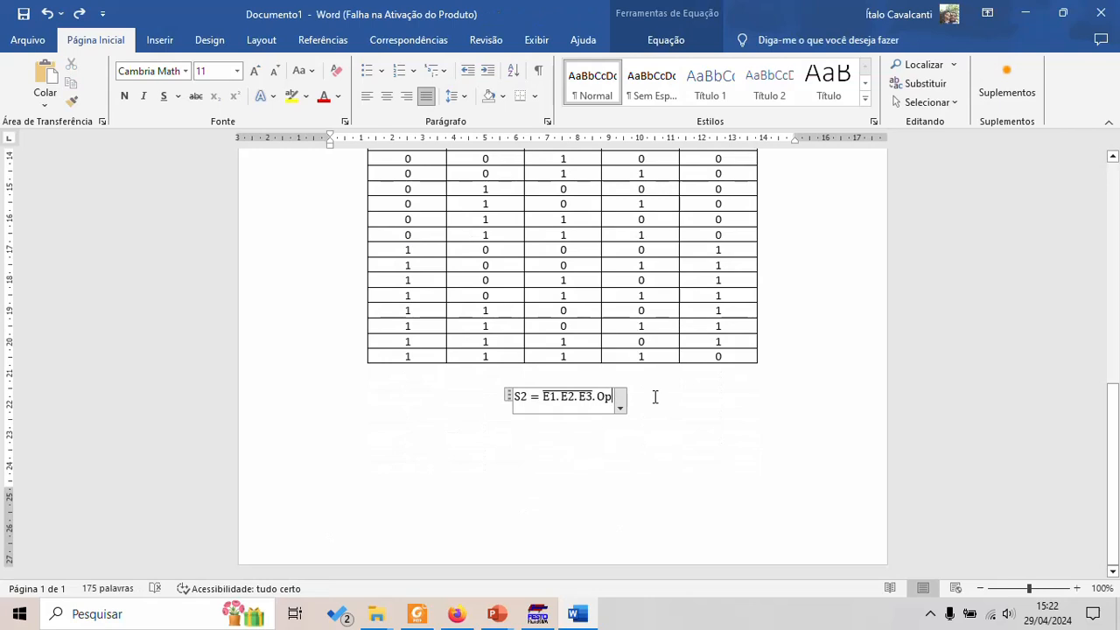
{"action": "key", "text": "Return"}
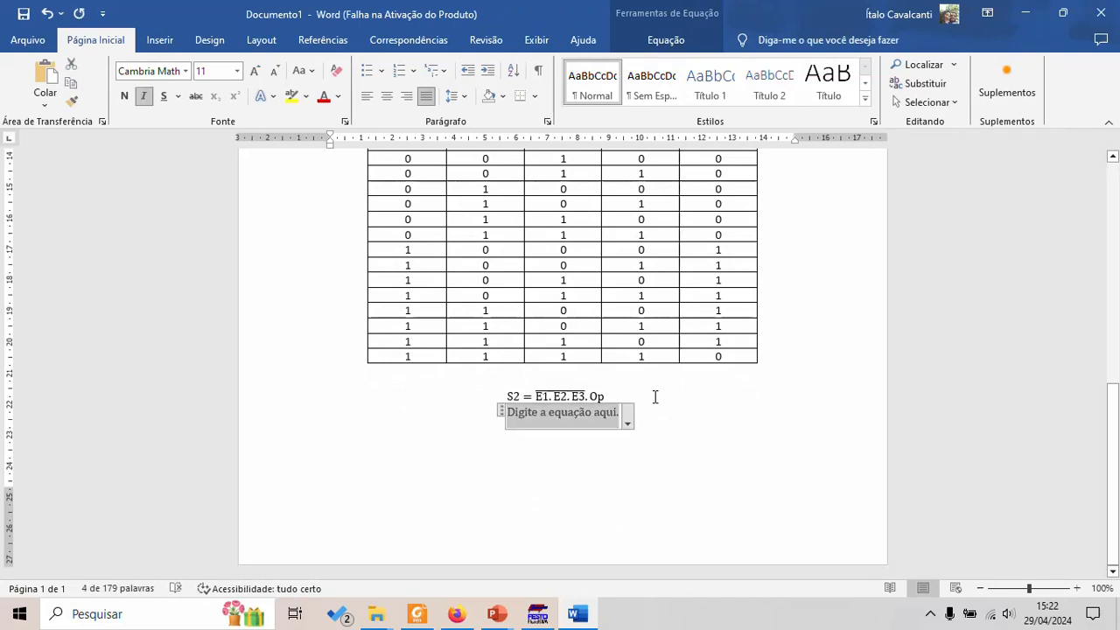
{"action": "type", "text": "S2 = E1. E2. E3. Op"}
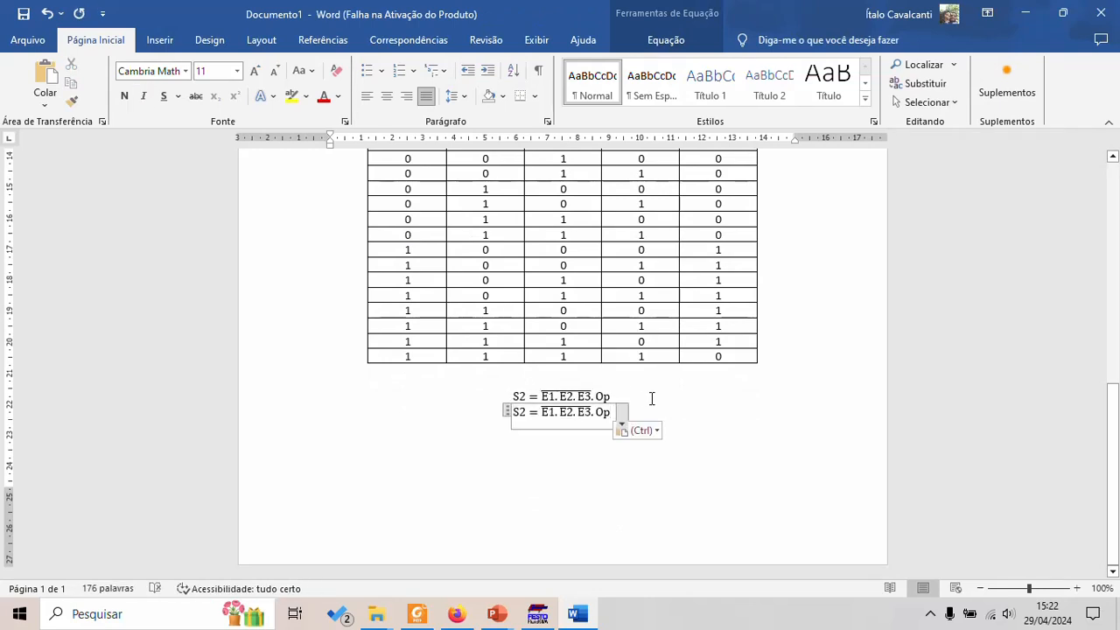
Step: Reduce the overbarred term in the copied S2 equation to E1 alone and add a + after it
{"action": "left_click", "coordinate": [591, 413]}
{"action": "key", "text": "BackSpace"}
{"action": "key", "text": "BackSpace"}
{"action": "key", "text": "BackSpace"}
{"action": "key", "text": "BackSpace"}
{"action": "key", "text": "BackSpace"}
{"action": "key", "text": "BackSpace"}
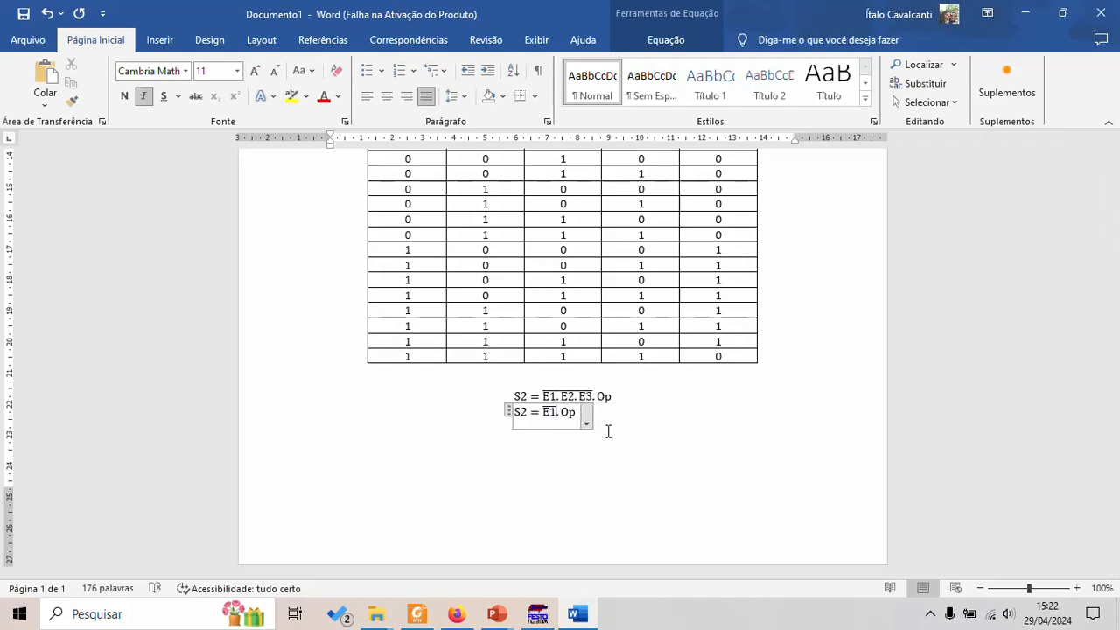
{"action": "type", "text": "+"}
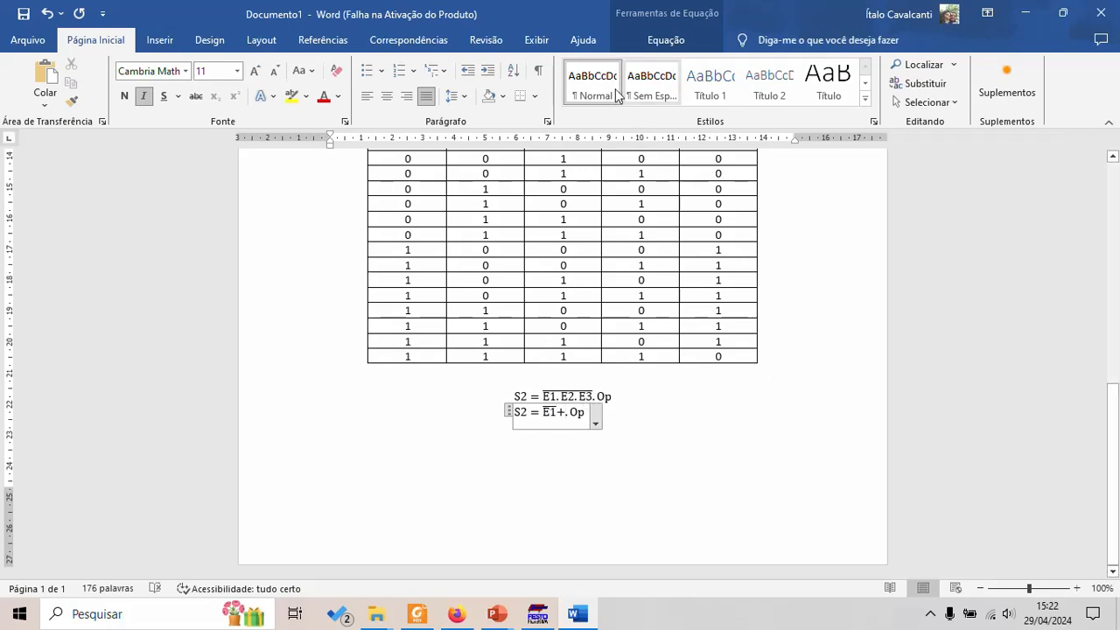
Step: Duplicate the overbarred E1 after the plus sign in the second S2 equation and change the duplicate to E2
{"action": "left_click_drag", "start_coordinate": [559, 412], "coordinate": [546, 413]}
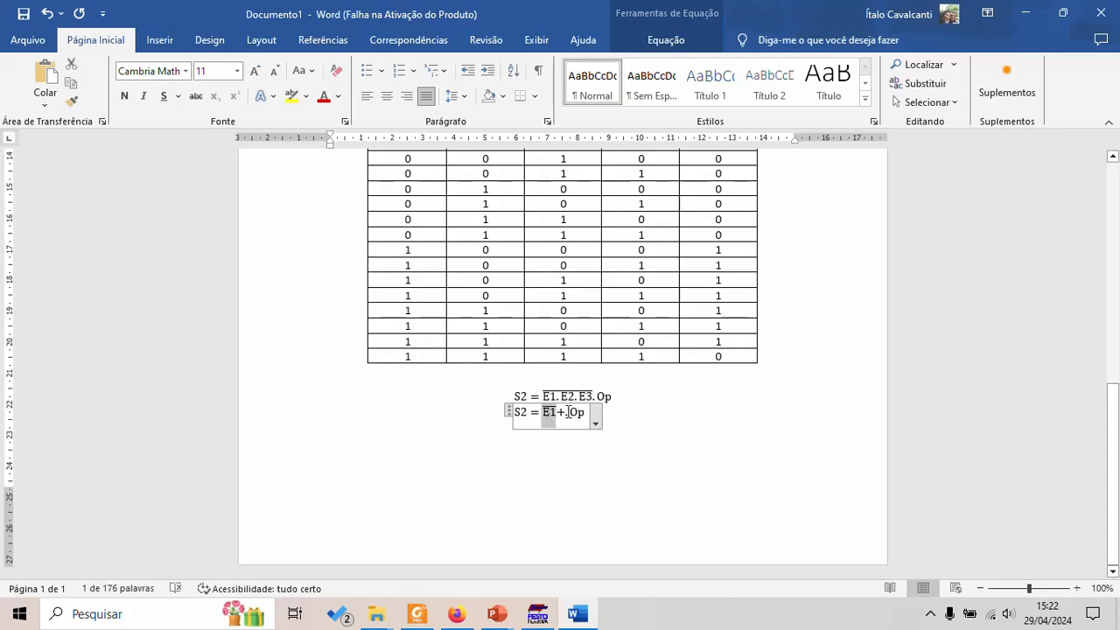
{"action": "key", "text": "ctrl+c"}
{"action": "left_click", "coordinate": [568, 412]}
{"action": "key", "text": "ctrl+v"}
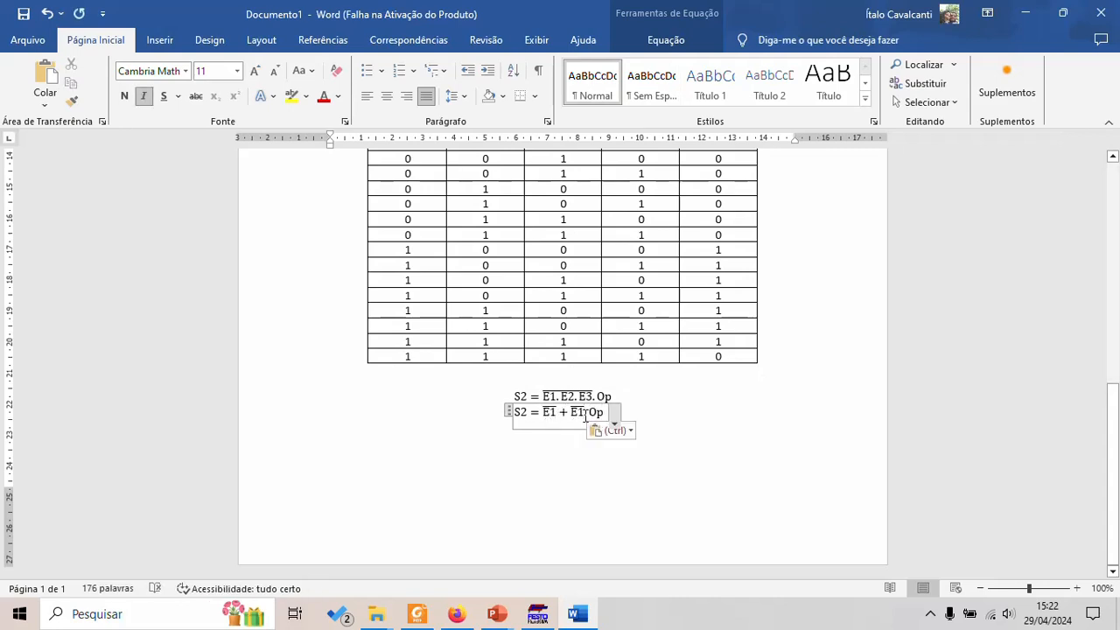
{"action": "left_click", "coordinate": [585, 415]}
{"action": "key", "text": "BackSpace"}
{"action": "type", "text": "2"}
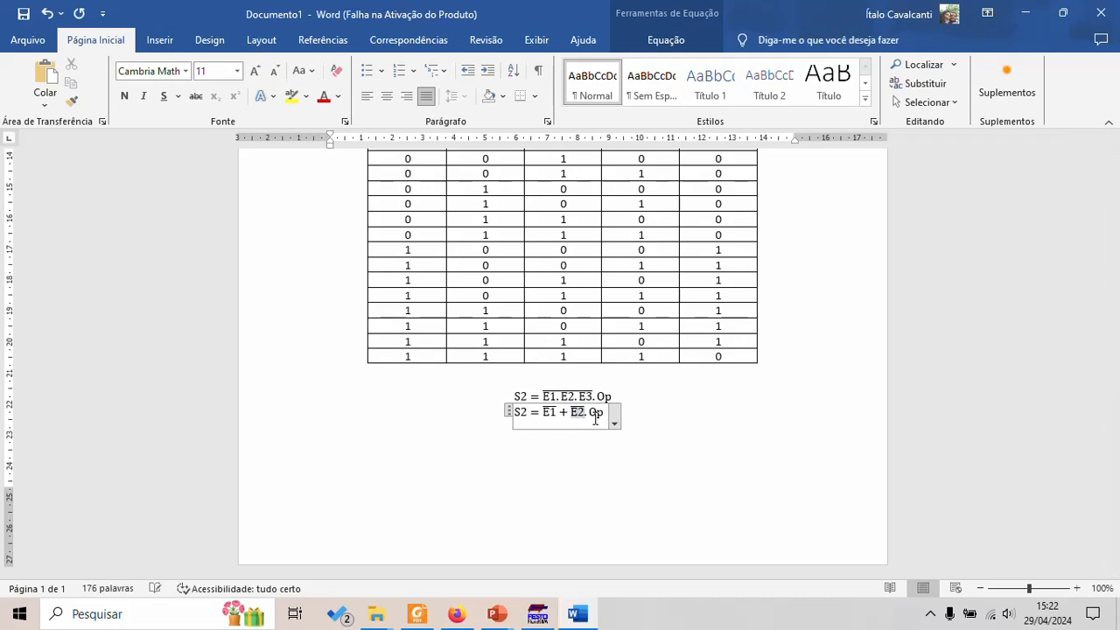
Step: Add + and an overbarred E3 after the overbarred E2, before . Op in the second S2 equation
{"action": "key", "text": "Right"}
{"action": "type", "text": "+"}
{"action": "key", "text": "ctrl+v"}
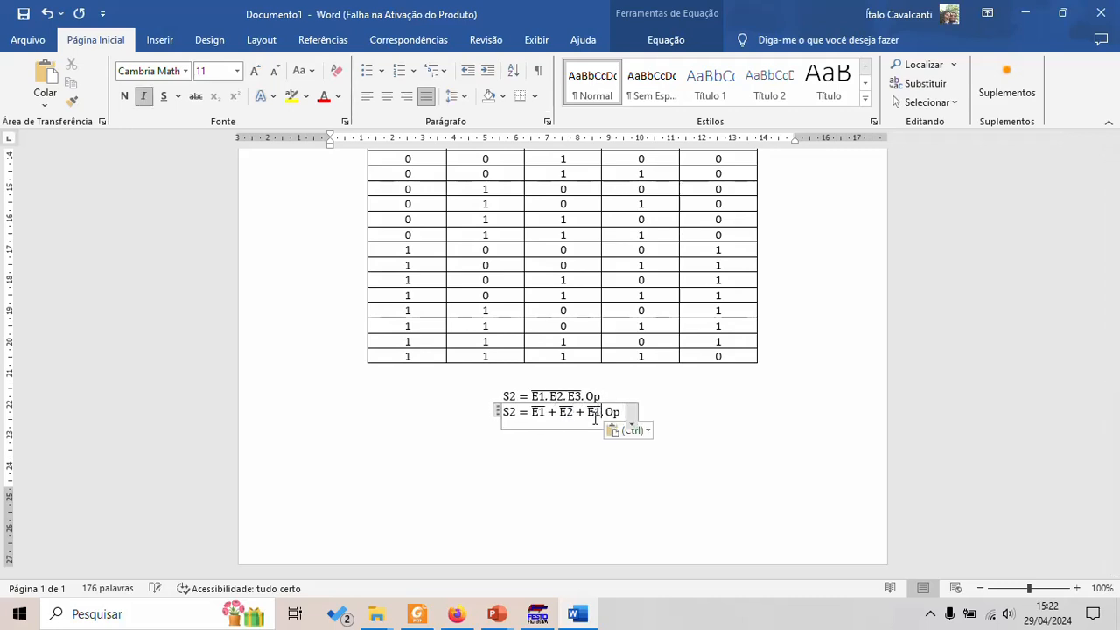
{"action": "left_click", "coordinate": [595, 417]}
{"action": "key", "text": "BackSpace"}
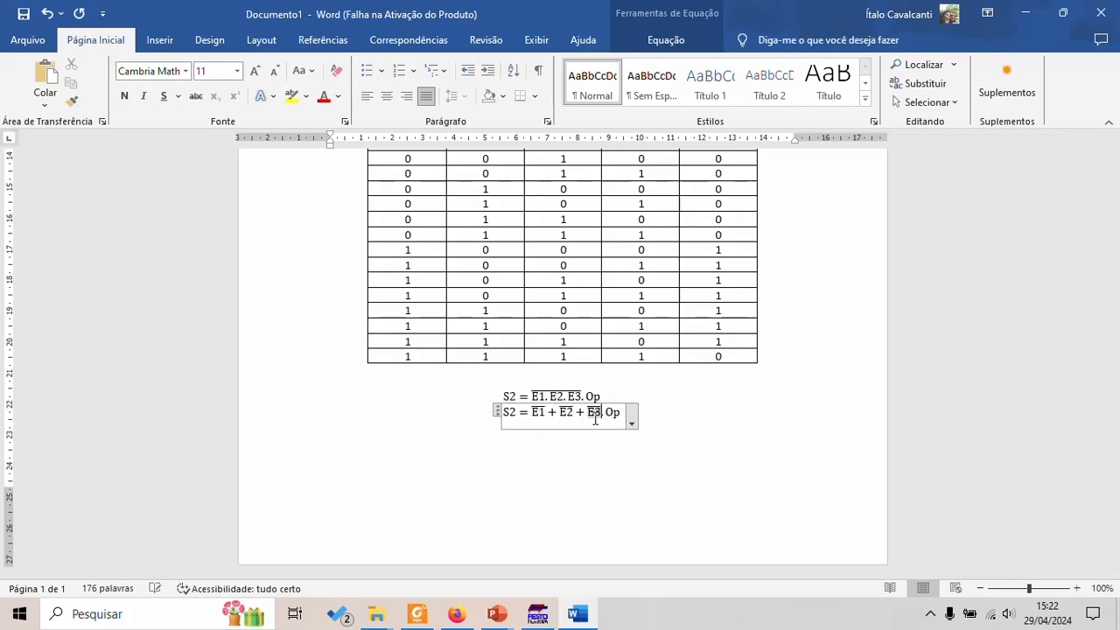
{"action": "type", "text": "3"}
Step: Enclose the sum of overbarred E1, E2 and E3 in parentheses, leaving . Op outside them
{"action": "left_click", "coordinate": [532, 409]}
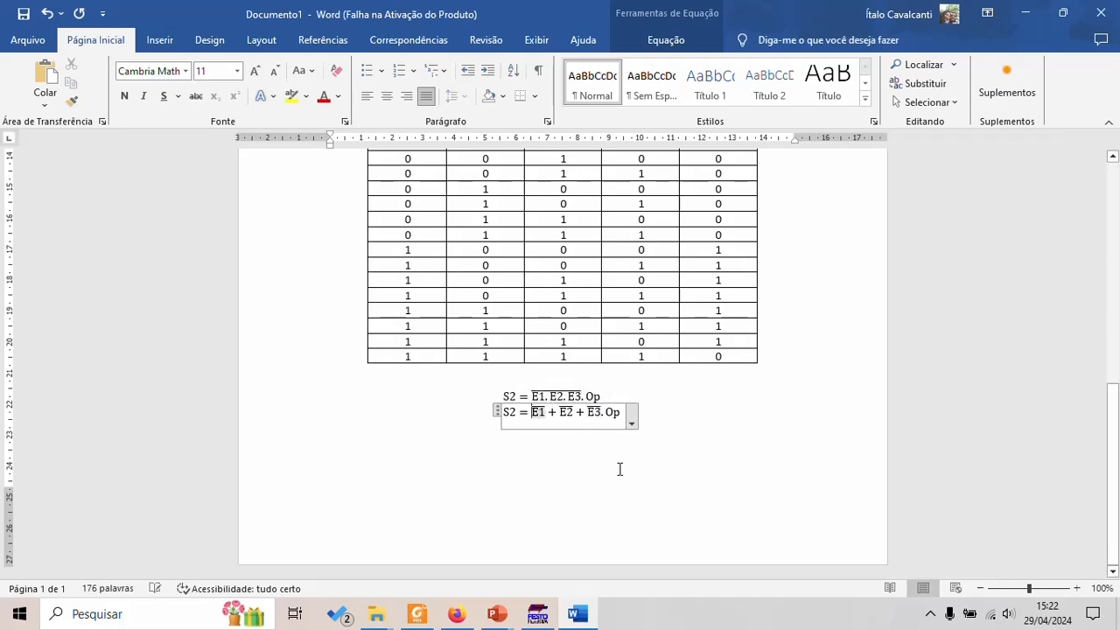
{"action": "type", "text": "("}
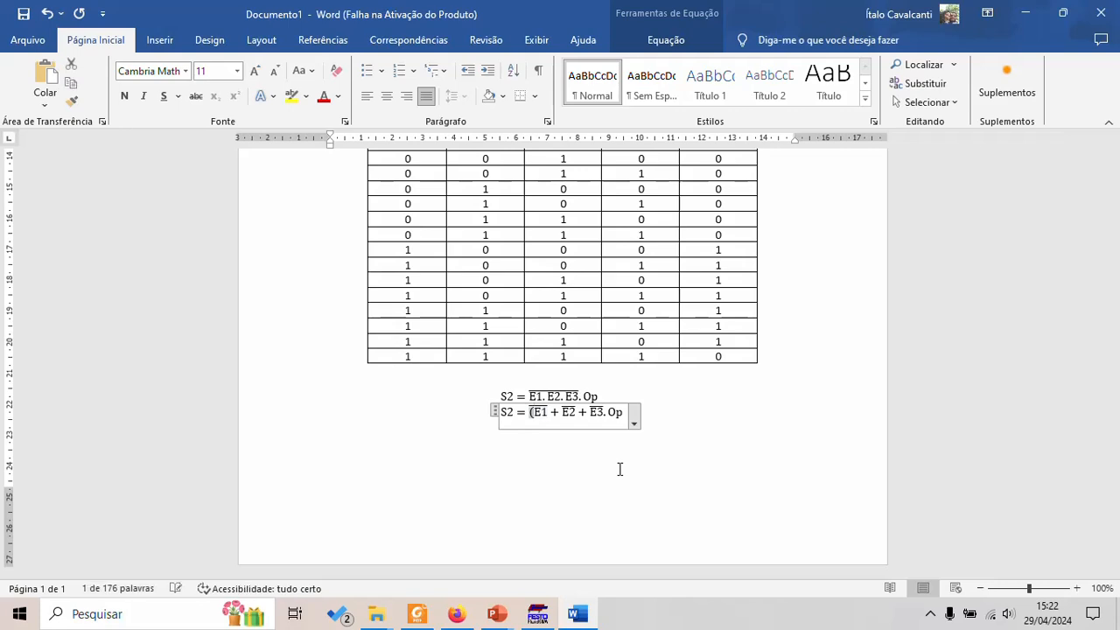
{"action": "key", "text": "BackSpace"}
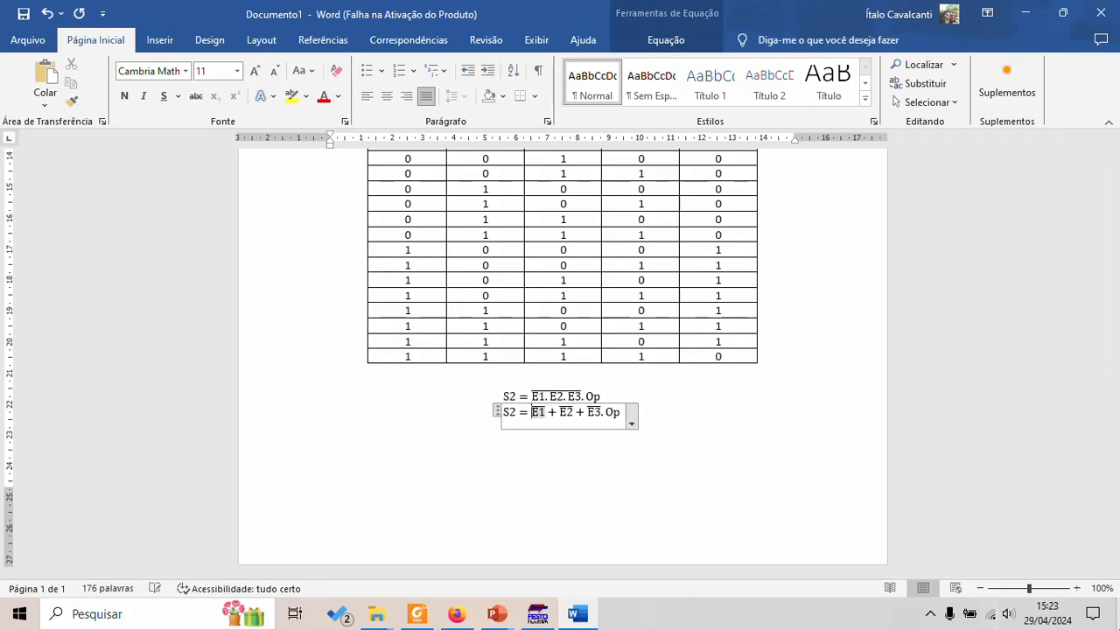
{"action": "key", "text": "Left"}
{"action": "type", "text": "("}
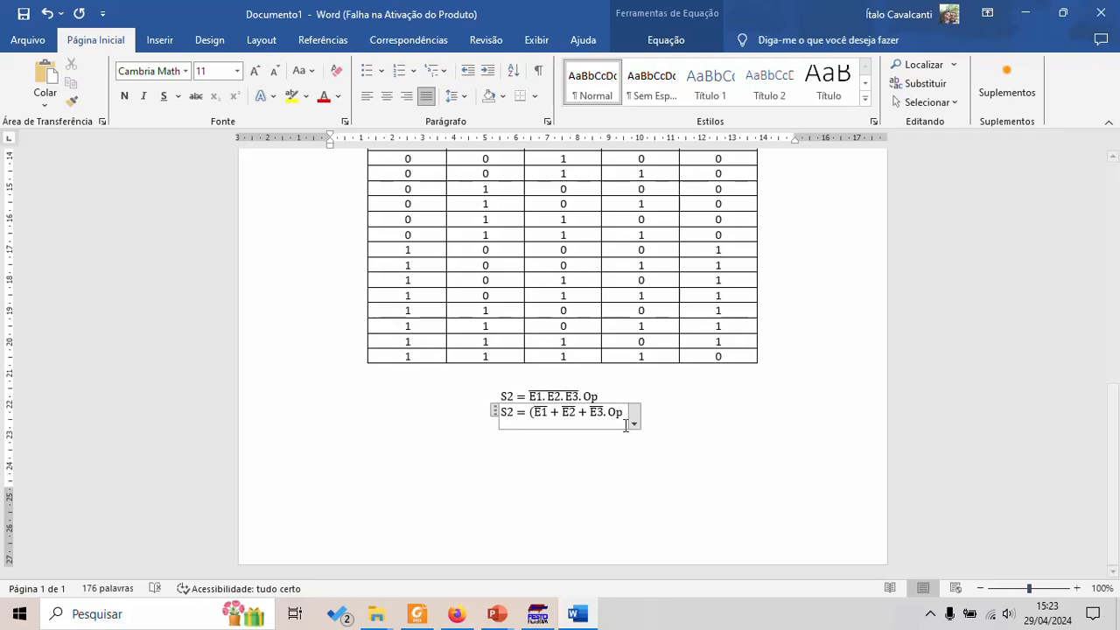
{"action": "left_click", "coordinate": [604, 411]}
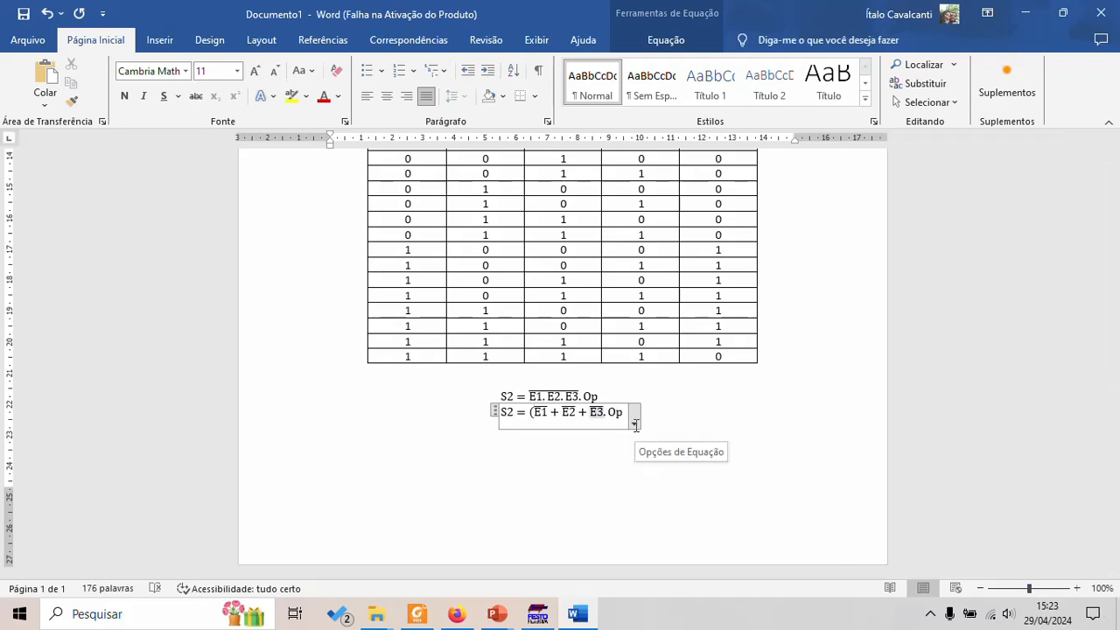
{"action": "key", "text": "Right"}
{"action": "type", "text": ")"}
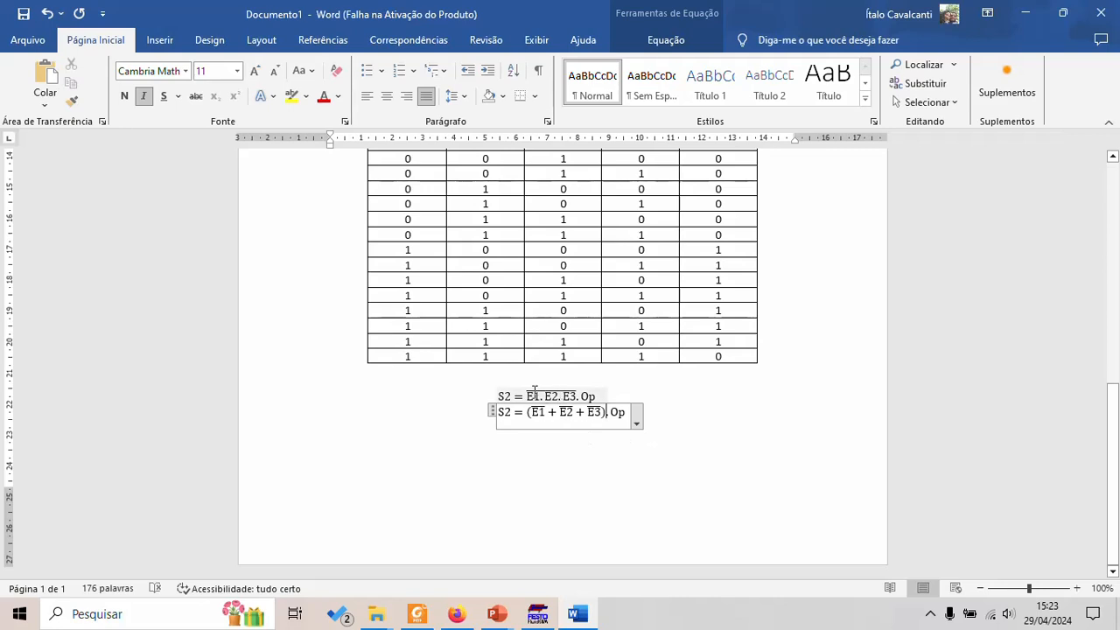
Step: Compare the terms of the two equivalent S2 equations and review them against the S2 truth table
{"action": "left_click_drag", "start_coordinate": [523, 396], "coordinate": [576, 396]}
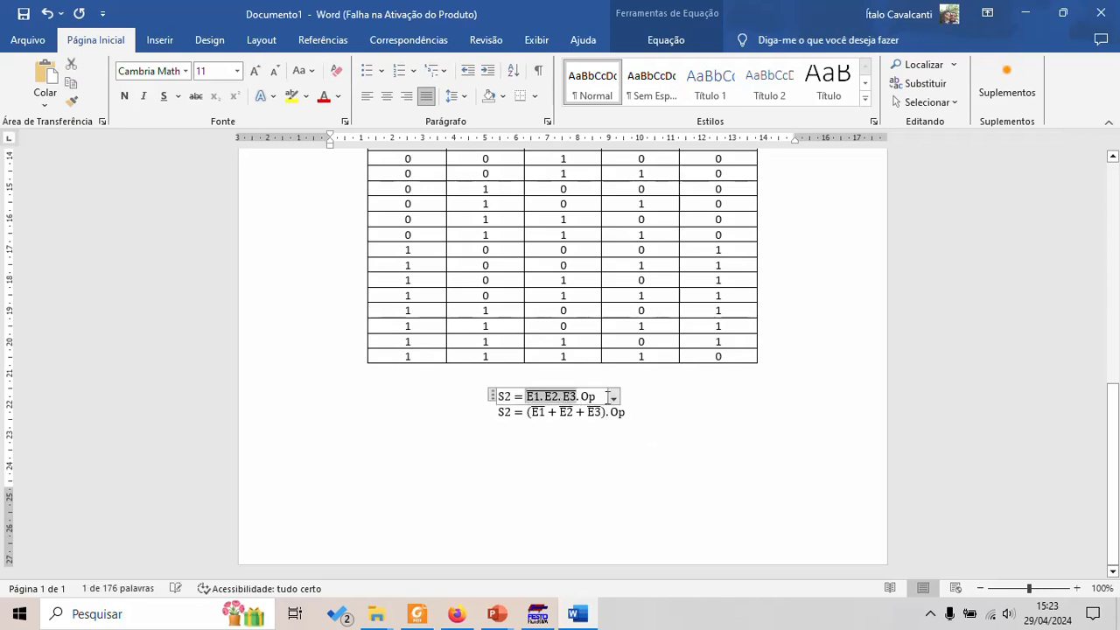
{"action": "double_click", "coordinate": [598, 396]}
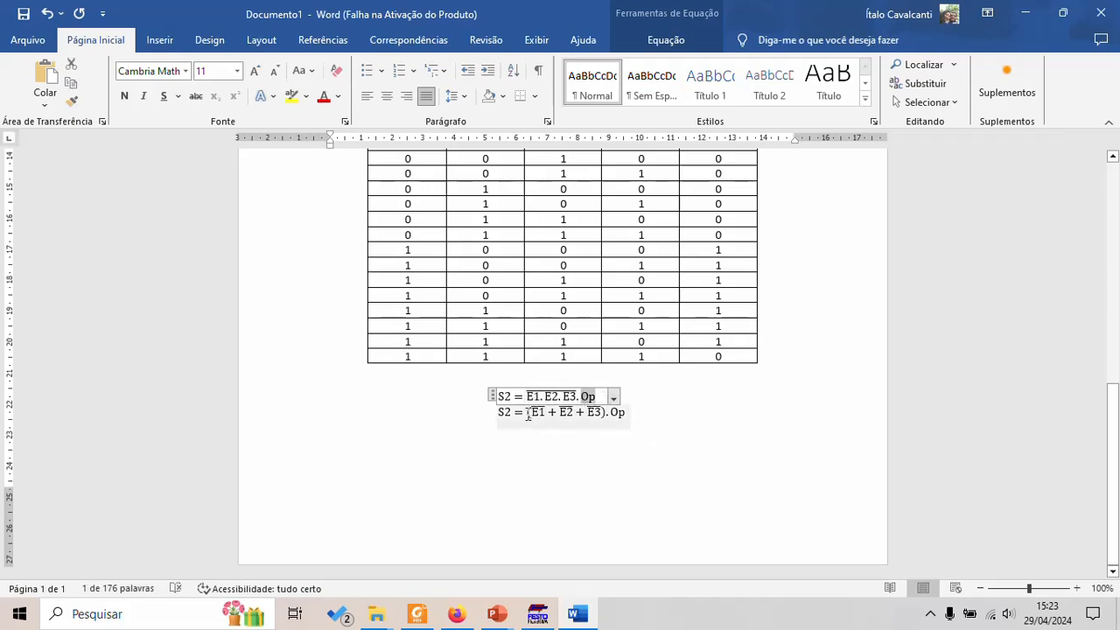
{"action": "left_click_drag", "start_coordinate": [534, 415], "coordinate": [598, 415]}
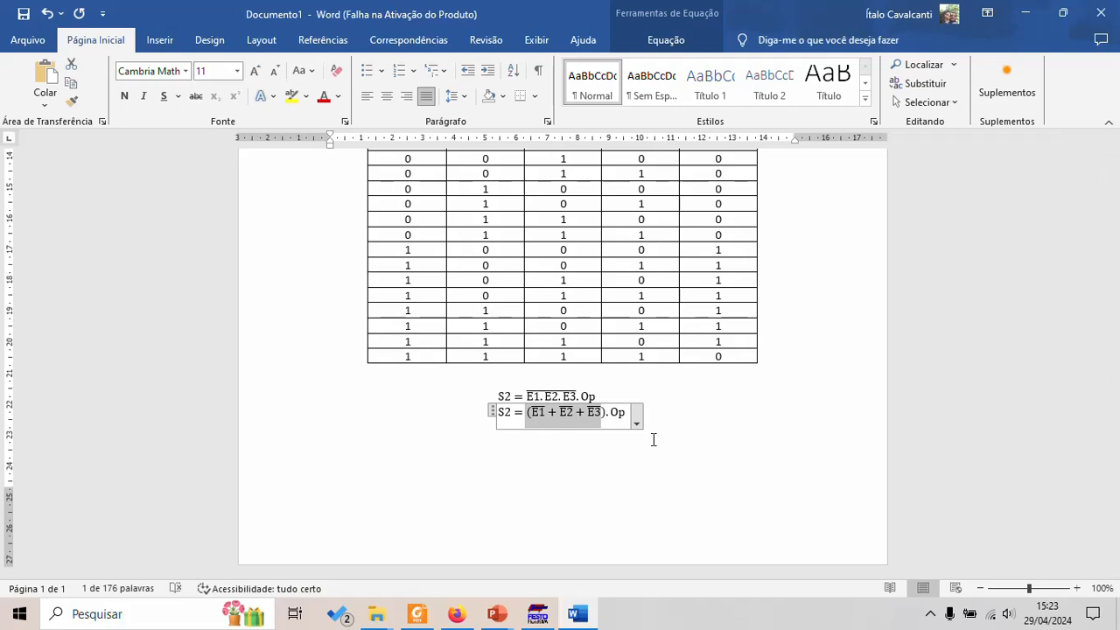
{"action": "scroll", "coordinate": [673, 420], "scroll_direction": "up", "scroll_amount": 1}
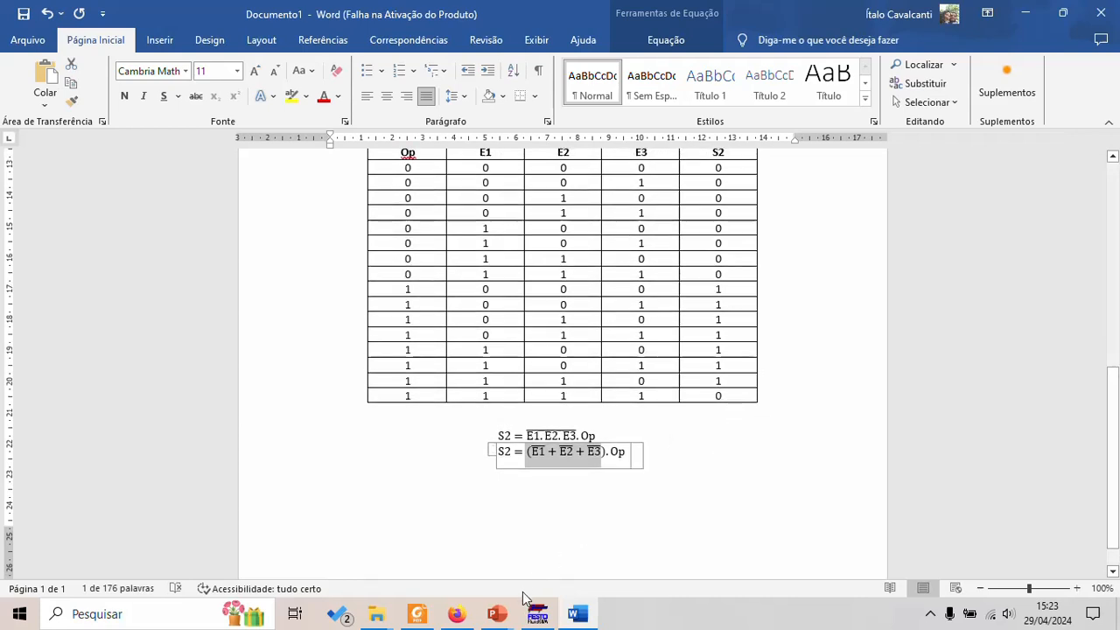
{"action": "scroll", "coordinate": [642, 327], "scroll_direction": "up", "scroll_amount": 1}
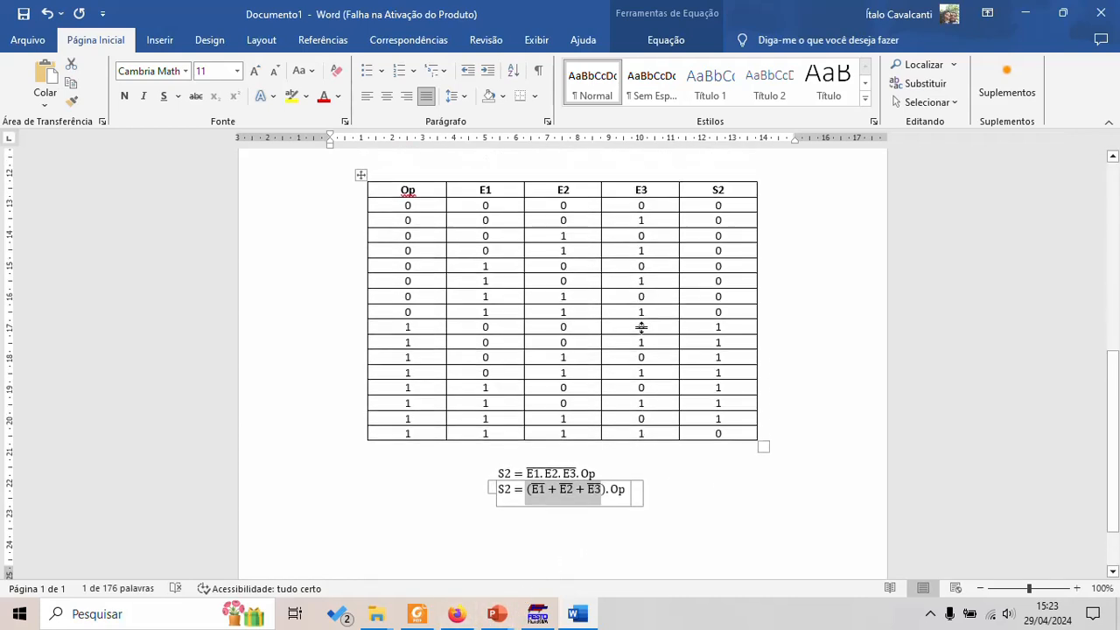
Step: Switch to Firefox, search for MAPA KARNAUH ONLINE in a new tab and open the profelectro.info online Karnaugh map page
{"action": "left_click", "coordinate": [455, 615]}
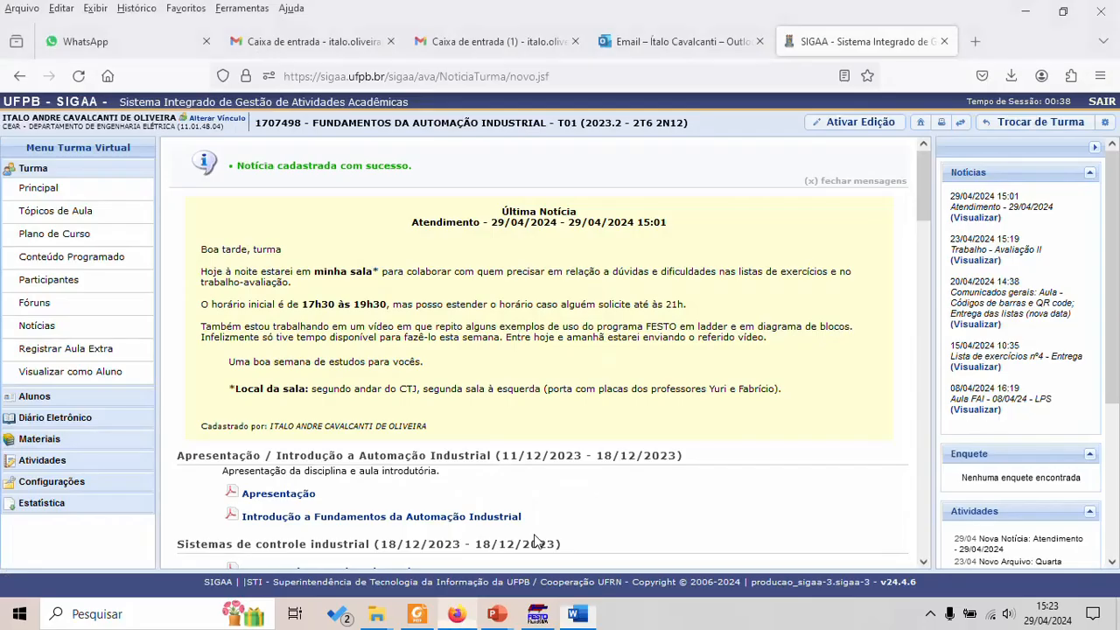
{"action": "left_click", "coordinate": [979, 32]}
{"action": "type", "text": "MAPA"}
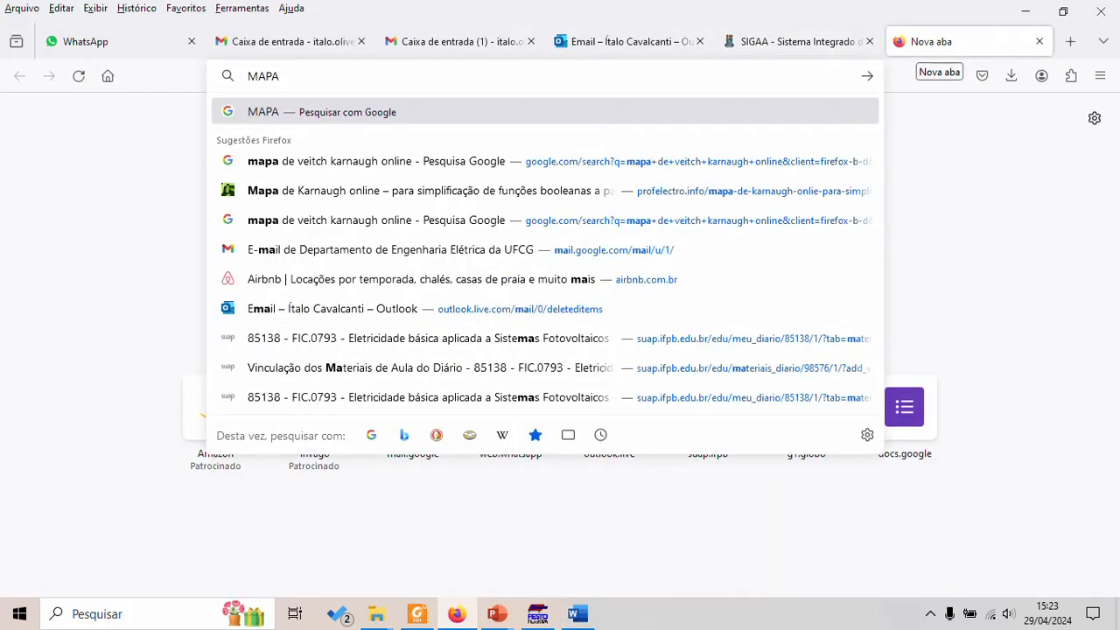
{"action": "type", "text": " KARNAU"}
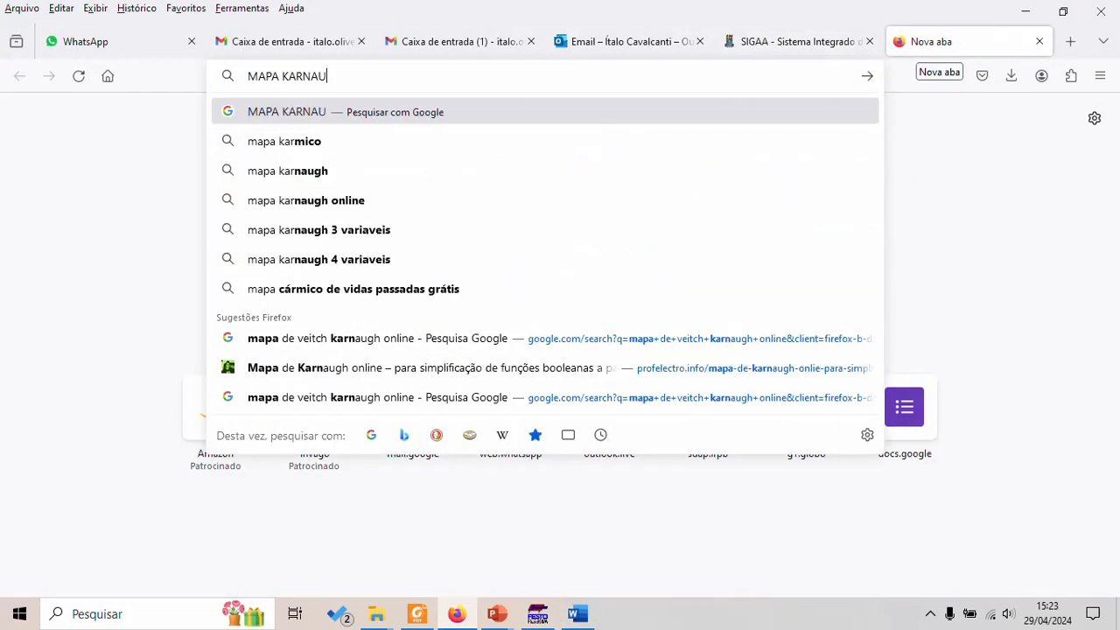
{"action": "type", "text": "H ONLINE"}
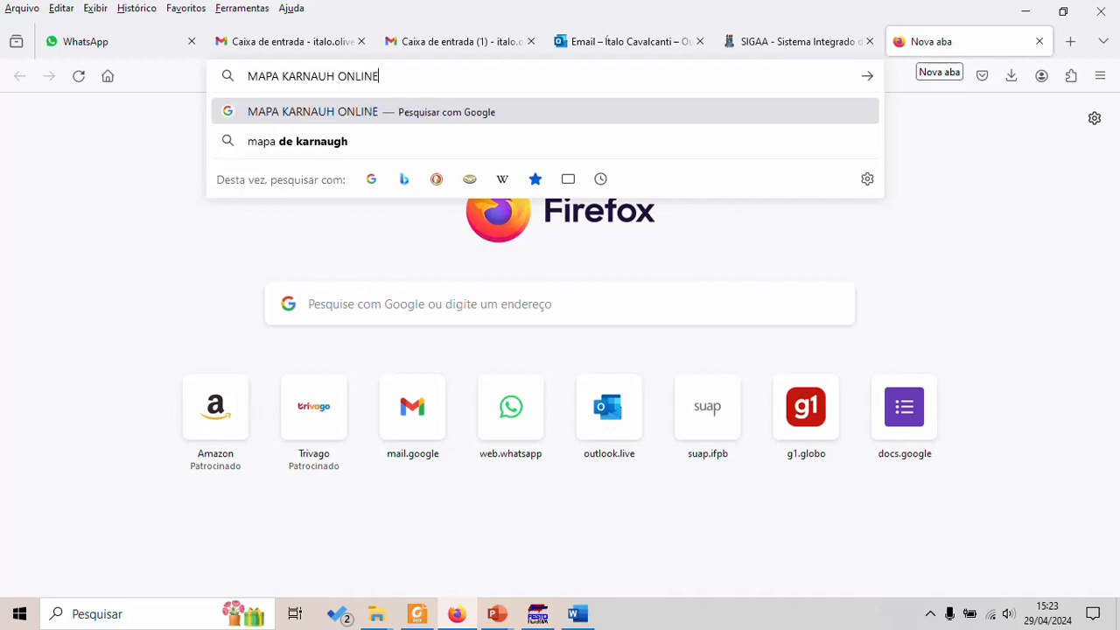
{"action": "key", "text": "Return"}
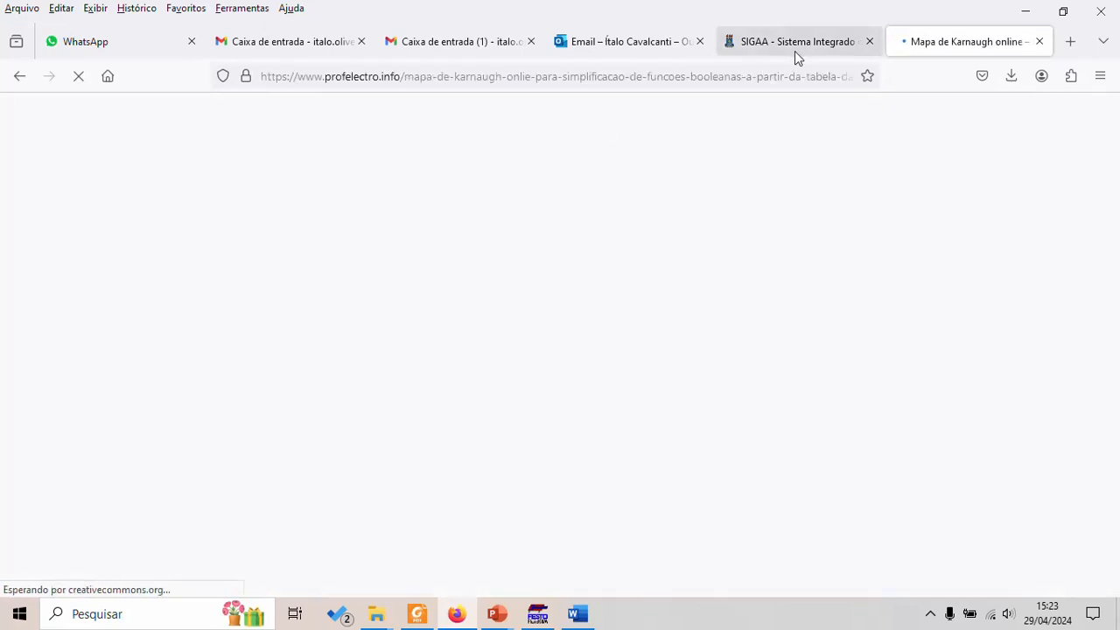
Step: Set the Karnaugh Map Explorer to four variables (Quatro Variáveis)
{"action": "scroll", "coordinate": [564, 385], "scroll_direction": "down", "scroll_amount": 8}
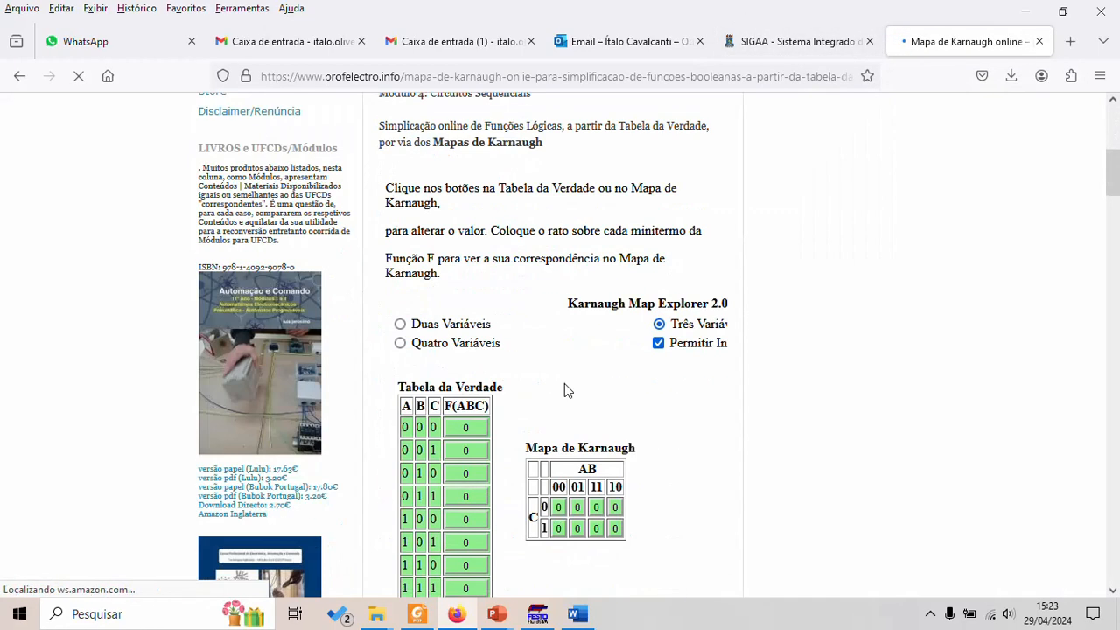
{"action": "scroll", "coordinate": [565, 391], "scroll_direction": "up", "scroll_amount": 3}
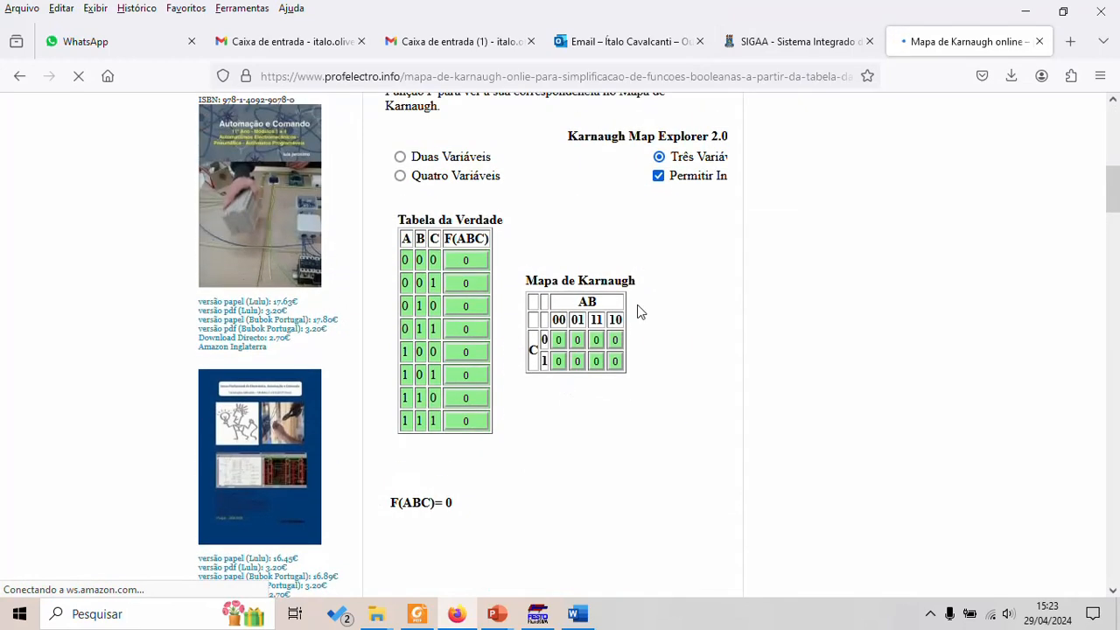
{"action": "left_click", "coordinate": [400, 176]}
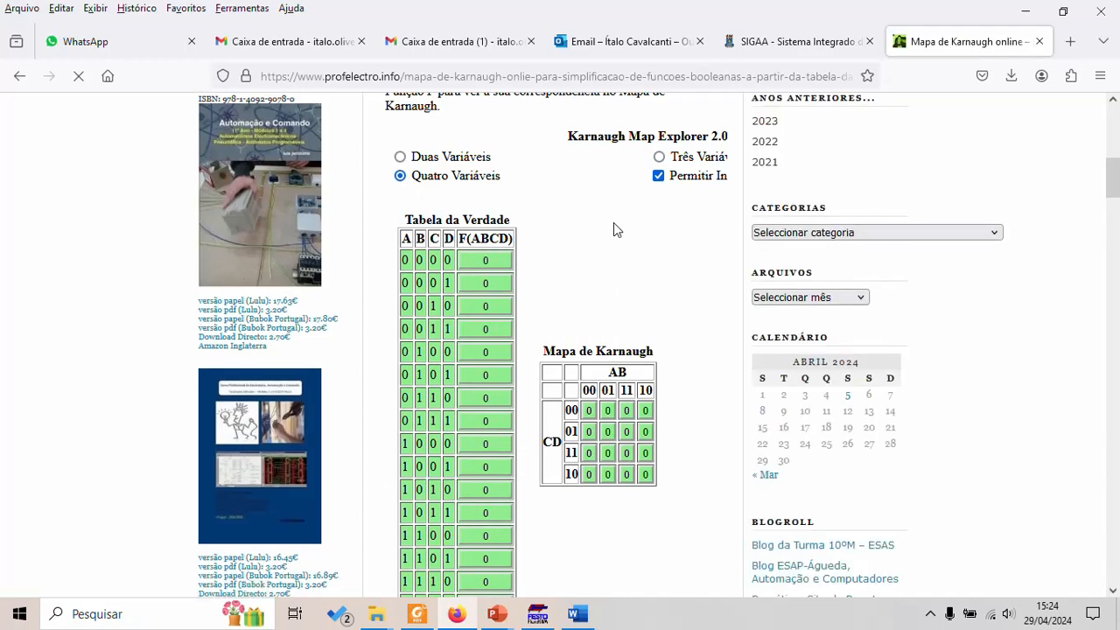
{"action": "scroll", "coordinate": [429, 353], "scroll_direction": "up", "scroll_amount": 2}
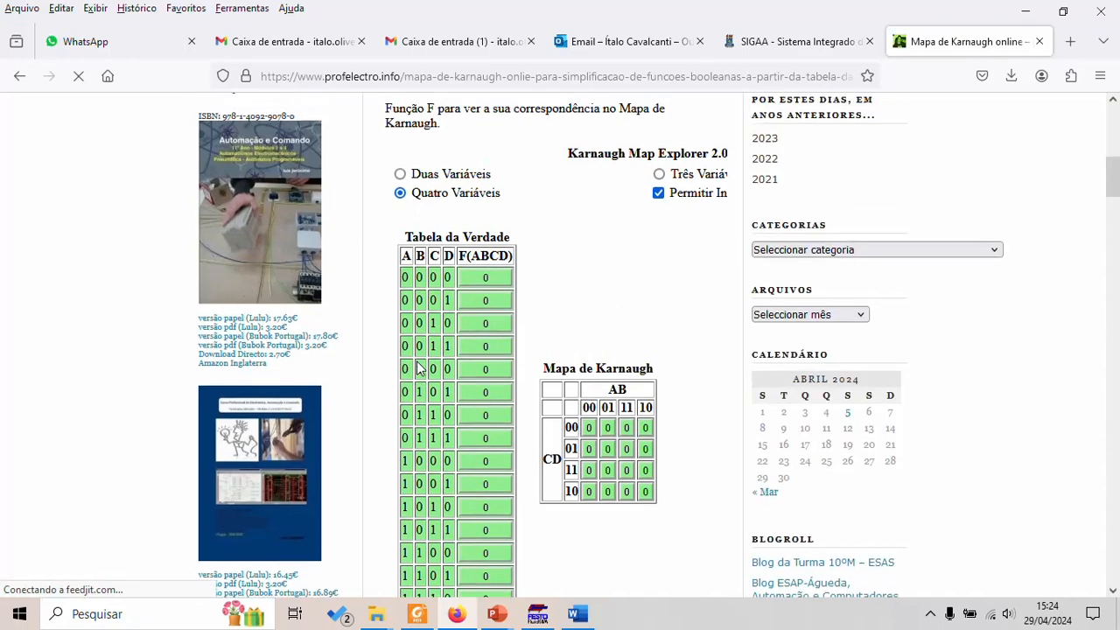
{"action": "scroll", "coordinate": [422, 411], "scroll_direction": "down", "scroll_amount": 4}
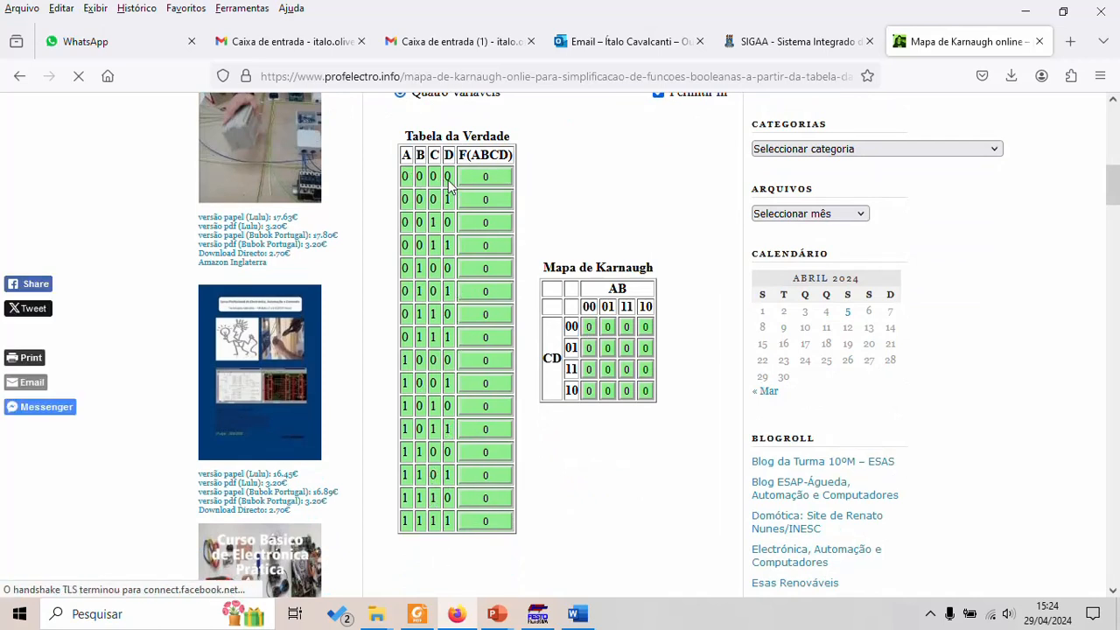
Step: Match input columns A, B, C and D of the online truth table against the S2 truth table in Word
{"action": "double_click", "coordinate": [404, 160]}
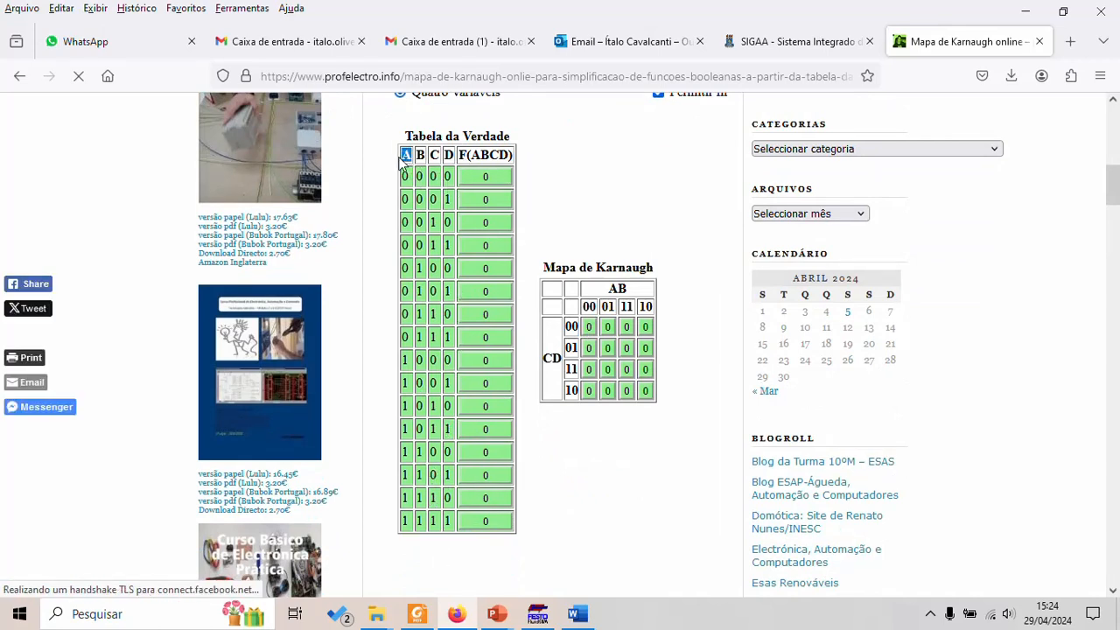
{"action": "double_click", "coordinate": [420, 157]}
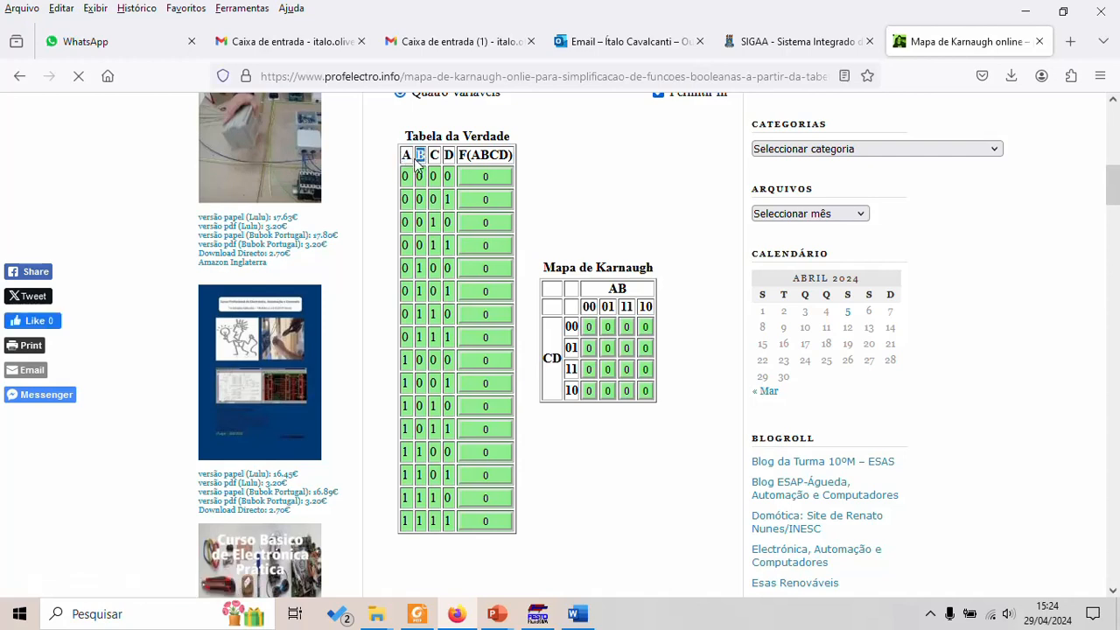
{"action": "double_click", "coordinate": [434, 157]}
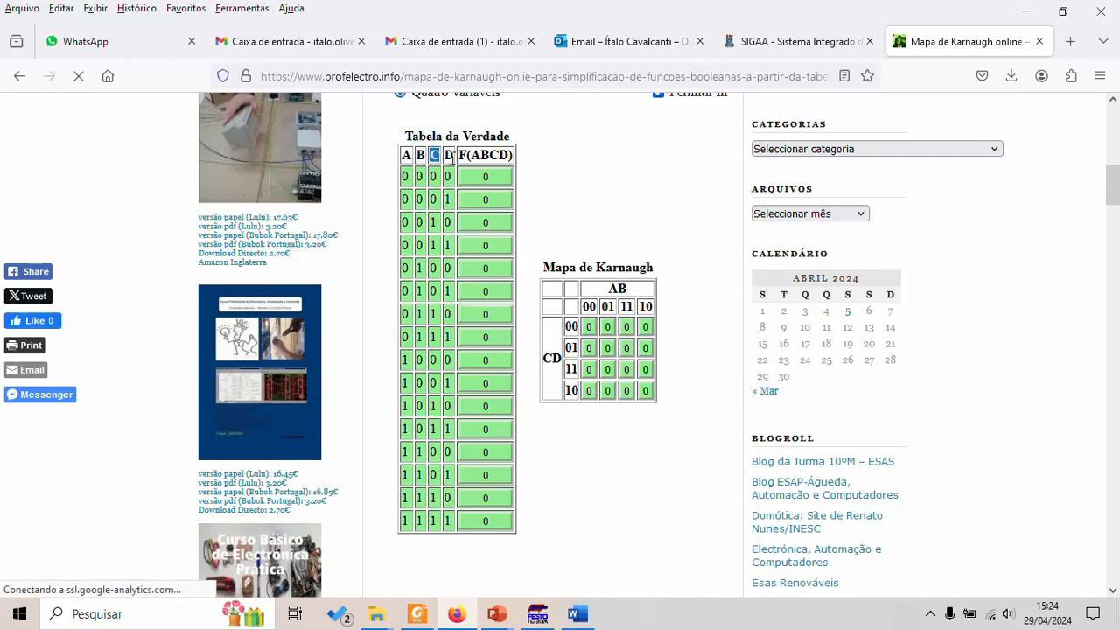
{"action": "double_click", "coordinate": [449, 156]}
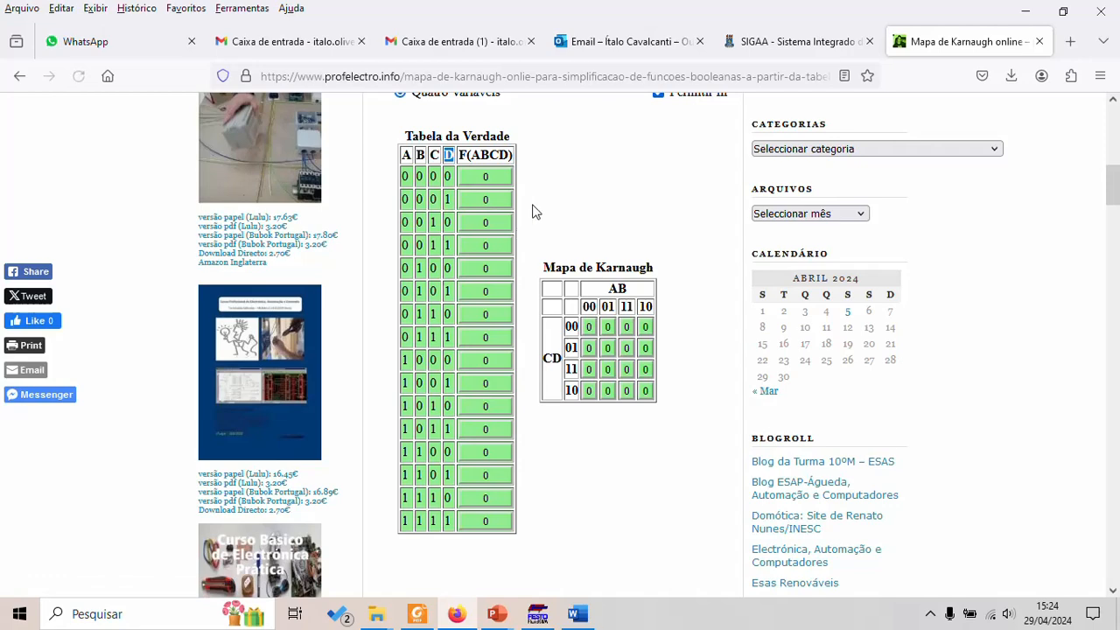
{"action": "key", "text": "alt+Tab"}
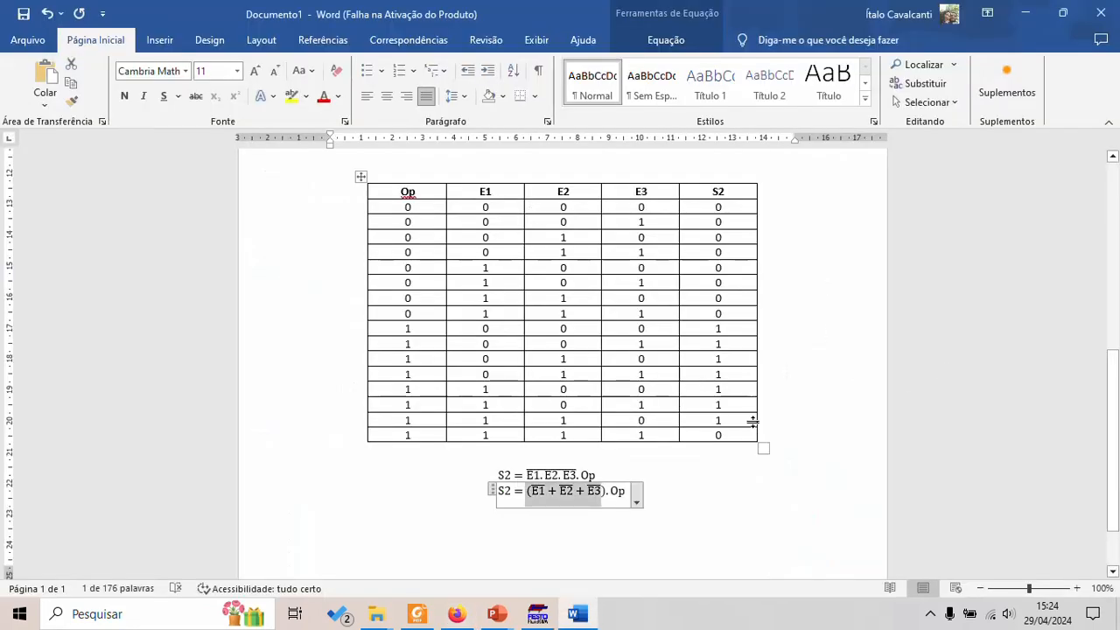
{"action": "key", "text": "alt+Tab"}
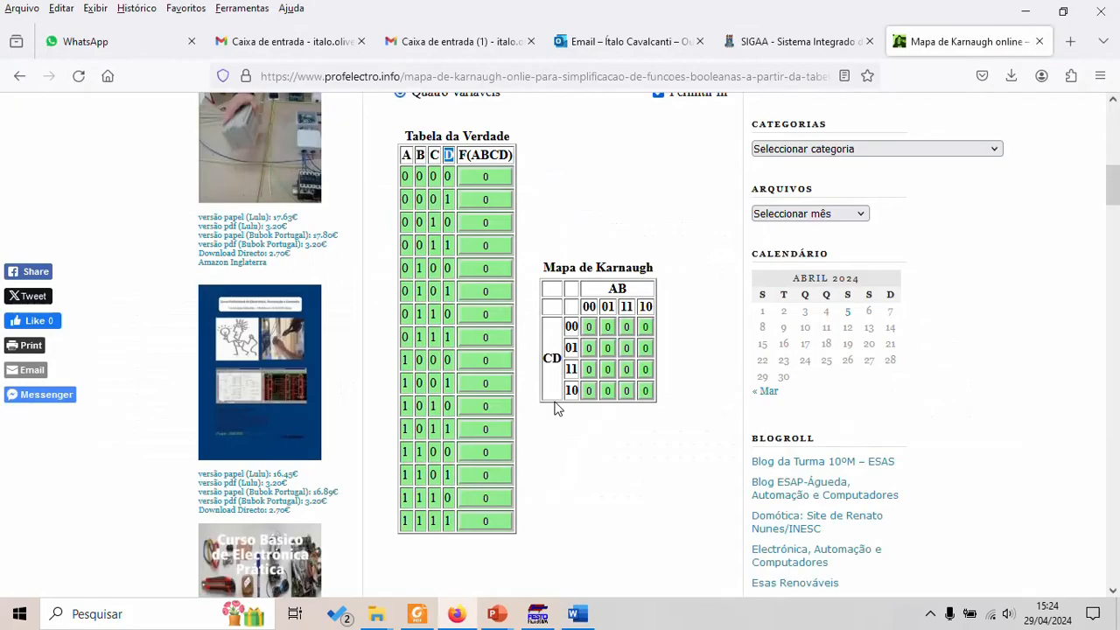
Step: Set F(ABCD) to 1 for the seven rows from 1000 to 1110 in the online truth table
{"action": "left_click", "coordinate": [487, 361]}
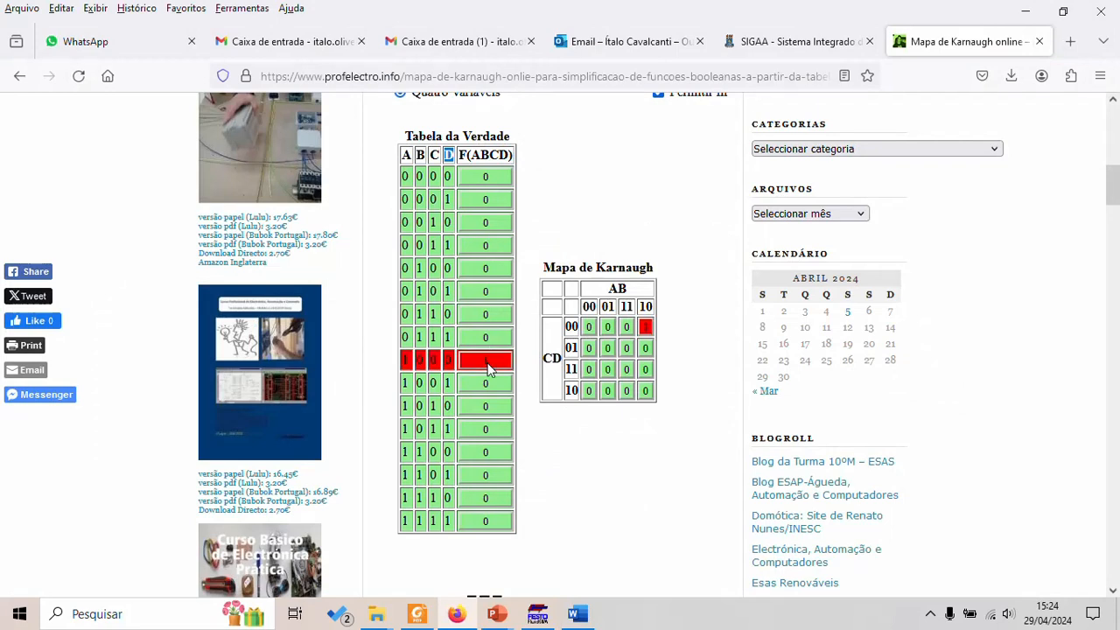
{"action": "left_click", "coordinate": [487, 383]}
{"action": "left_click", "coordinate": [487, 406]}
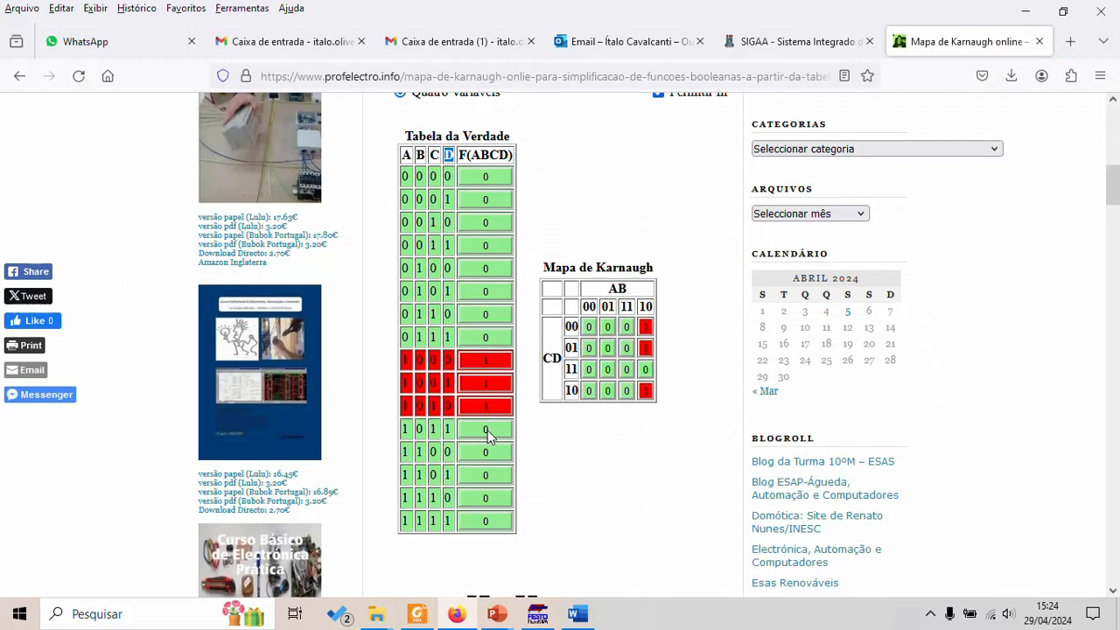
{"action": "left_click", "coordinate": [488, 429]}
{"action": "left_click", "coordinate": [485, 453]}
{"action": "left_click", "coordinate": [486, 474]}
{"action": "left_click", "coordinate": [486, 497]}
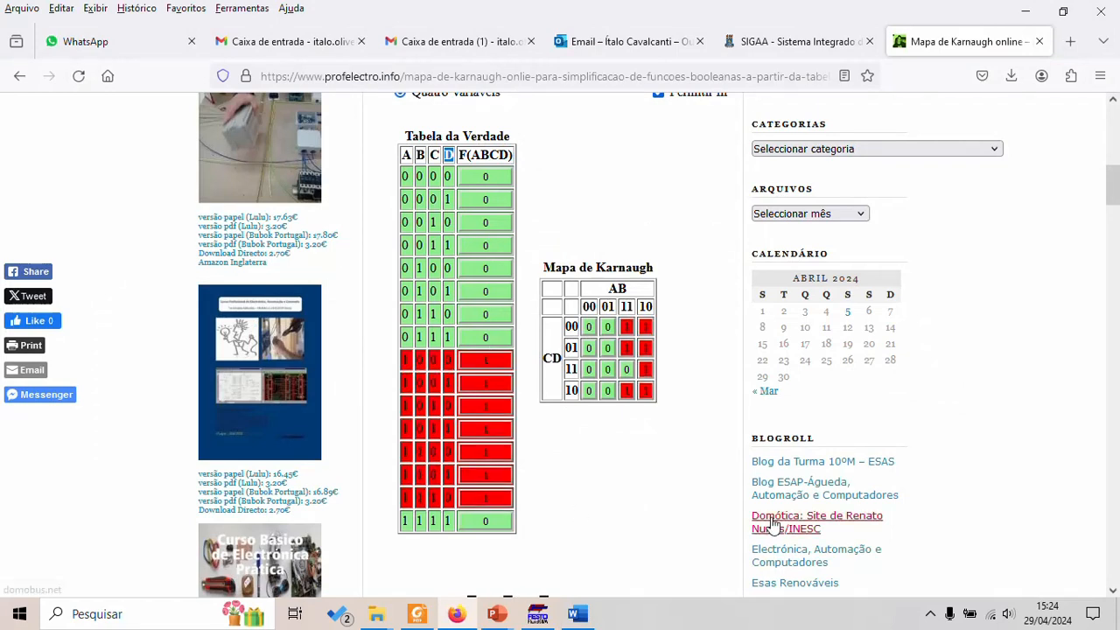
Step: Compare the simplified F(ABCD) expression from the online Karnaugh map with the S2 equations in Word
{"action": "scroll", "coordinate": [619, 455], "scroll_direction": "down", "scroll_amount": 3}
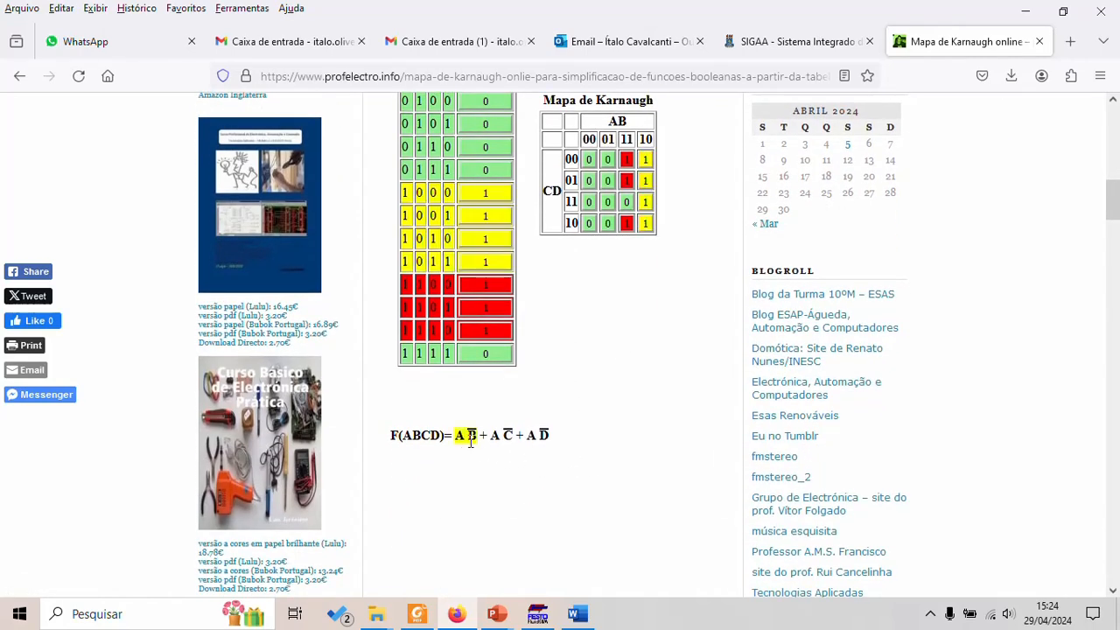
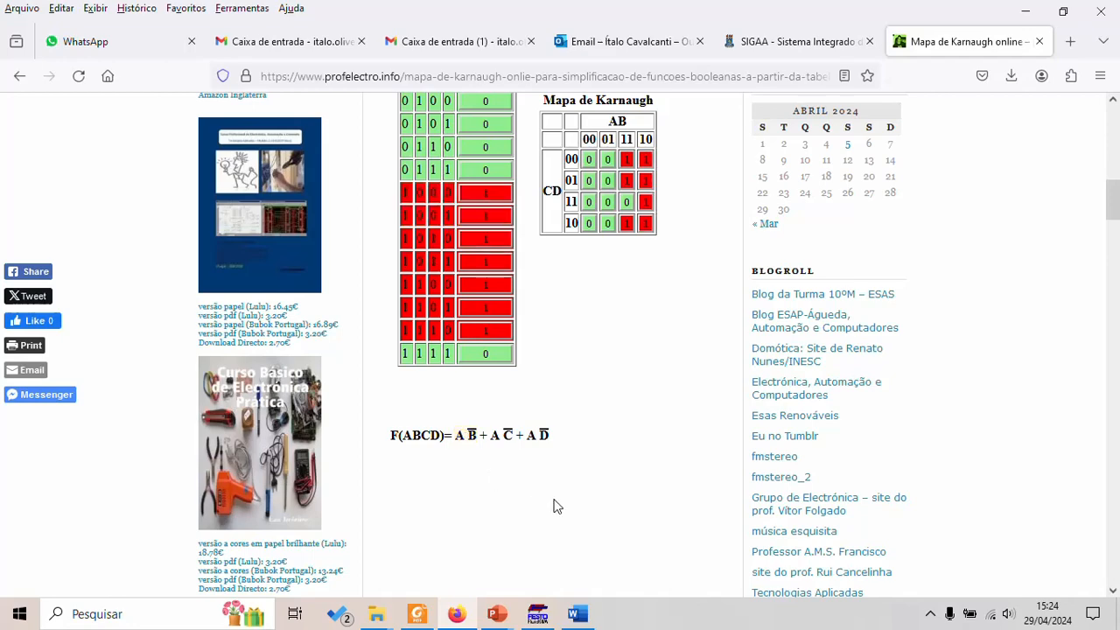
{"action": "key", "text": "alt+Tab"}
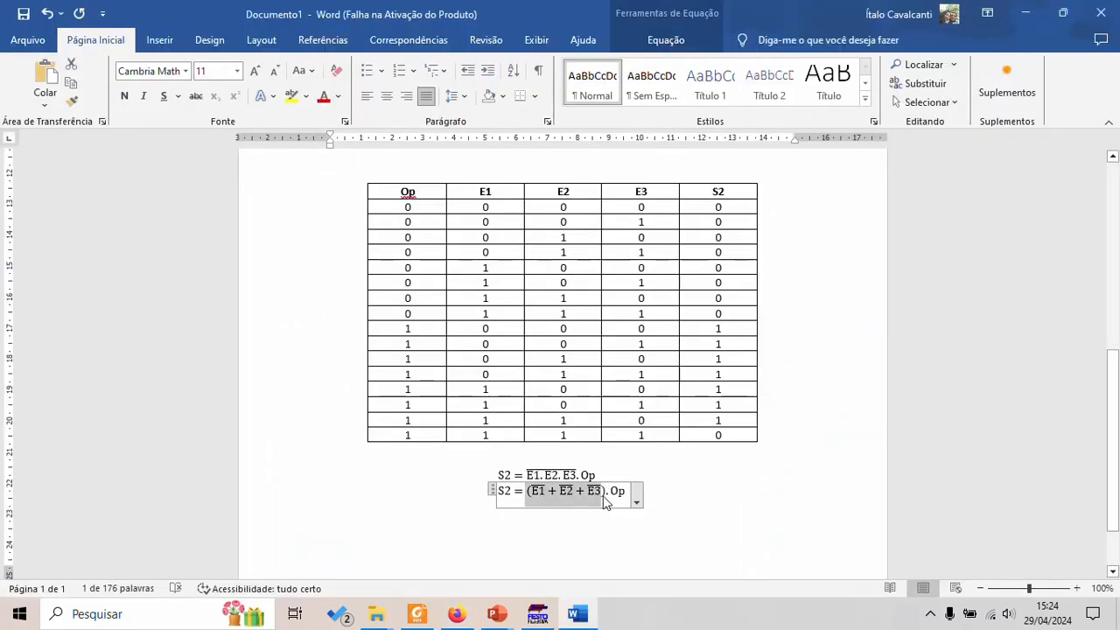
{"action": "key", "text": "alt+Tab"}
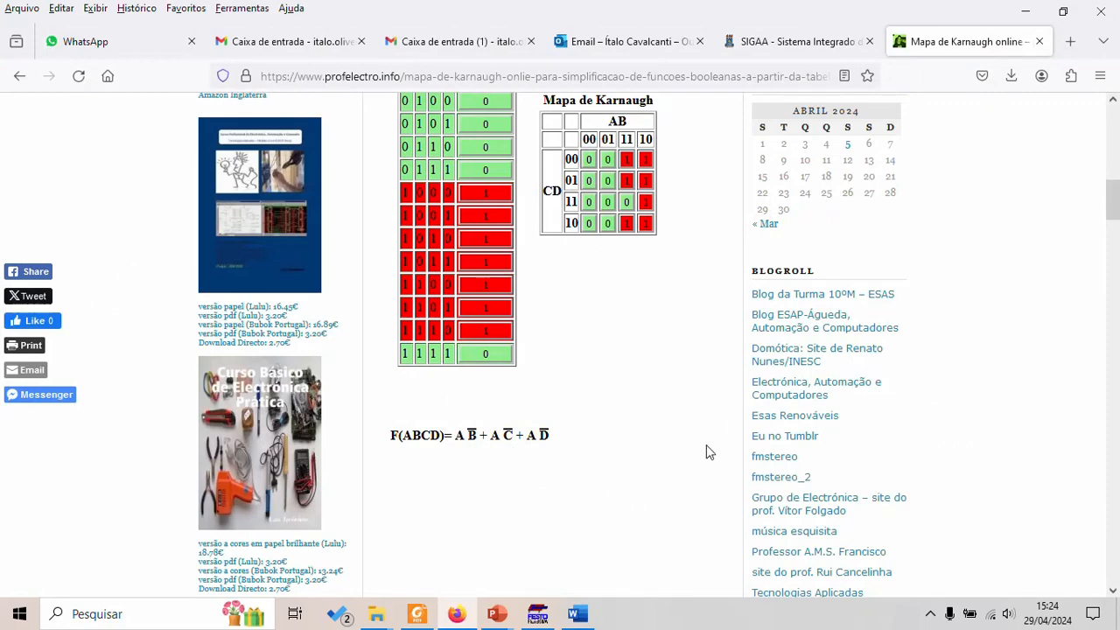
{"action": "key", "text": "alt+Tab"}
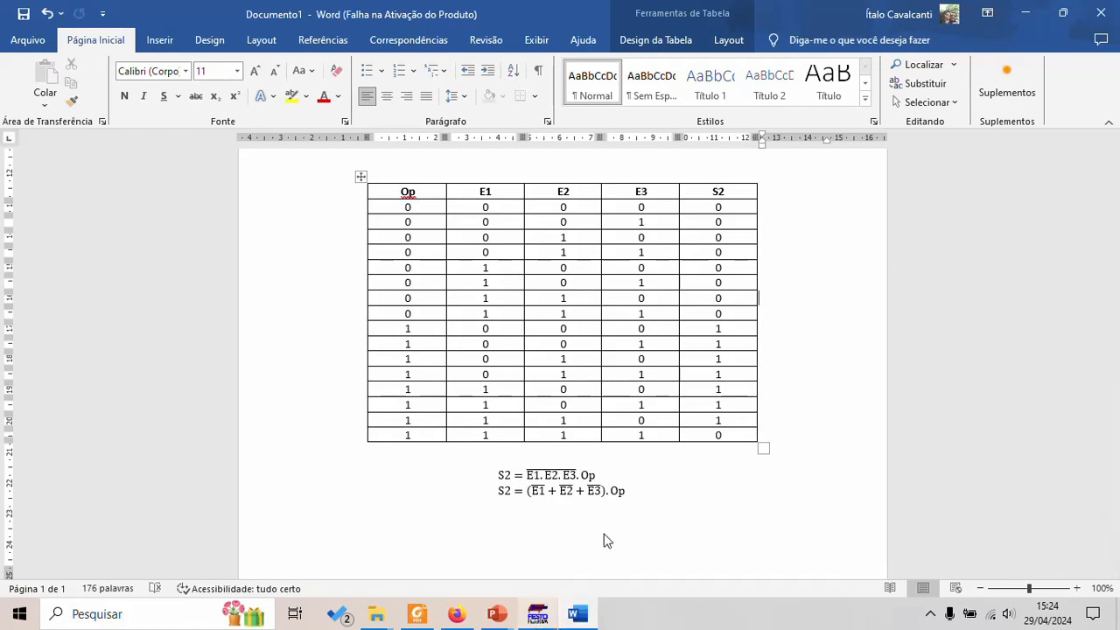
Step: Review the S1 and S2 truth tables and their equations in the Word document
{"action": "scroll", "coordinate": [732, 337], "scroll_direction": "up", "scroll_amount": 3}
{"action": "scroll", "coordinate": [732, 337], "scroll_direction": "up", "scroll_amount": 4}
{"action": "scroll", "coordinate": [730, 333], "scroll_direction": "down", "scroll_amount": 3}
{"action": "scroll", "coordinate": [730, 330], "scroll_direction": "up", "scroll_amount": 3}
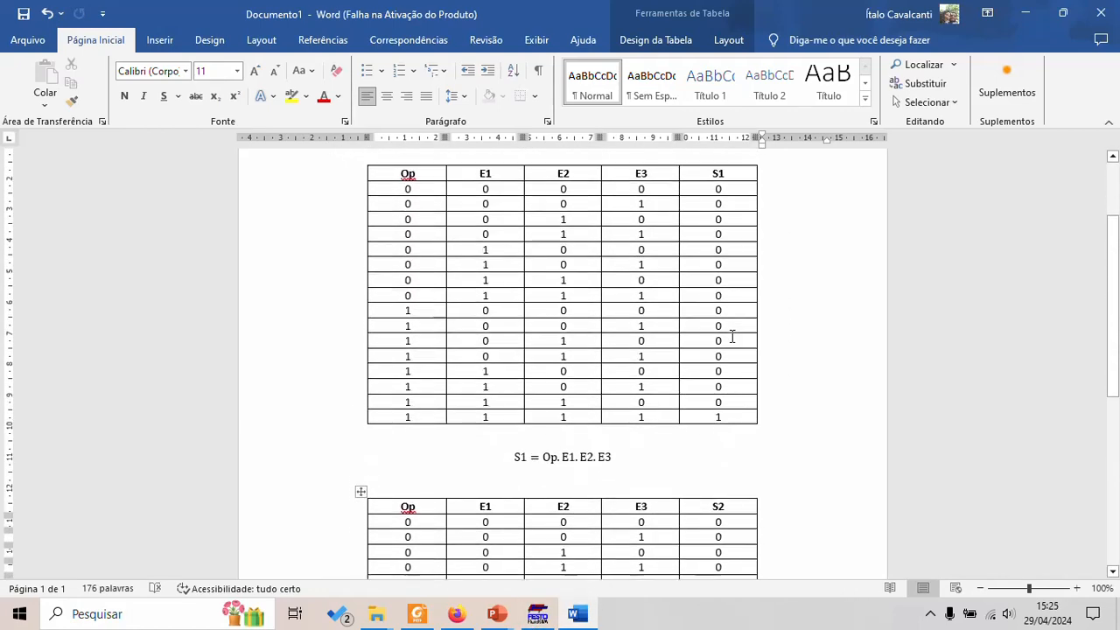
{"action": "scroll", "coordinate": [722, 437], "scroll_direction": "down", "scroll_amount": 5}
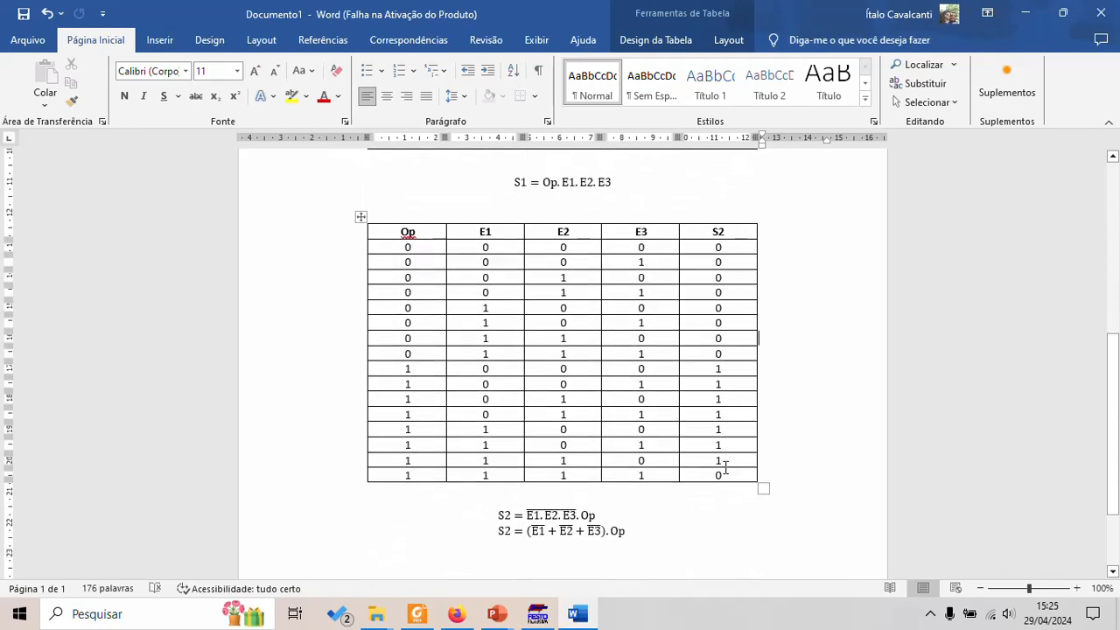
{"action": "scroll", "coordinate": [725, 467], "scroll_direction": "up", "scroll_amount": 5}
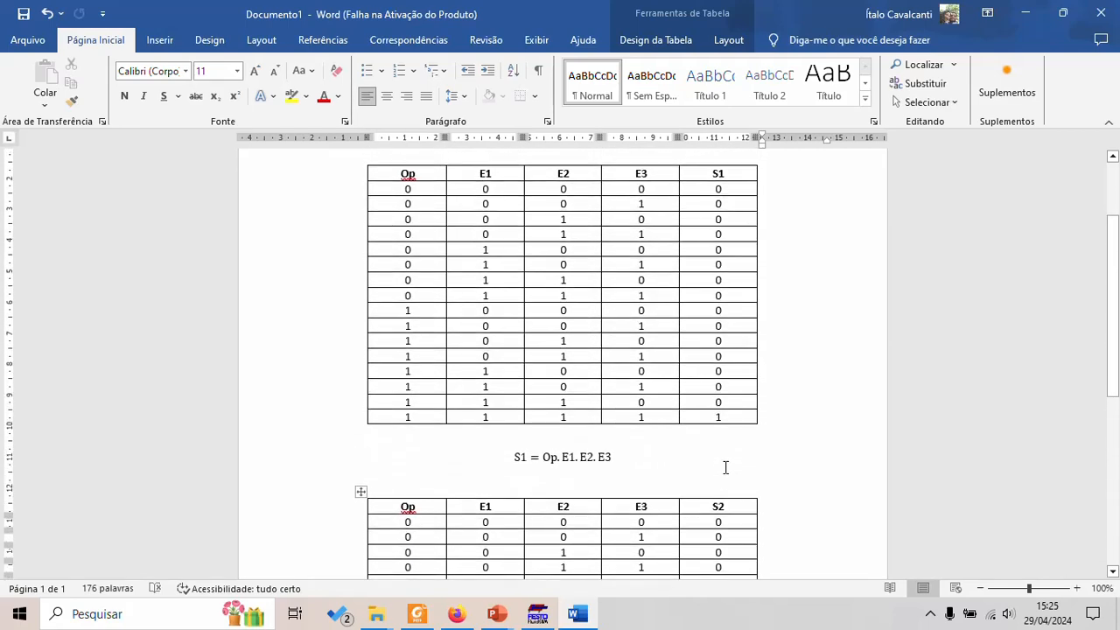
{"action": "scroll", "coordinate": [725, 468], "scroll_direction": "down", "scroll_amount": 1}
{"action": "scroll", "coordinate": [723, 465], "scroll_direction": "up", "scroll_amount": 3}
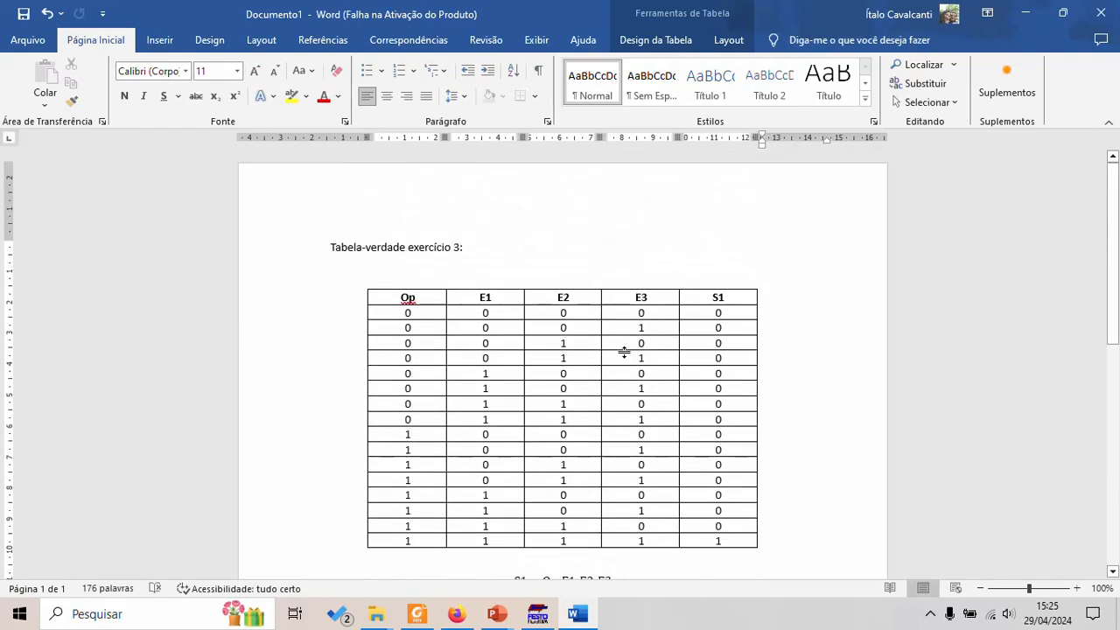
Step: Insert a new column after S1 in the first truth table and head it S2
{"action": "left_click_drag", "start_coordinate": [727, 298], "coordinate": [726, 541]}
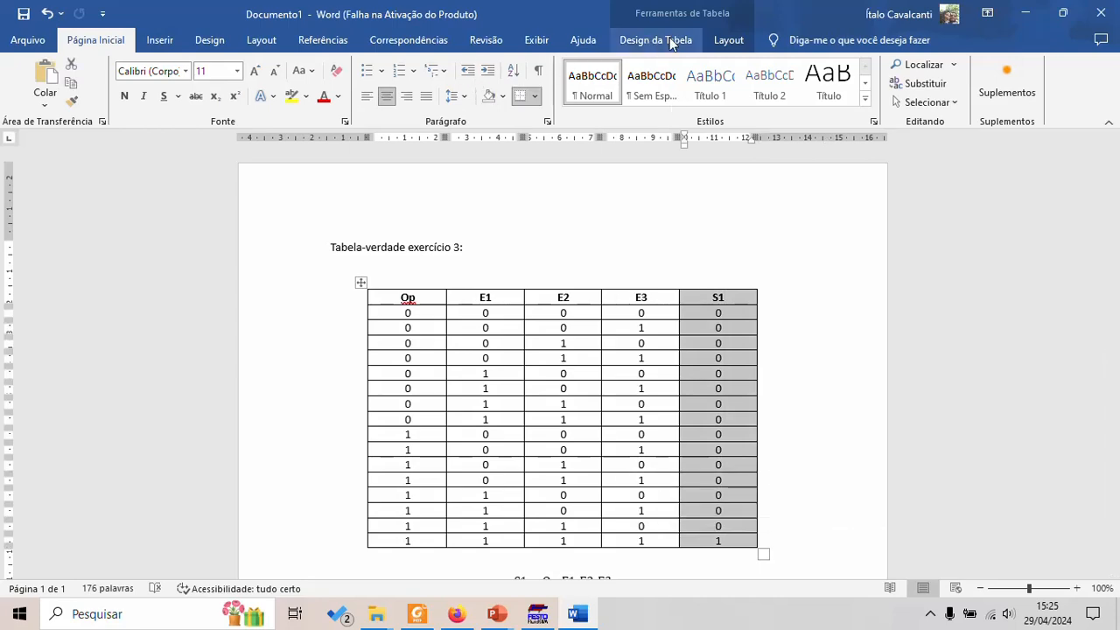
{"action": "left_click", "coordinate": [728, 40]}
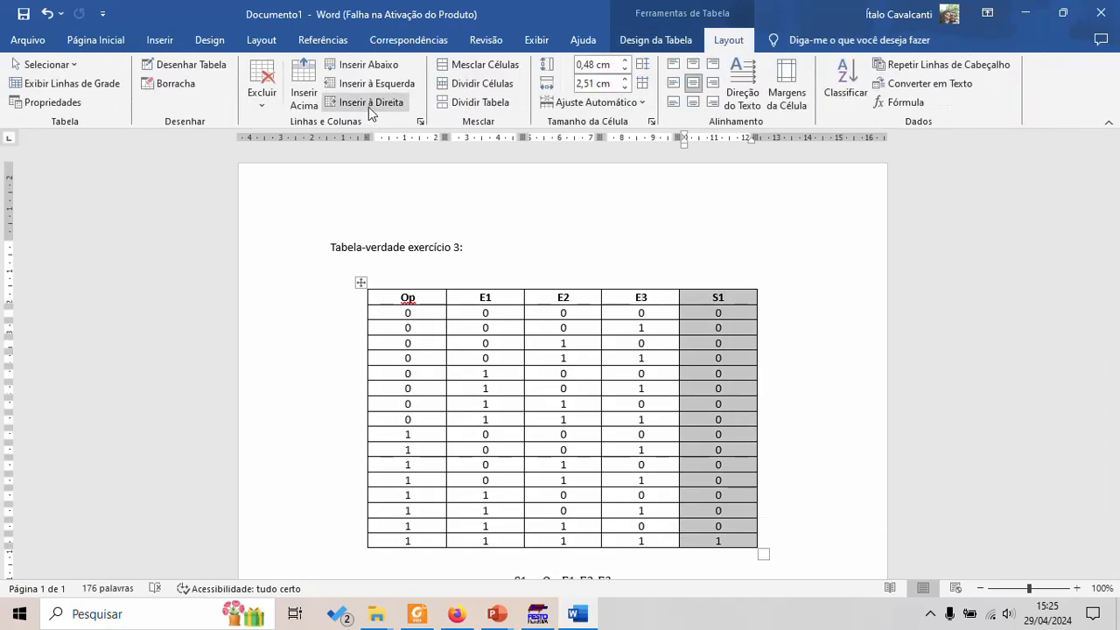
{"action": "left_click", "coordinate": [371, 102]}
{"action": "scroll", "coordinate": [803, 305], "scroll_direction": "down", "scroll_amount": 5}
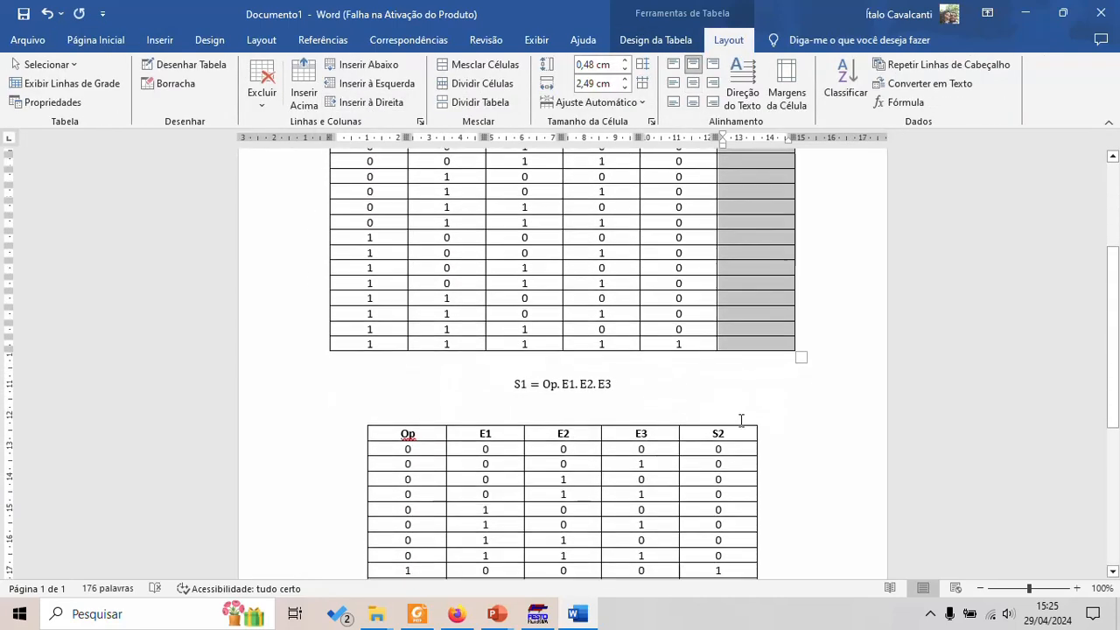
{"action": "scroll", "coordinate": [720, 429], "scroll_direction": "down", "scroll_amount": 2}
{"action": "left_click_drag", "start_coordinate": [708, 356], "coordinate": [737, 530]}
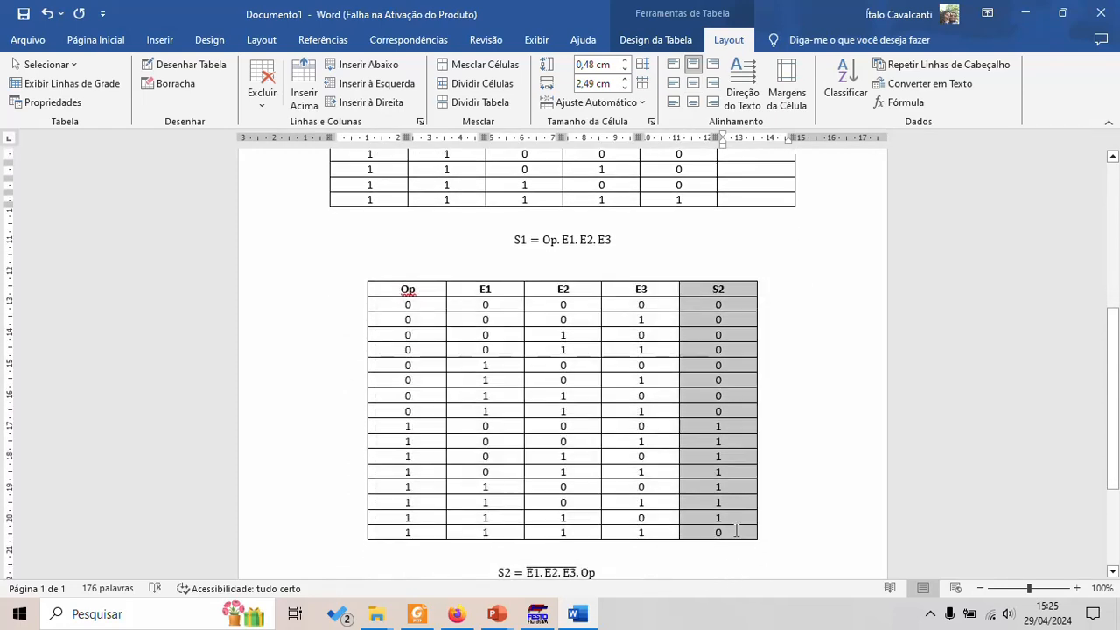
{"action": "scroll", "coordinate": [765, 240], "scroll_direction": "up", "scroll_amount": 7}
{"action": "left_click", "coordinate": [757, 233]}
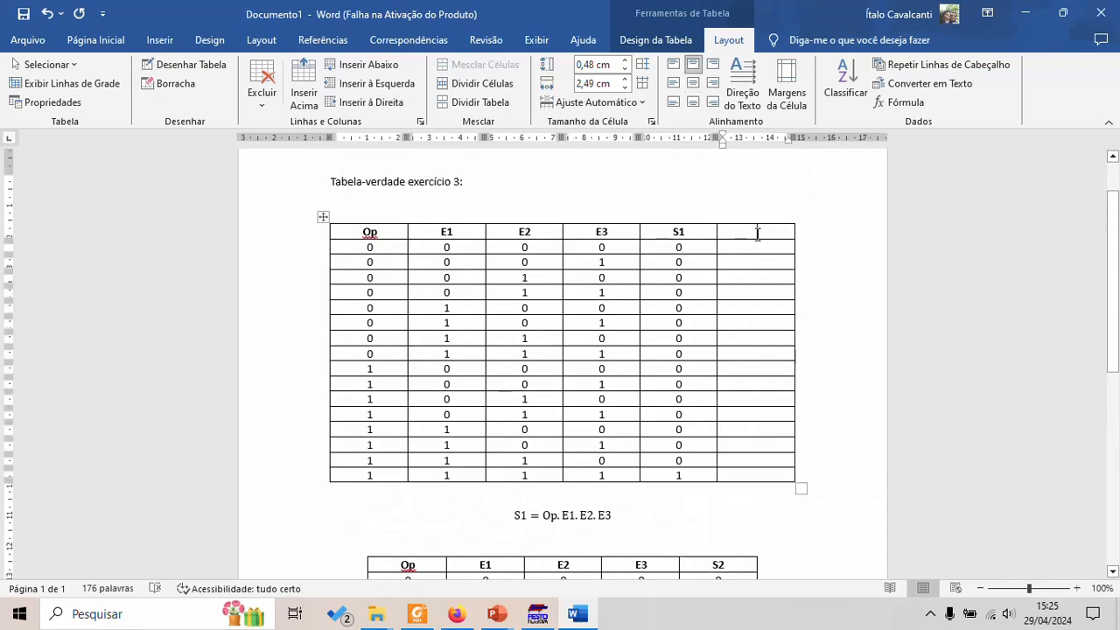
{"action": "type", "text": "S2"}
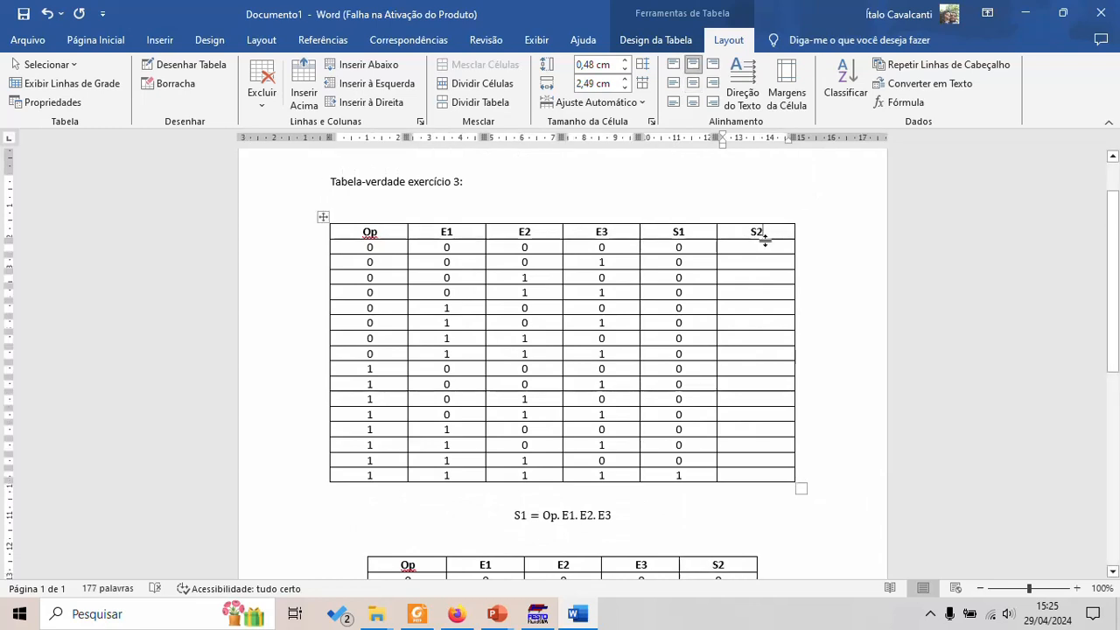
Step: Copy the S1 zeros of rows 0000 to 0111 into the same rows of the new S2 column
{"action": "left_click_drag", "start_coordinate": [675, 249], "coordinate": [692, 368]}
{"action": "key", "text": "ctrl+c"}
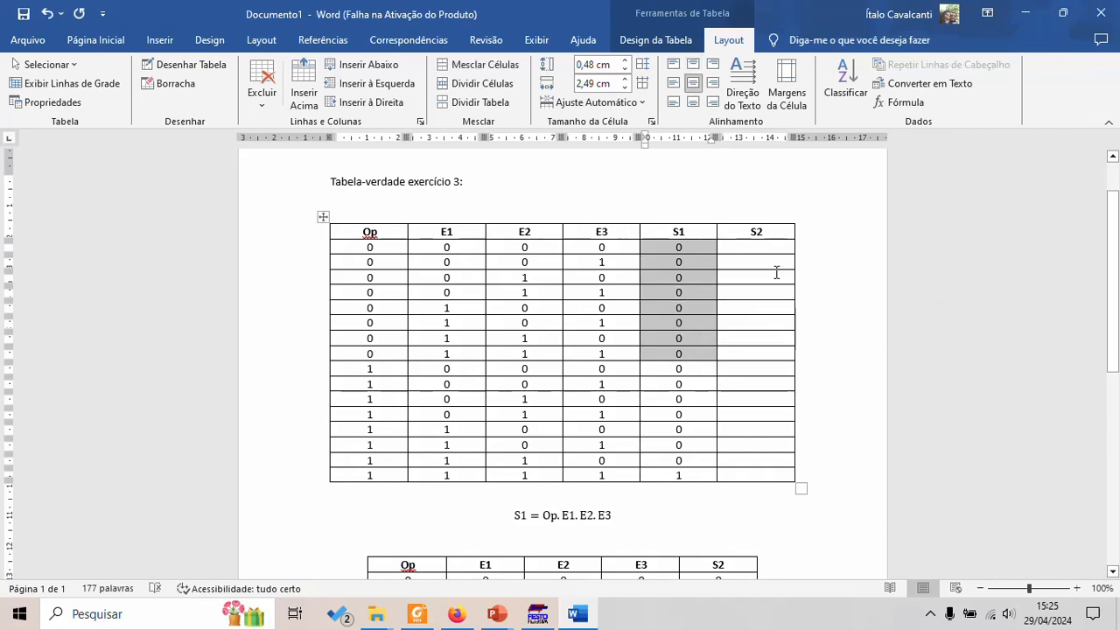
{"action": "left_click", "coordinate": [758, 246]}
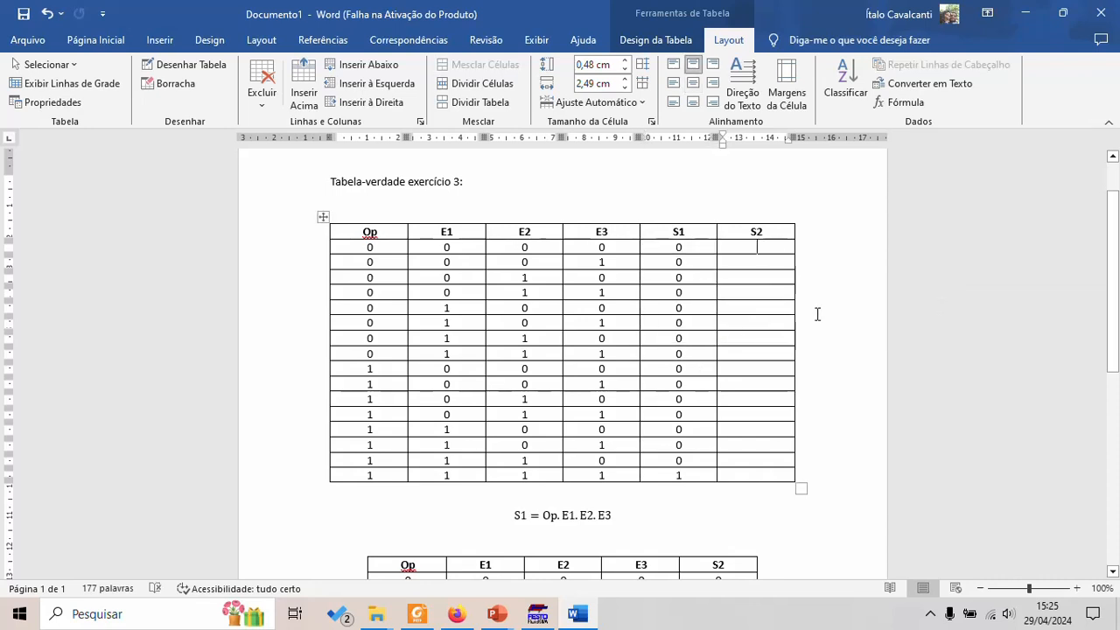
{"action": "key", "text": "ctrl+v"}
Step: Fill the remaining S2 cells of the first truth table with 1 for rows 1000 to 1110 and 0 for row 1111
{"action": "left_click", "coordinate": [768, 374]}
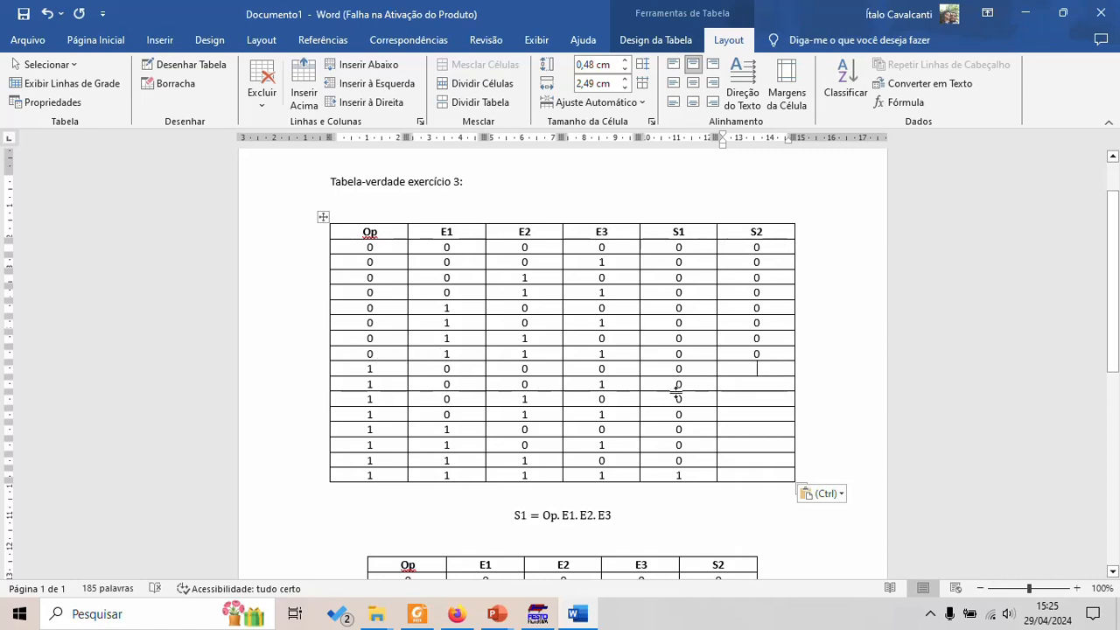
{"action": "type", "text": "11"}
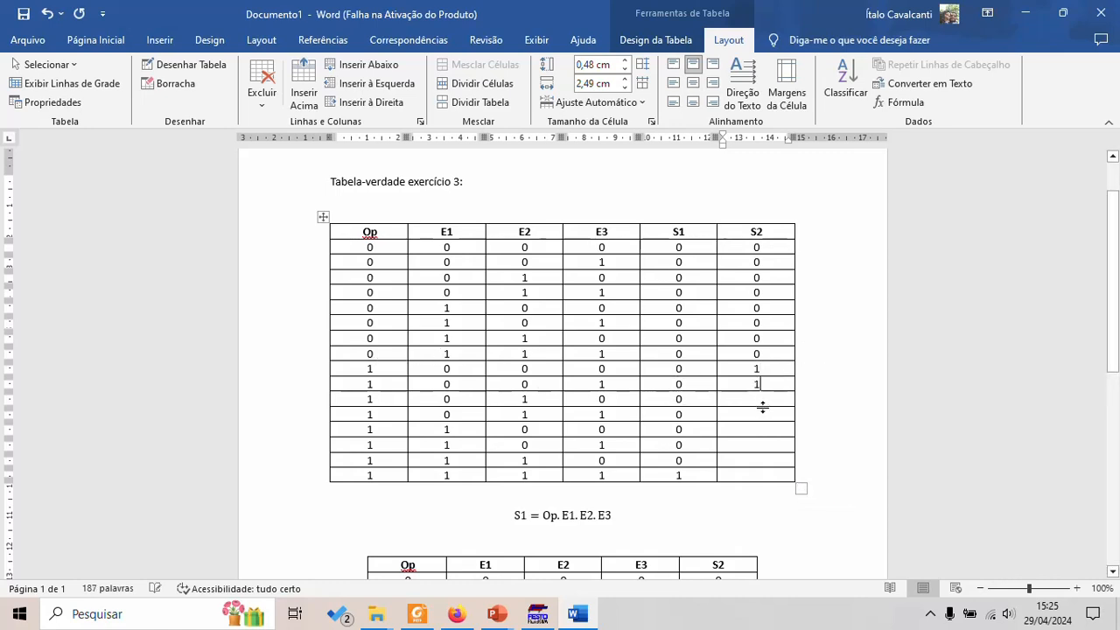
{"action": "left_click", "coordinate": [763, 401]}
{"action": "type", "text": "1"}
{"action": "left_click", "coordinate": [764, 415]}
{"action": "type", "text": "1"}
{"action": "left_click", "coordinate": [765, 430]}
{"action": "type", "text": "1"}
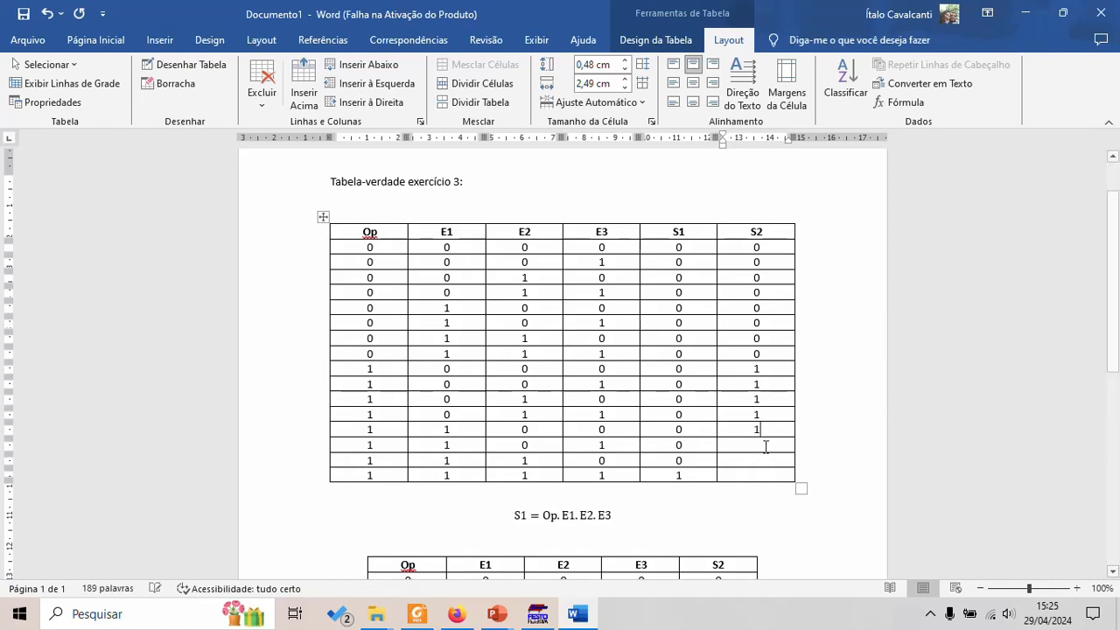
{"action": "left_click", "coordinate": [765, 446]}
{"action": "type", "text": "1"}
{"action": "left_click", "coordinate": [765, 462]}
{"action": "type", "text": "1"}
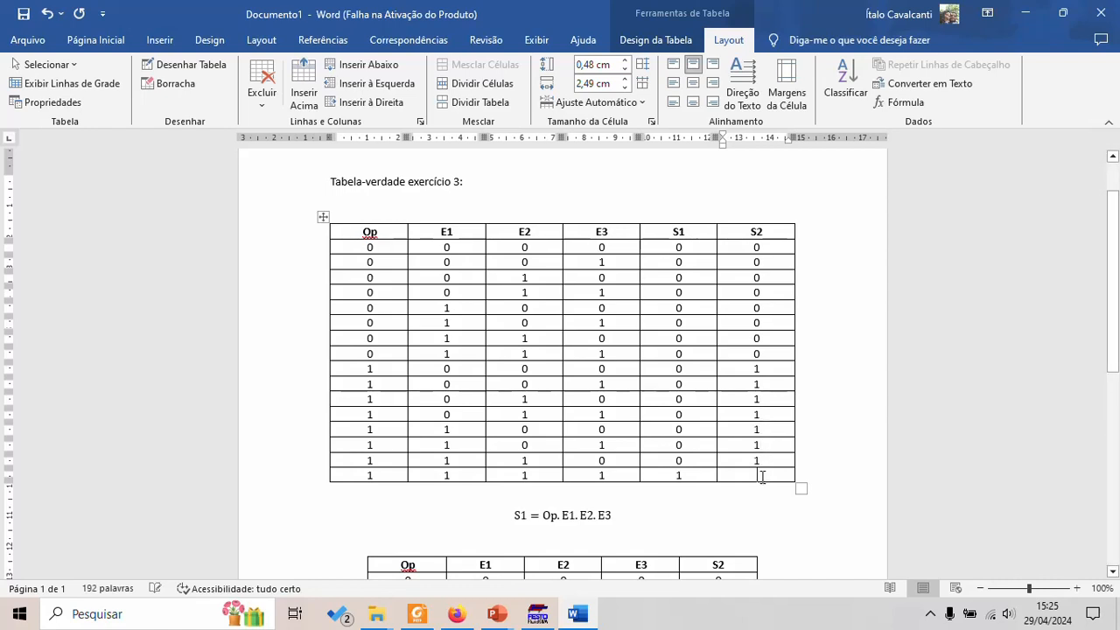
{"action": "left_click", "coordinate": [763, 478]}
{"action": "type", "text": "0"}
Step: Review the combined table's last row and compare its S1 and S2 columns with the separate S2 table and the equations
{"action": "left_click", "coordinate": [364, 475]}
{"action": "left_click_drag", "start_coordinate": [437, 477], "coordinate": [630, 483]}
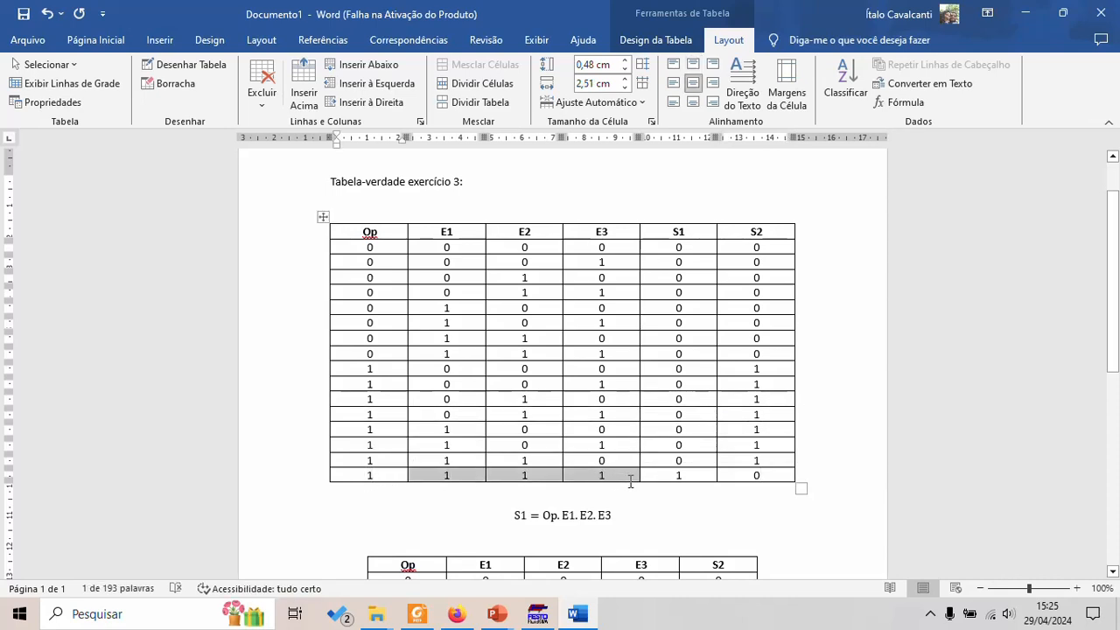
{"action": "left_click_drag", "start_coordinate": [775, 476], "coordinate": [754, 476]}
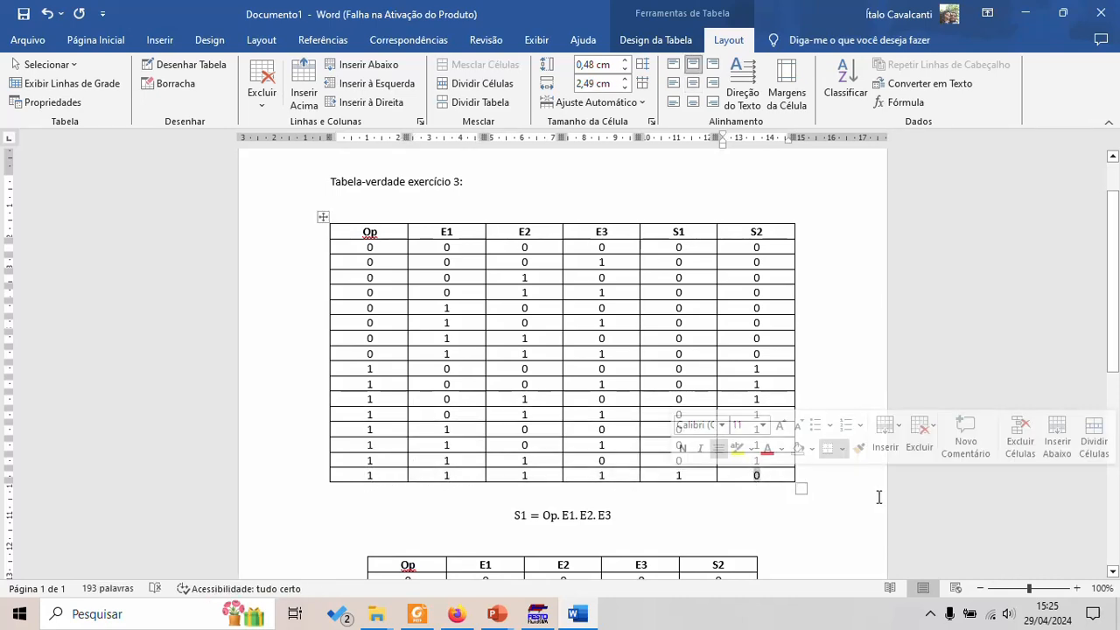
{"action": "left_click", "coordinate": [768, 473]}
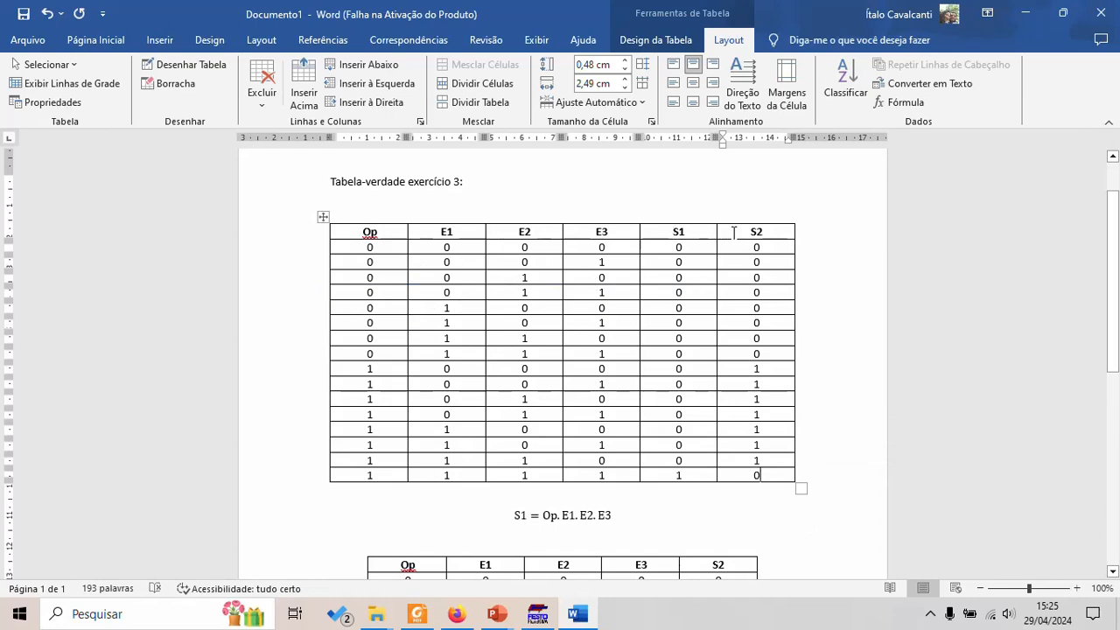
{"action": "scroll", "coordinate": [626, 488], "scroll_direction": "down", "scroll_amount": 4}
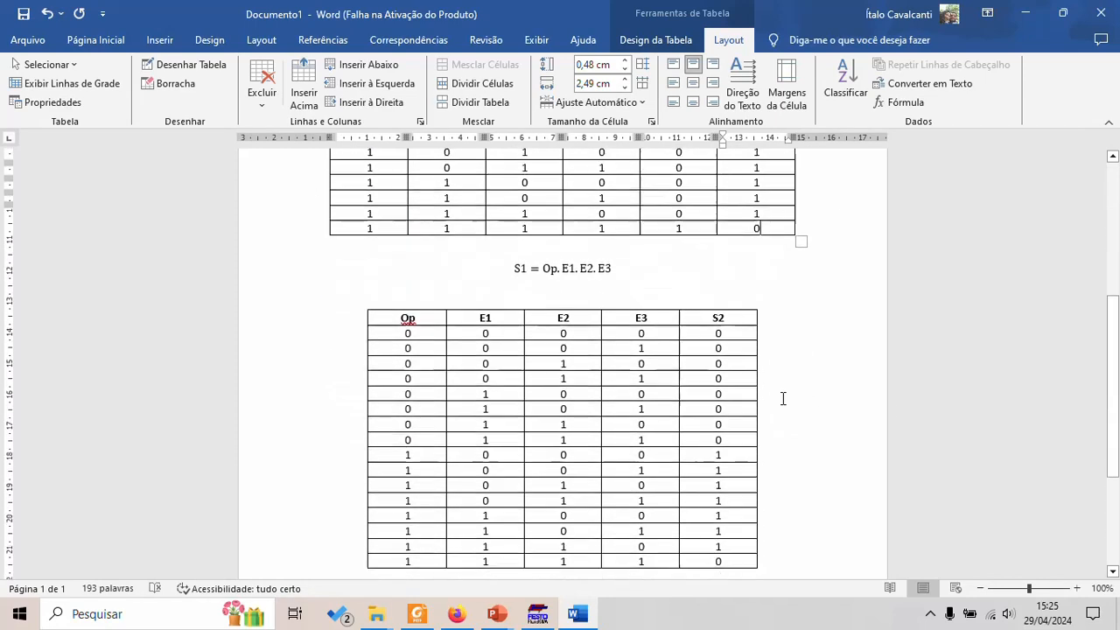
{"action": "scroll", "coordinate": [626, 468], "scroll_direction": "down", "scroll_amount": 4}
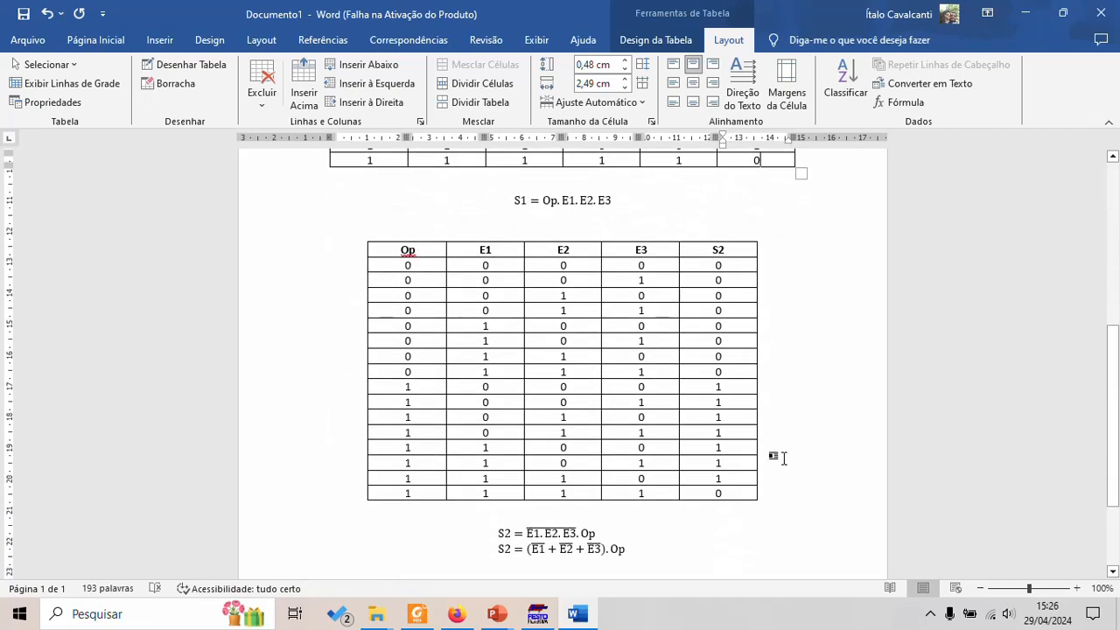
{"action": "scroll", "coordinate": [905, 295], "scroll_direction": "up", "scroll_amount": 6}
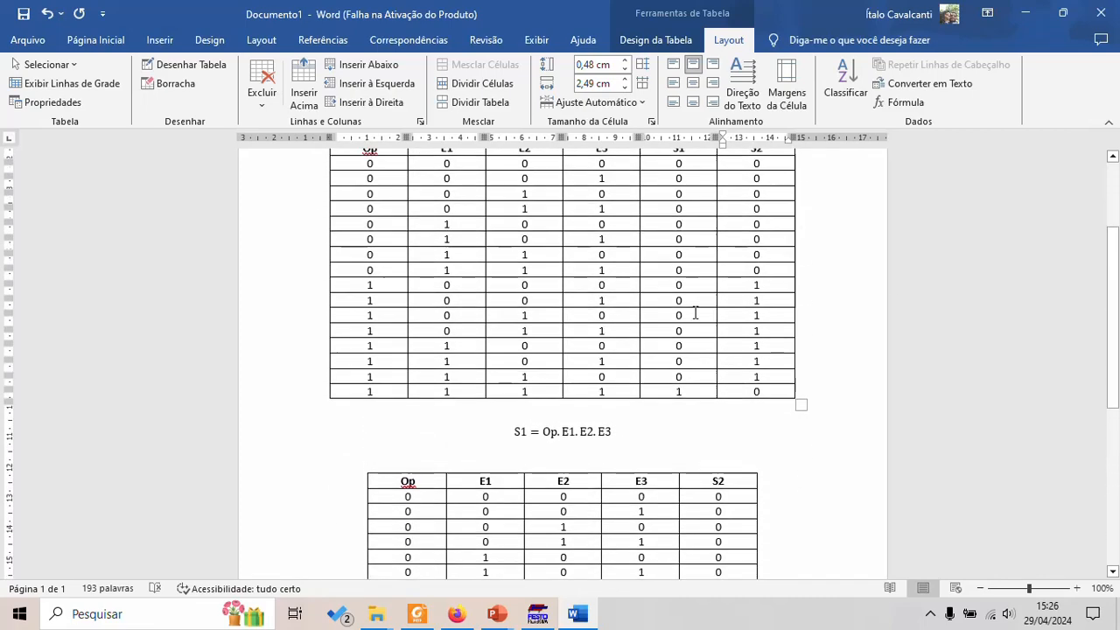
{"action": "scroll", "coordinate": [780, 394], "scroll_direction": "down", "scroll_amount": 5}
{"action": "scroll", "coordinate": [785, 462], "scroll_direction": "up", "scroll_amount": 9}
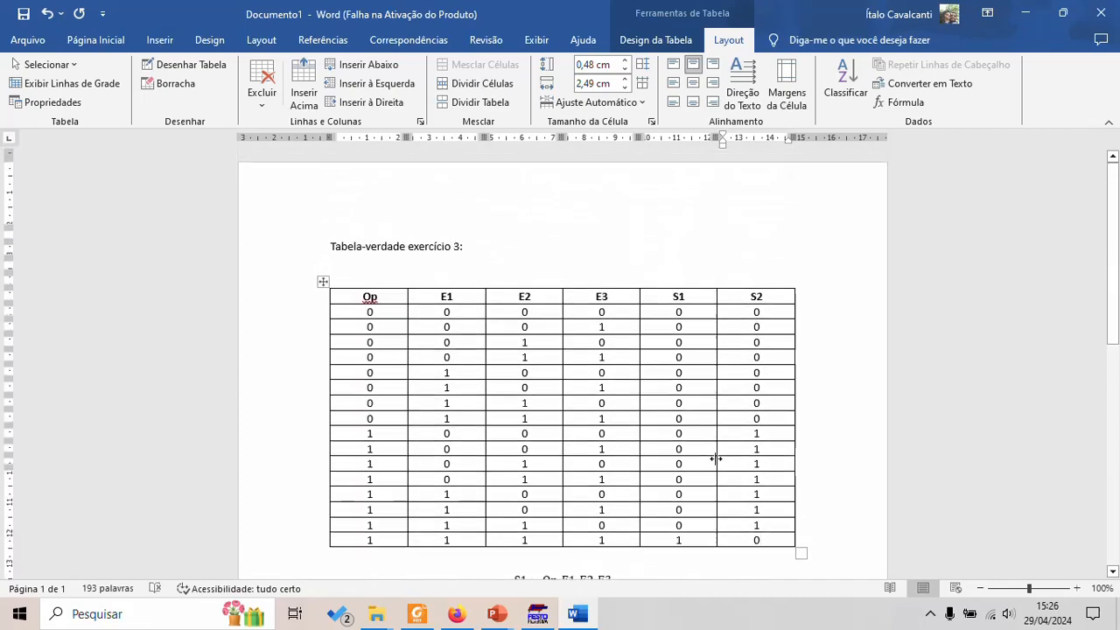
{"action": "scroll", "coordinate": [716, 458], "scroll_direction": "down", "scroll_amount": 5}
{"action": "scroll", "coordinate": [716, 458], "scroll_direction": "down", "scroll_amount": 4}
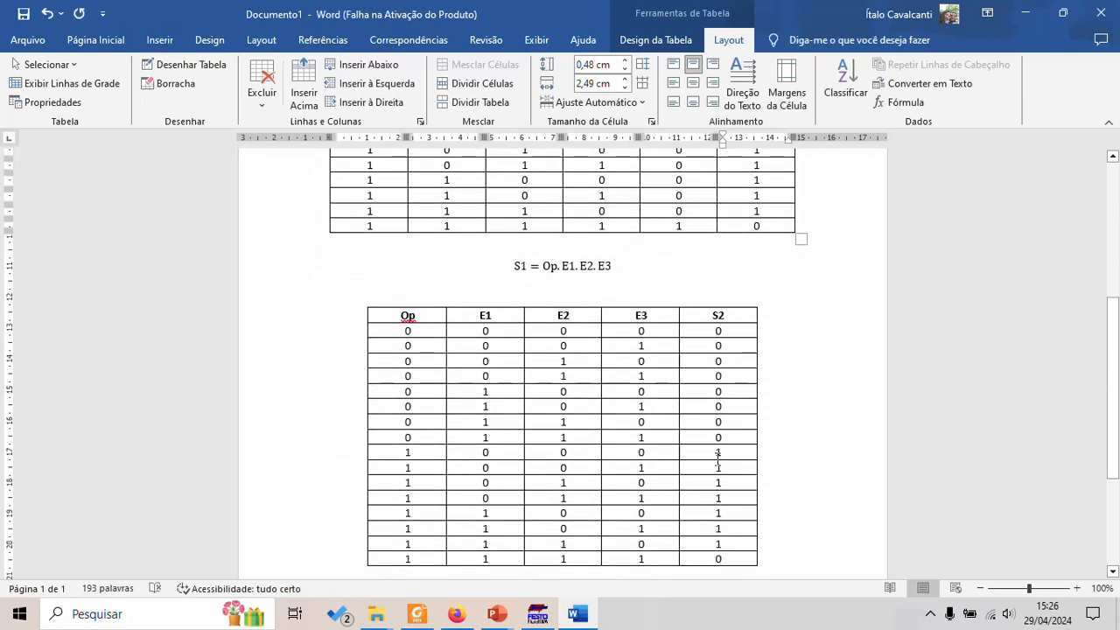
{"action": "scroll", "coordinate": [717, 455], "scroll_direction": "down", "scroll_amount": 2}
{"action": "scroll", "coordinate": [717, 455], "scroll_direction": "up", "scroll_amount": 2}
Step: Switch to FluidSIM-P and create a new blank circuit drawing
{"action": "left_click", "coordinate": [539, 616]}
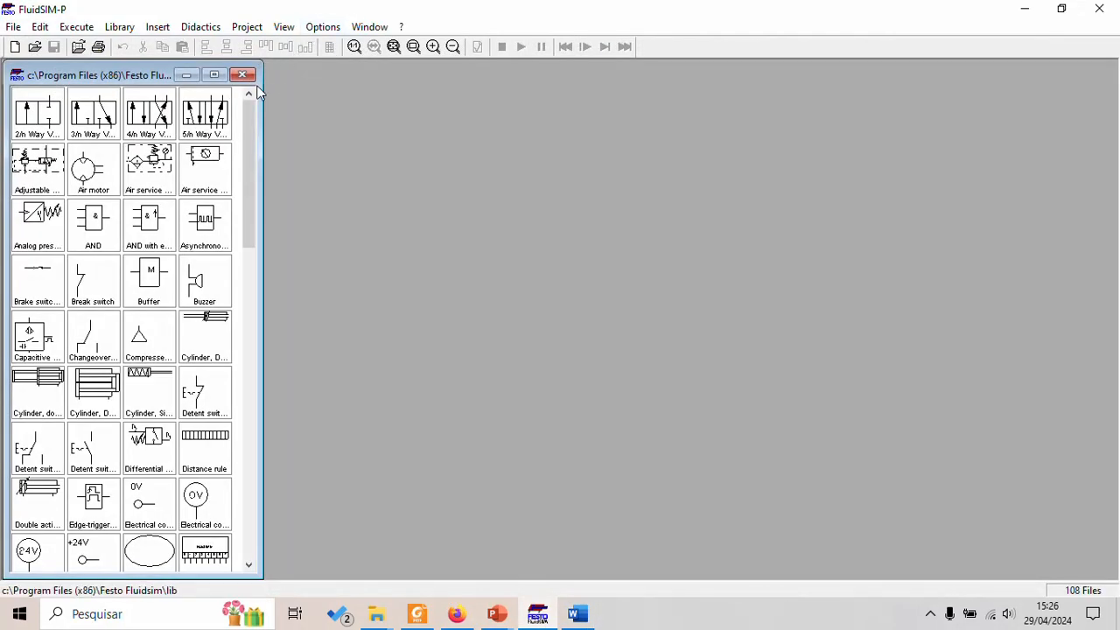
{"action": "left_click", "coordinate": [14, 48]}
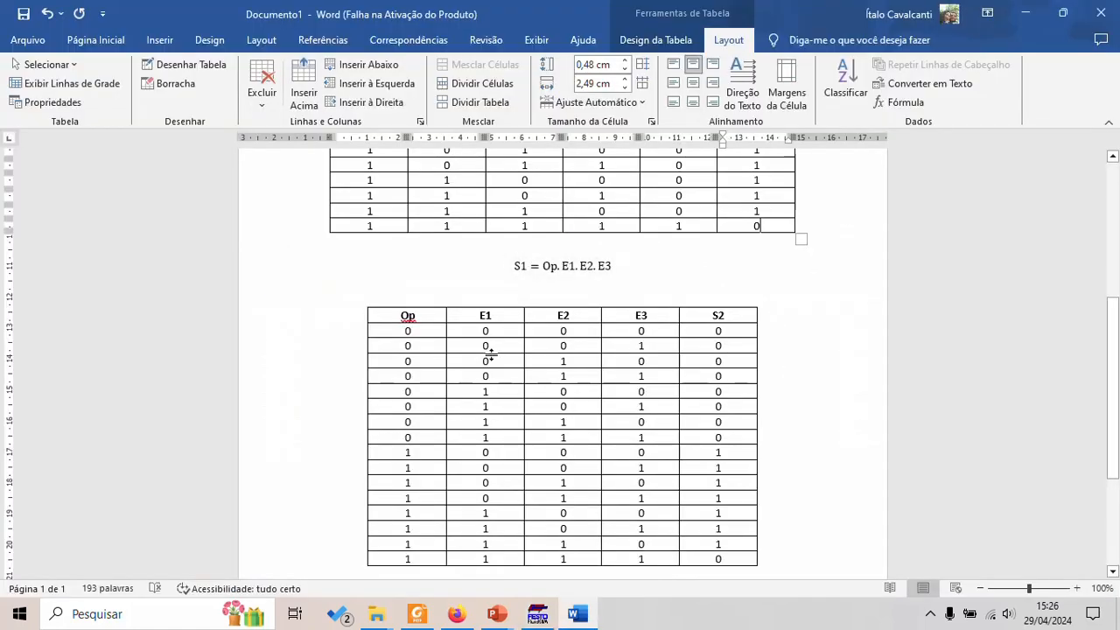
{"action": "left_click", "coordinate": [537, 615]}
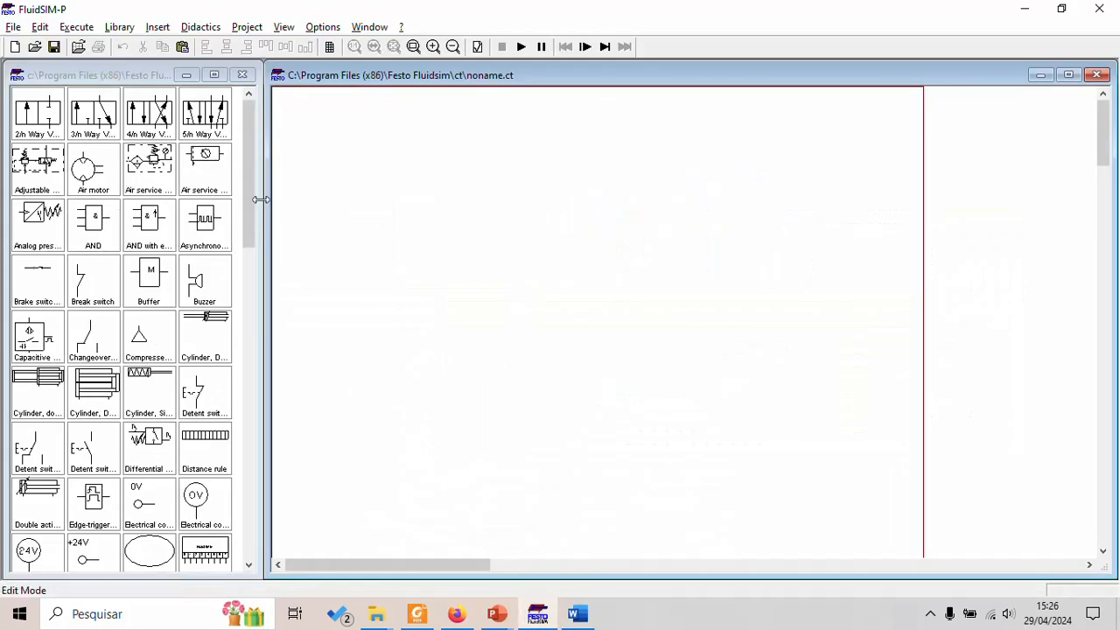
Step: Place four digital Input components from the component library one below another along the drawing's left side
{"action": "left_click_drag", "start_coordinate": [251, 195], "coordinate": [250, 297]}
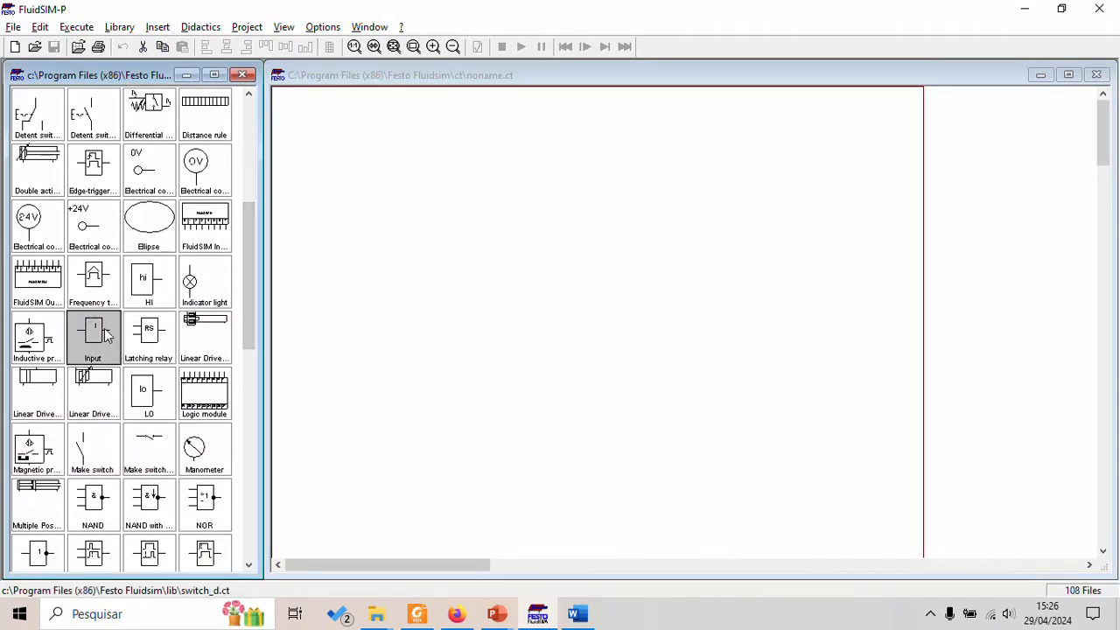
{"action": "left_click", "coordinate": [328, 185]}
{"action": "left_click_drag", "start_coordinate": [93, 330], "coordinate": [333, 153]}
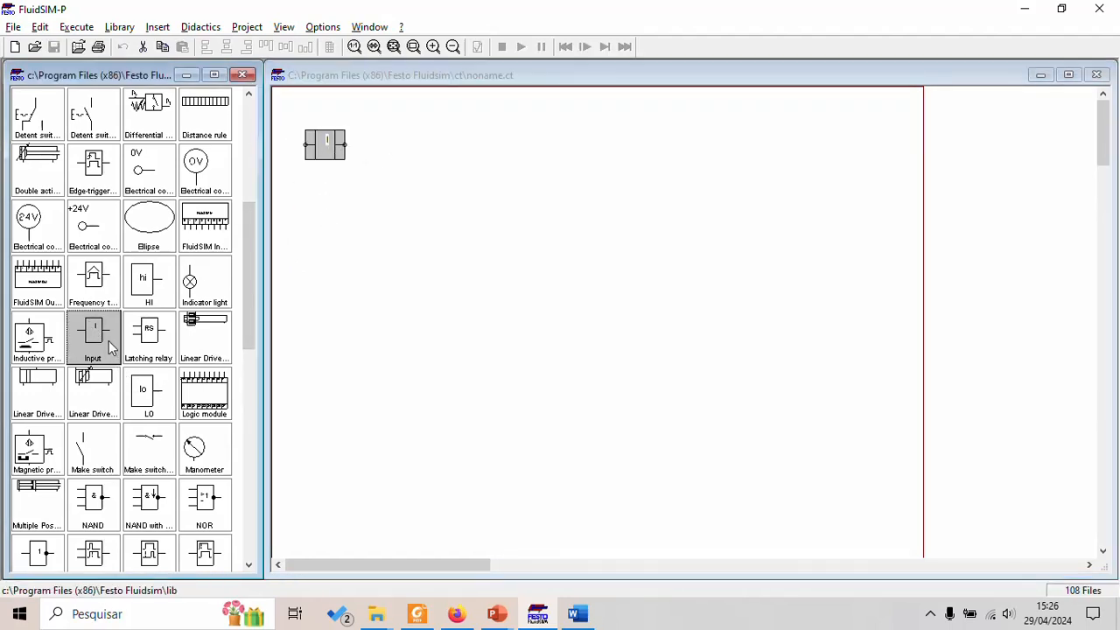
{"action": "left_click_drag", "start_coordinate": [111, 348], "coordinate": [332, 276]}
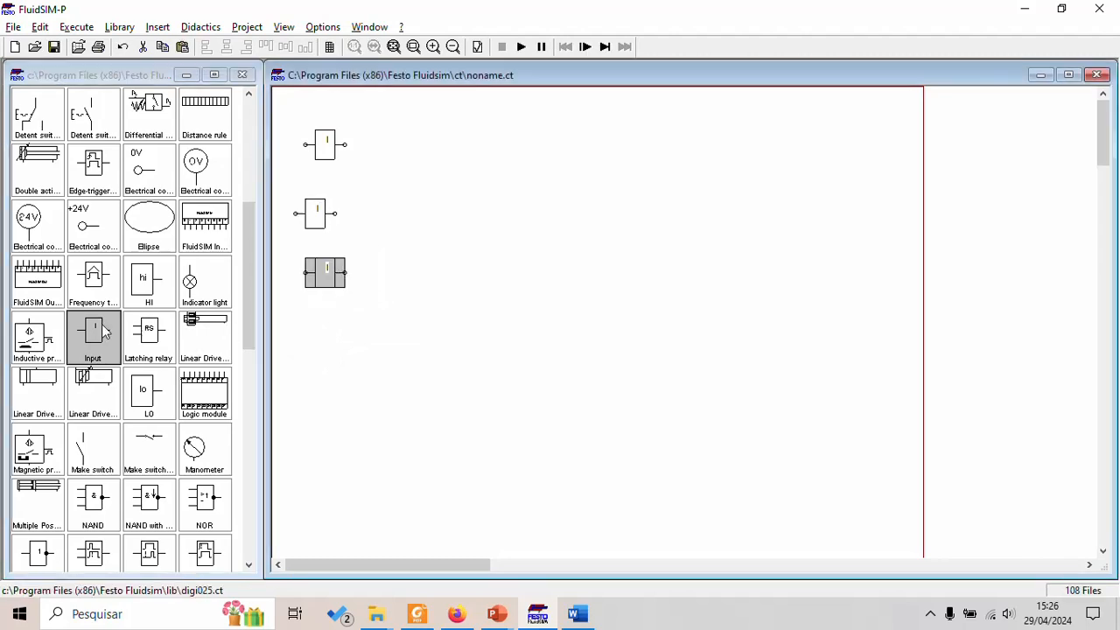
{"action": "left_click_drag", "start_coordinate": [103, 331], "coordinate": [332, 341]}
{"action": "double_click", "coordinate": [332, 157]}
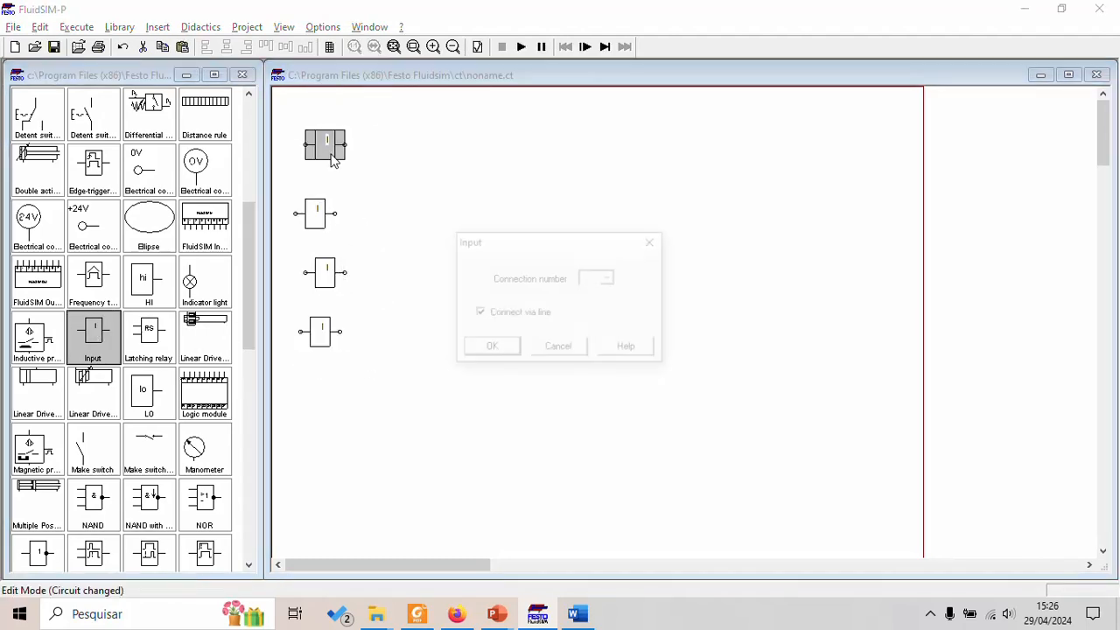
{"action": "left_click", "coordinate": [649, 242]}
Step: Align the lower three Input components beneath the first one in an evenly spaced vertical column
{"action": "left_click", "coordinate": [319, 217]}
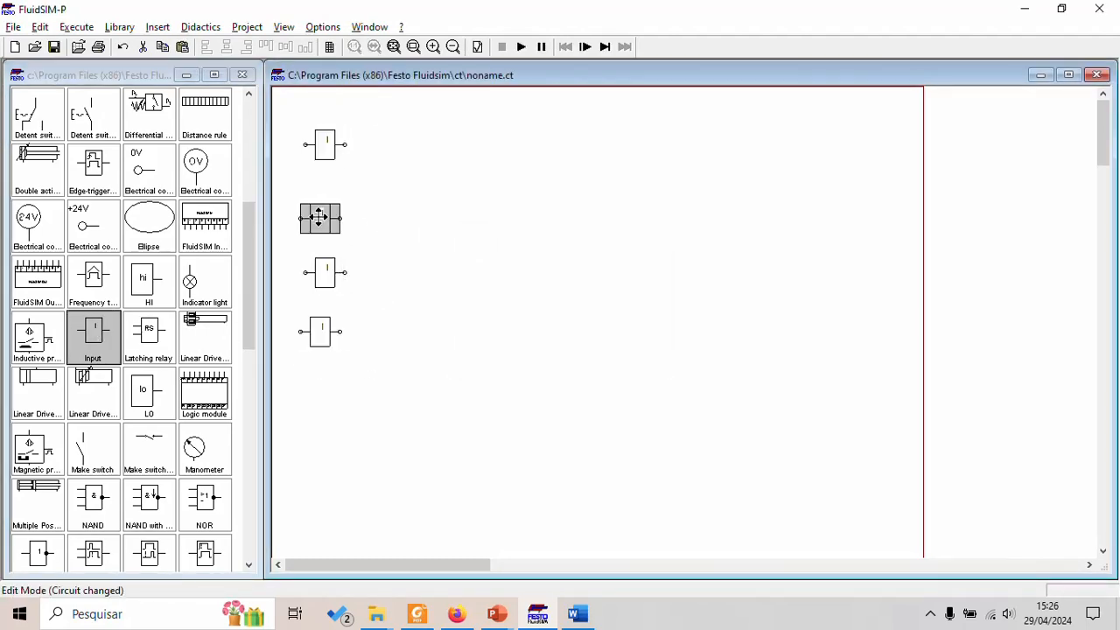
{"action": "left_click_drag", "start_coordinate": [320, 217], "coordinate": [330, 213]}
{"action": "left_click_drag", "start_coordinate": [331, 267], "coordinate": [338, 271]}
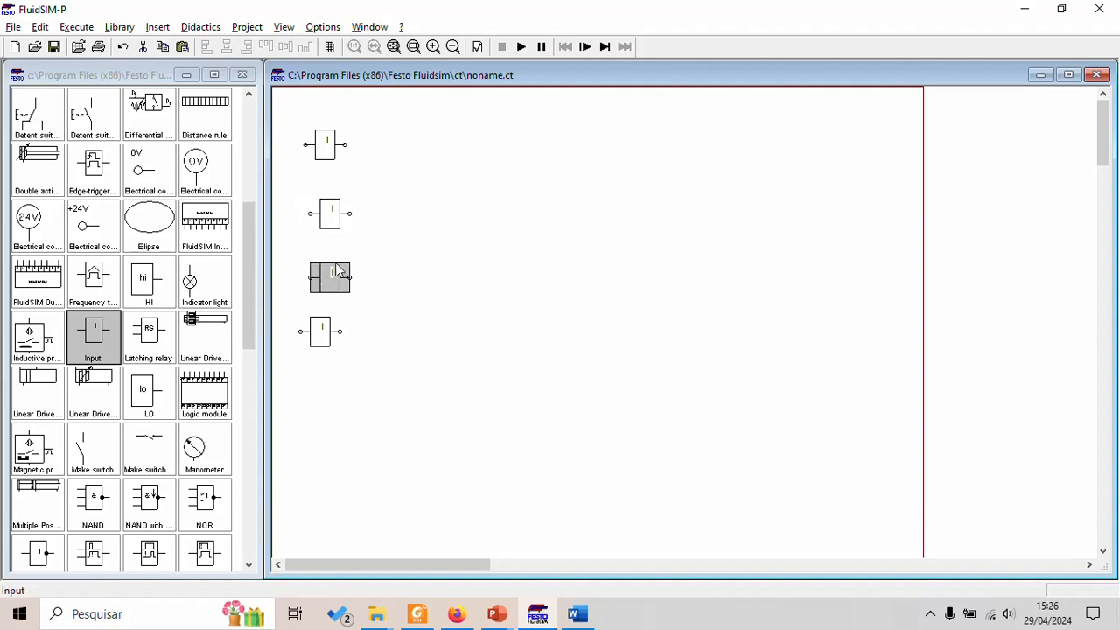
{"action": "left_click_drag", "start_coordinate": [329, 216], "coordinate": [324, 216]}
{"action": "mouse_move", "coordinate": [322, 265]}
{"action": "left_mouse_down"}
{"action": "mouse_move", "coordinate": [324, 284]}
{"action": "mouse_move", "coordinate": [315, 277]}
{"action": "left_mouse_up"}
{"action": "left_click_drag", "start_coordinate": [321, 327], "coordinate": [325, 341]}
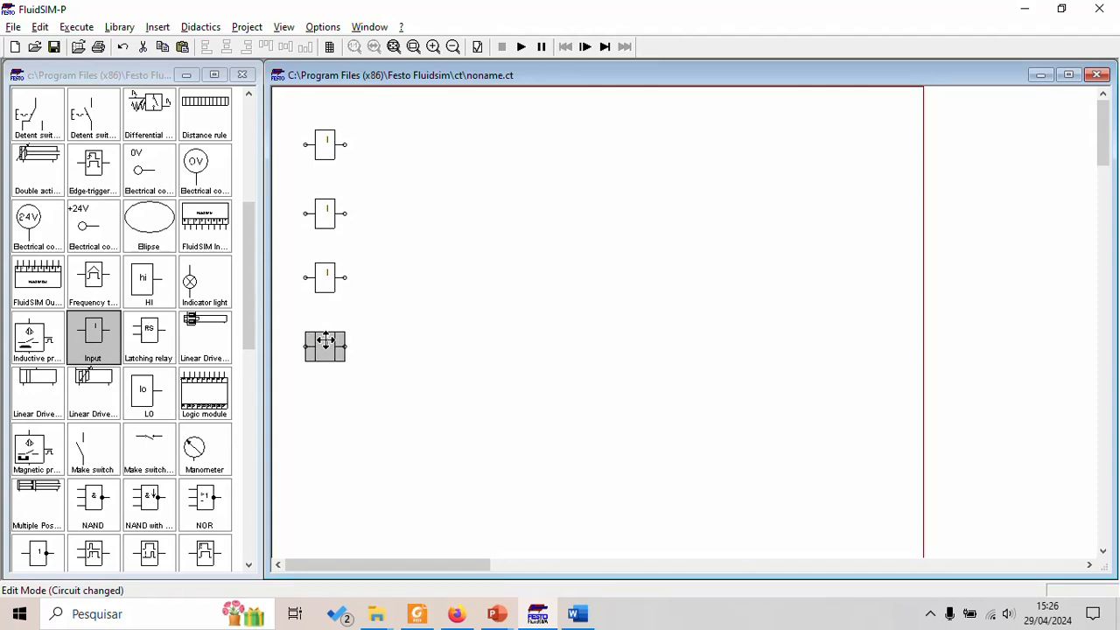
{"action": "left_click", "coordinate": [423, 354]}
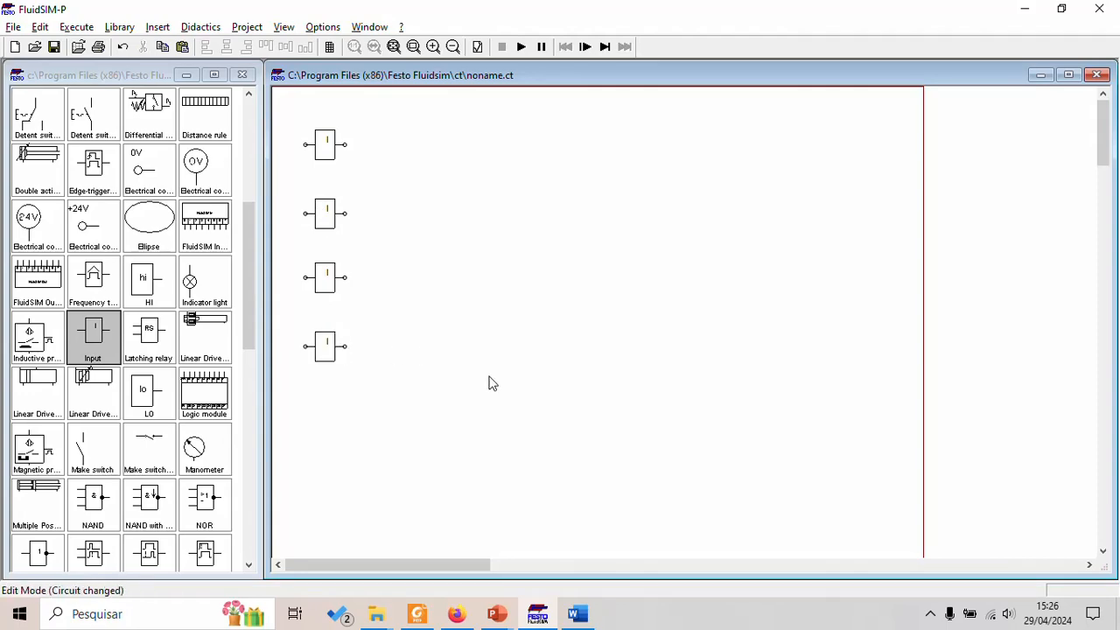
Step: Place a Text component above the first Input and set its text to Op
{"action": "left_click_drag", "start_coordinate": [243, 320], "coordinate": [234, 523]}
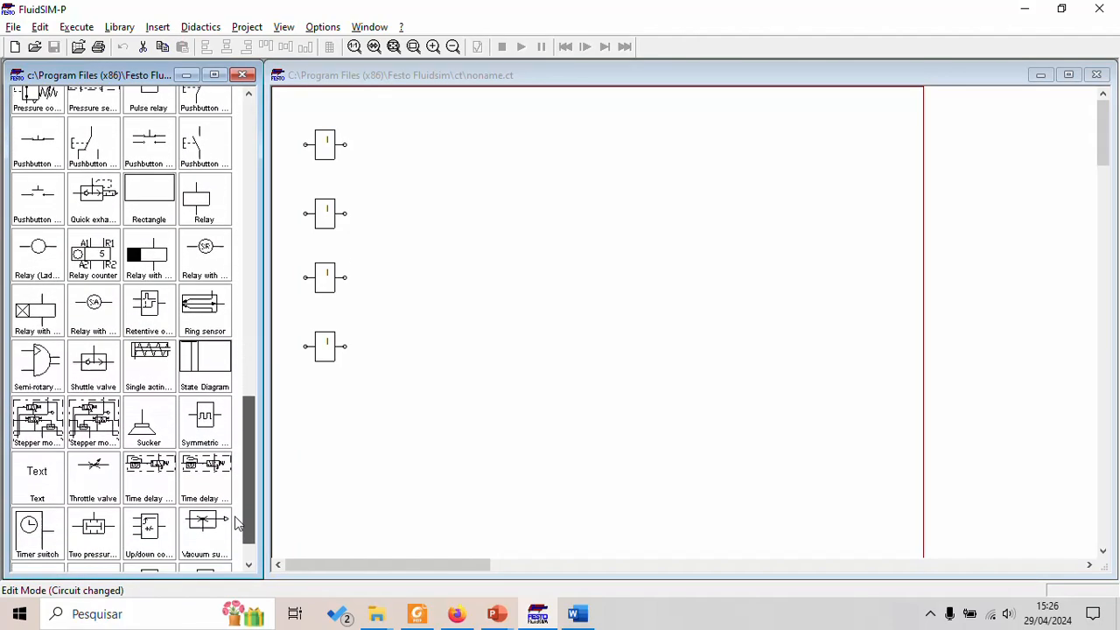
{"action": "left_click_drag", "start_coordinate": [44, 479], "coordinate": [321, 105]}
{"action": "double_click", "coordinate": [321, 108]}
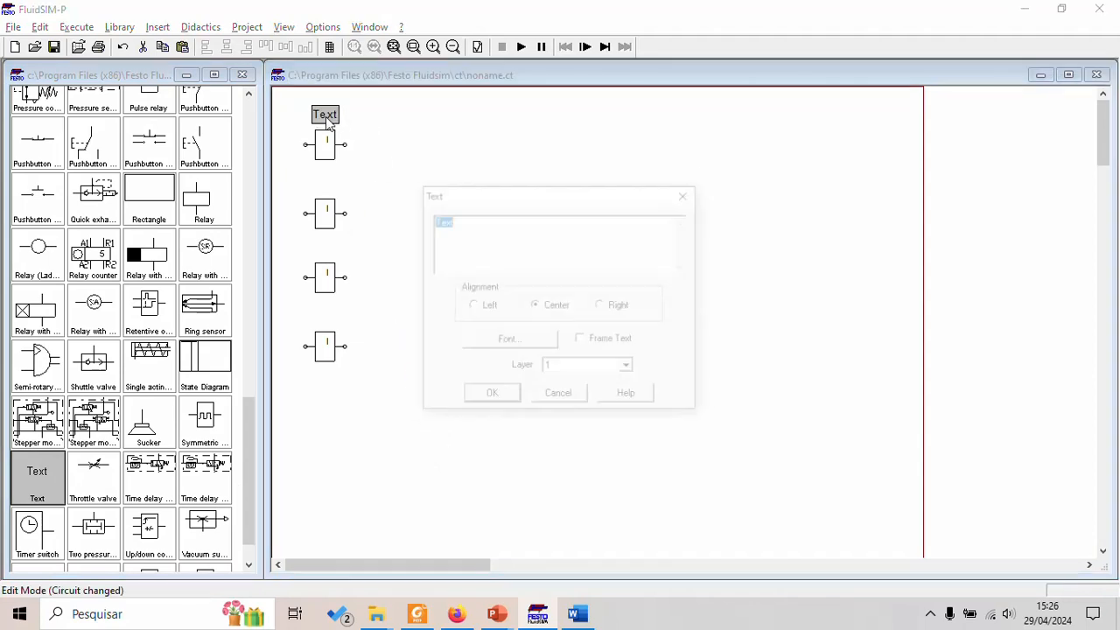
{"action": "type", "text": "aP"}
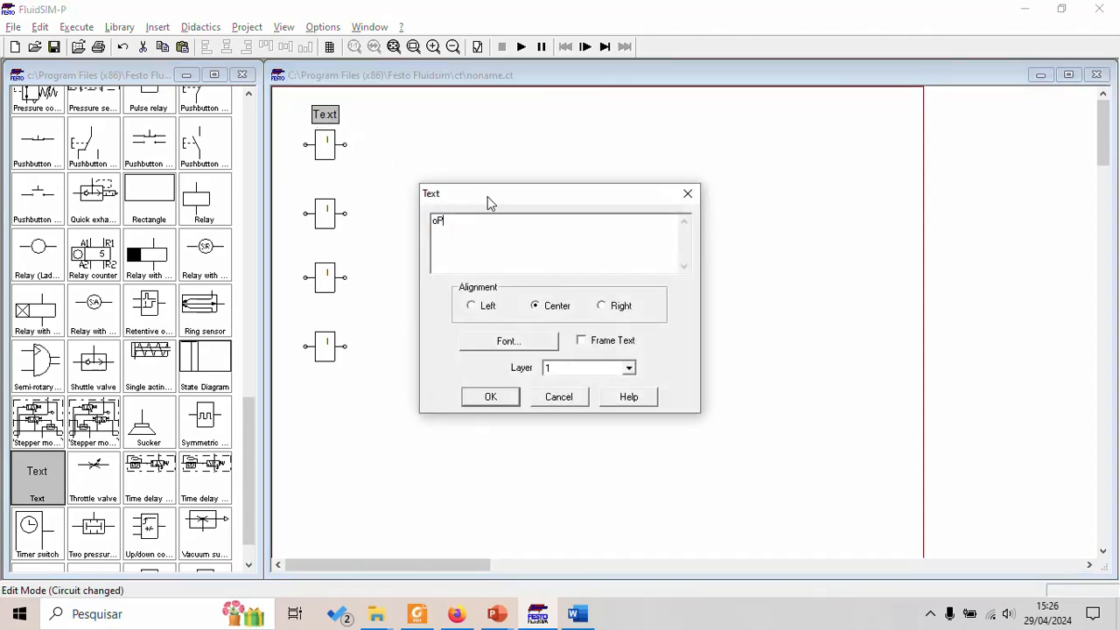
{"action": "key", "text": "BackSpace"}
{"action": "key", "text": "BackSpace"}
{"action": "type", "text": "0p"}
{"action": "left_click", "coordinate": [490, 398]}
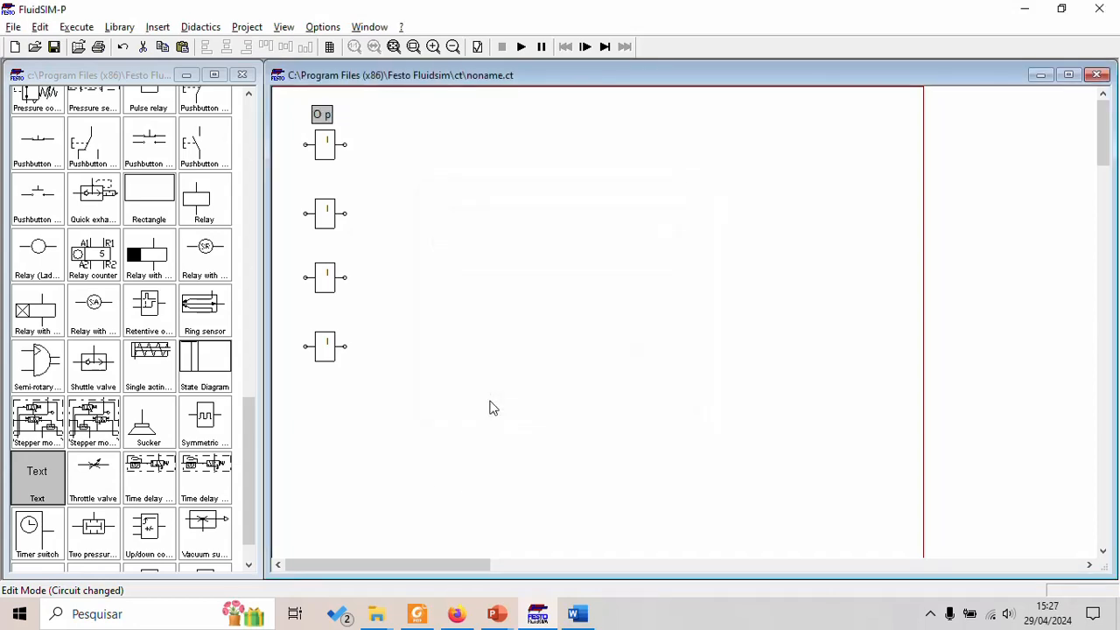
Step: Paste a copy of the text label above the second Input and change it to E1
{"action": "key", "text": "ctrl+v"}
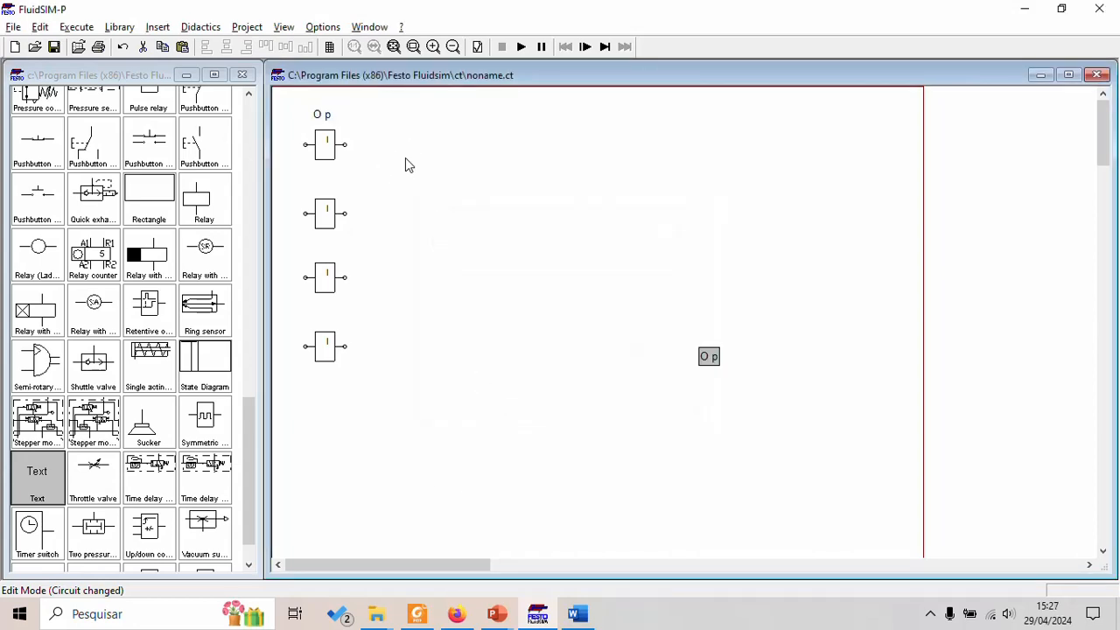
{"action": "left_click_drag", "start_coordinate": [708, 356], "coordinate": [326, 185]}
{"action": "double_click", "coordinate": [326, 183]}
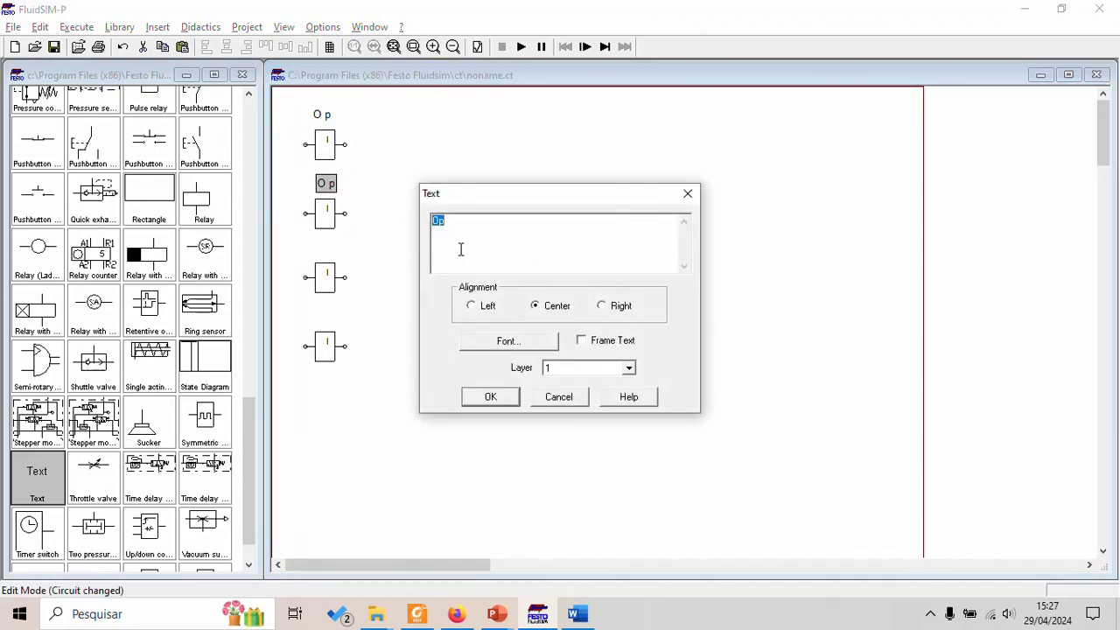
{"action": "left_click", "coordinate": [492, 397]}
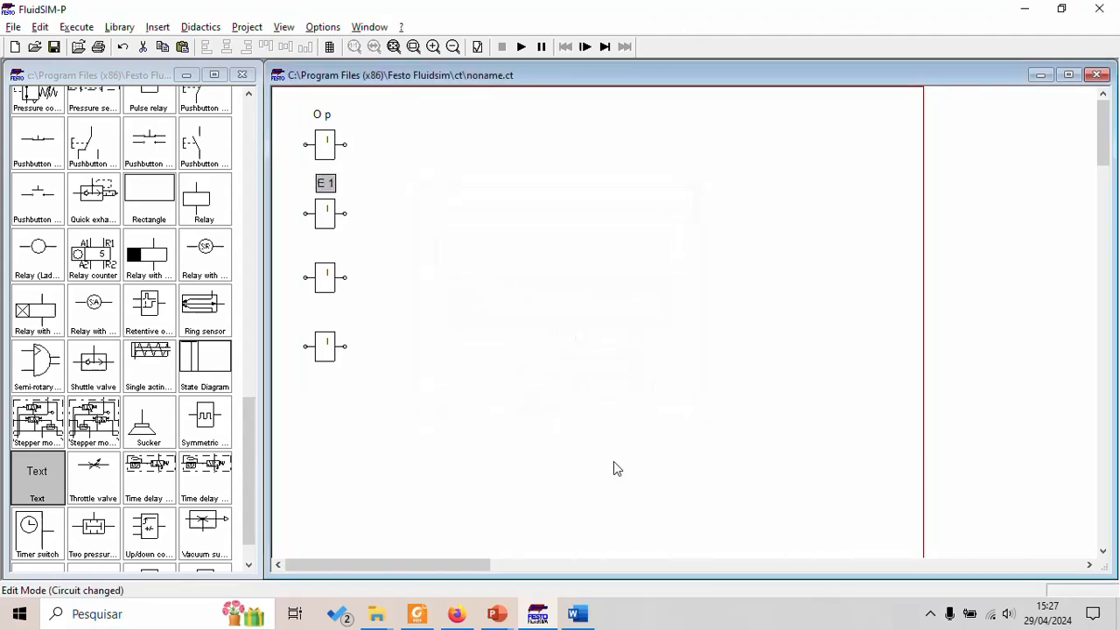
Step: Paste another label copy above the third Input and change its text to E2
{"action": "key", "text": "ctrl+v"}
{"action": "left_click_drag", "start_coordinate": [707, 356], "coordinate": [327, 250]}
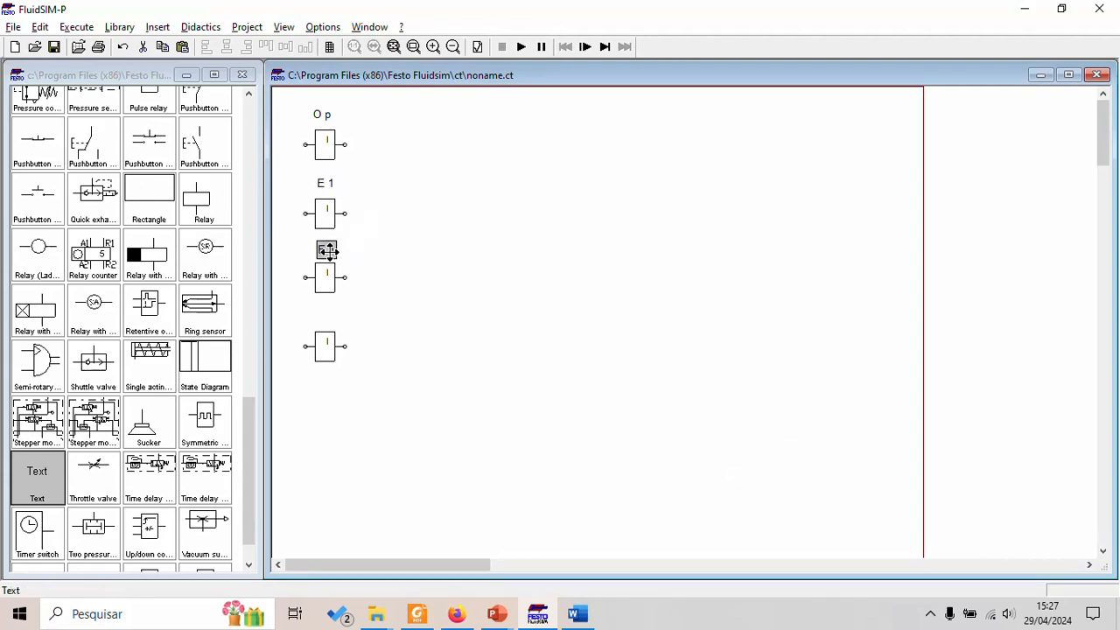
{"action": "double_click", "coordinate": [326, 250]}
{"action": "type", "text": "E"}
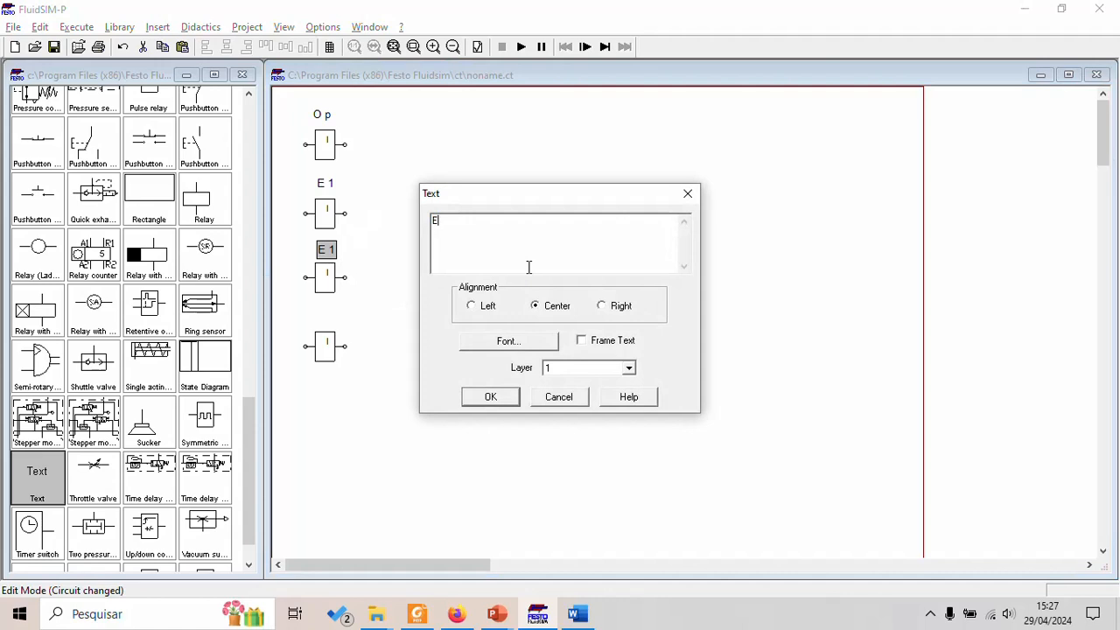
{"action": "type", "text": " 2"}
{"action": "key", "text": "Return"}
Step: Paste a copy of the text label above the fourth Input and change its text to E3
{"action": "key", "text": "ctrl+v"}
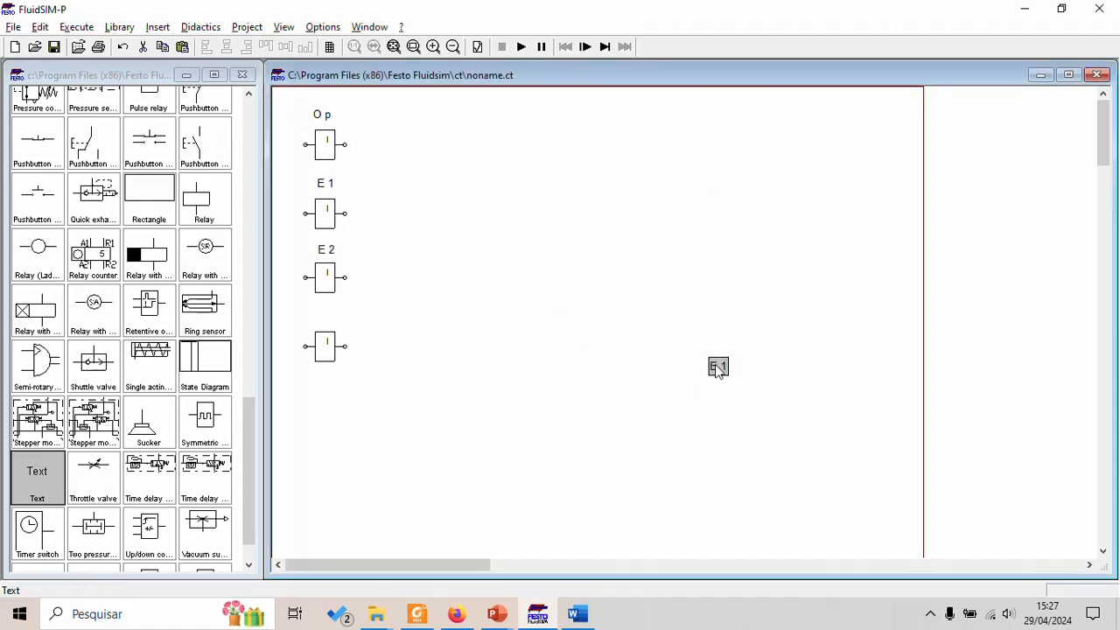
{"action": "left_click_drag", "start_coordinate": [718, 364], "coordinate": [323, 318]}
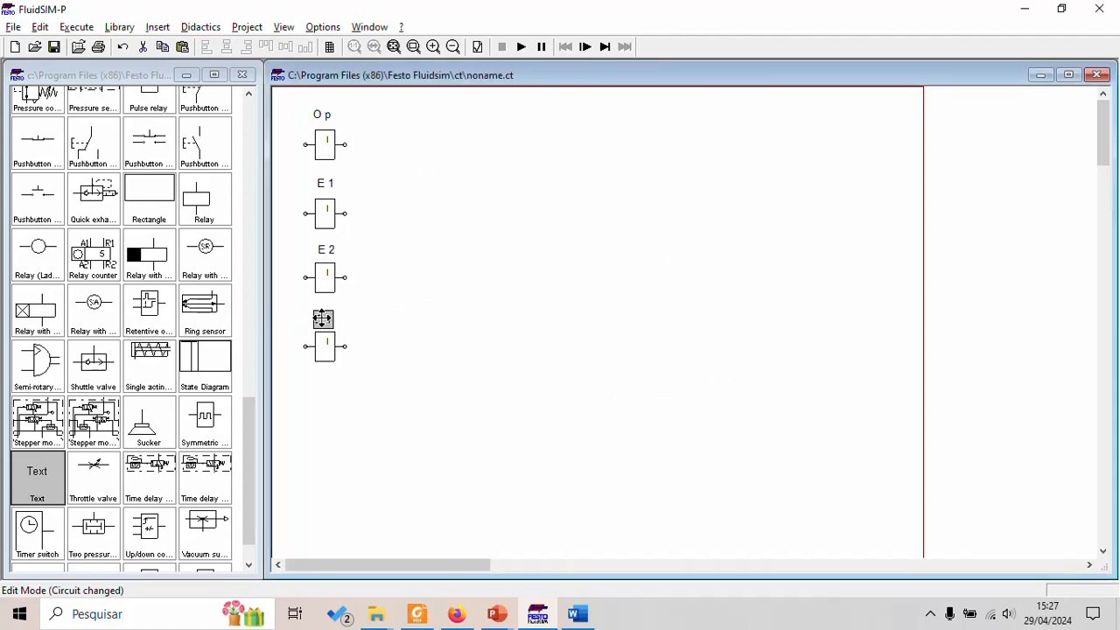
{"action": "double_click", "coordinate": [324, 318]}
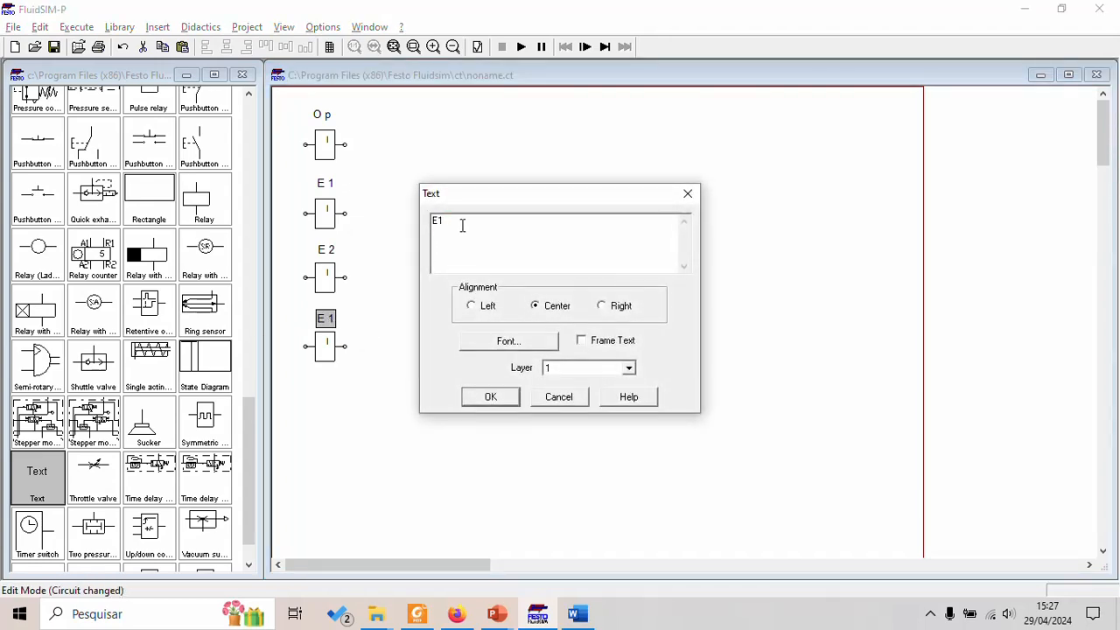
{"action": "key", "text": "Return"}
{"action": "left_click", "coordinate": [686, 338]}
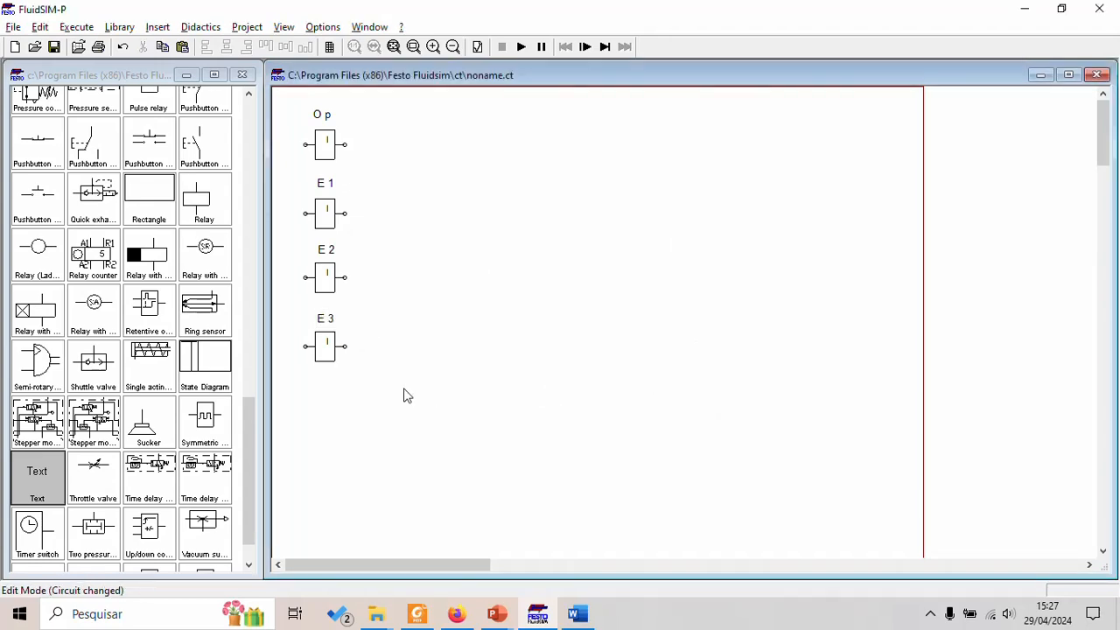
Step: Check the S1 equation in Word and place an Output component to the right of the input column in FluidSIM-P
{"action": "key", "text": "alt+Tab"}
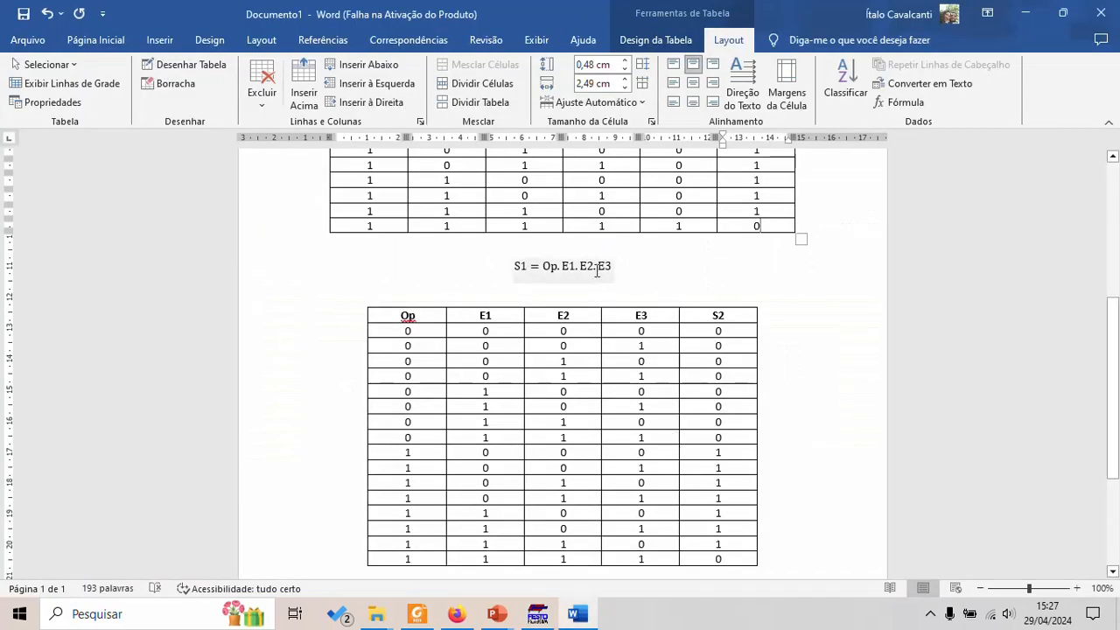
{"action": "left_click", "coordinate": [528, 264]}
{"action": "key", "text": "alt+Tab"}
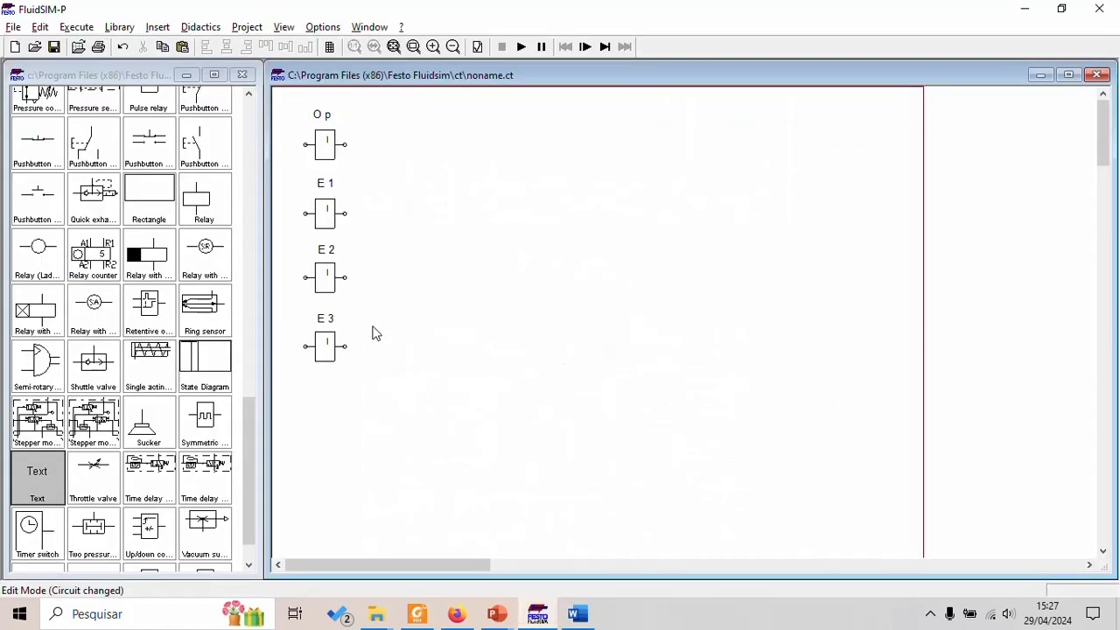
{"action": "left_click_drag", "start_coordinate": [243, 423], "coordinate": [247, 324]}
{"action": "left_click_drag", "start_coordinate": [196, 298], "coordinate": [577, 252]}
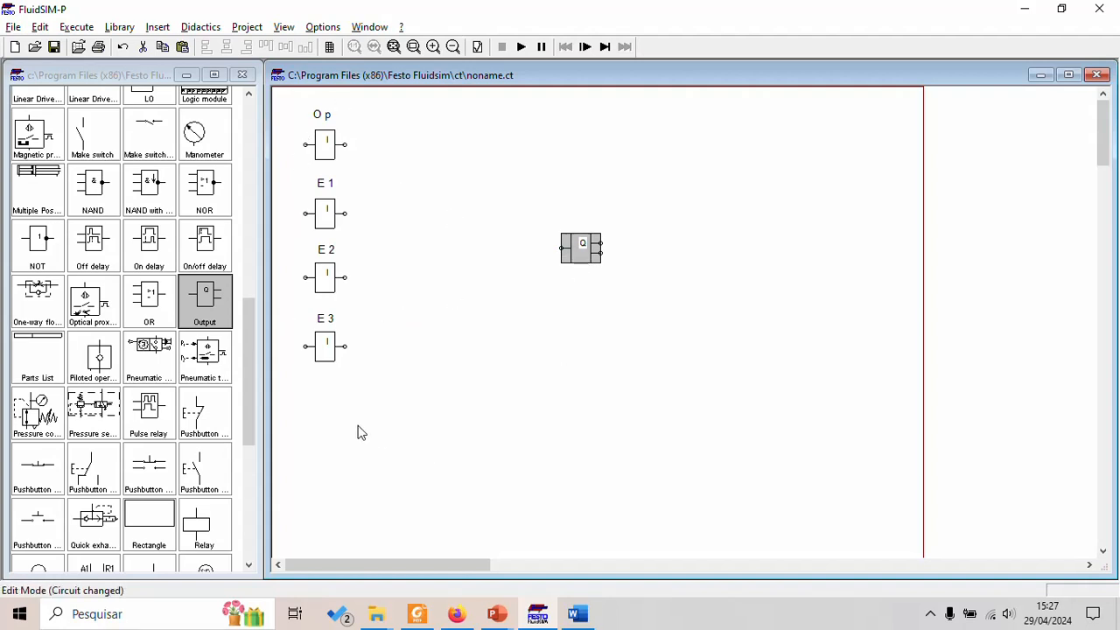
Step: Paste a copy of the text label above the Output component and change its text to S1
{"action": "key", "text": "ctrl+v"}
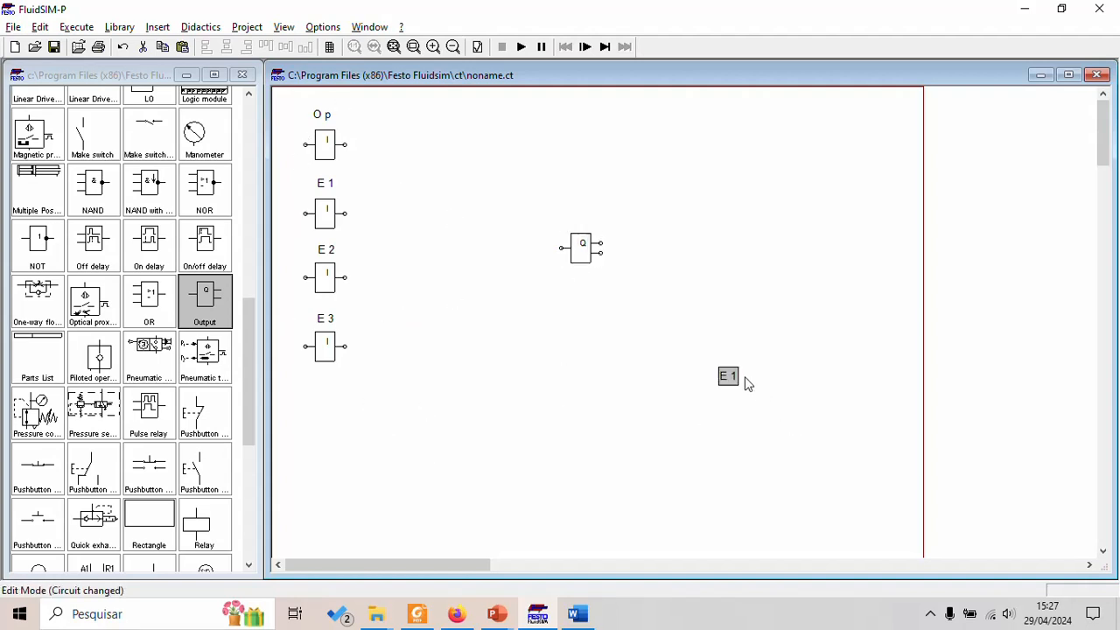
{"action": "left_click_drag", "start_coordinate": [731, 378], "coordinate": [585, 216]}
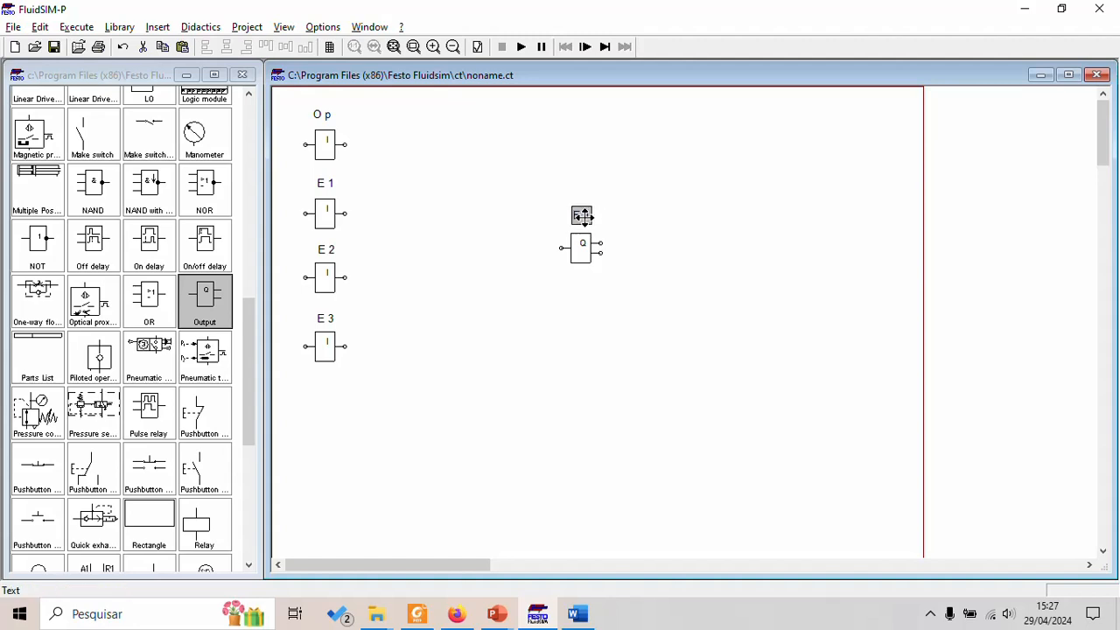
{"action": "double_click", "coordinate": [584, 216]}
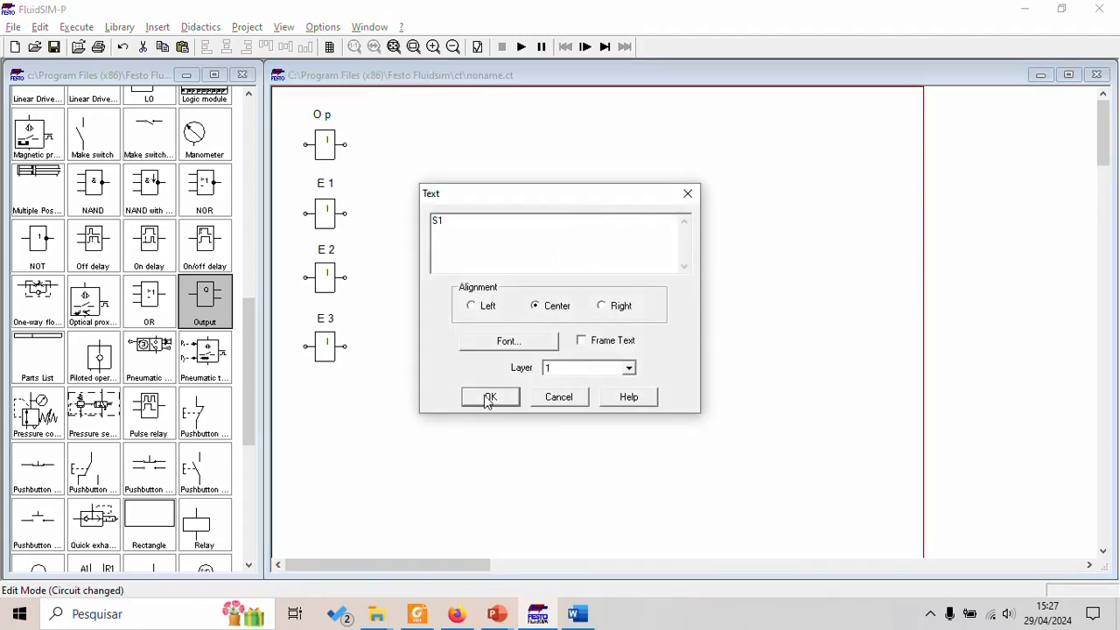
{"action": "type", "text": "S1"}
{"action": "left_click", "coordinate": [488, 397]}
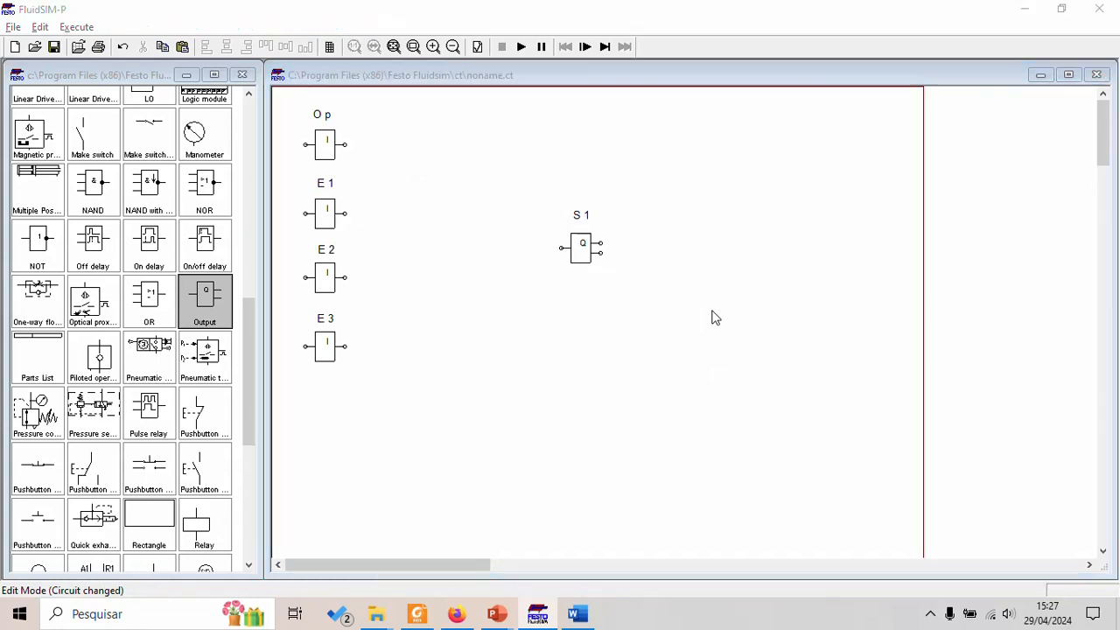
Step: Check the S1 equation's terms in Word and place an AND gate beside Input E2 in FluidSIM-P
{"action": "key", "text": "alt+Tab"}
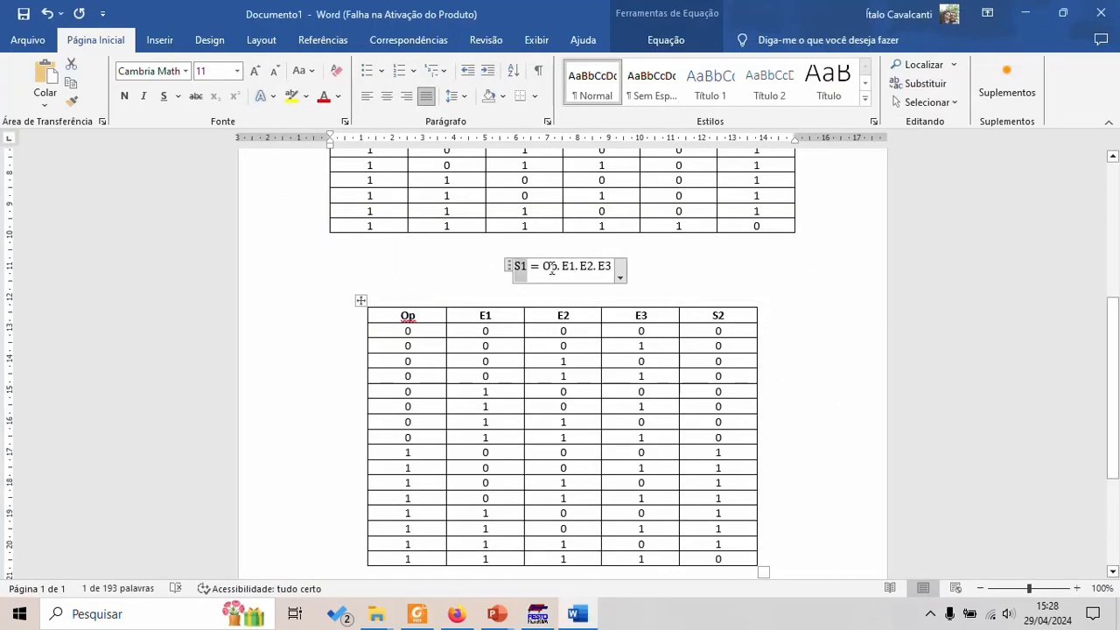
{"action": "left_click_drag", "start_coordinate": [544, 266], "coordinate": [611, 266]}
{"action": "key", "text": "alt+Tab"}
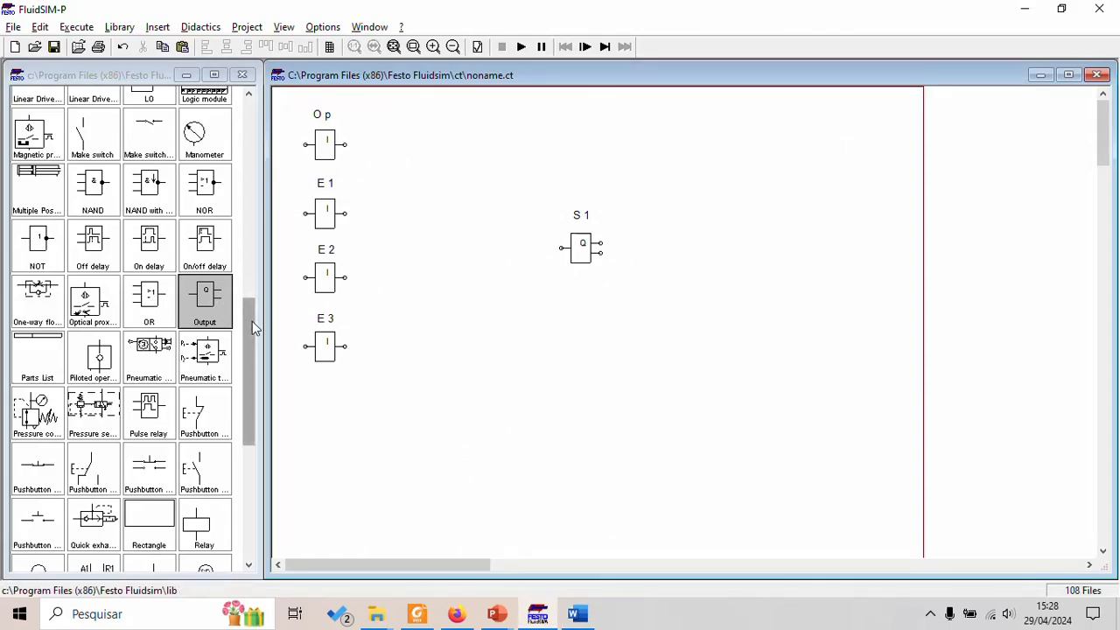
{"action": "left_click_drag", "start_coordinate": [252, 321], "coordinate": [264, 154]}
{"action": "left_click_drag", "start_coordinate": [112, 225], "coordinate": [444, 278]}
{"action": "left_click", "coordinate": [500, 344]}
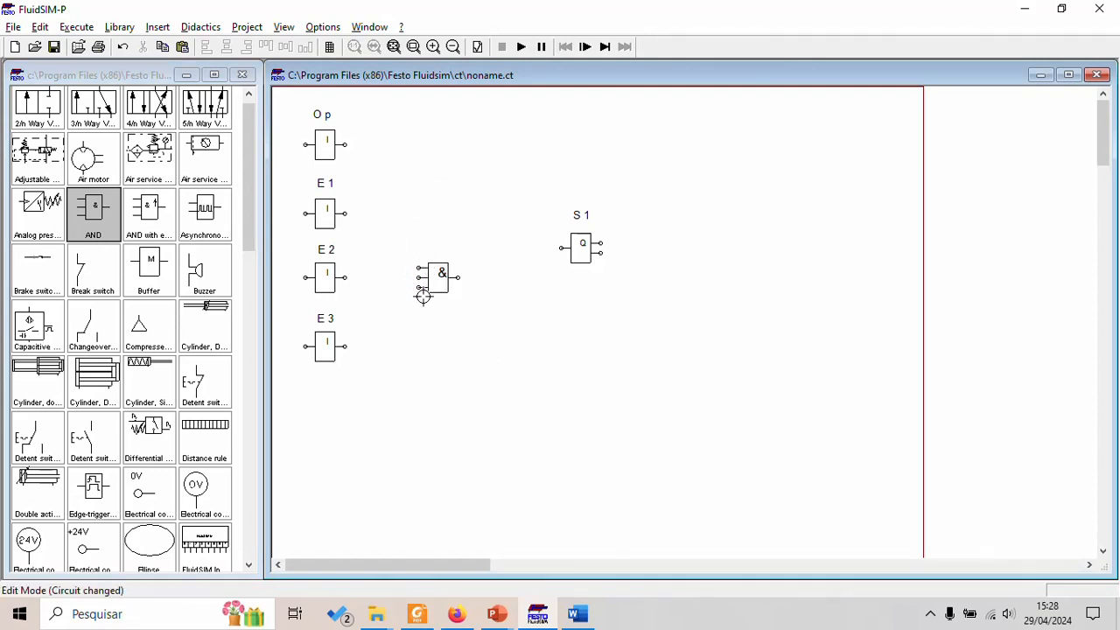
Step: Review the grouping of the S1 terms in Word and wire E1, E2 and E3 to the AND gate's three inputs in FluidSIM-P
{"action": "key", "text": "alt+Tab"}
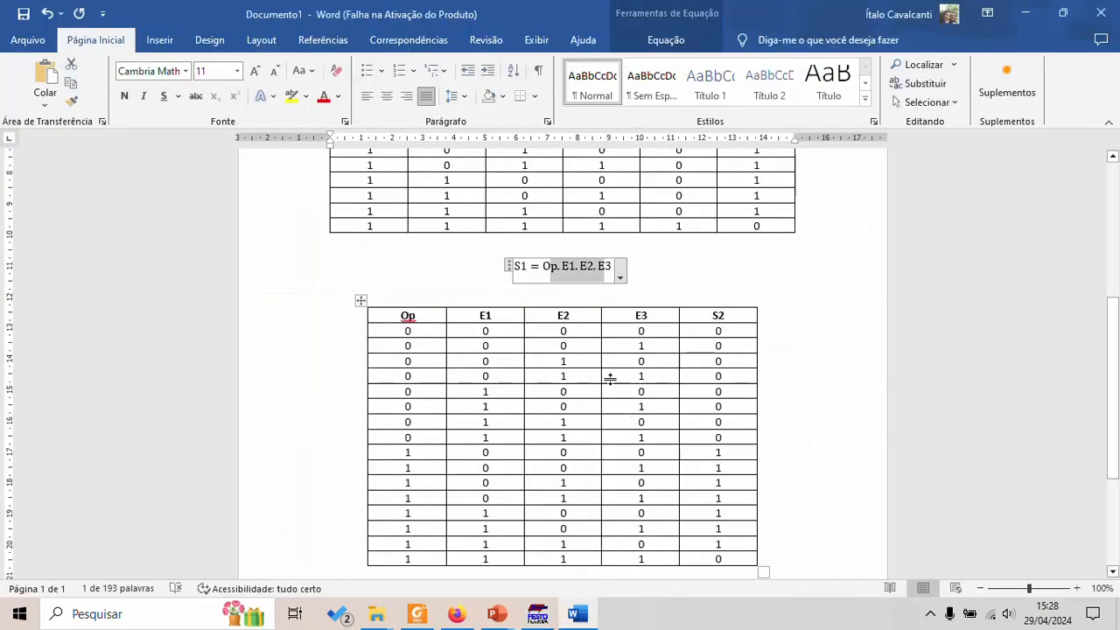
{"action": "left_click_drag", "start_coordinate": [590, 268], "coordinate": [567, 268]}
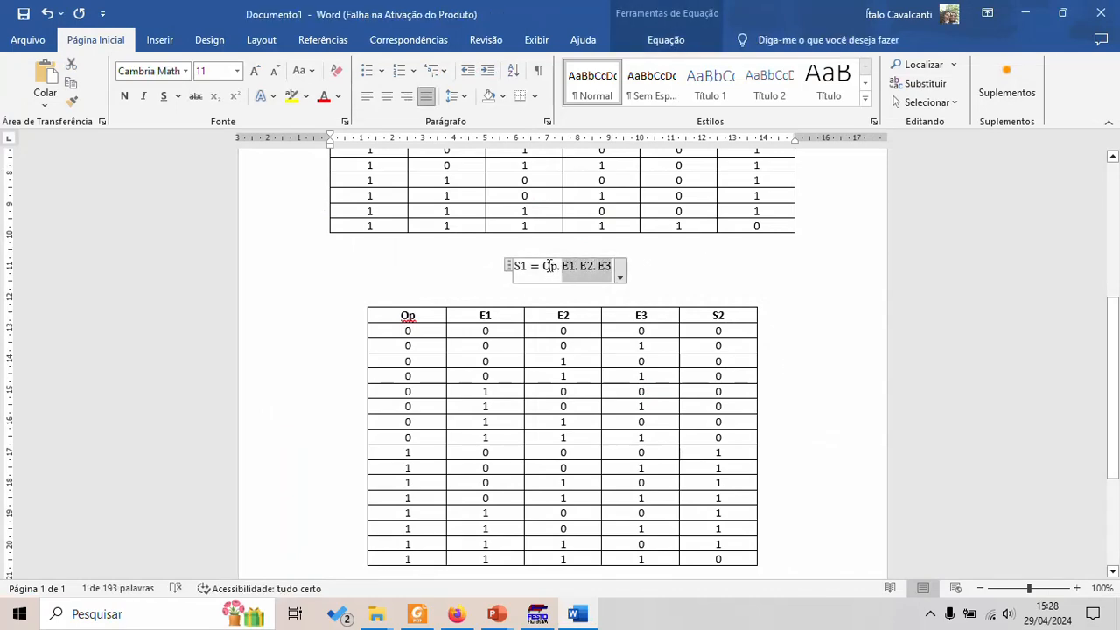
{"action": "left_click_drag", "start_coordinate": [546, 265], "coordinate": [554, 265]}
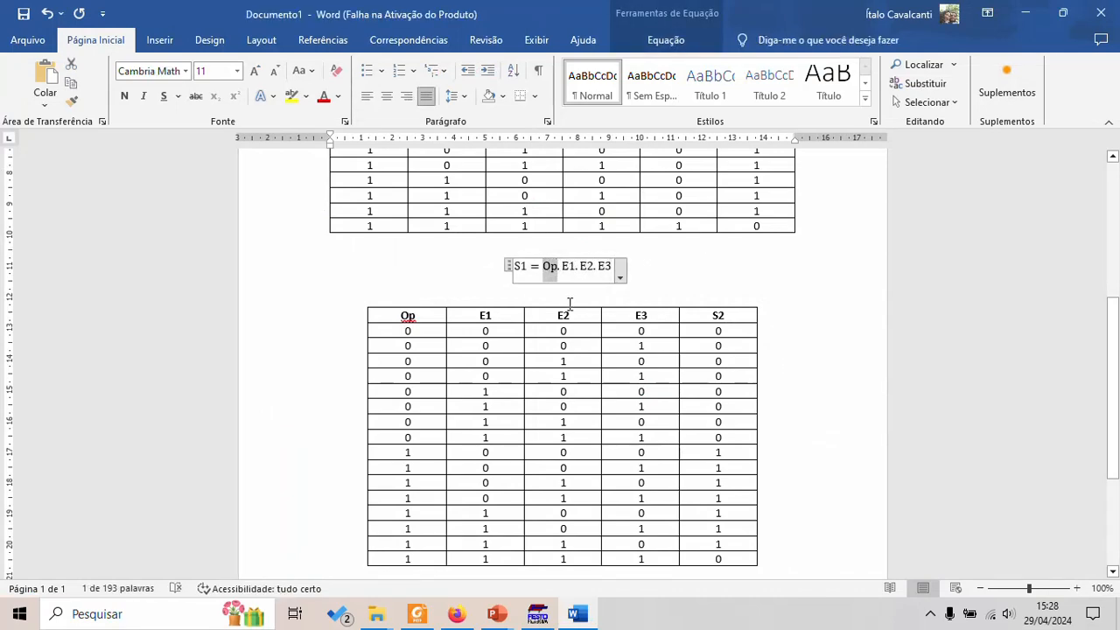
{"action": "key", "text": "alt+Tab"}
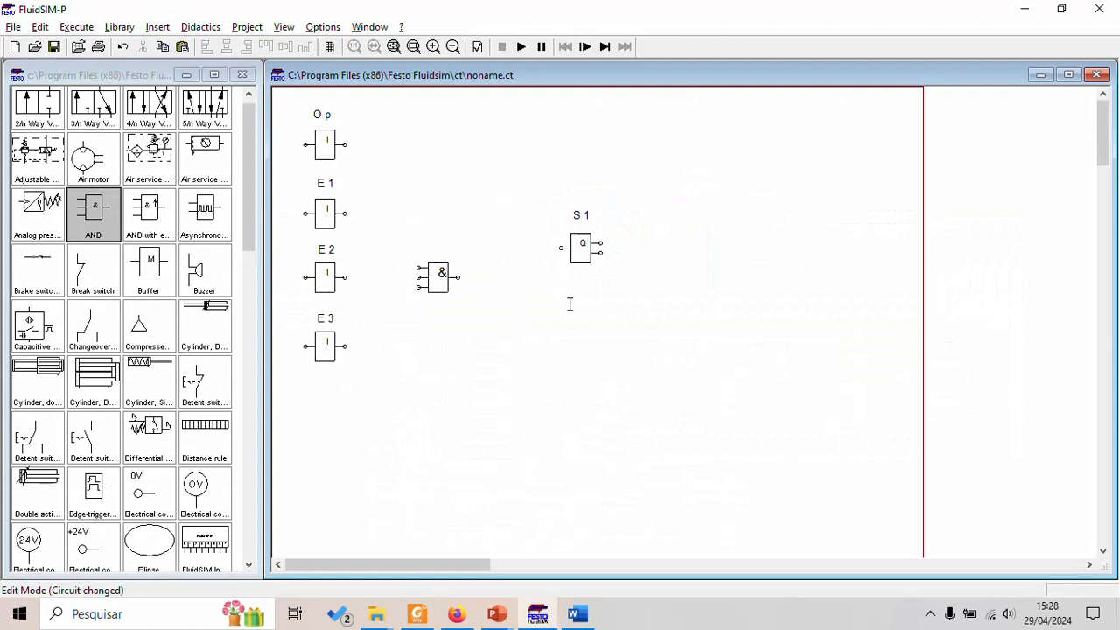
{"action": "left_click", "coordinate": [429, 292]}
{"action": "left_click", "coordinate": [343, 212]}
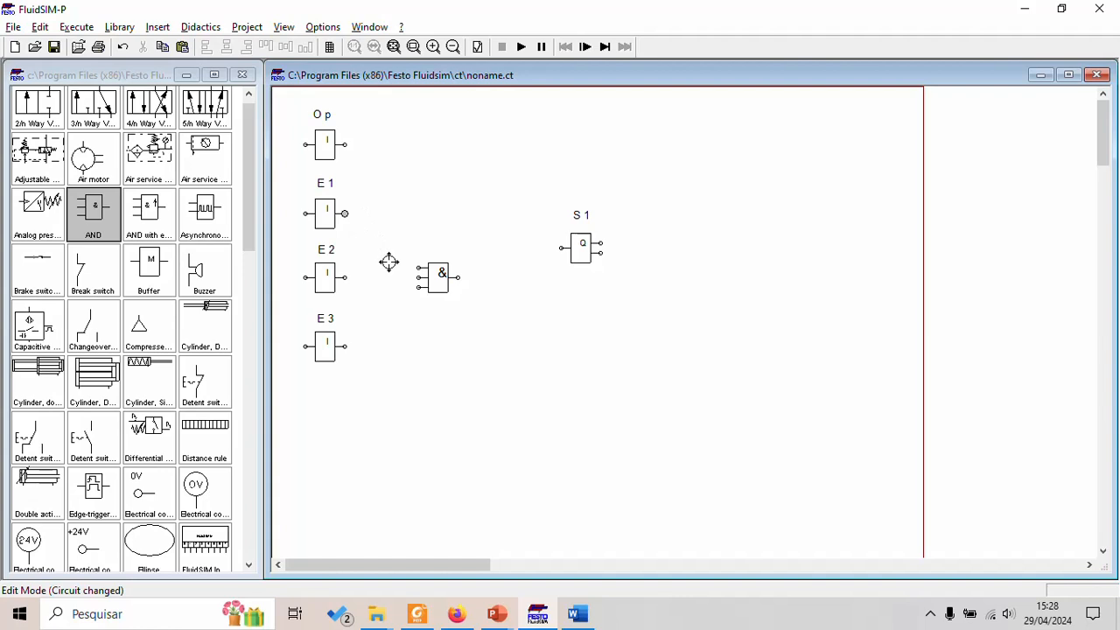
{"action": "left_click_drag", "start_coordinate": [397, 265], "coordinate": [349, 276]}
{"action": "left_click_drag", "start_coordinate": [347, 347], "coordinate": [418, 287]}
Step: Place a copy of the AND gate above and right of the first, wiring Op to its upper input and the first gate's output to its lower input
{"action": "left_click", "coordinate": [444, 286]}
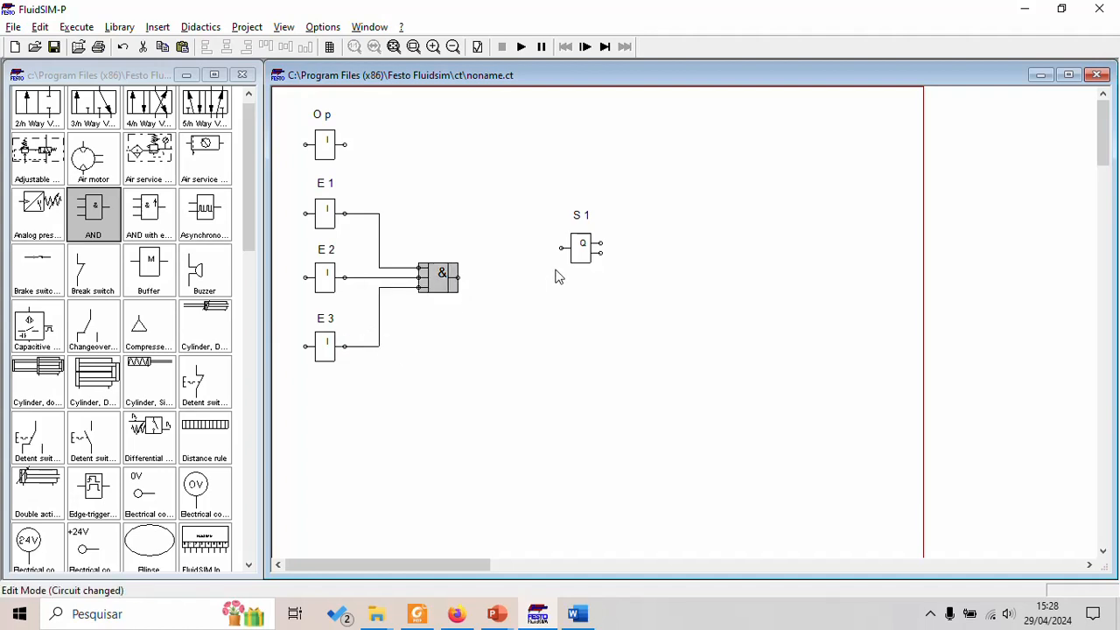
{"action": "key", "text": "ctrl+v"}
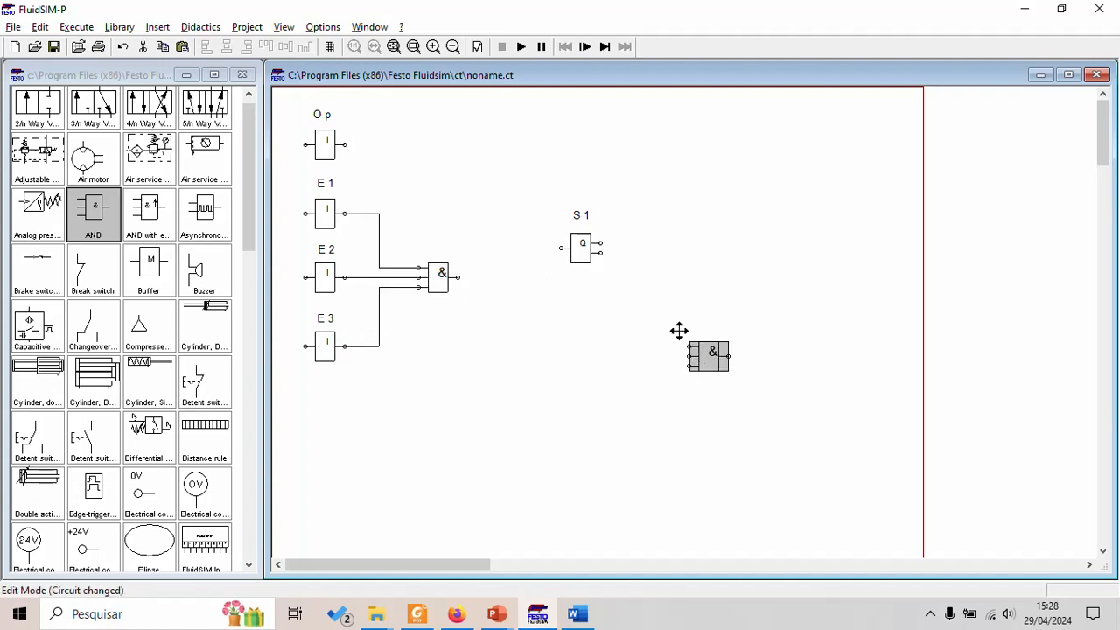
{"action": "left_click_drag", "start_coordinate": [702, 352], "coordinate": [491, 210]}
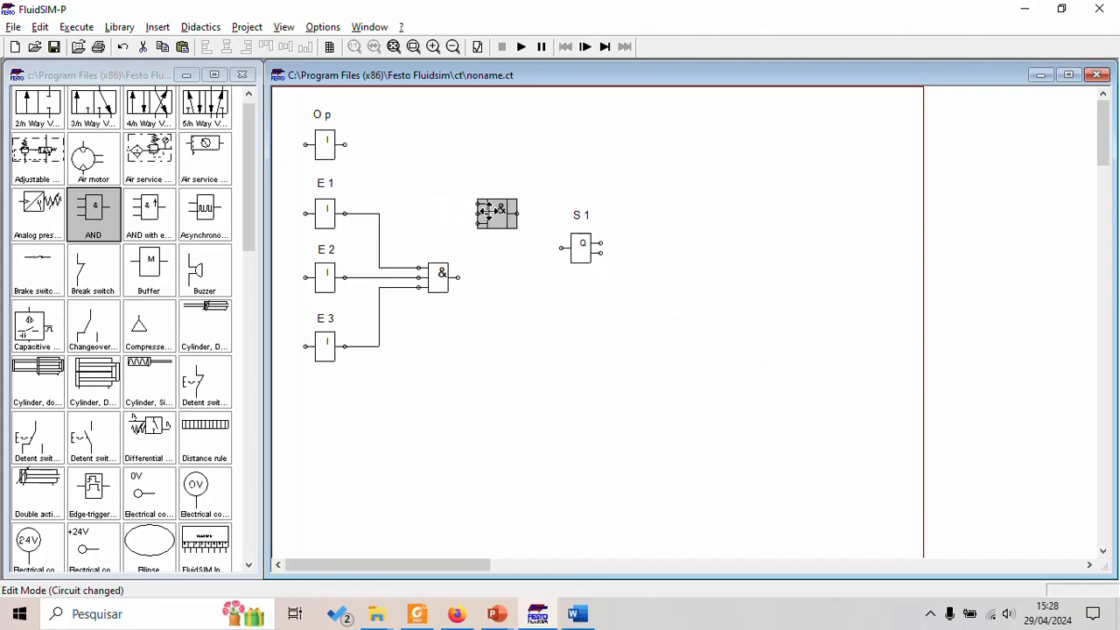
{"action": "left_click", "coordinate": [461, 279]}
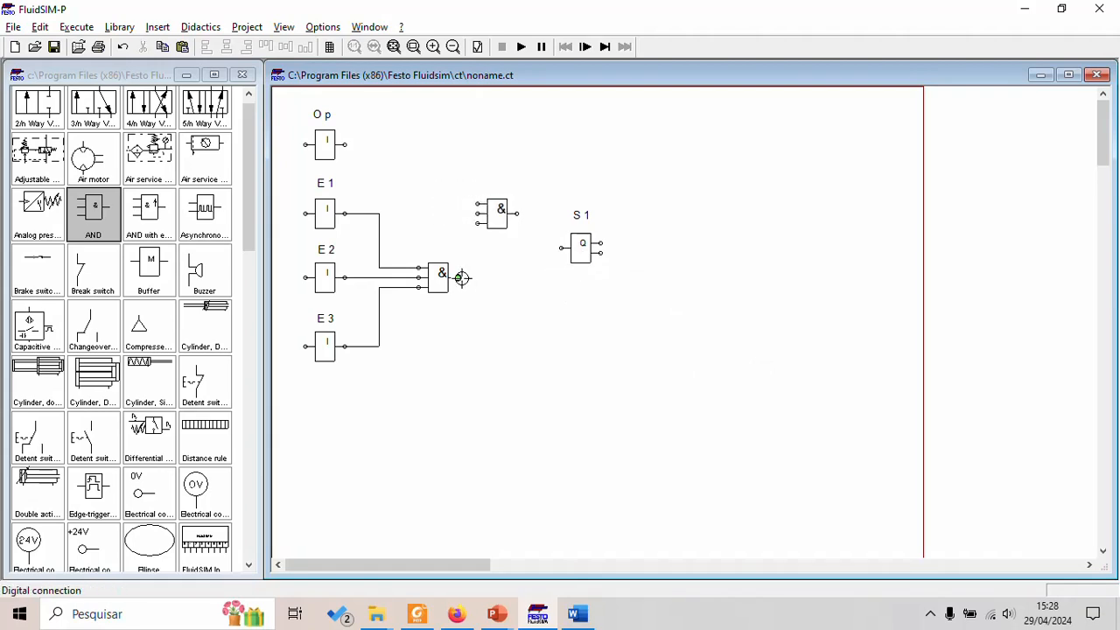
{"action": "left_click", "coordinate": [473, 224]}
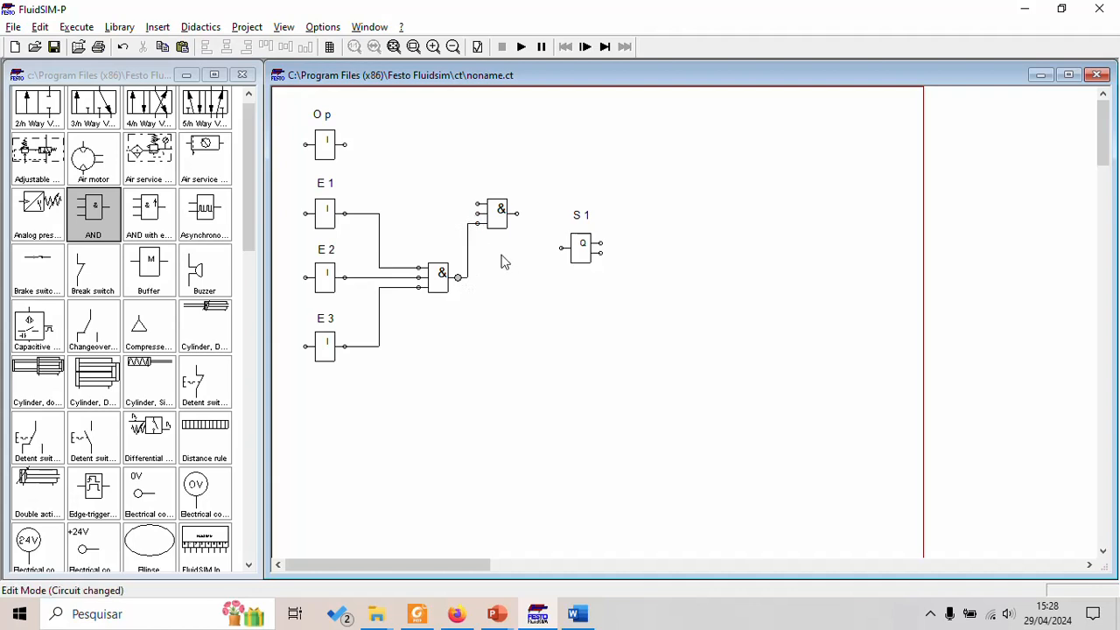
{"action": "left_click_drag", "start_coordinate": [479, 206], "coordinate": [346, 144]}
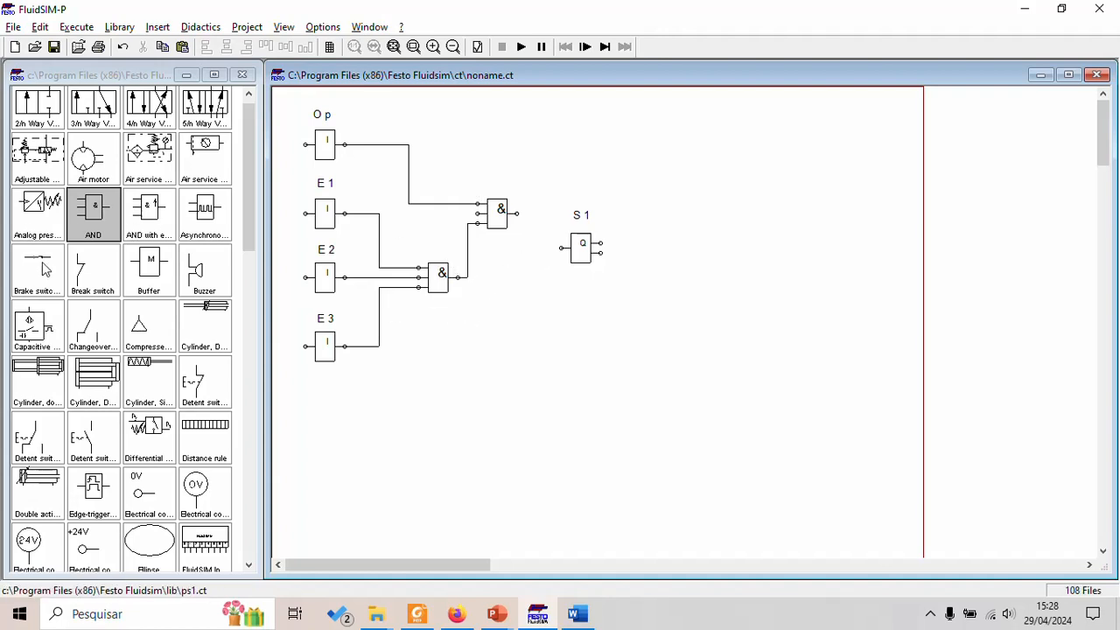
{"action": "left_click_drag", "start_coordinate": [565, 314], "coordinate": [718, 366]}
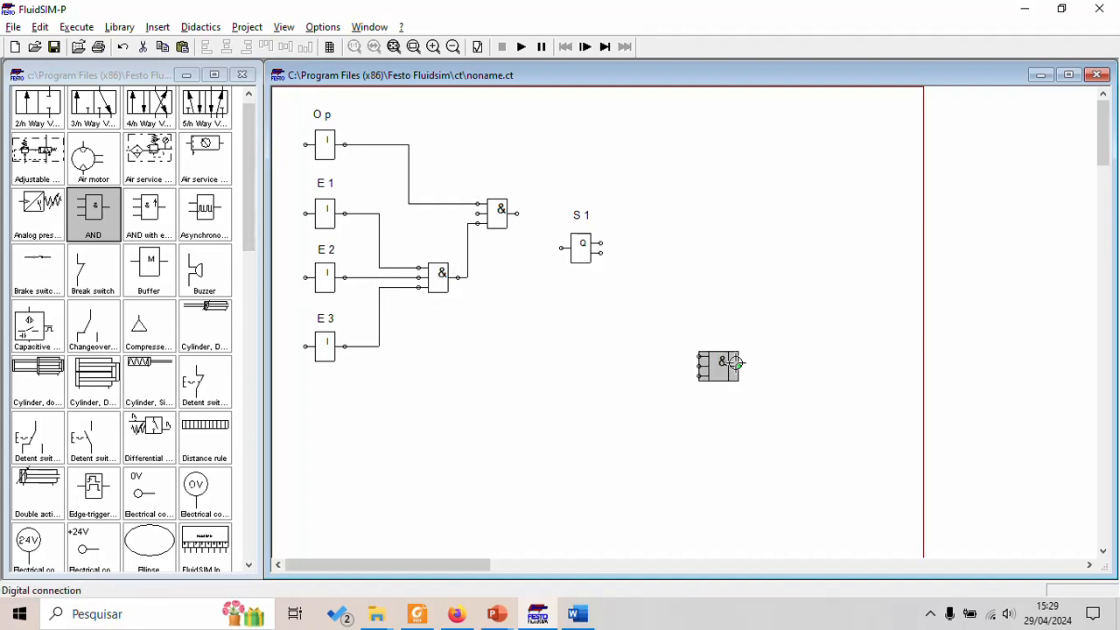
{"action": "key", "text": "Delete"}
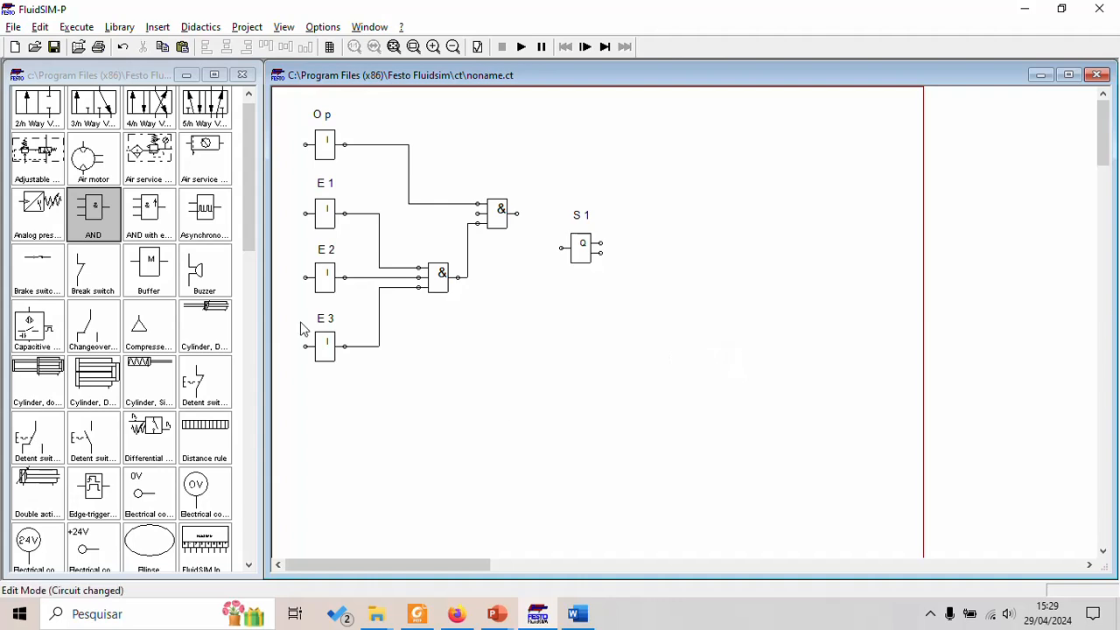
{"action": "left_click", "coordinate": [245, 227]}
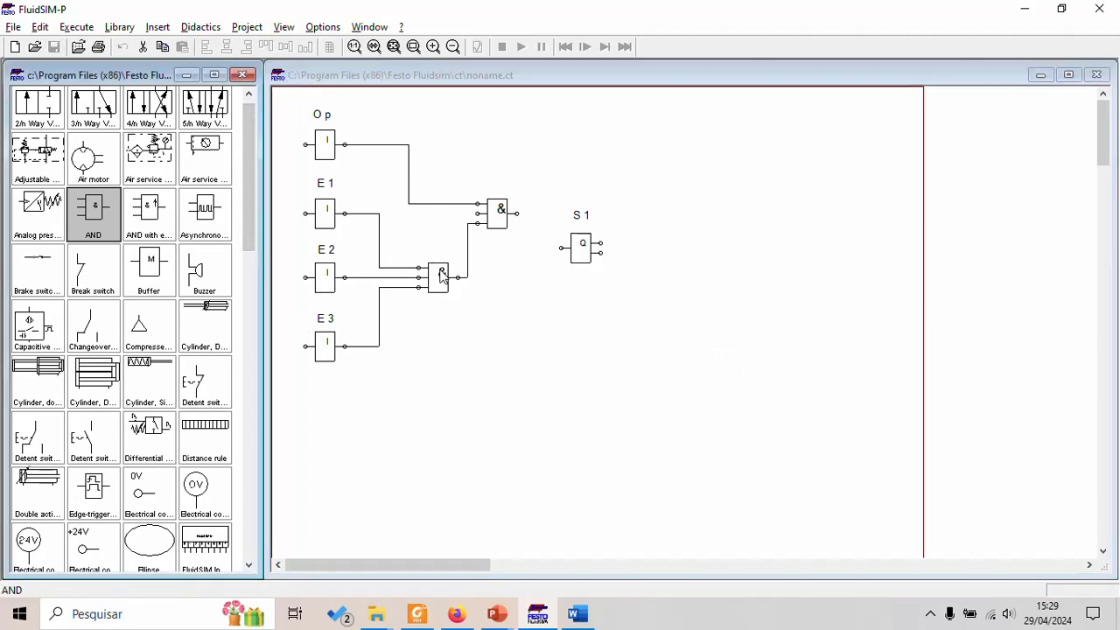
{"action": "left_click", "coordinate": [326, 250]}
{"action": "left_click", "coordinate": [326, 343]}
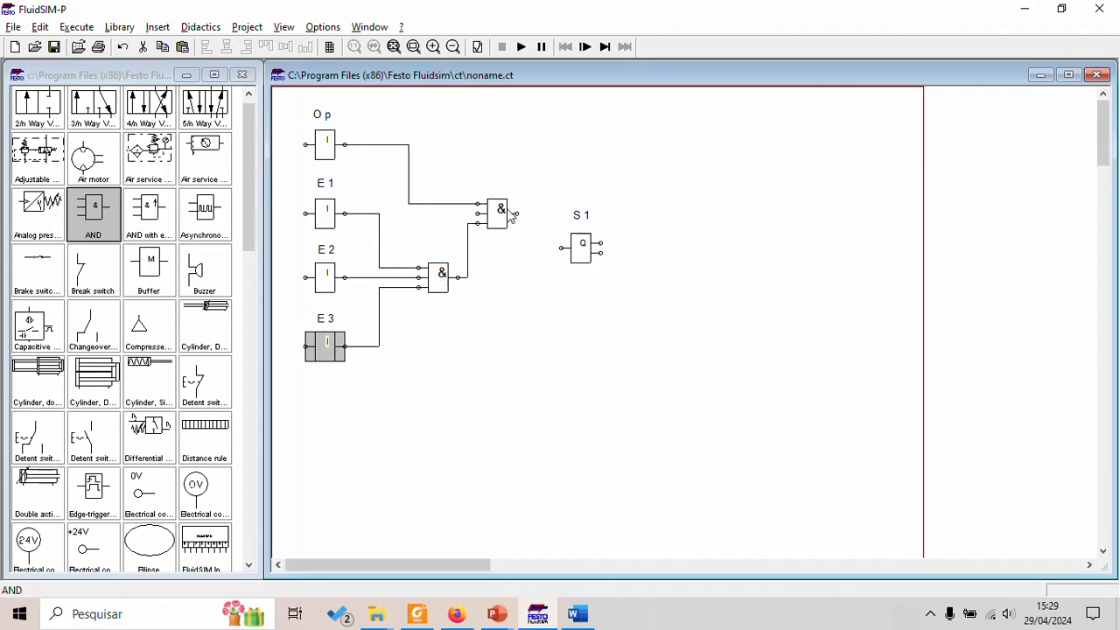
Step: Move the Output and its S1 label level with the second AND gate and connect that gate's output to it
{"action": "left_click_drag", "start_coordinate": [582, 249], "coordinate": [590, 210]}
{"action": "left_click", "coordinate": [582, 217]}
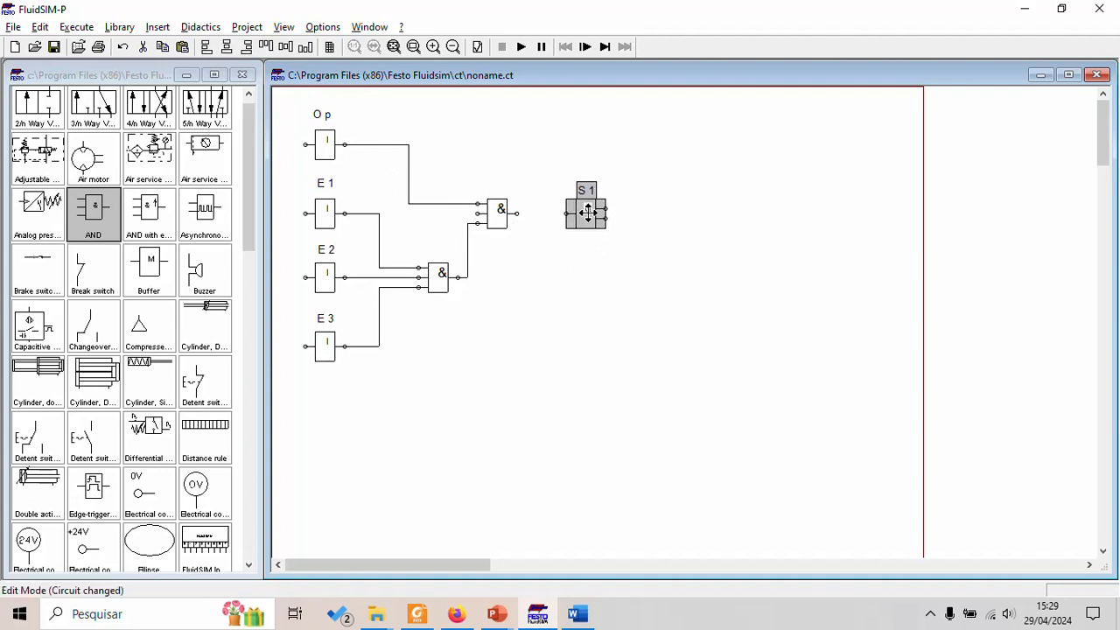
{"action": "left_click", "coordinate": [531, 217]}
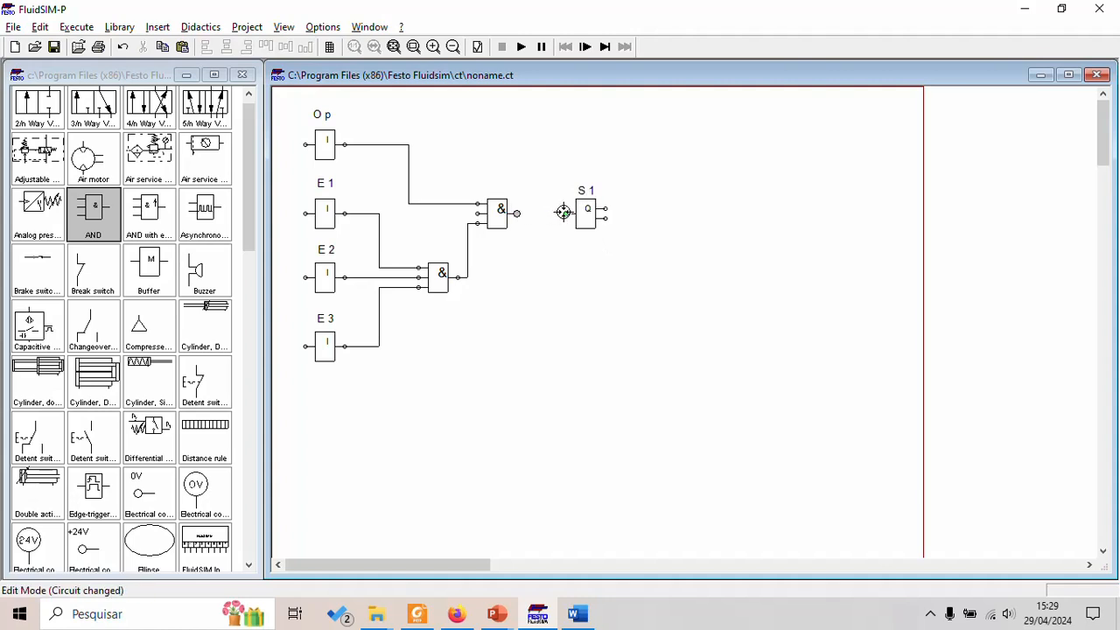
{"action": "left_click_drag", "start_coordinate": [563, 211], "coordinate": [565, 212]}
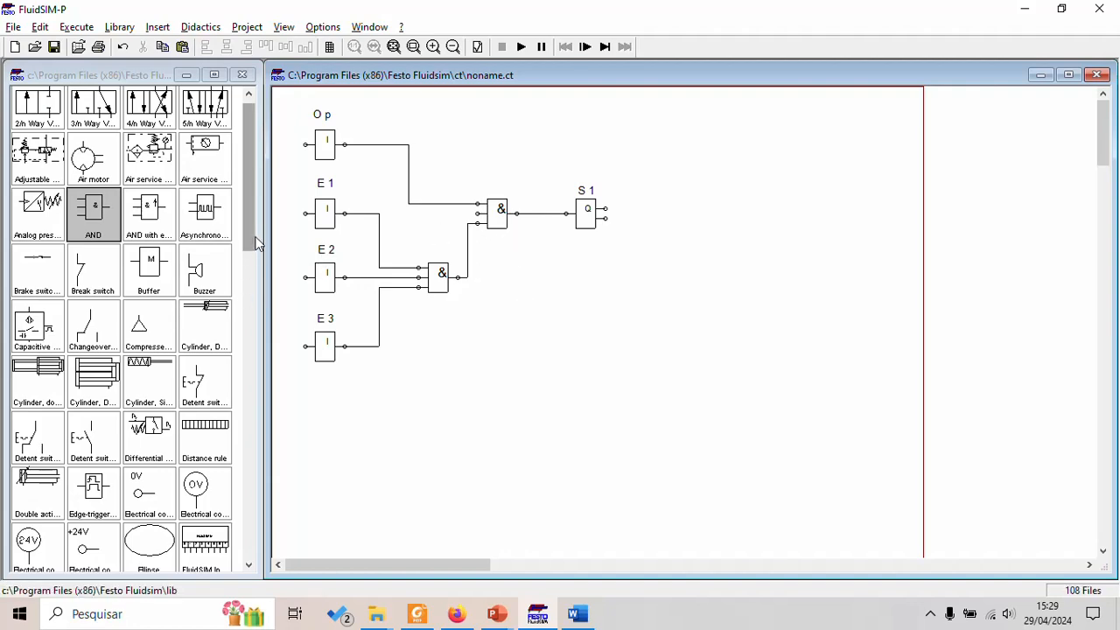
Step: Place a HI component above the first AND gate and connect it to the second AND gate's free middle input
{"action": "left_click_drag", "start_coordinate": [253, 235], "coordinate": [253, 323]}
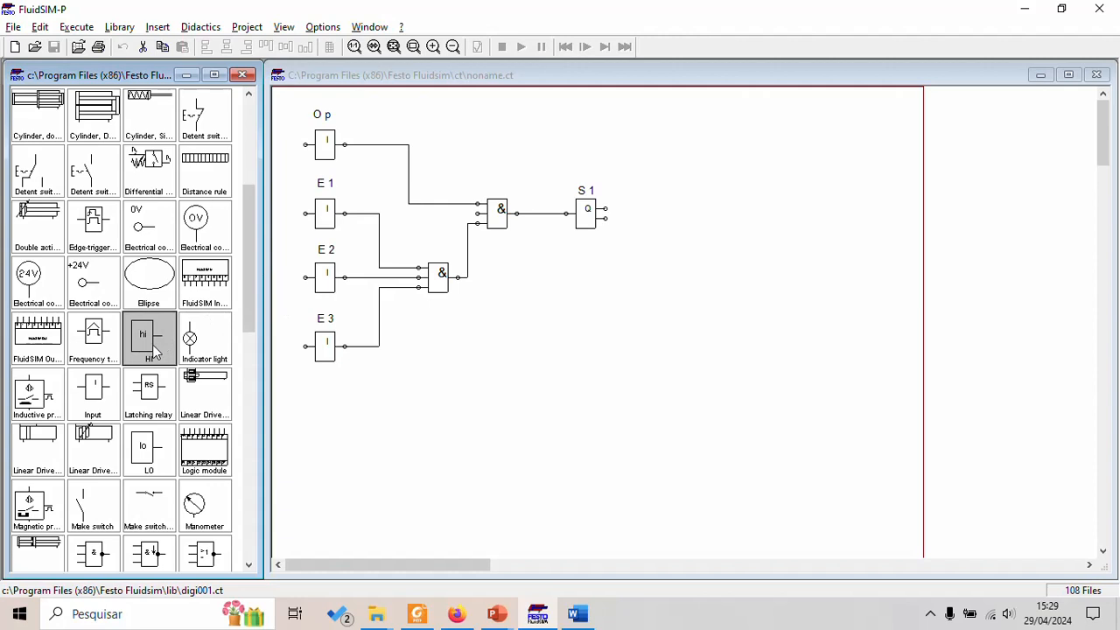
{"action": "left_click_drag", "start_coordinate": [154, 352], "coordinate": [437, 237]}
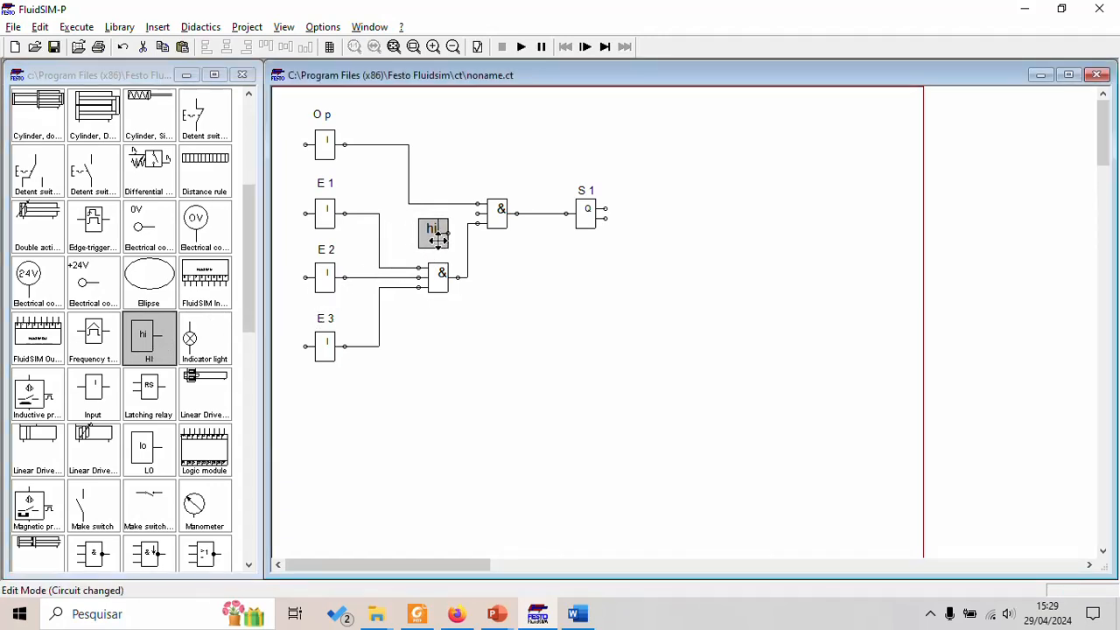
{"action": "left_click", "coordinate": [450, 231]}
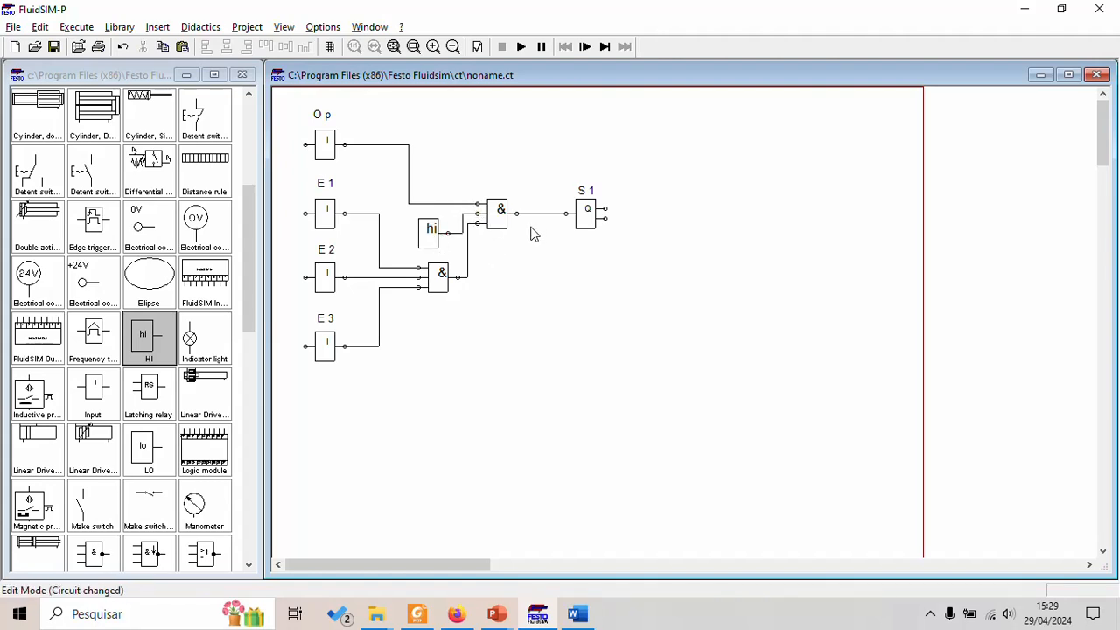
Step: Shift the HI component slightly to the right so it sits directly above the first AND gate
{"action": "left_click_drag", "start_coordinate": [429, 230], "coordinate": [439, 230]}
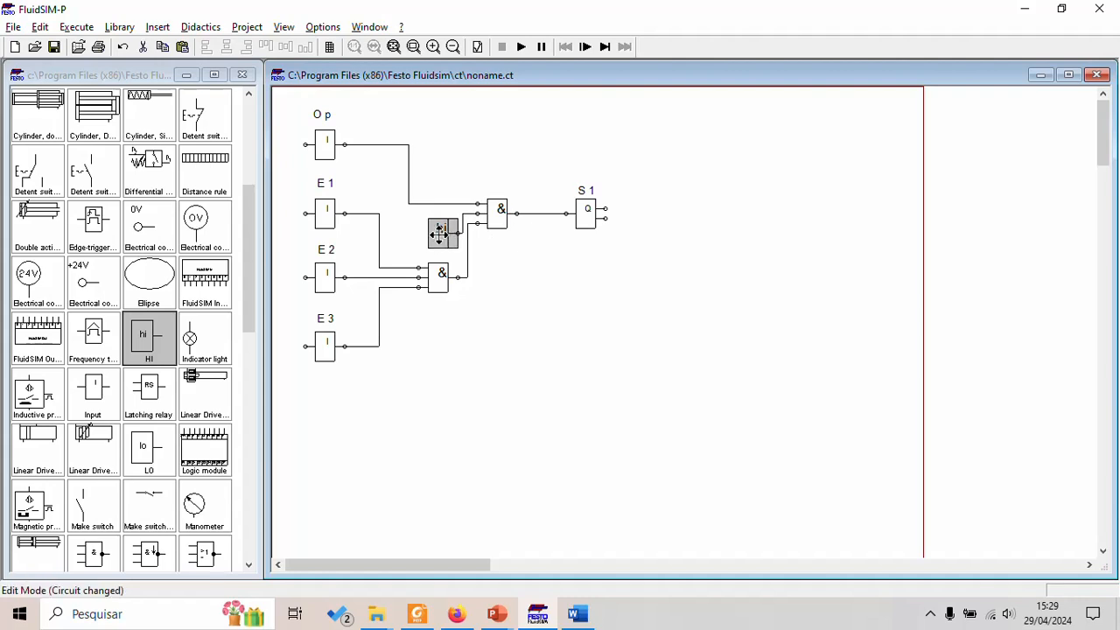
{"action": "left_click", "coordinate": [546, 278]}
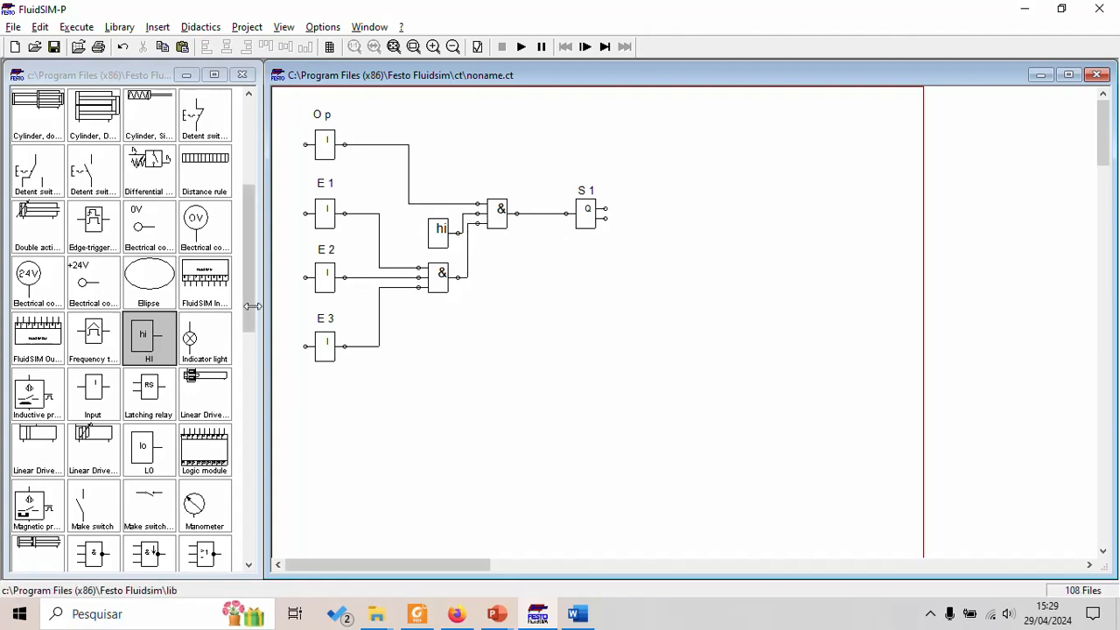
{"action": "left_click_drag", "start_coordinate": [252, 305], "coordinate": [254, 356]}
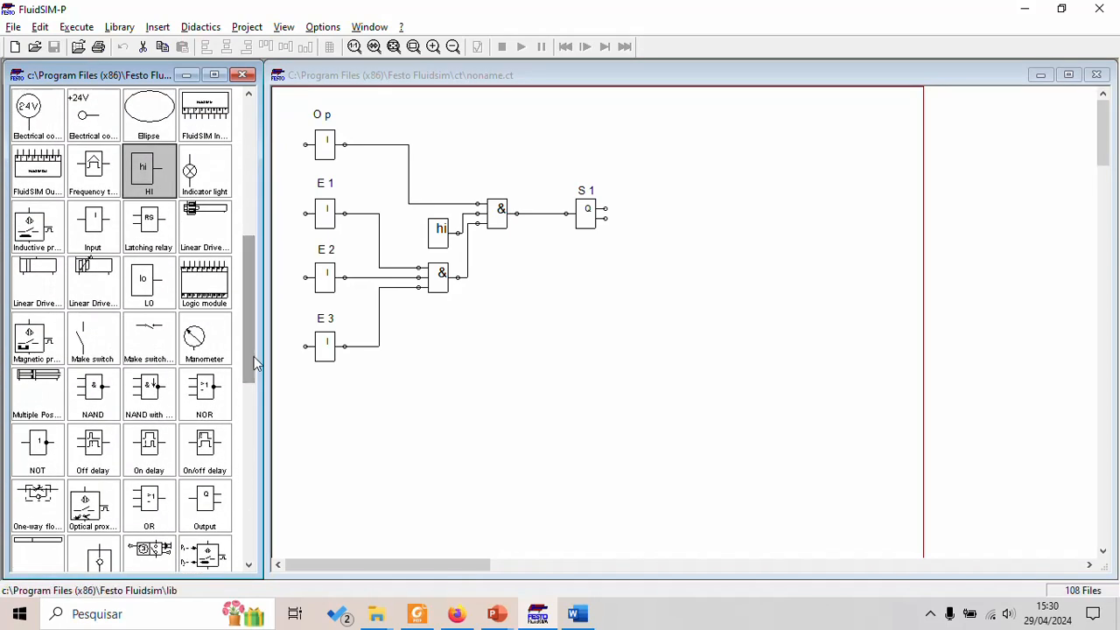
{"action": "left_click", "coordinate": [660, 295]}
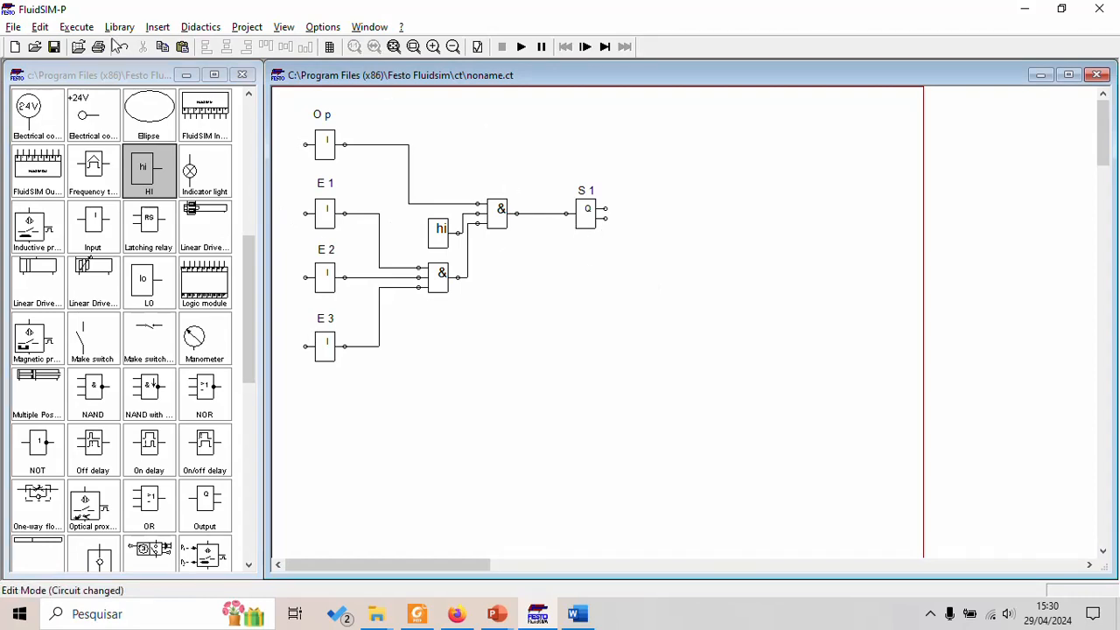
Step: Save the circuit as EXER_3 in the Área de Trabalho folder
{"action": "left_click", "coordinate": [53, 46]}
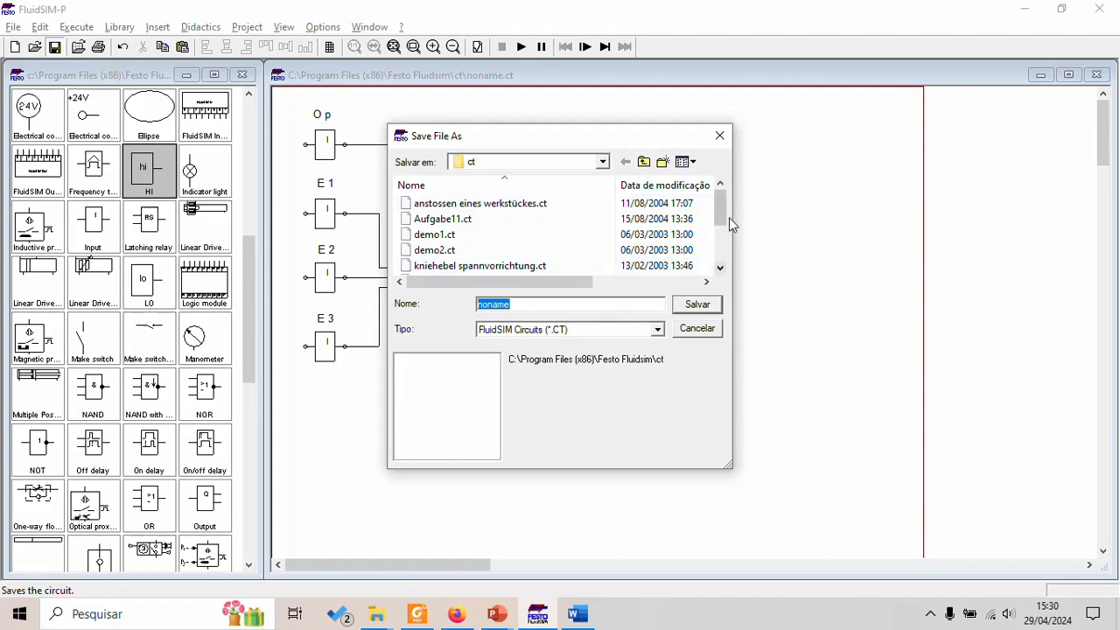
{"action": "left_click_drag", "start_coordinate": [720, 216], "coordinate": [730, 171]}
{"action": "left_click", "coordinate": [575, 166]}
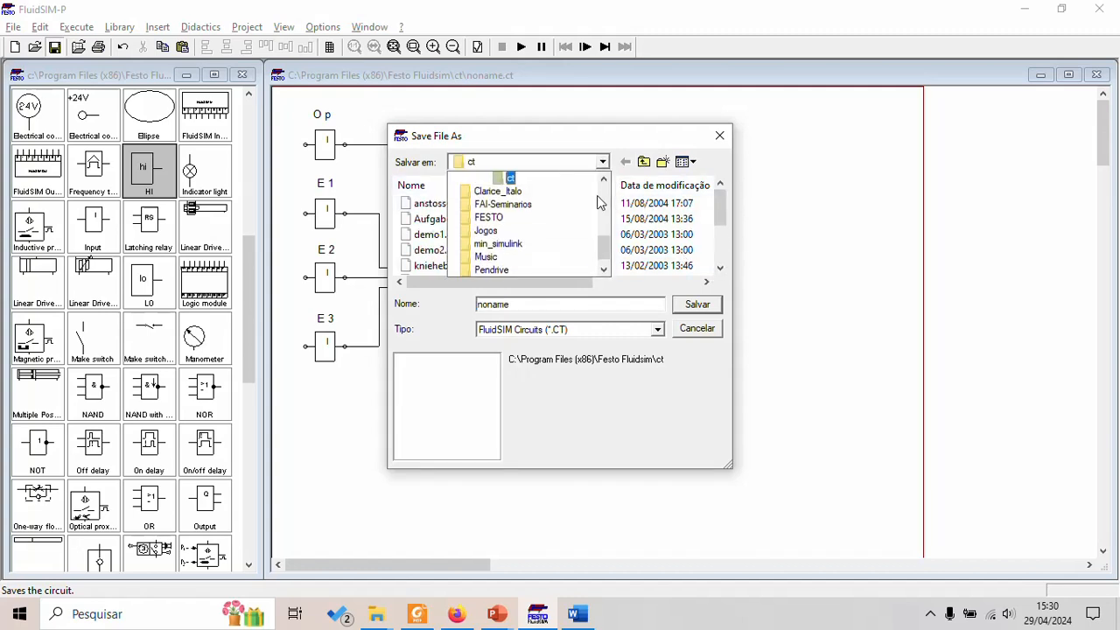
{"action": "left_click_drag", "start_coordinate": [604, 259], "coordinate": [605, 188]}
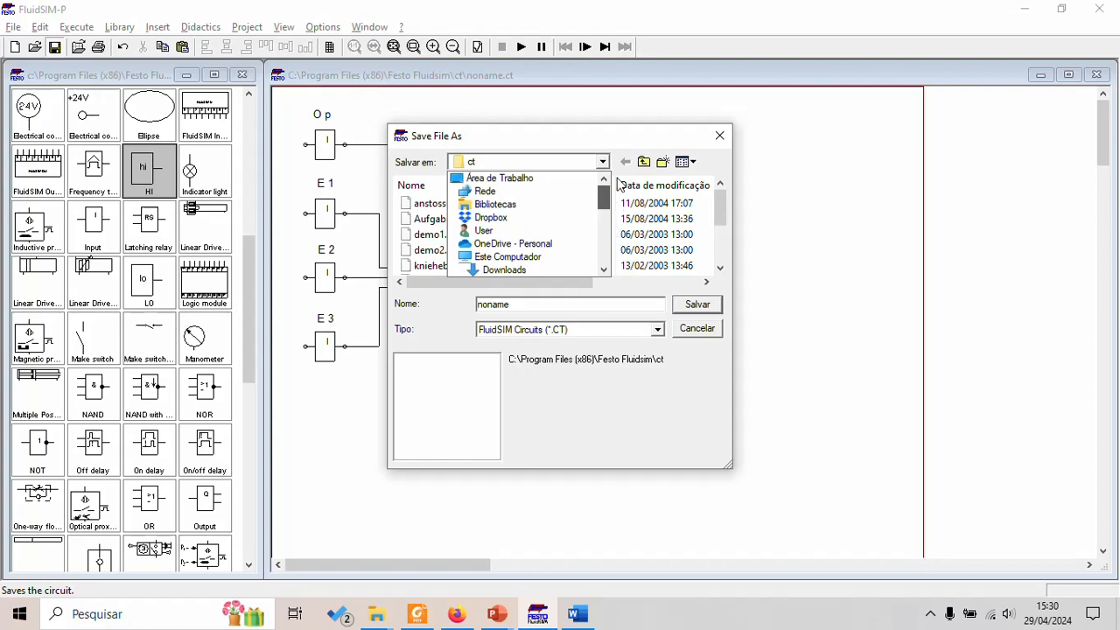
{"action": "left_click", "coordinate": [503, 178]}
{"action": "left_click", "coordinate": [525, 304]}
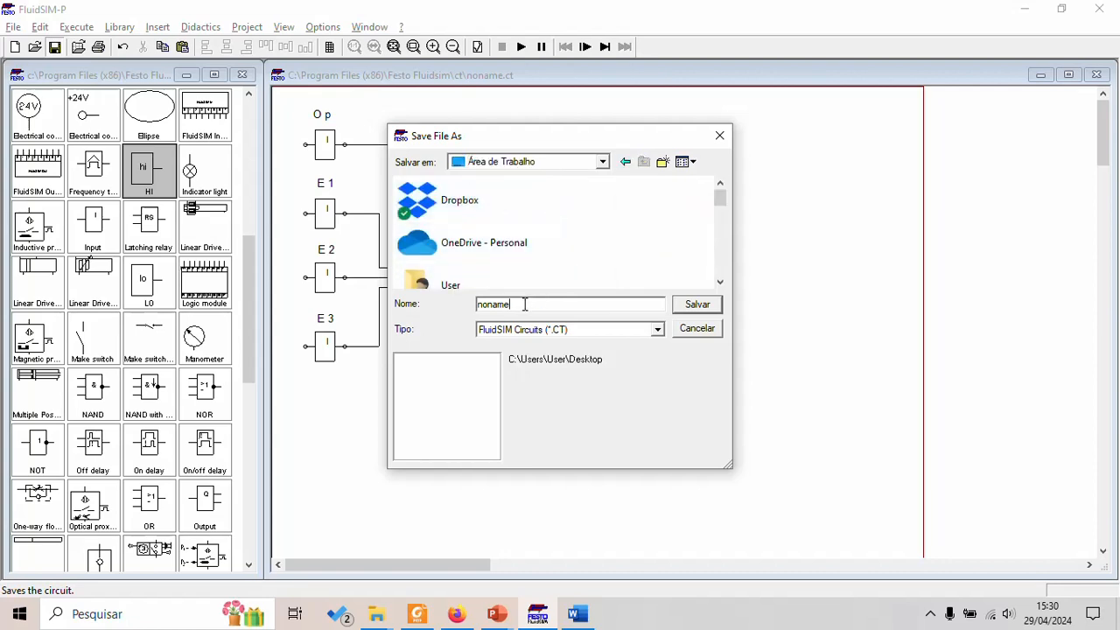
{"action": "double_click", "coordinate": [506, 304]}
{"action": "type", "text": "EXER_4"}
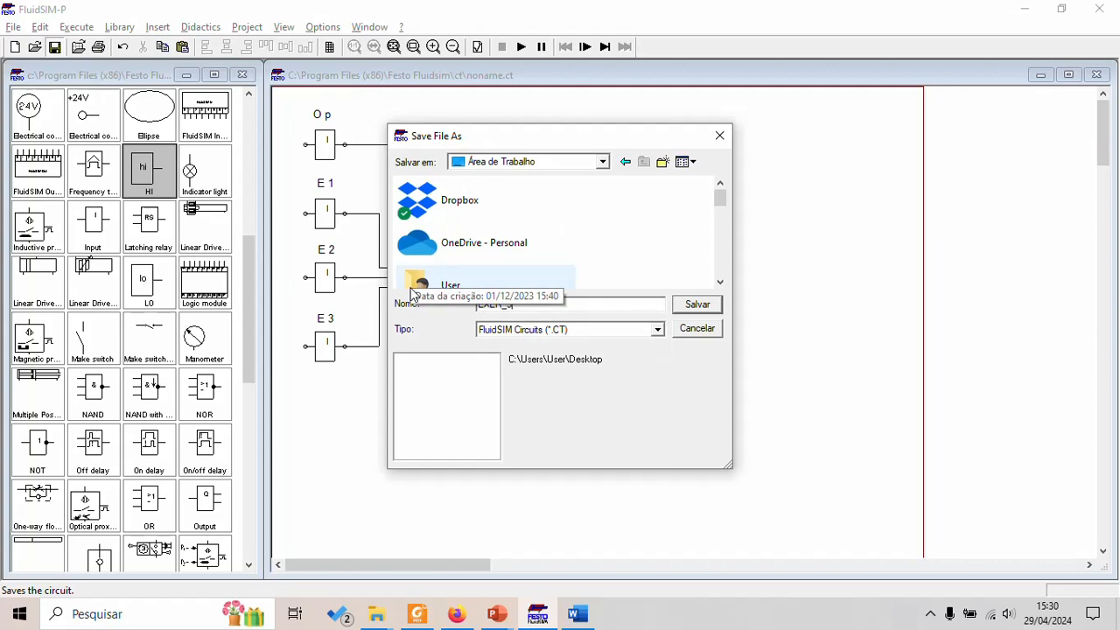
{"action": "key", "text": "Return"}
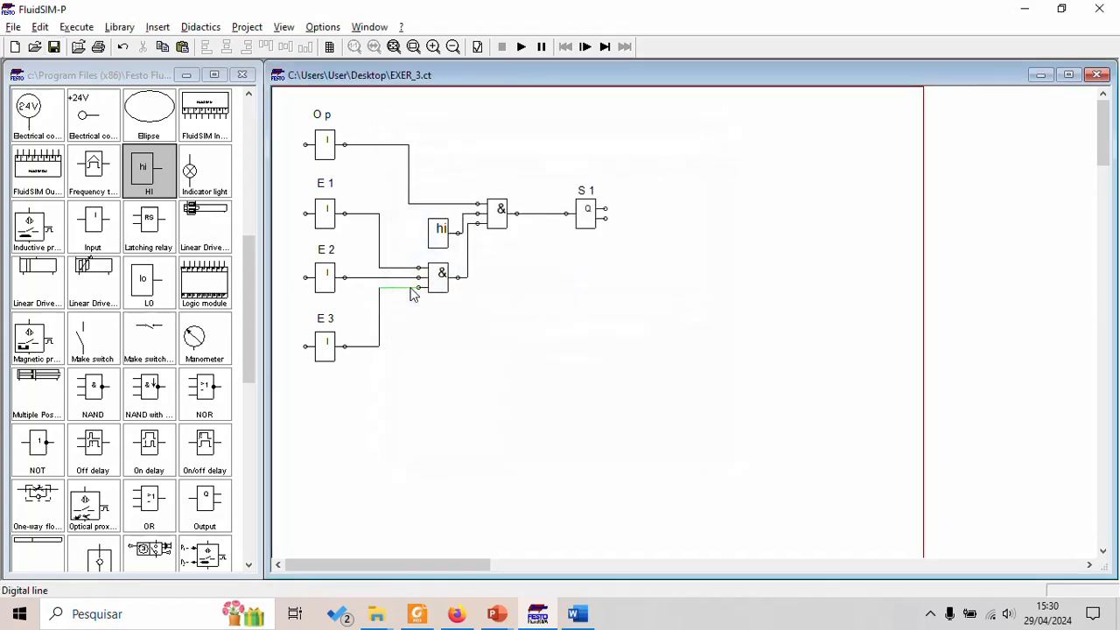
{"action": "left_click_drag", "start_coordinate": [412, 294], "coordinate": [413, 293]}
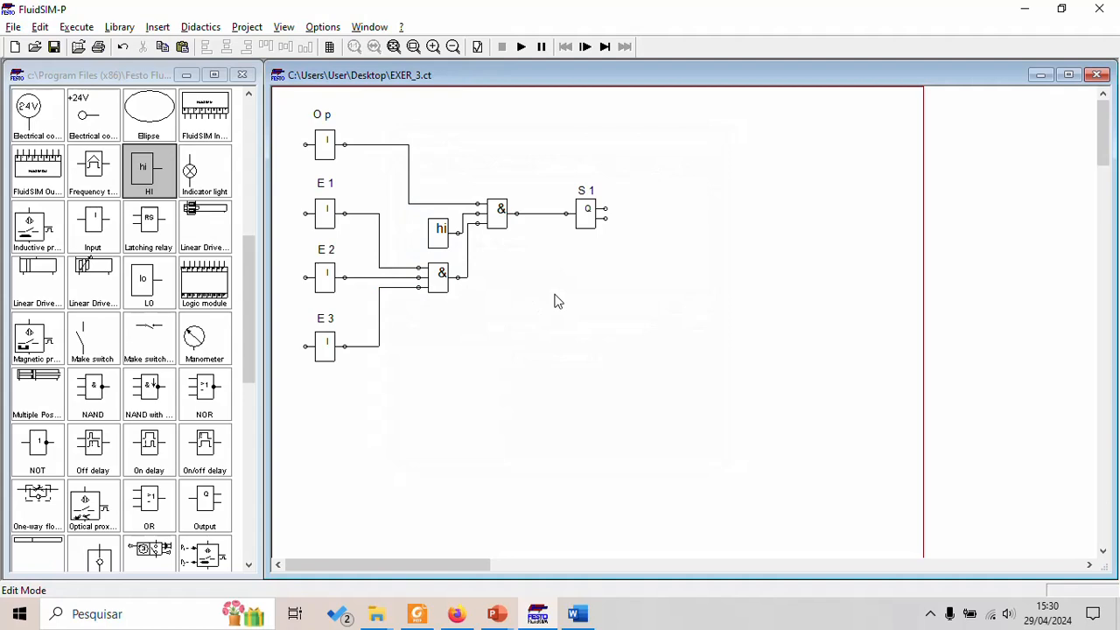
Step: Start the simulation and test S1 with Op off, toggling E1, E2 and E3 in partial combinations
{"action": "left_click", "coordinate": [523, 49]}
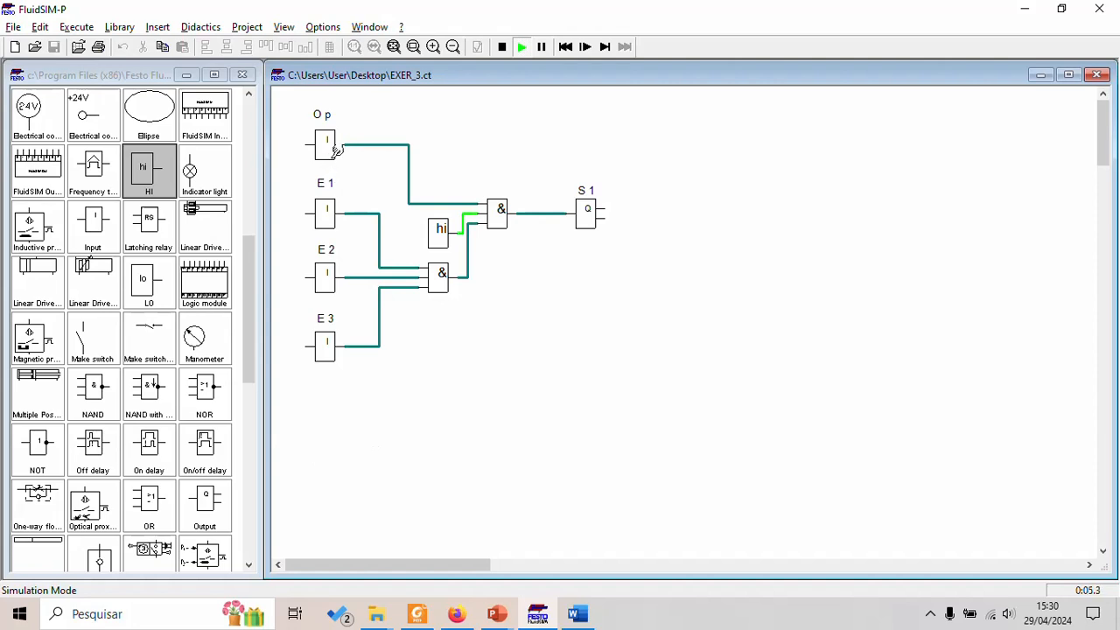
{"action": "left_click", "coordinate": [334, 204]}
{"action": "left_click", "coordinate": [333, 206]}
{"action": "left_click", "coordinate": [334, 208]}
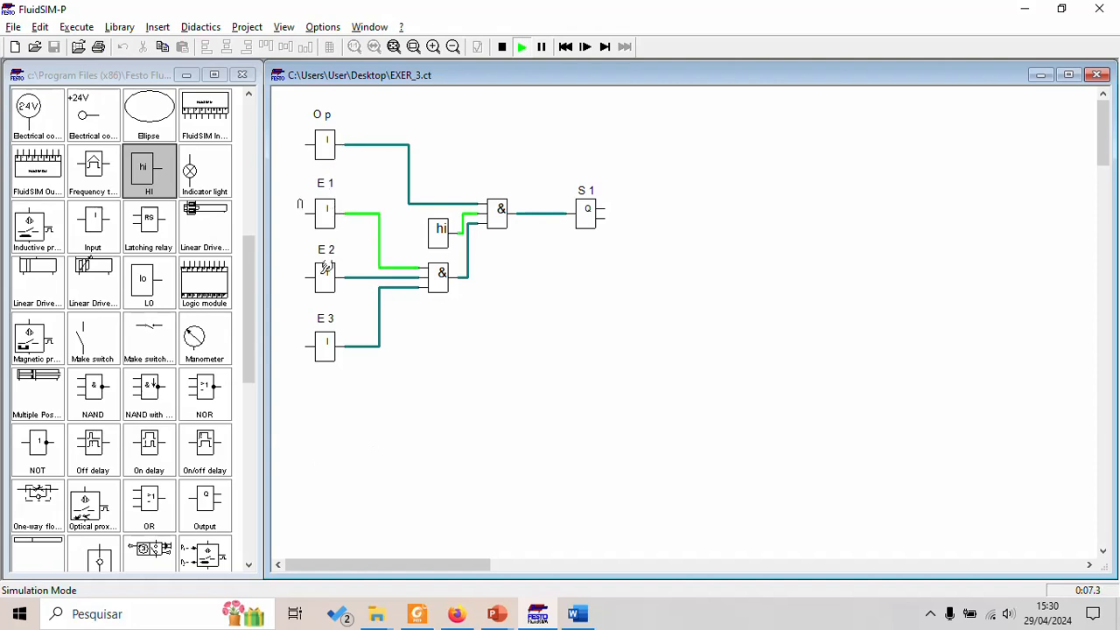
{"action": "left_click", "coordinate": [325, 268]}
{"action": "left_click", "coordinate": [326, 337]}
{"action": "left_click", "coordinate": [326, 337]}
{"action": "left_click", "coordinate": [324, 326]}
{"action": "left_click", "coordinate": [338, 273]}
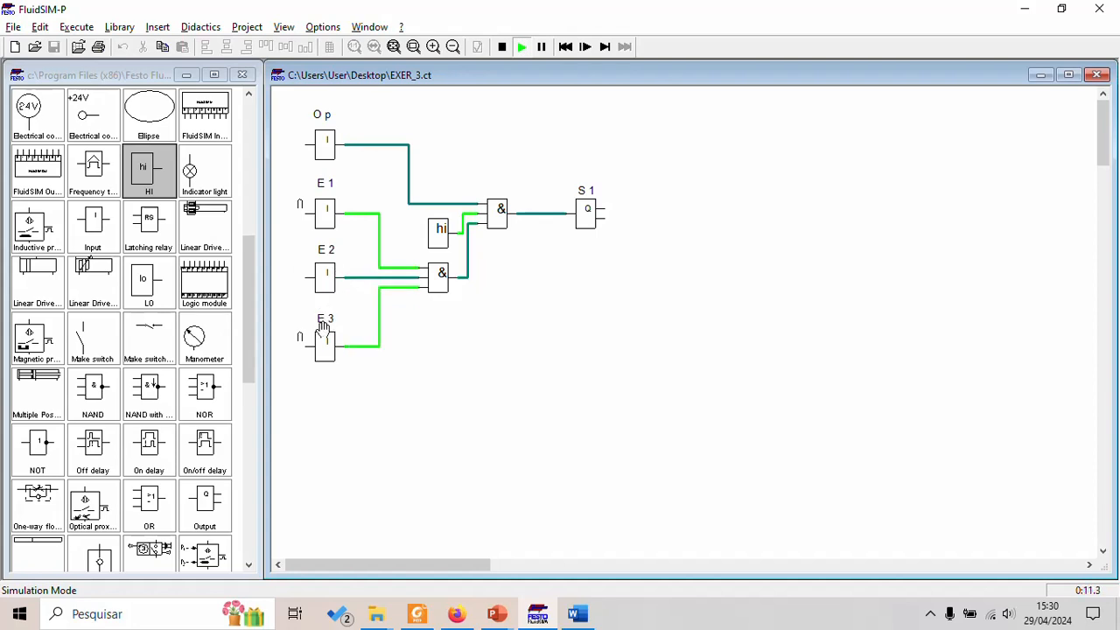
{"action": "left_click", "coordinate": [332, 331]}
{"action": "left_click", "coordinate": [336, 281]}
{"action": "left_click", "coordinate": [335, 227]}
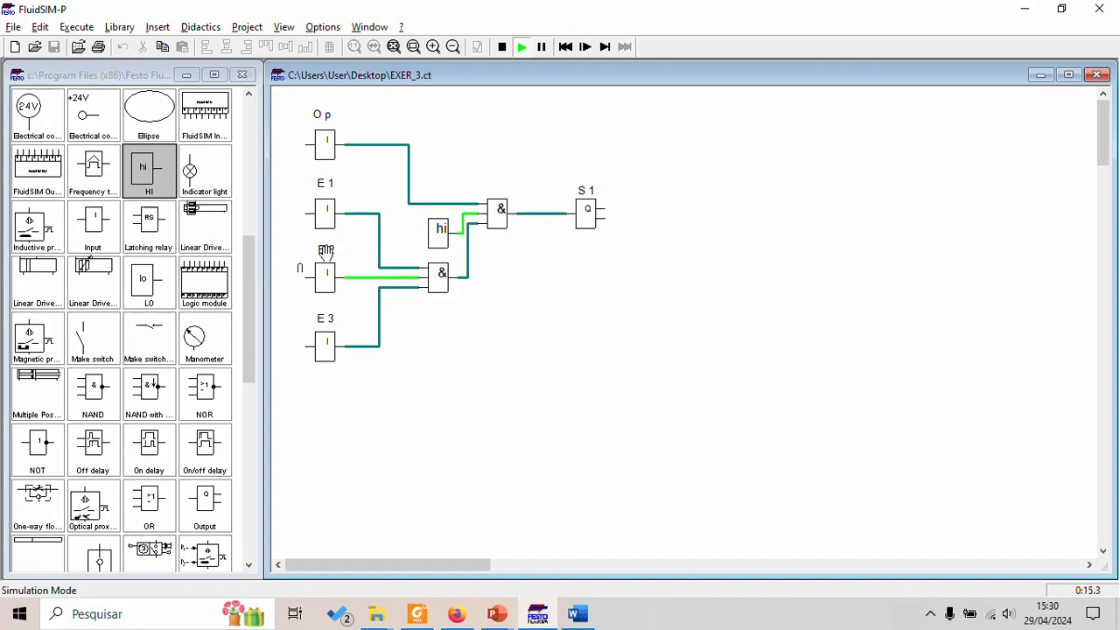
Step: With Op off, switch on E1, E2 and E3 together, toggle E3, and switch all three off
{"action": "left_click", "coordinate": [328, 213]}
{"action": "left_click", "coordinate": [331, 341]}
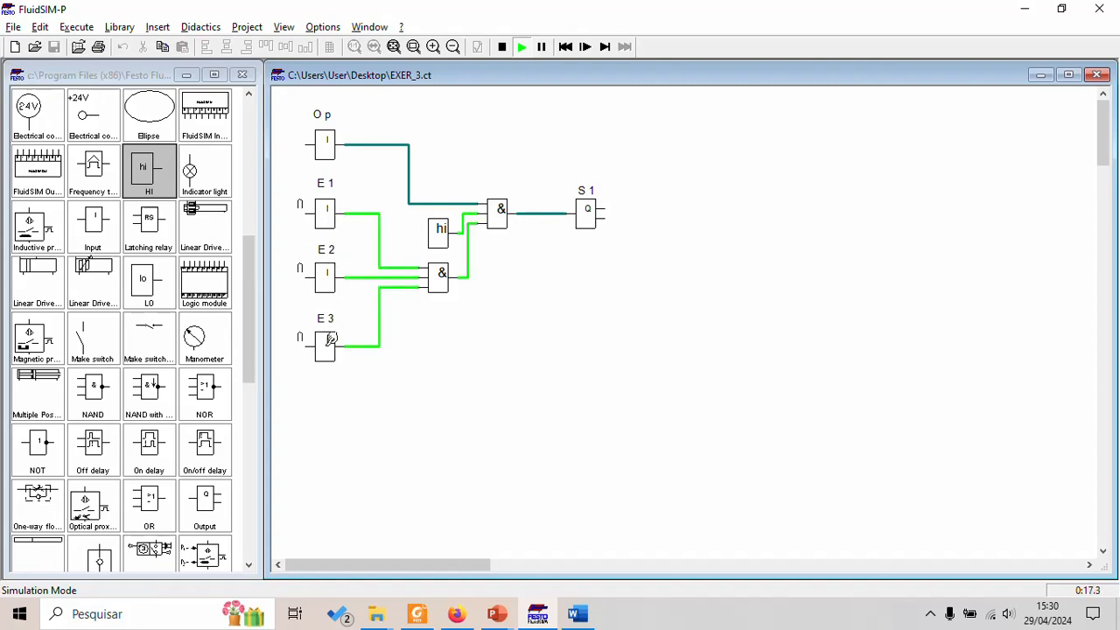
{"action": "left_click", "coordinate": [333, 330]}
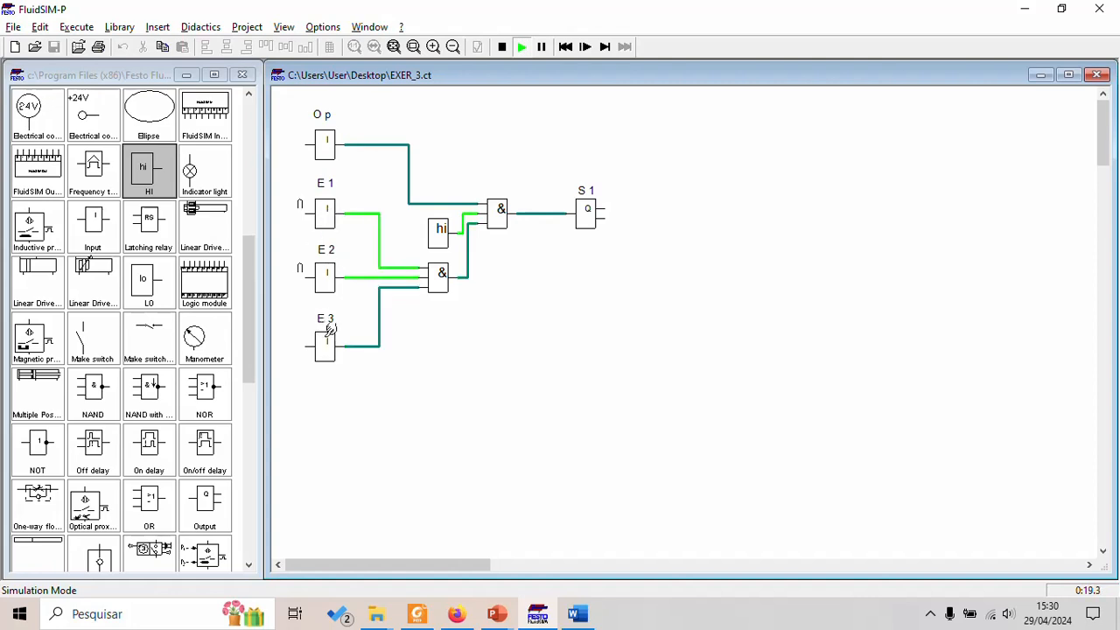
{"action": "left_click", "coordinate": [332, 332]}
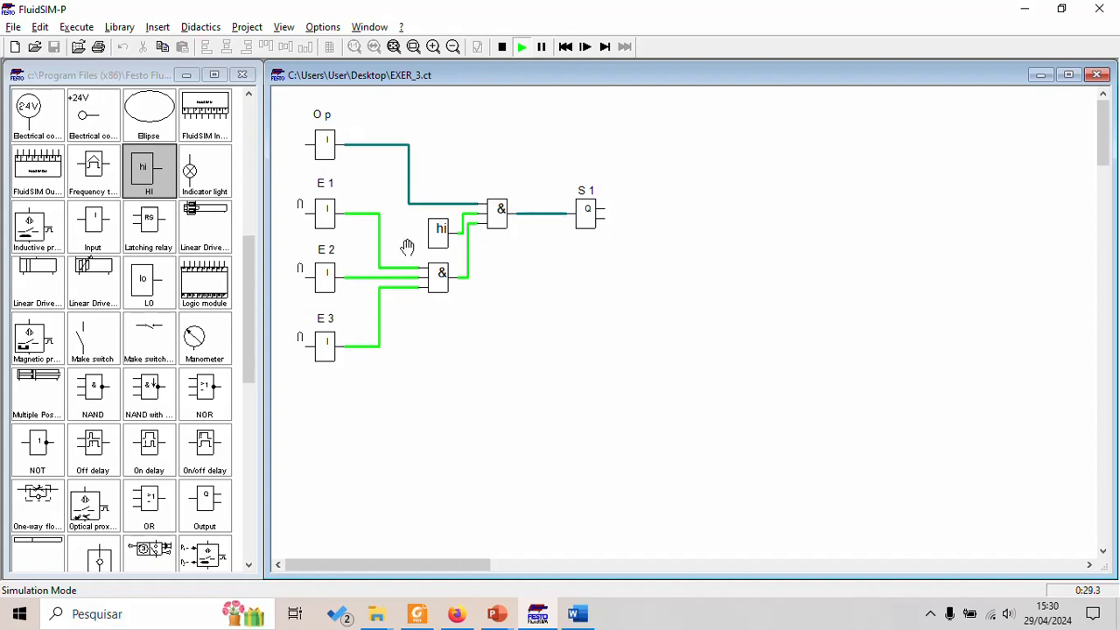
{"action": "left_click", "coordinate": [336, 204]}
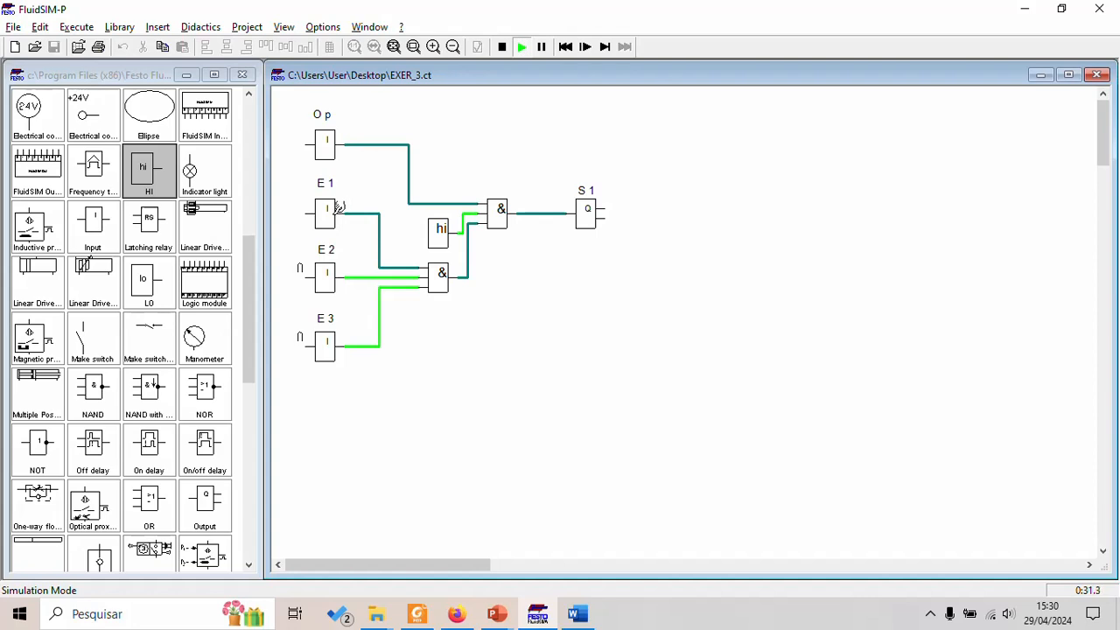
{"action": "left_click", "coordinate": [333, 212]}
{"action": "left_click", "coordinate": [332, 279]}
{"action": "left_click", "coordinate": [336, 335]}
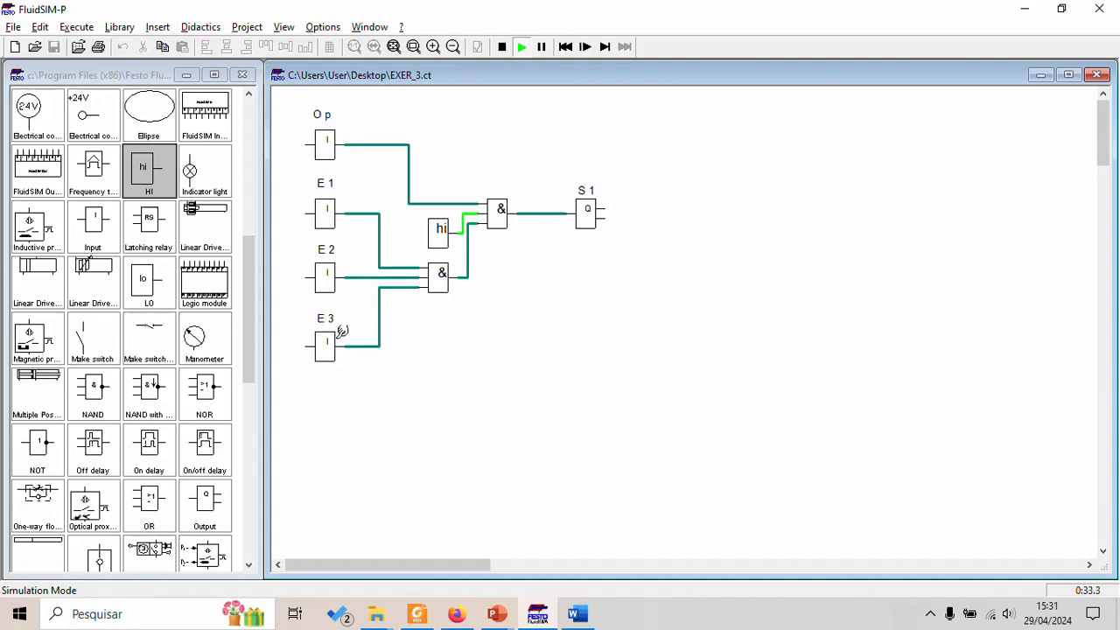
Step: Test S1 with Op, E1, E2 and E3 all on, toggling Op and E2 individually, and stop the simulation
{"action": "left_click", "coordinate": [331, 145]}
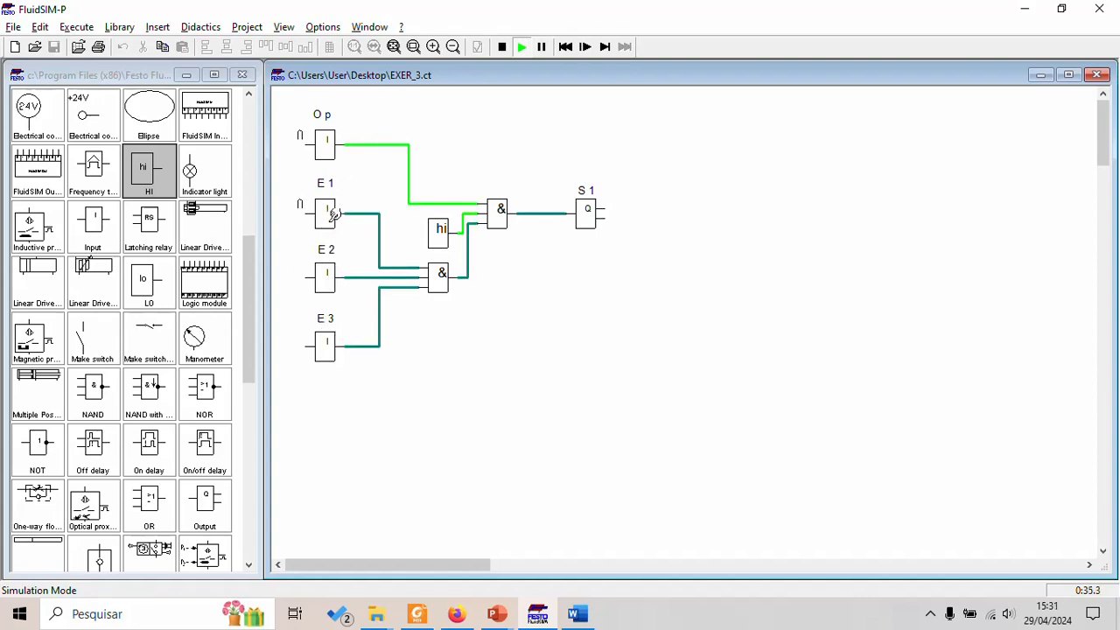
{"action": "left_click", "coordinate": [333, 213]}
{"action": "left_click", "coordinate": [332, 266]}
{"action": "left_click", "coordinate": [334, 328]}
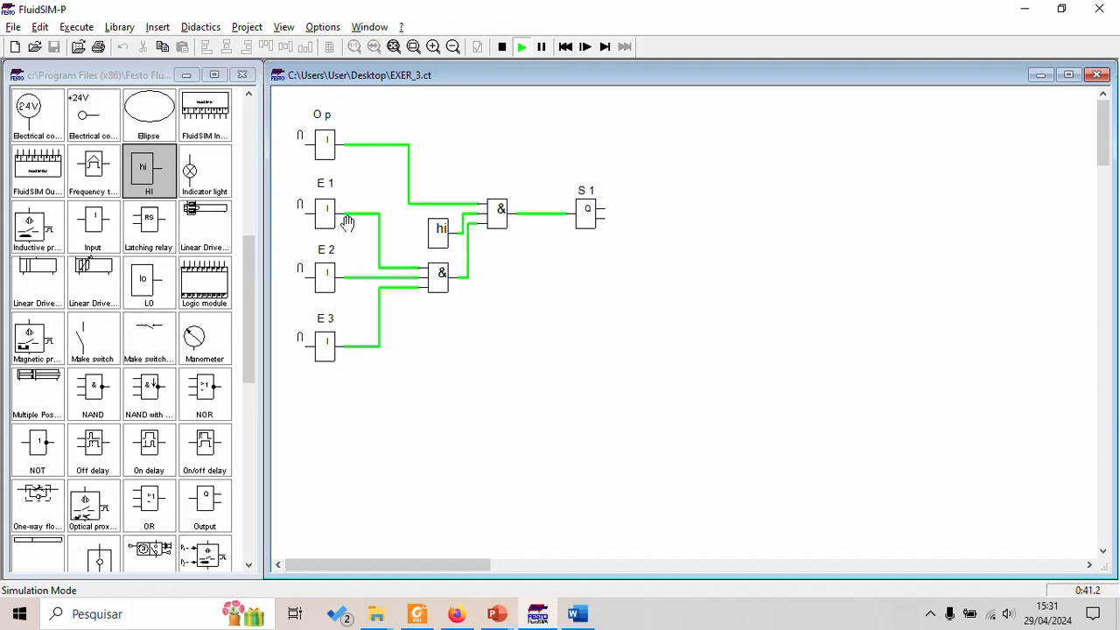
{"action": "left_click", "coordinate": [337, 147]}
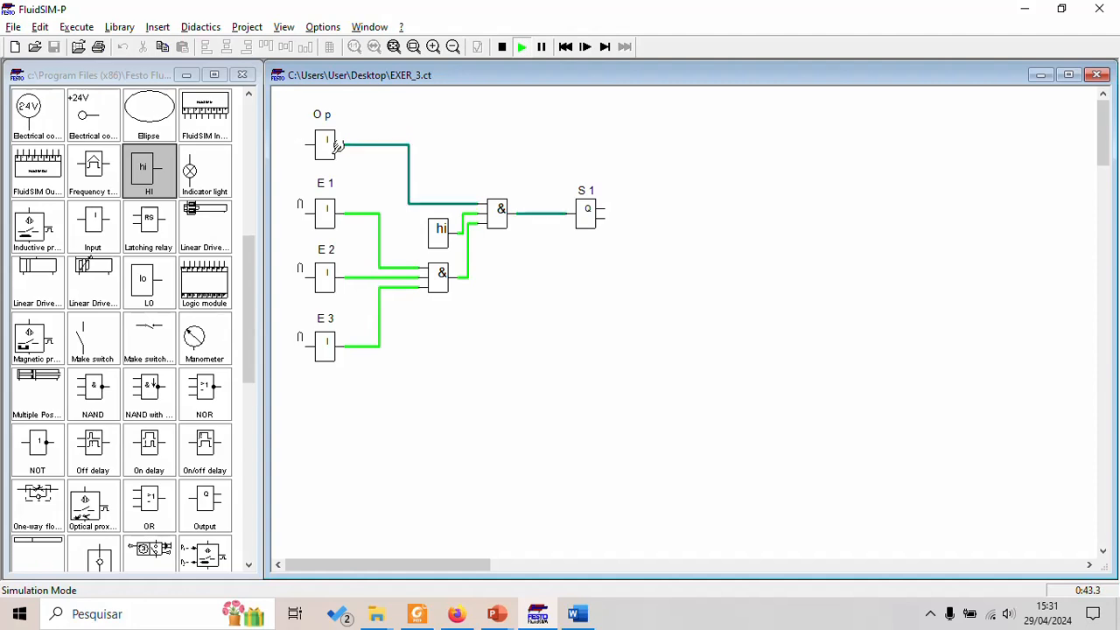
{"action": "left_click", "coordinate": [338, 147]}
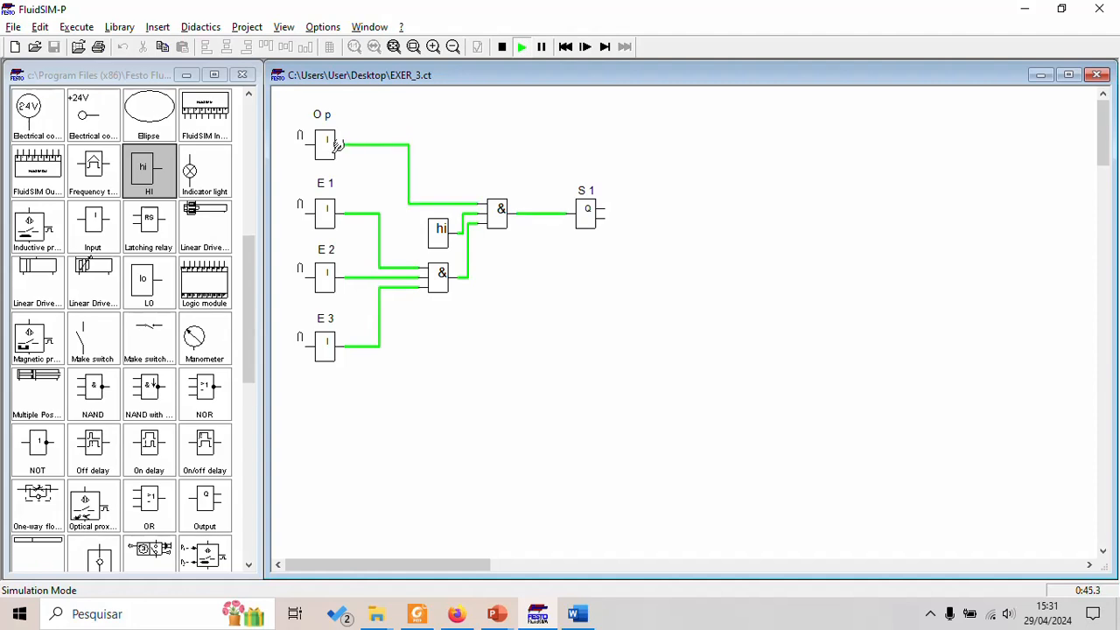
{"action": "left_click", "coordinate": [331, 268]}
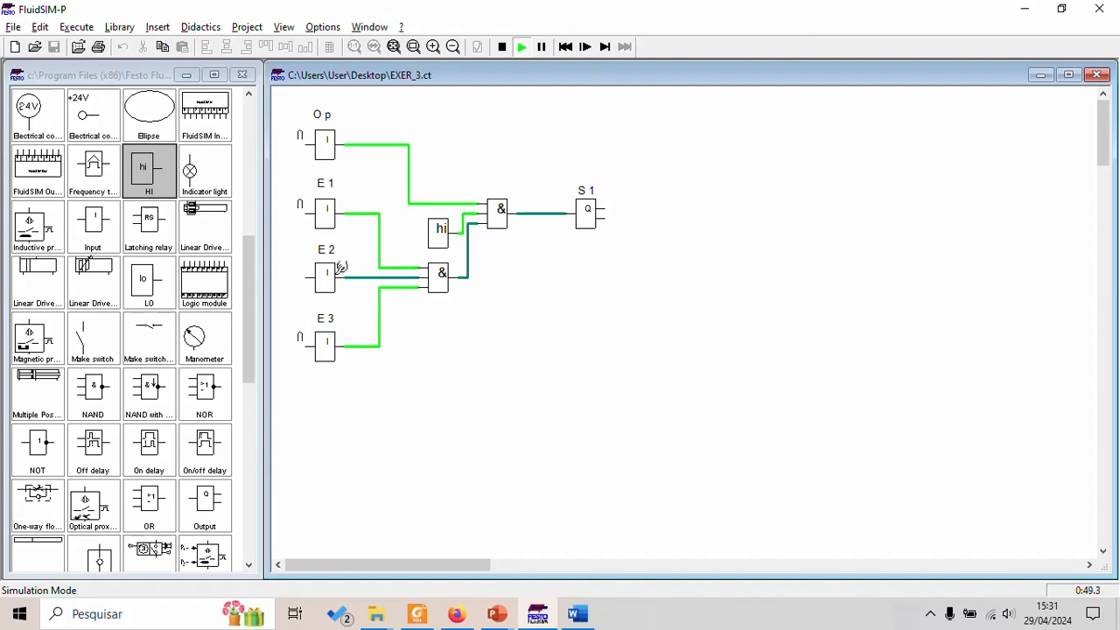
{"action": "left_click", "coordinate": [335, 273]}
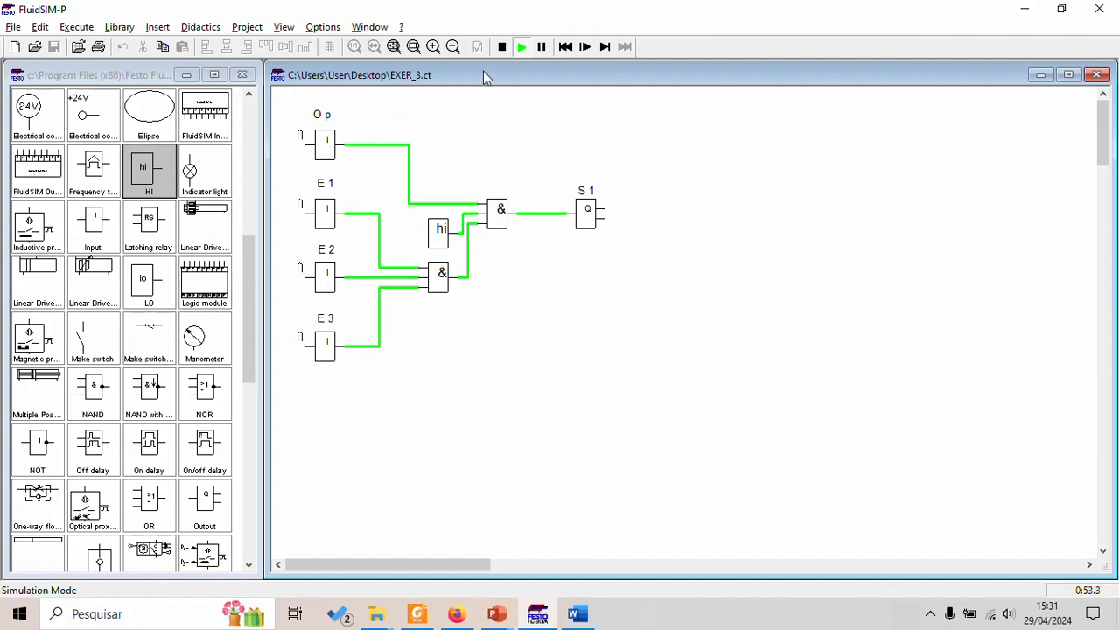
{"action": "left_click", "coordinate": [501, 46]}
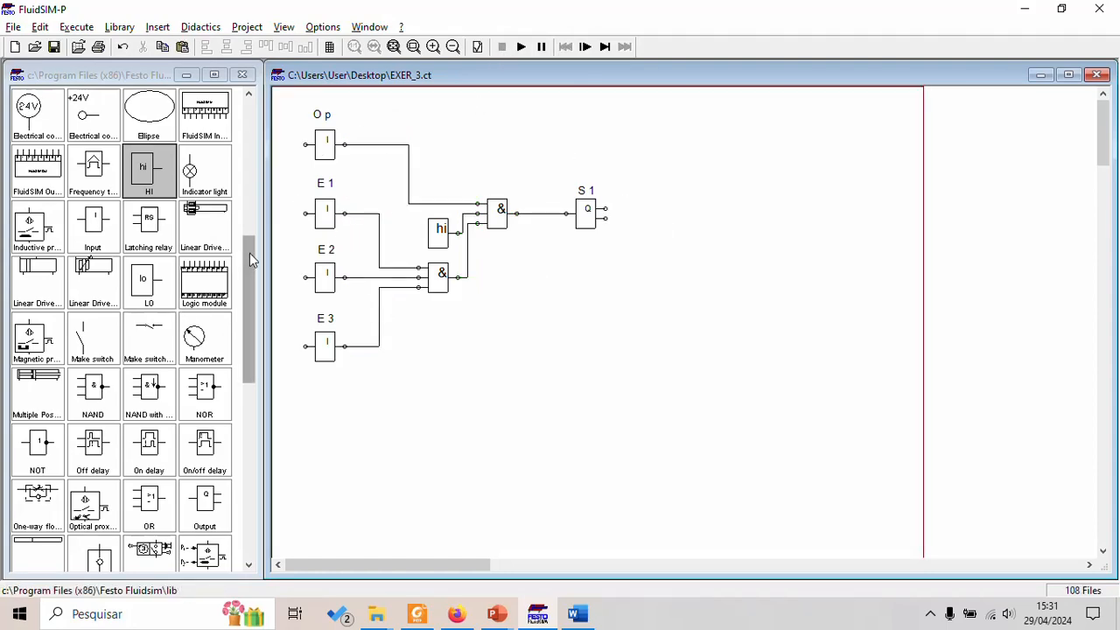
Step: Place an indicator light beside S1, with a 0V connection at its lower terminal and its upper terminal wired to the Output's lower right terminal
{"action": "left_click_drag", "start_coordinate": [250, 253], "coordinate": [239, 226]}
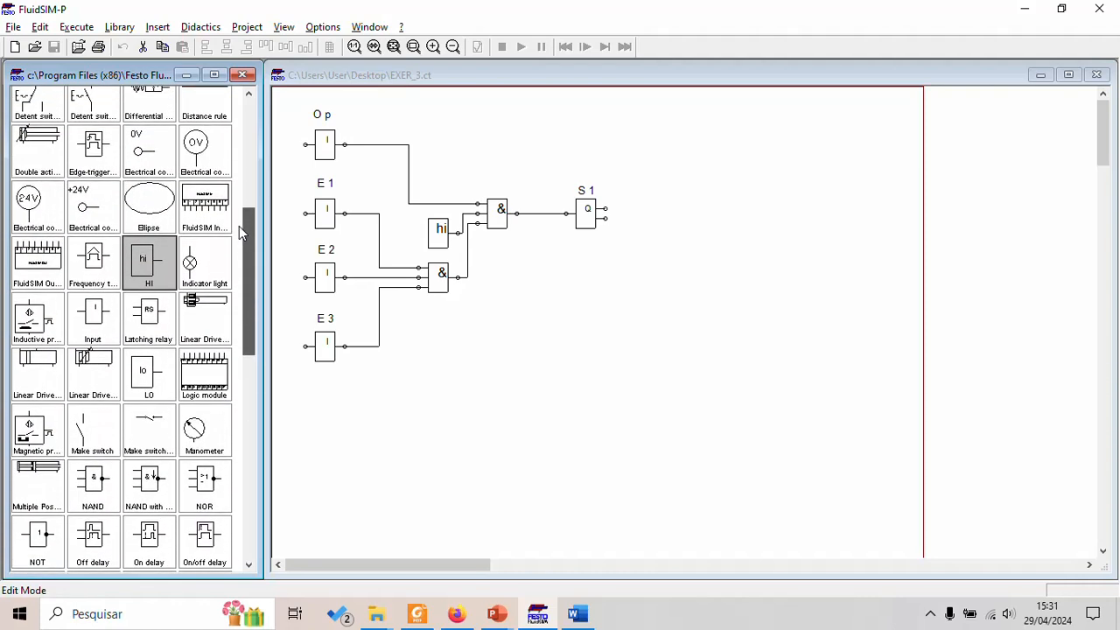
{"action": "left_click_drag", "start_coordinate": [199, 267], "coordinate": [645, 246]}
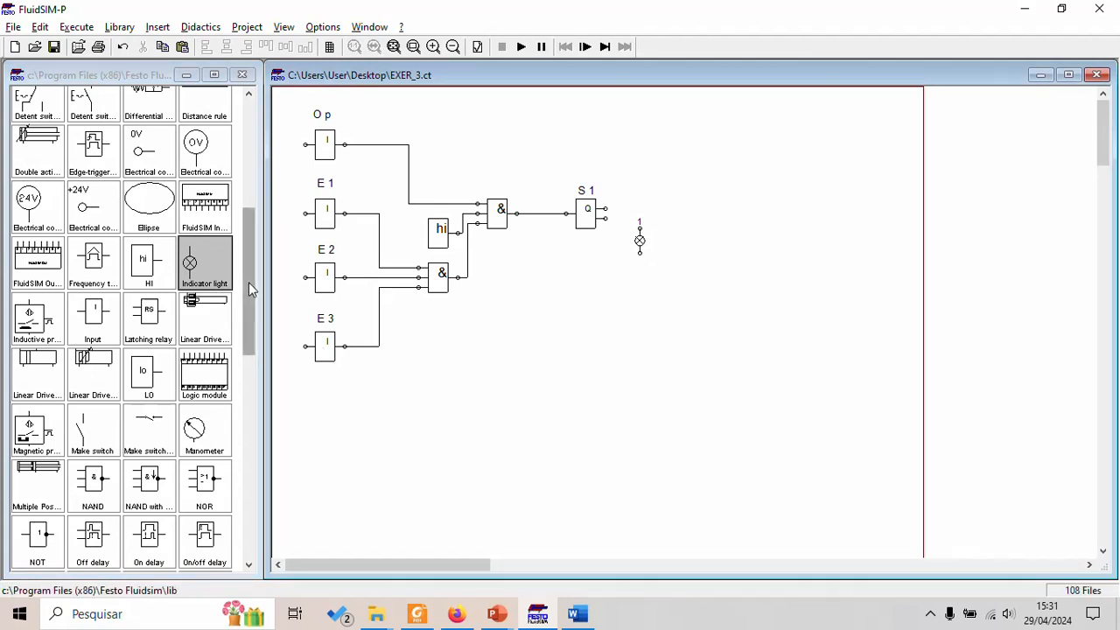
{"action": "double_click", "coordinate": [151, 163]}
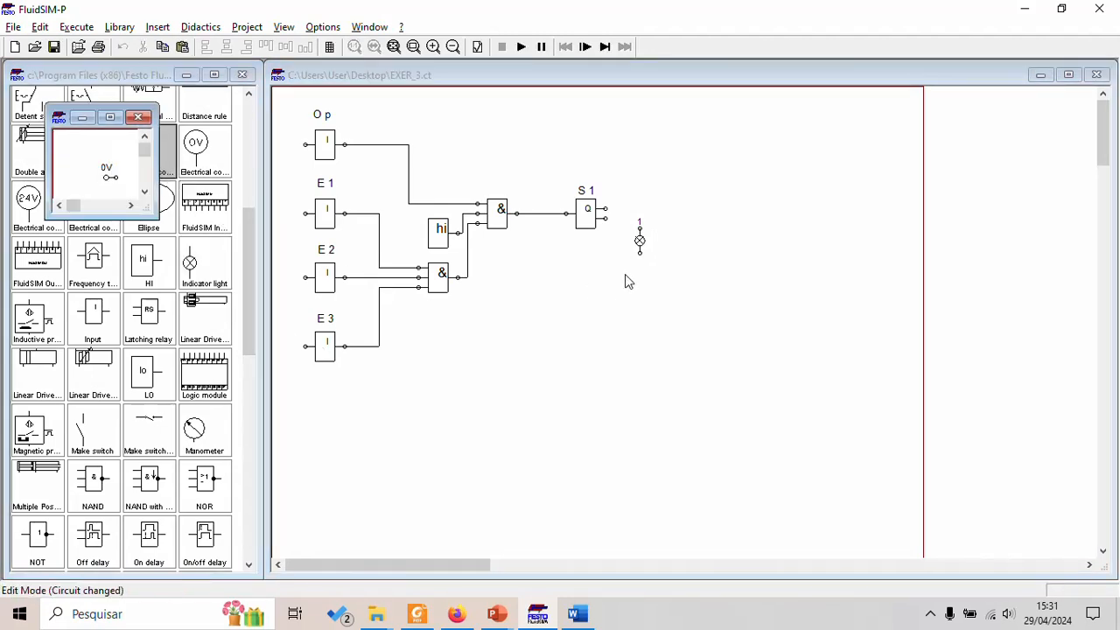
{"action": "left_click", "coordinate": [138, 117]}
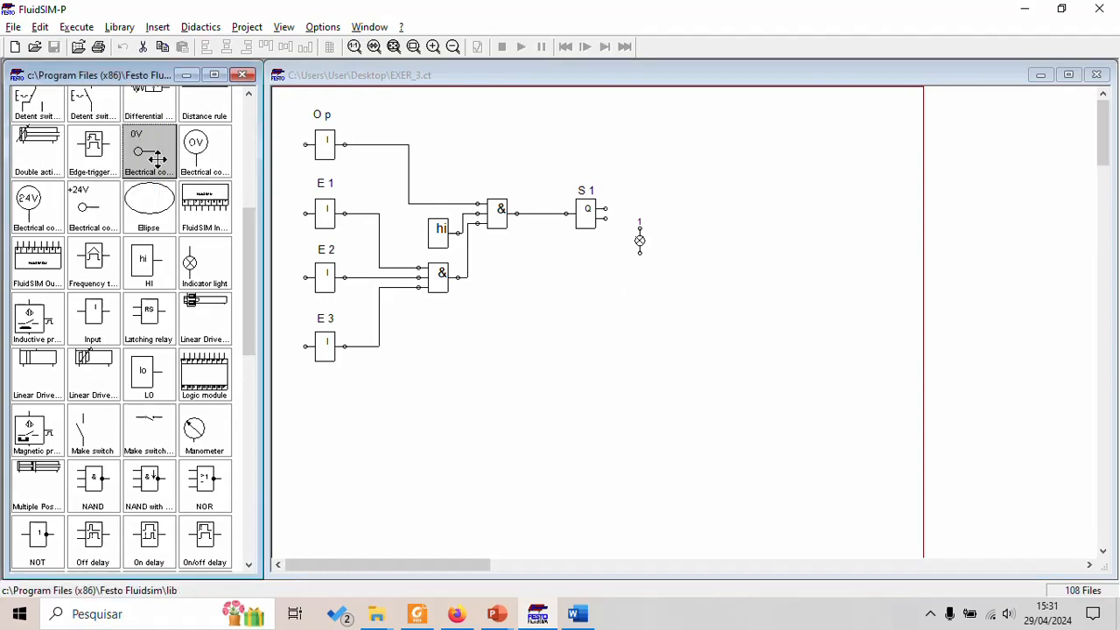
{"action": "left_click_drag", "start_coordinate": [150, 150], "coordinate": [623, 252]}
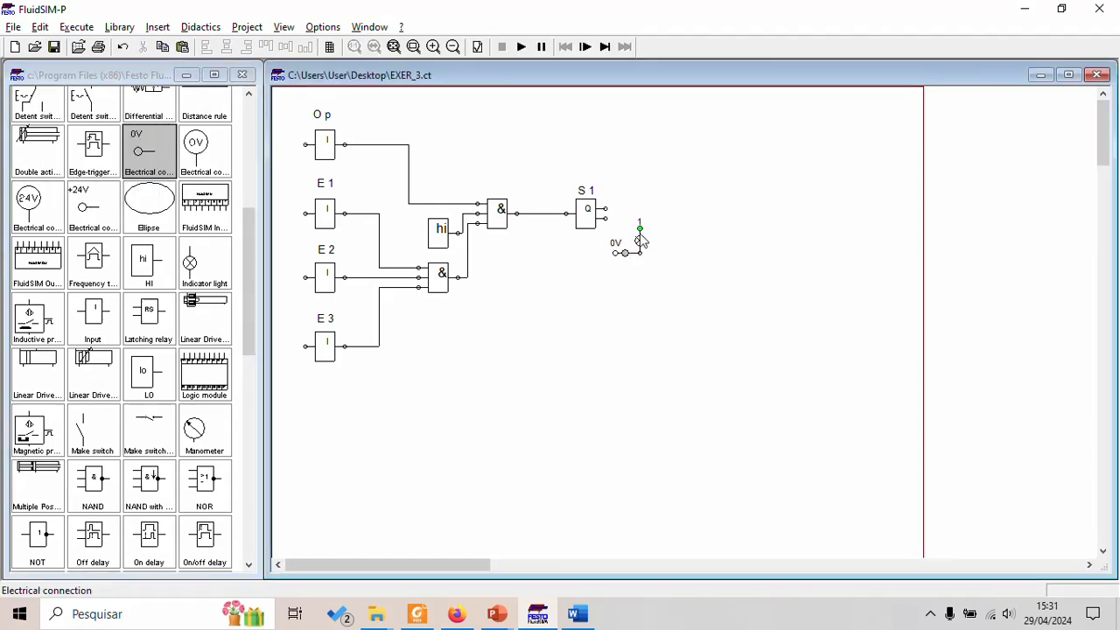
{"action": "left_click_drag", "start_coordinate": [641, 227], "coordinate": [608, 217]}
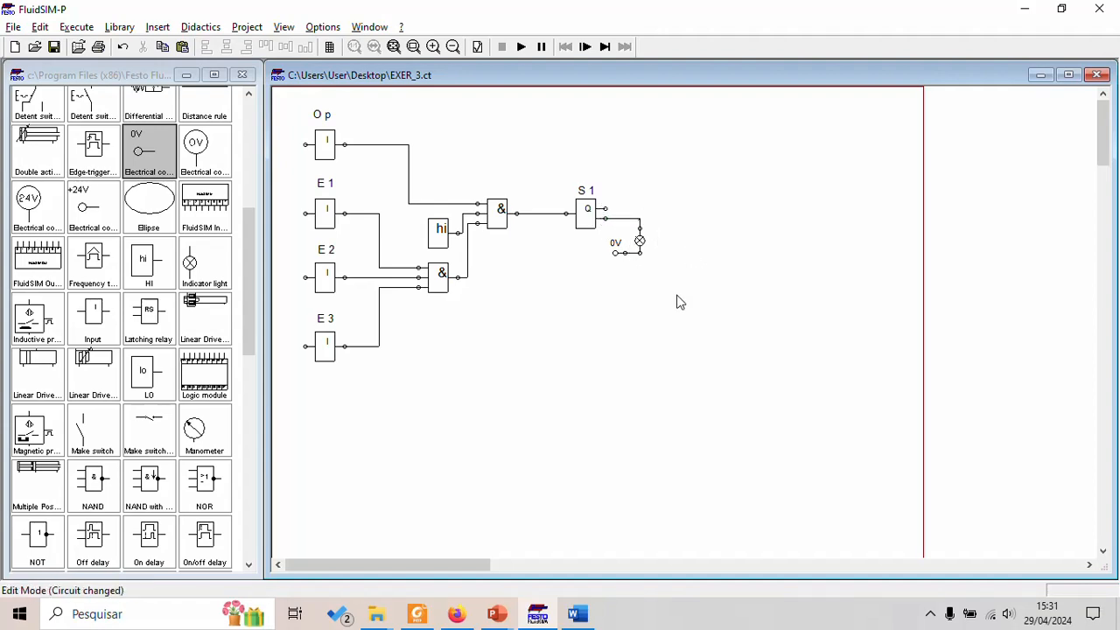
Step: Set the indicator light's signal color to green
{"action": "double_click", "coordinate": [641, 241]}
{"action": "left_click", "coordinate": [644, 294]}
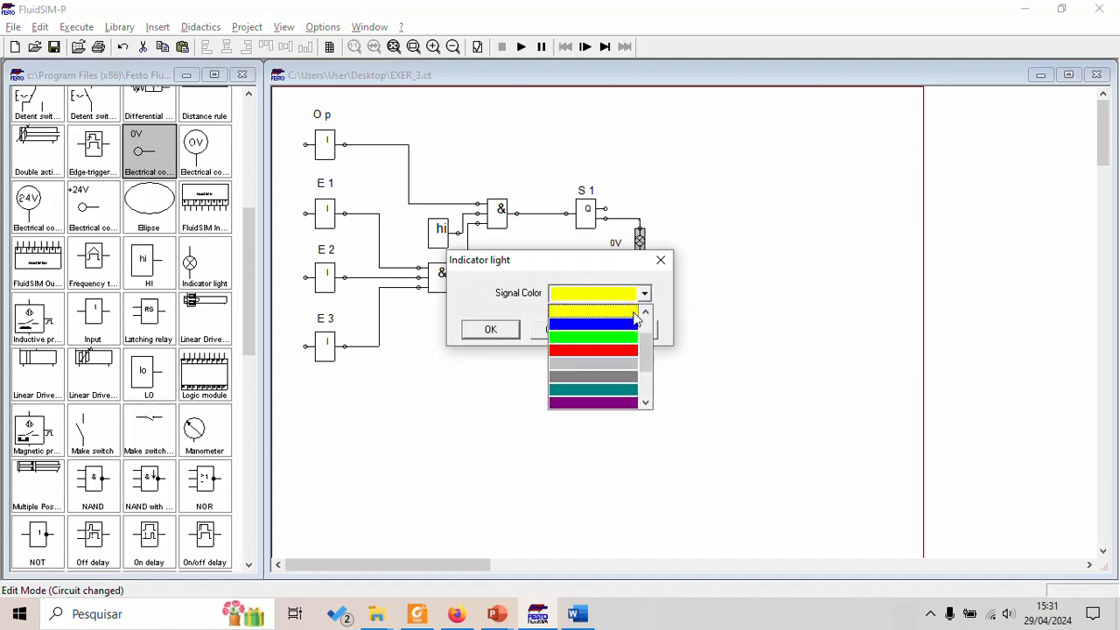
{"action": "left_click", "coordinate": [612, 324]}
{"action": "left_click", "coordinate": [490, 329]}
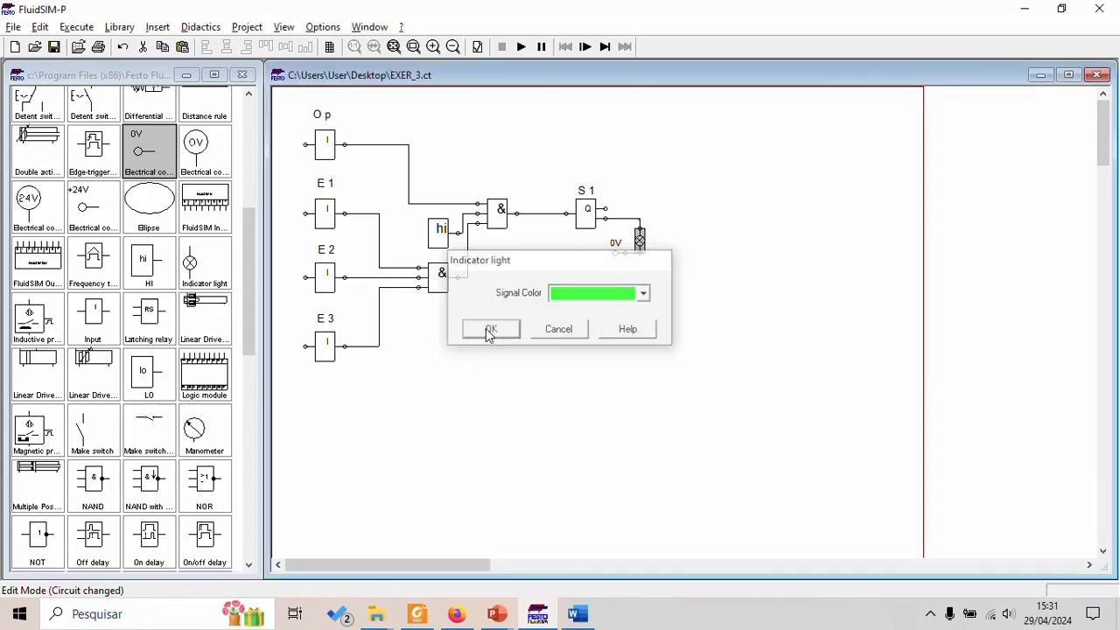
Step: Start the simulation and switch on E1, E2, E3 and Op to test S1's indicator light
{"action": "left_click", "coordinate": [521, 47]}
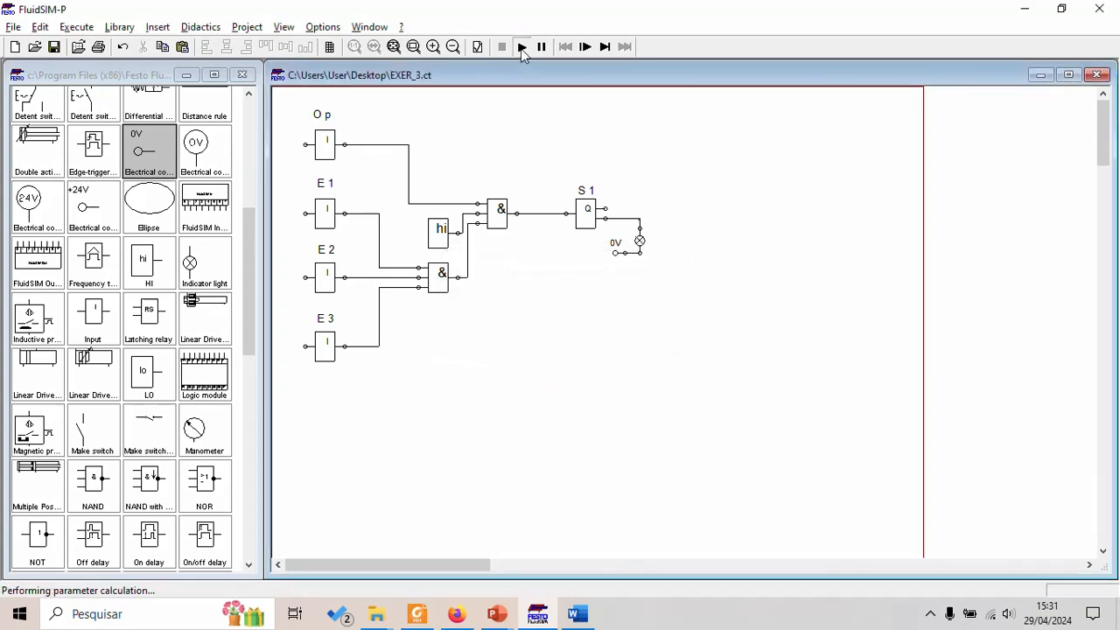
{"action": "left_click", "coordinate": [324, 205]}
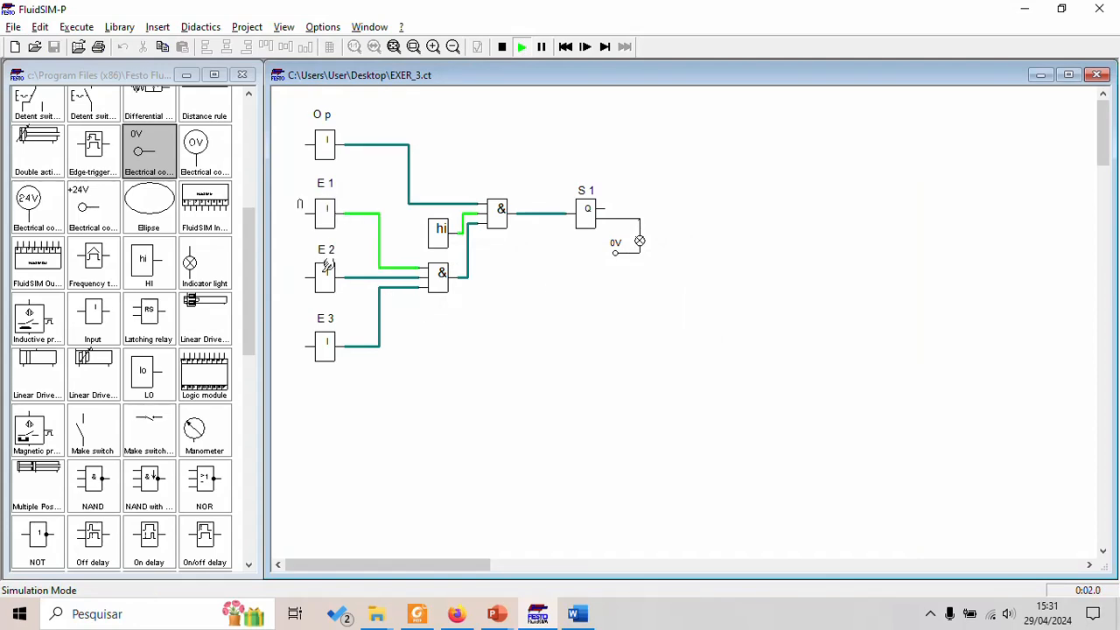
{"action": "left_click", "coordinate": [328, 270]}
{"action": "left_click", "coordinate": [330, 343]}
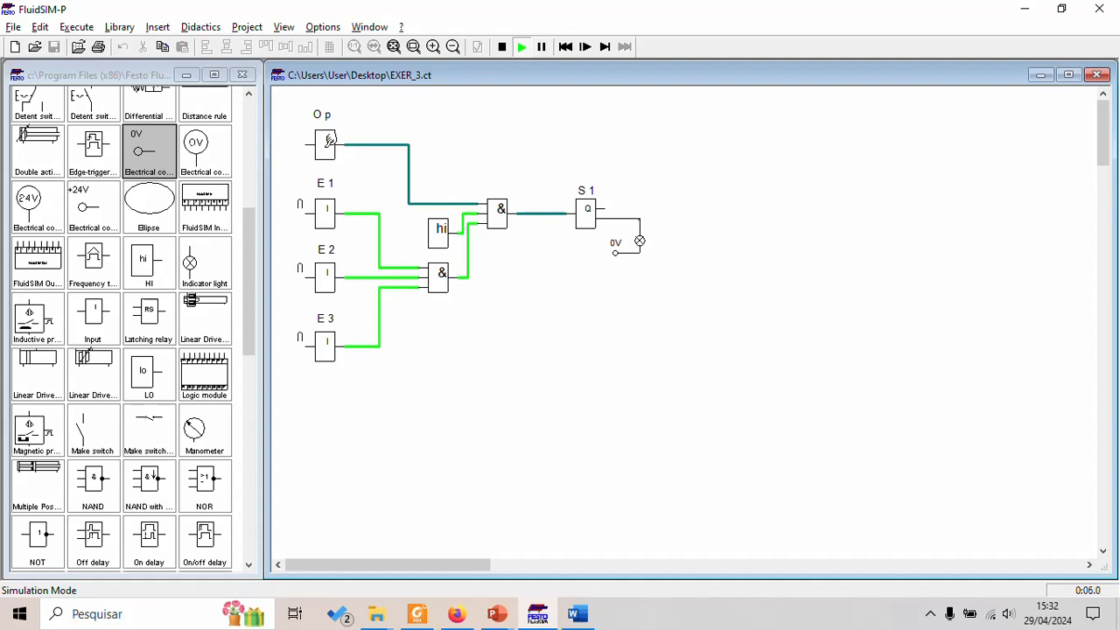
{"action": "left_click", "coordinate": [326, 142]}
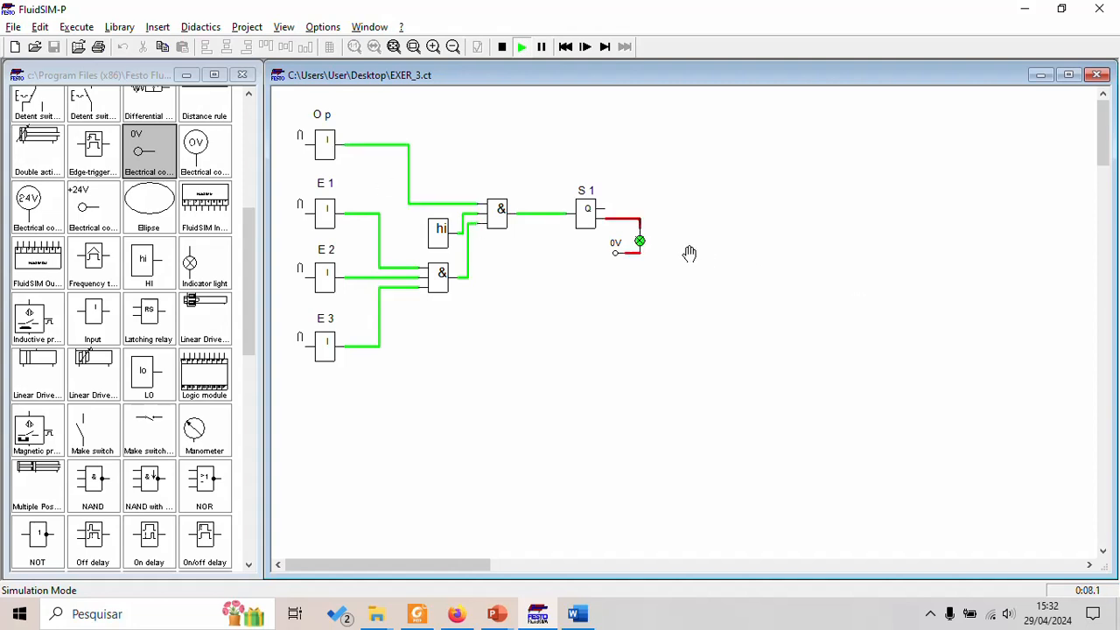
Step: Switch E2 and E1 off and back on to test the indicator light, and stop the simulation
{"action": "left_click", "coordinate": [334, 278]}
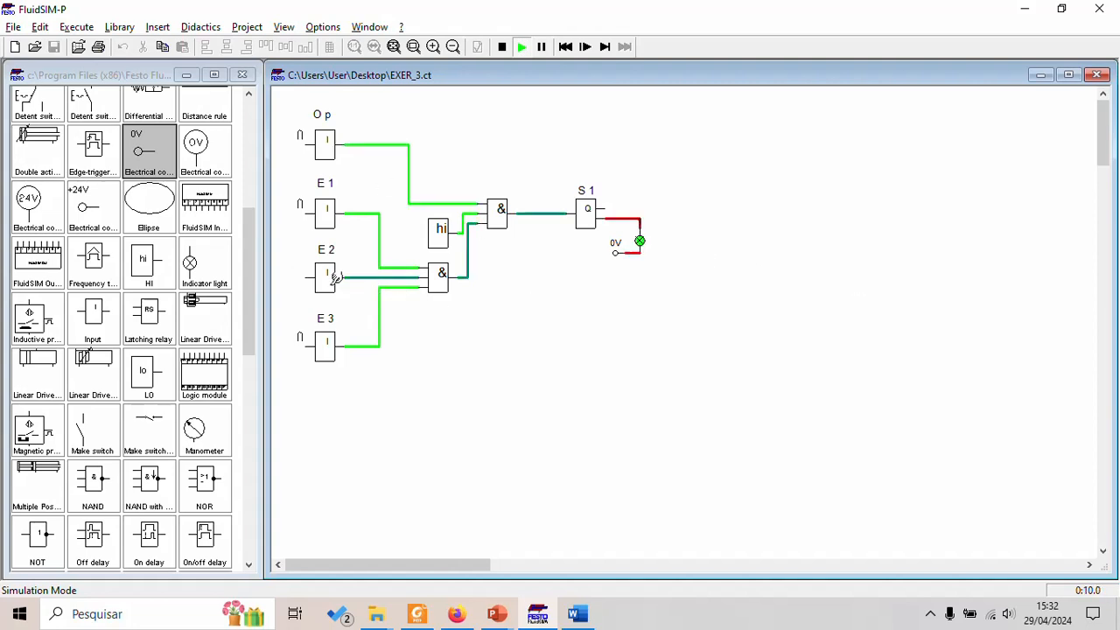
{"action": "left_click", "coordinate": [330, 210]}
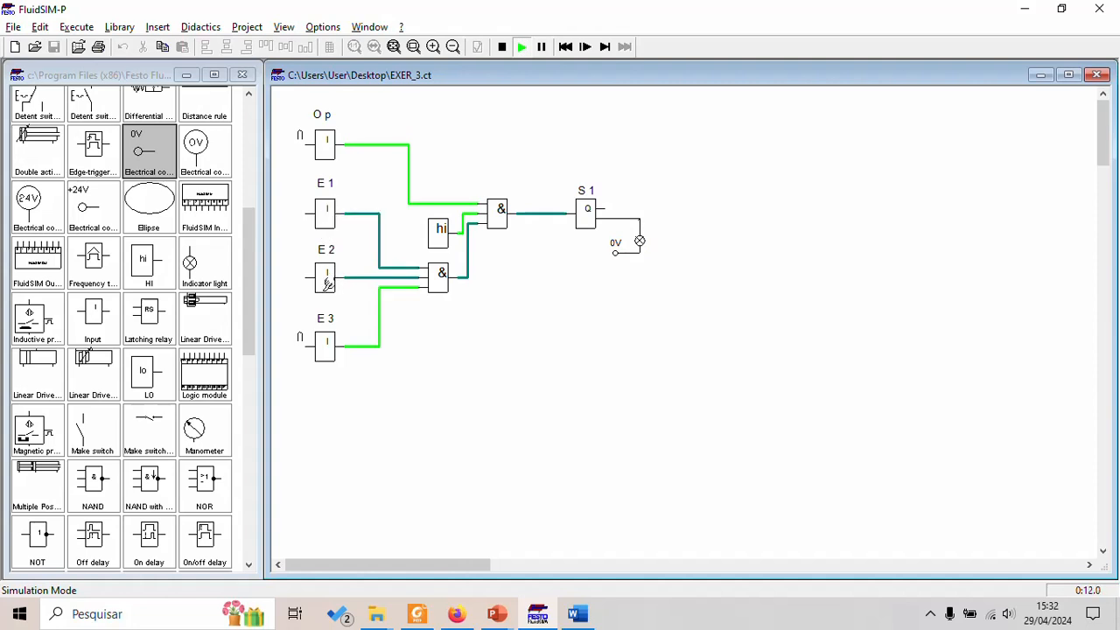
{"action": "left_click", "coordinate": [328, 278]}
{"action": "left_click", "coordinate": [328, 214]}
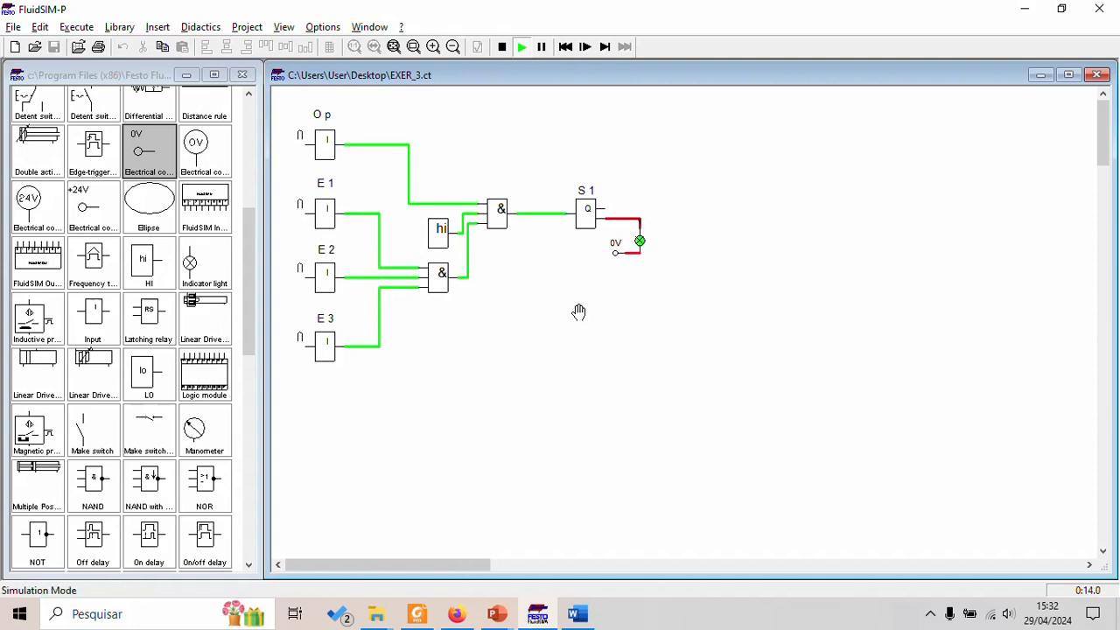
{"action": "left_click", "coordinate": [504, 47]}
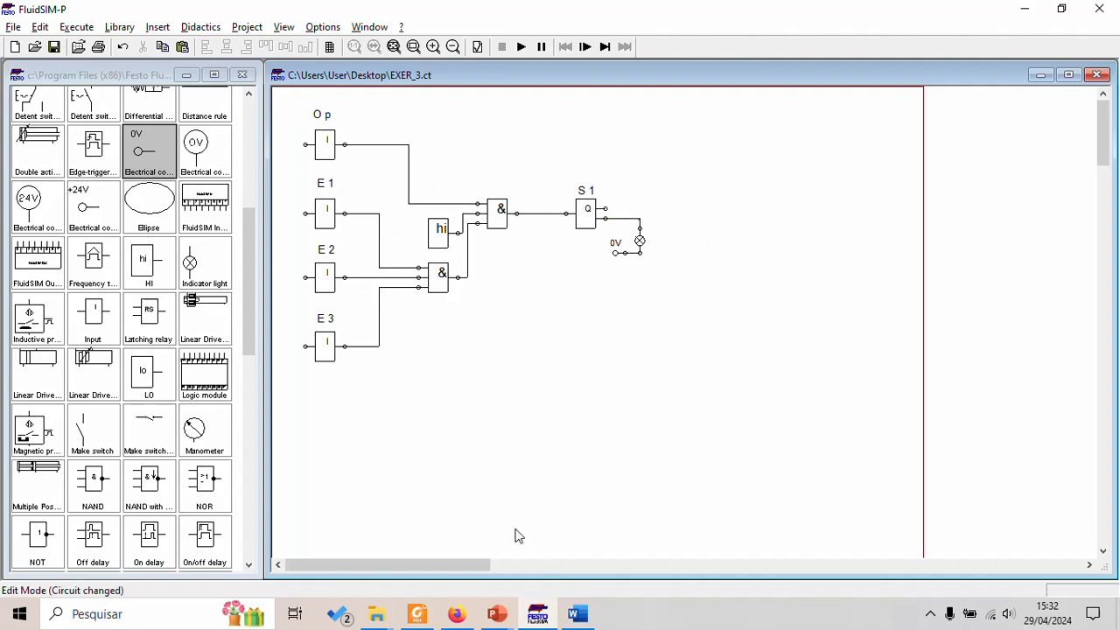
Step: Switch to Word and examine the first S2 equation, selecting its barred E1.E2.E3 term
{"action": "left_click", "coordinate": [592, 619]}
{"action": "scroll", "coordinate": [598, 280], "scroll_direction": "down", "scroll_amount": 3}
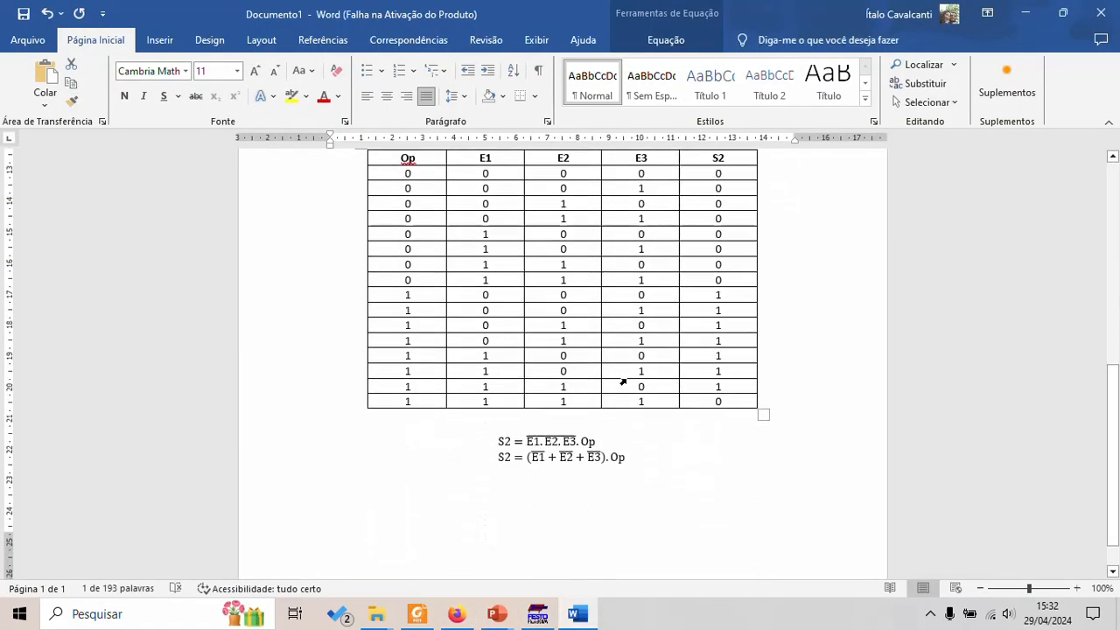
{"action": "left_click_drag", "start_coordinate": [587, 442], "coordinate": [538, 441]}
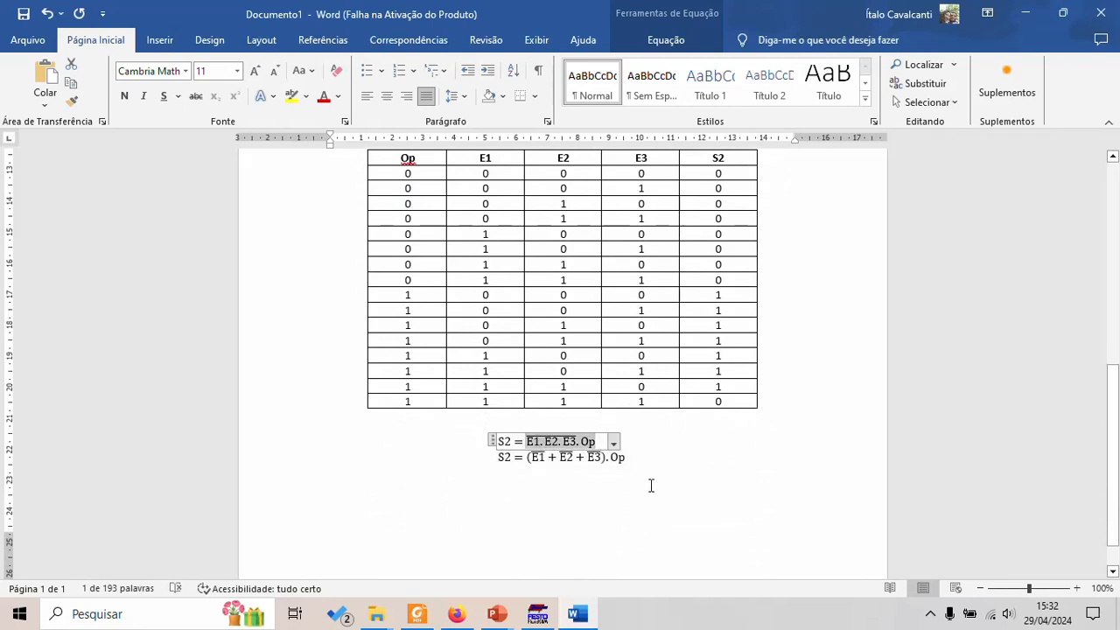
{"action": "mouse_move", "coordinate": [625, 456]}
{"action": "left_mouse_down"}
{"action": "mouse_move", "coordinate": [537, 460]}
{"action": "mouse_move", "coordinate": [578, 441]}
{"action": "left_mouse_up"}
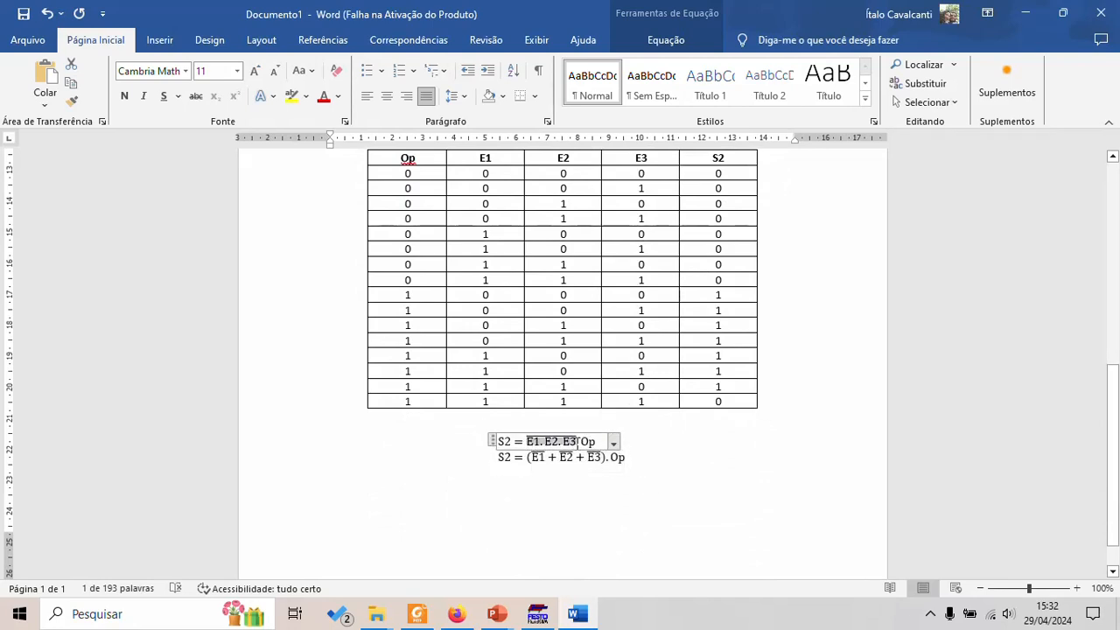
Step: In FluidSIM-P, duplicate the S1 Output with its label, indicator light and 0V connection, placing the copy below the original
{"action": "key", "text": "alt+Tab"}
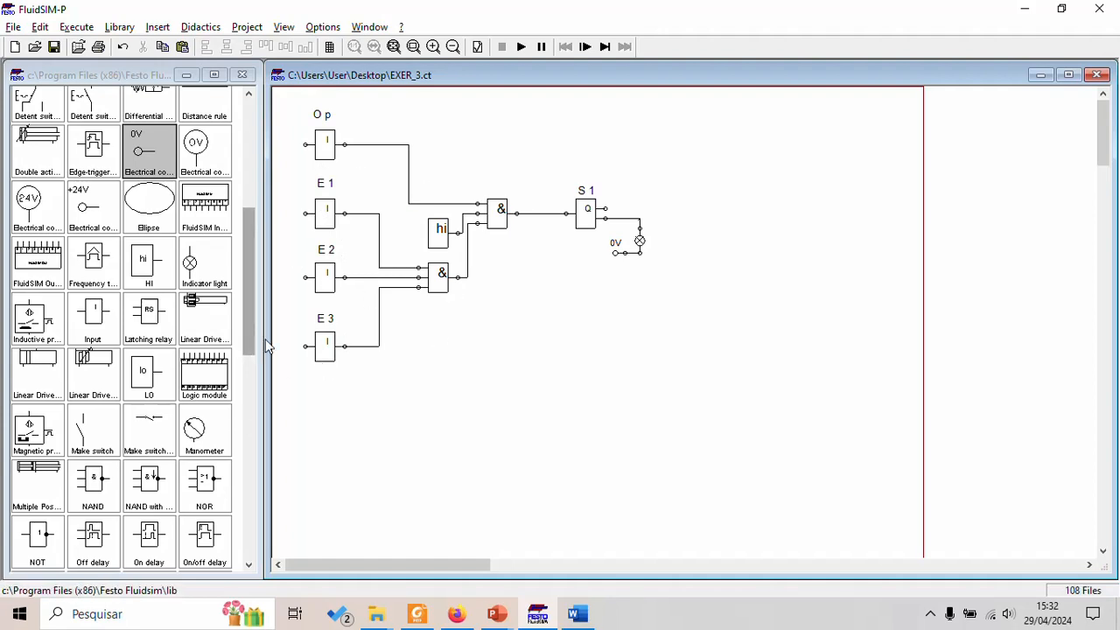
{"action": "left_click", "coordinate": [583, 222]}
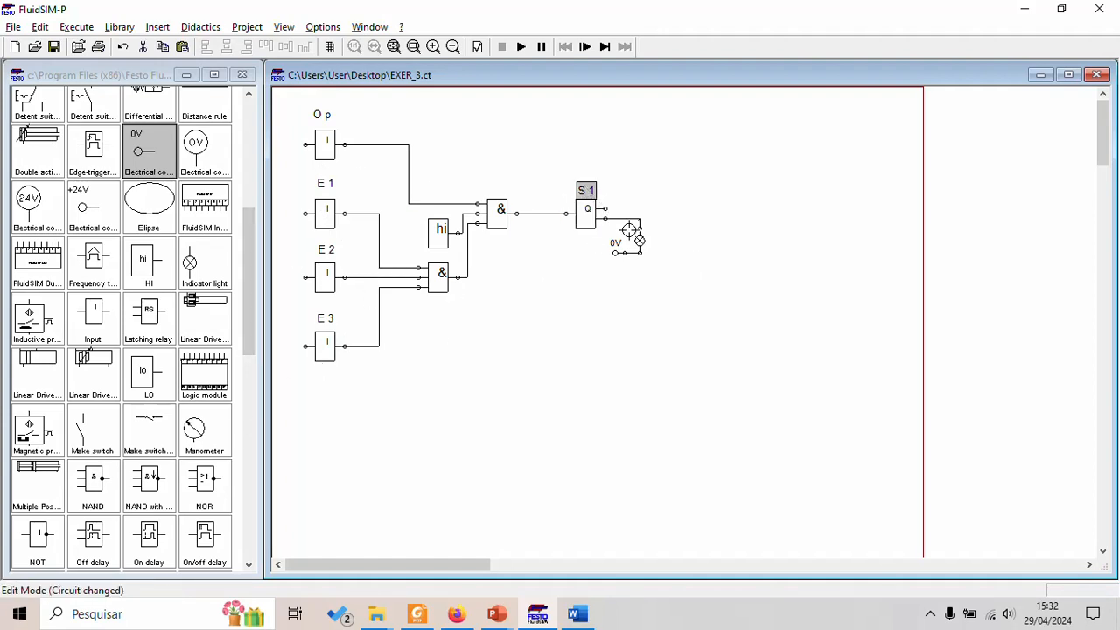
{"action": "left_click_drag", "start_coordinate": [728, 169], "coordinate": [557, 290]}
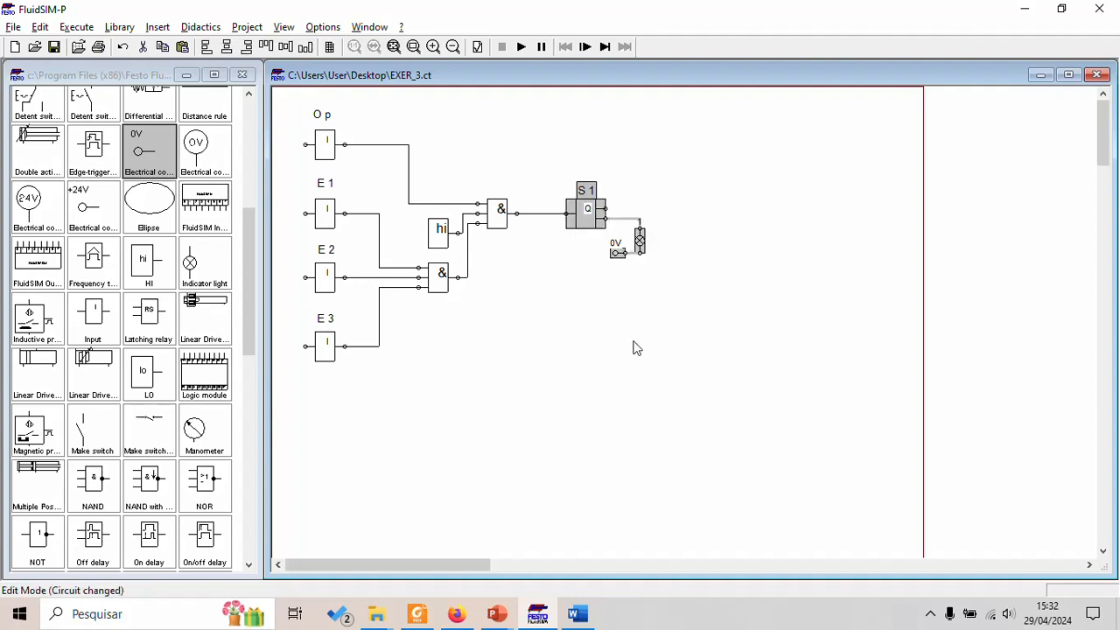
{"action": "key", "text": "ctrl+c"}
{"action": "key", "text": "ctrl+v"}
{"action": "left_click_drag", "start_coordinate": [681, 350], "coordinate": [586, 381]}
Step: Change the copied Output's label text to S2
{"action": "double_click", "coordinate": [596, 357]}
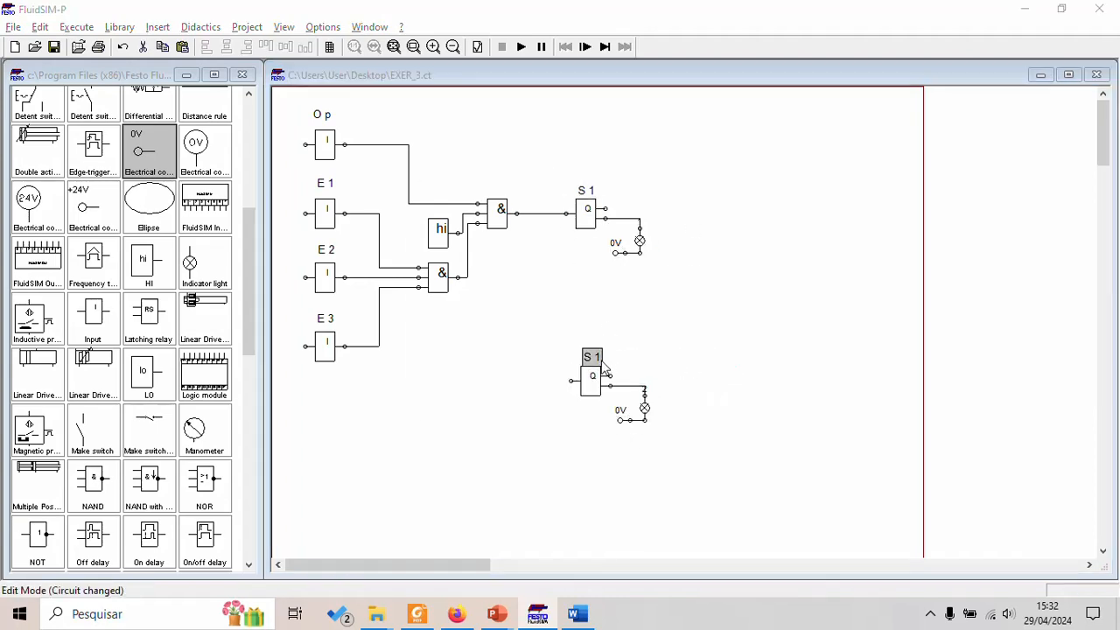
{"action": "key", "text": "BackSpace"}
{"action": "type", "text": "2"}
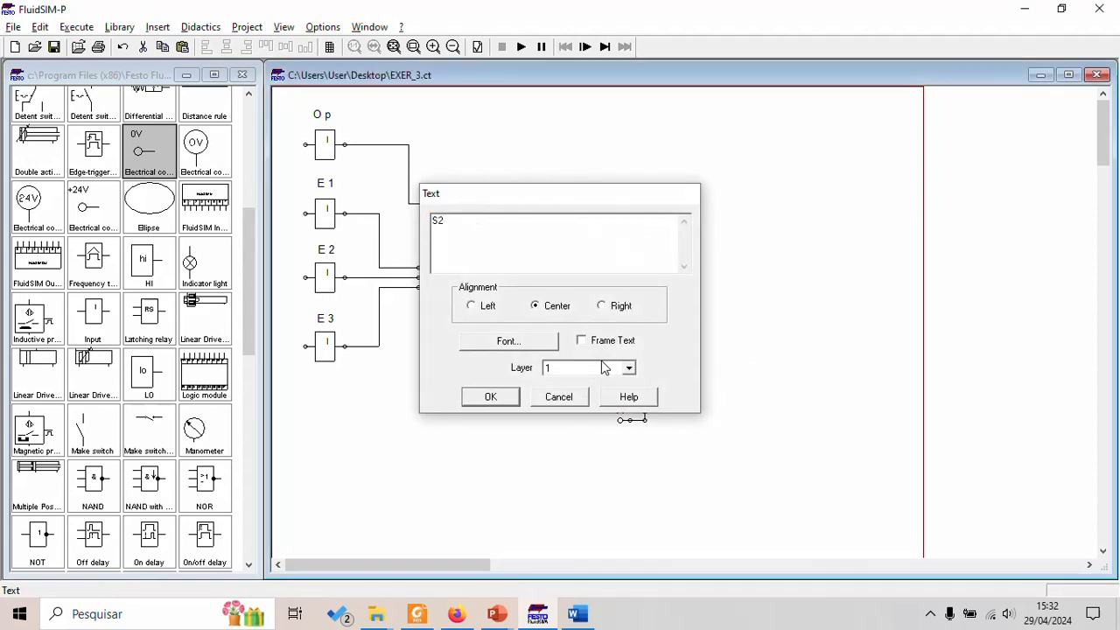
{"action": "key", "text": "Return"}
Step: Set the signal color of S2's indicator light to purple
{"action": "double_click", "coordinate": [644, 408]}
{"action": "left_click", "coordinate": [588, 294]}
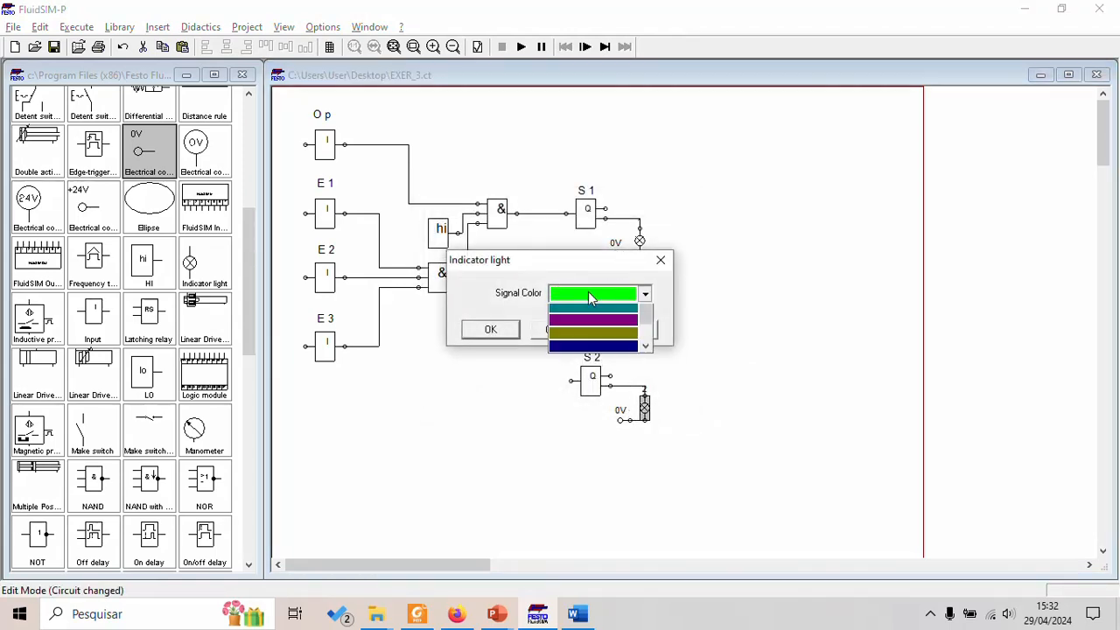
{"action": "left_click", "coordinate": [591, 322]}
{"action": "left_click", "coordinate": [513, 336]}
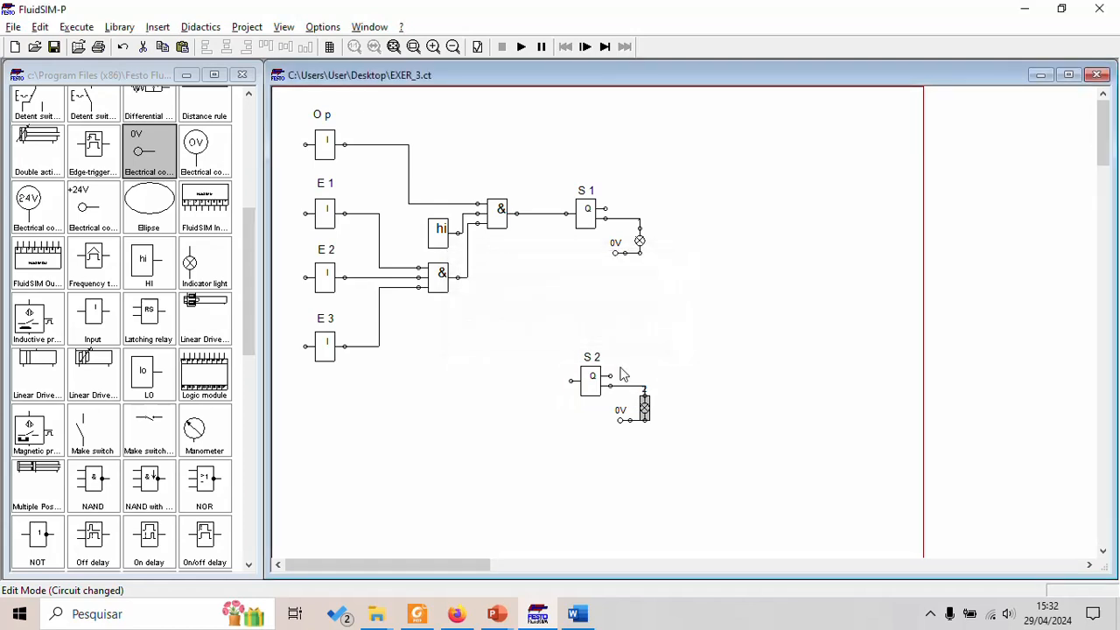
Step: Place a NAND gate below the three-input AND gate, level with the S2 Output
{"action": "left_click_drag", "start_coordinate": [464, 274], "coordinate": [458, 277]}
{"action": "left_click", "coordinate": [250, 297]}
{"action": "left_click_drag", "start_coordinate": [250, 298], "coordinate": [249, 352]}
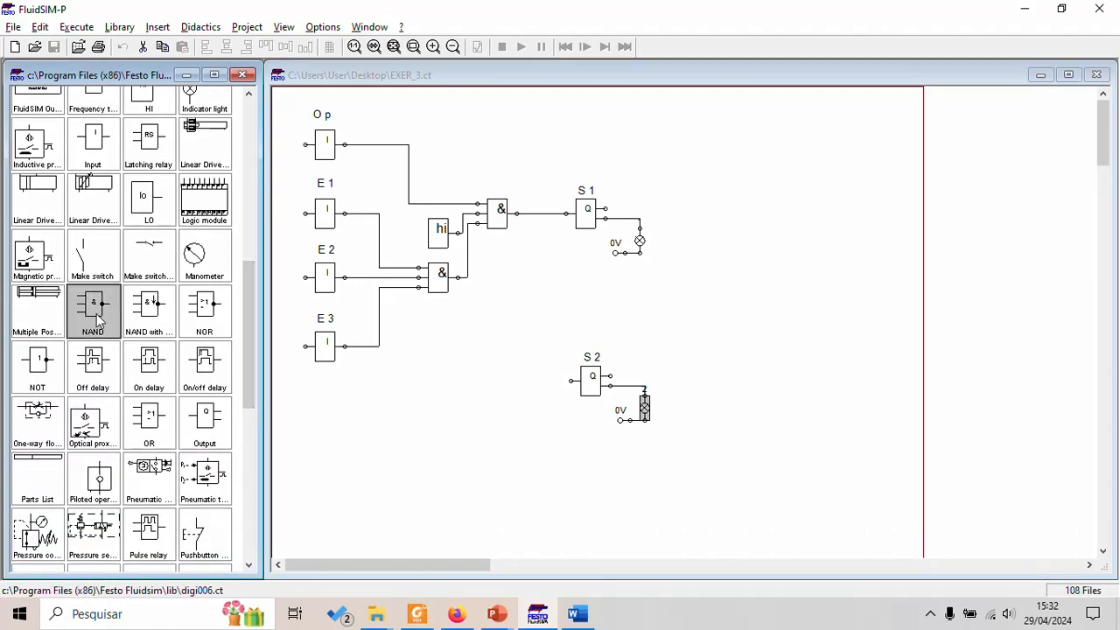
{"action": "left_click_drag", "start_coordinate": [108, 317], "coordinate": [445, 381]}
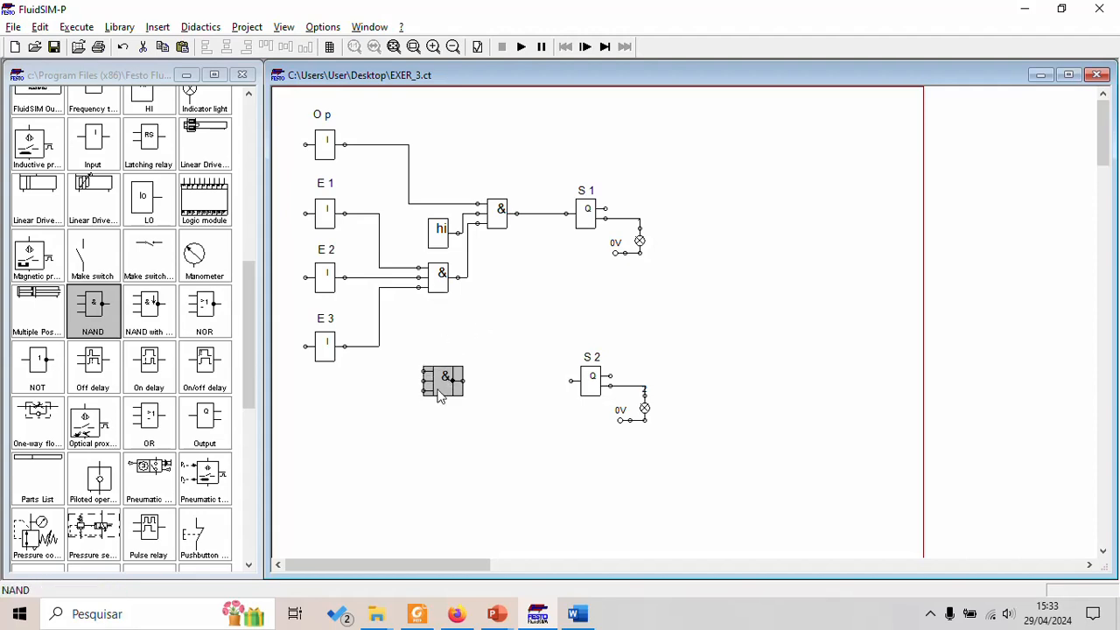
Step: Check the S2 equation in Word, and wire the NAND gate's upper input to the E1 line in FluidSIM-P
{"action": "key", "text": "alt+Tab"}
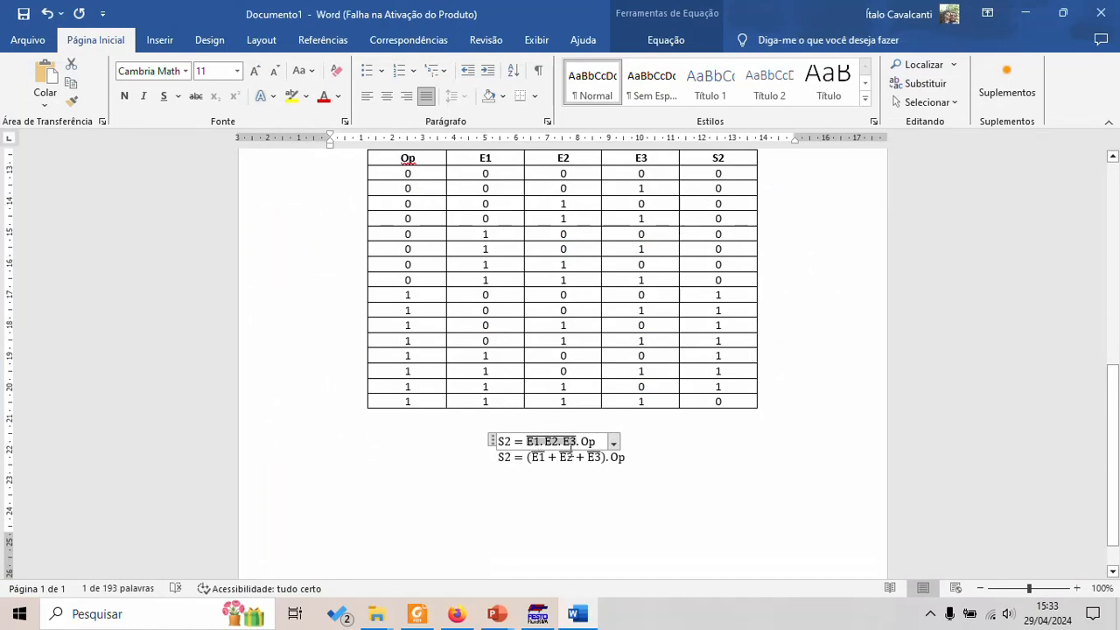
{"action": "key", "text": "alt+Tab"}
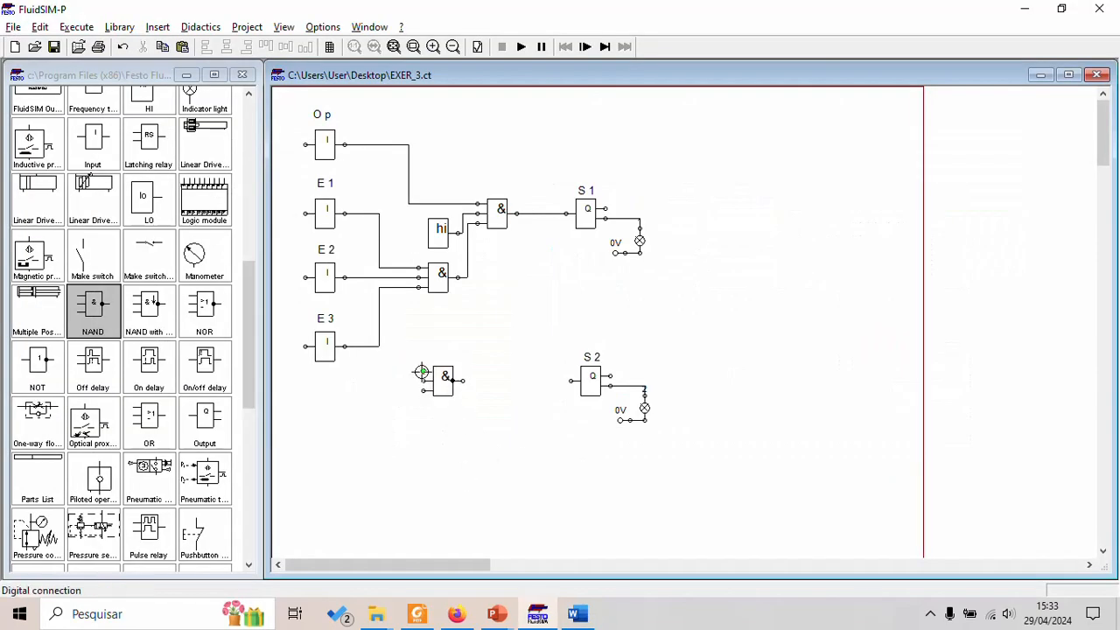
{"action": "left_click_drag", "start_coordinate": [421, 372], "coordinate": [407, 267]}
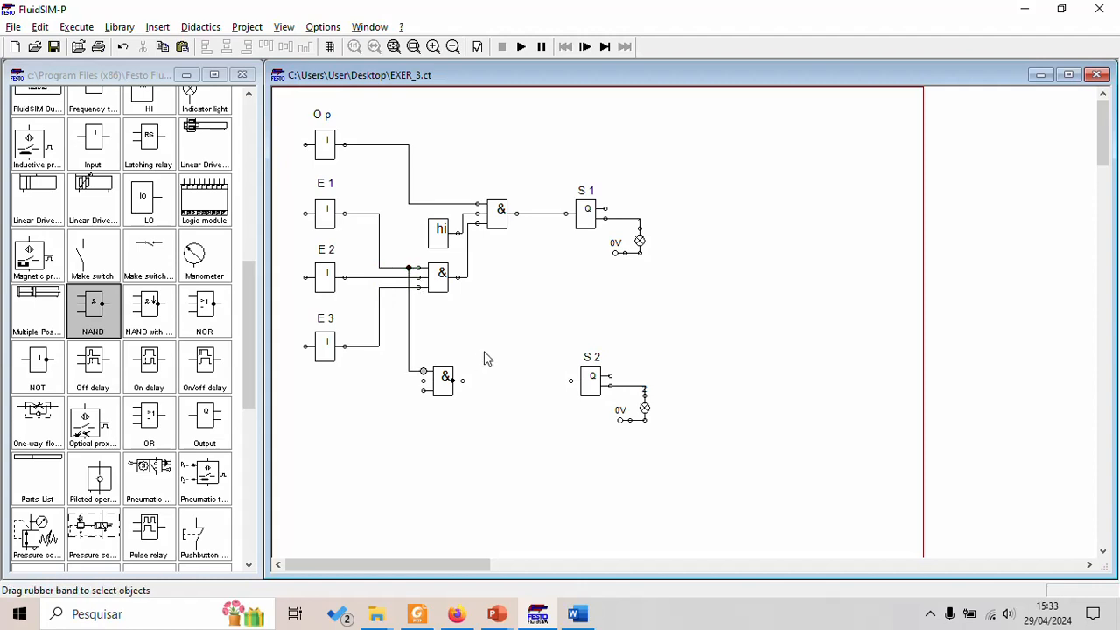
Step: Connect the NAND gate's second and third inputs to the E2 and E3 lines
{"action": "left_click_drag", "start_coordinate": [421, 382], "coordinate": [399, 277]}
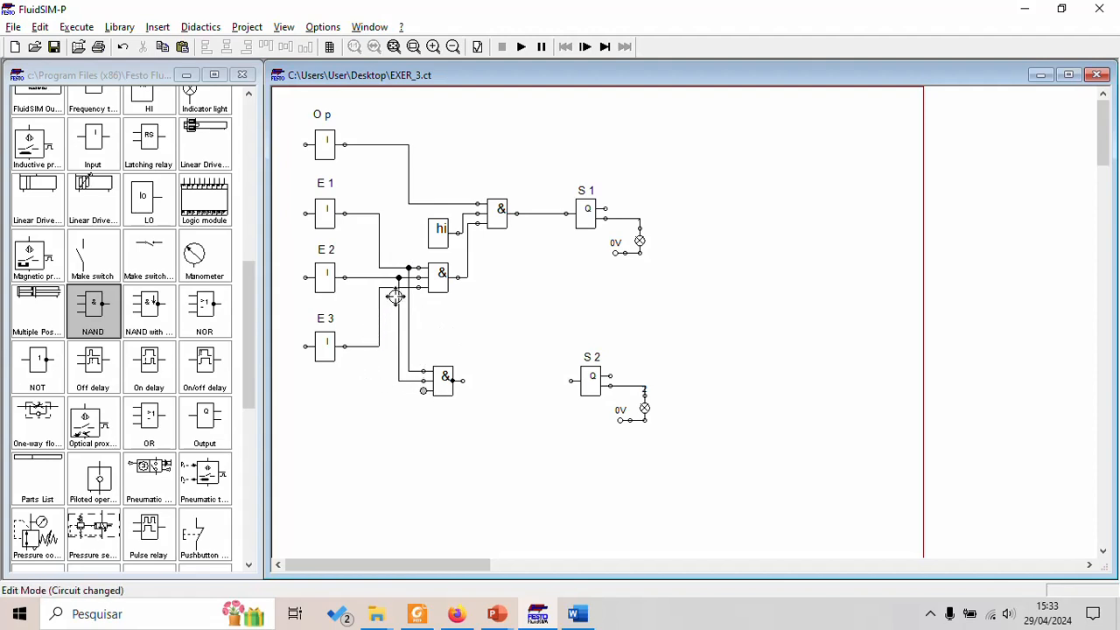
{"action": "left_click_drag", "start_coordinate": [393, 287], "coordinate": [389, 288]}
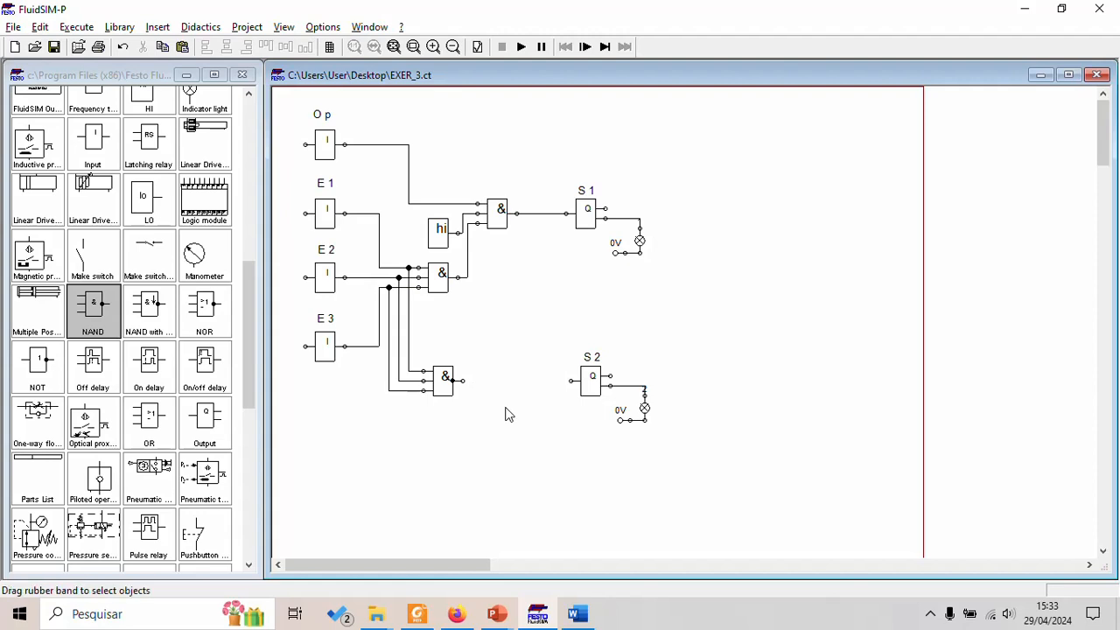
Step: Rewire the AND gate before S1, moving the HI block above it so HI feeds its first input and Op its second
{"action": "left_click_drag", "start_coordinate": [441, 230], "coordinate": [426, 230]}
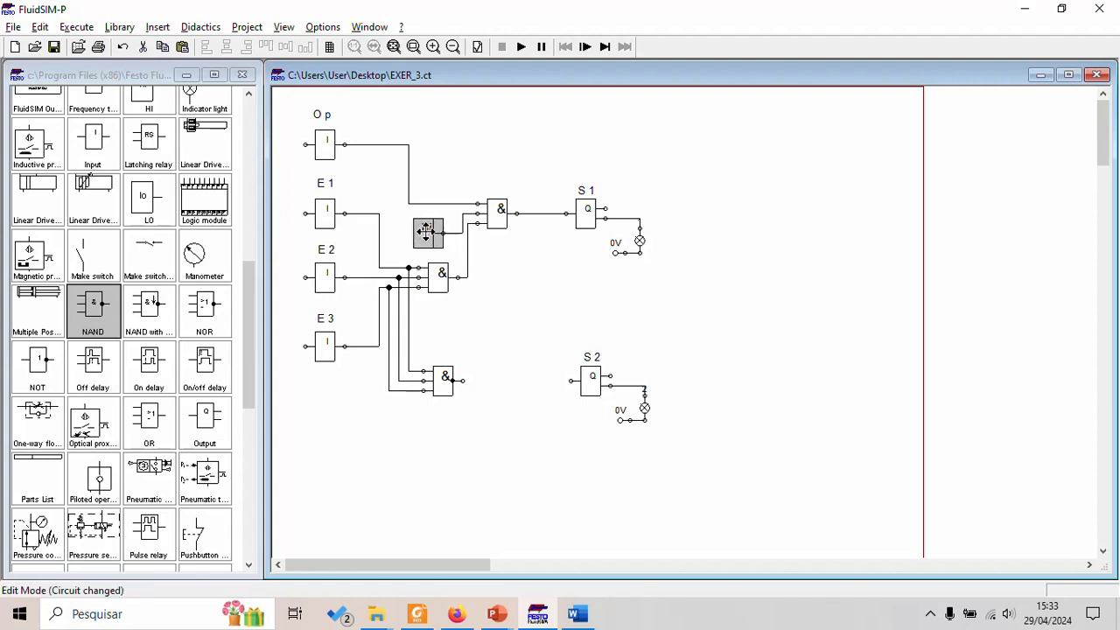
{"action": "left_click", "coordinate": [452, 232]}
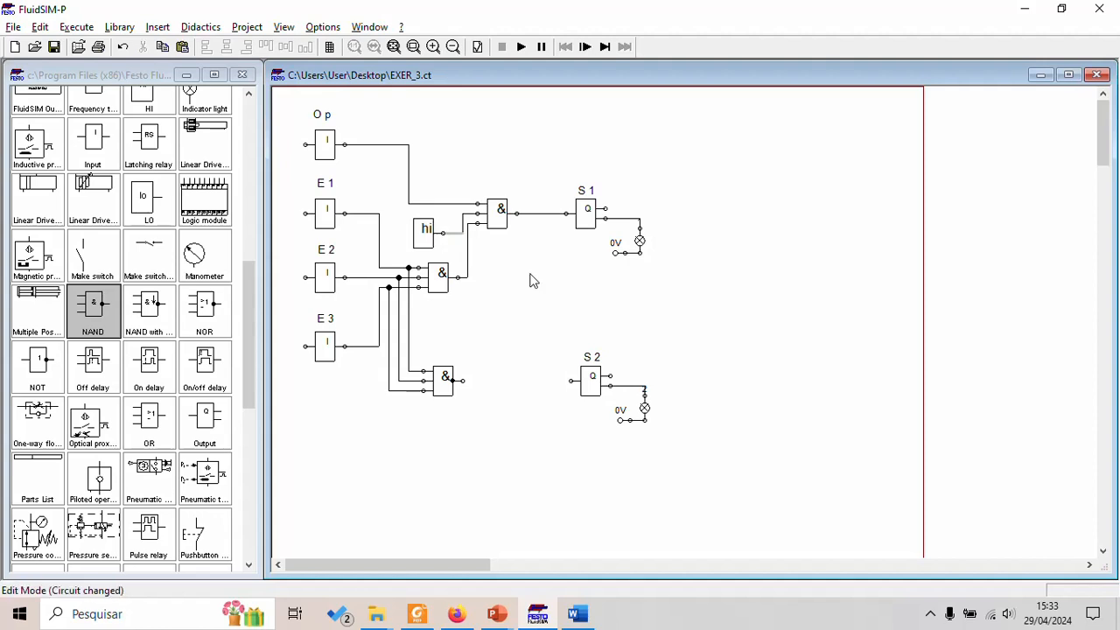
{"action": "left_click", "coordinate": [425, 231]}
{"action": "left_click", "coordinate": [430, 201]}
{"action": "left_click", "coordinate": [430, 203]}
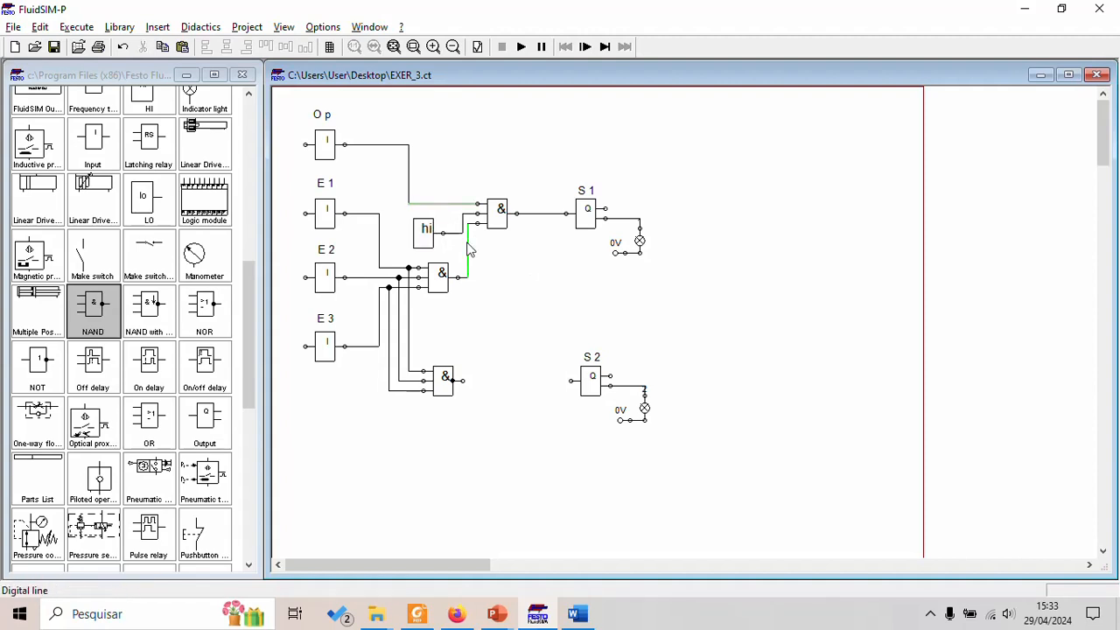
{"action": "key", "text": "Delete"}
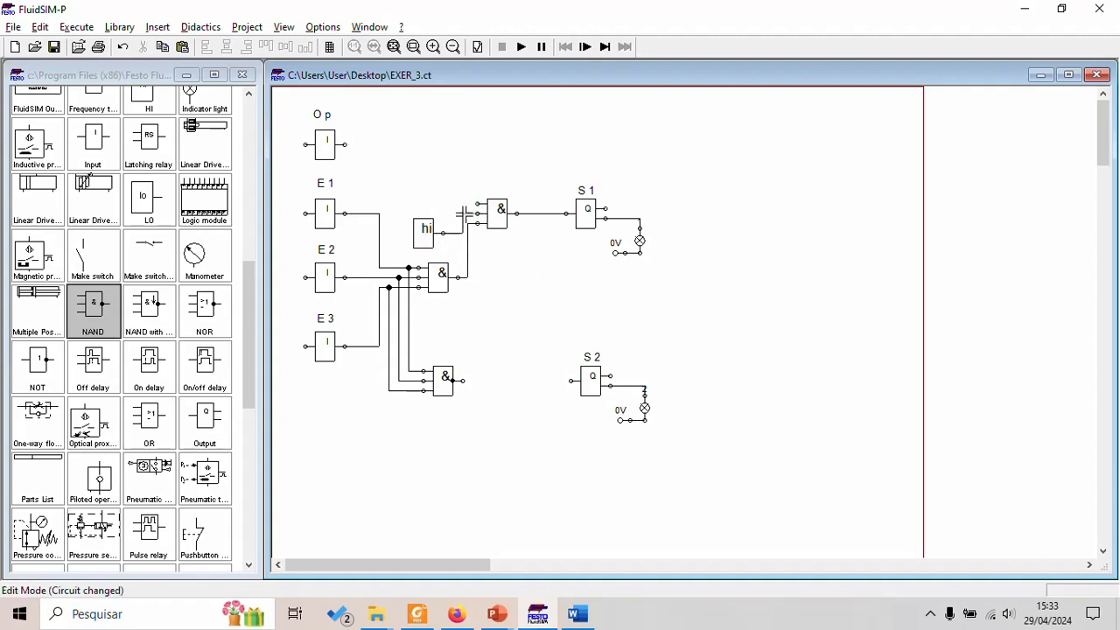
{"action": "left_click", "coordinate": [462, 226]}
{"action": "key", "text": "Delete"}
{"action": "left_click_drag", "start_coordinate": [430, 236], "coordinate": [477, 207]}
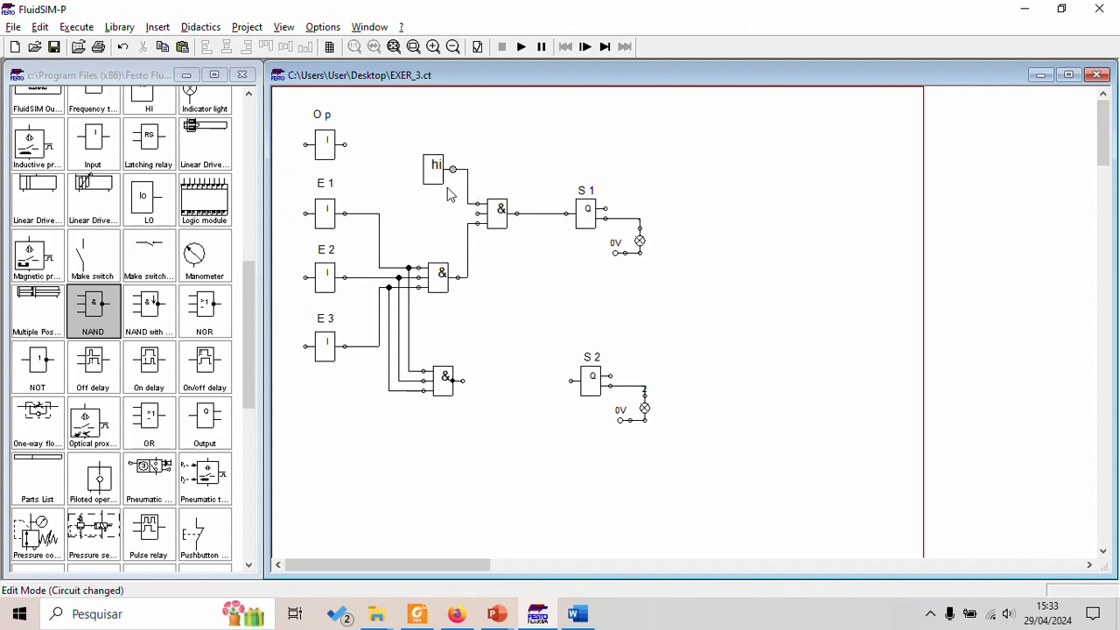
{"action": "left_click_drag", "start_coordinate": [345, 145], "coordinate": [478, 213]}
Step: Duplicate the AND gate feeding S1 and place the copy above and right of the NAND gate, checking the S2 expression in Word
{"action": "left_click", "coordinate": [496, 218]}
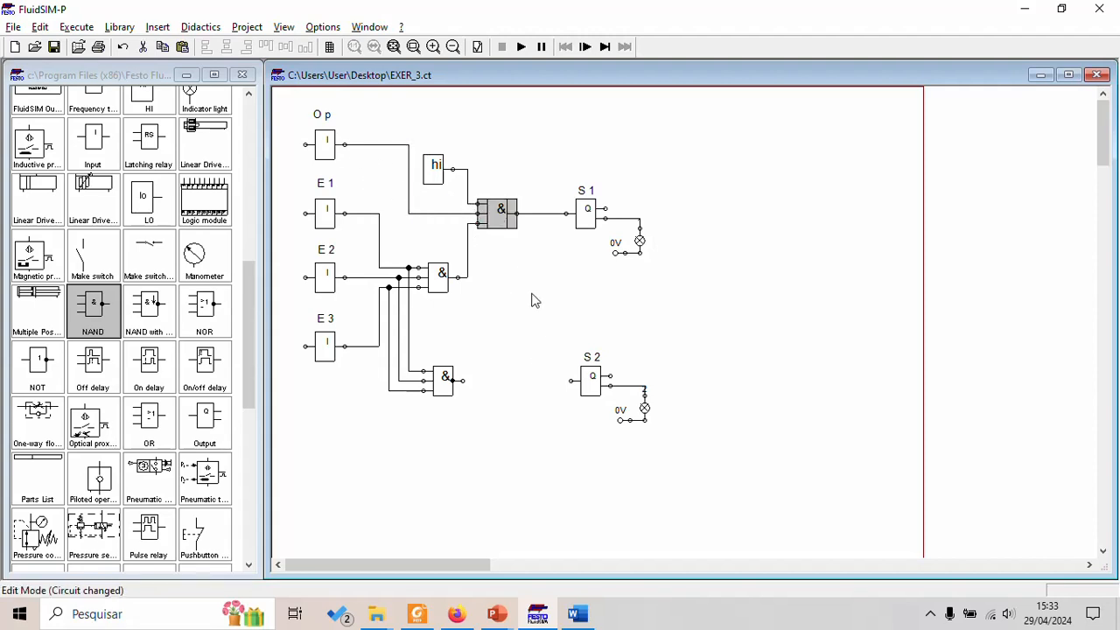
{"action": "key", "text": "ctrl+c"}
{"action": "key", "text": "ctrl+v"}
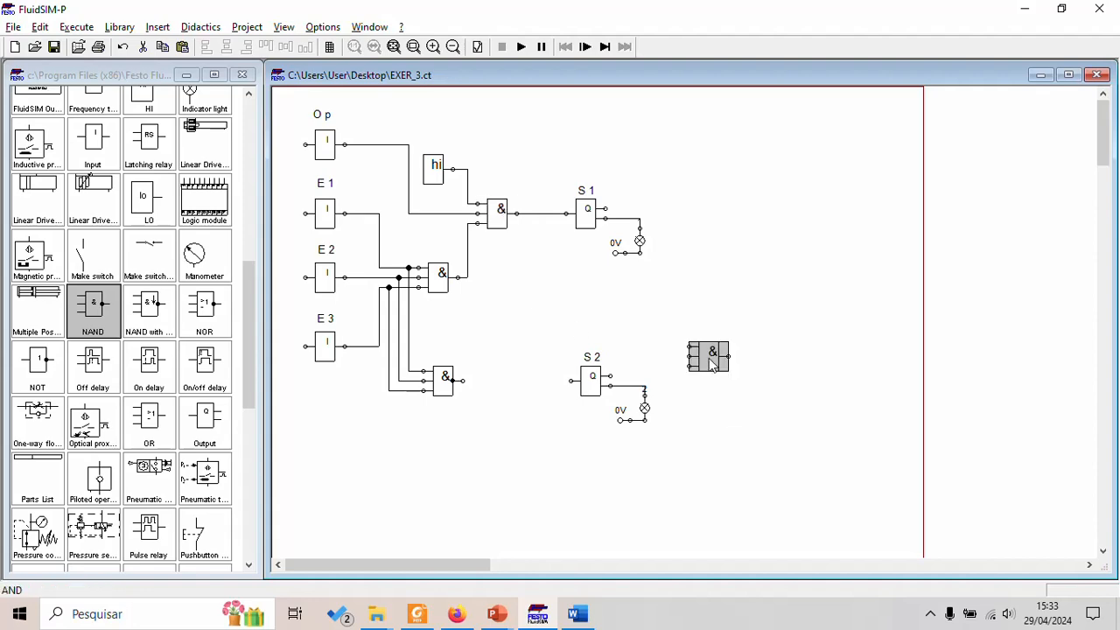
{"action": "left_click_drag", "start_coordinate": [694, 355], "coordinate": [489, 330]}
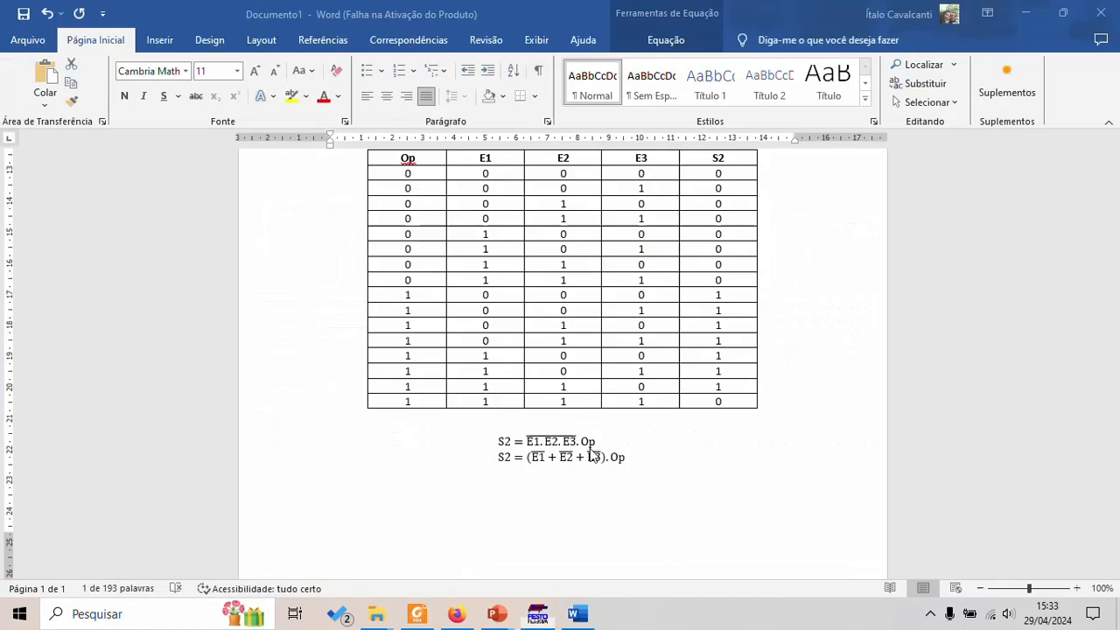
{"action": "left_click", "coordinate": [531, 444]}
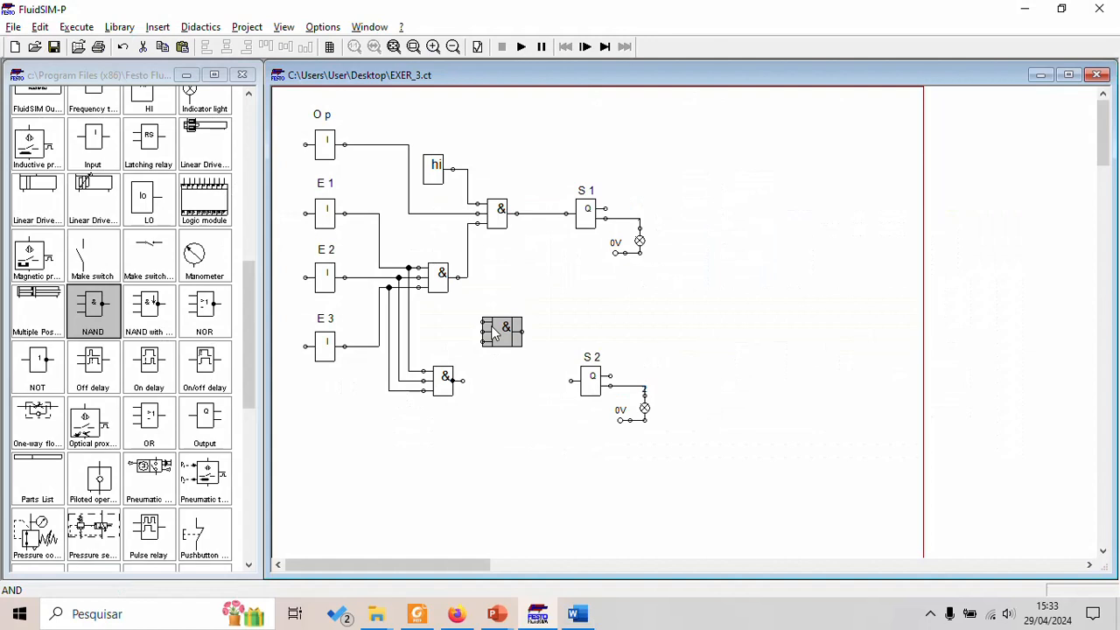
{"action": "left_click", "coordinate": [520, 298]}
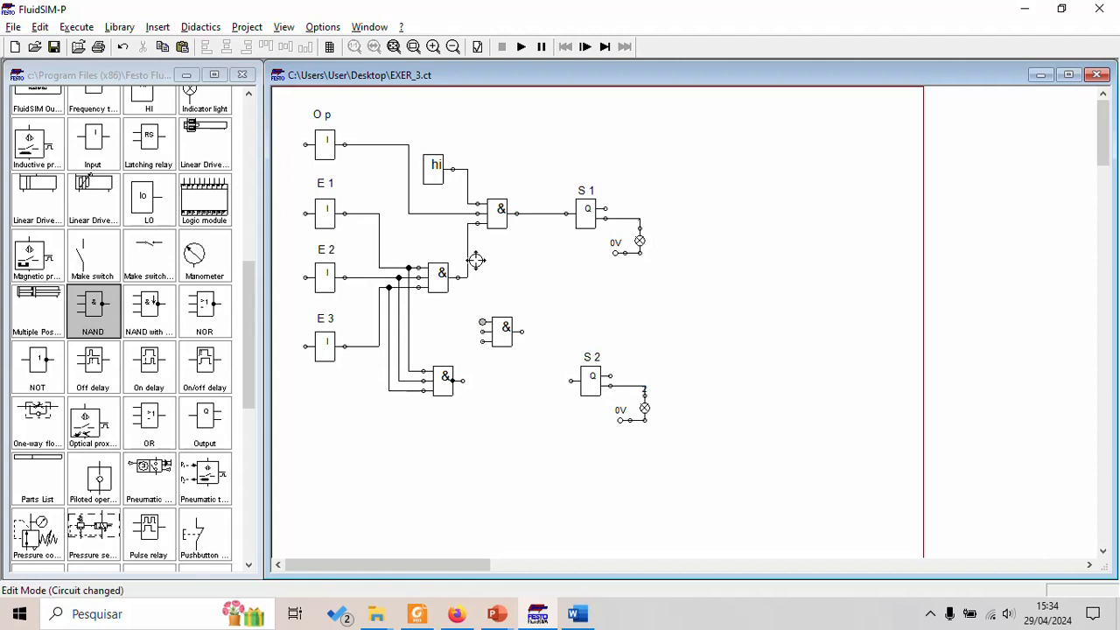
Step: Shift the upper AND gate with the S1 output and lamp group to the right, and align the copied AND gate beneath it
{"action": "left_click_drag", "start_coordinate": [467, 216], "coordinate": [460, 215]}
{"action": "left_click_drag", "start_coordinate": [485, 128], "coordinate": [742, 326]}
{"action": "left_click_drag", "start_coordinate": [504, 218], "coordinate": [528, 219]}
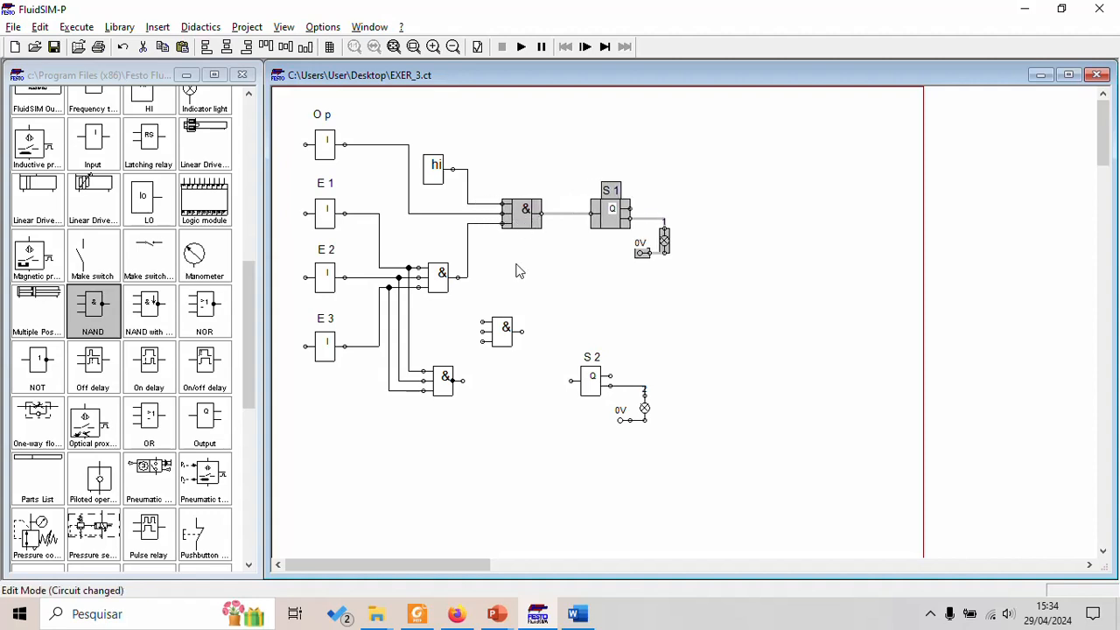
{"action": "left_click_drag", "start_coordinate": [502, 329], "coordinate": [522, 330]}
{"action": "left_click", "coordinate": [593, 332]}
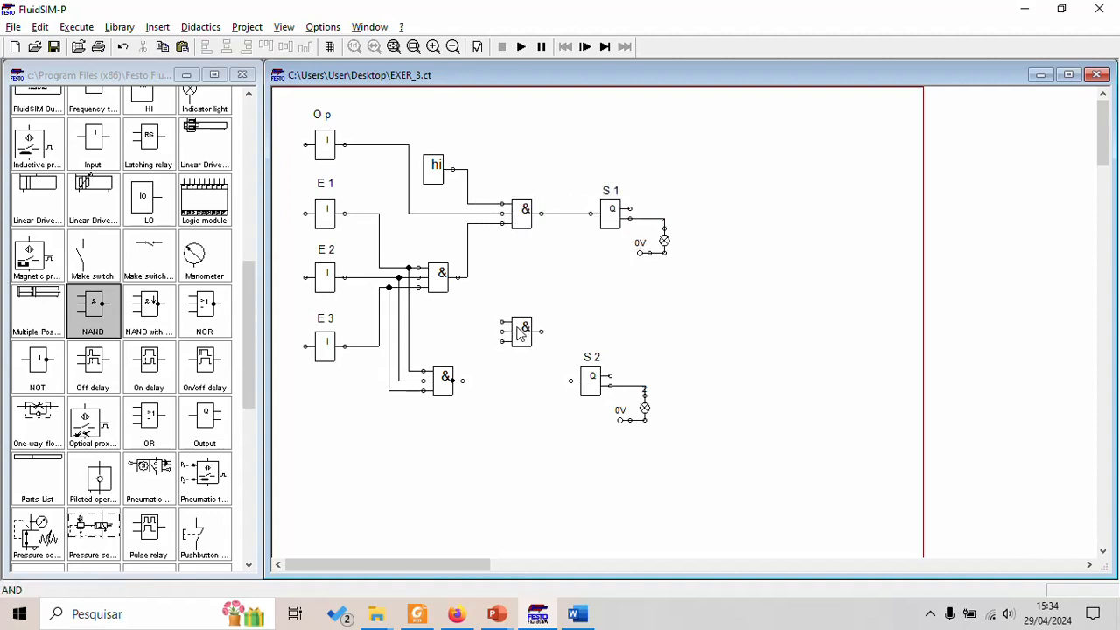
Step: Wire the lower AND gate's inputs to the Op line, the NAND output and a duplicate HI block placed below the NAND gate
{"action": "left_click_drag", "start_coordinate": [494, 229], "coordinate": [492, 214]}
{"action": "left_click_drag", "start_coordinate": [463, 380], "coordinate": [502, 332]}
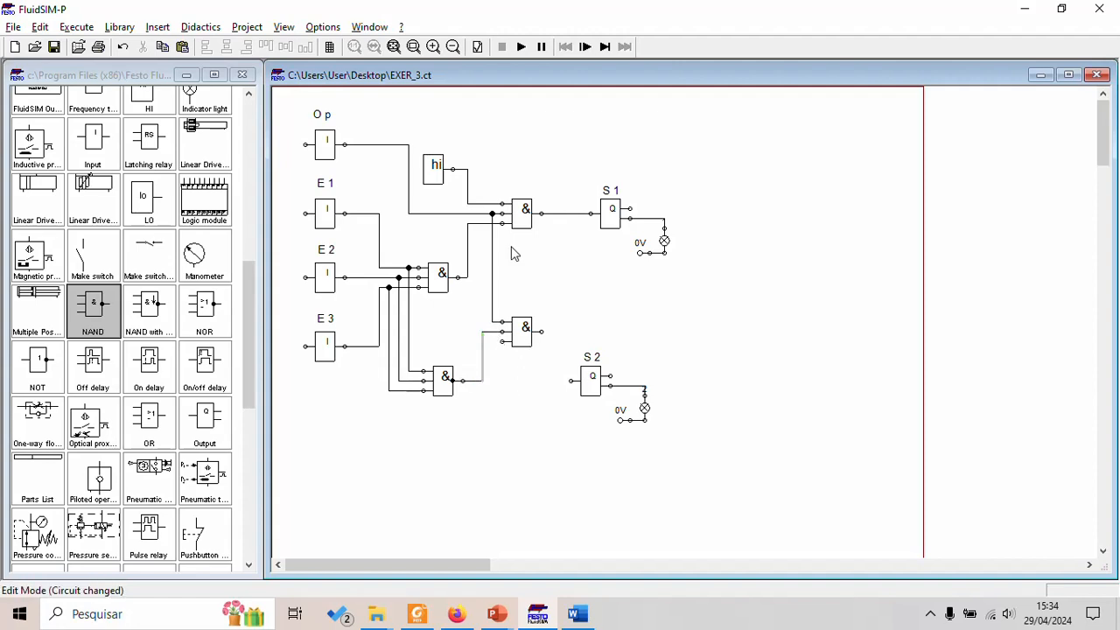
{"action": "left_click", "coordinate": [432, 182]}
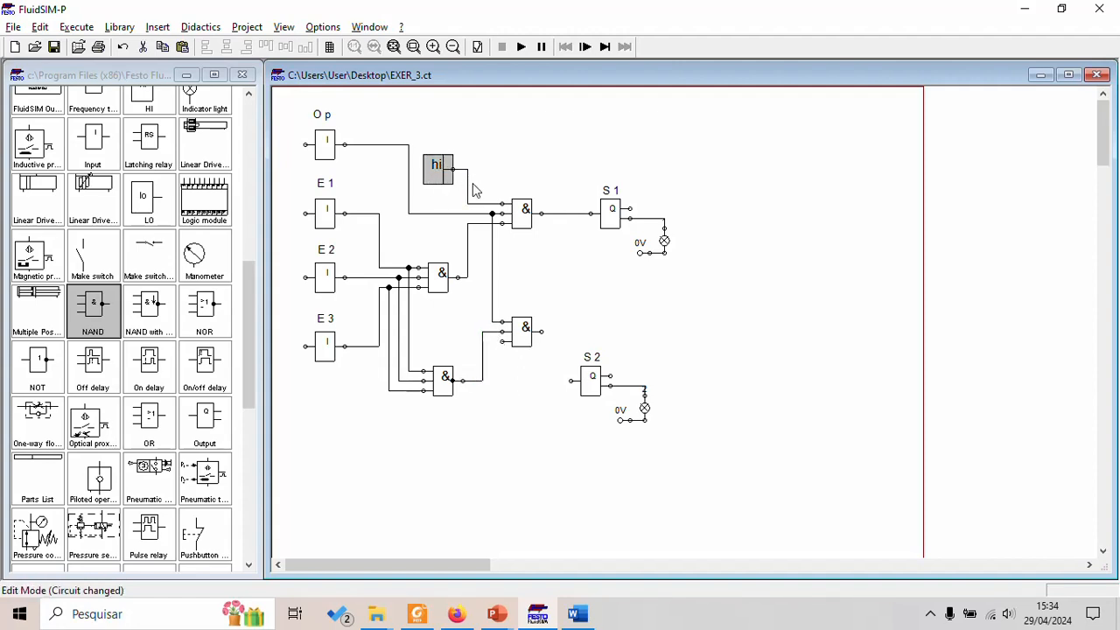
{"action": "key", "text": "ctrl+v"}
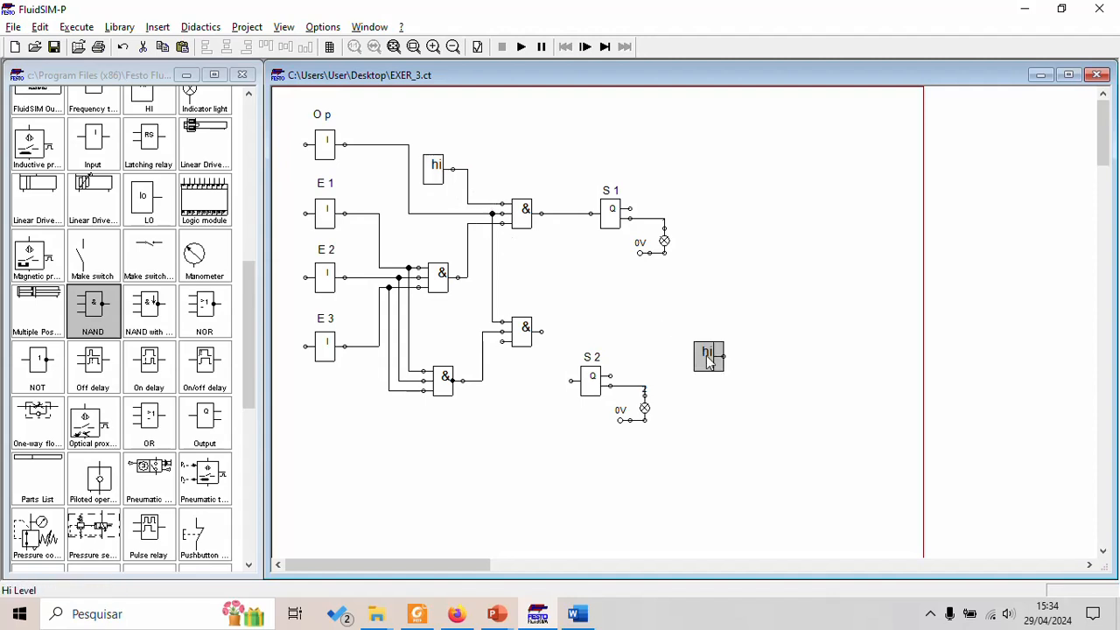
{"action": "left_click_drag", "start_coordinate": [705, 359], "coordinate": [499, 344]}
{"action": "mouse_move", "coordinate": [483, 419]}
{"action": "left_mouse_down"}
{"action": "mouse_move", "coordinate": [437, 416]}
{"action": "mouse_move", "coordinate": [467, 417]}
{"action": "left_mouse_up"}
{"action": "left_click", "coordinate": [548, 430]}
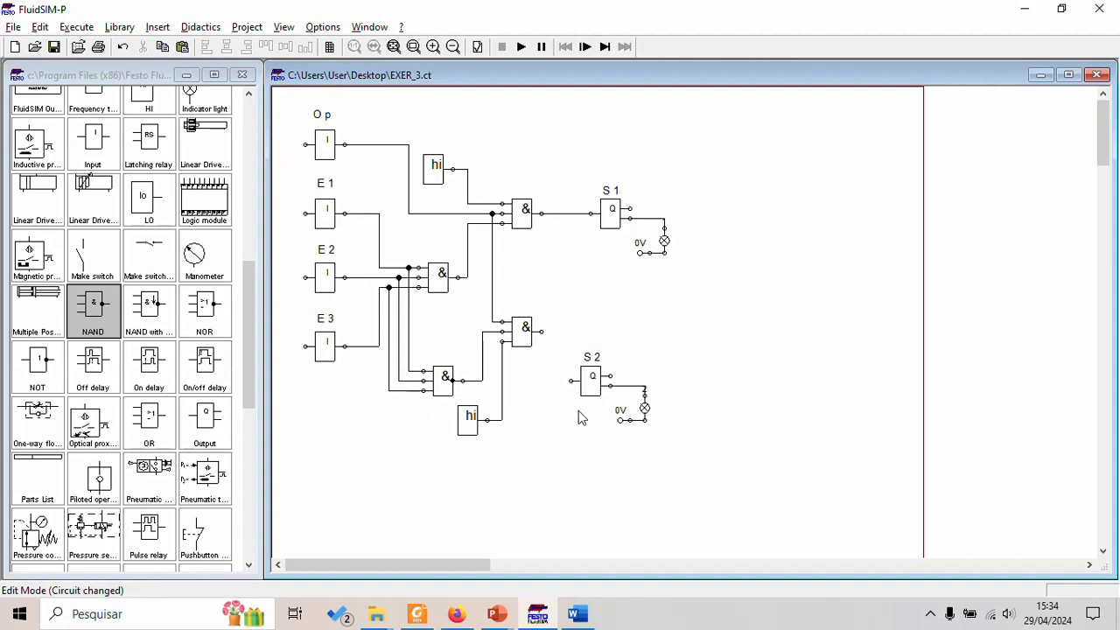
Step: Move the S2 output and lamp group level with the lower AND gate and connect the gate's output to S2
{"action": "left_click_drag", "start_coordinate": [554, 346], "coordinate": [662, 461]}
{"action": "left_click_drag", "start_coordinate": [592, 380], "coordinate": [612, 331]}
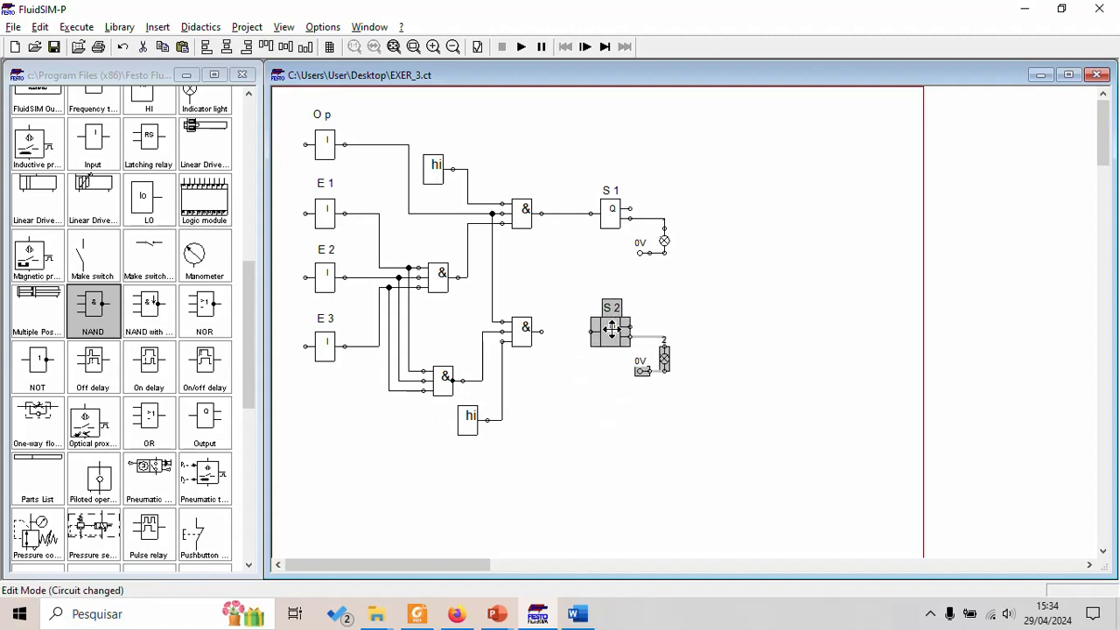
{"action": "left_click", "coordinate": [600, 385]}
{"action": "left_click_drag", "start_coordinate": [538, 335], "coordinate": [593, 331]}
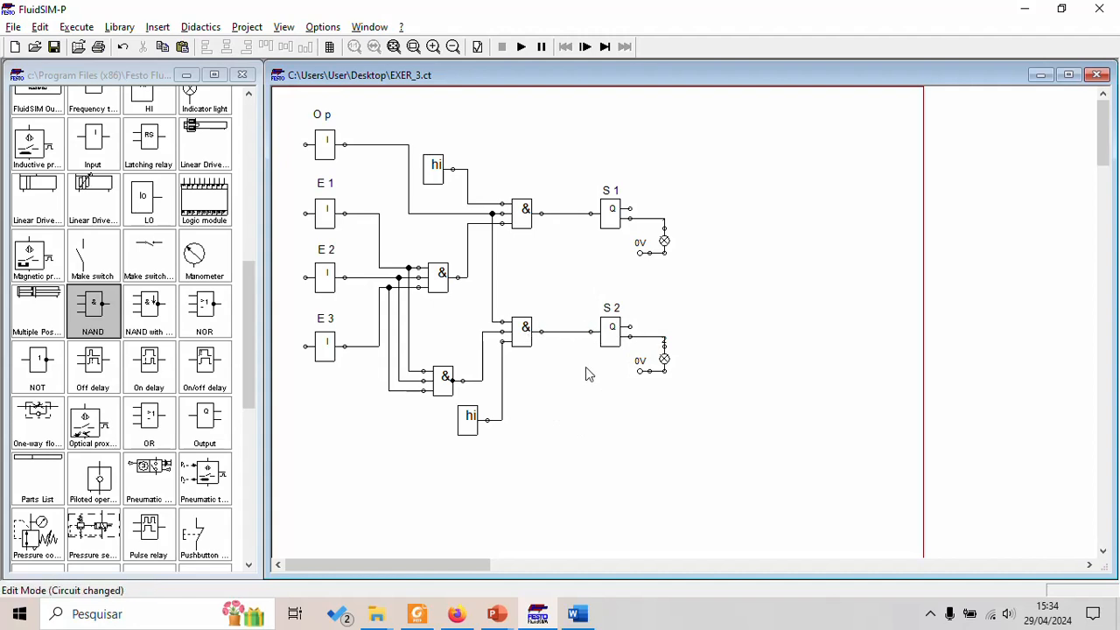
Step: Start the simulation and switch on inputs E1, E2, E3 and Op to test the S1 lamp
{"action": "left_click", "coordinate": [520, 47]}
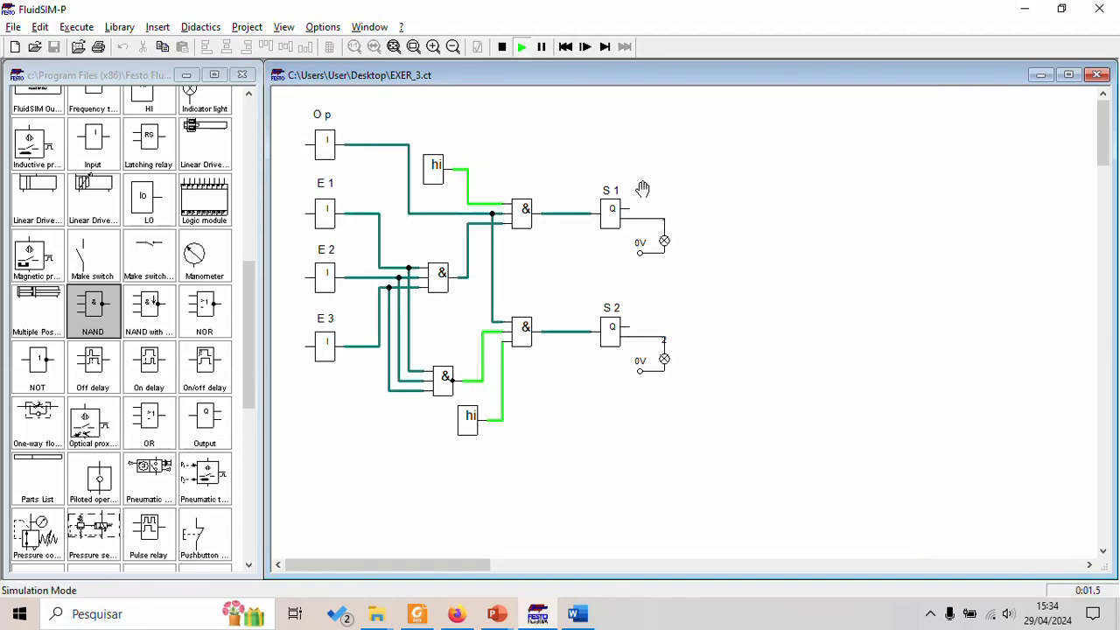
{"action": "left_click", "coordinate": [332, 213]}
{"action": "left_click", "coordinate": [332, 269]}
{"action": "left_click", "coordinate": [329, 336]}
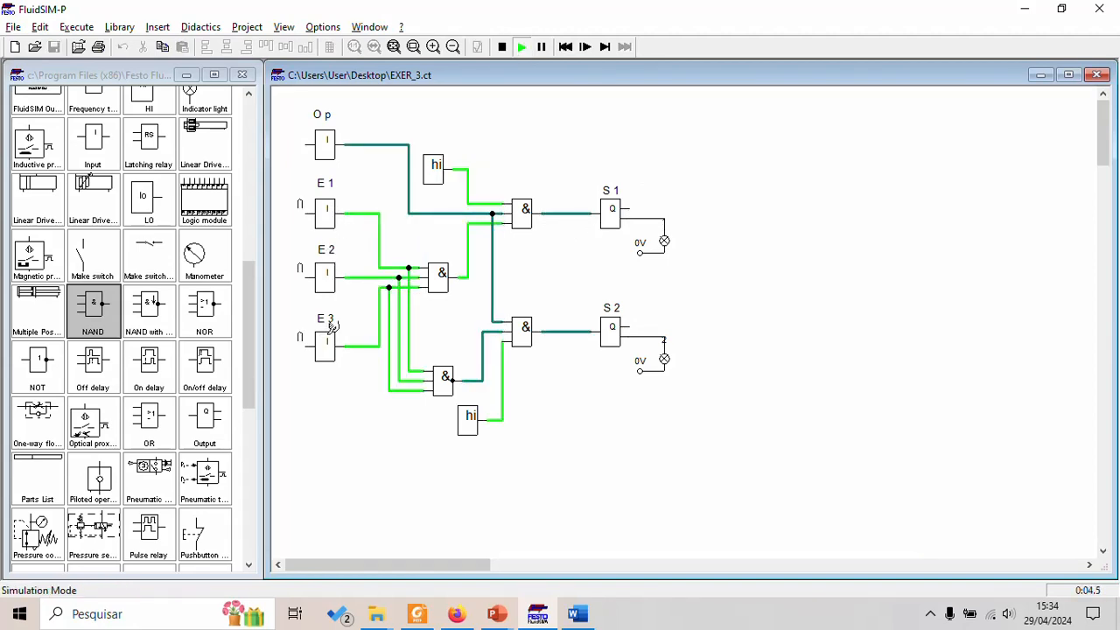
{"action": "left_click", "coordinate": [332, 140]}
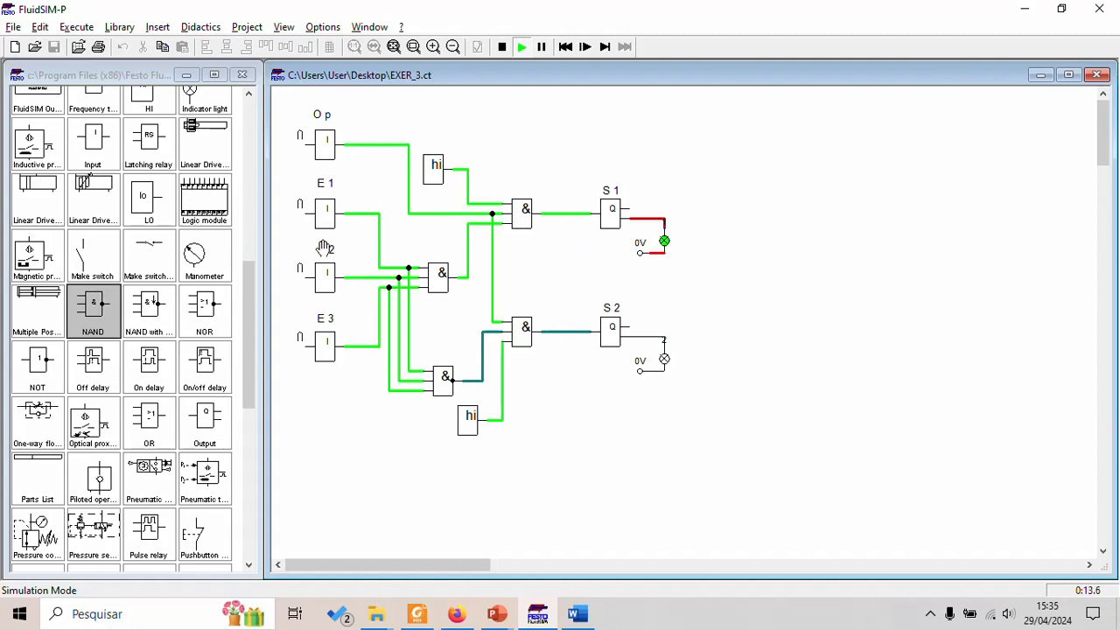
Step: Test the S2 lamp by toggling E3 and E2 with Op on, and switch off all the E inputs and Op
{"action": "left_click", "coordinate": [332, 334]}
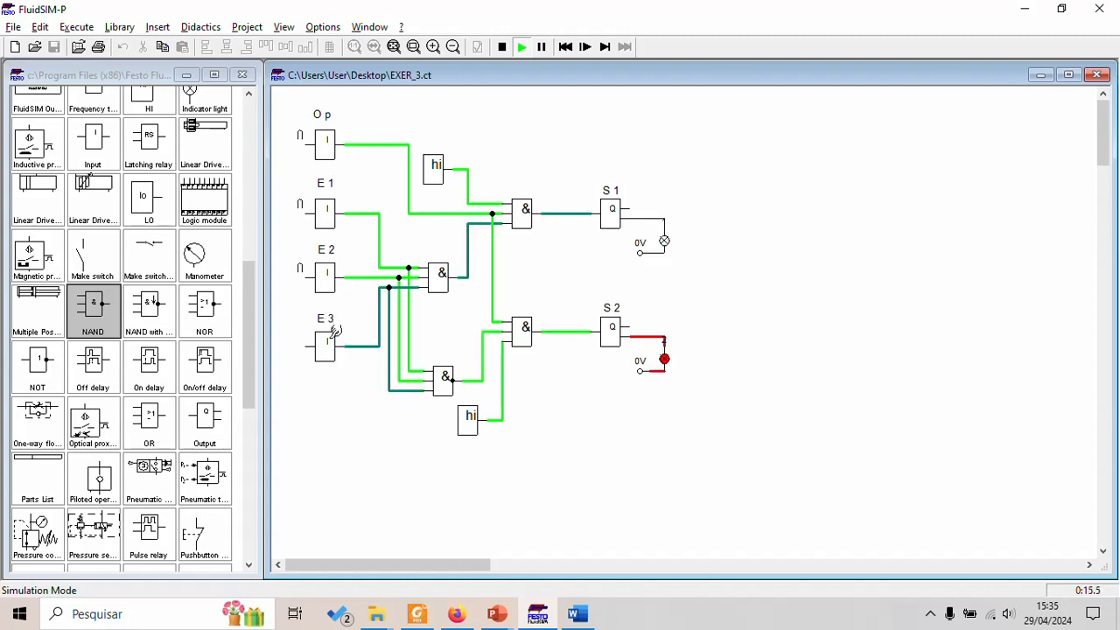
{"action": "left_click", "coordinate": [338, 273]}
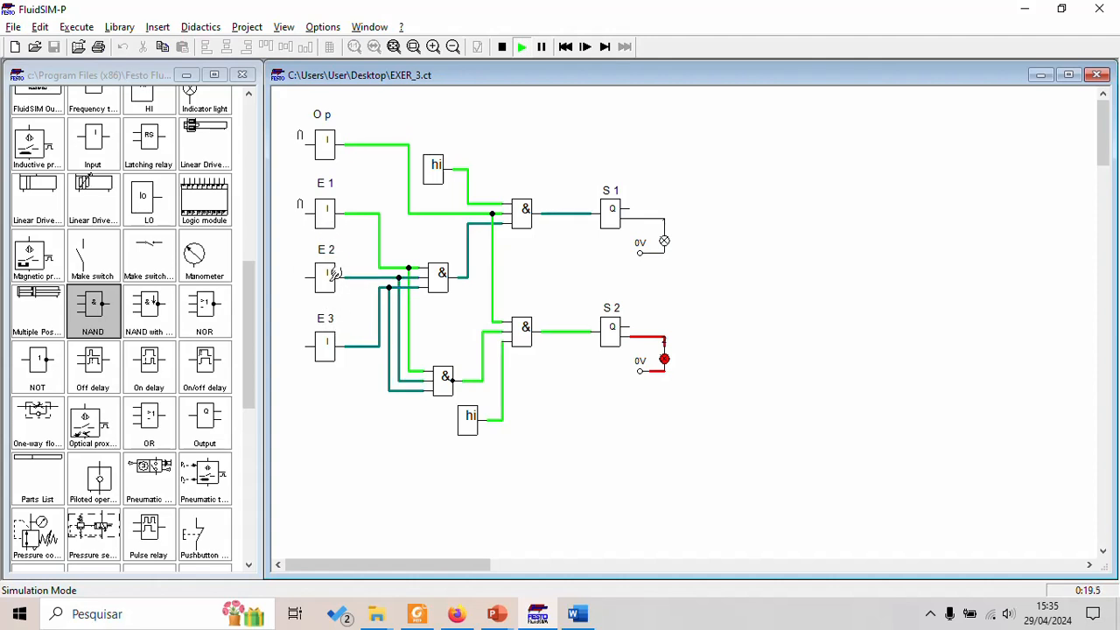
{"action": "left_click", "coordinate": [328, 276]}
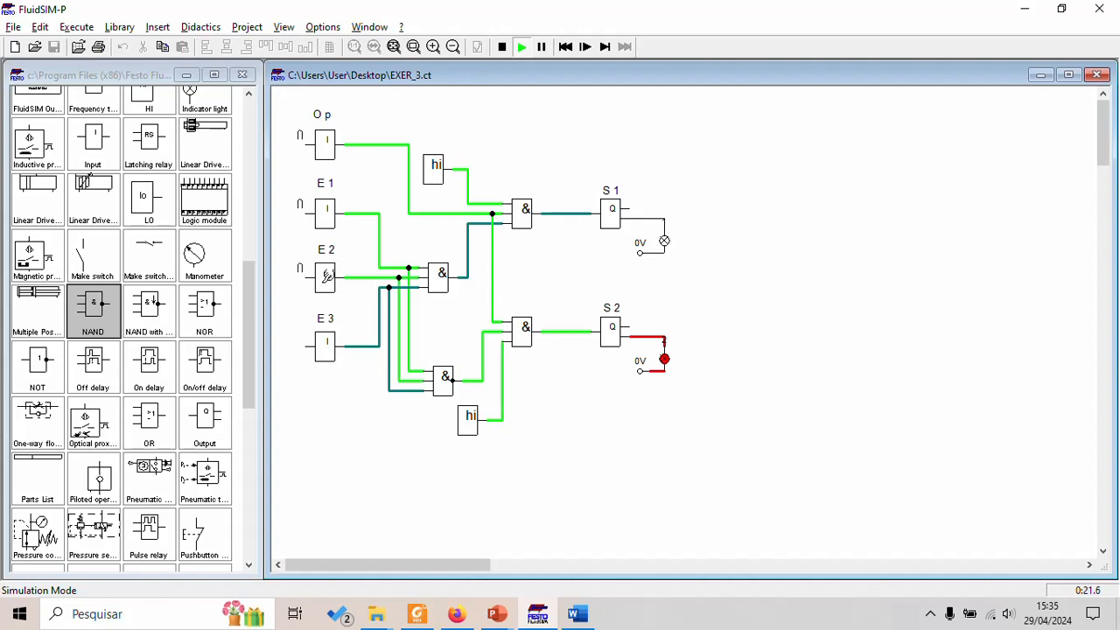
{"action": "left_click", "coordinate": [331, 346]}
{"action": "left_click", "coordinate": [336, 277]}
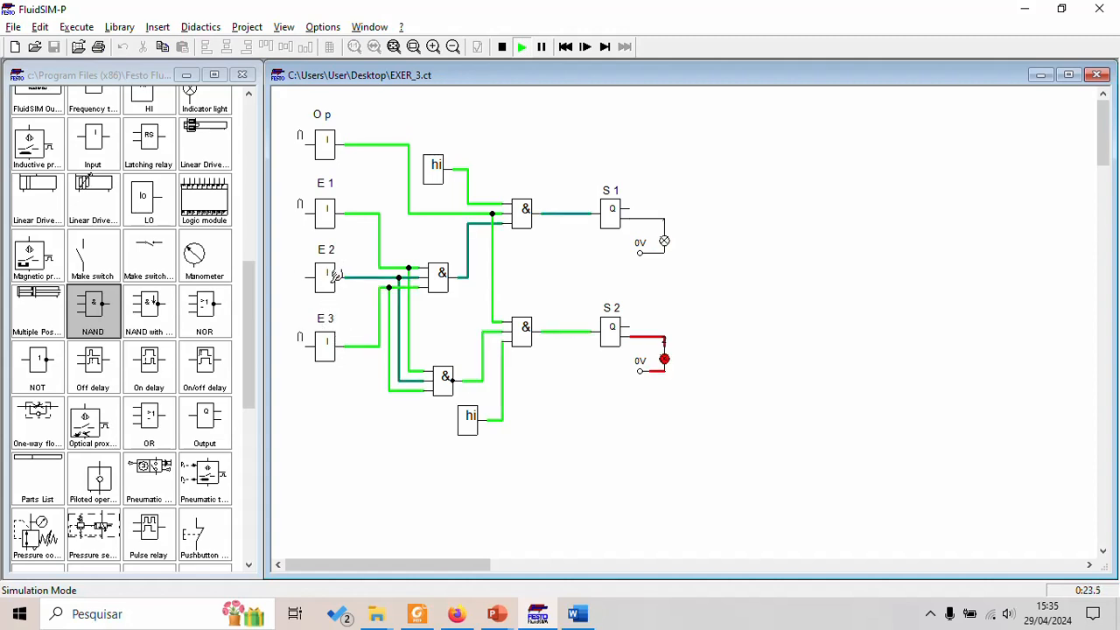
{"action": "left_click", "coordinate": [337, 212]}
{"action": "left_click", "coordinate": [336, 333]}
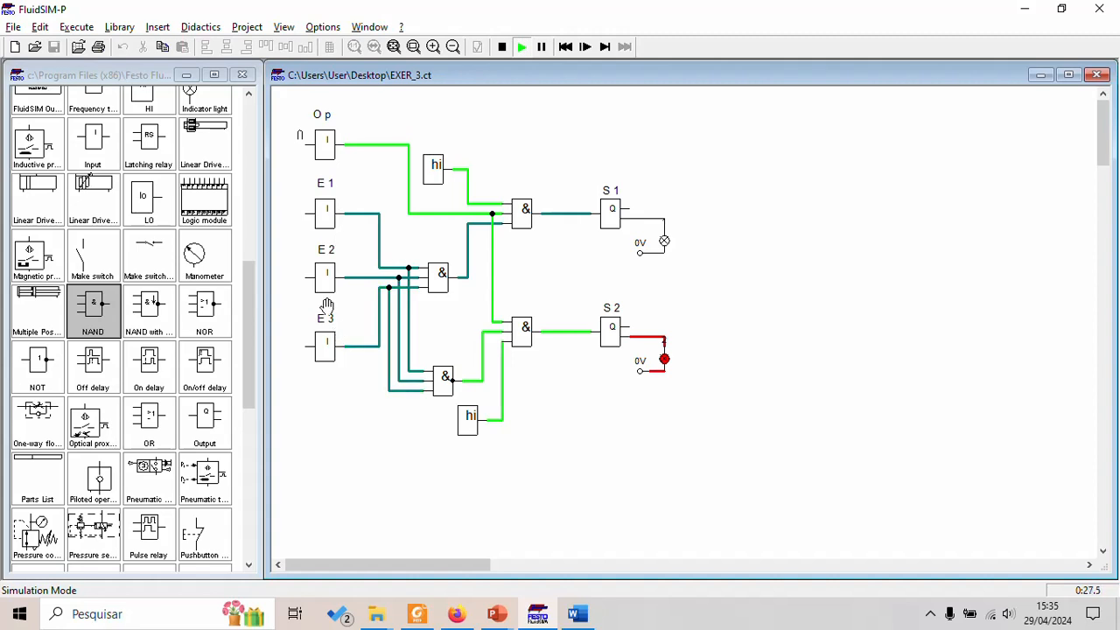
{"action": "left_click", "coordinate": [334, 139]}
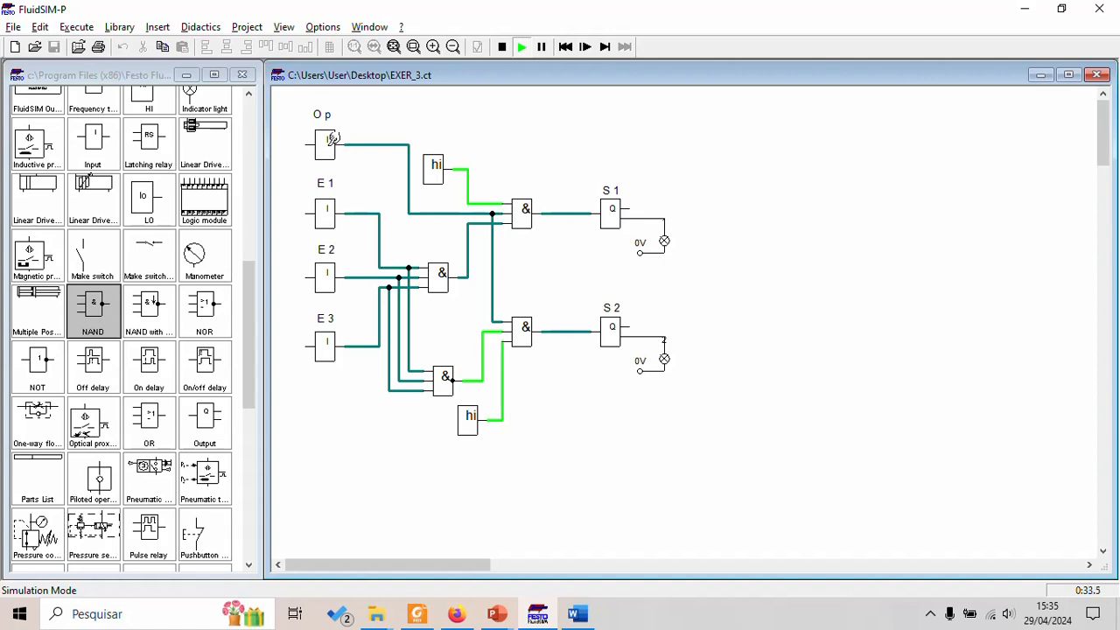
Step: Retest both lamps by switching on Op, E1, E2 and E3, switch all inputs off again, and stop the simulation
{"action": "left_click", "coordinate": [333, 138]}
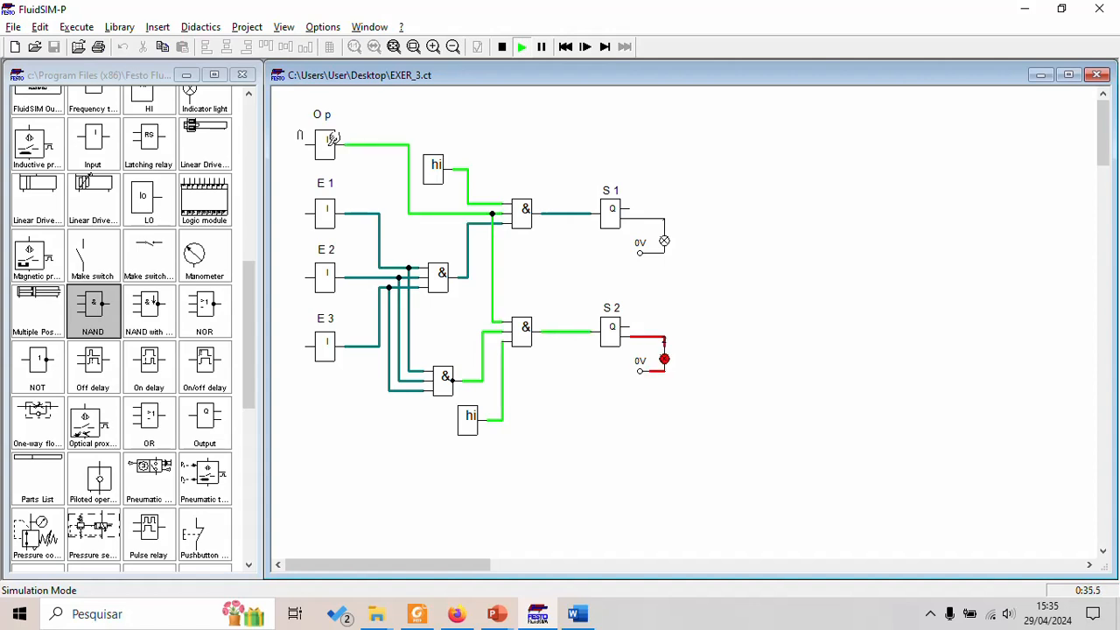
{"action": "left_click", "coordinate": [340, 203]}
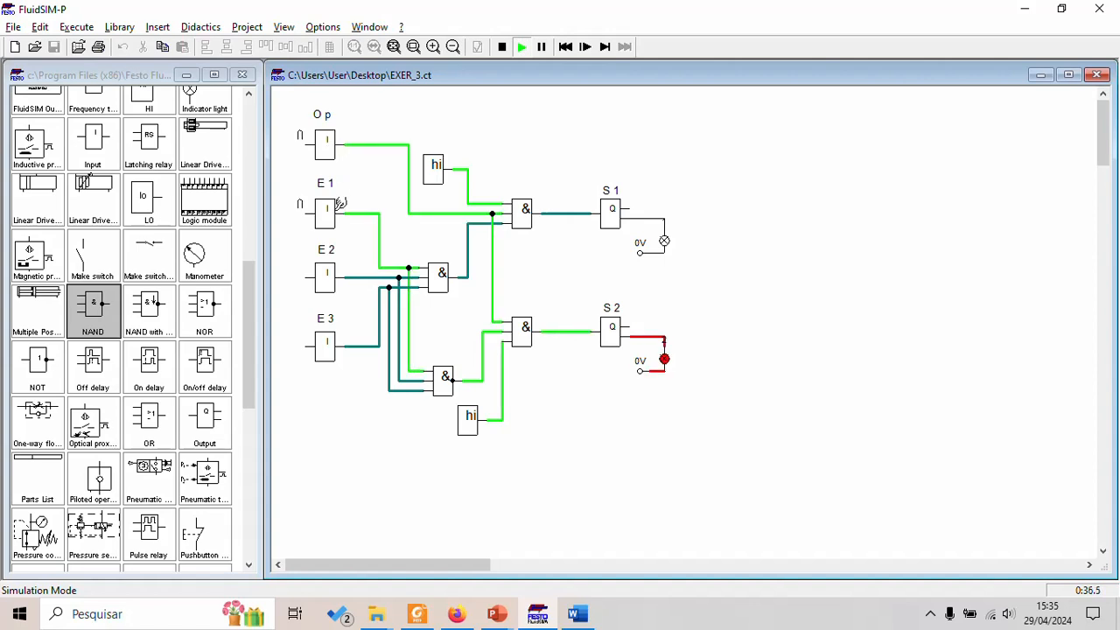
{"action": "left_click", "coordinate": [330, 273]}
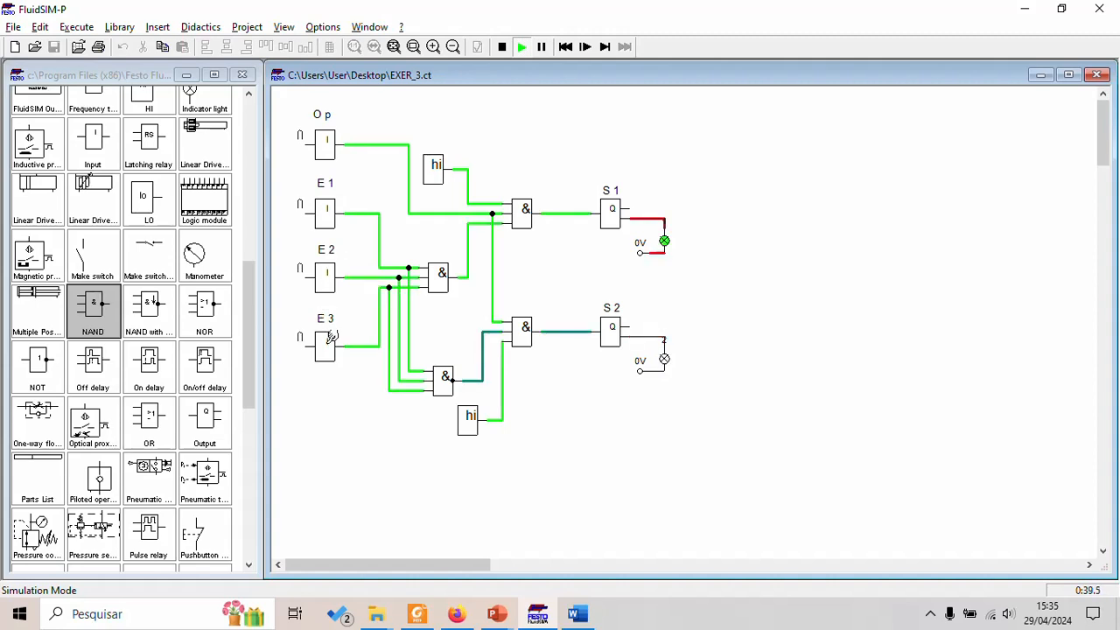
{"action": "left_click", "coordinate": [330, 280]}
{"action": "left_click", "coordinate": [326, 219]}
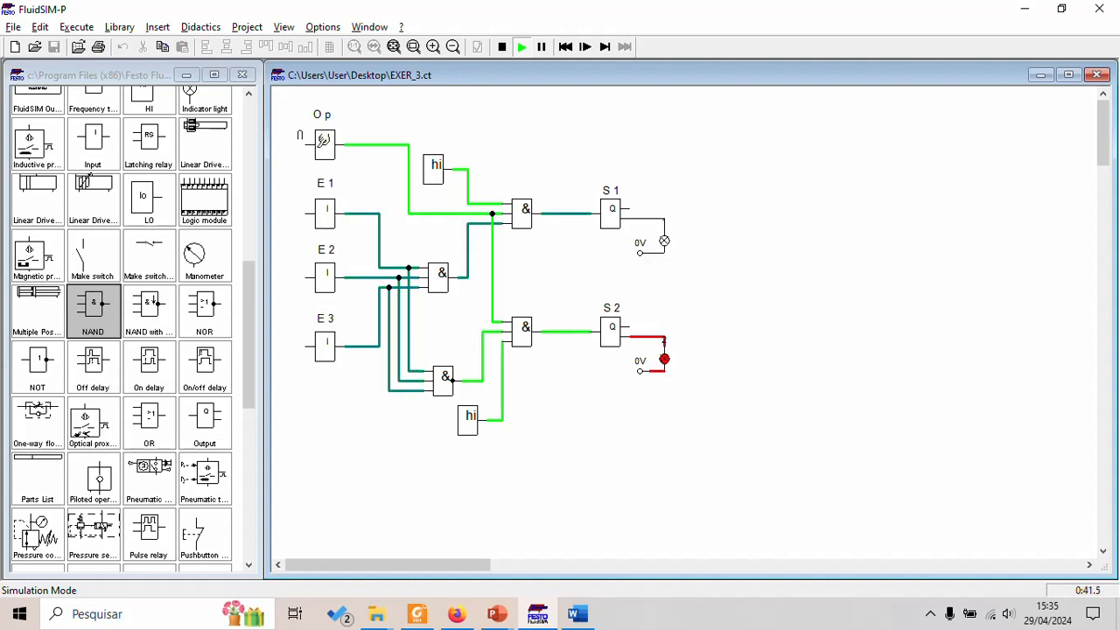
{"action": "left_click", "coordinate": [323, 140]}
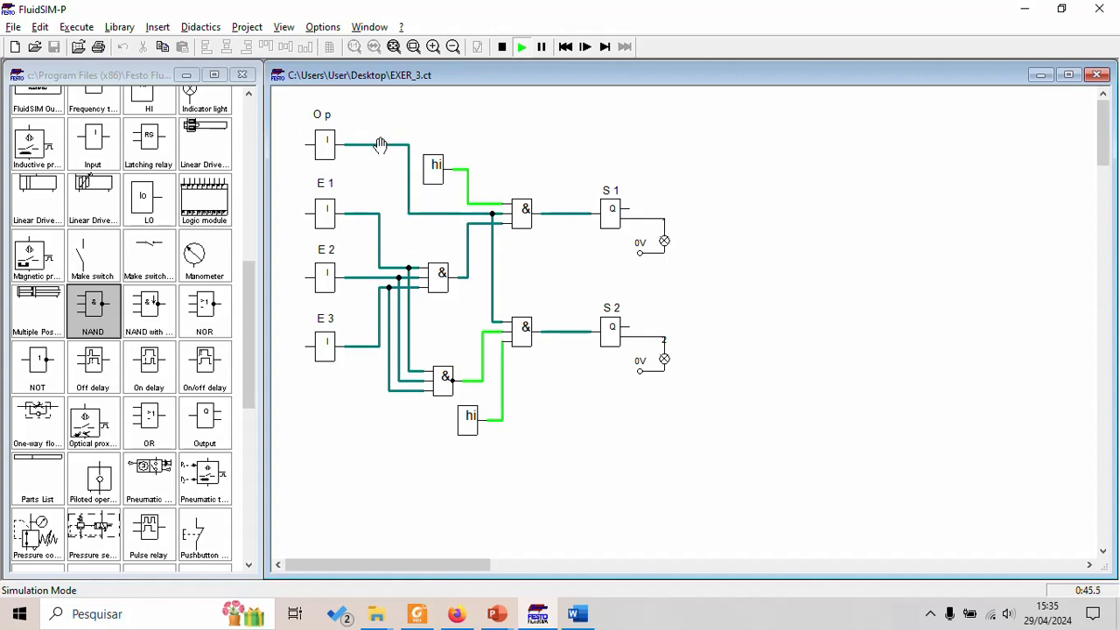
{"action": "left_click", "coordinate": [506, 51]}
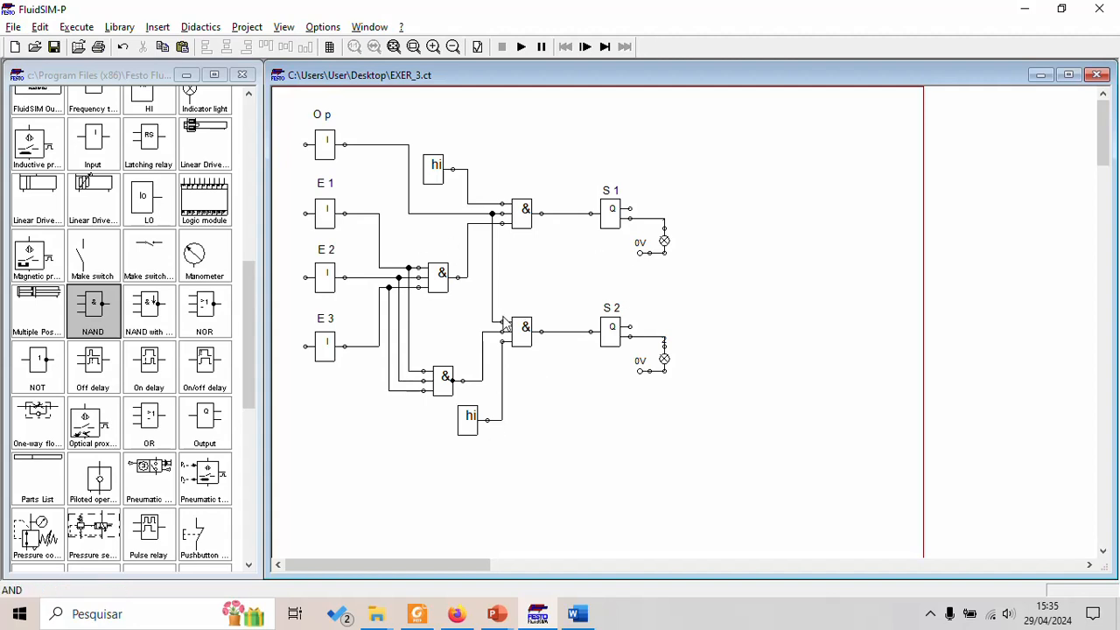
Step: Check the second S2 expression with the inverted inputs in Word, and delete the NAND gate from the FluidSIM circuit
{"action": "key", "text": "alt+Tab"}
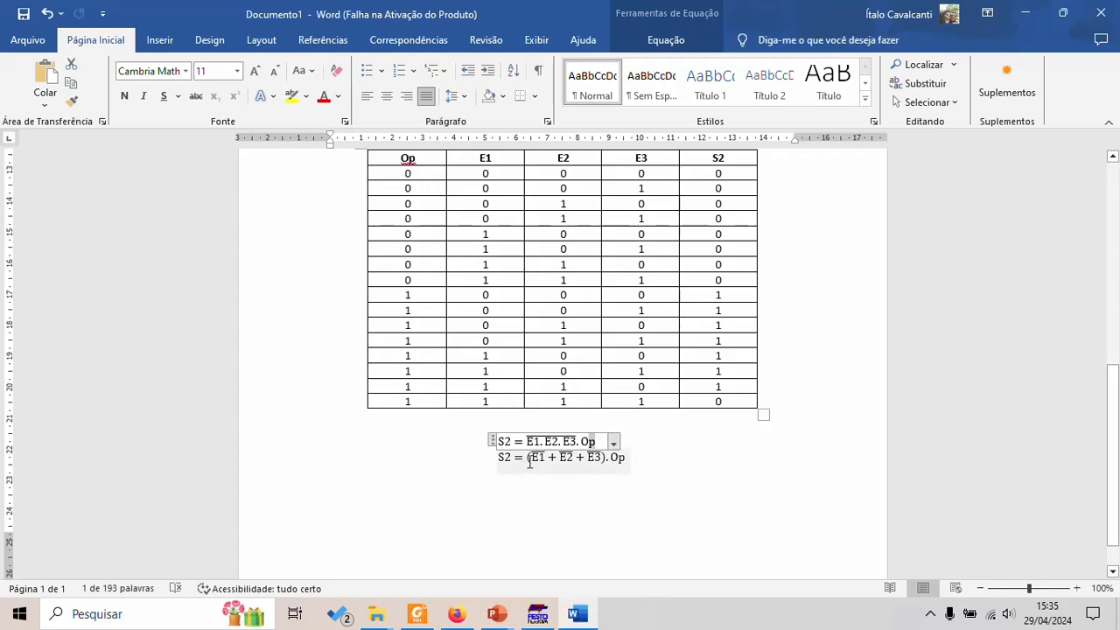
{"action": "left_click_drag", "start_coordinate": [530, 461], "coordinate": [597, 461]}
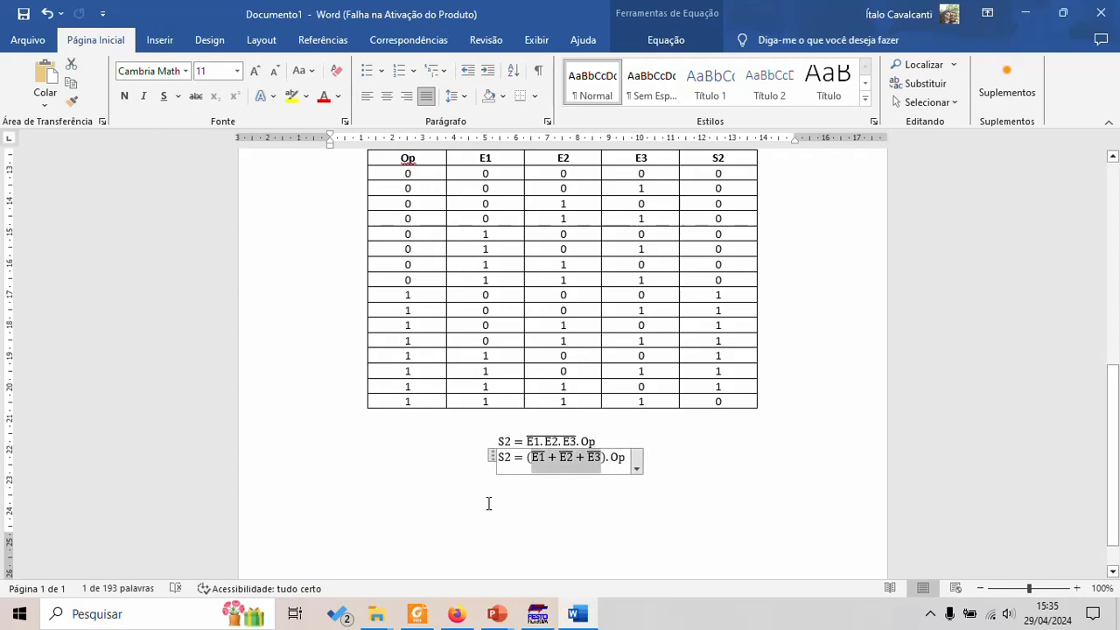
{"action": "key", "text": "alt+Tab"}
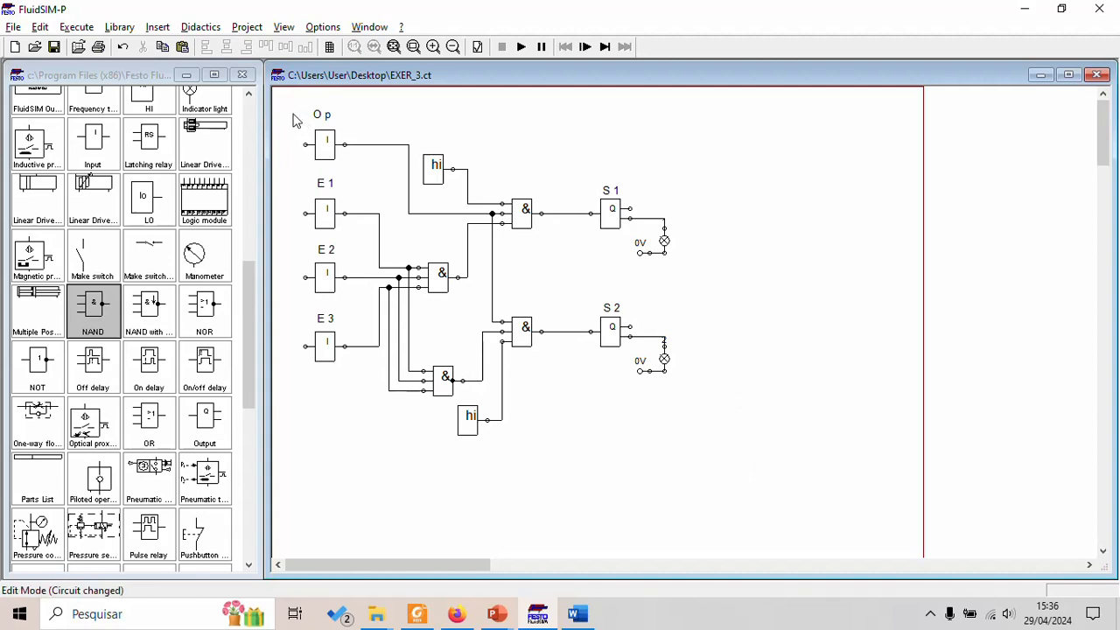
{"action": "left_click_drag", "start_coordinate": [293, 113], "coordinate": [674, 467]}
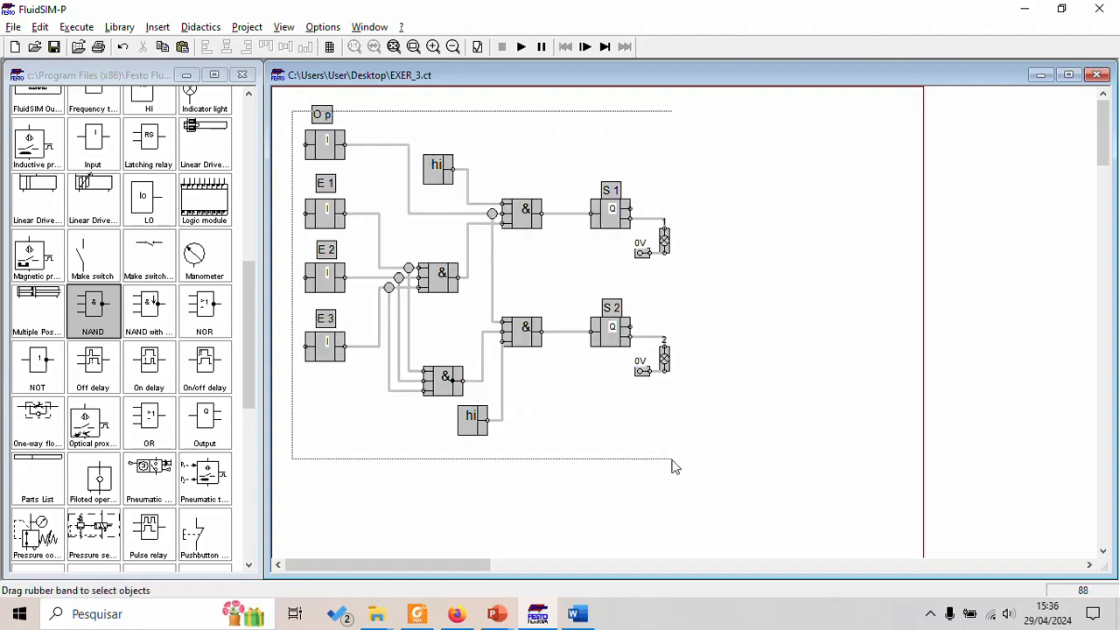
{"action": "left_click", "coordinate": [719, 432]}
{"action": "left_click", "coordinate": [437, 390]}
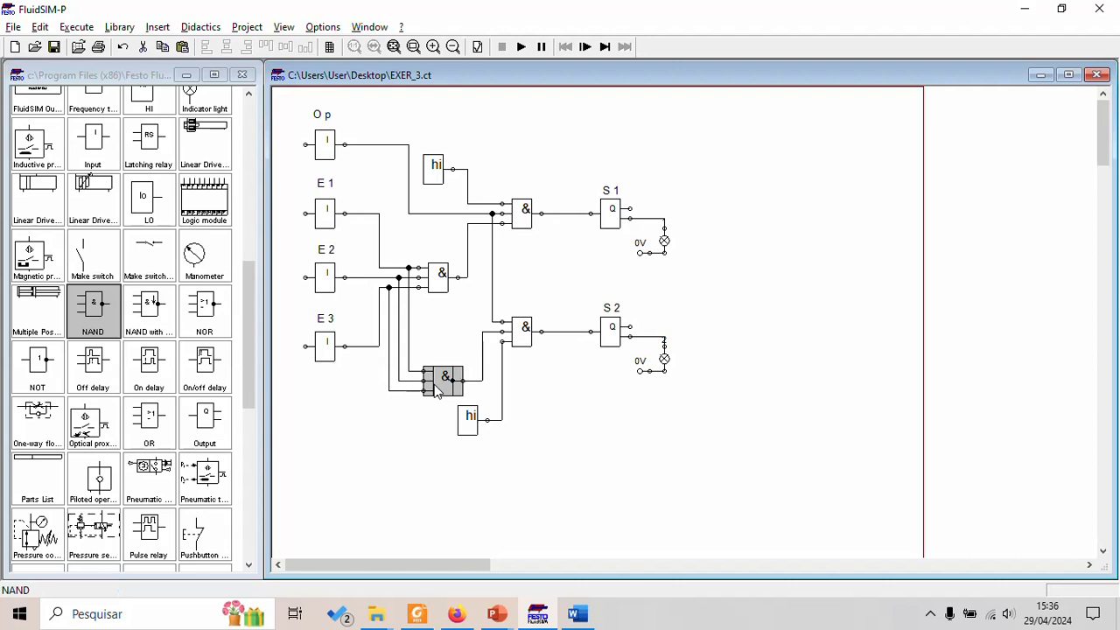
{"action": "key", "text": "Delete"}
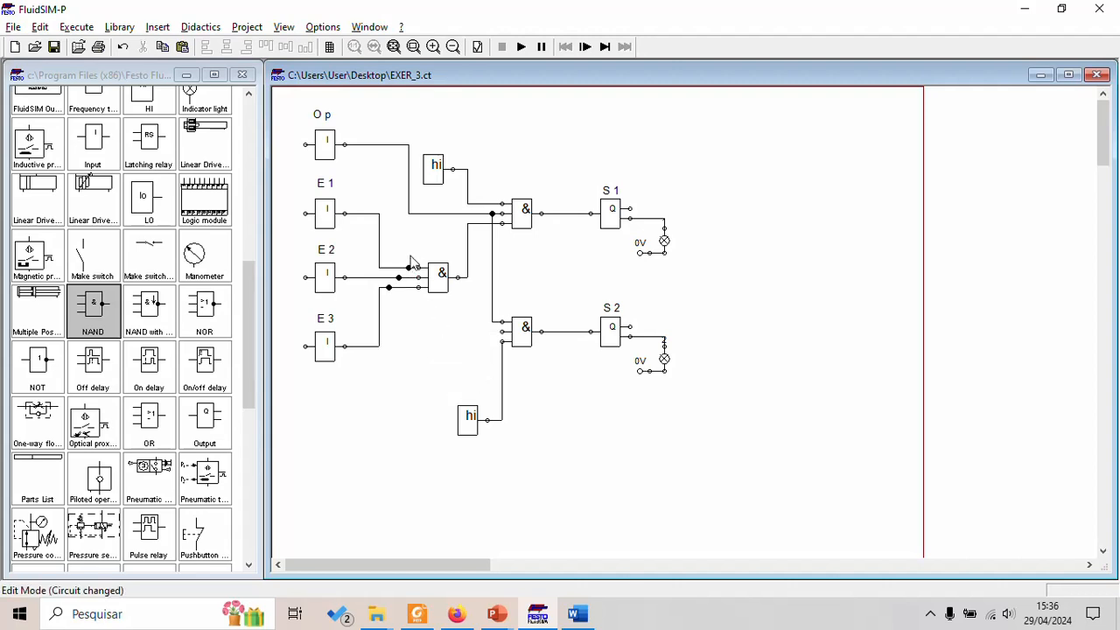
Step: Delete the three leftover junctions on the E input lines and reconnect E2 and E1 to the S1 branch's E-input AND gate
{"action": "left_click_drag", "start_coordinate": [385, 247], "coordinate": [402, 315]}
{"action": "left_click_drag", "start_coordinate": [411, 324], "coordinate": [412, 324]}
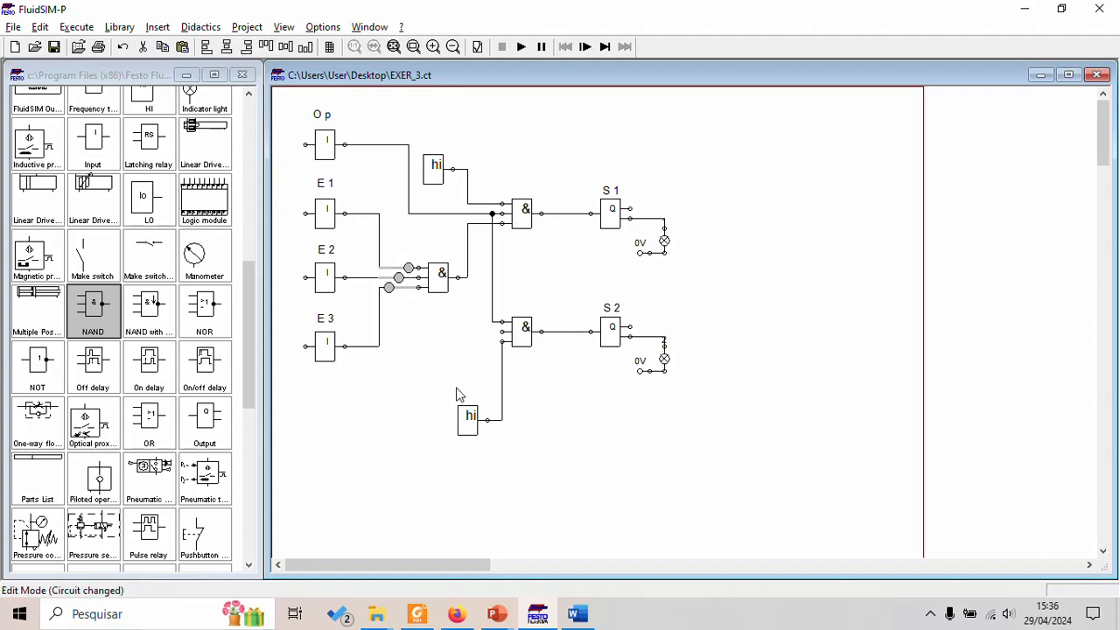
{"action": "key", "text": "Delete"}
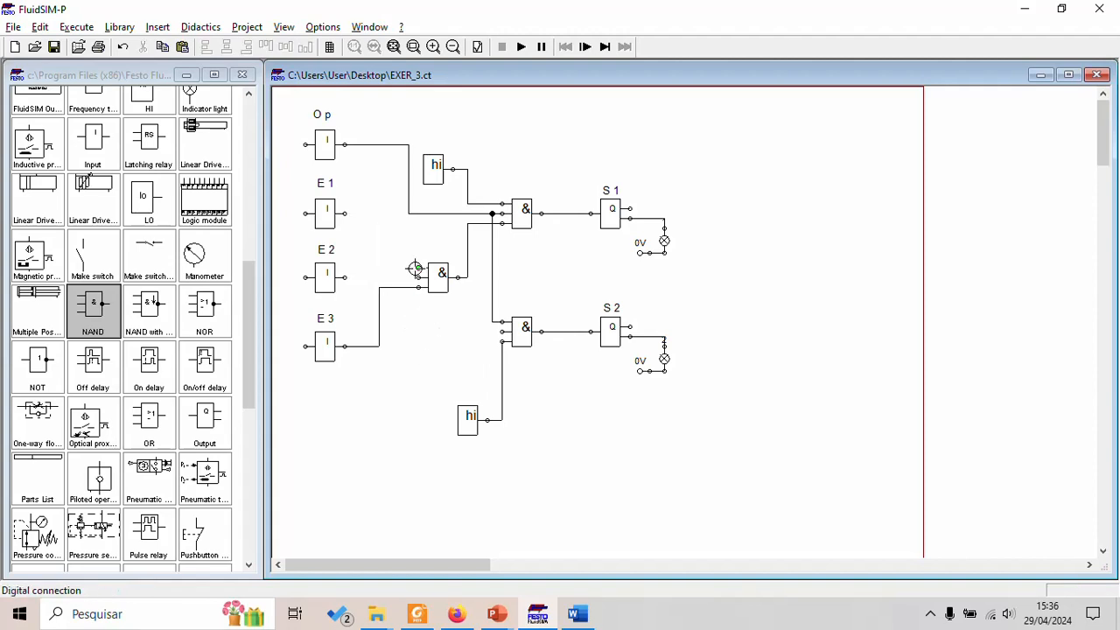
{"action": "left_click_drag", "start_coordinate": [417, 277], "coordinate": [345, 277]}
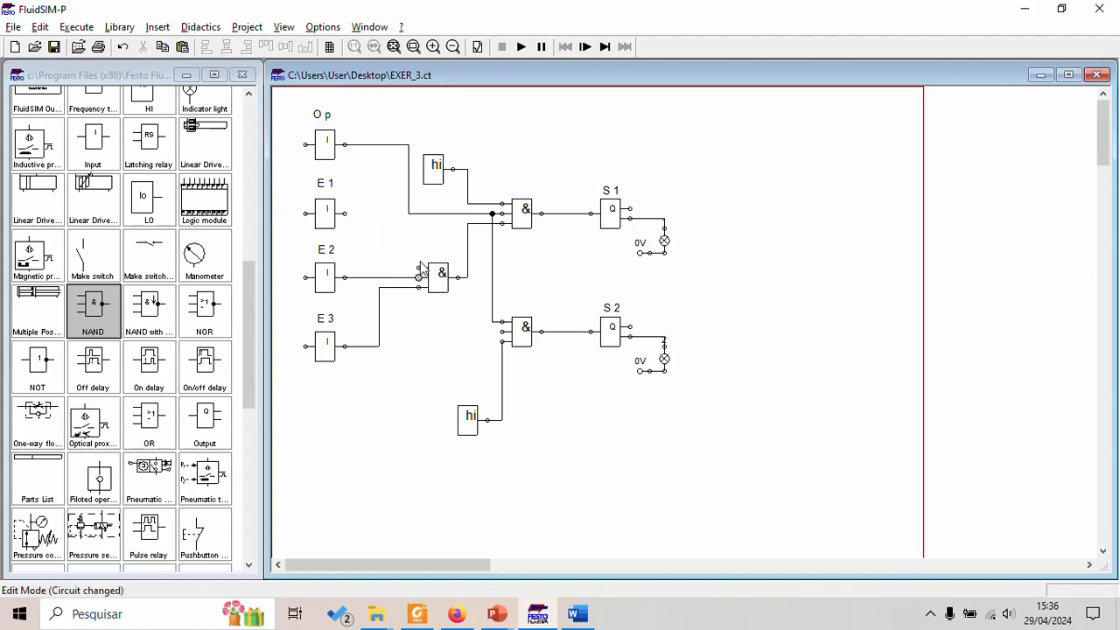
{"action": "left_click_drag", "start_coordinate": [419, 267], "coordinate": [347, 214]}
Step: Move the lower AND gate, its hi source and the S2 output group to the right, and delete the gate's connection to Op
{"action": "left_click_drag", "start_coordinate": [423, 303], "coordinate": [714, 500]}
{"action": "left_click_drag", "start_coordinate": [614, 330], "coordinate": [772, 298]}
{"action": "left_click", "coordinate": [525, 380]}
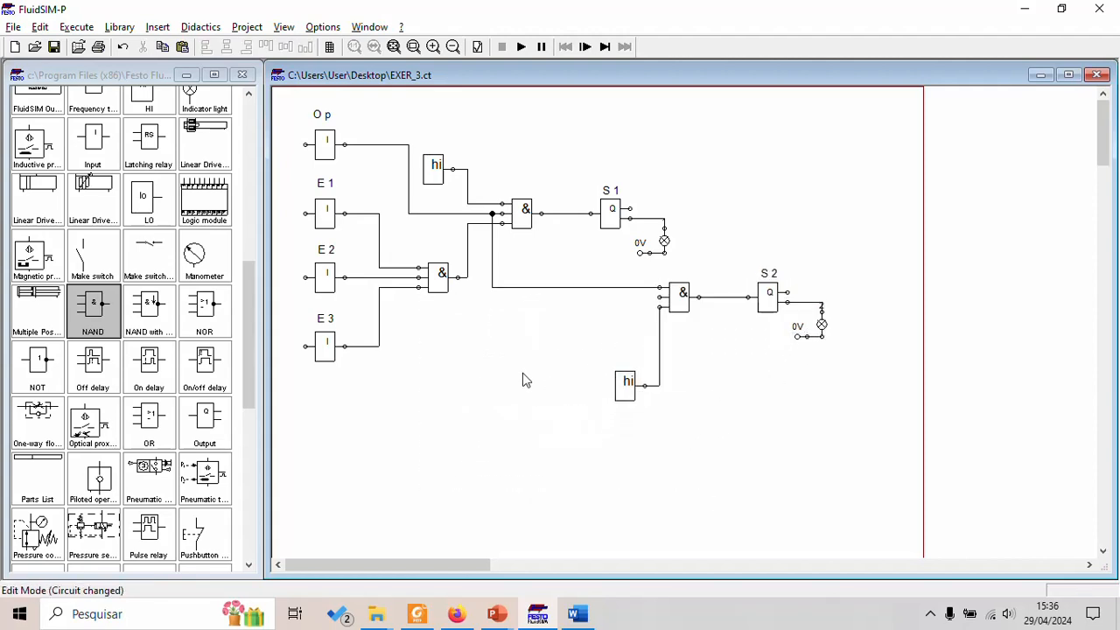
{"action": "left_click", "coordinate": [493, 247]}
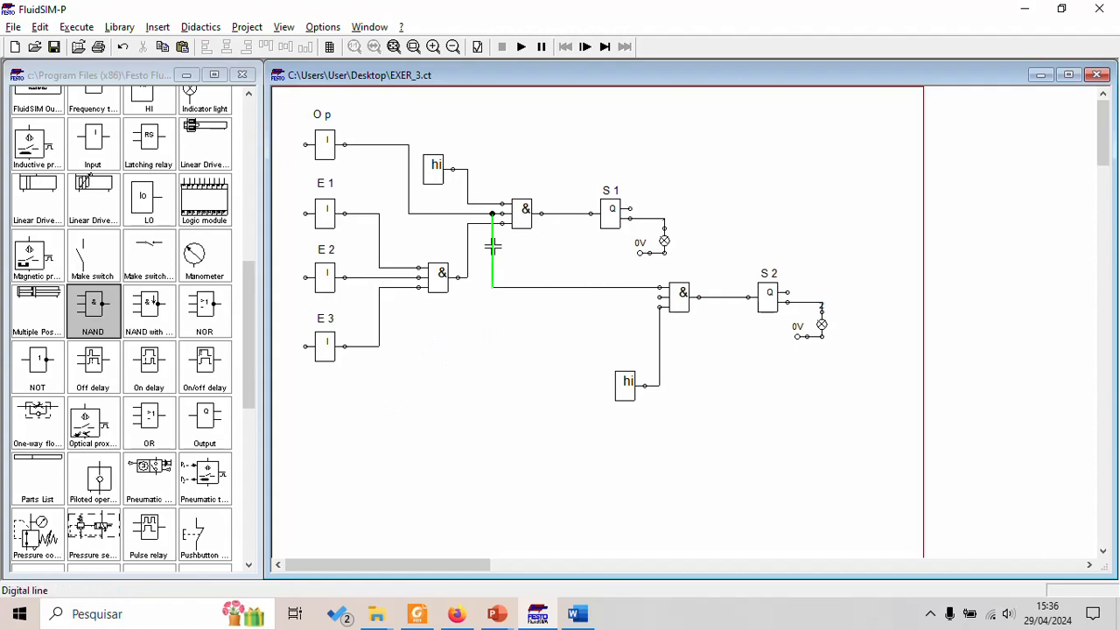
{"action": "left_click", "coordinate": [593, 289]}
{"action": "key", "text": "Delete"}
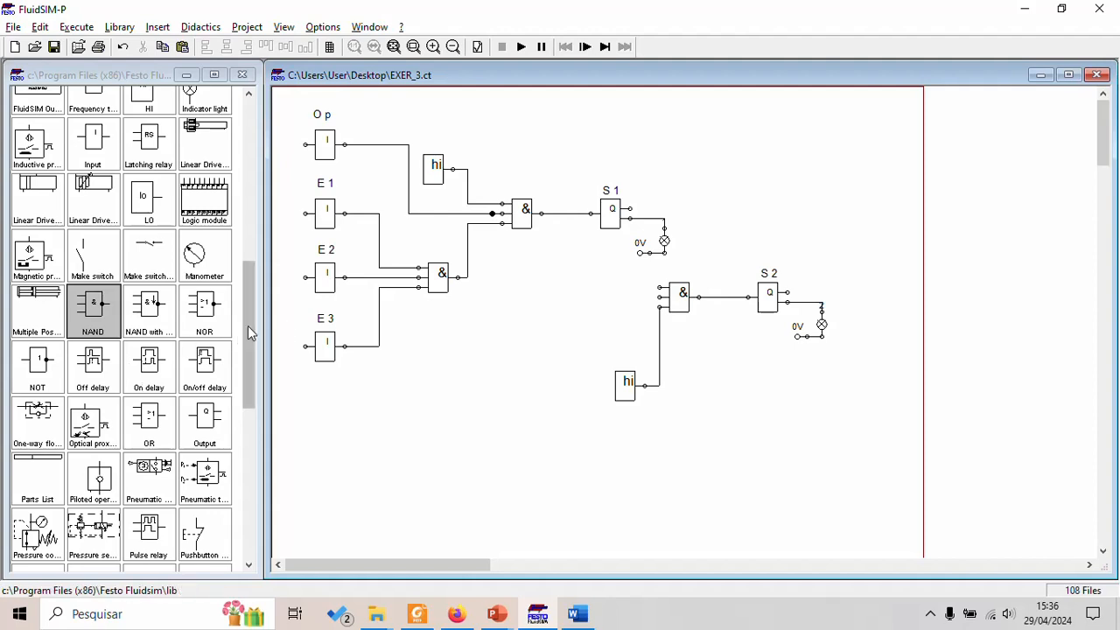
Step: Add an OR gate left of the S2 AND gate and a NOT gate just below the E-input AND gate
{"action": "left_click_drag", "start_coordinate": [251, 331], "coordinate": [253, 347]}
{"action": "left_click_drag", "start_coordinate": [169, 376], "coordinate": [579, 308]}
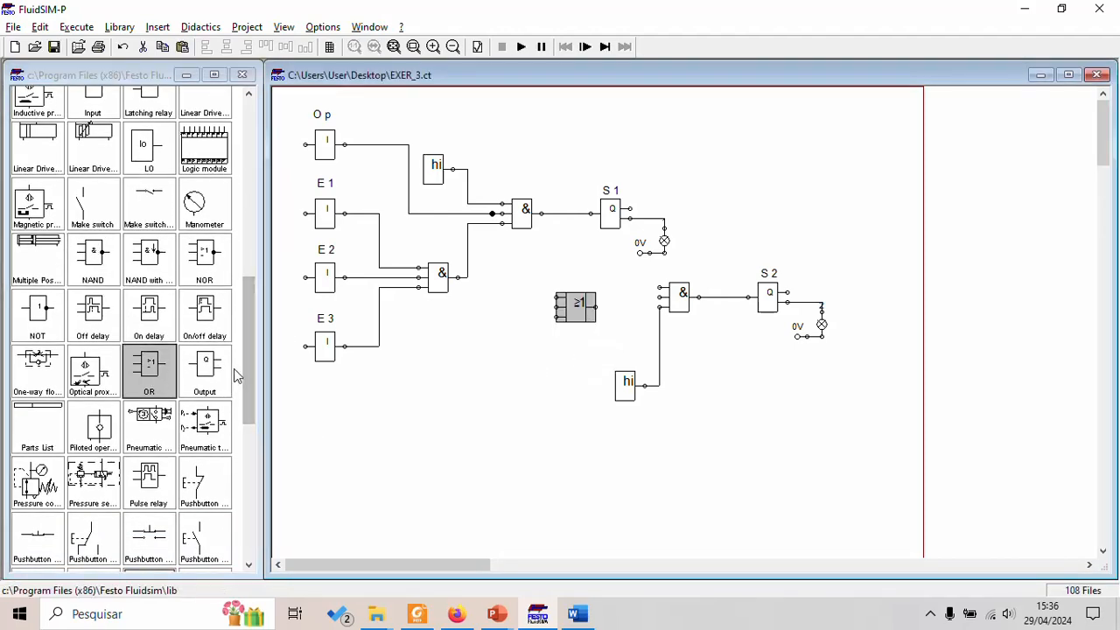
{"action": "left_click_drag", "start_coordinate": [252, 361], "coordinate": [251, 408]}
{"action": "left_click_drag", "start_coordinate": [29, 185], "coordinate": [447, 358]}
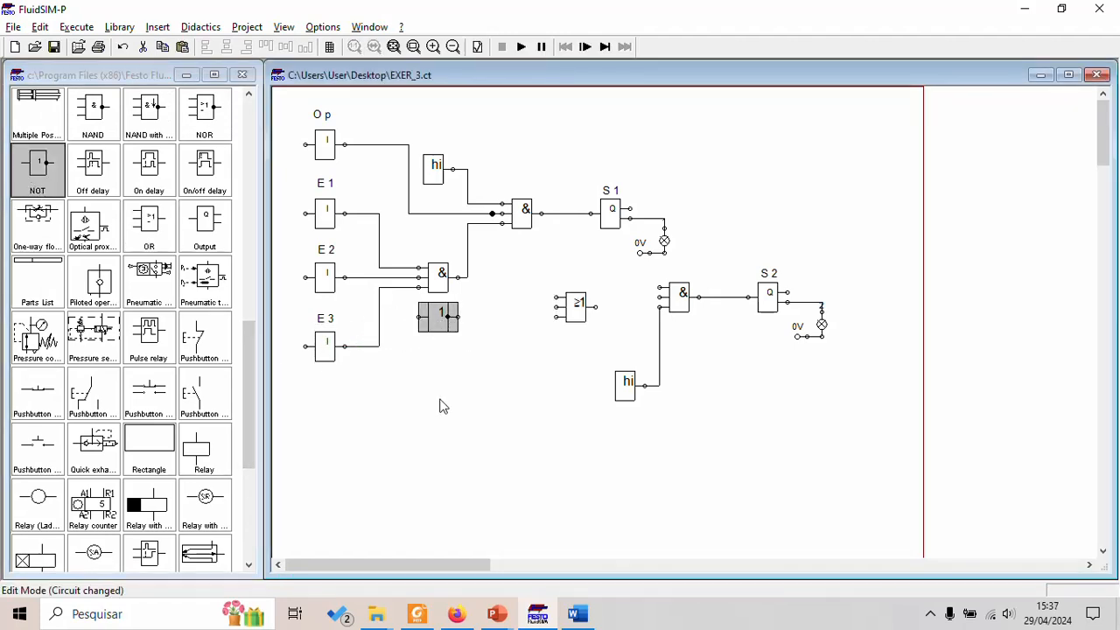
Step: Duplicate the NOT gate twice and stack the copies in a column beneath the original
{"action": "key", "text": "ctrl+c"}
{"action": "key", "text": "ctrl+v"}
{"action": "left_click_drag", "start_coordinate": [724, 355], "coordinate": [442, 354]}
{"action": "key", "text": "ctrl+v"}
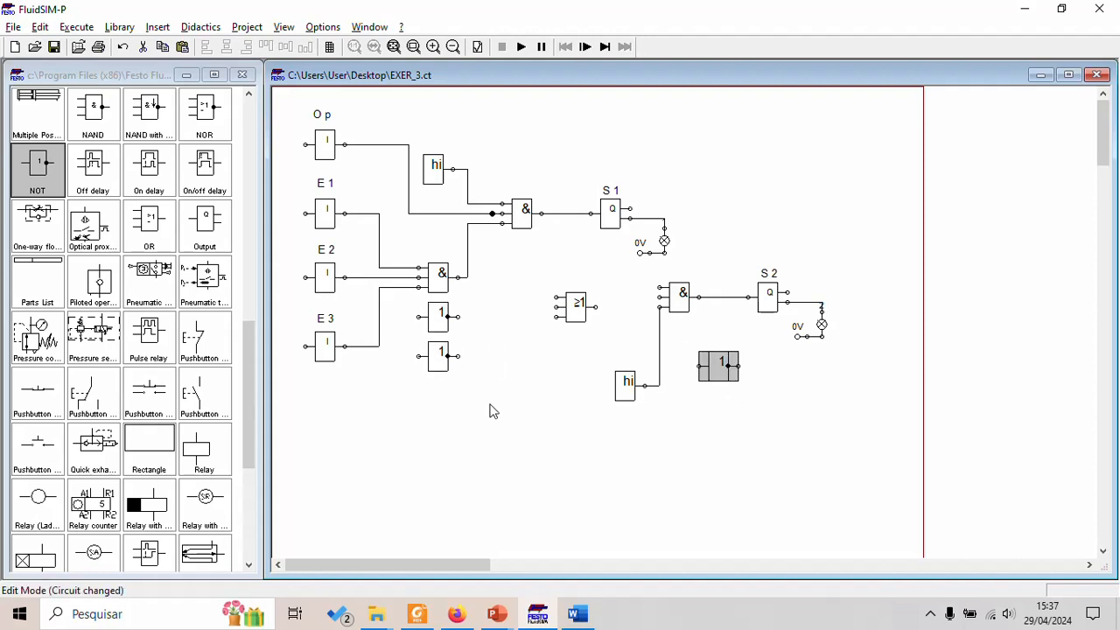
{"action": "left_click_drag", "start_coordinate": [738, 369], "coordinate": [456, 402]}
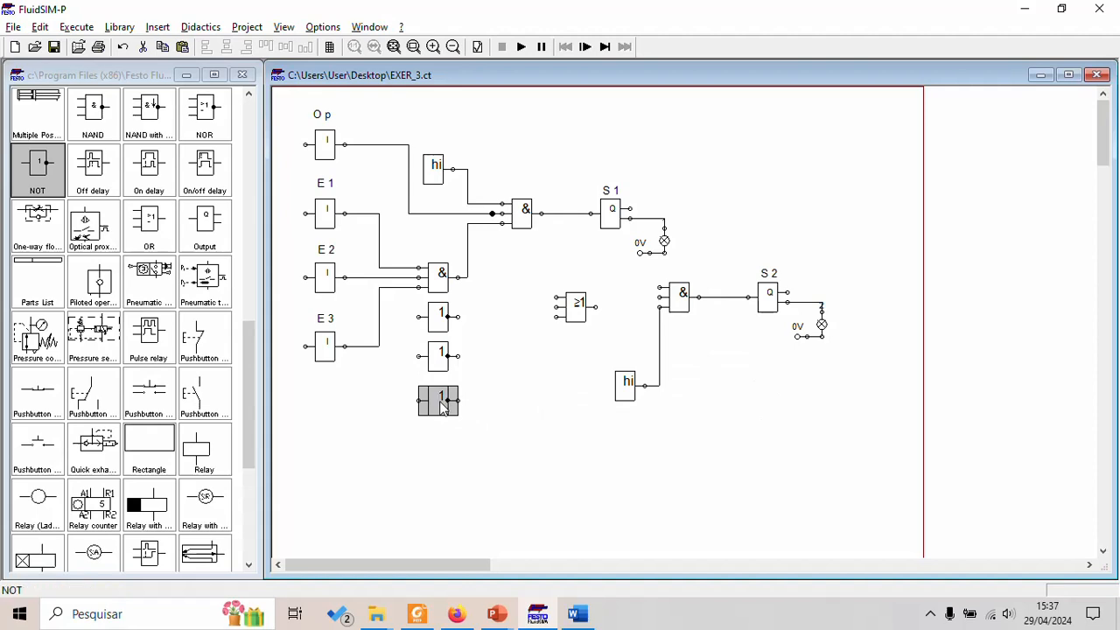
{"action": "left_click", "coordinate": [510, 391]}
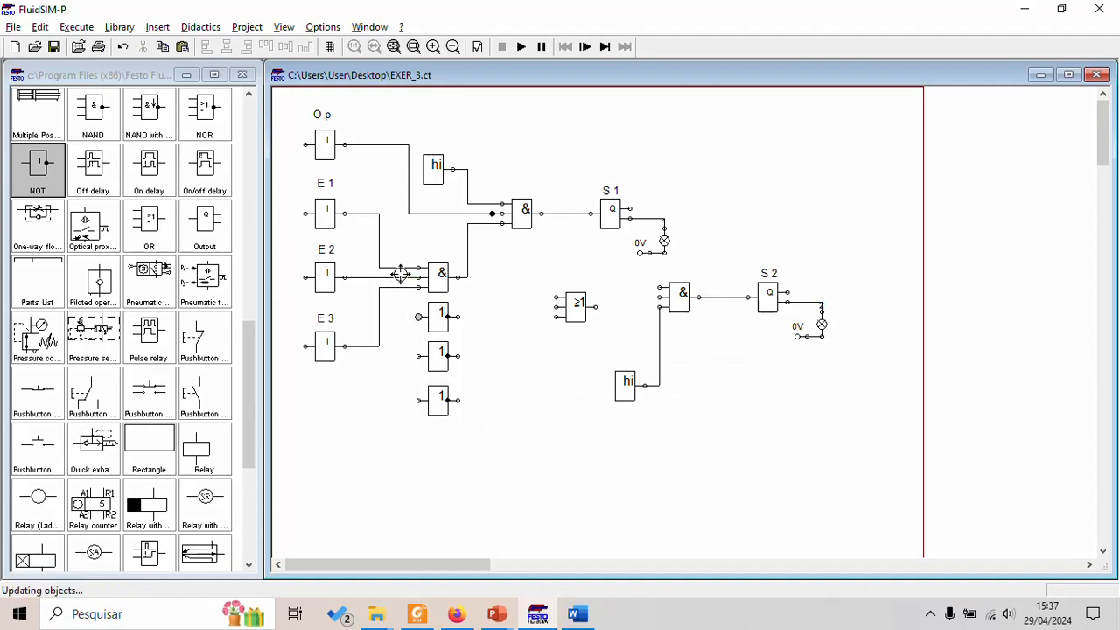
Step: Connect the E1, E2 and E3 lines to the inputs of the upper, middle and lower NOT gates respectively
{"action": "left_click_drag", "start_coordinate": [408, 268], "coordinate": [419, 316]}
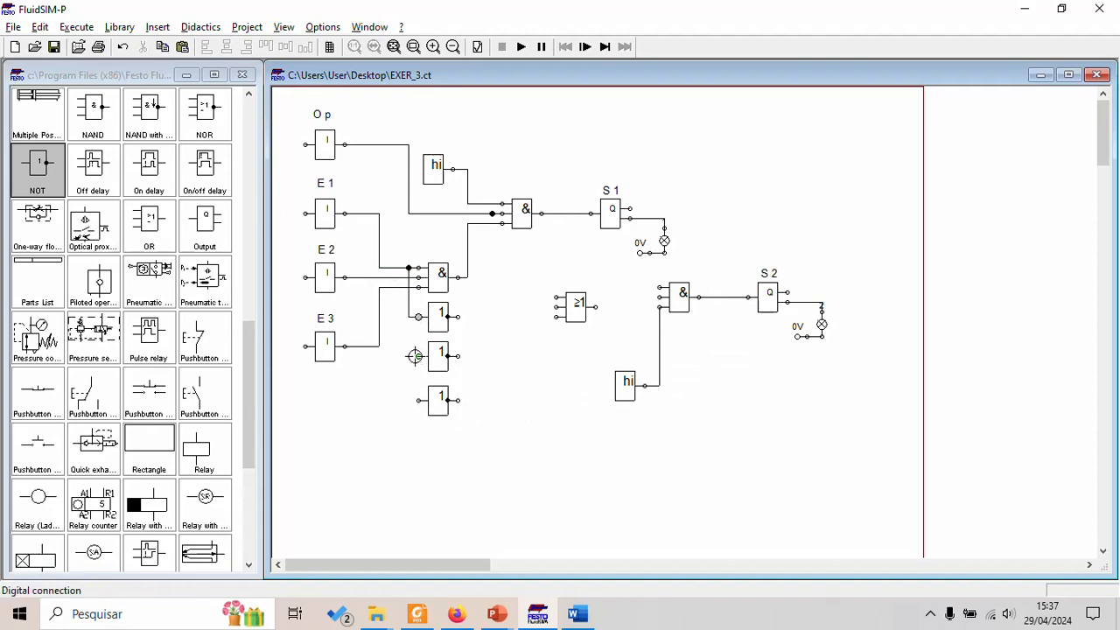
{"action": "left_click_drag", "start_coordinate": [418, 357], "coordinate": [399, 278]}
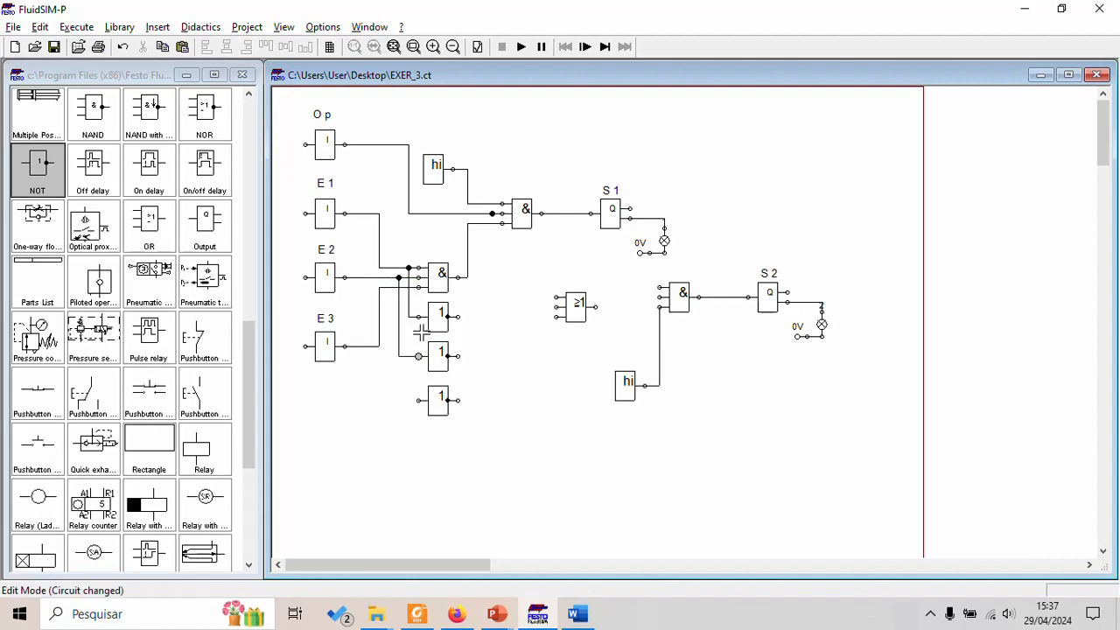
{"action": "left_click_drag", "start_coordinate": [418, 402], "coordinate": [388, 287]}
Step: Move the OR gate beside the NOT gates and, after checking the S2 expression in Word, connect the NOT outputs to its three inputs
{"action": "left_click_drag", "start_coordinate": [564, 307], "coordinate": [501, 355]}
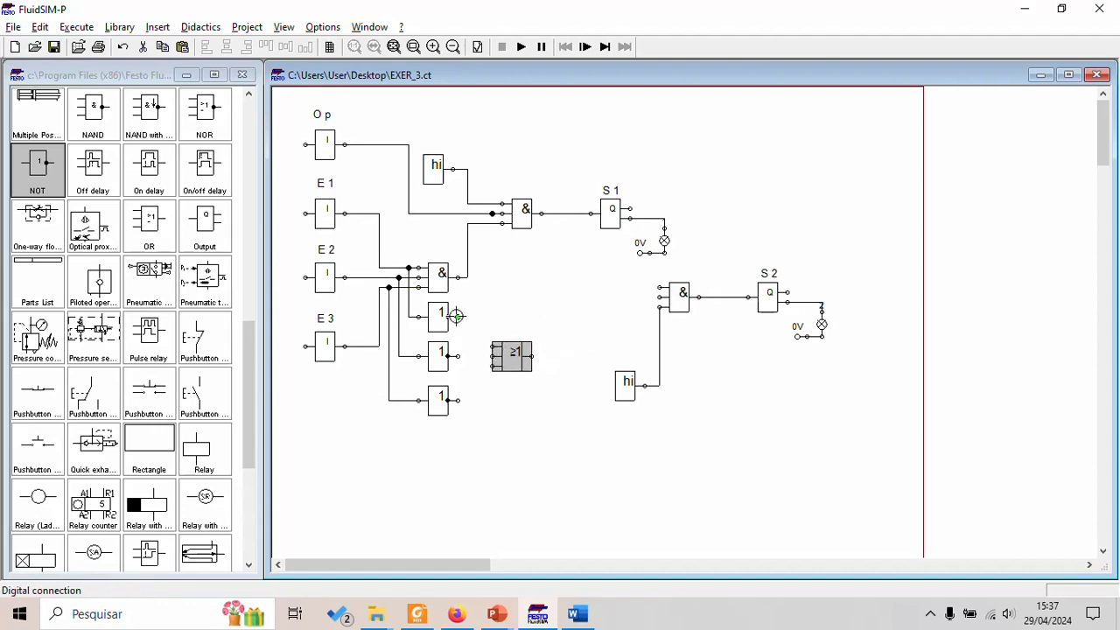
{"action": "key", "text": "alt+Tab"}
{"action": "left_click", "coordinate": [567, 459]}
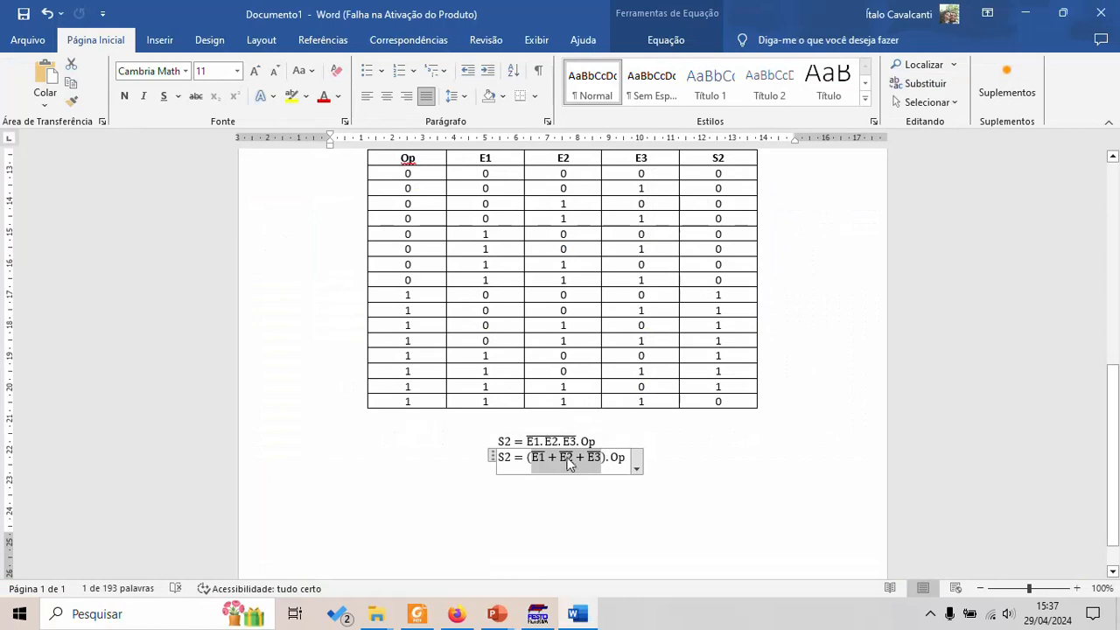
{"action": "key", "text": "alt+Tab"}
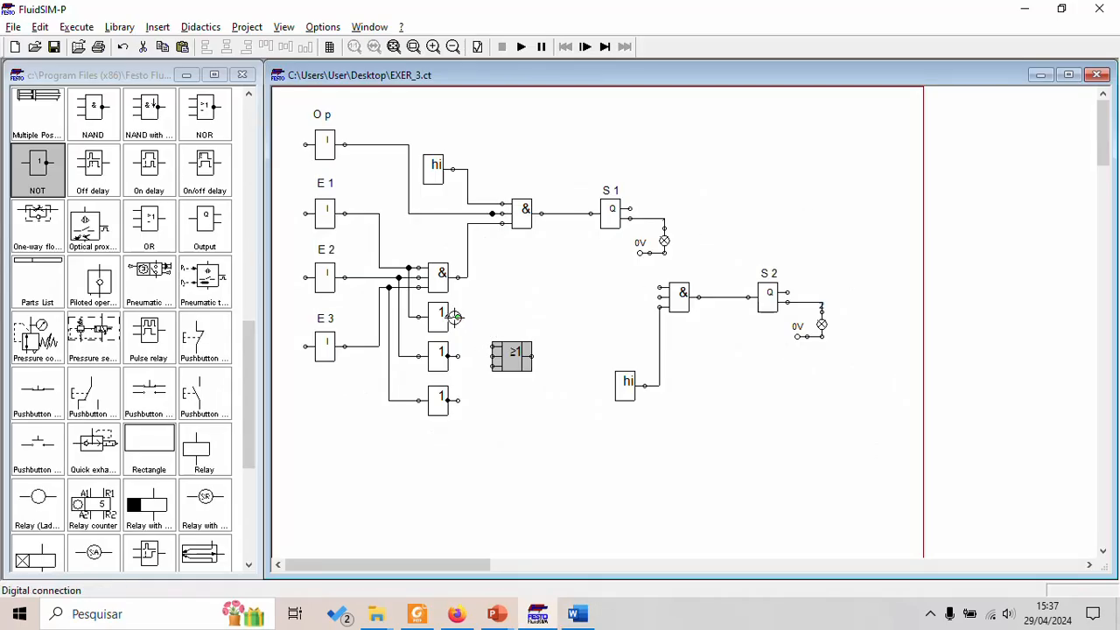
{"action": "left_click_drag", "start_coordinate": [456, 317], "coordinate": [494, 357]}
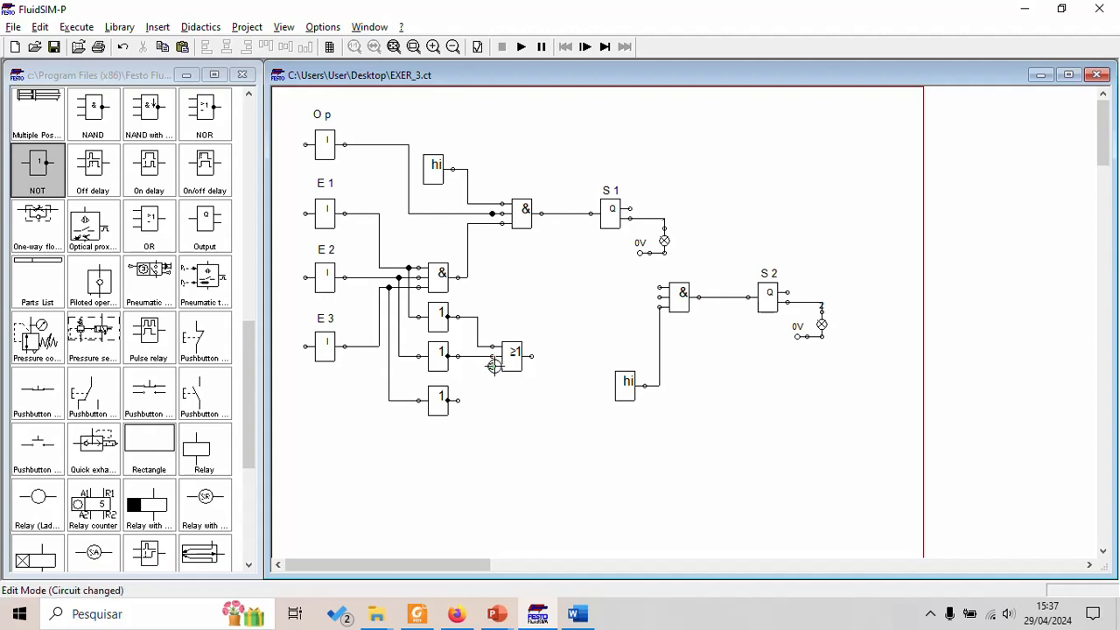
{"action": "left_click_drag", "start_coordinate": [454, 400], "coordinate": [492, 365]}
Step: Move the S2 AND gate, hi source and output group closer to the OR gate and connect the OR output to the AND's middle input
{"action": "left_click_drag", "start_coordinate": [588, 276], "coordinate": [913, 462]}
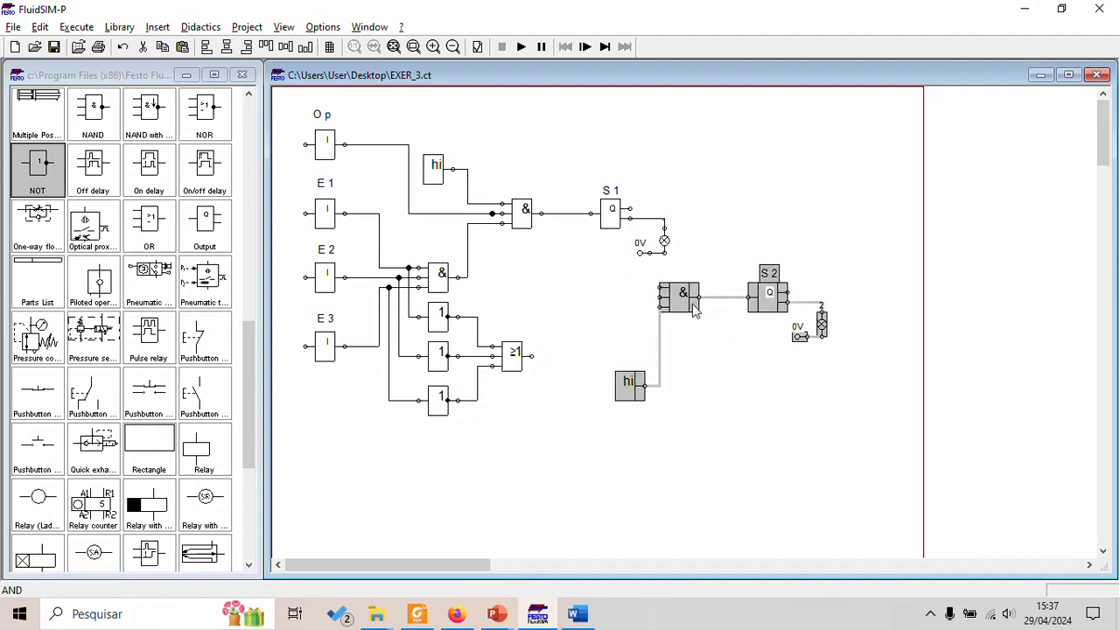
{"action": "left_click_drag", "start_coordinate": [682, 299], "coordinate": [611, 312]}
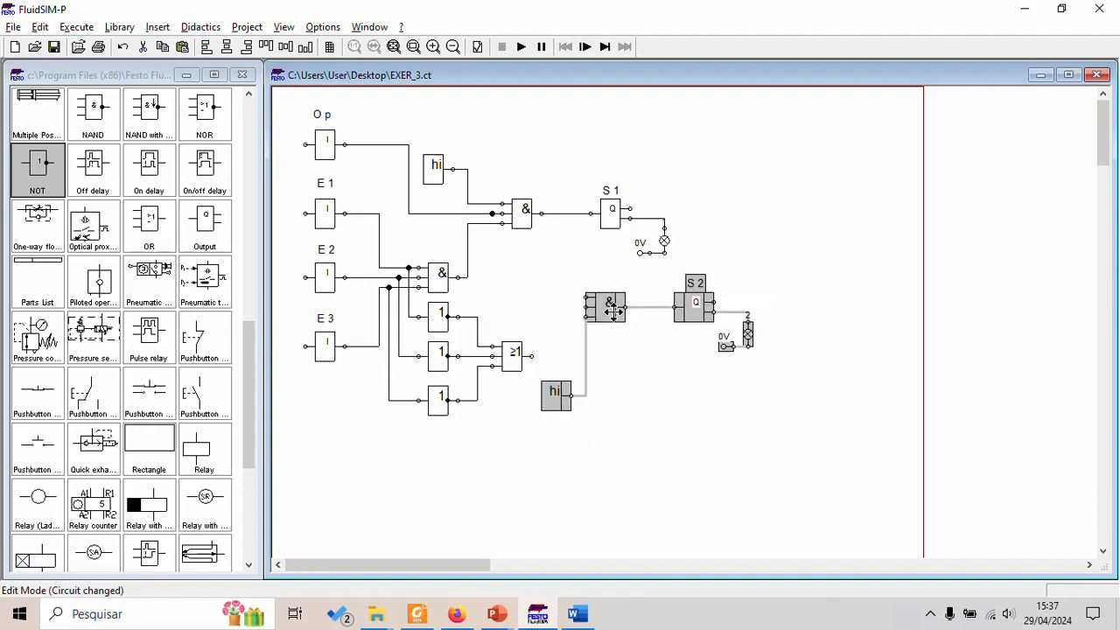
{"action": "left_click", "coordinate": [543, 351]}
{"action": "left_click_drag", "start_coordinate": [561, 309], "coordinate": [586, 307]}
Step: Recheck the S2 expression in Word and connect the S2 AND gate's first input to the Op line in FluidSIM
{"action": "key", "text": "alt+Tab"}
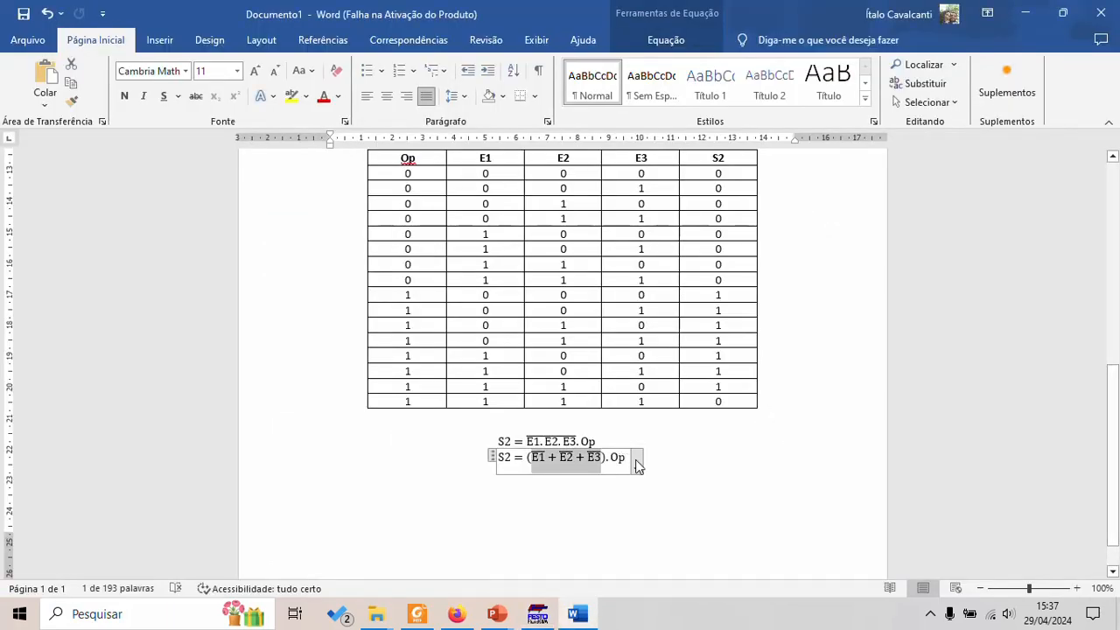
{"action": "key", "text": "alt+Tab"}
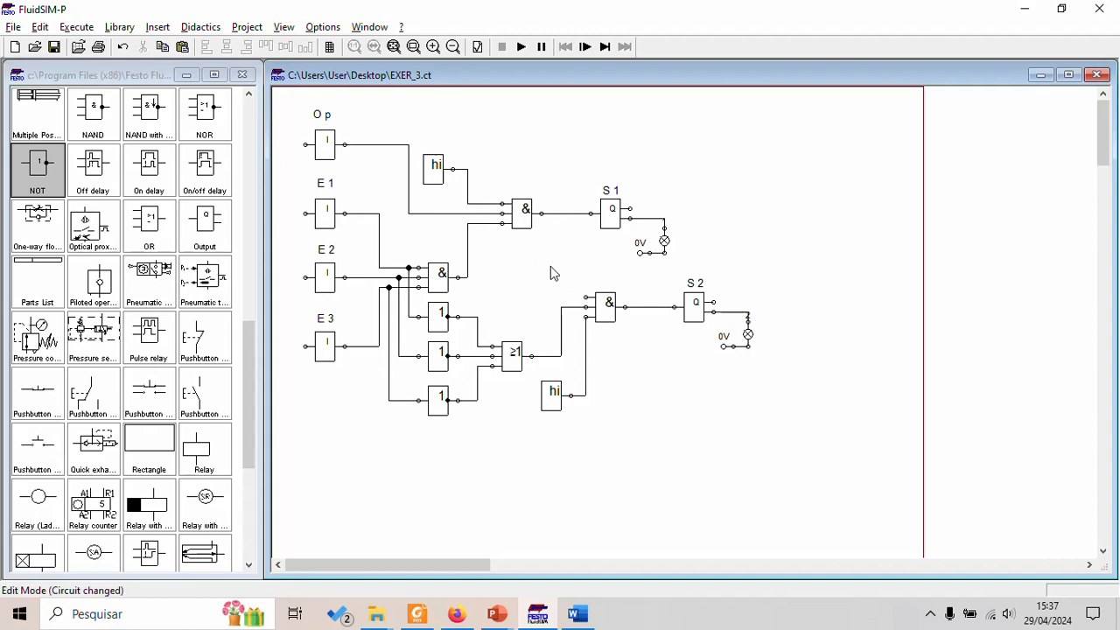
{"action": "left_click_drag", "start_coordinate": [586, 297], "coordinate": [487, 213]}
Step: Start the simulation of the revised circuit and switch on E1, E2, E3 and Op to test the lamps
{"action": "left_click", "coordinate": [521, 48]}
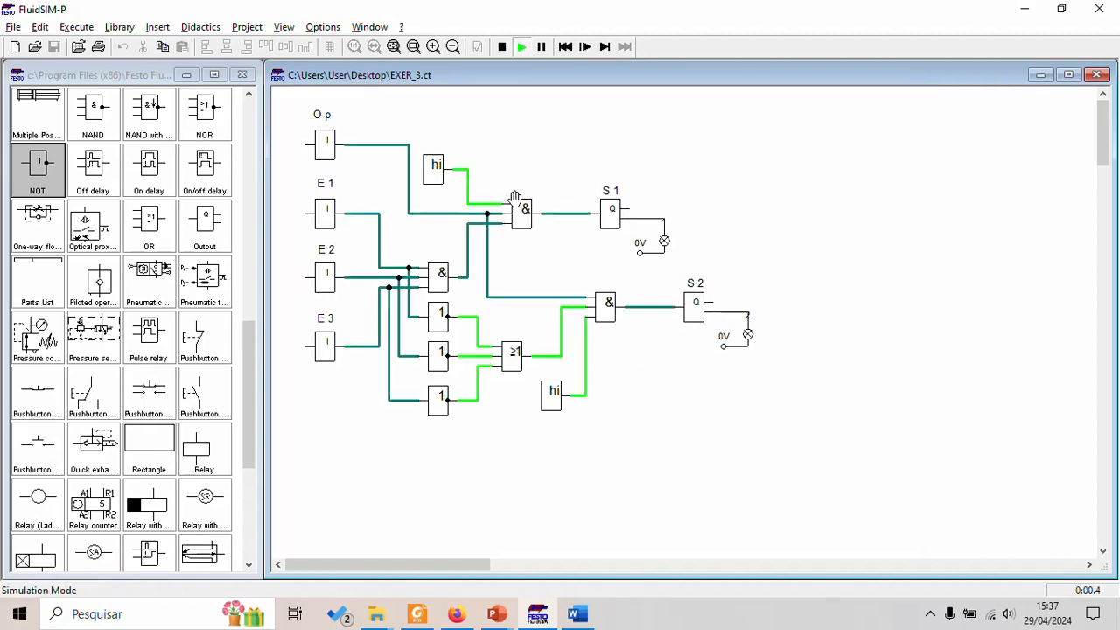
{"action": "left_click", "coordinate": [336, 203]}
{"action": "left_click", "coordinate": [341, 278]}
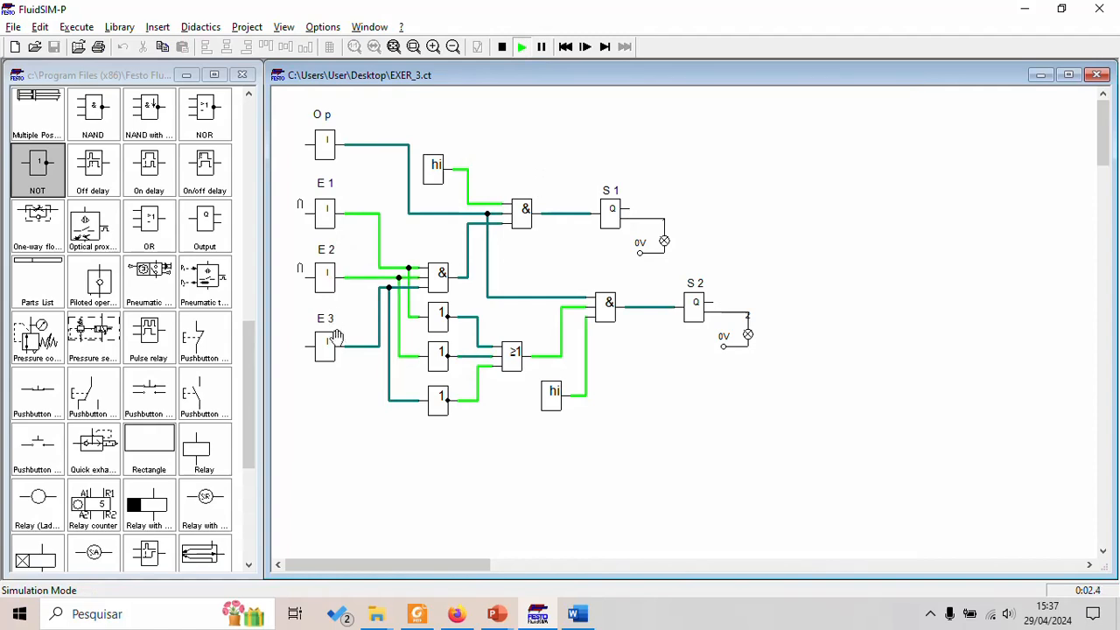
{"action": "left_click", "coordinate": [340, 341]}
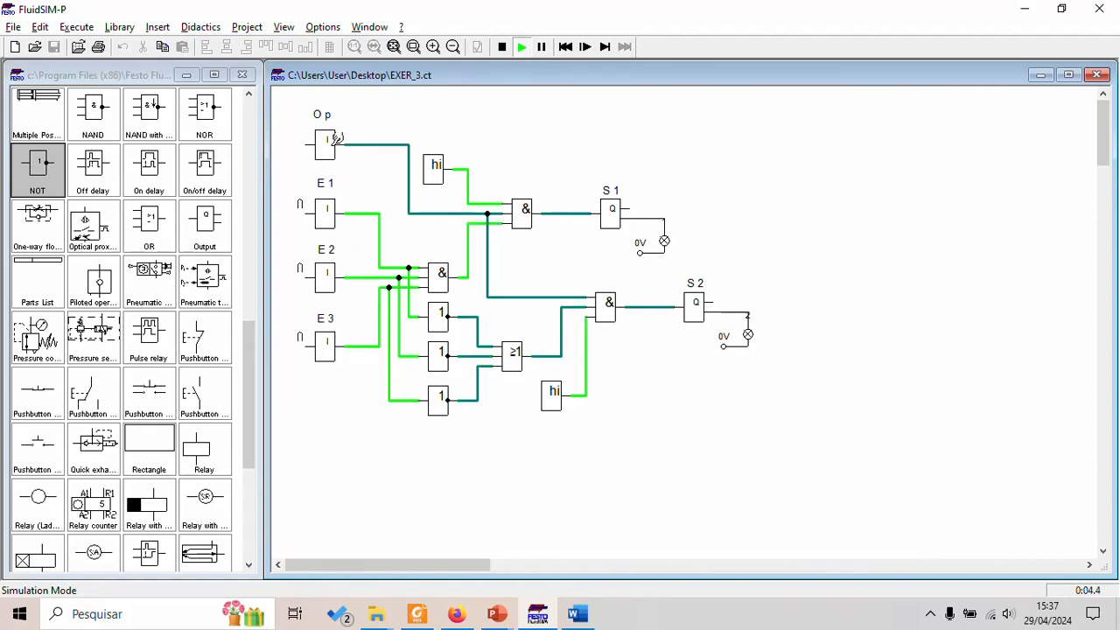
{"action": "left_click", "coordinate": [337, 137]}
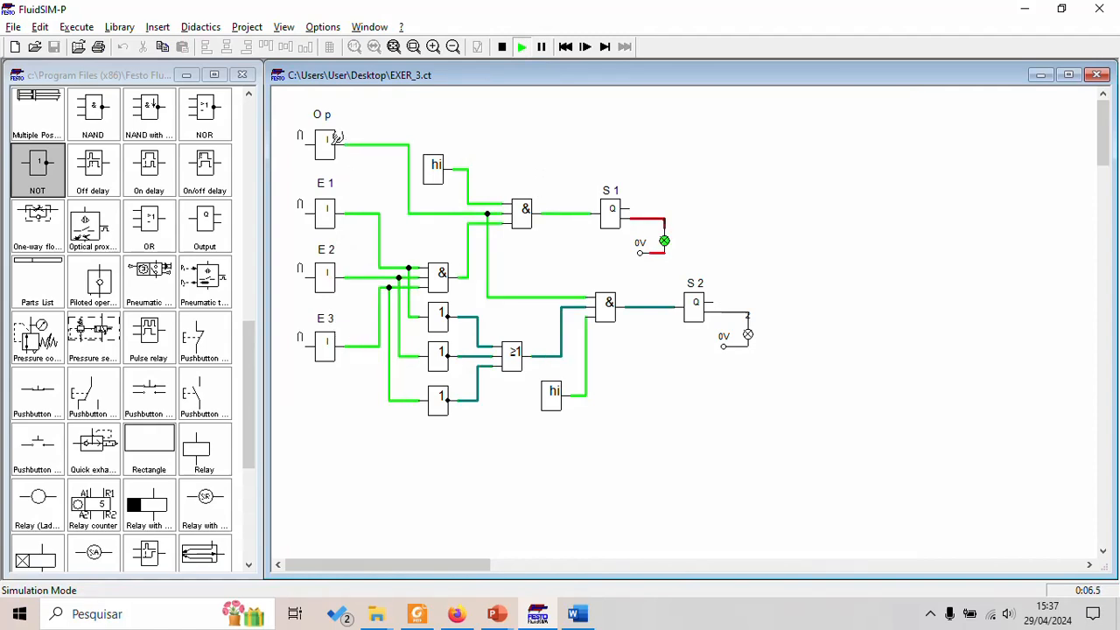
Step: Toggle Op in the running simulation with E1, E2 and E3 on, and again with E2 off, to check the lamps
{"action": "left_click", "coordinate": [337, 137]}
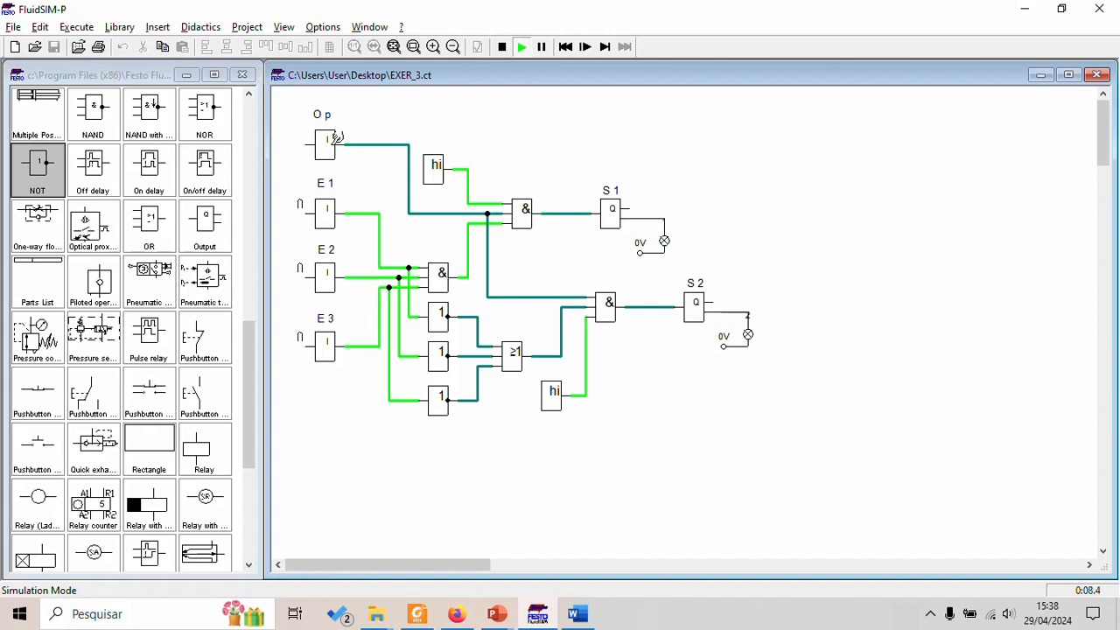
{"action": "left_click", "coordinate": [336, 137]}
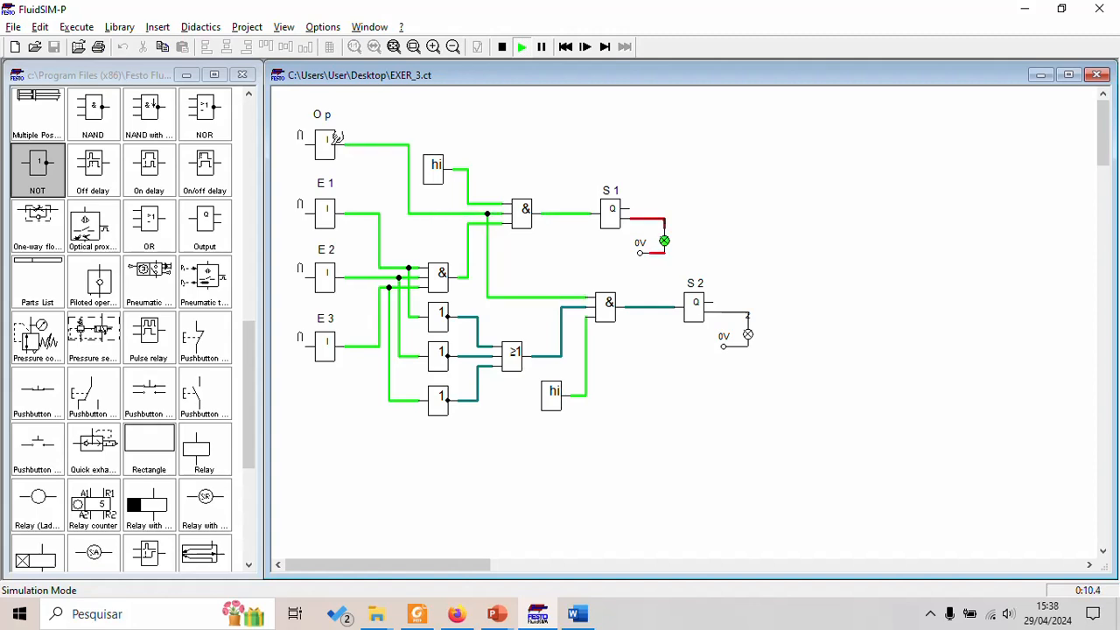
{"action": "left_click", "coordinate": [336, 137]}
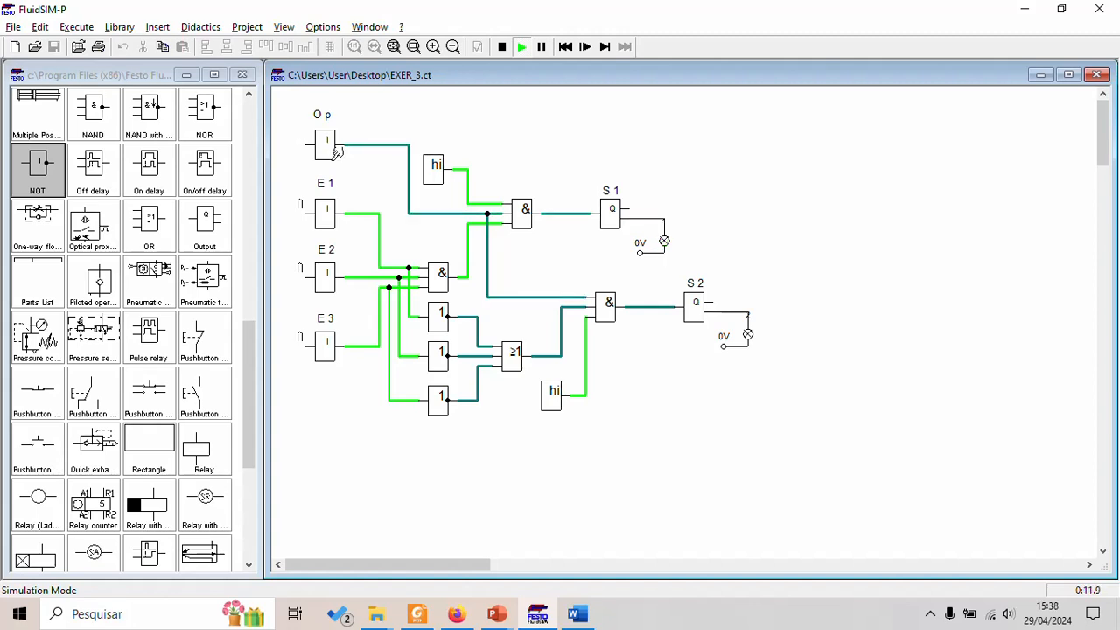
{"action": "left_click", "coordinate": [333, 276]}
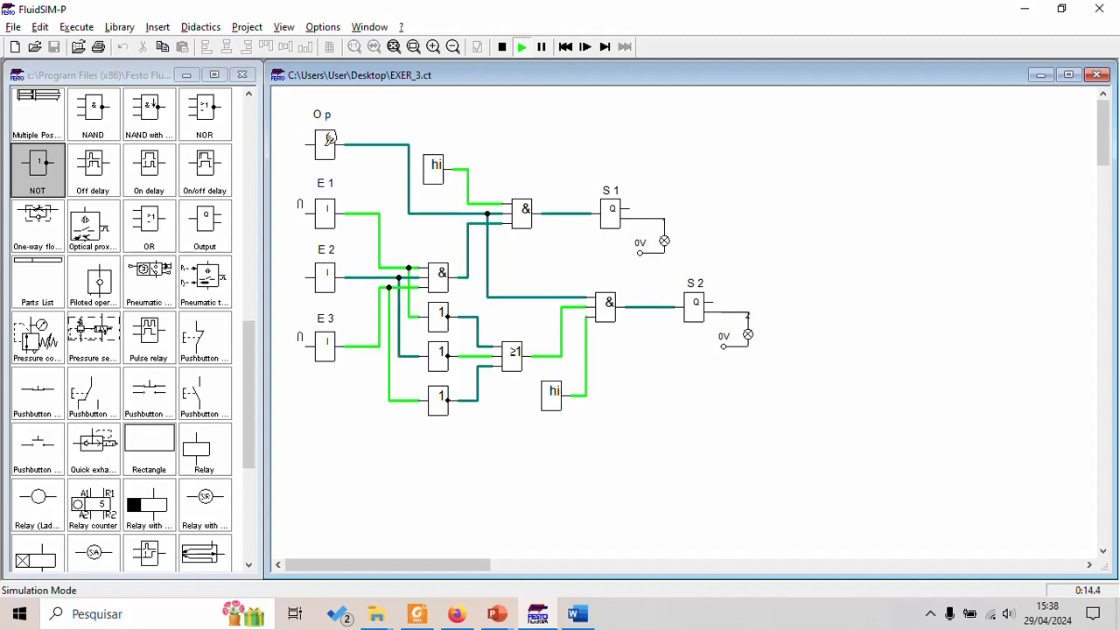
{"action": "left_click", "coordinate": [329, 139]}
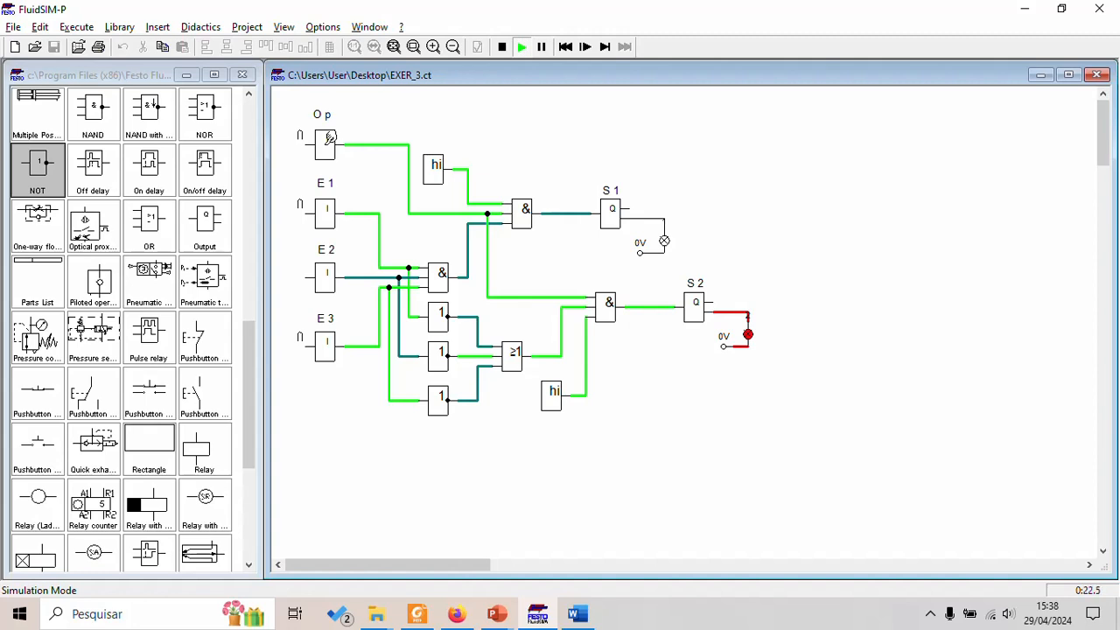
{"action": "left_click", "coordinate": [329, 139]}
{"action": "left_click", "coordinate": [333, 279]}
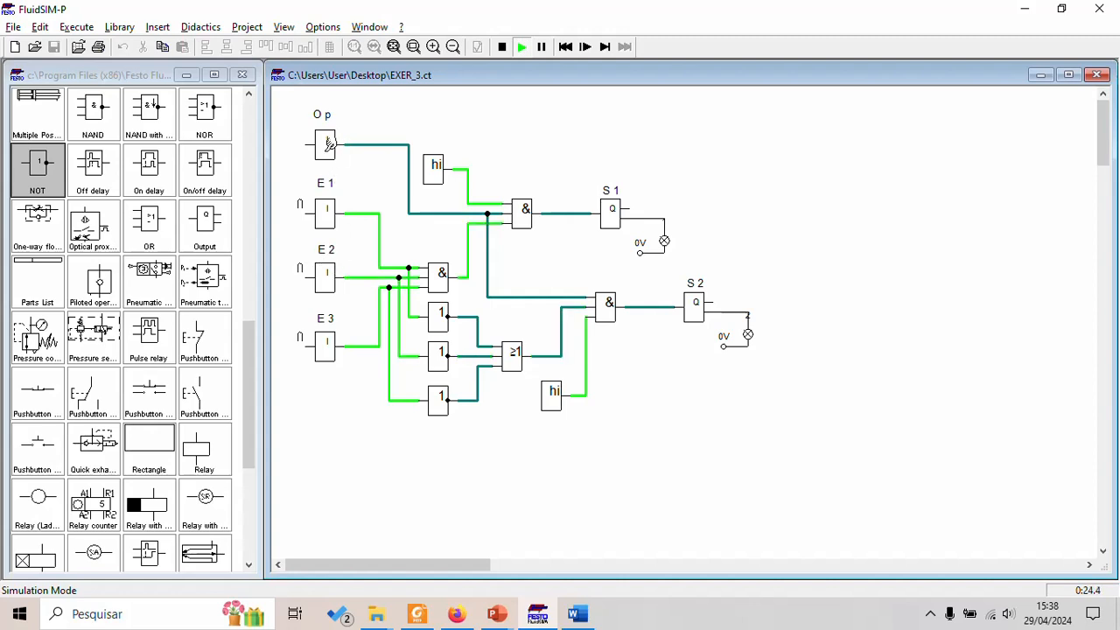
Step: Toggle Op with E1, E2 and E3 on and again with only E1 on to check the lamps, and stop the simulation
{"action": "left_click", "coordinate": [328, 145]}
{"action": "left_click", "coordinate": [327, 146]}
{"action": "left_click", "coordinate": [327, 146]}
{"action": "left_click", "coordinate": [327, 146]}
{"action": "left_click", "coordinate": [330, 276]}
{"action": "left_click", "coordinate": [336, 346]}
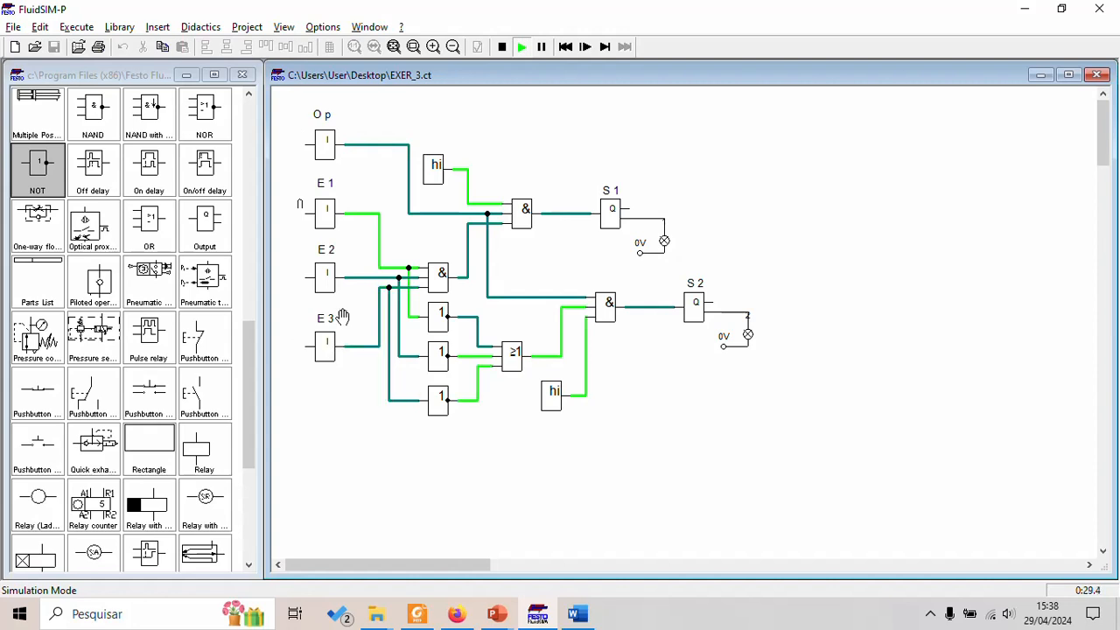
{"action": "left_click", "coordinate": [329, 140]}
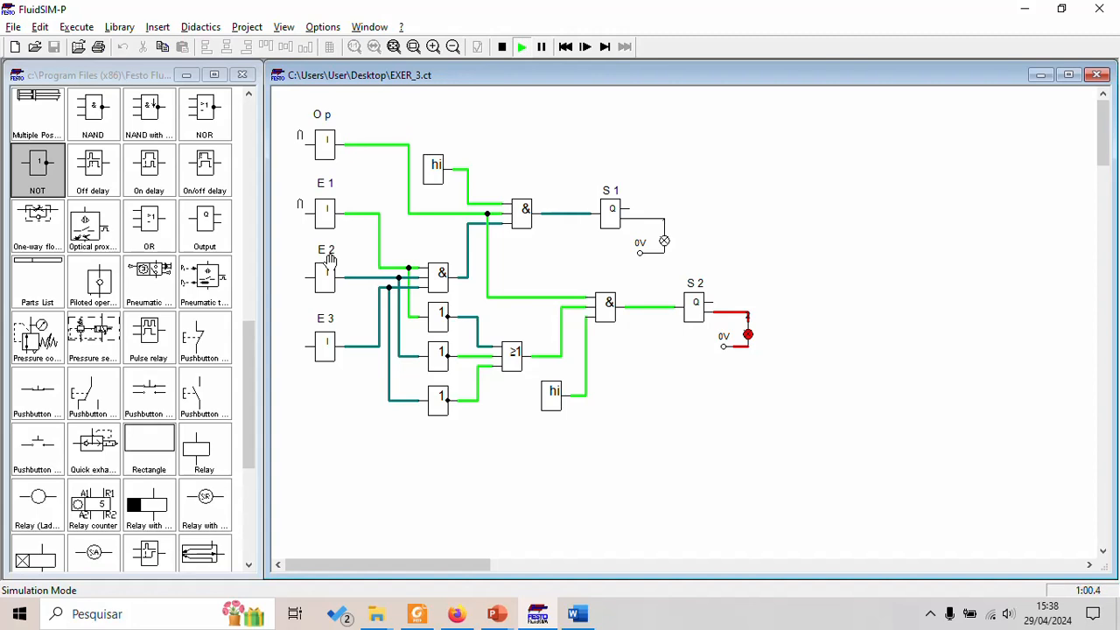
{"action": "left_click", "coordinate": [498, 48]}
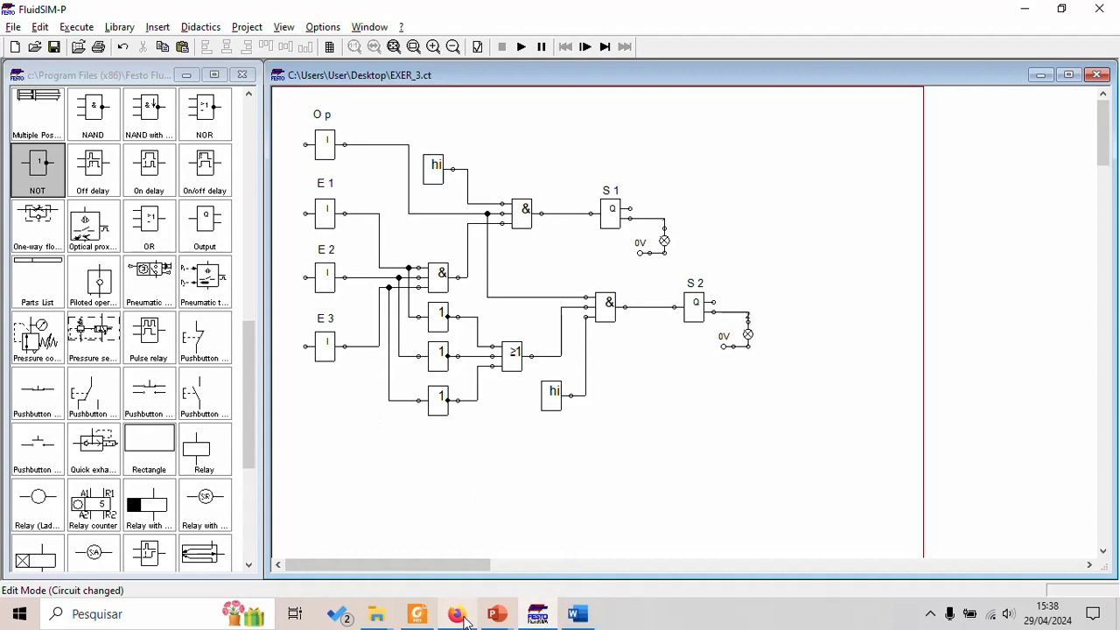
Step: Check the block and ladder diagram items in lista_exercicios_n3.pdf in Foxit PDF Reader, and create a new empty circuit in FluidSIM
{"action": "mouse_move", "coordinate": [463, 618]}
{"action": "left_click", "coordinate": [458, 551]}
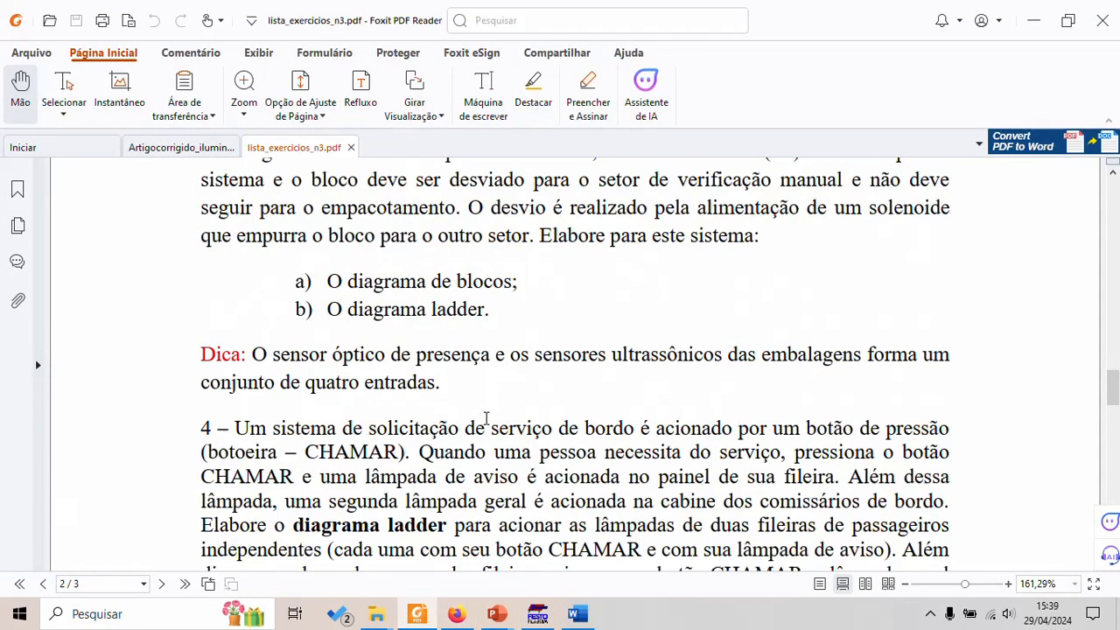
{"action": "left_click_drag", "start_coordinate": [332, 281], "coordinate": [514, 281]}
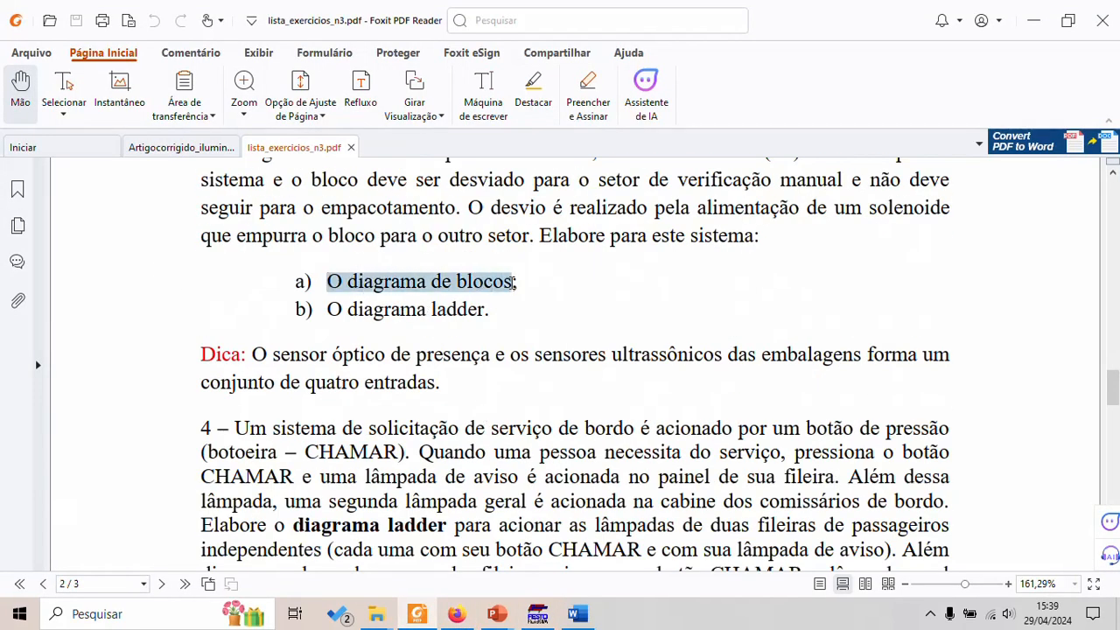
{"action": "left_click_drag", "start_coordinate": [332, 311], "coordinate": [495, 313]}
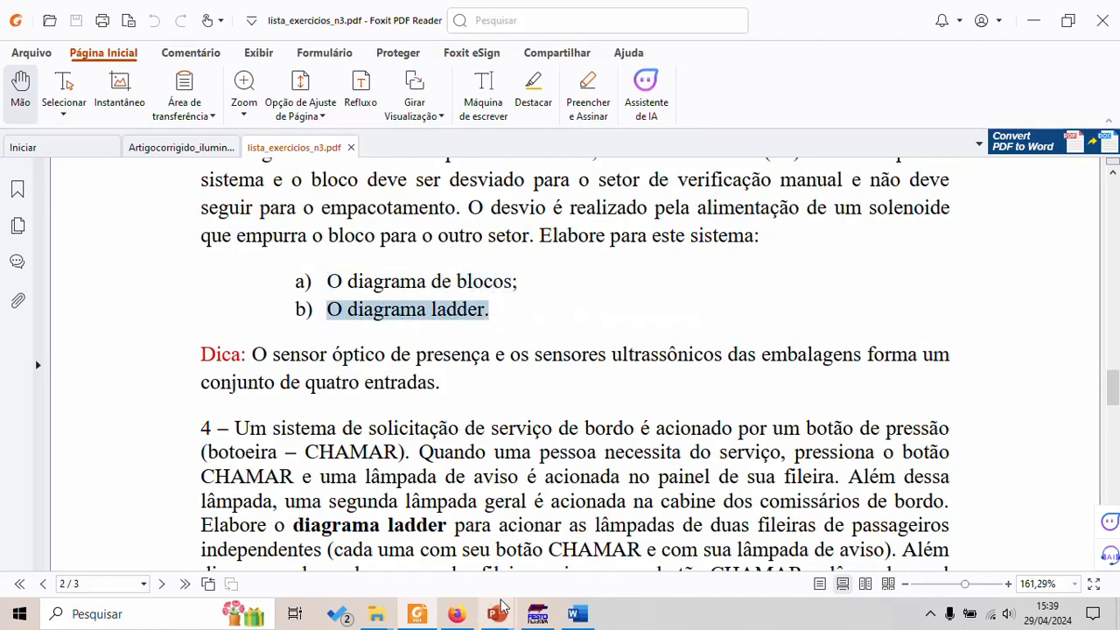
{"action": "left_click", "coordinate": [539, 607]}
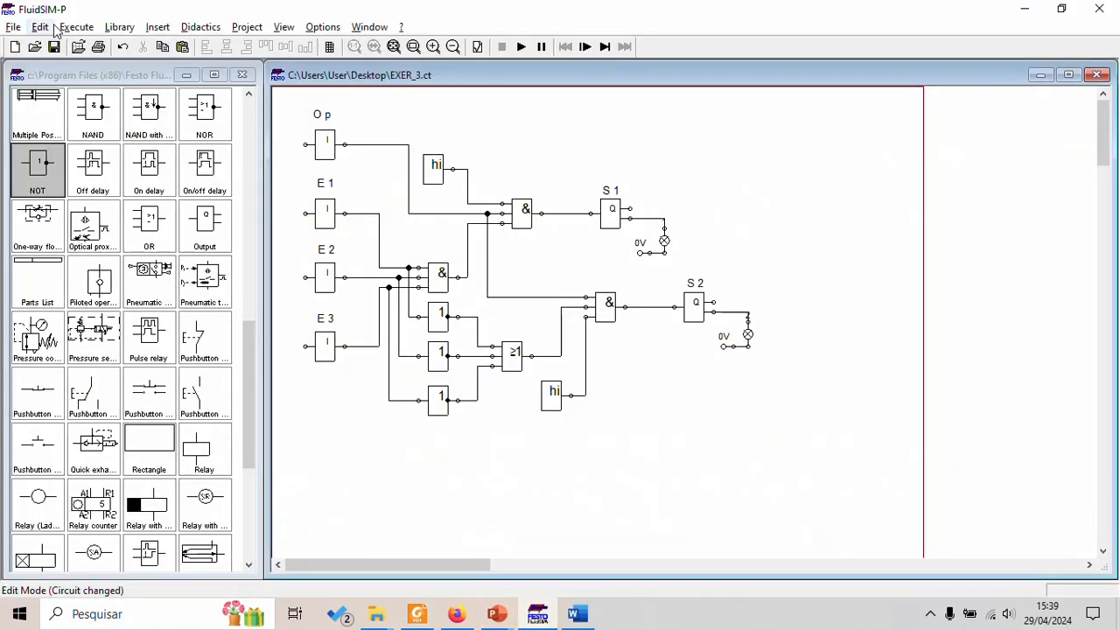
{"action": "left_click", "coordinate": [16, 47]}
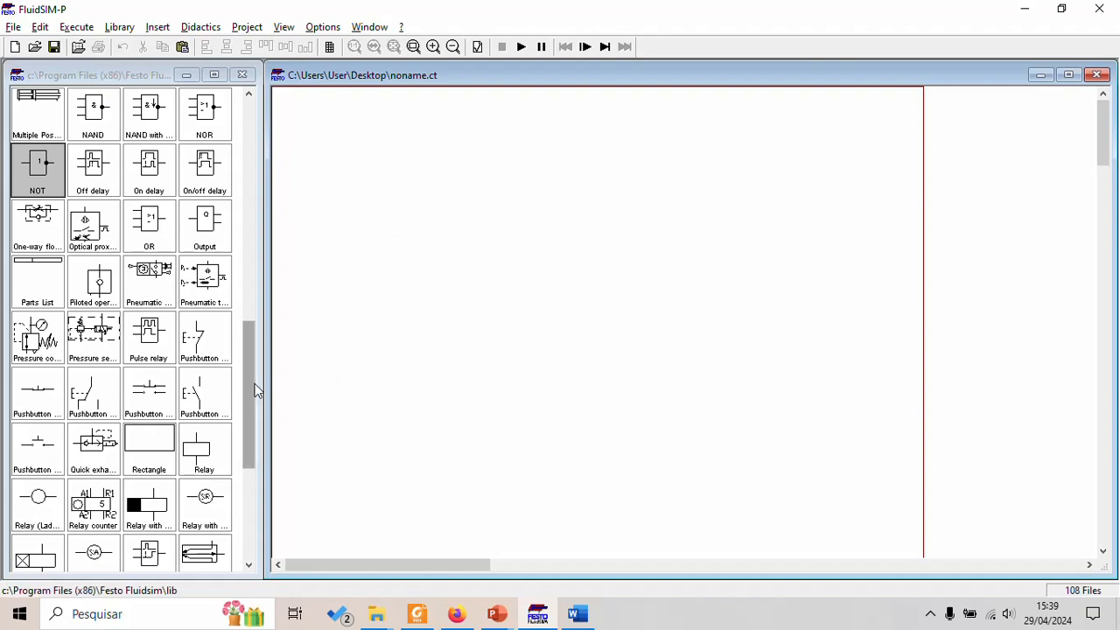
Step: Place two Relay (Ladder) coils one below the other toward the sheet's right side and label them S1 and S2
{"action": "left_click_drag", "start_coordinate": [39, 501], "coordinate": [721, 153]}
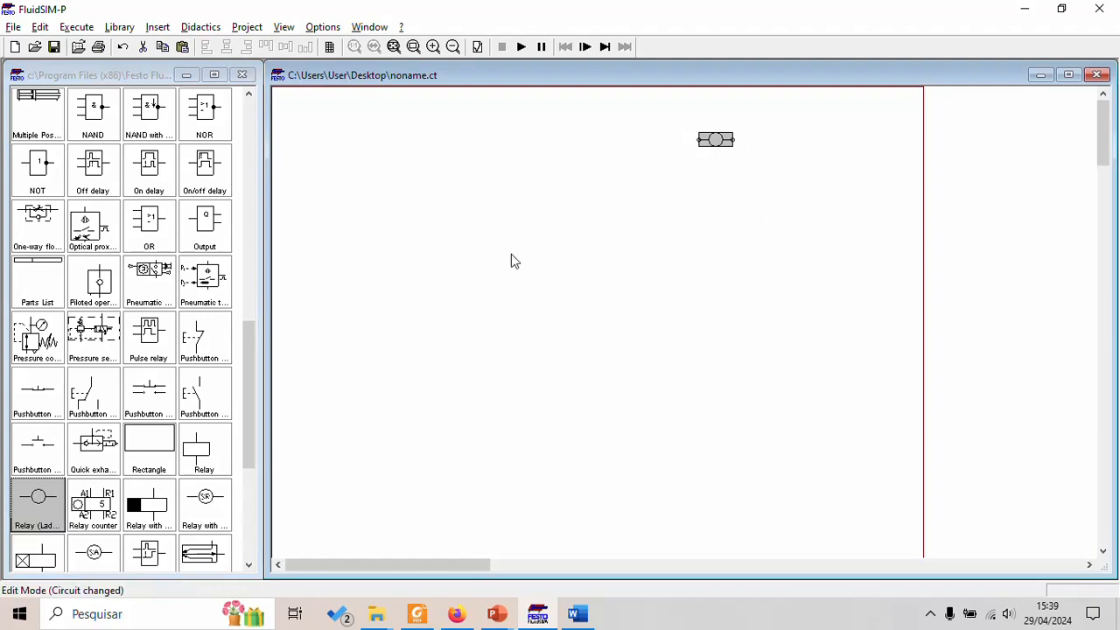
{"action": "double_click", "coordinate": [725, 142]}
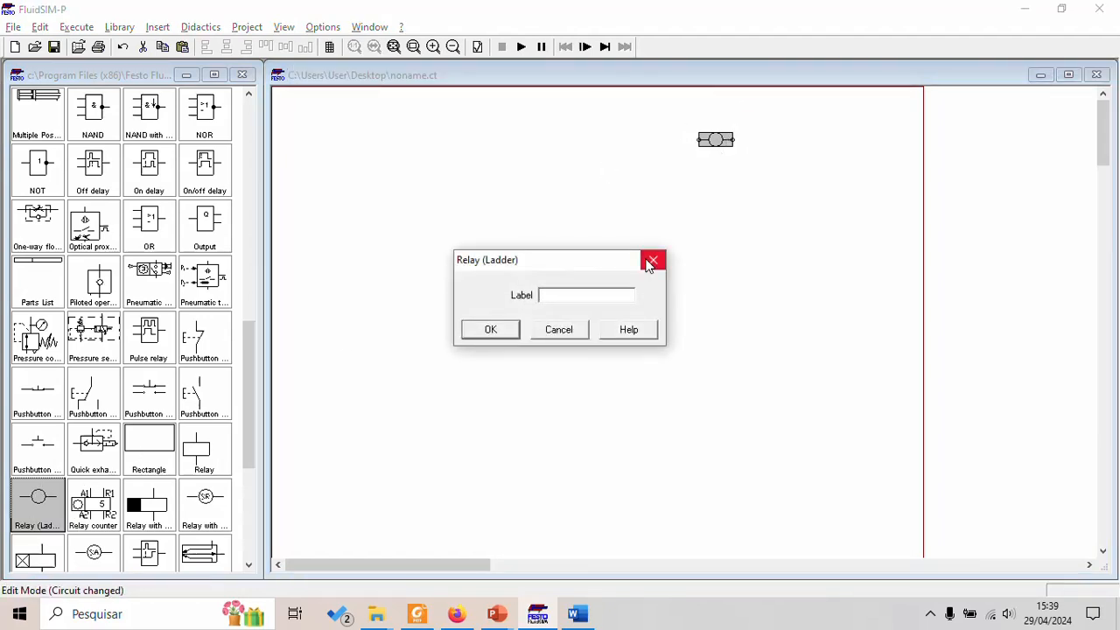
{"action": "type", "text": "s1"}
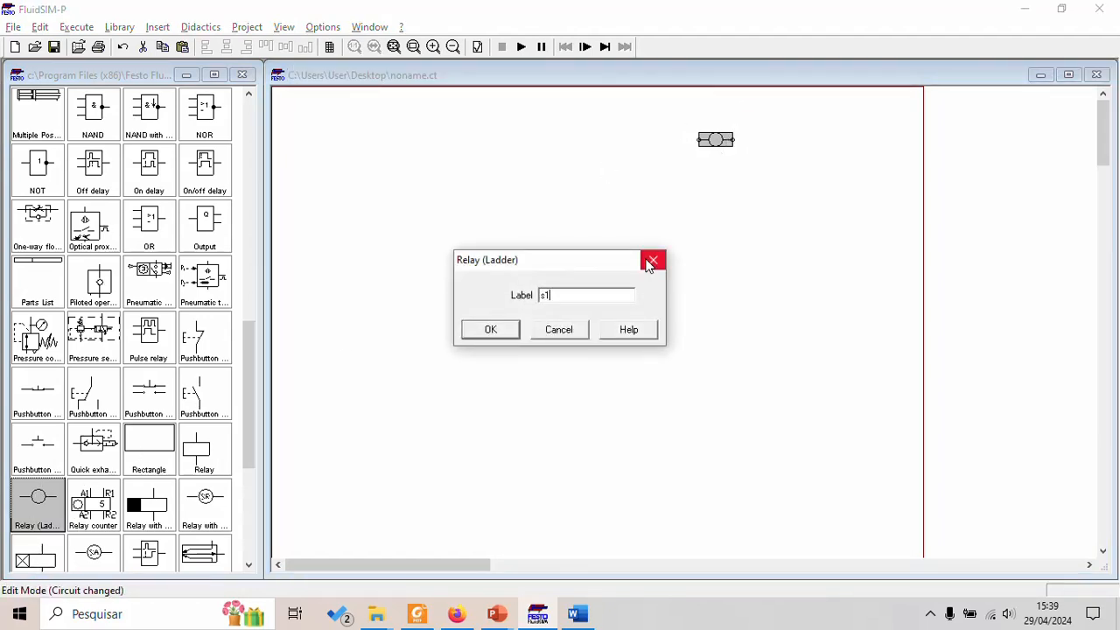
{"action": "left_click", "coordinate": [514, 329]}
{"action": "left_click_drag", "start_coordinate": [35, 500], "coordinate": [723, 226]}
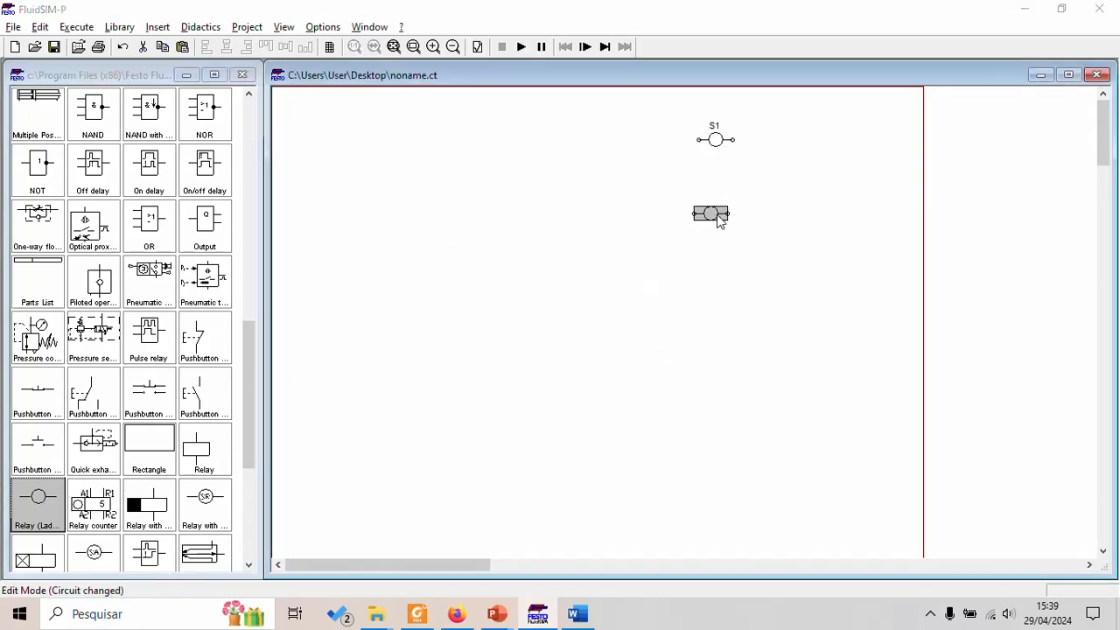
{"action": "double_click", "coordinate": [719, 216]}
{"action": "type", "text": "s2"}
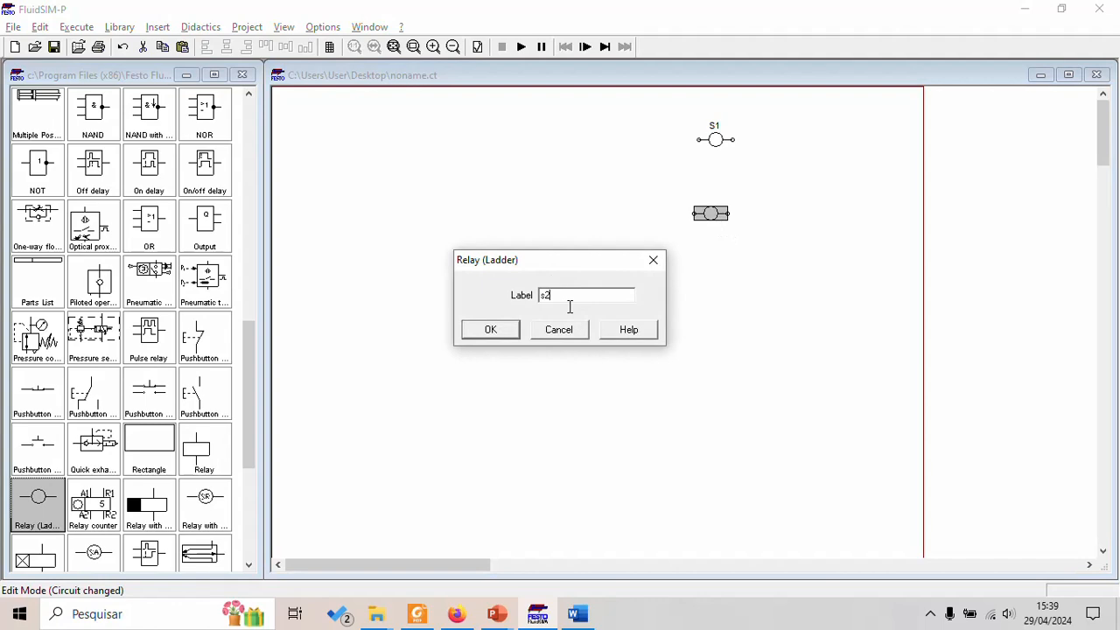
{"action": "left_click", "coordinate": [492, 329]}
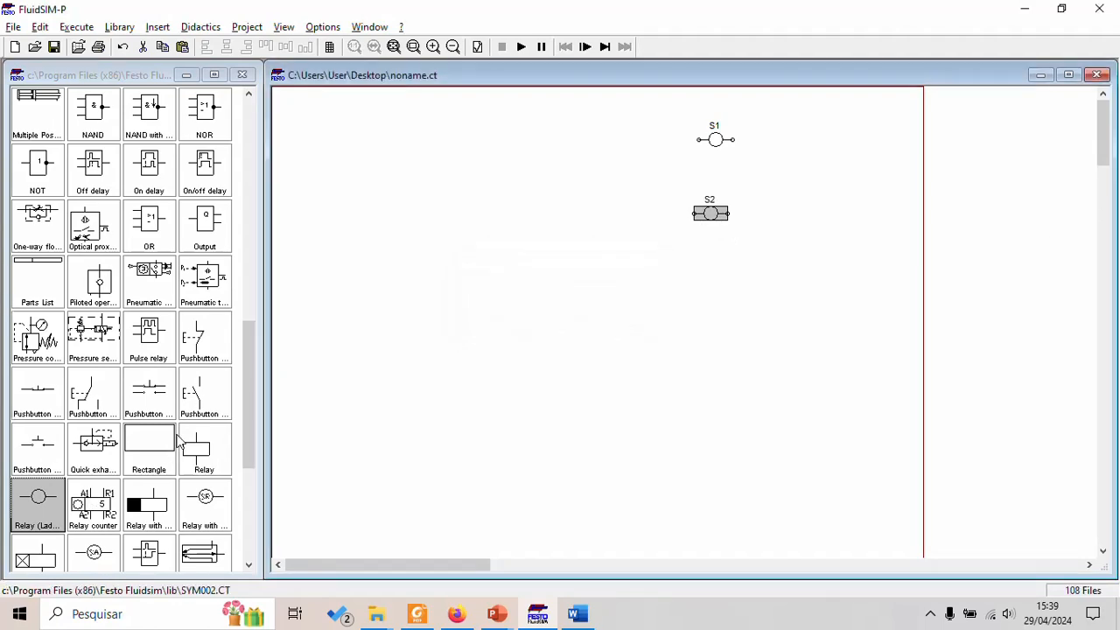
Step: Place a 0V electrical connection to the right of and slightly above the S1 relay
{"action": "left_click_drag", "start_coordinate": [250, 374], "coordinate": [248, 223]}
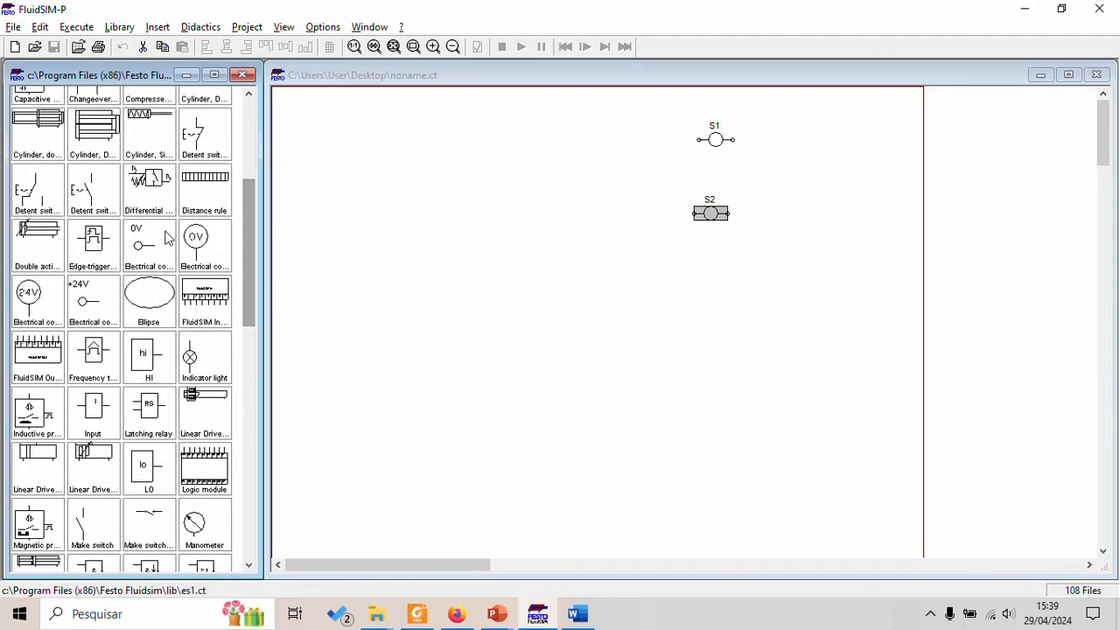
{"action": "left_click_drag", "start_coordinate": [153, 246], "coordinate": [473, 240]}
{"action": "left_click_drag", "start_coordinate": [800, 131], "coordinate": [798, 127]}
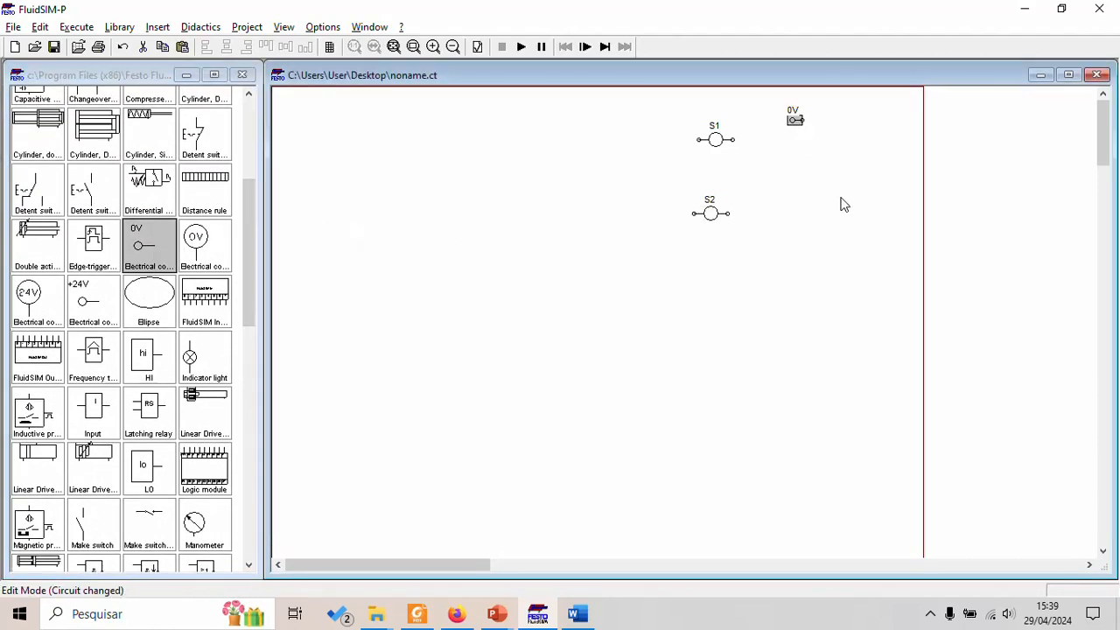
{"action": "right_click", "coordinate": [795, 120]}
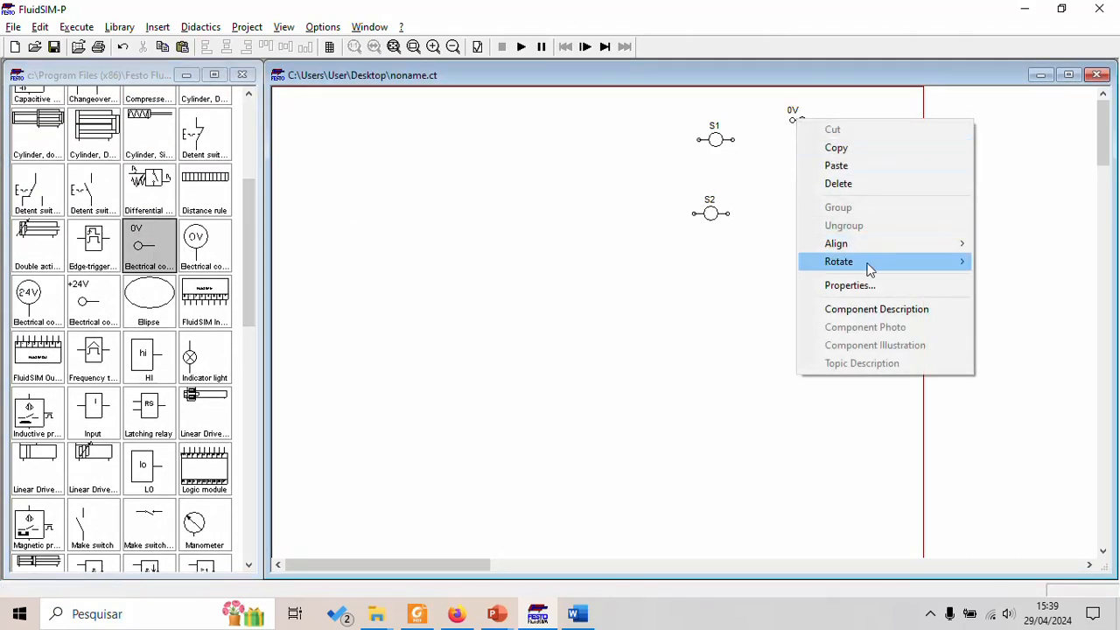
{"action": "mouse_move", "coordinate": [962, 264]}
{"action": "left_click", "coordinate": [794, 119]}
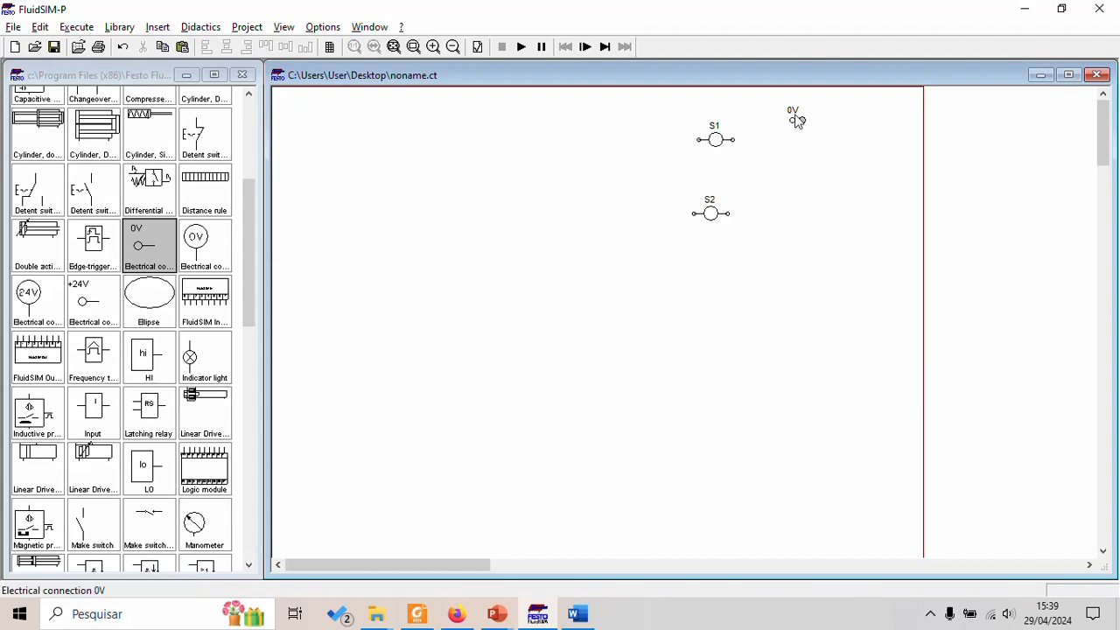
Step: Rotate the 0V connection beside S1 by 90° and again by 180°
{"action": "right_click", "coordinate": [795, 114]}
{"action": "mouse_move", "coordinate": [855, 267]}
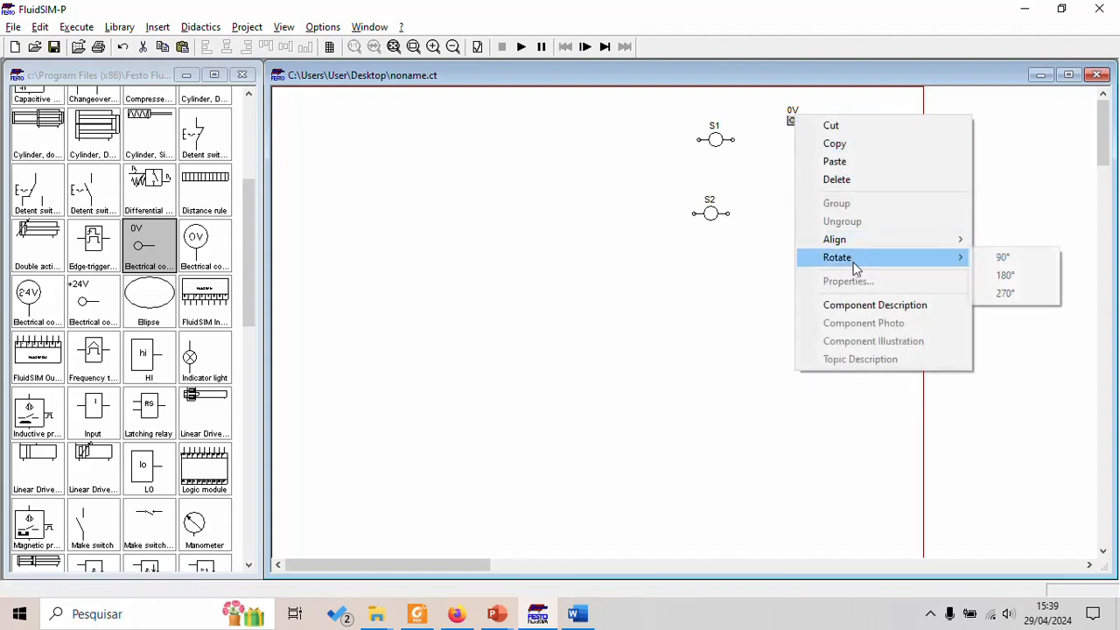
{"action": "left_click", "coordinate": [1022, 258]}
{"action": "right_click", "coordinate": [805, 128]}
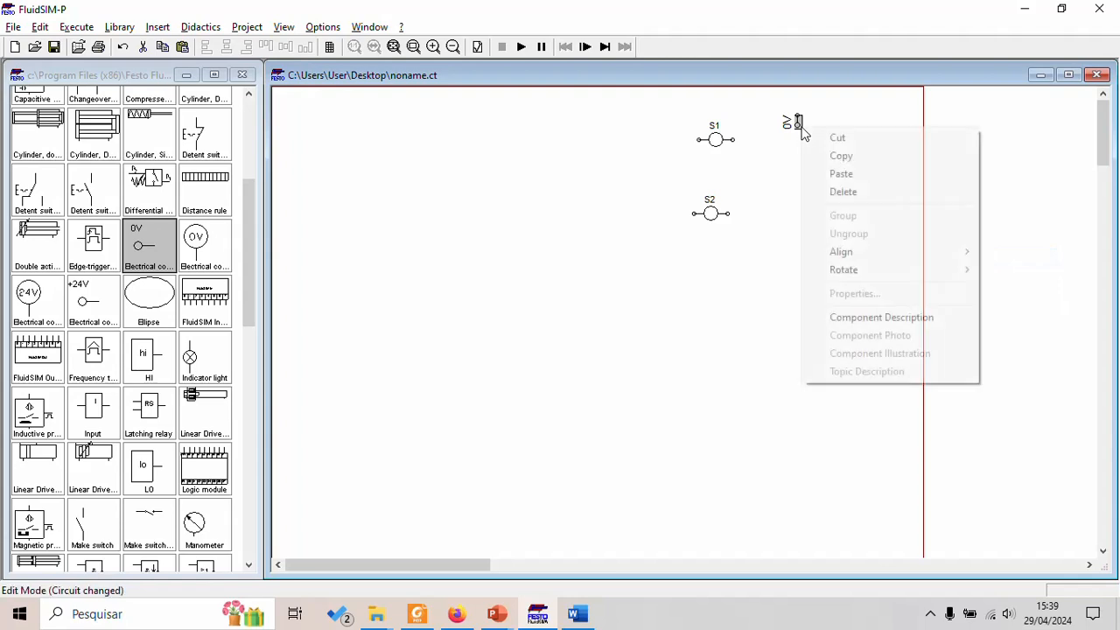
{"action": "mouse_move", "coordinate": [877, 275]}
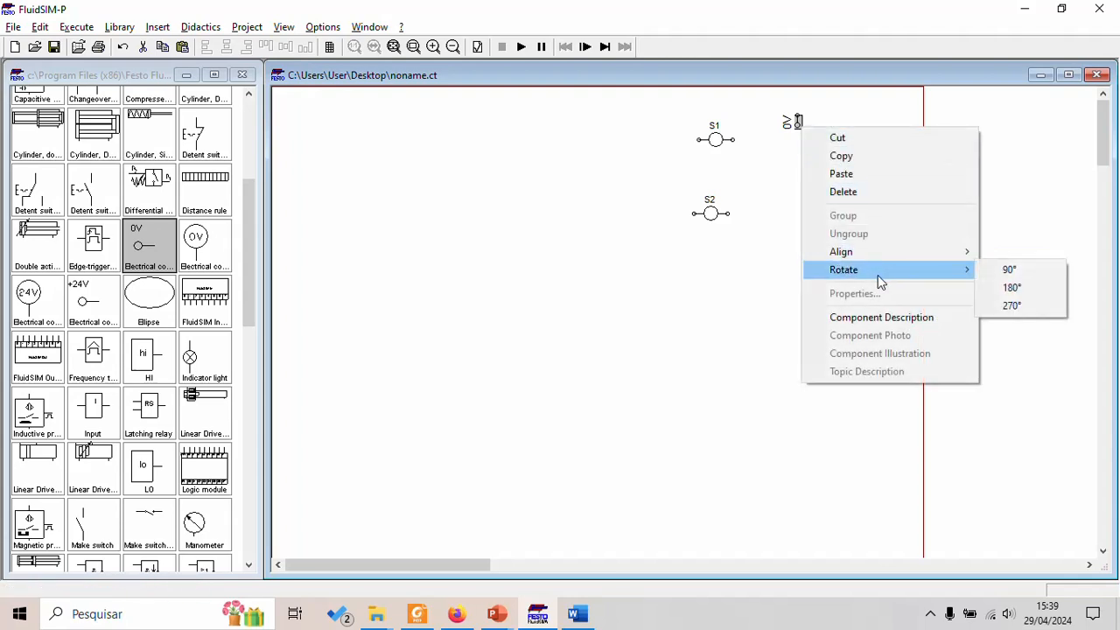
{"action": "left_click", "coordinate": [1013, 288]}
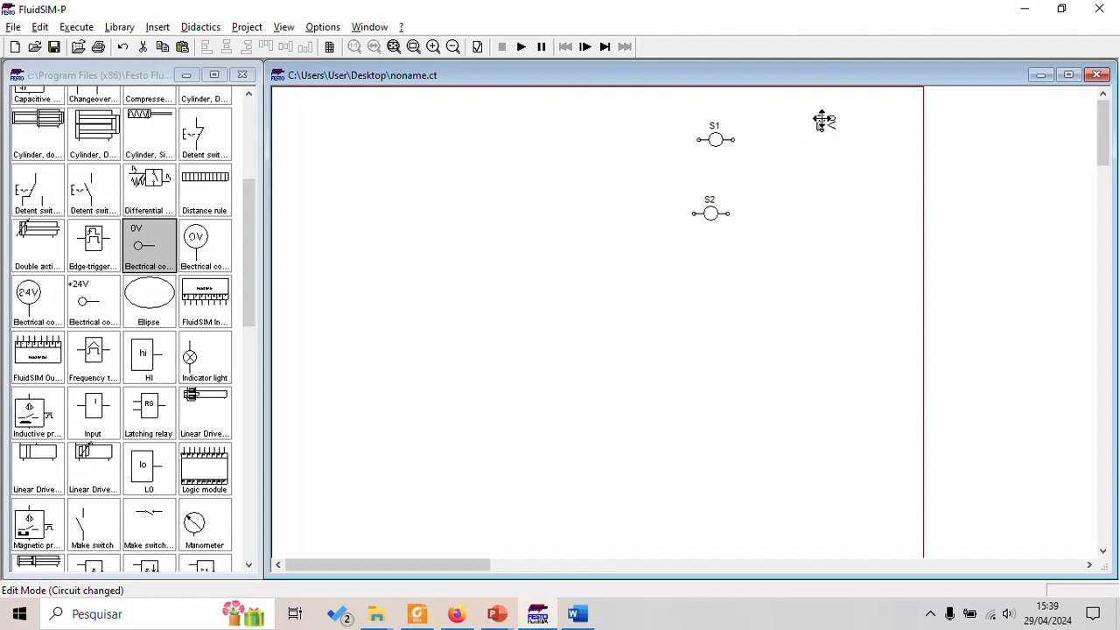
Step: Place a +24V electrical connection in the upper-left corner of the circuit sheet
{"action": "left_click", "coordinate": [110, 320]}
{"action": "left_click_drag", "start_coordinate": [109, 320], "coordinate": [315, 121]}
{"action": "right_click", "coordinate": [315, 121]}
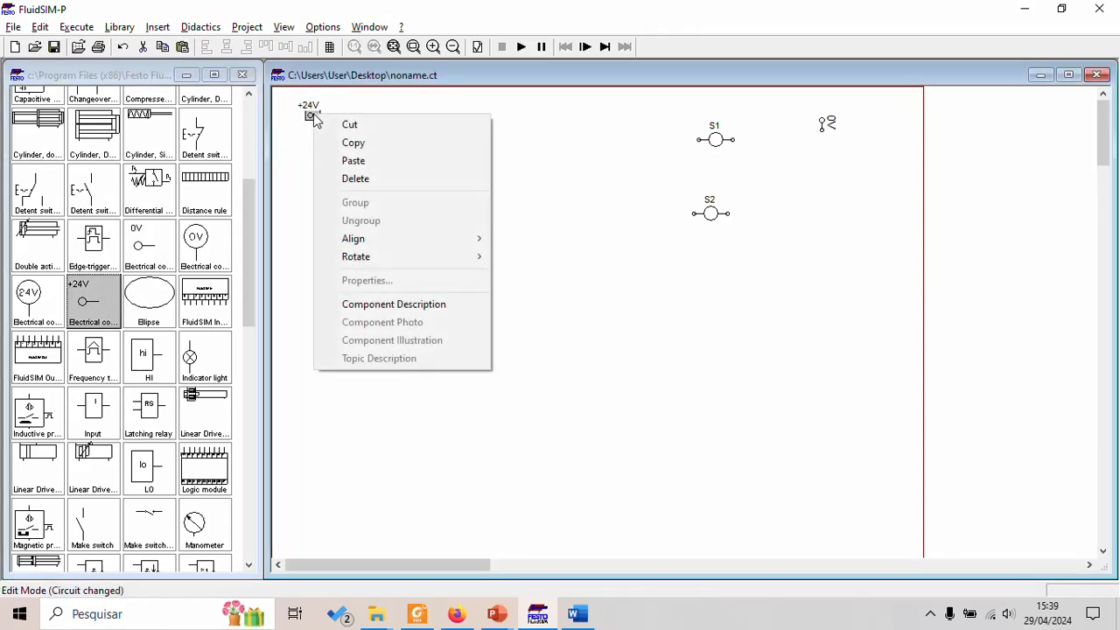
{"action": "mouse_move", "coordinate": [373, 256]}
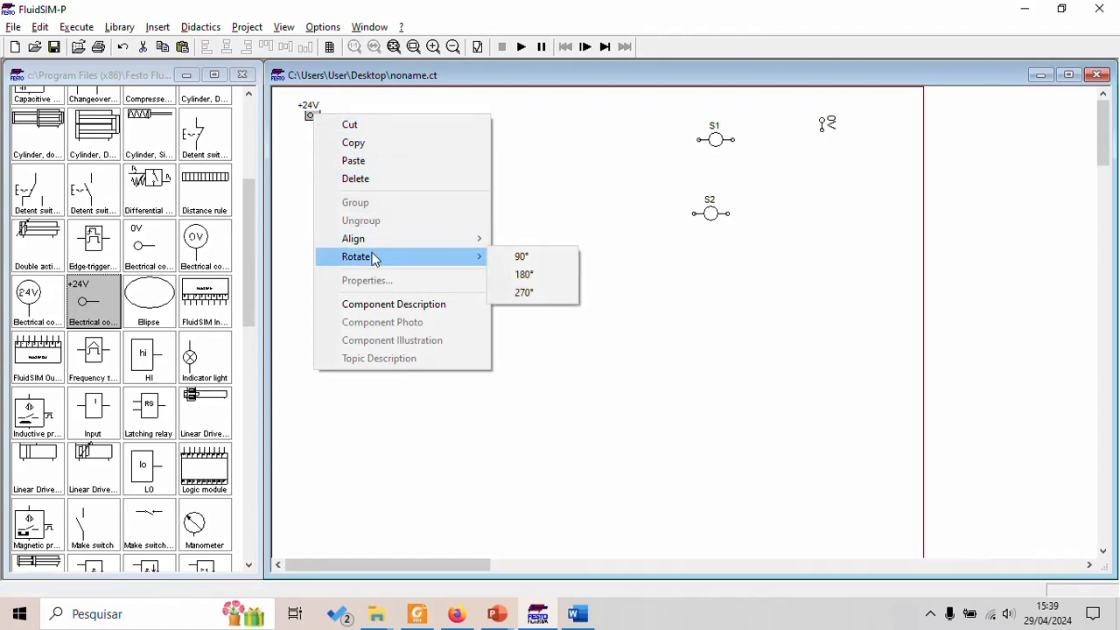
{"action": "left_click", "coordinate": [826, 126]}
Step: Rotate the 0V connection beside the S1 relay by 270°
{"action": "right_click", "coordinate": [826, 126]}
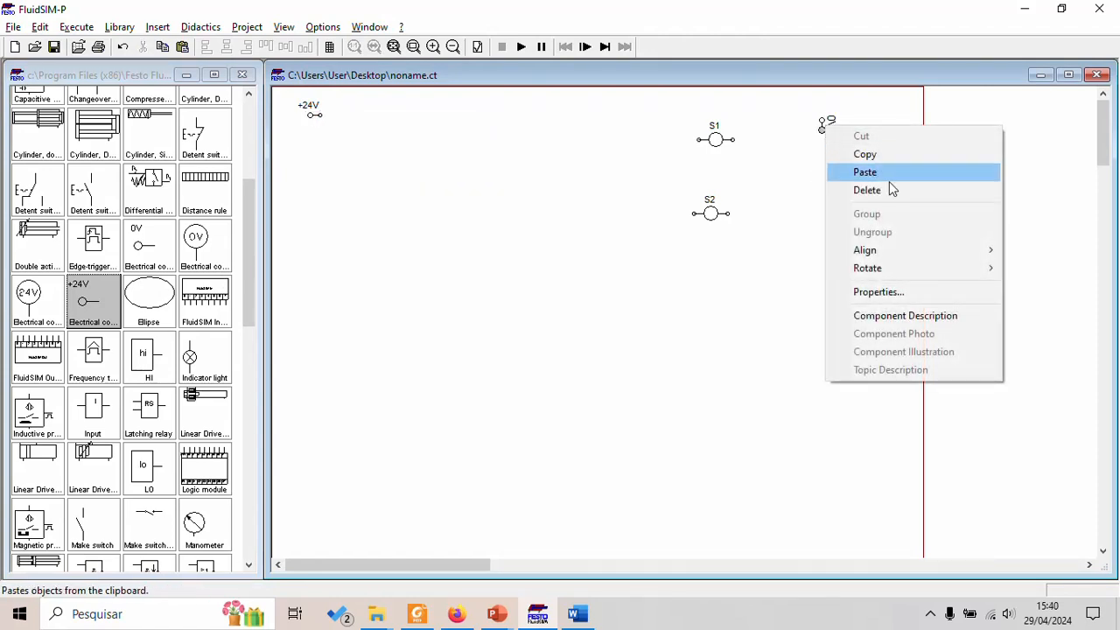
{"action": "mouse_move", "coordinate": [895, 278]}
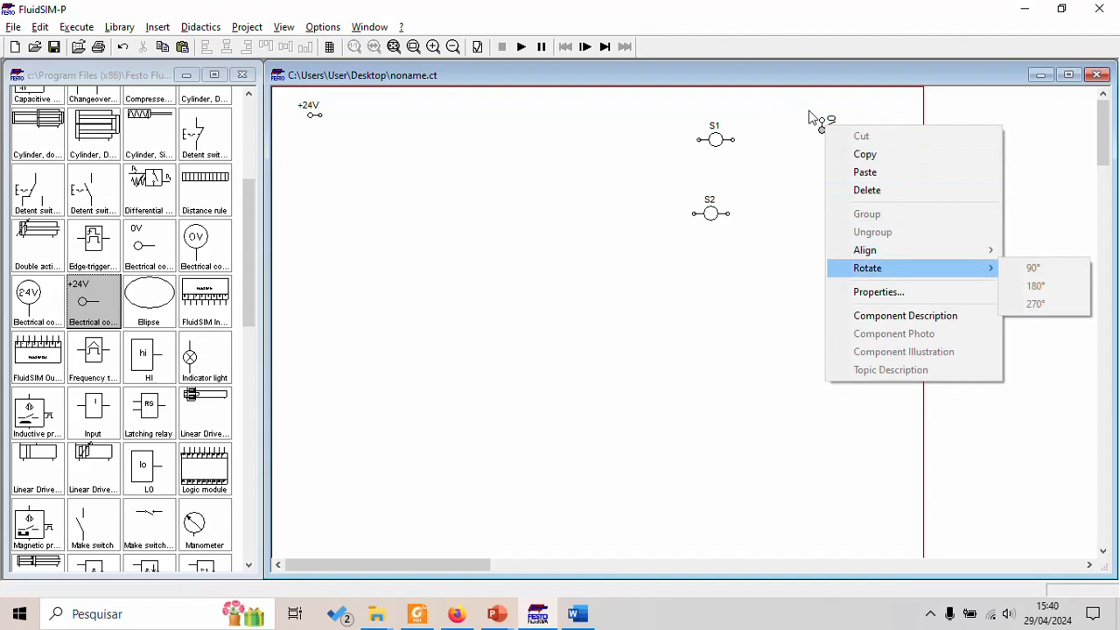
{"action": "right_click", "coordinate": [823, 116]}
{"action": "right_click", "coordinate": [824, 125]}
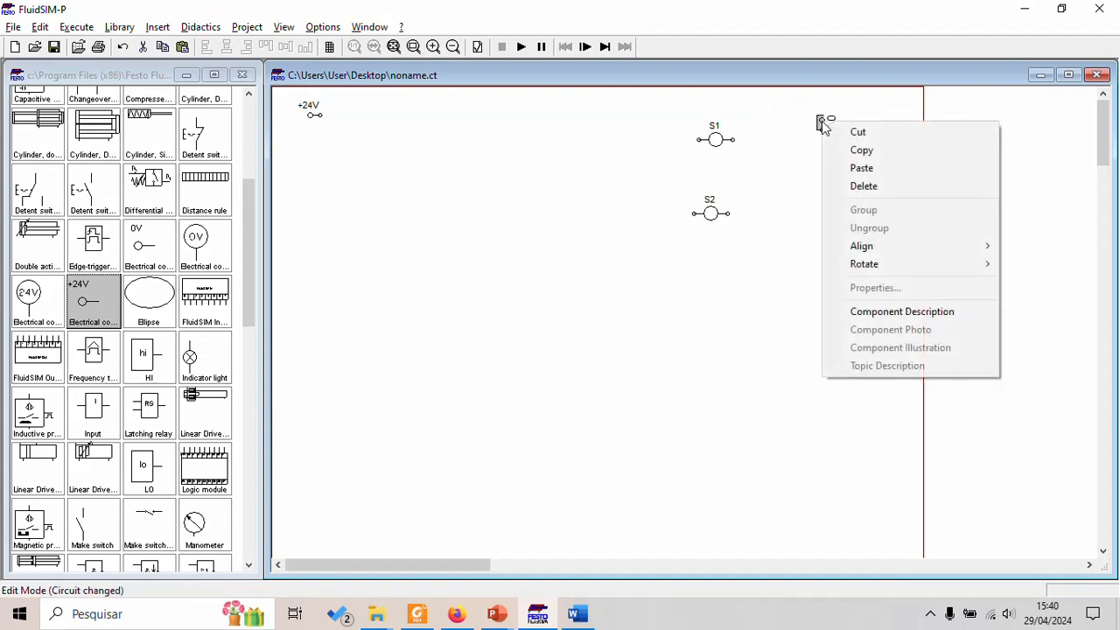
{"action": "mouse_move", "coordinate": [944, 266]}
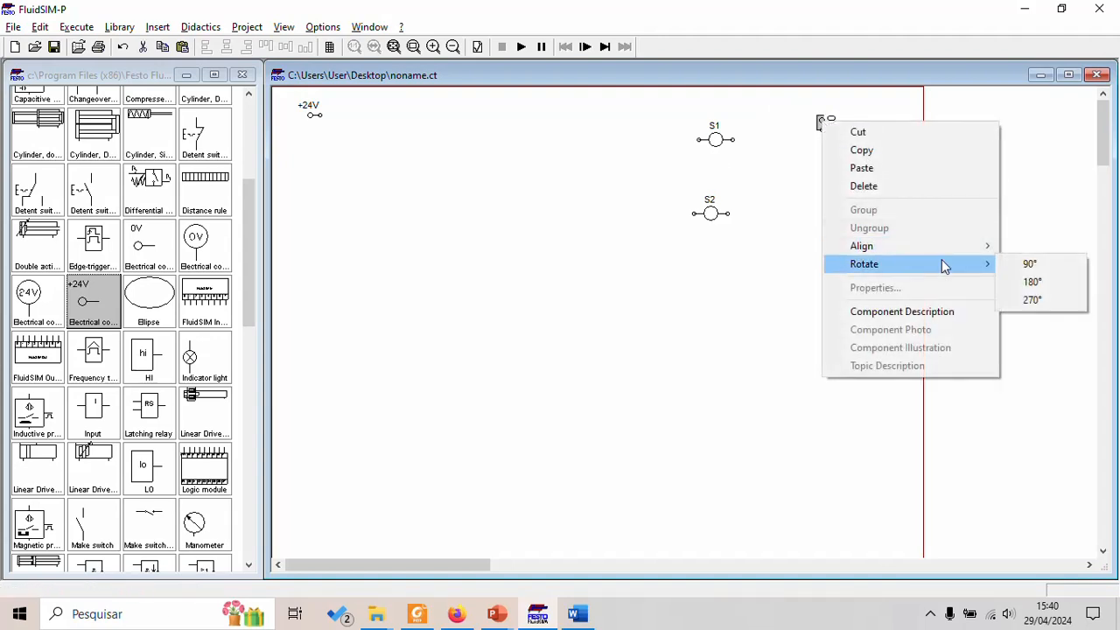
{"action": "left_click", "coordinate": [1042, 301]}
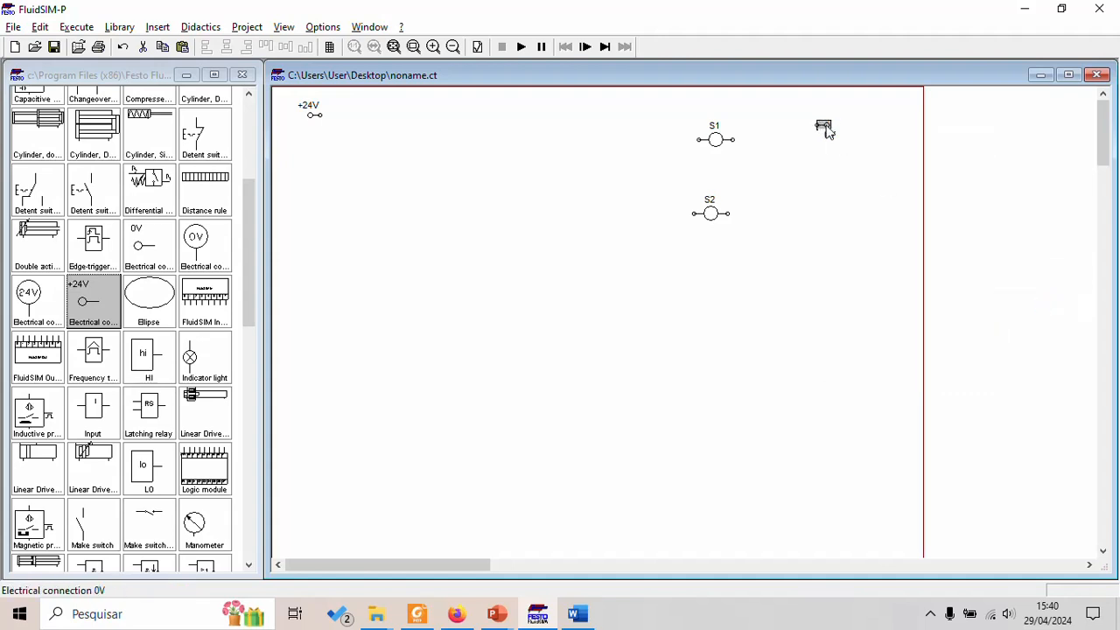
Step: Move the 0V connection farther up toward the sheet's right border and raise relays S1 and S2 together
{"action": "left_click_drag", "start_coordinate": [824, 125], "coordinate": [854, 114]}
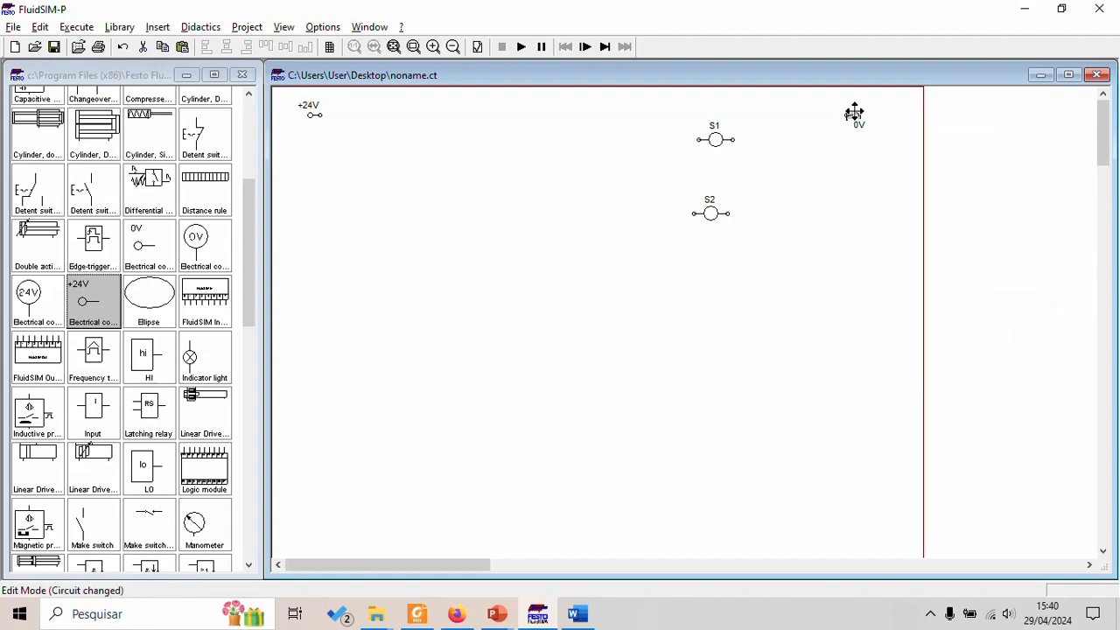
{"action": "left_click_drag", "start_coordinate": [626, 111], "coordinate": [787, 281]}
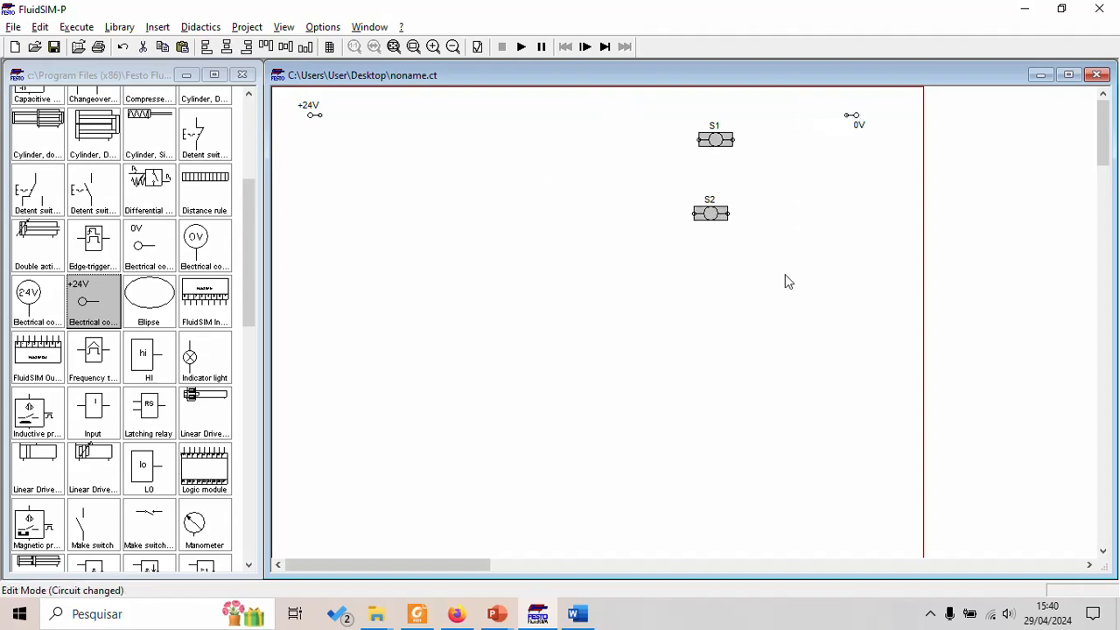
{"action": "left_click_drag", "start_coordinate": [713, 151], "coordinate": [714, 130]}
{"action": "left_click", "coordinate": [784, 215]}
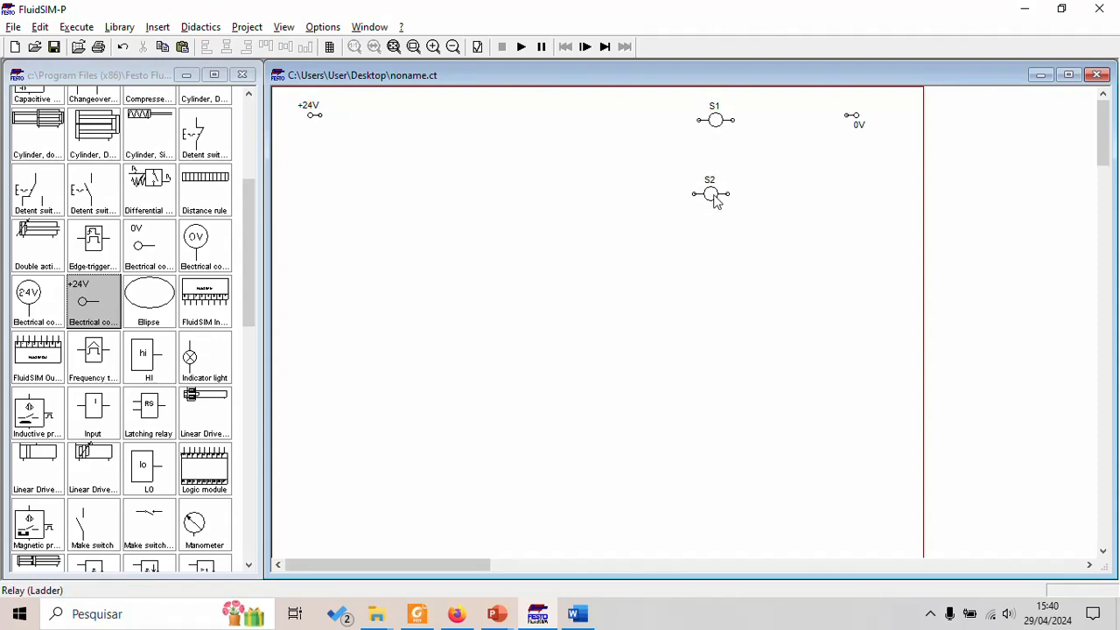
Step: Shift all placed components slightly down the sheet and line up relay S2 directly below S1
{"action": "left_click_drag", "start_coordinate": [710, 193], "coordinate": [725, 193]}
{"action": "left_click_drag", "start_coordinate": [286, 92], "coordinate": [902, 241]}
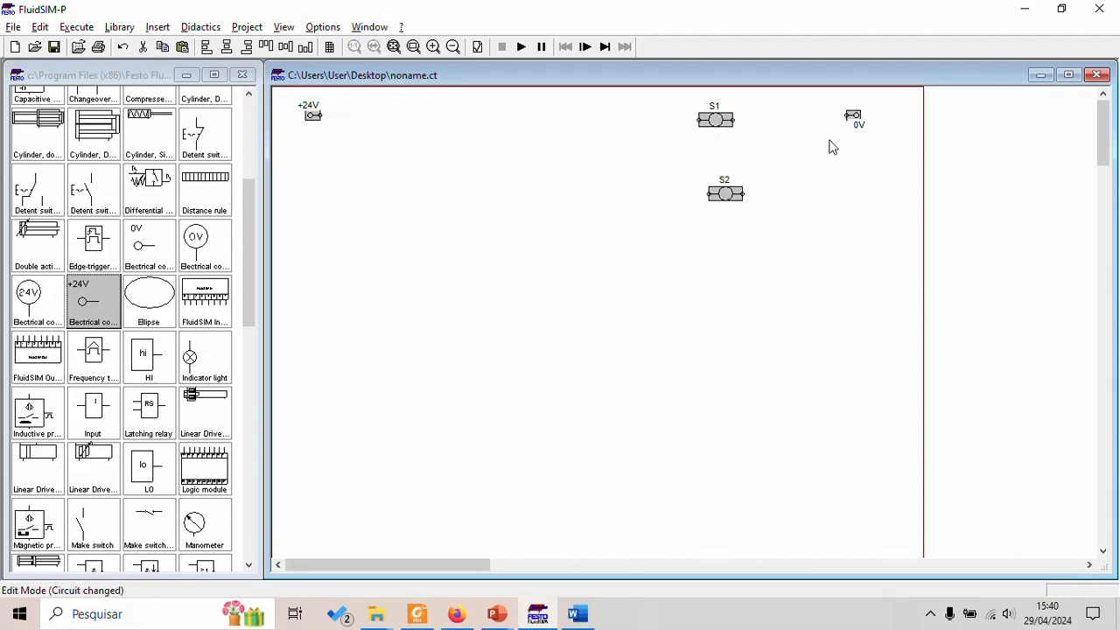
{"action": "left_click_drag", "start_coordinate": [851, 115], "coordinate": [852, 131]}
{"action": "left_click", "coordinate": [773, 225]}
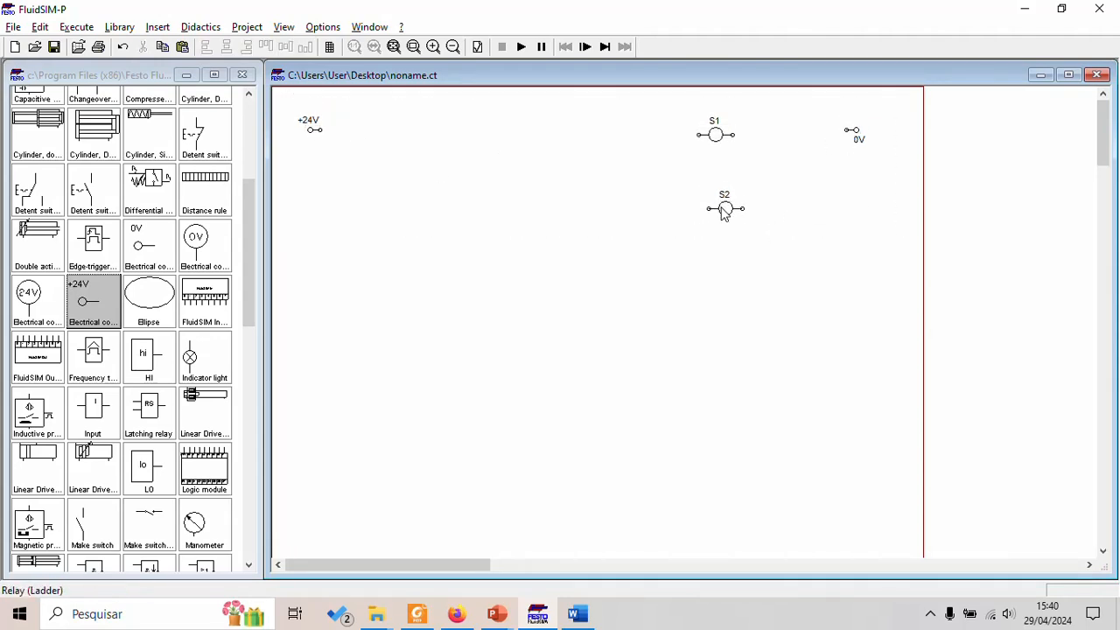
{"action": "left_click_drag", "start_coordinate": [728, 208], "coordinate": [719, 208]}
{"action": "left_click", "coordinate": [764, 252]}
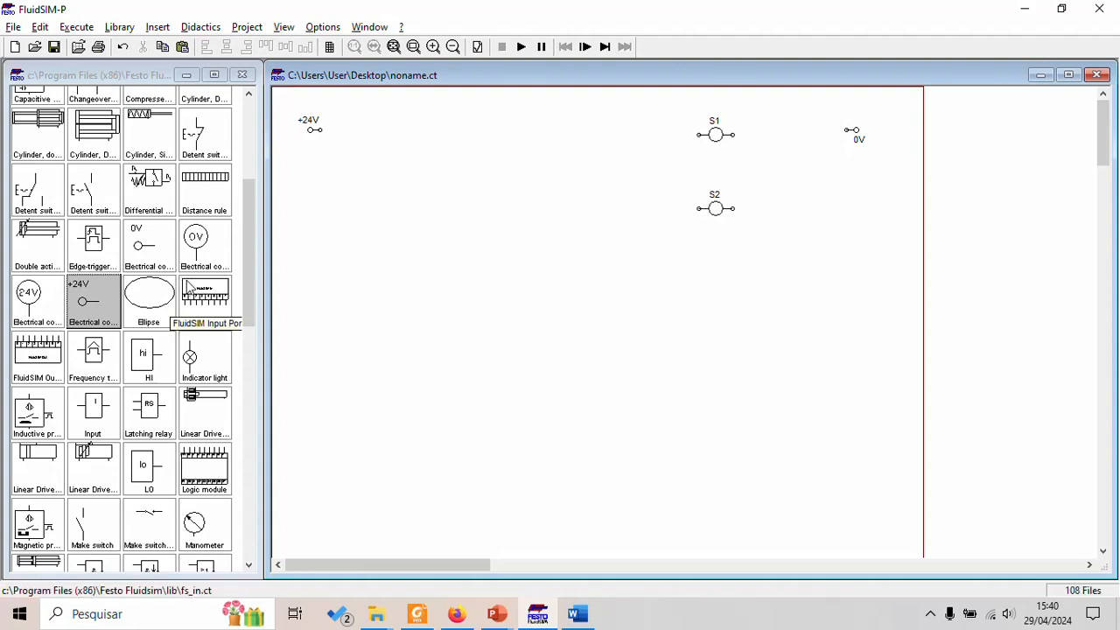
Step: Switch to the Word document to review the S1 equation, then return to the FluidSIM circuit
{"action": "left_click_drag", "start_coordinate": [245, 246], "coordinate": [255, 226]}
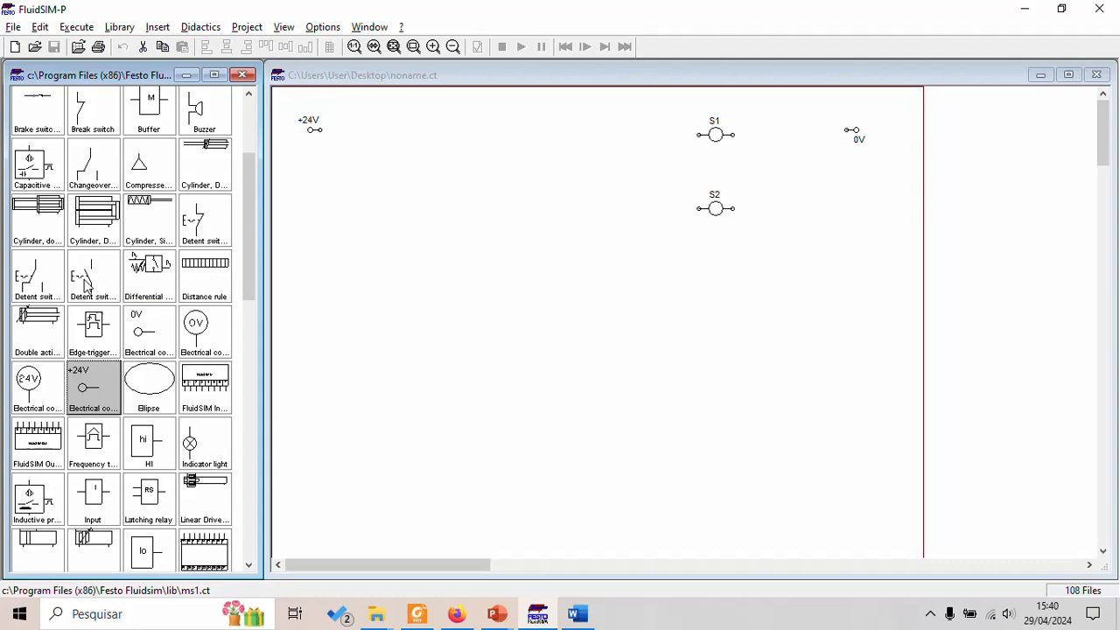
{"action": "key", "text": "alt+Tab"}
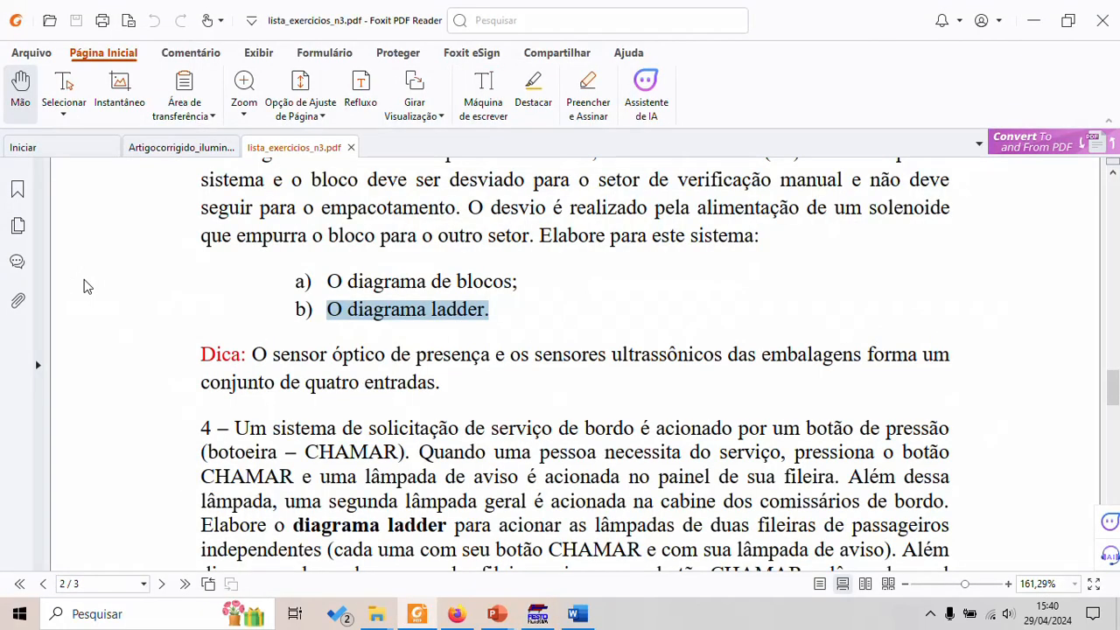
{"action": "left_click", "coordinate": [578, 613]}
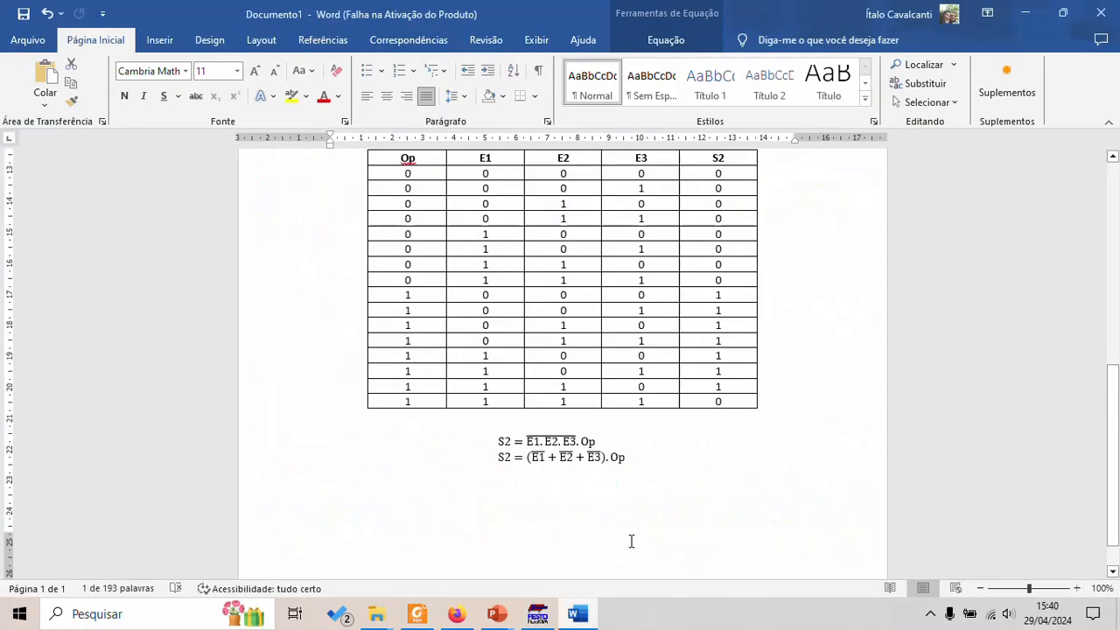
{"action": "scroll", "coordinate": [628, 455], "scroll_direction": "up", "scroll_amount": 8}
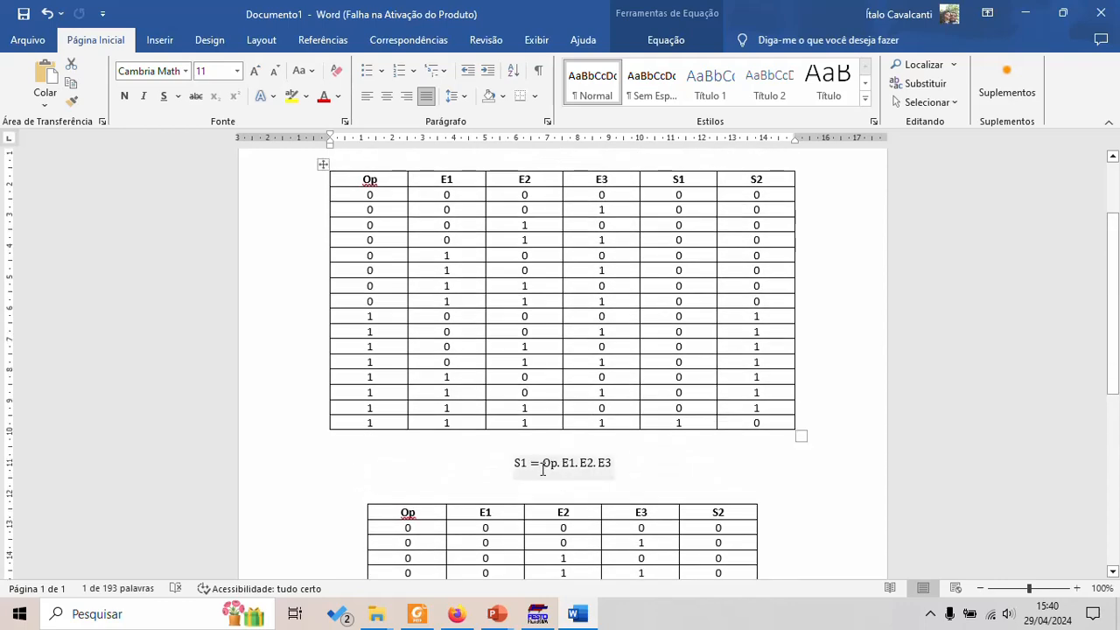
{"action": "left_click", "coordinate": [552, 468]}
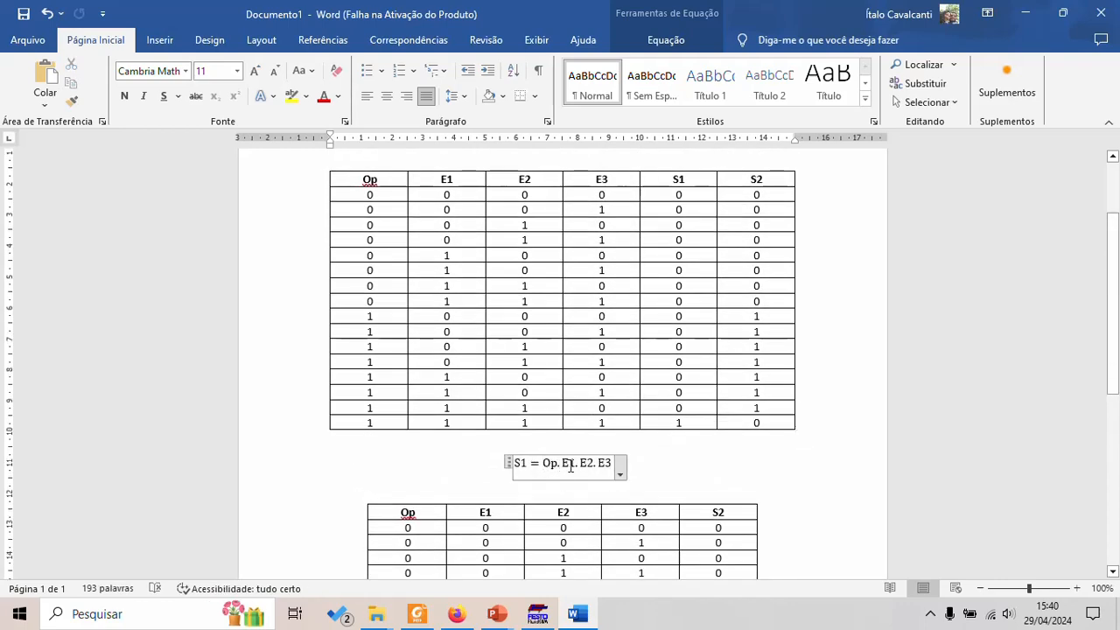
{"action": "key", "text": "alt+Tab"}
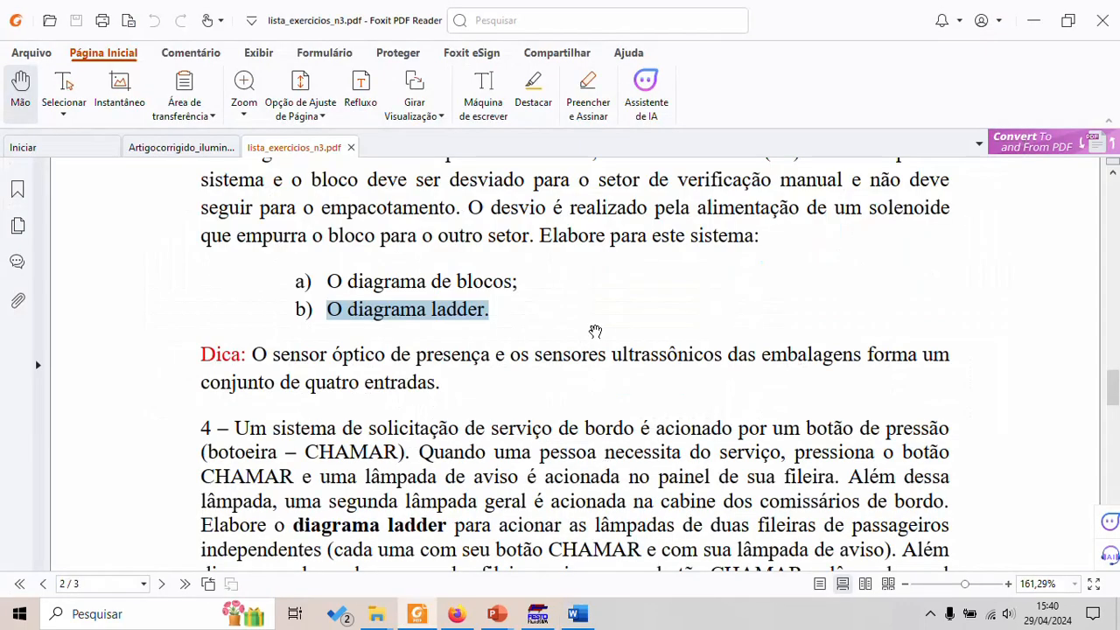
{"action": "key", "text": "alt+Tab"}
{"action": "key", "text": "alt+Tab"}
{"action": "key", "text": "Tab"}
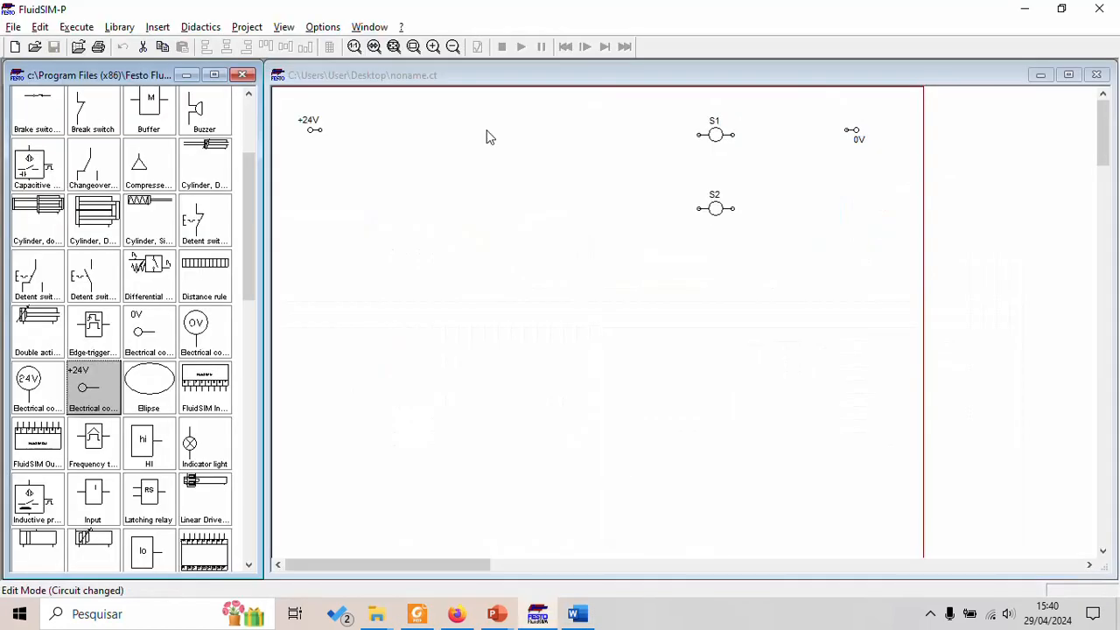
Step: Place a make-type detent switch to the right of the +24V connection and rotate it by 90° and again by 180°
{"action": "left_click", "coordinate": [91, 273]}
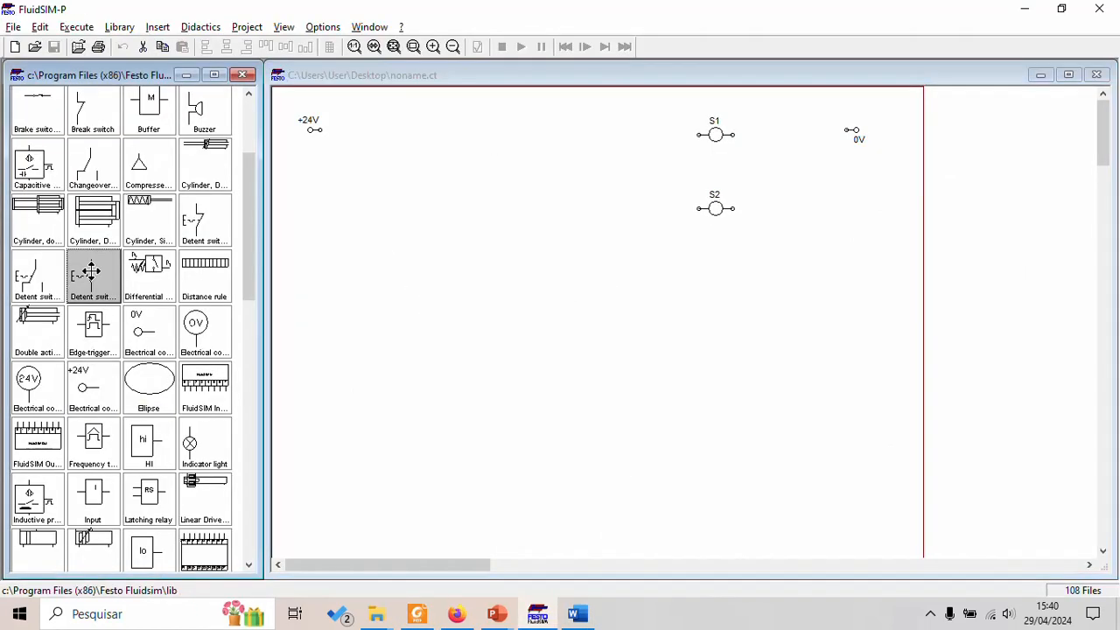
{"action": "scroll", "coordinate": [125, 325], "scroll_direction": "up", "scroll_amount": 2}
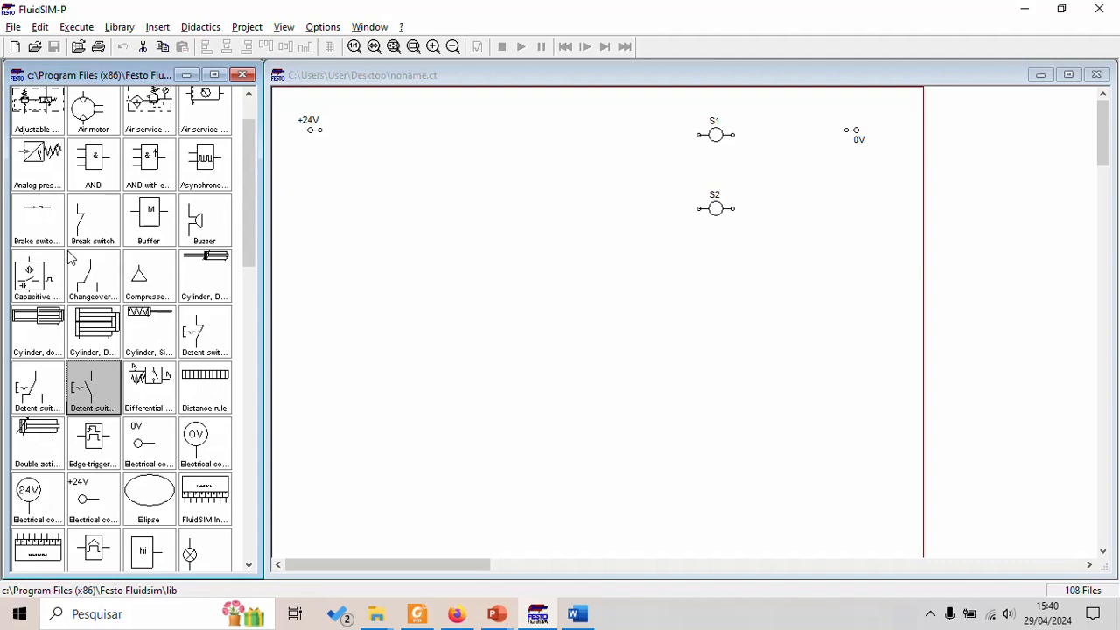
{"action": "left_click_drag", "start_coordinate": [95, 388], "coordinate": [392, 113]}
{"action": "right_click", "coordinate": [395, 115]}
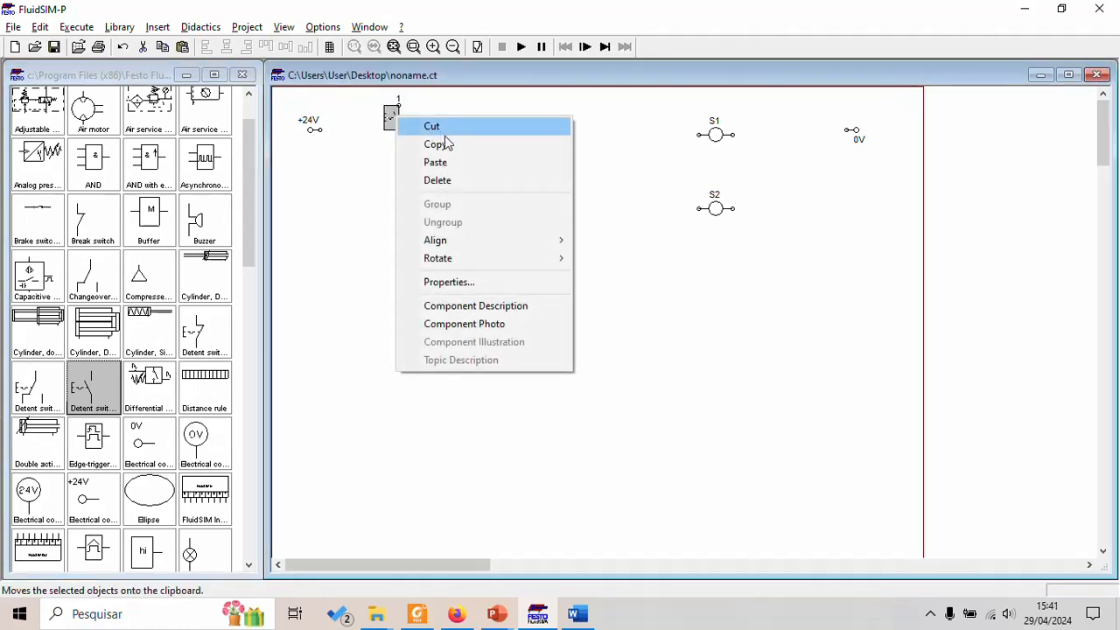
{"action": "mouse_move", "coordinate": [493, 258]}
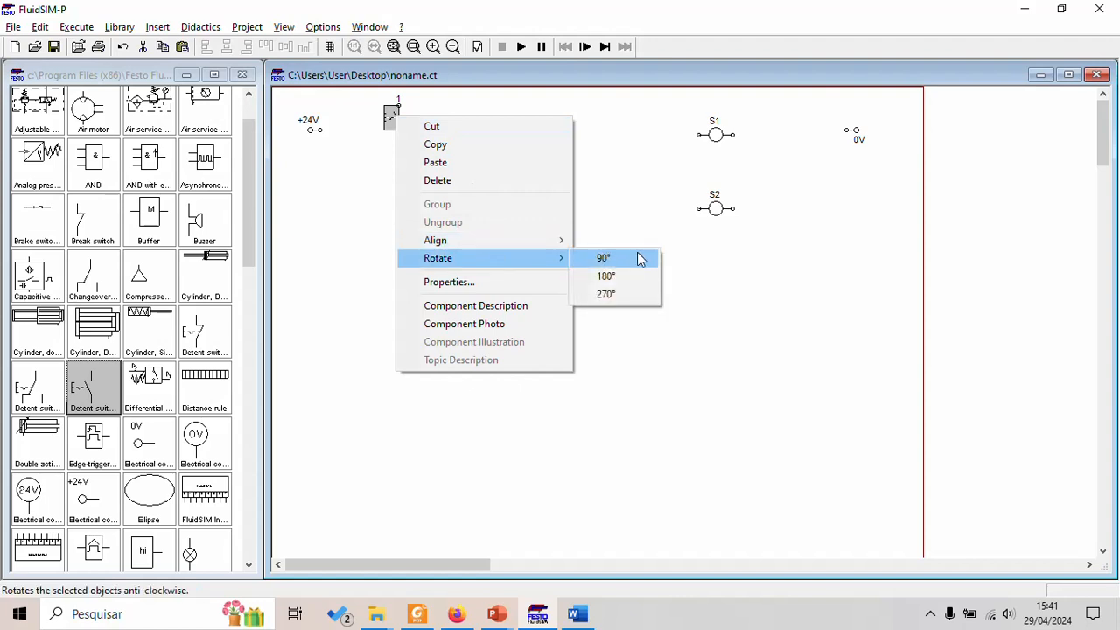
{"action": "left_click", "coordinate": [640, 259]}
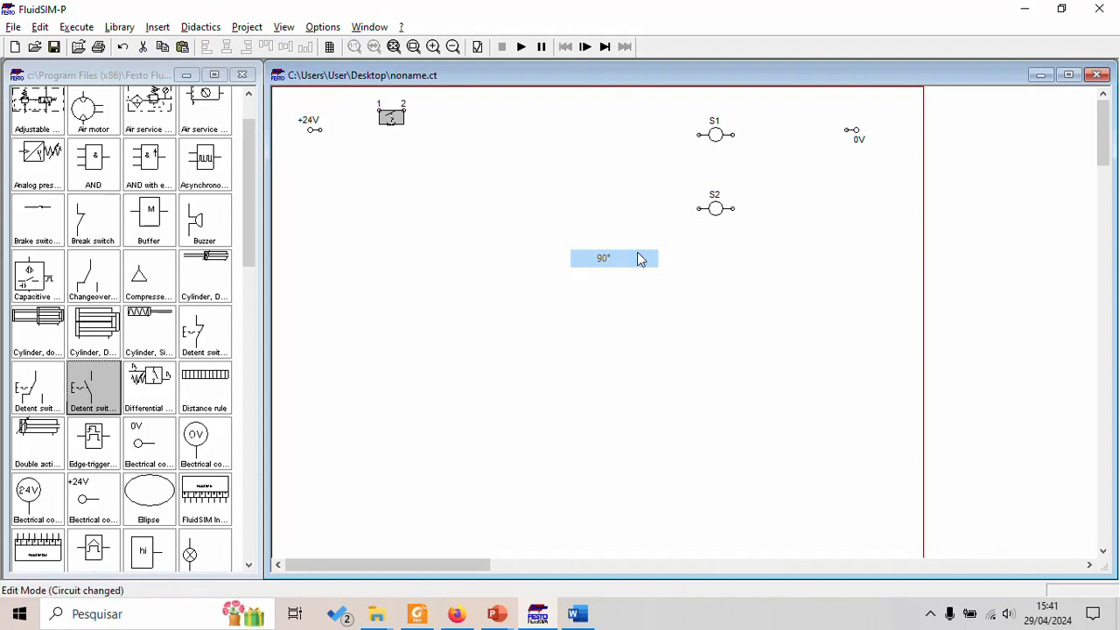
{"action": "right_click", "coordinate": [398, 120]}
{"action": "mouse_move", "coordinate": [479, 262]}
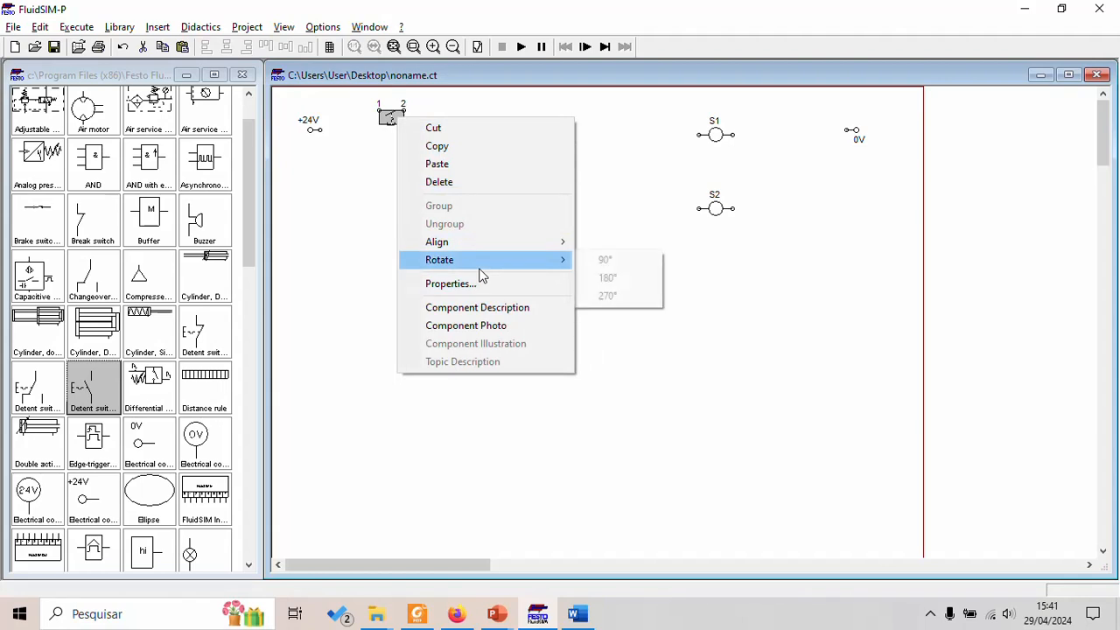
{"action": "left_click", "coordinate": [613, 280]}
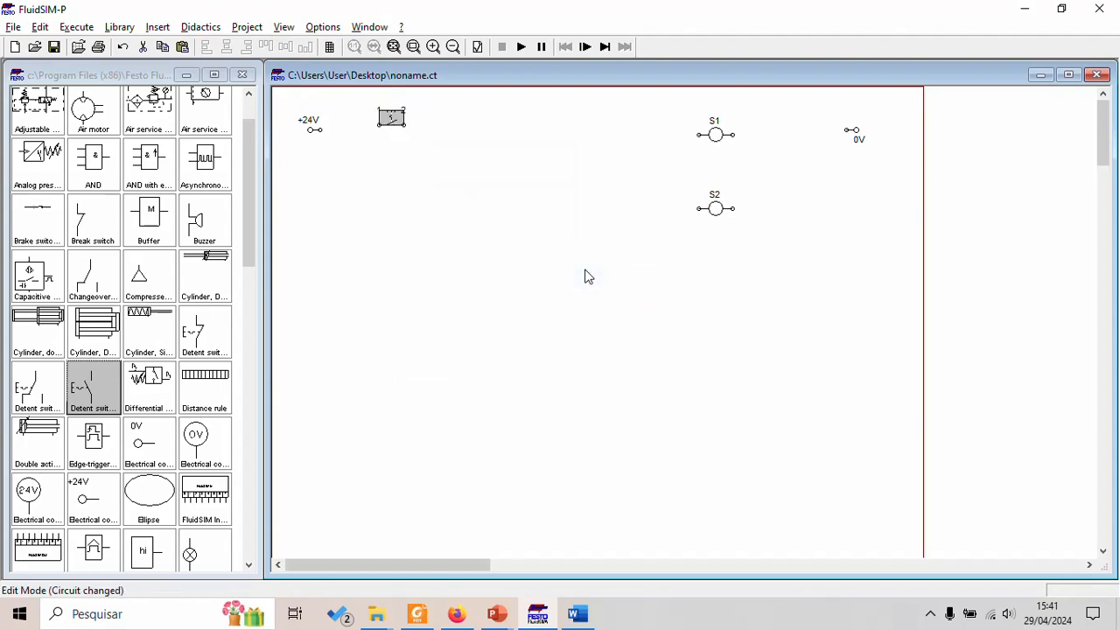
Step: Label the detent switch OP and position it level with the +24V connection, close to its right
{"action": "left_click_drag", "start_coordinate": [391, 128], "coordinate": [400, 123]}
{"action": "double_click", "coordinate": [401, 123]}
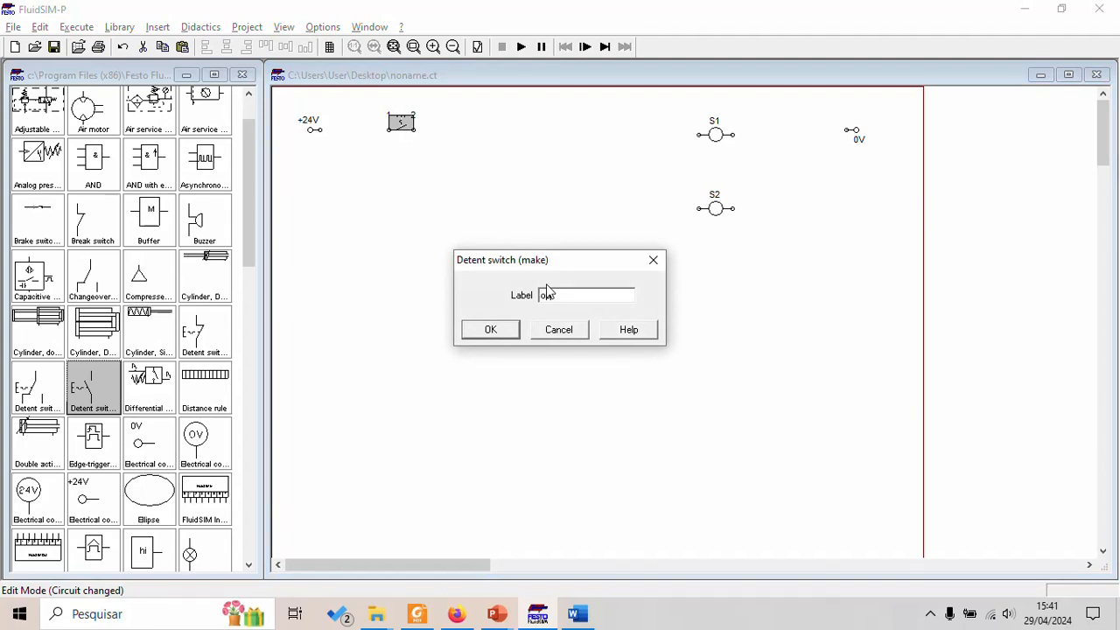
{"action": "type", "text": "0"}
{"action": "key", "text": "Return"}
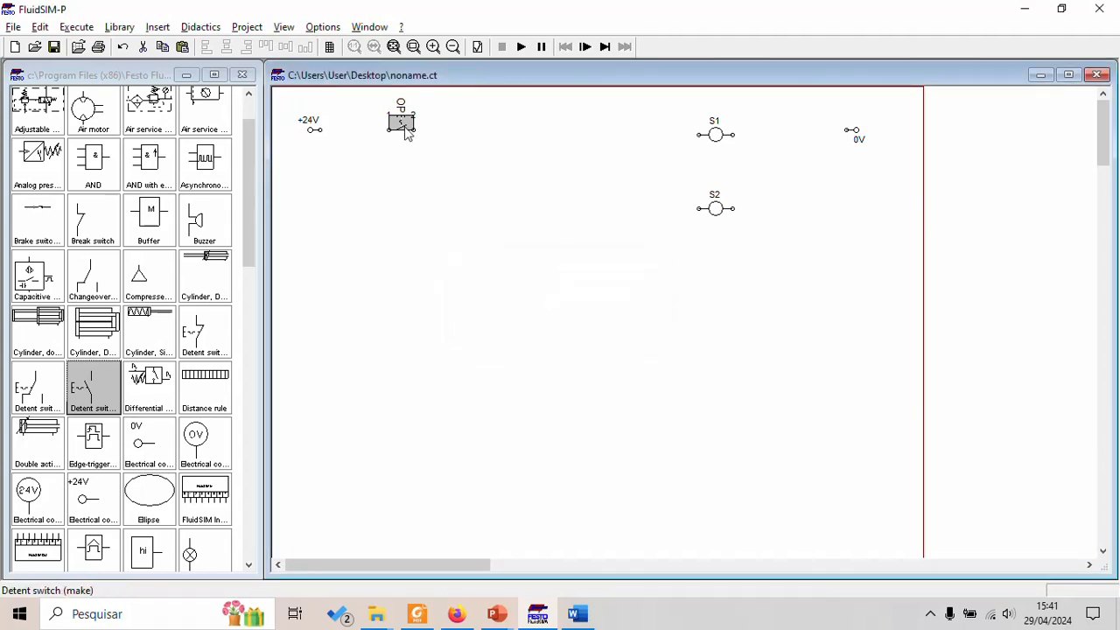
{"action": "left_click_drag", "start_coordinate": [400, 123], "coordinate": [386, 124]}
{"action": "left_click", "coordinate": [459, 171]}
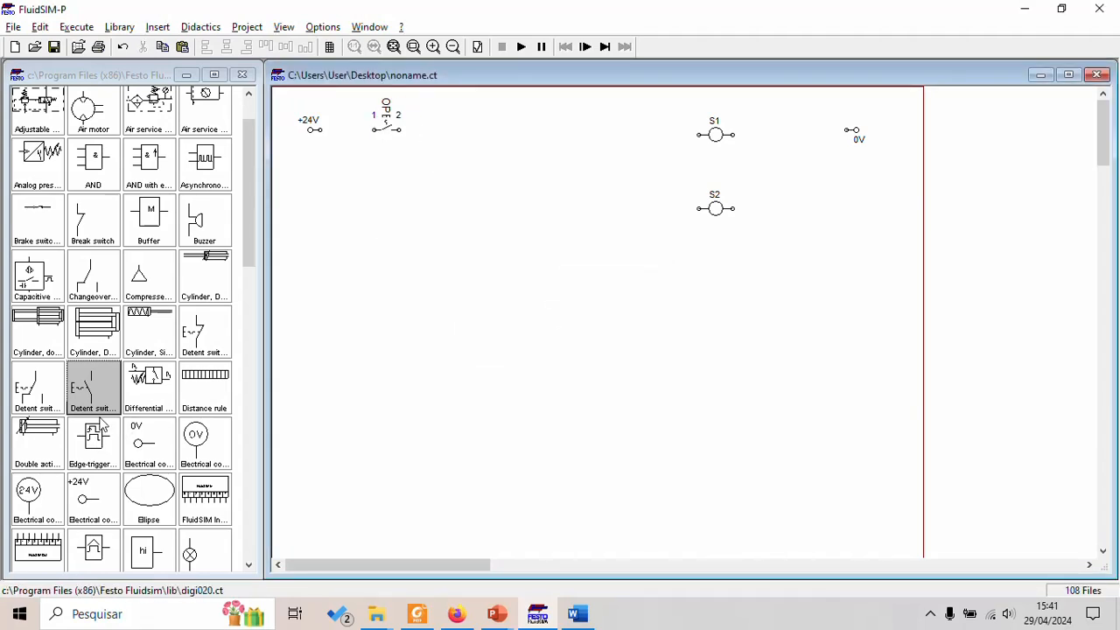
Step: Make two copies of the OP switch, one beside the original and one in the lower middle of the sheet
{"action": "left_click", "coordinate": [386, 122]}
{"action": "key", "text": "ctrl+c"}
{"action": "key", "text": "ctrl+v"}
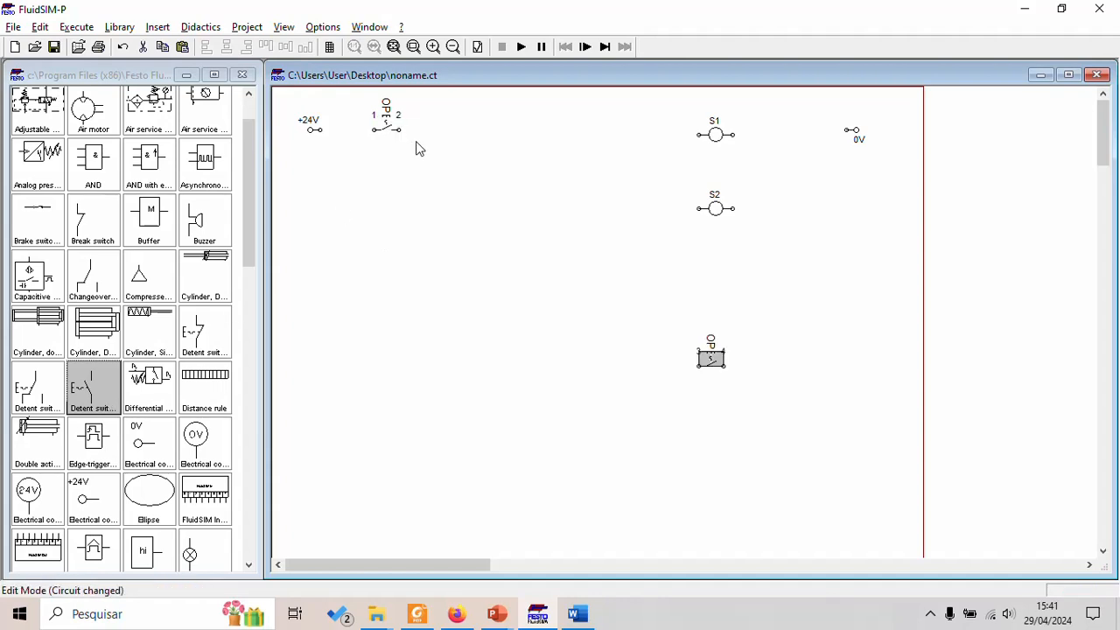
{"action": "left_click_drag", "start_coordinate": [704, 348], "coordinate": [447, 115]}
{"action": "left_click", "coordinate": [525, 170]}
{"action": "key", "text": "ctrl+v"}
{"action": "left_click_drag", "start_coordinate": [722, 371], "coordinate": [607, 356]}
Step: Move the copy beside OP down the sheet and label it E1, and label the other copy E2
{"action": "left_click_drag", "start_coordinate": [463, 127], "coordinate": [473, 393]}
{"action": "double_click", "coordinate": [473, 393]}
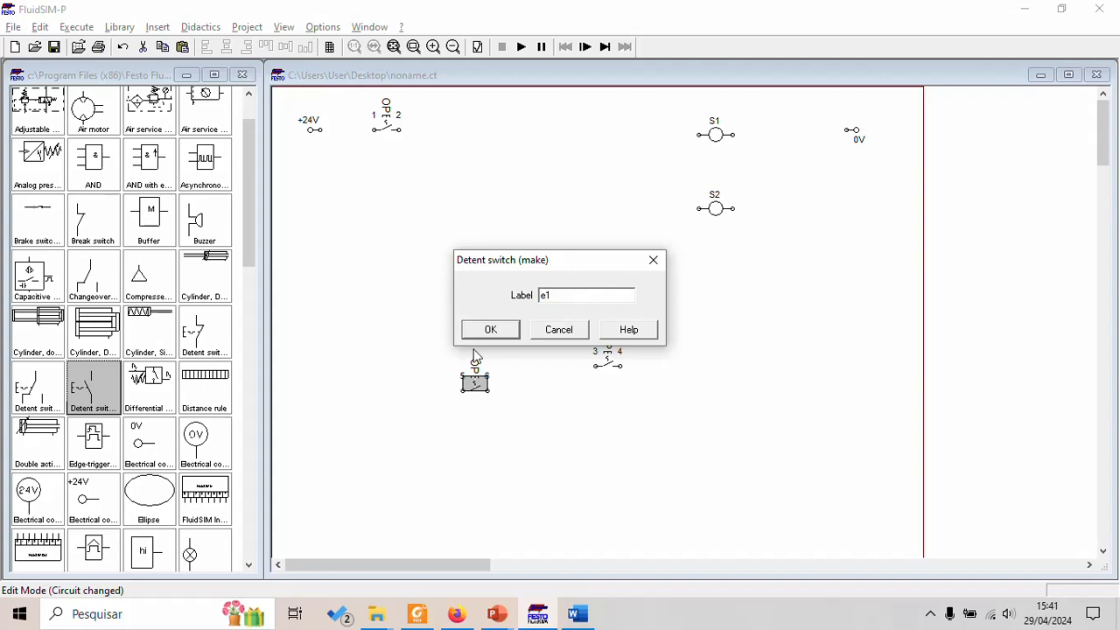
{"action": "key", "text": "Return"}
{"action": "left_click", "coordinate": [607, 357]}
{"action": "double_click", "coordinate": [607, 357]}
{"action": "type", "text": "e2"}
{"action": "left_click", "coordinate": [492, 333]}
Step: Paste another copy of the OP switch and label it E3
{"action": "key", "text": "ctrl+v"}
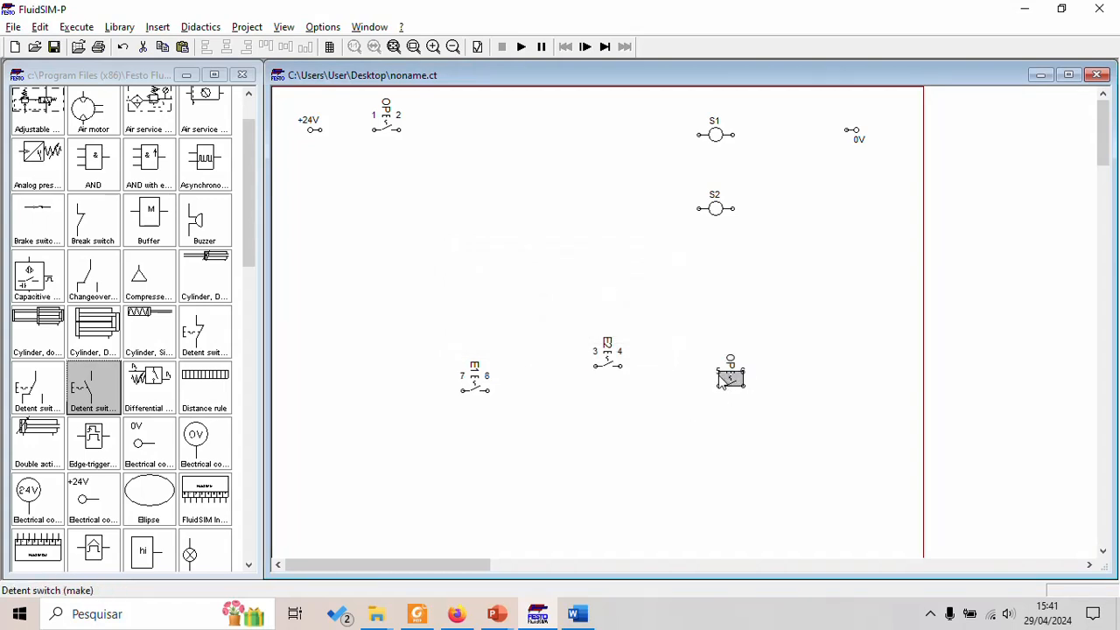
{"action": "double_click", "coordinate": [730, 376]}
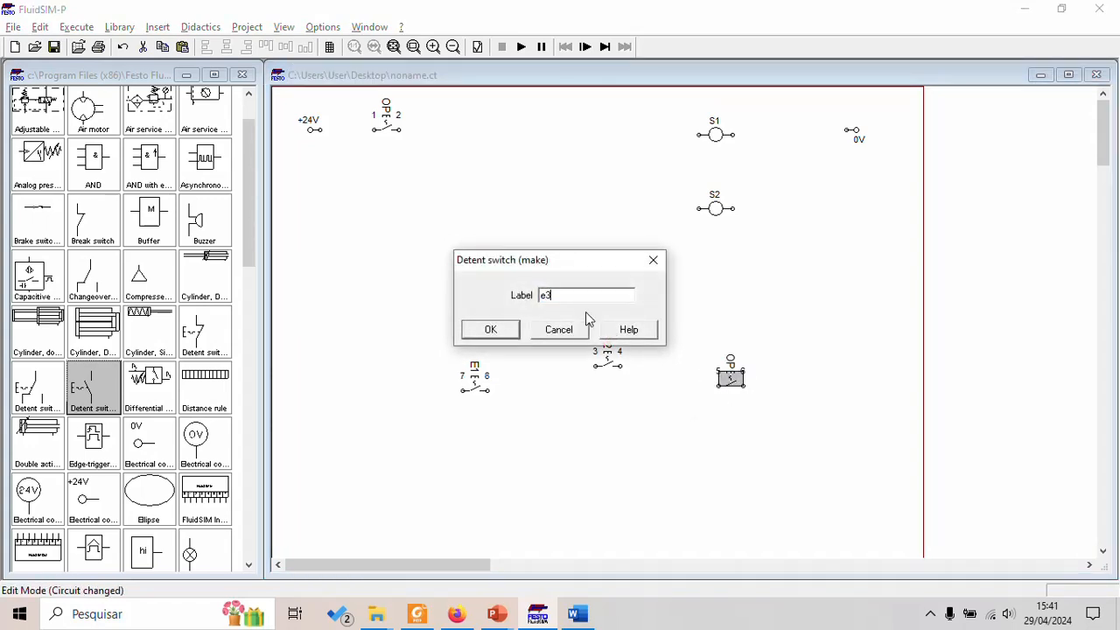
{"action": "left_click", "coordinate": [494, 337]}
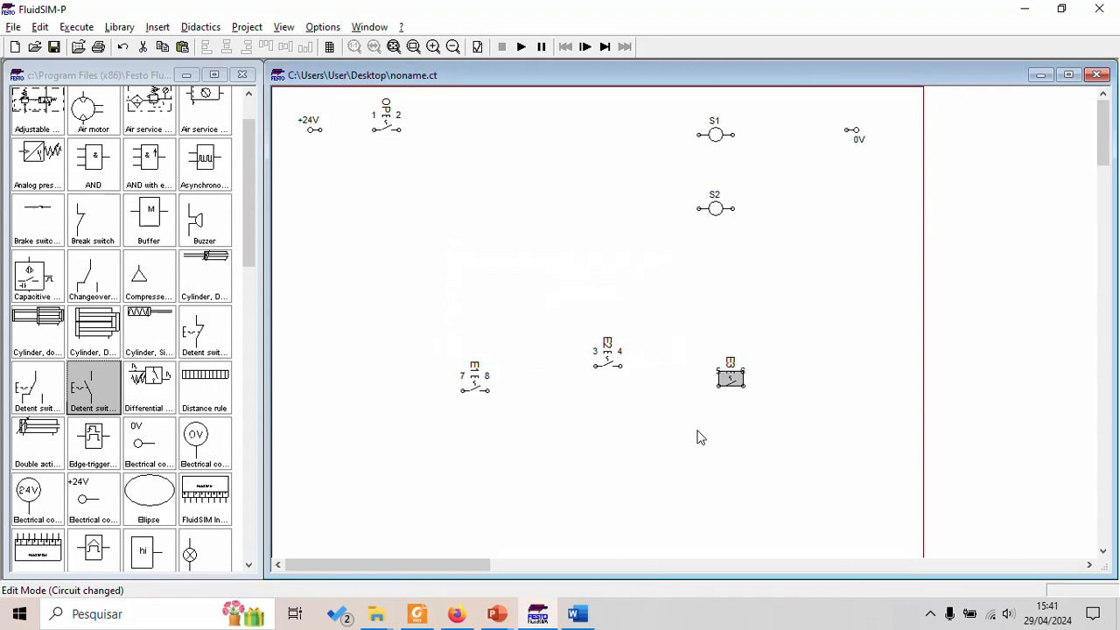
Step: Check the S1 equation in Word and arrange switches E1, E2 and E3 in a row between OP and relay S1
{"action": "key", "text": "alt+Tab"}
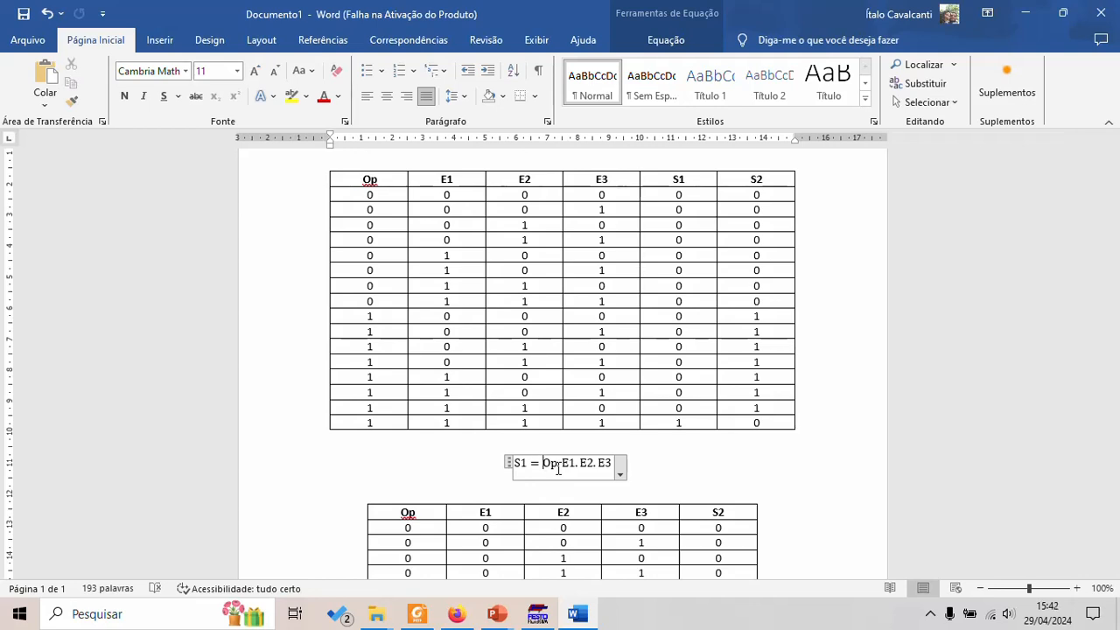
{"action": "key", "text": "alt+Tab"}
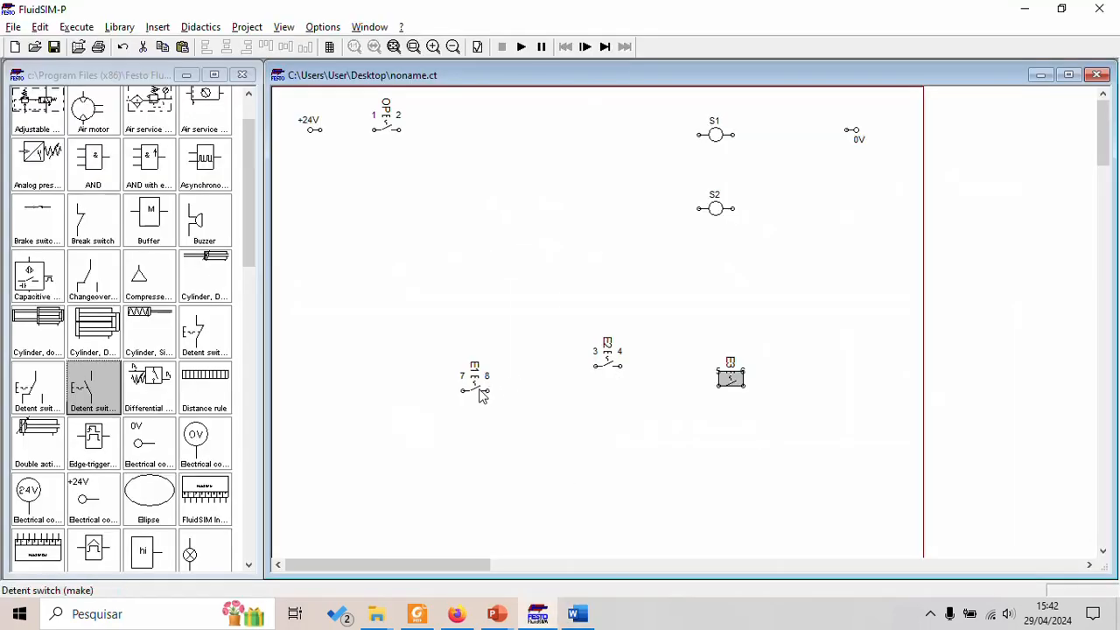
{"action": "left_click_drag", "start_coordinate": [481, 395], "coordinate": [473, 126]}
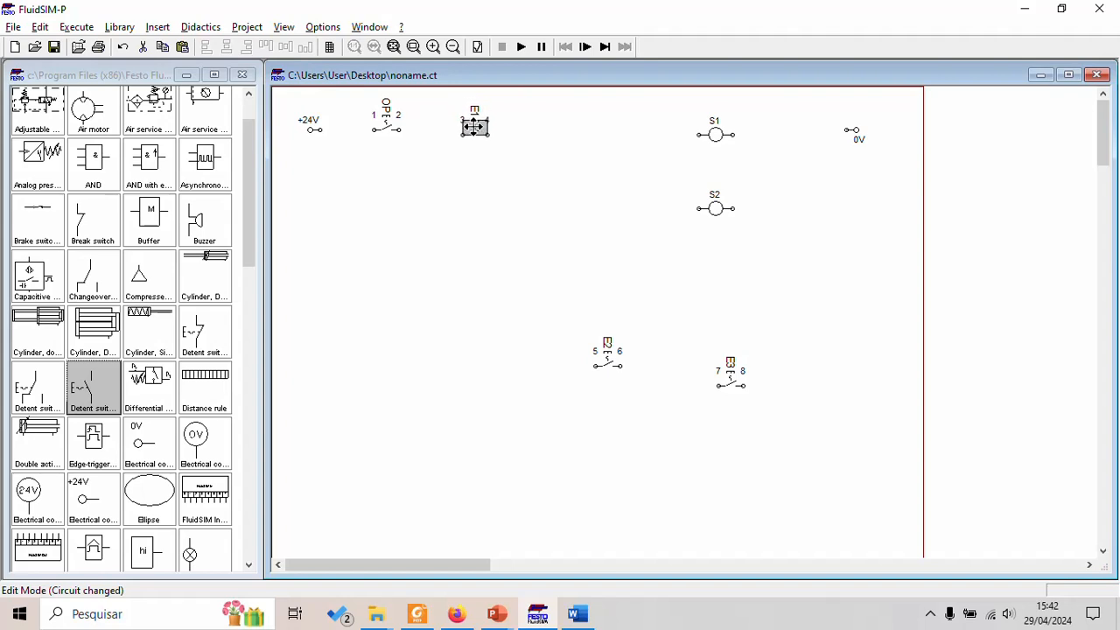
{"action": "left_click_drag", "start_coordinate": [605, 357], "coordinate": [538, 127]}
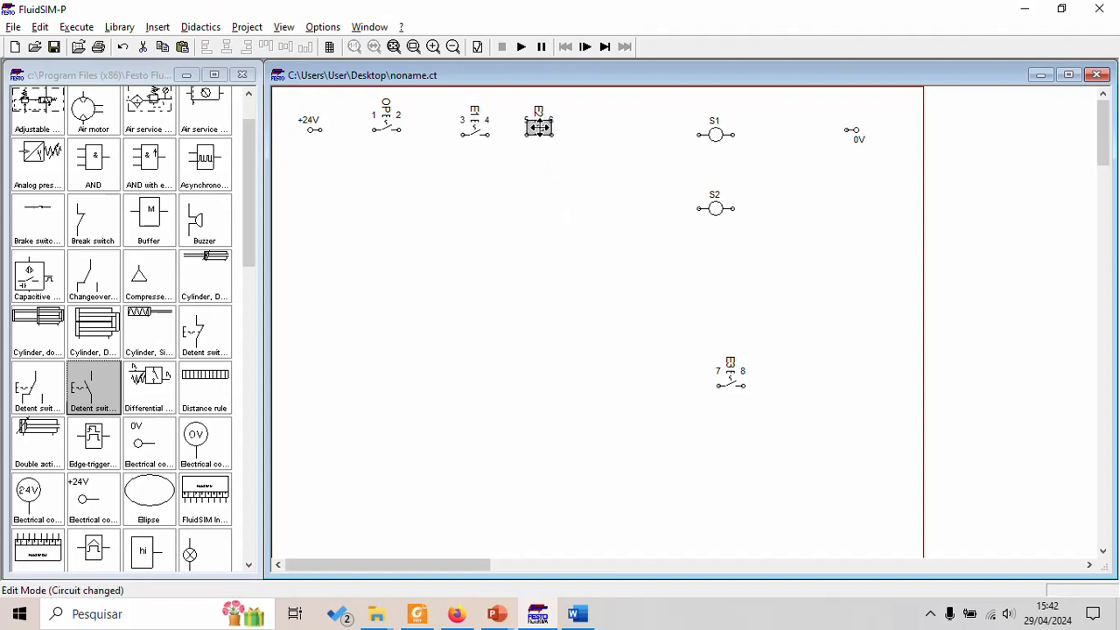
{"action": "left_click", "coordinate": [477, 138]}
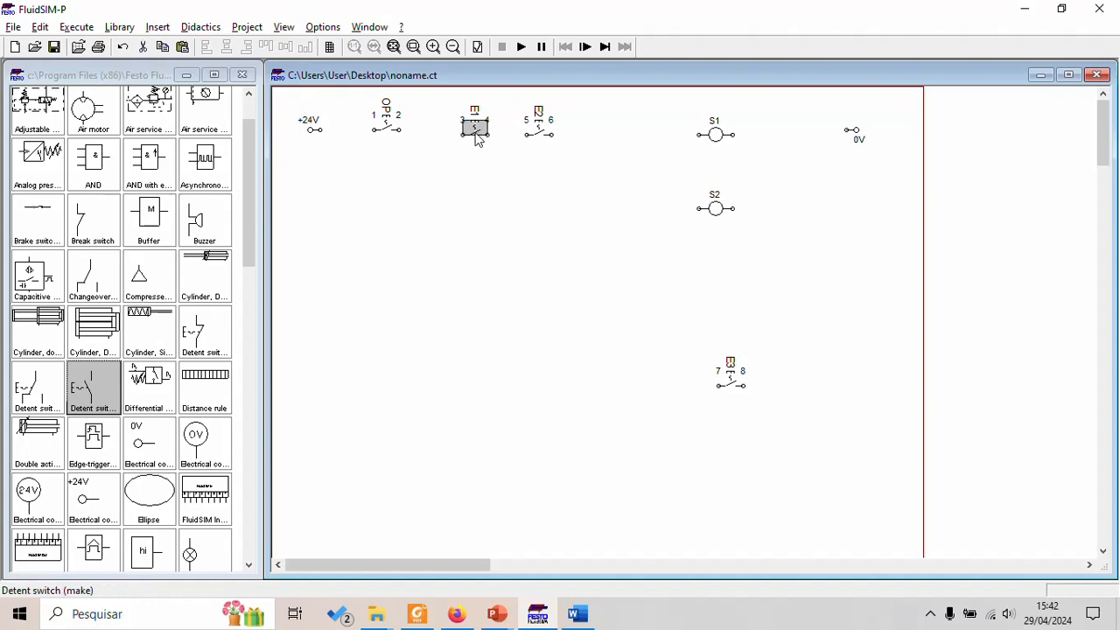
{"action": "left_click", "coordinate": [474, 130]}
{"action": "left_click_drag", "start_coordinate": [470, 131], "coordinate": [546, 123]}
{"action": "left_click", "coordinate": [742, 380]}
{"action": "left_click_drag", "start_coordinate": [720, 369], "coordinate": [611, 124]}
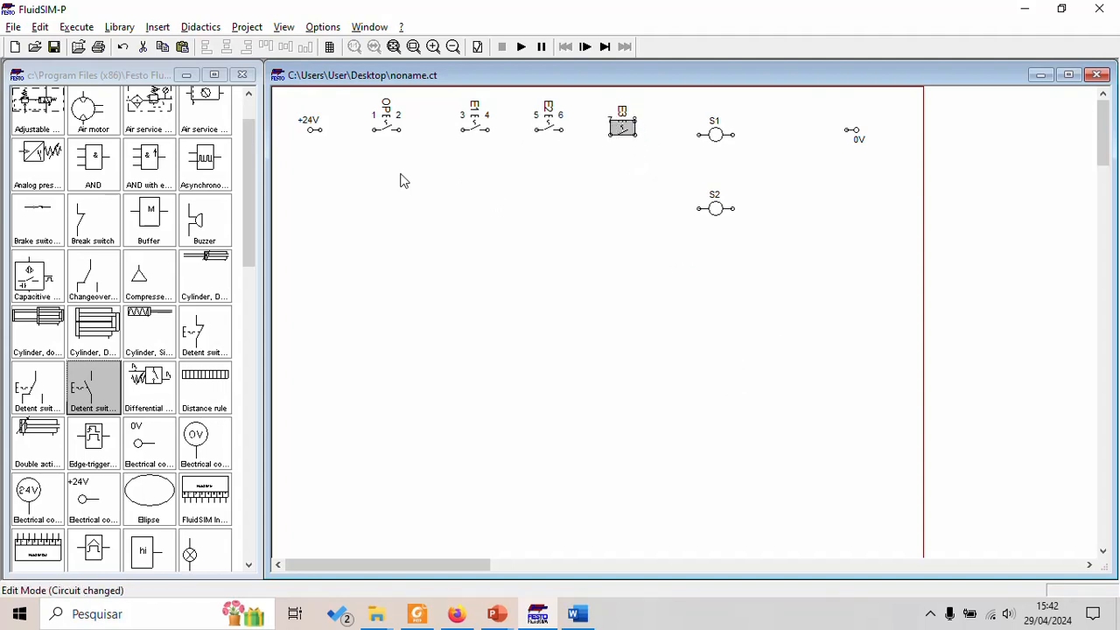
Step: Wire the first rung in series from +24V through OP, E1, E2, E3 and relay S1 to 0V
{"action": "left_click_drag", "start_coordinate": [313, 129], "coordinate": [460, 129]}
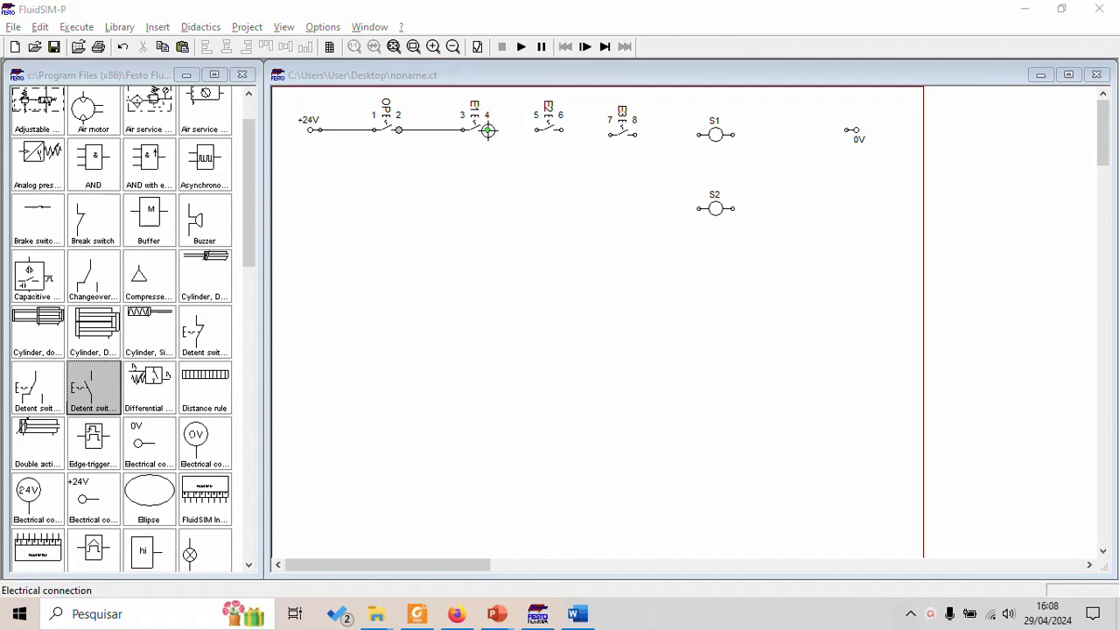
{"action": "left_click_drag", "start_coordinate": [487, 130], "coordinate": [853, 129]}
{"action": "left_click", "coordinate": [624, 141]}
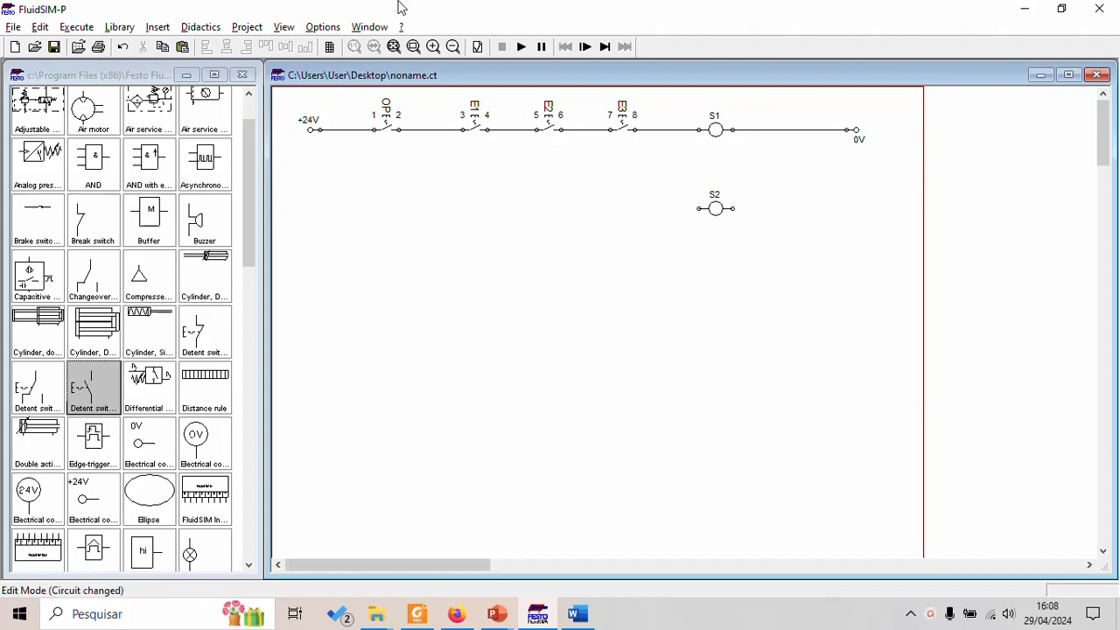
Step: Save the circuit on the desktop as EXER_3_ladder
{"action": "left_click", "coordinate": [54, 46]}
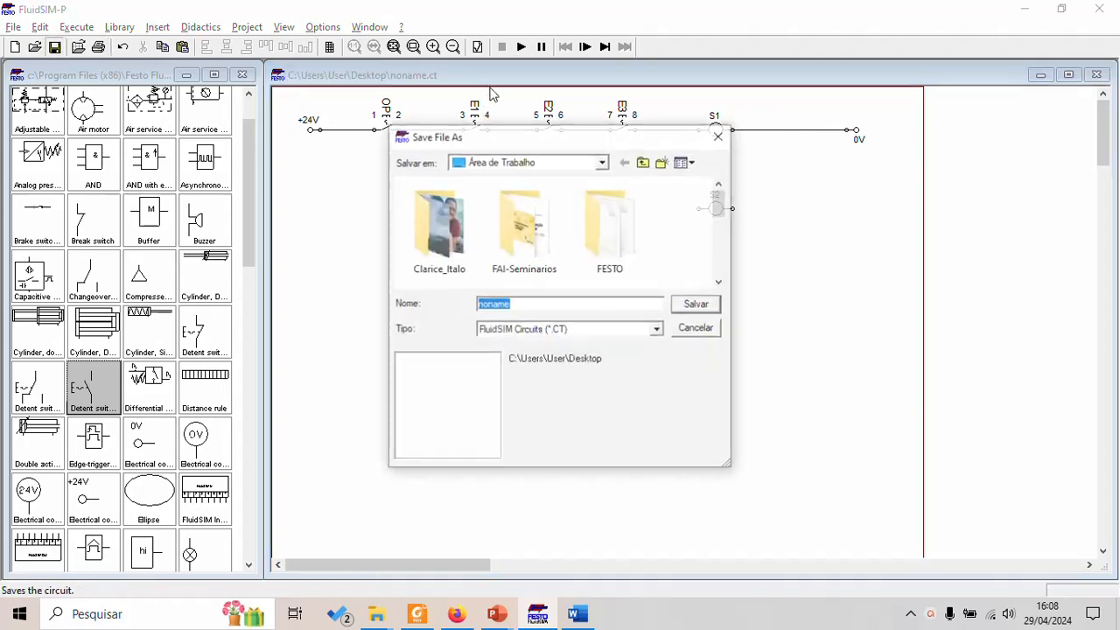
{"action": "left_click_drag", "start_coordinate": [723, 212], "coordinate": [724, 273]}
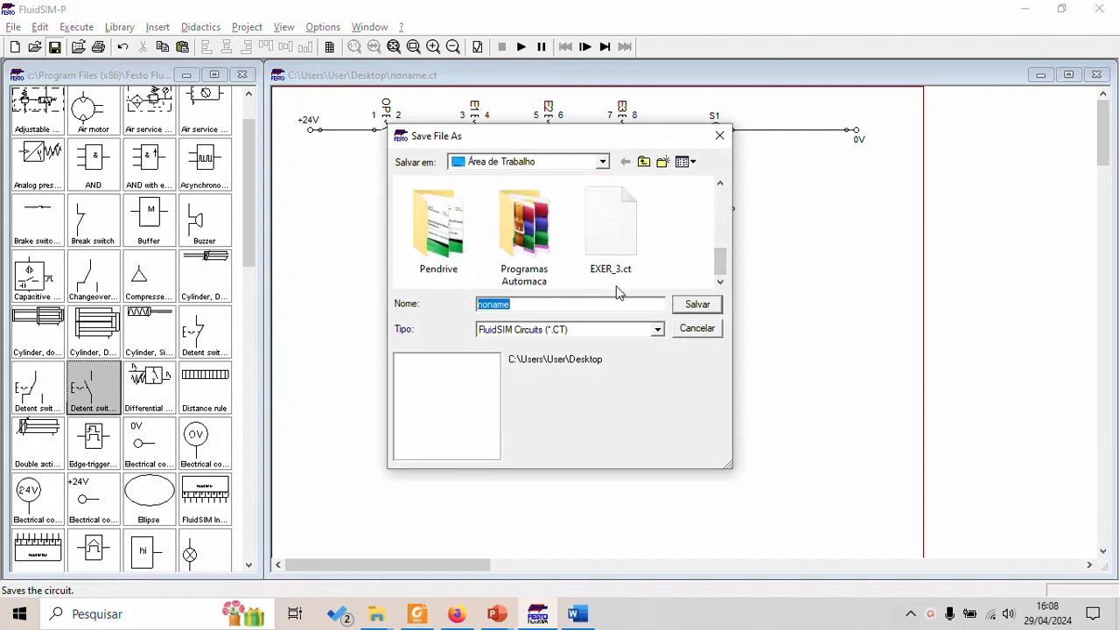
{"action": "type", "text": "exer"}
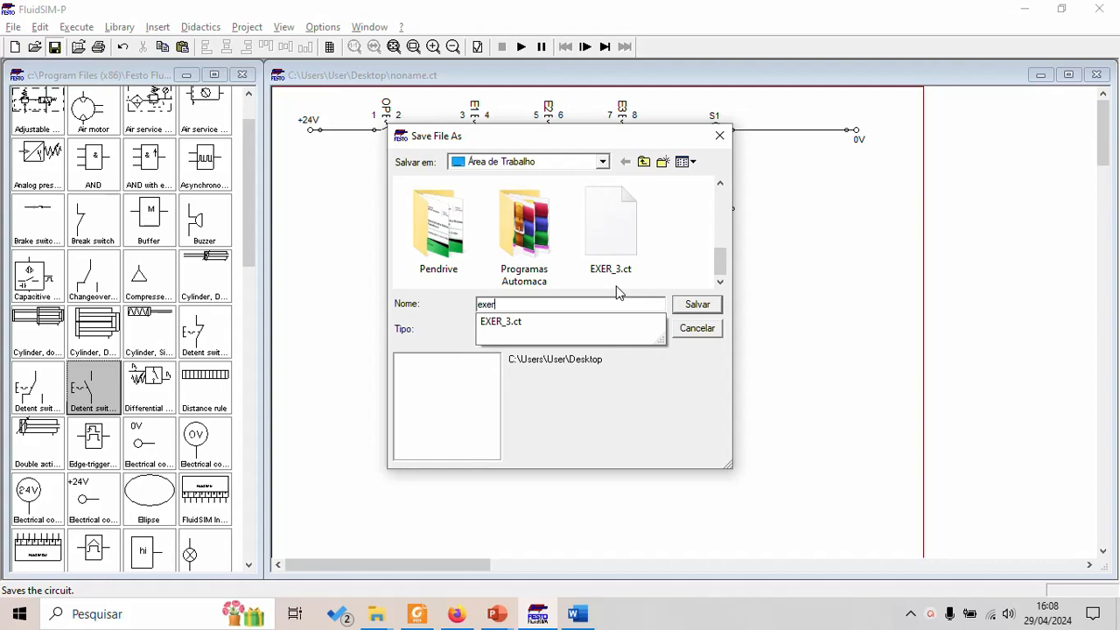
{"action": "key", "text": "BackSpace"}
{"action": "key", "text": "BackSpace"}
{"action": "key", "text": "BackSpace"}
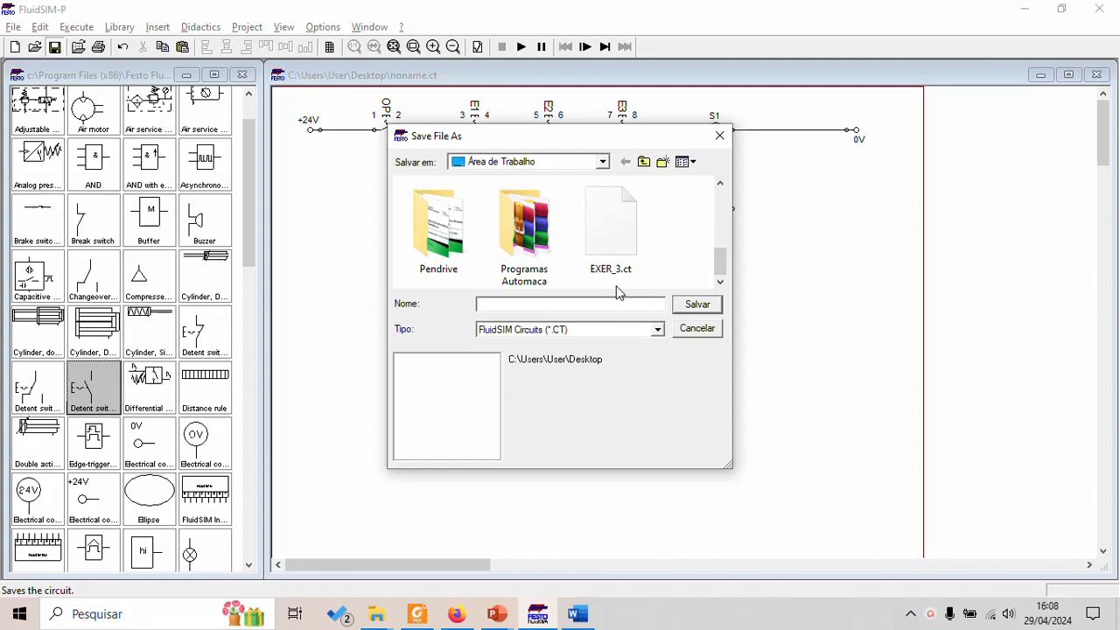
{"action": "type", "text": "EXER"}
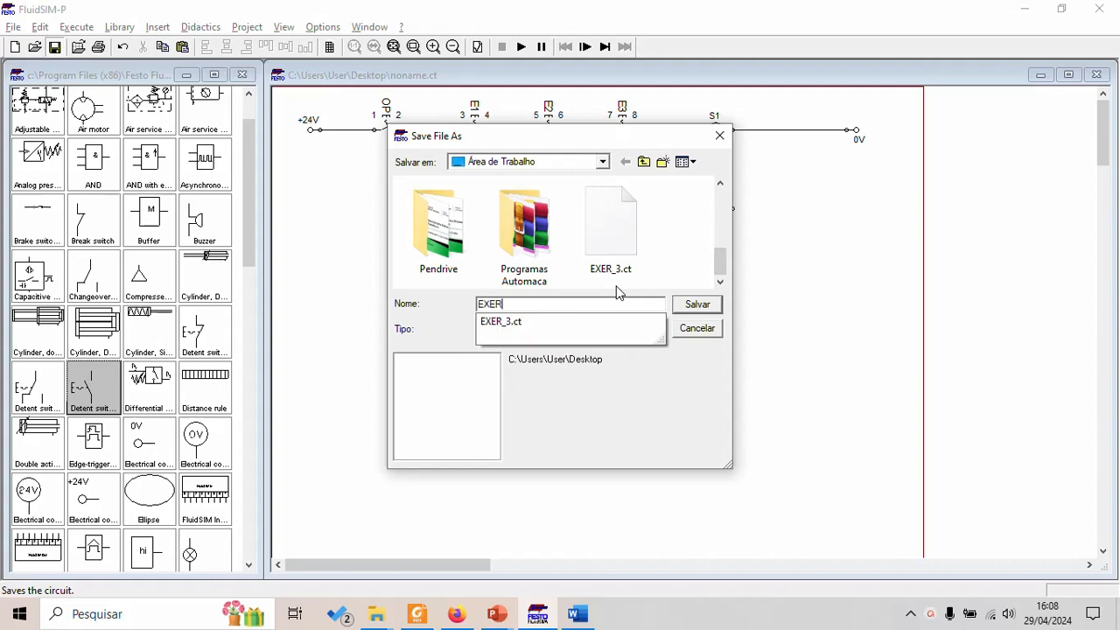
{"action": "type", "text": "_3_"}
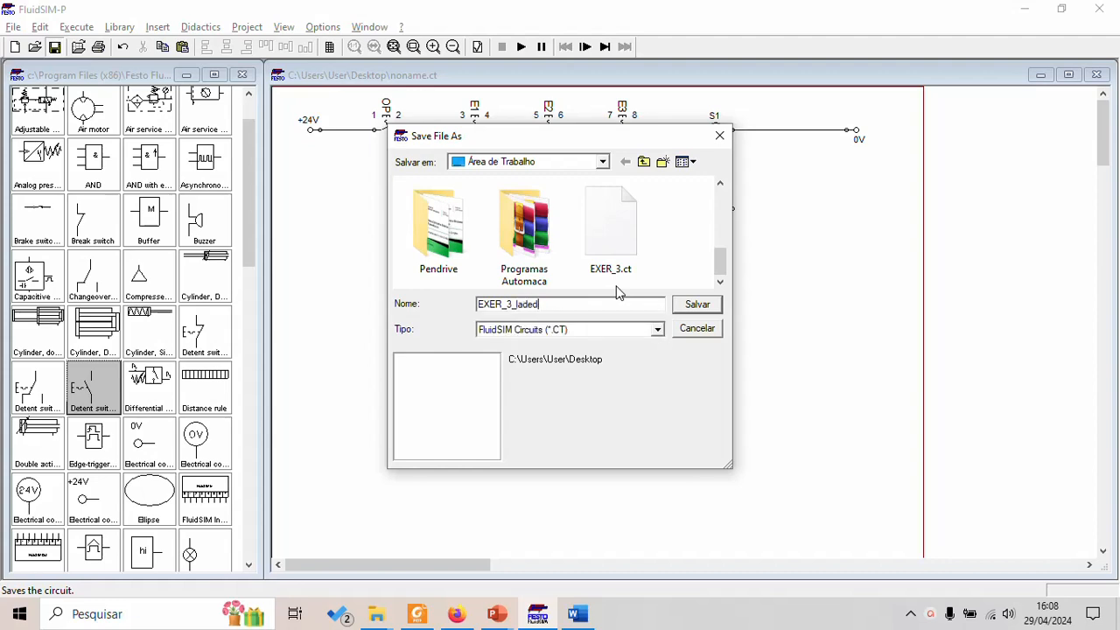
{"action": "type", "text": "ladder"}
{"action": "key", "text": "Return"}
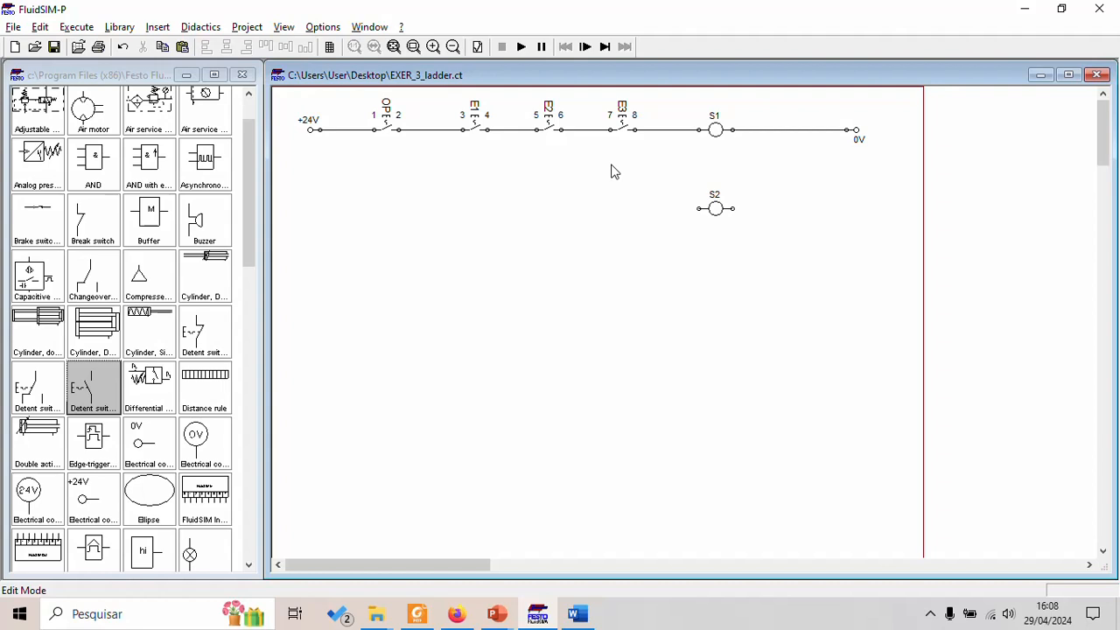
Step: Simulate the S1 rung, closing all four switches and toggling OP and E2 to test relay S1, and stop the simulation
{"action": "left_click", "coordinate": [519, 48]}
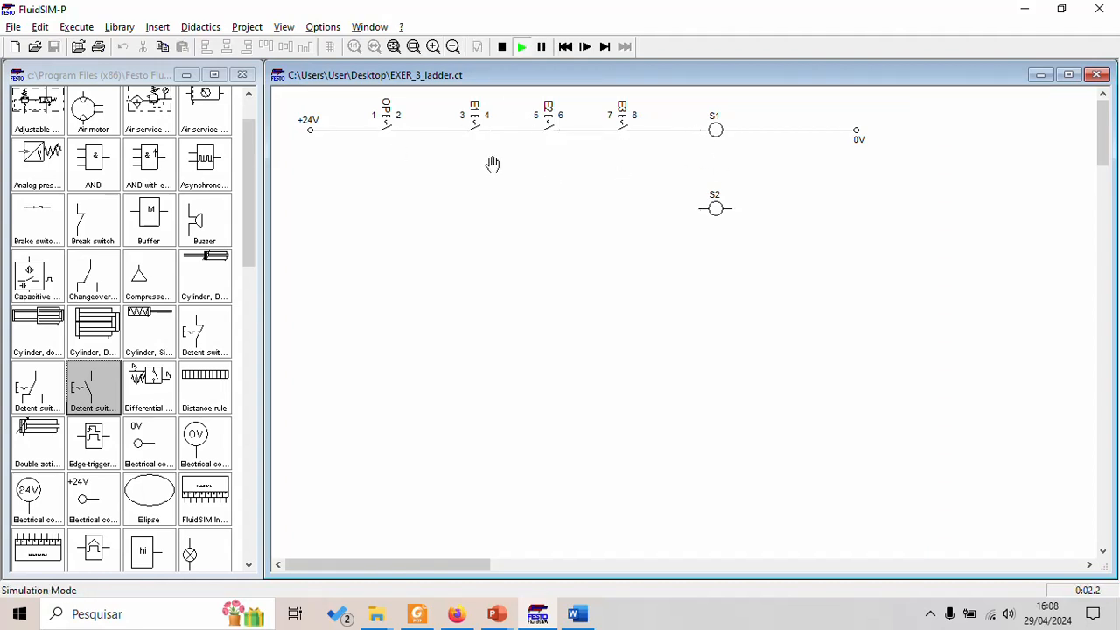
{"action": "left_click", "coordinate": [474, 112]}
{"action": "left_click", "coordinate": [549, 112]}
{"action": "left_click", "coordinate": [391, 110]}
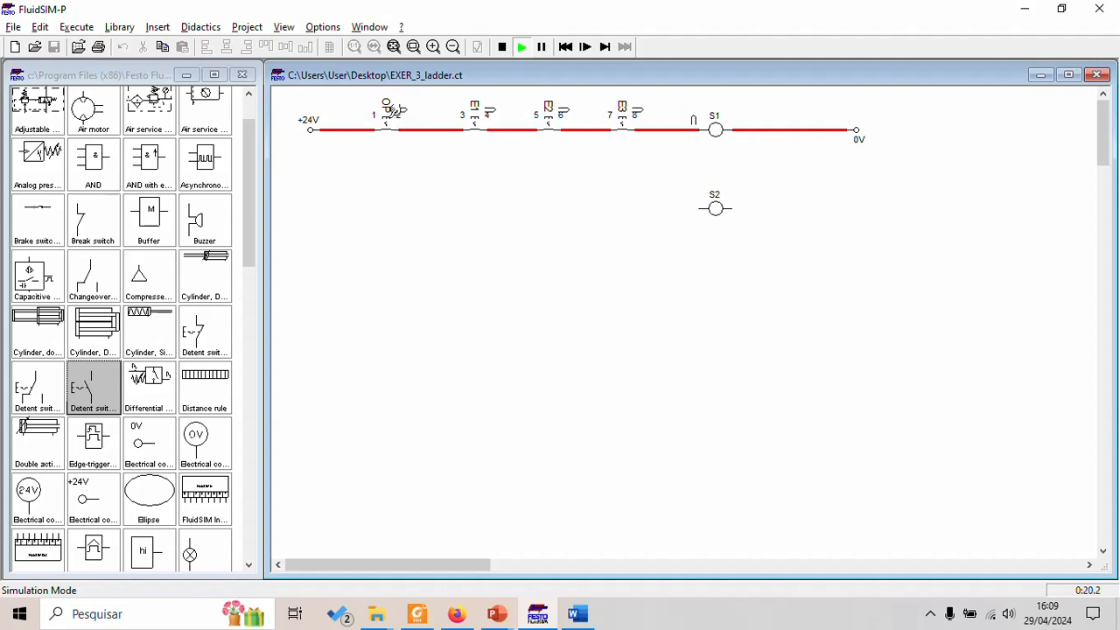
{"action": "left_click", "coordinate": [391, 110]}
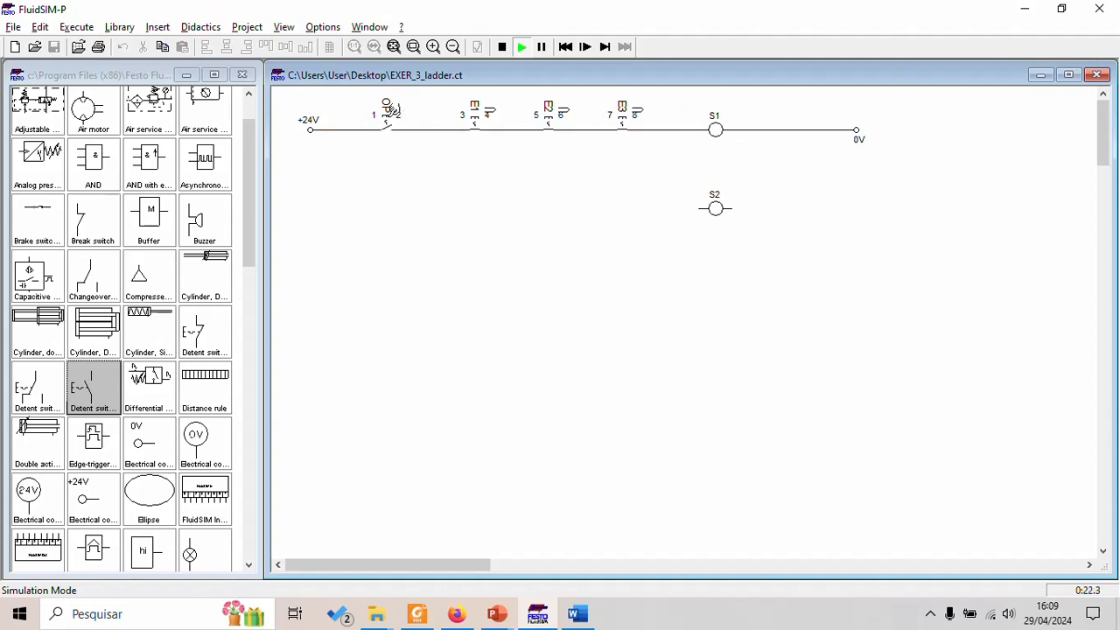
{"action": "left_click", "coordinate": [391, 111]}
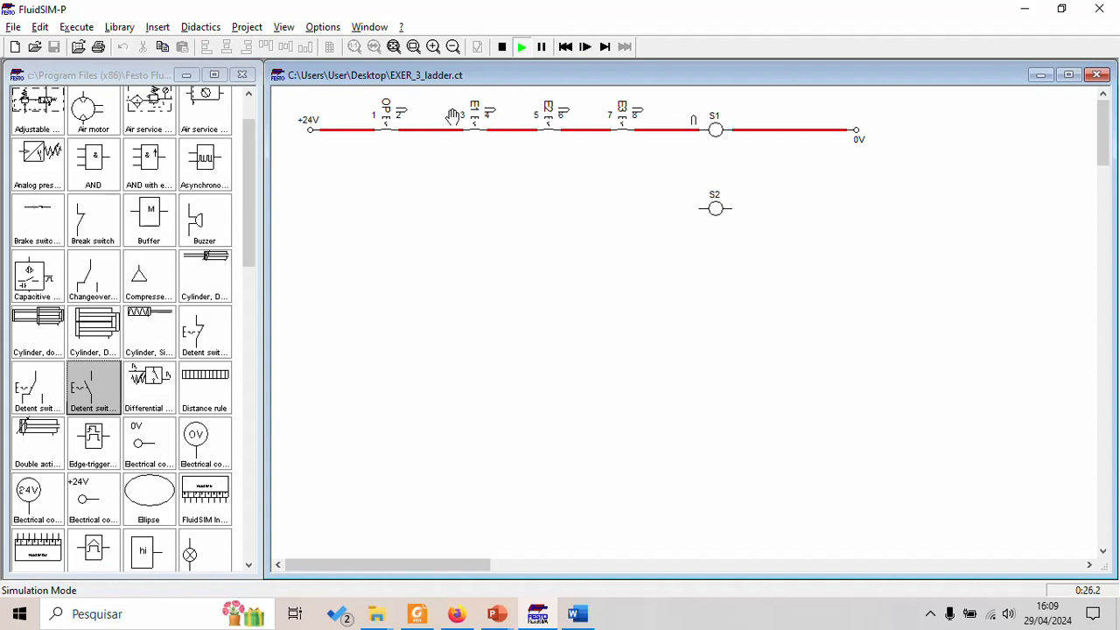
{"action": "left_click", "coordinate": [550, 111]}
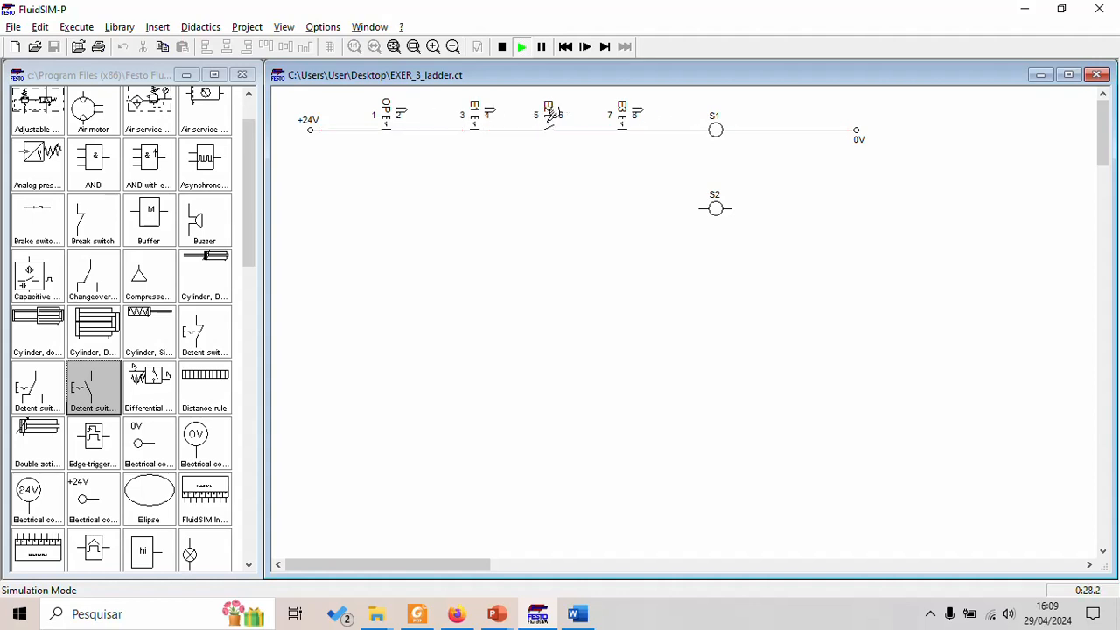
{"action": "left_click", "coordinate": [503, 49]}
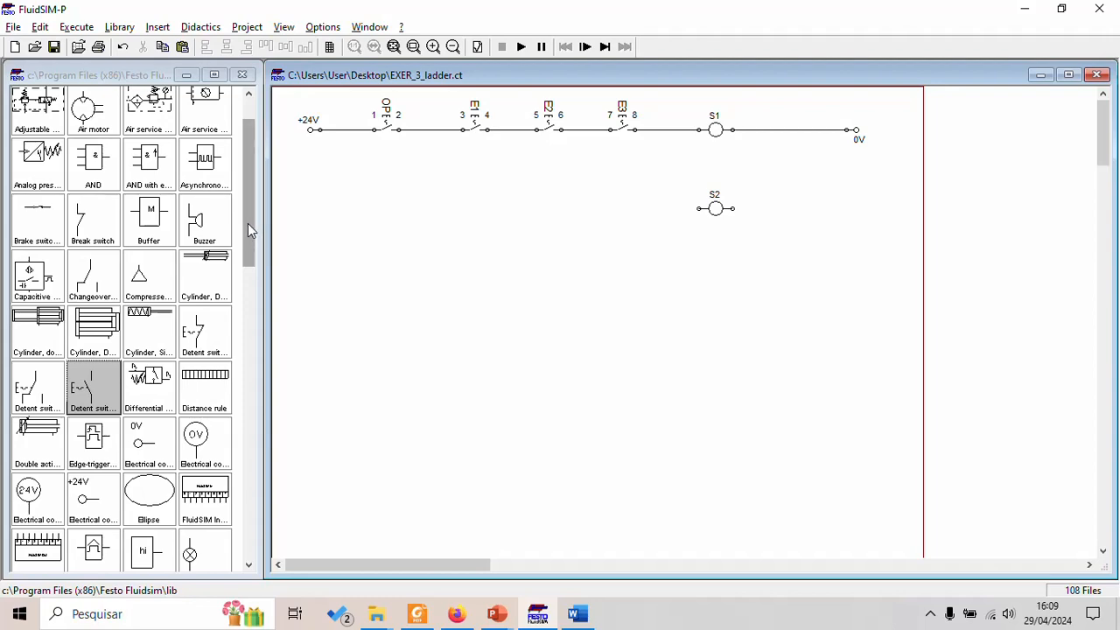
Step: Place an indicator light well below relay S2 and rotate it so that its terminals lie horizontally
{"action": "mouse_move", "coordinate": [248, 230]}
{"action": "left_mouse_down"}
{"action": "mouse_move", "coordinate": [245, 301]}
{"action": "mouse_move", "coordinate": [710, 385]}
{"action": "mouse_move", "coordinate": [716, 364]}
{"action": "left_mouse_up"}
{"action": "left_click", "coordinate": [201, 328]}
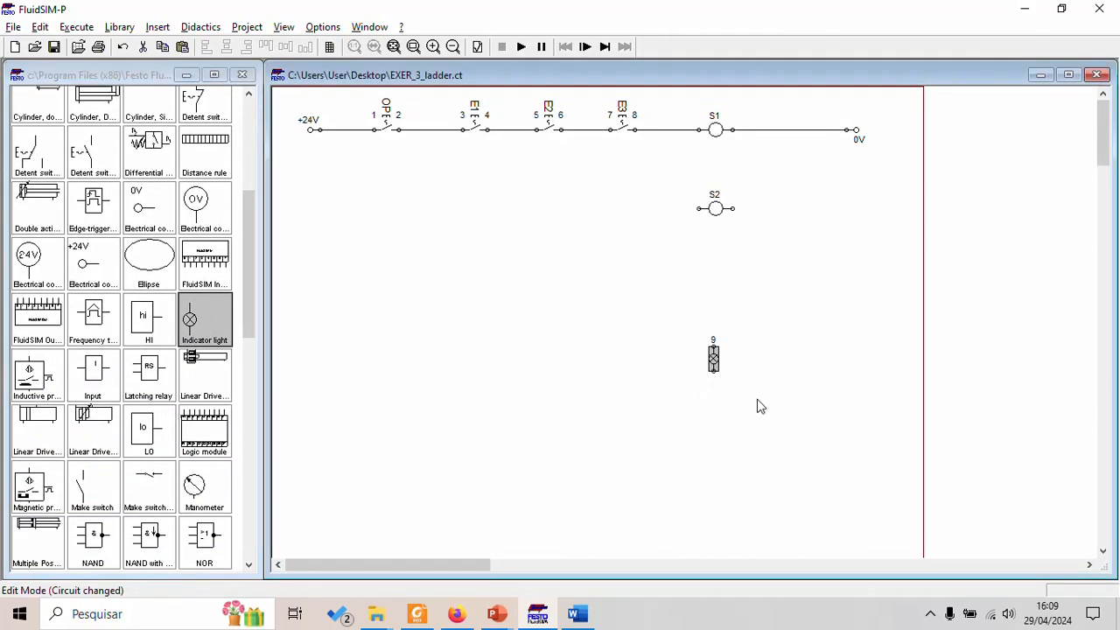
{"action": "right_click", "coordinate": [715, 366]}
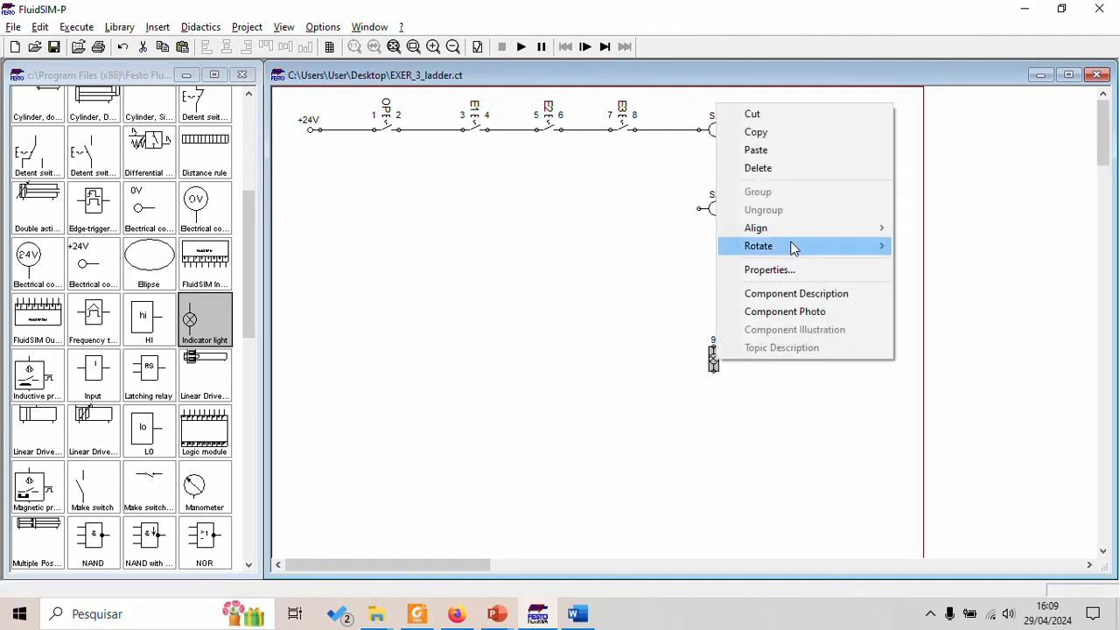
{"action": "mouse_move", "coordinate": [793, 245]}
{"action": "left_click", "coordinate": [937, 254]}
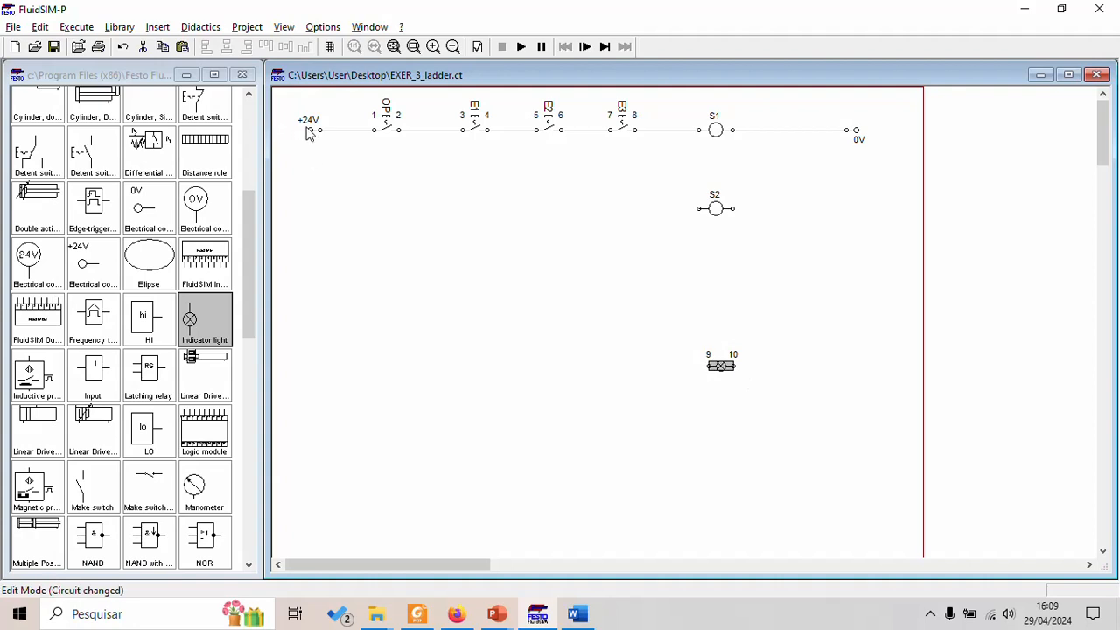
Step: Copy the +24V and 0V connections and line the copies up on either side of the indicator light
{"action": "key", "text": "ctrl+v"}
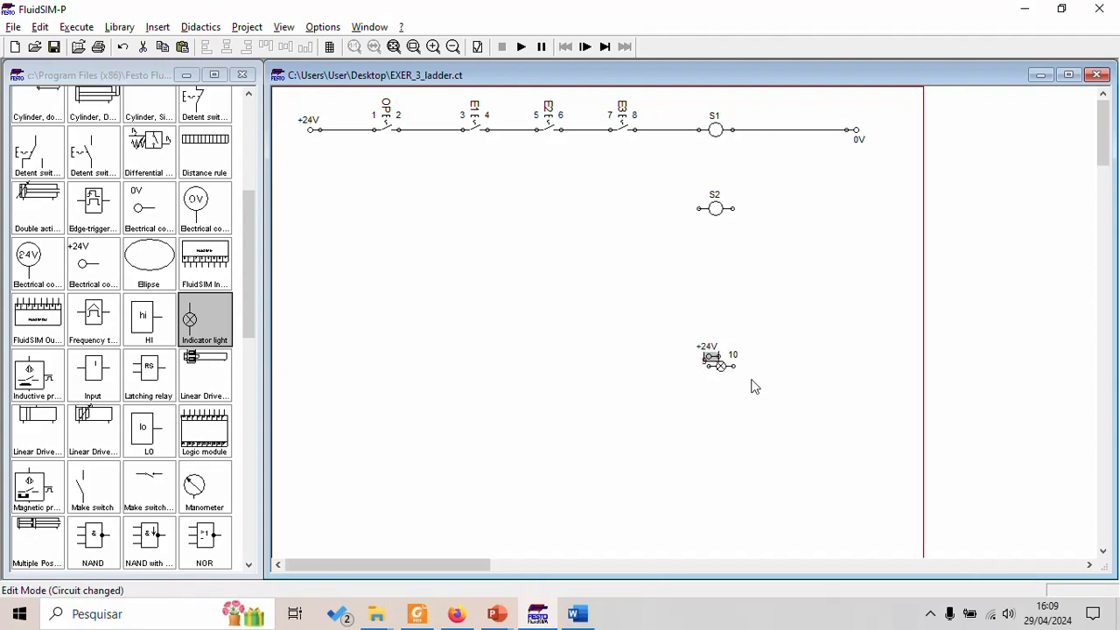
{"action": "left_click_drag", "start_coordinate": [708, 357], "coordinate": [310, 357]}
{"action": "left_click", "coordinate": [851, 130]}
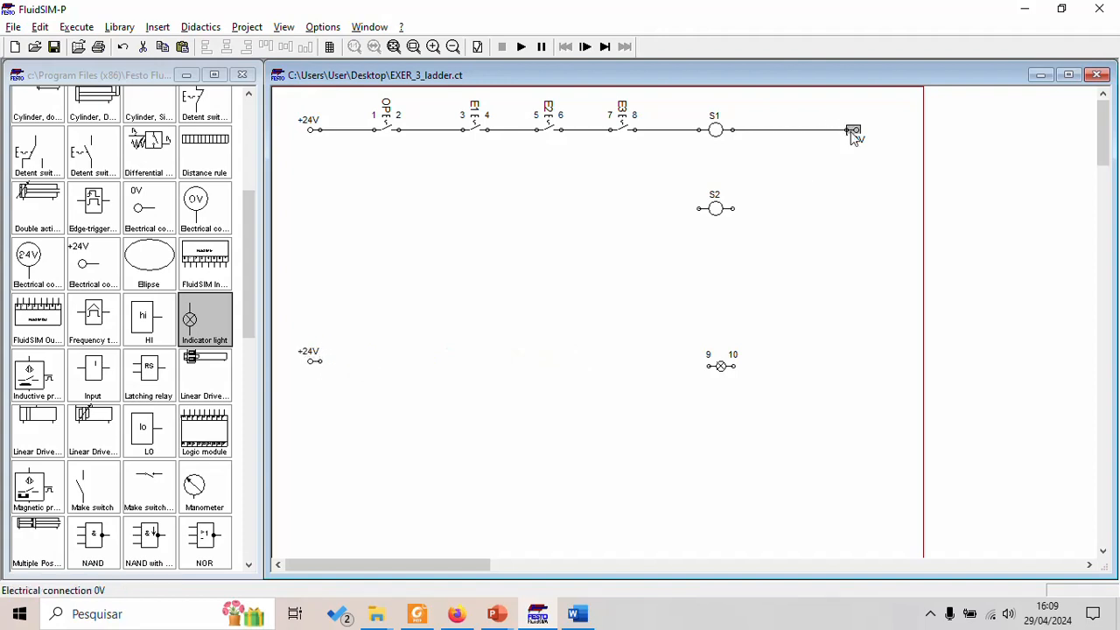
{"action": "key", "text": "ctrl+c"}
{"action": "key", "text": "ctrl+v"}
{"action": "left_click_drag", "start_coordinate": [710, 358], "coordinate": [832, 365]}
{"action": "left_click_drag", "start_coordinate": [313, 362], "coordinate": [312, 367]}
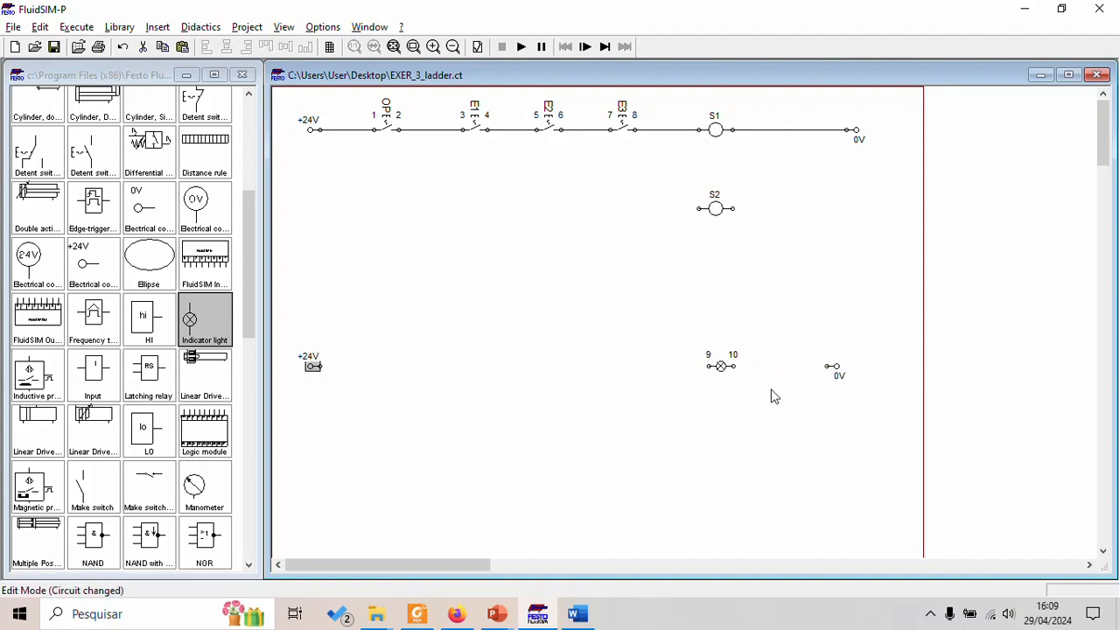
Step: Set the indicator light's signal color to green
{"action": "left_click", "coordinate": [722, 370]}
{"action": "double_click", "coordinate": [720, 367]}
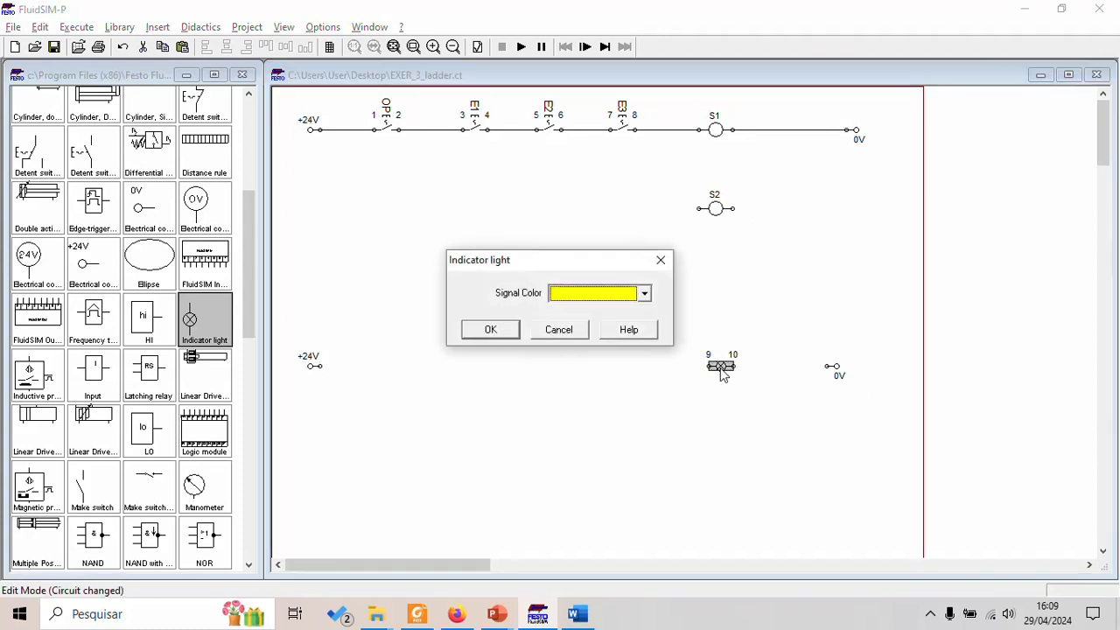
{"action": "left_click", "coordinate": [623, 293]}
{"action": "left_click", "coordinate": [598, 334]}
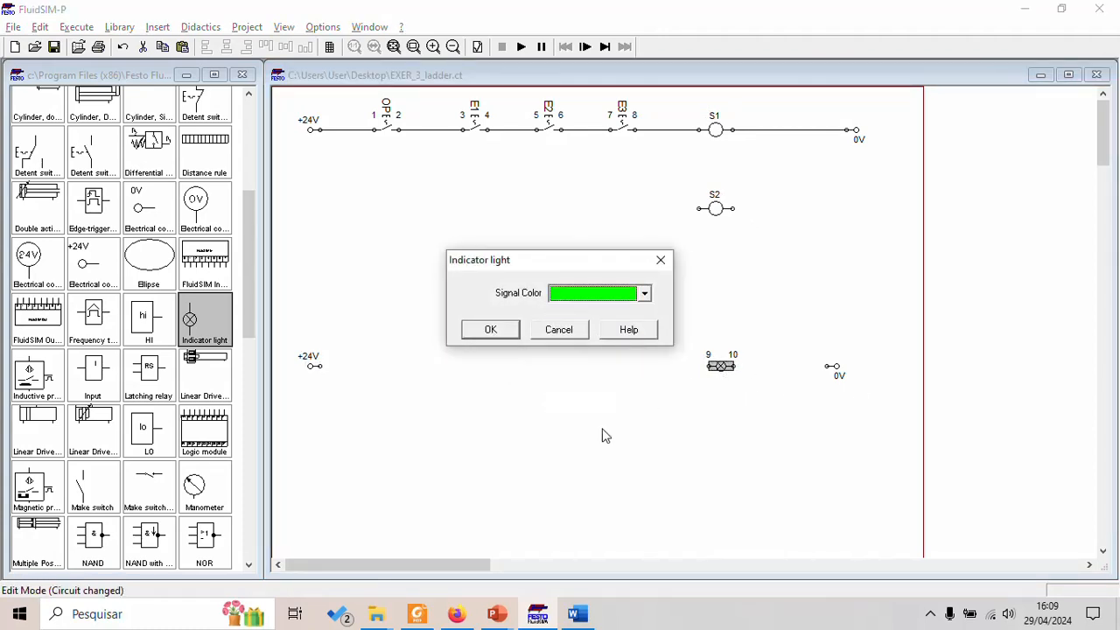
{"action": "left_click", "coordinate": [490, 329]}
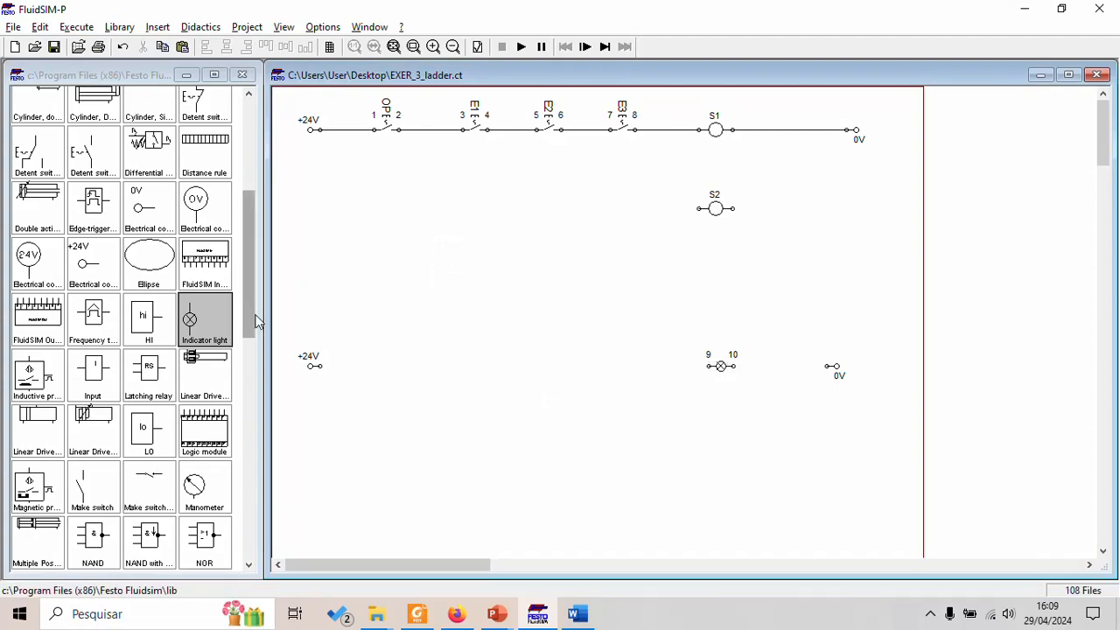
Step: Place a ladder make switch between the lower +24V connection and the indicator light and label it S1
{"action": "left_click_drag", "start_coordinate": [251, 323], "coordinate": [259, 252]}
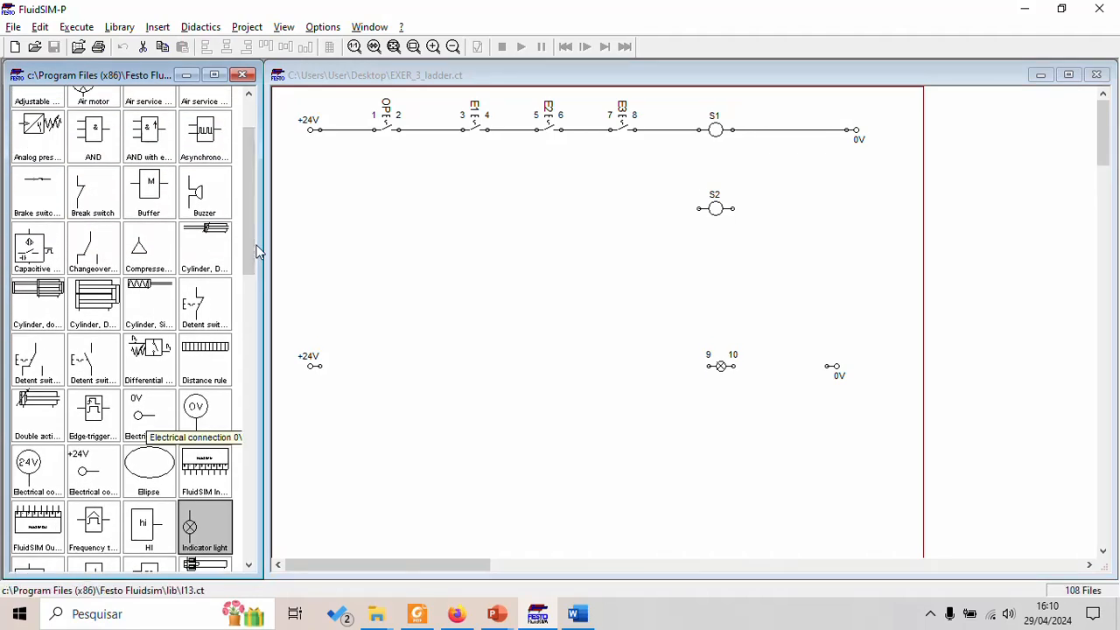
{"action": "left_click_drag", "start_coordinate": [258, 252], "coordinate": [243, 362]}
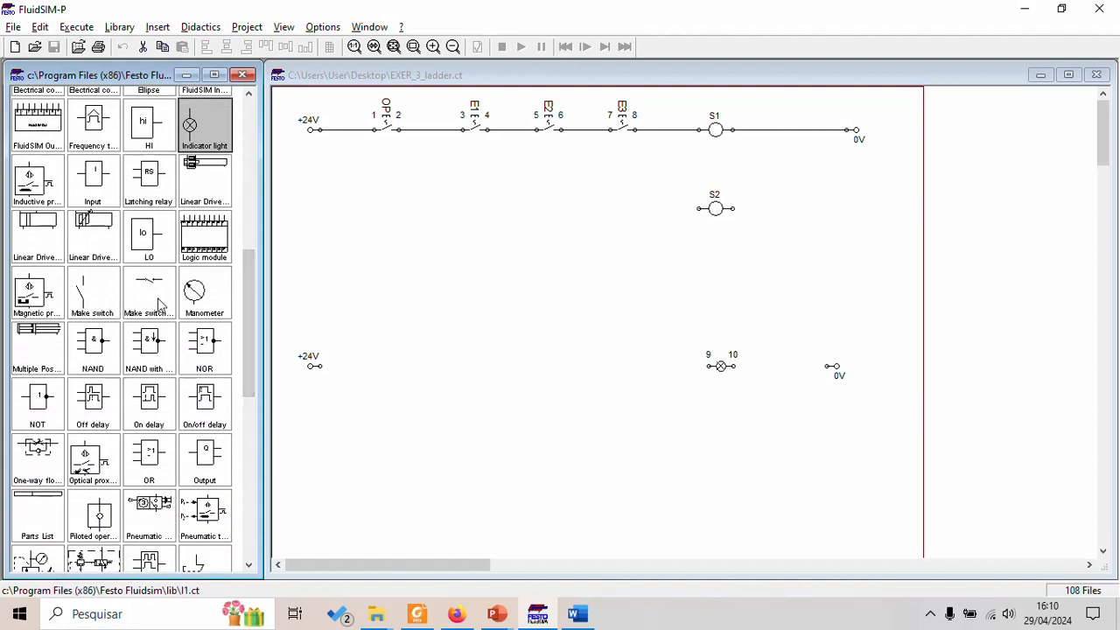
{"action": "left_click_drag", "start_coordinate": [160, 303], "coordinate": [449, 366]}
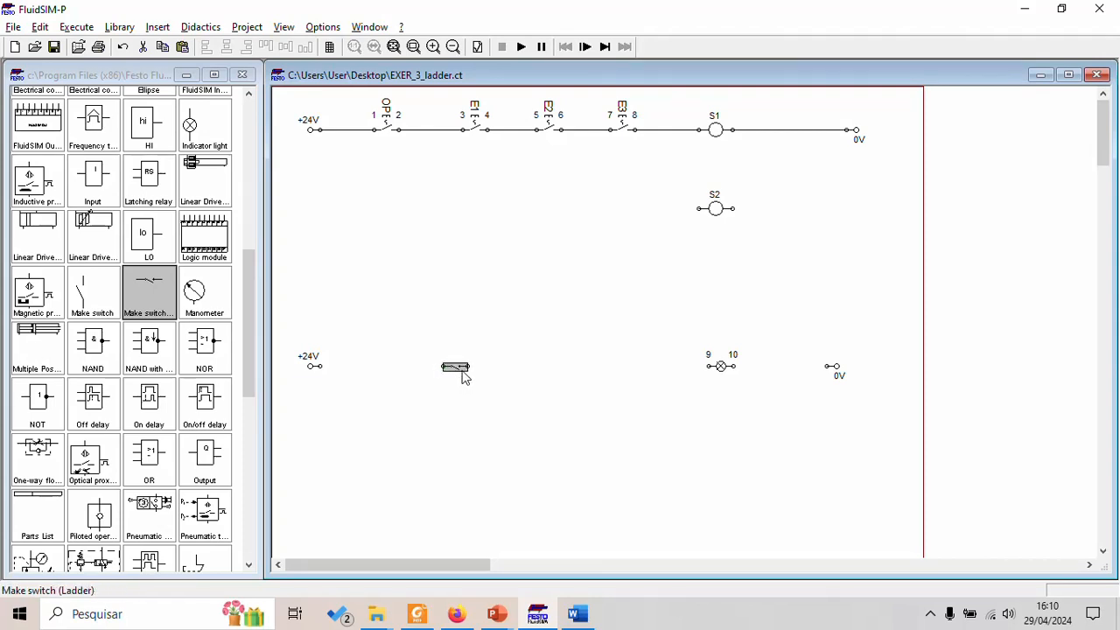
{"action": "double_click", "coordinate": [464, 375]}
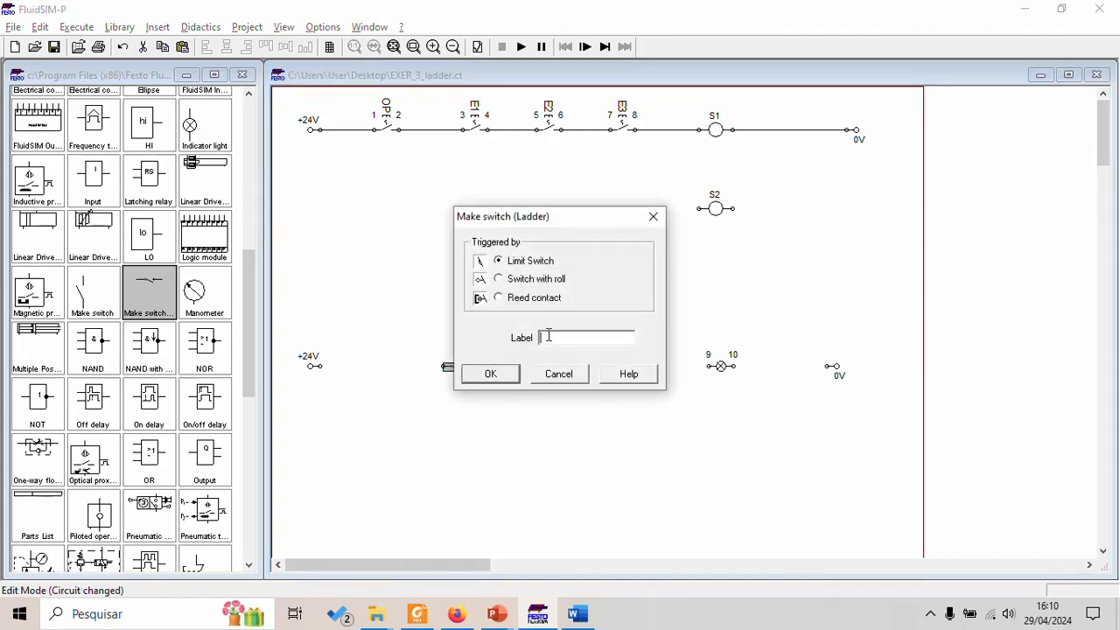
{"action": "type", "text": "S1"}
{"action": "left_click", "coordinate": [497, 375]}
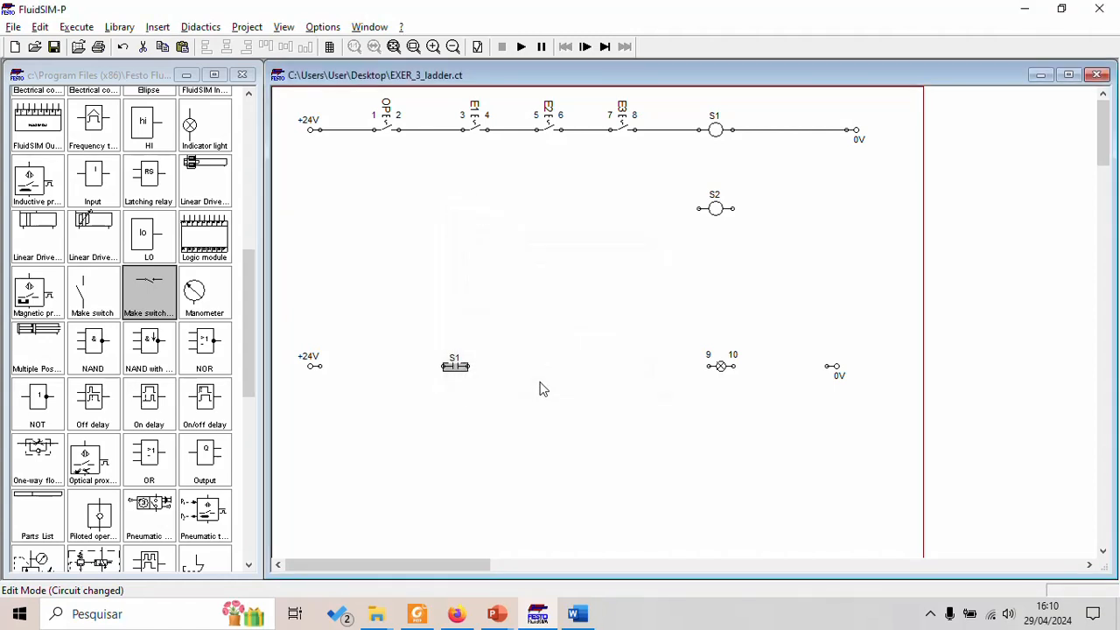
Step: Wire the lower rung from +24V through contact S1 and the indicator light to 0V
{"action": "left_click_drag", "start_coordinate": [444, 369], "coordinate": [318, 366]}
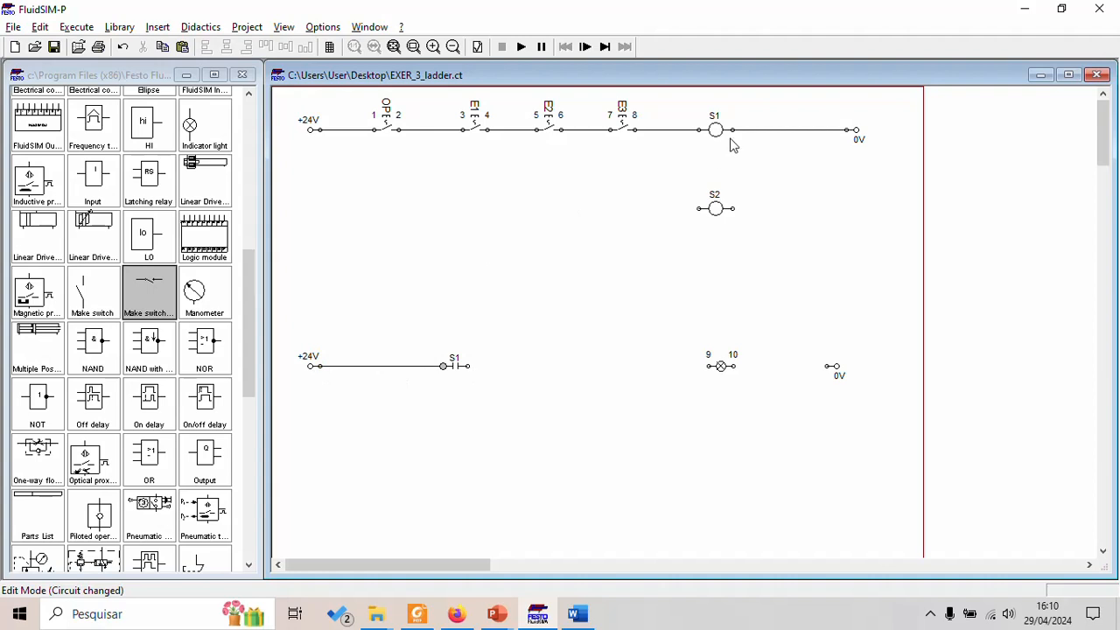
{"action": "left_click_drag", "start_coordinate": [469, 366], "coordinate": [708, 366]}
{"action": "left_click_drag", "start_coordinate": [820, 367], "coordinate": [831, 367]}
Step: Simulate the circuit, closing OP, E1, E2 and E3 and toggling E3 and E2 to test the S1 indicator light
{"action": "left_click", "coordinate": [521, 47]}
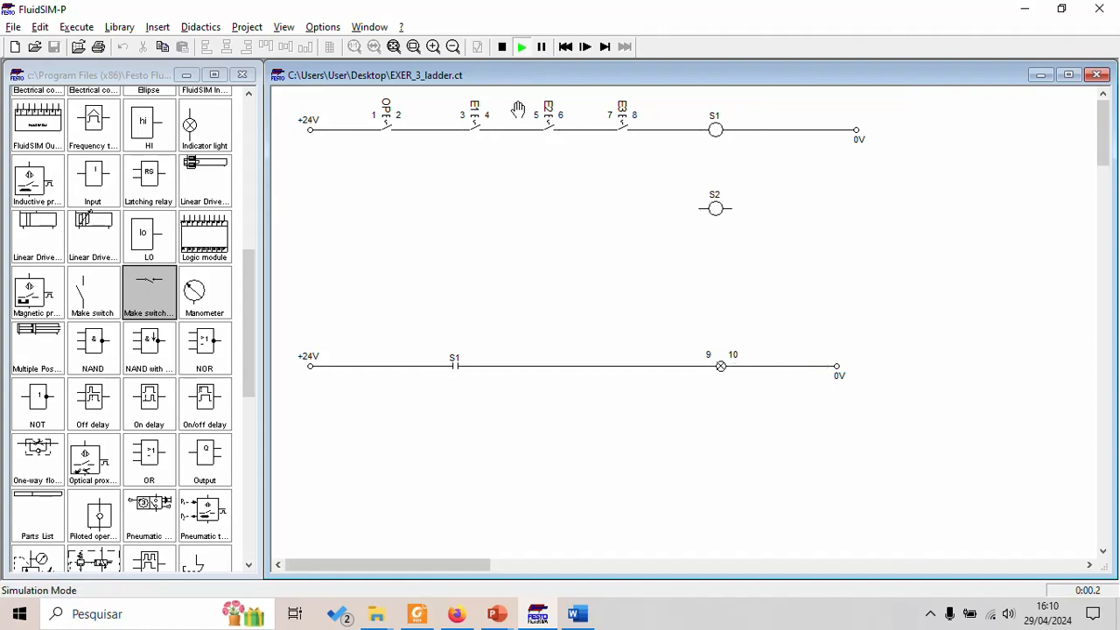
{"action": "left_click", "coordinate": [488, 112]}
{"action": "left_click", "coordinate": [560, 112]}
{"action": "left_click", "coordinate": [623, 112]}
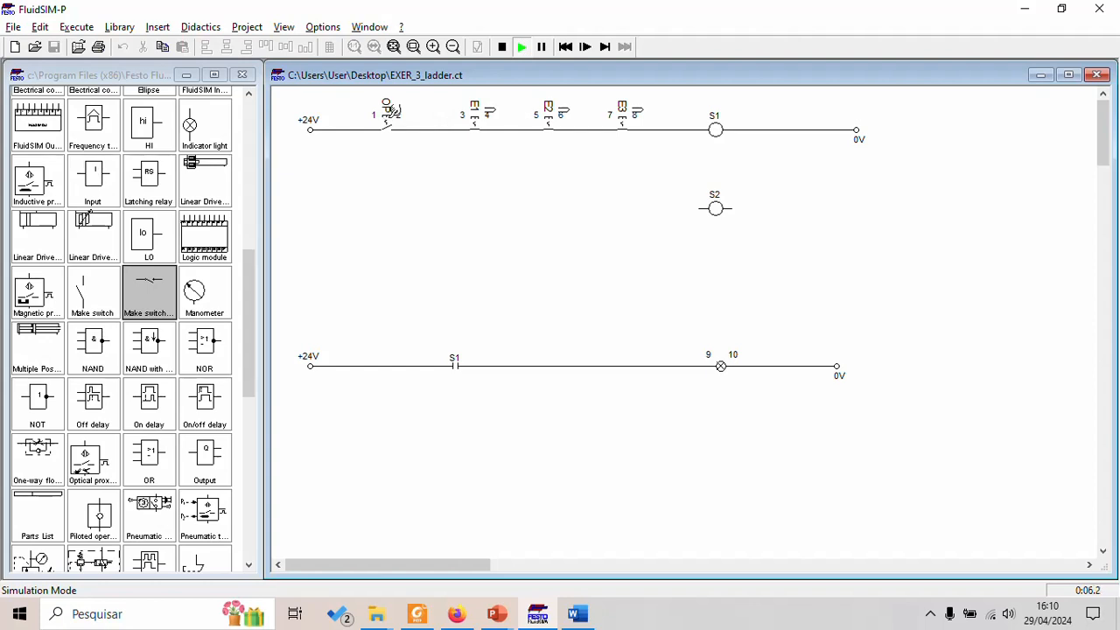
{"action": "left_click", "coordinate": [390, 111]}
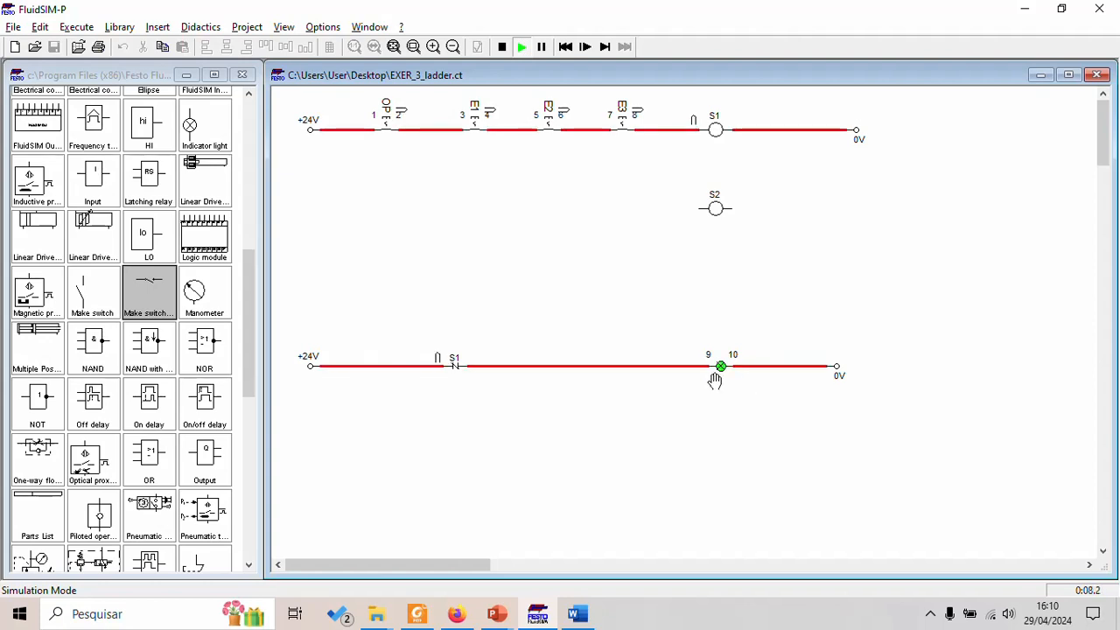
{"action": "left_click", "coordinate": [630, 110]}
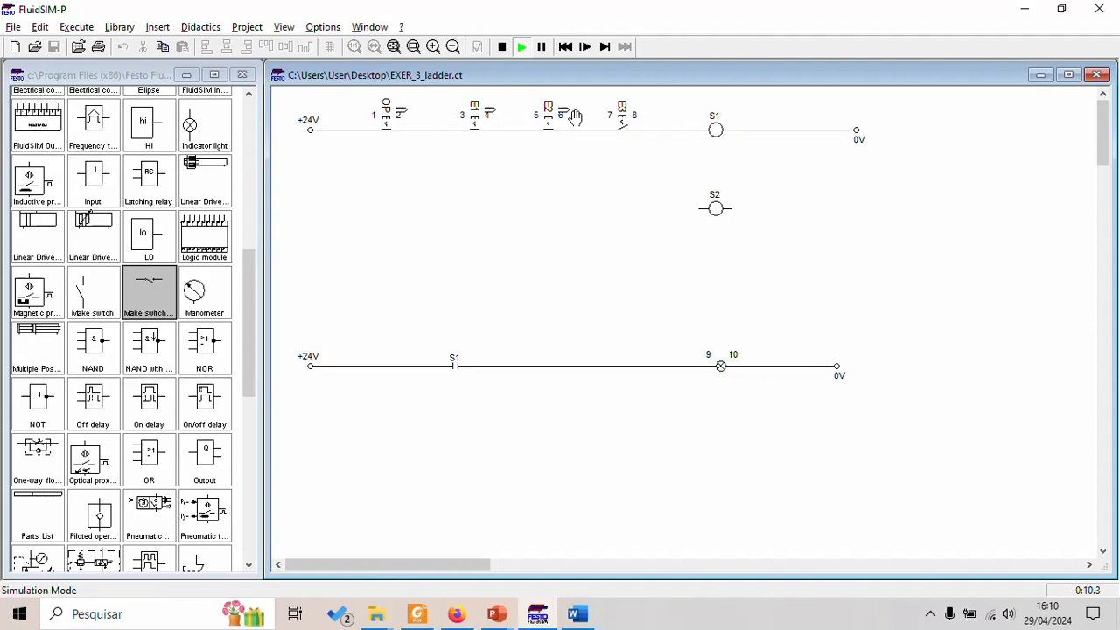
{"action": "left_click", "coordinate": [564, 110]}
{"action": "left_click", "coordinate": [563, 110]}
{"action": "left_click", "coordinate": [627, 110]}
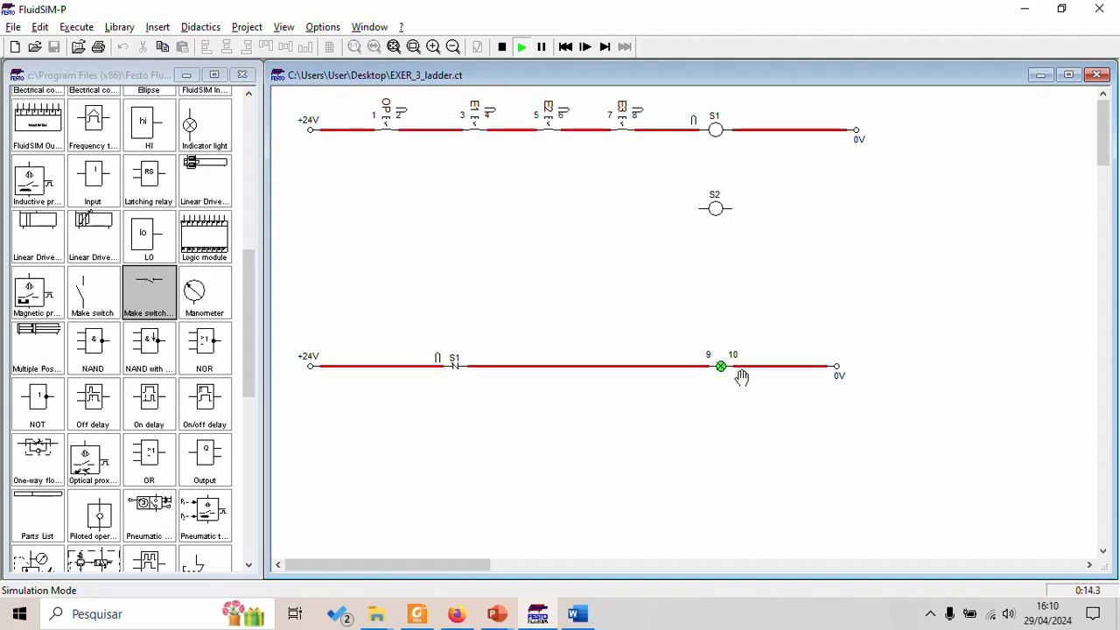
Step: Stop the simulation and review the simplified S2 equation, focusing on its parenthesized term, in the Word document
{"action": "left_click", "coordinate": [502, 48]}
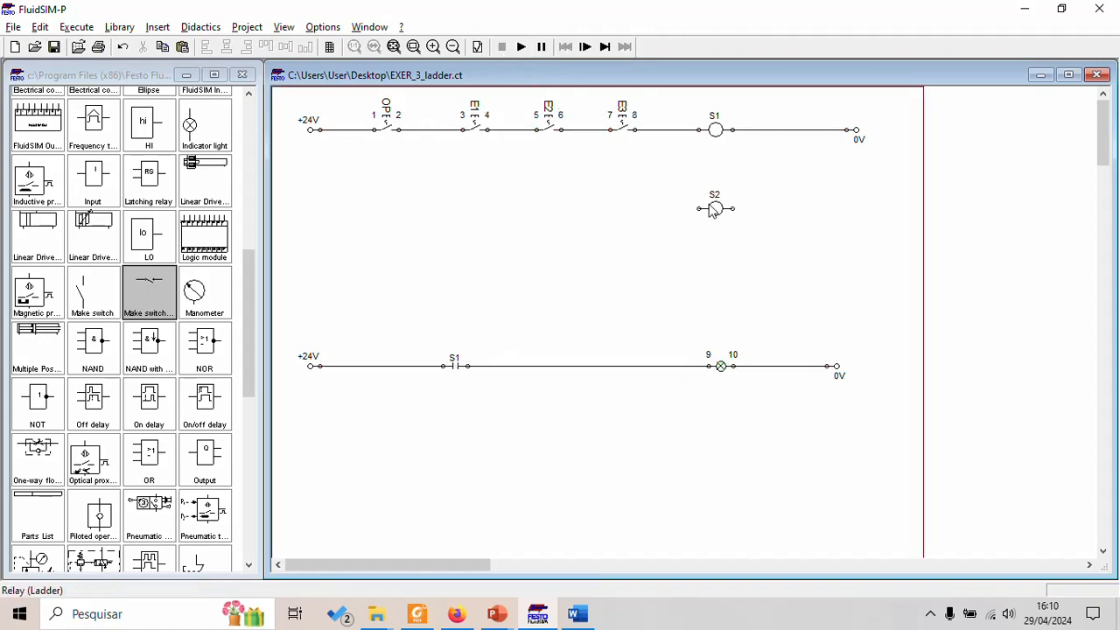
{"action": "left_click", "coordinate": [577, 613]}
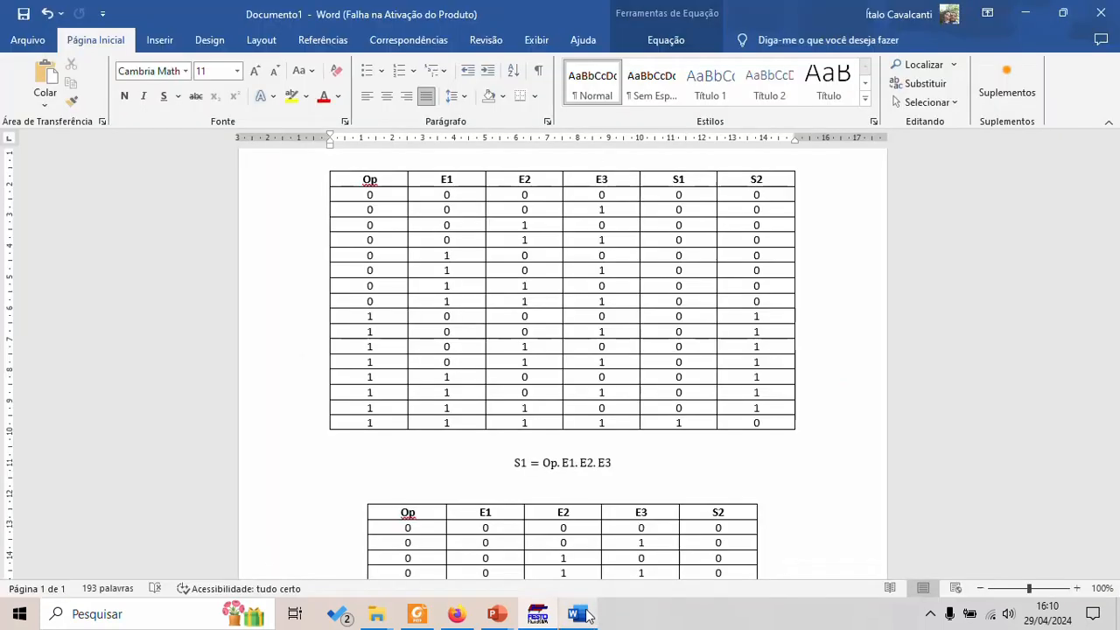
{"action": "scroll", "coordinate": [633, 470], "scroll_direction": "down", "scroll_amount": 5}
{"action": "scroll", "coordinate": [633, 469], "scroll_direction": "down", "scroll_amount": 3}
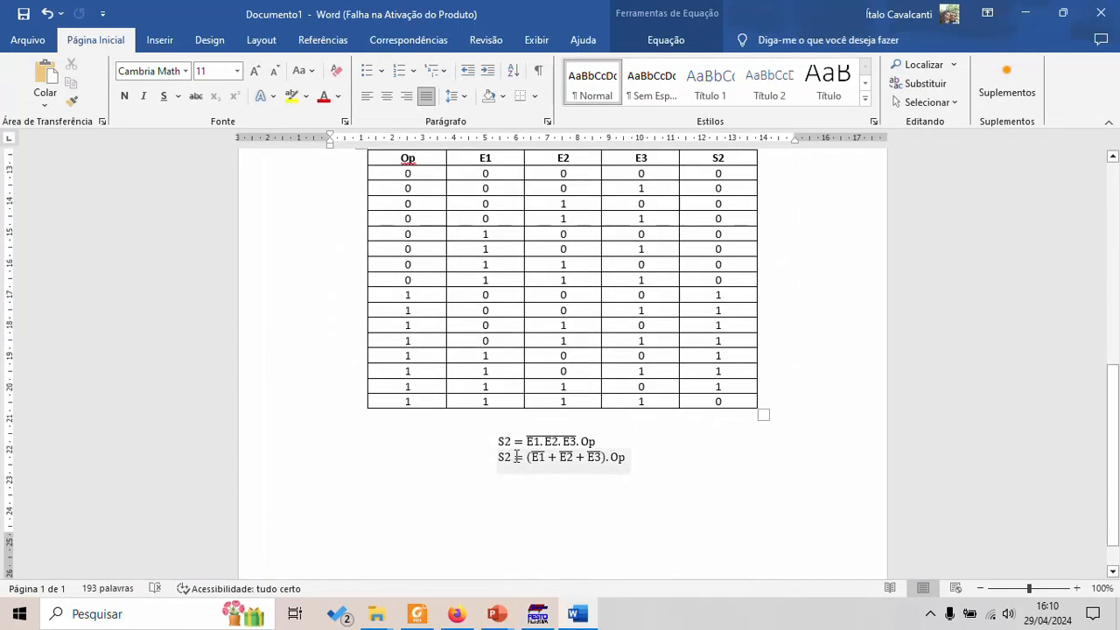
{"action": "left_click_drag", "start_coordinate": [528, 457], "coordinate": [606, 457]}
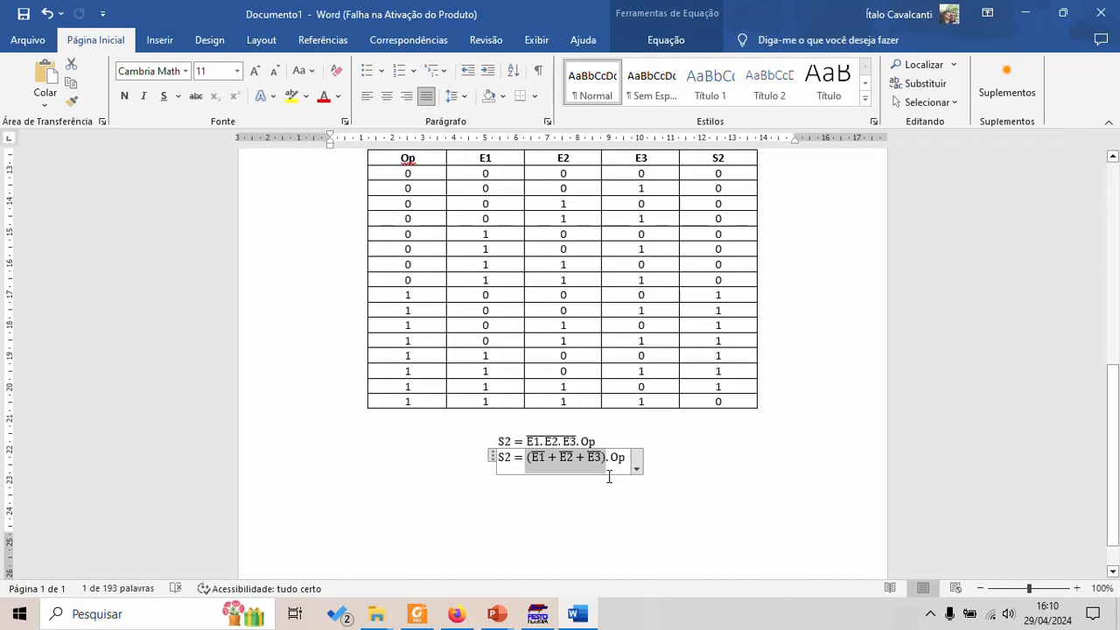
{"action": "key", "text": "alt+Tab"}
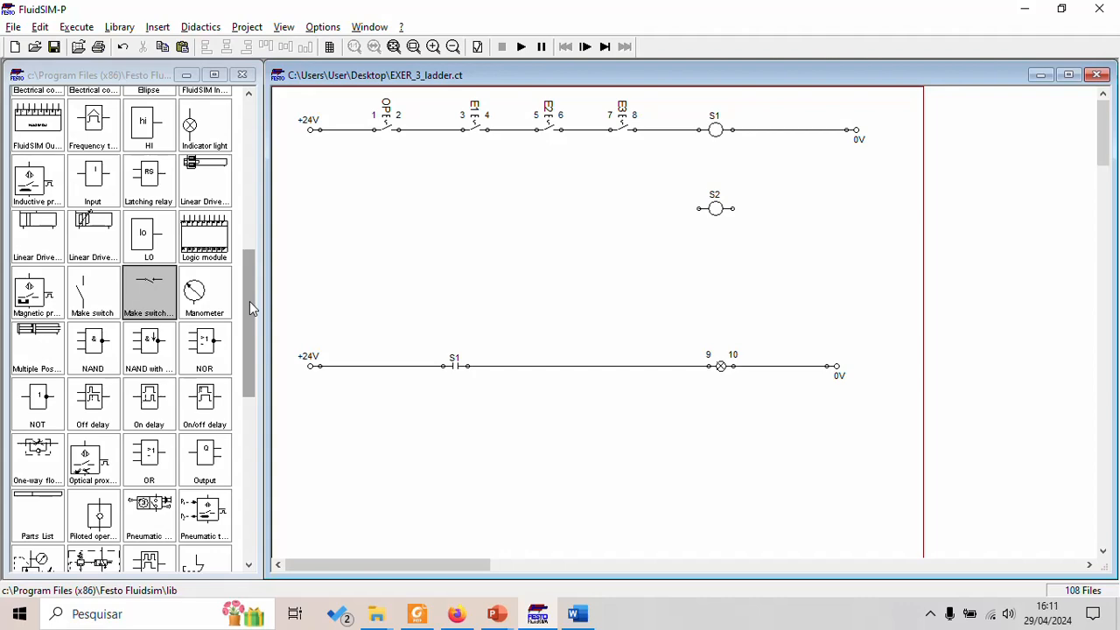
Step: Place a detent switch (break) between the S1 rung and the lower rung, below E1, and rotate it 270°
{"action": "left_click_drag", "start_coordinate": [249, 301], "coordinate": [251, 216]}
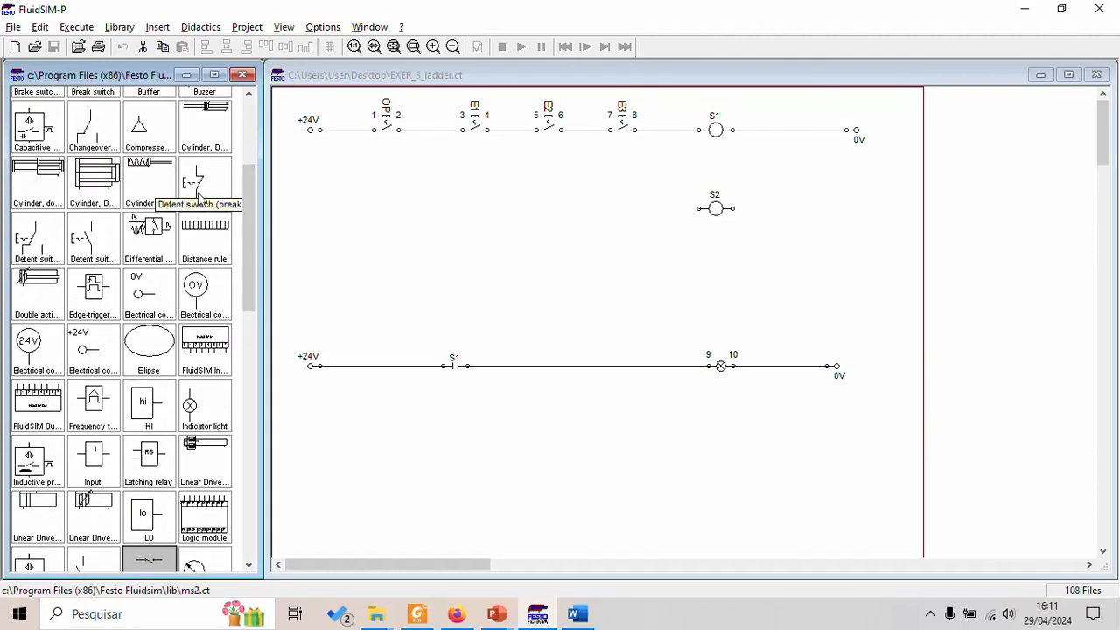
{"action": "left_click_drag", "start_coordinate": [194, 199], "coordinate": [477, 211]}
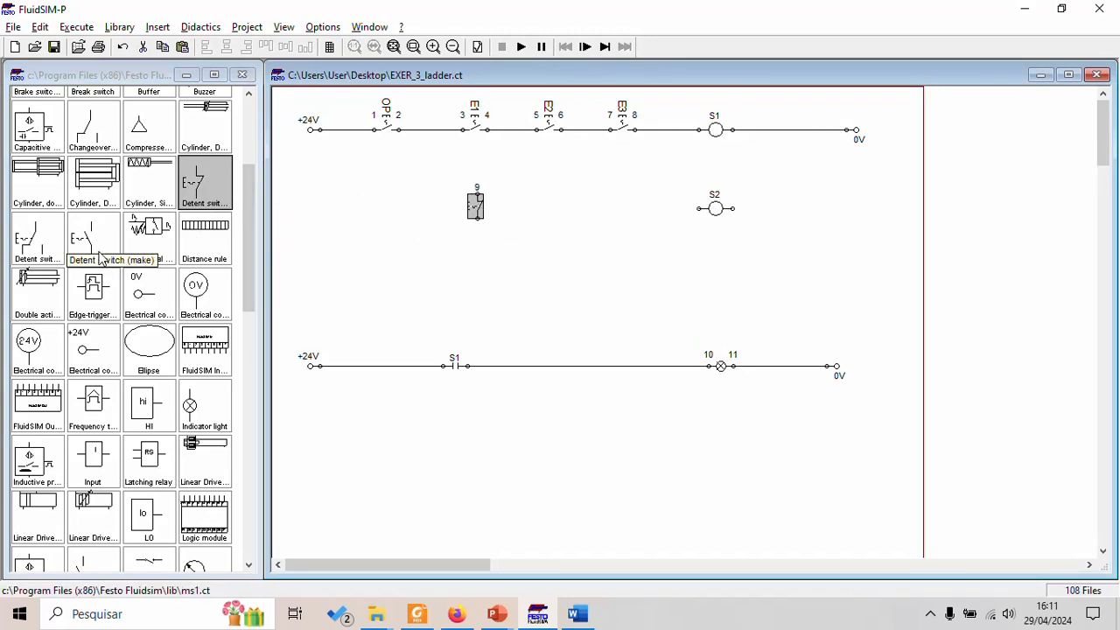
{"action": "right_click", "coordinate": [478, 213]}
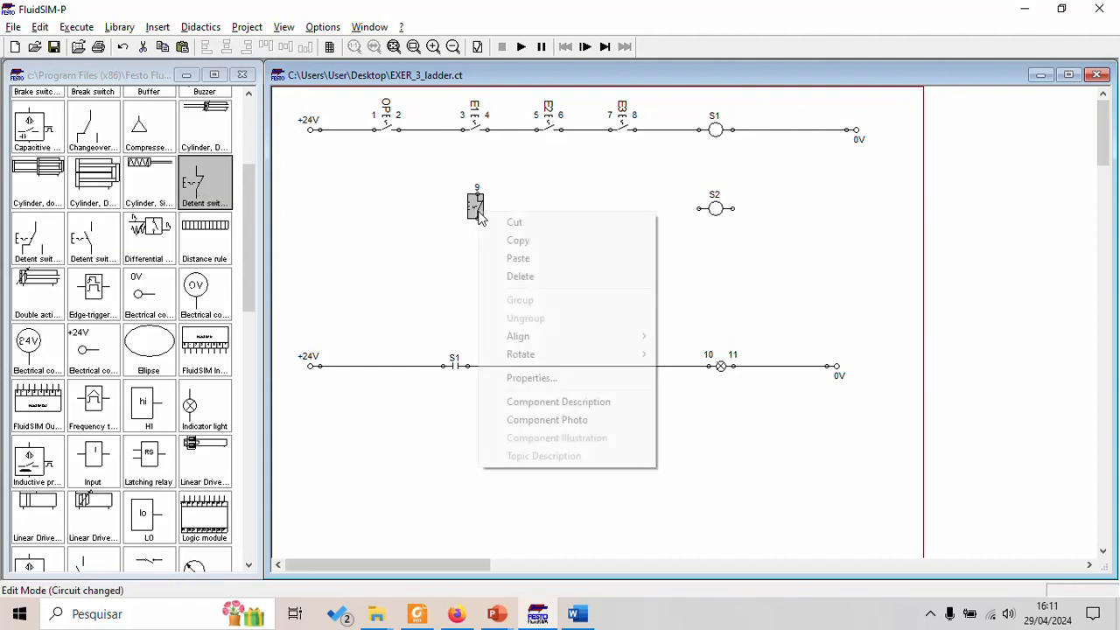
{"action": "mouse_move", "coordinate": [564, 363]}
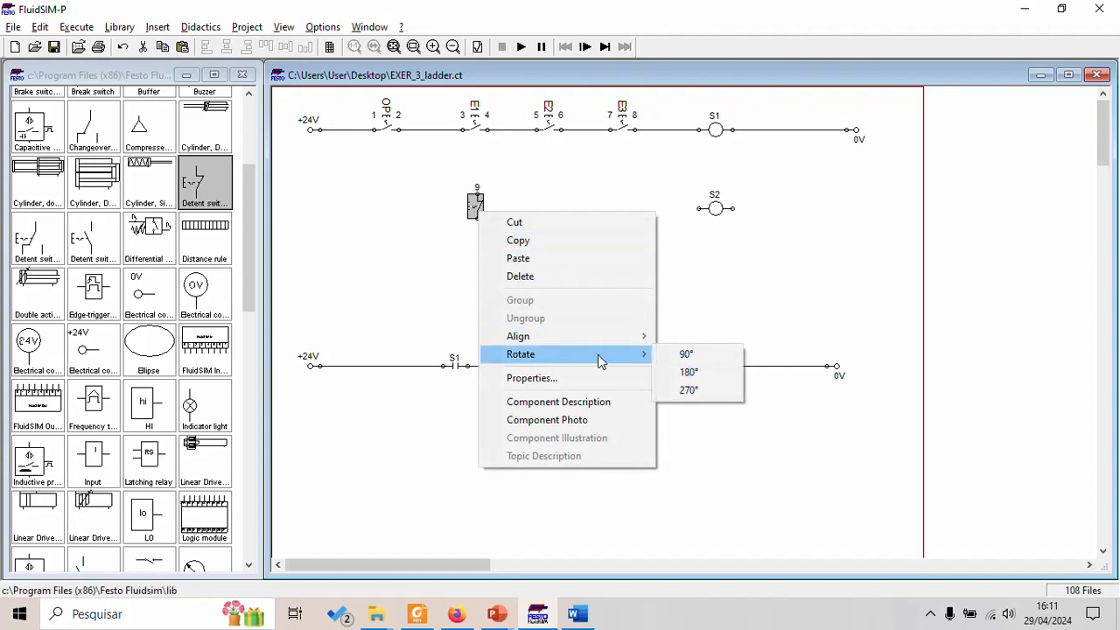
{"action": "left_click", "coordinate": [688, 390]}
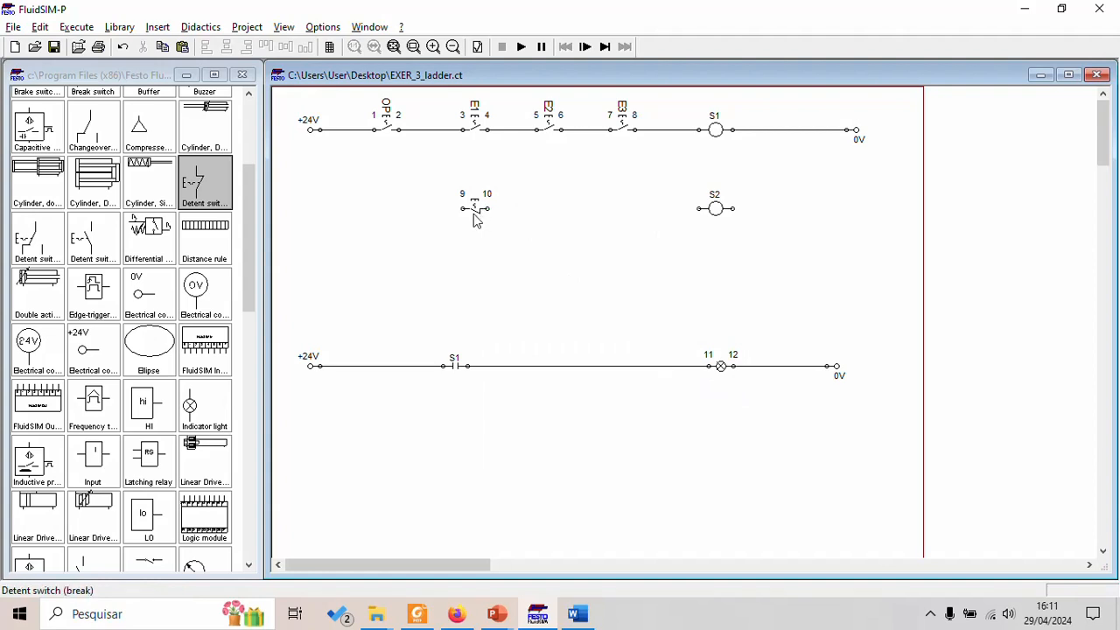
Step: Duplicate the detent break switch twice and place the two copies below the original
{"action": "left_click", "coordinate": [479, 214]}
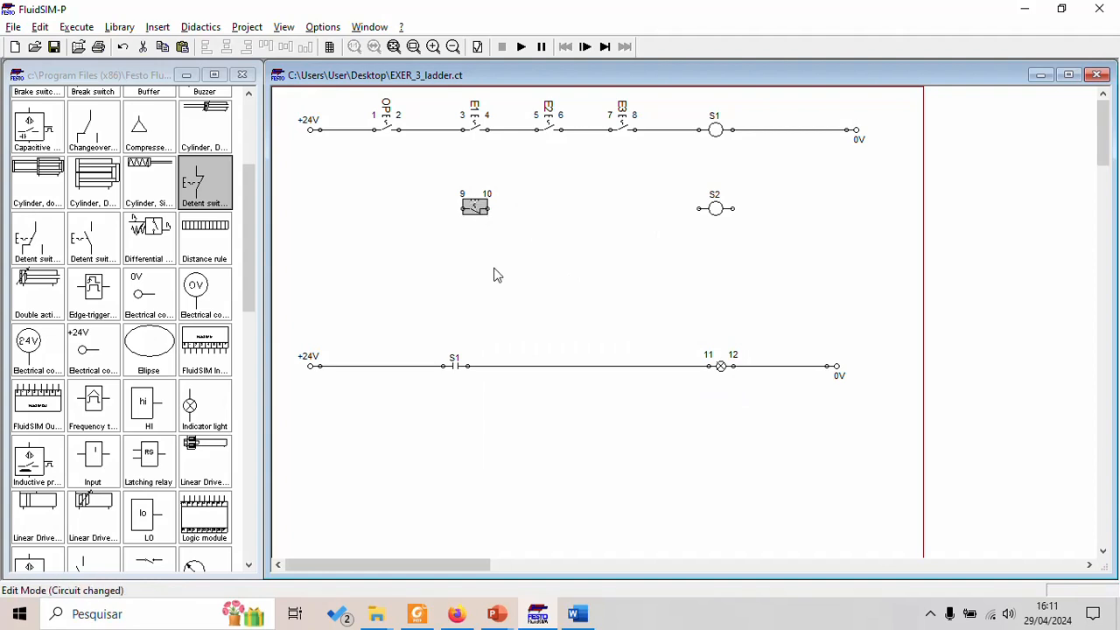
{"action": "key", "text": "ctrl+v"}
{"action": "left_click_drag", "start_coordinate": [712, 351], "coordinate": [492, 250]}
{"action": "key", "text": "ctrl+v"}
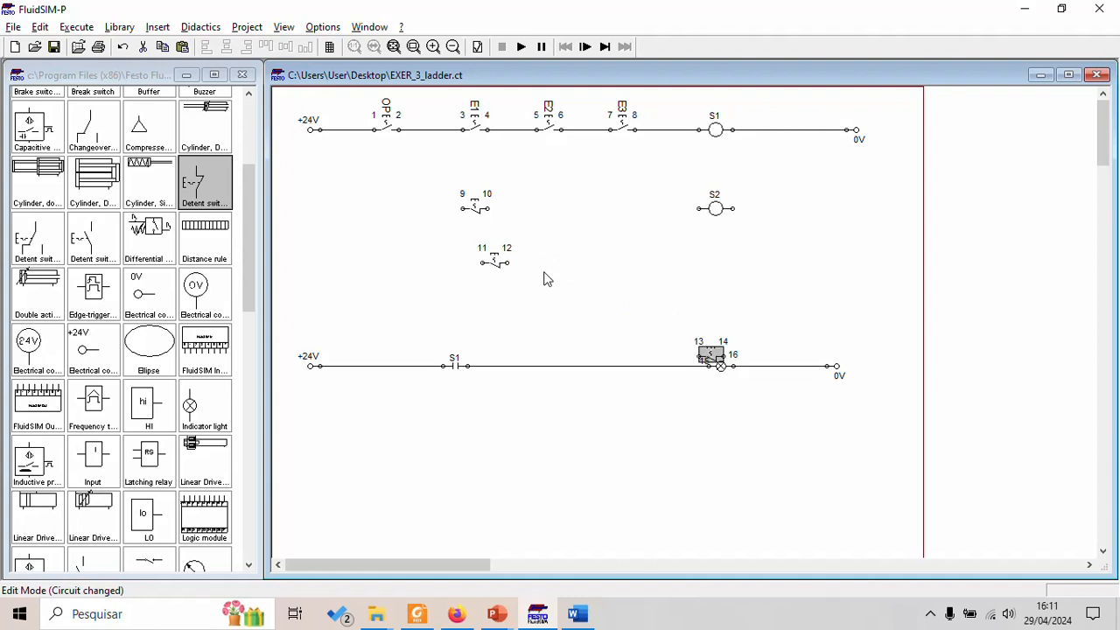
{"action": "left_click_drag", "start_coordinate": [710, 353], "coordinate": [543, 304]}
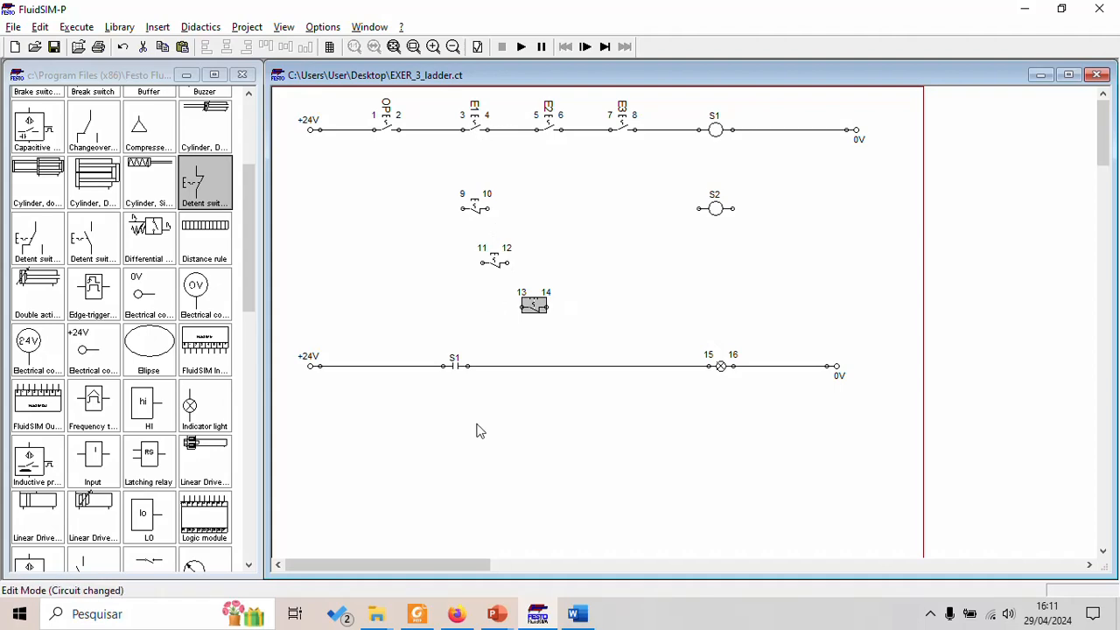
Step: Compare the S1 equation with the negated inputs of the S2 equation in the Word document
{"action": "left_click", "coordinate": [577, 613]}
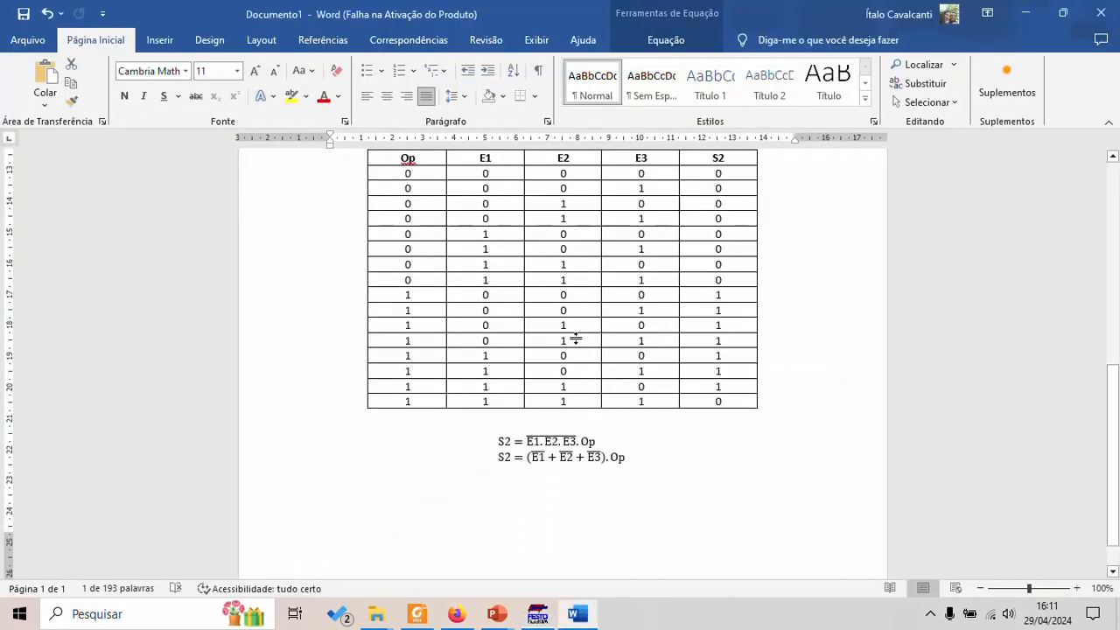
{"action": "scroll", "coordinate": [569, 350], "scroll_direction": "up", "scroll_amount": 6}
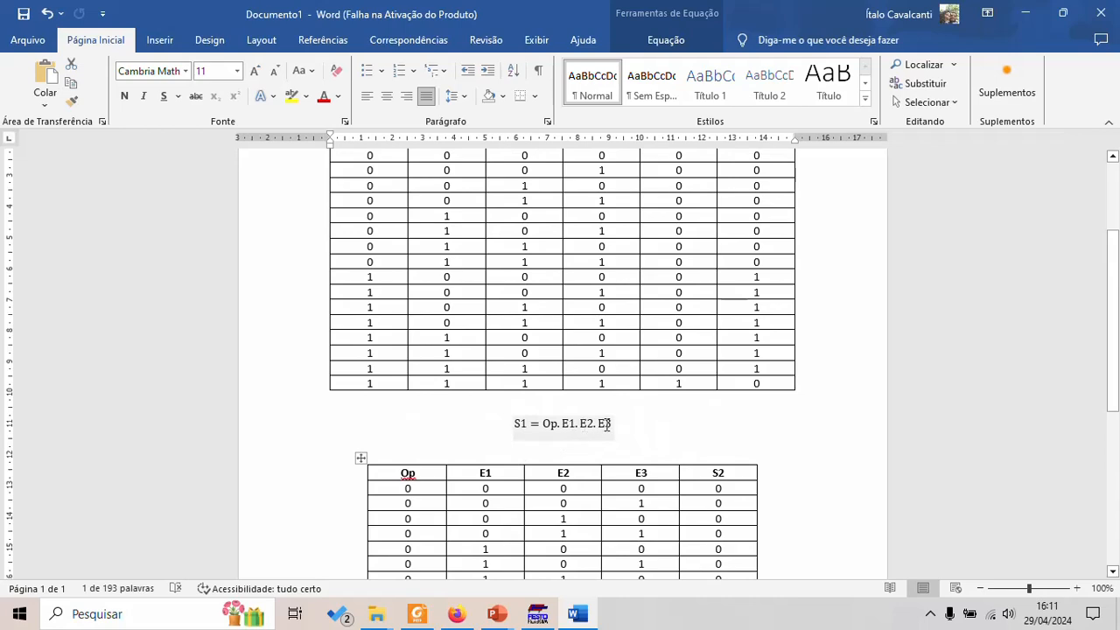
{"action": "scroll", "coordinate": [606, 424], "scroll_direction": "down", "scroll_amount": 6}
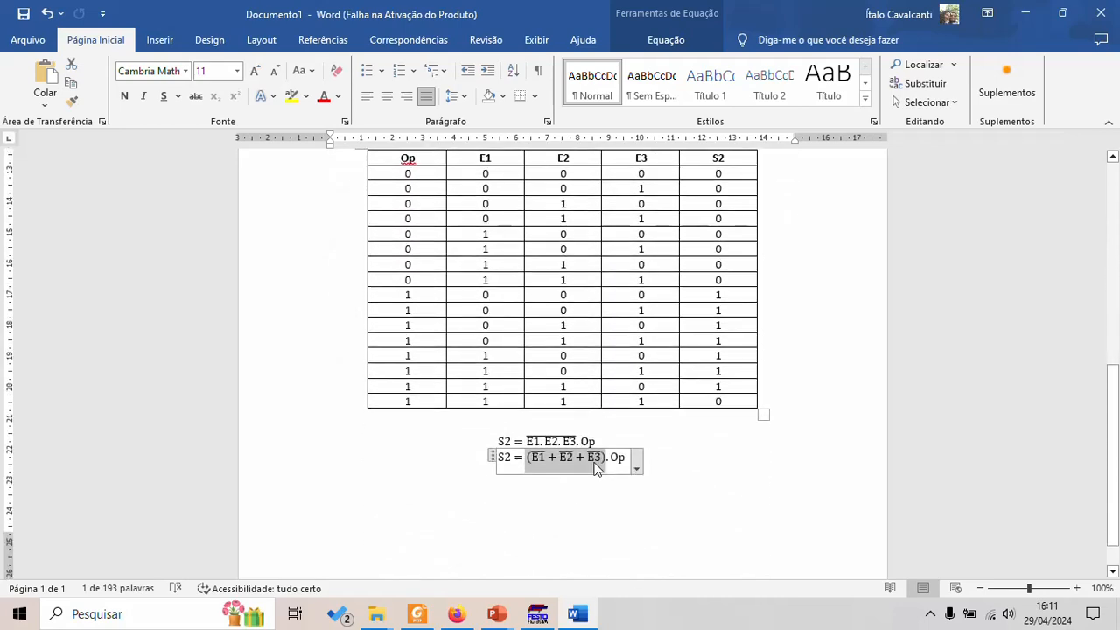
{"action": "left_click", "coordinate": [535, 460]}
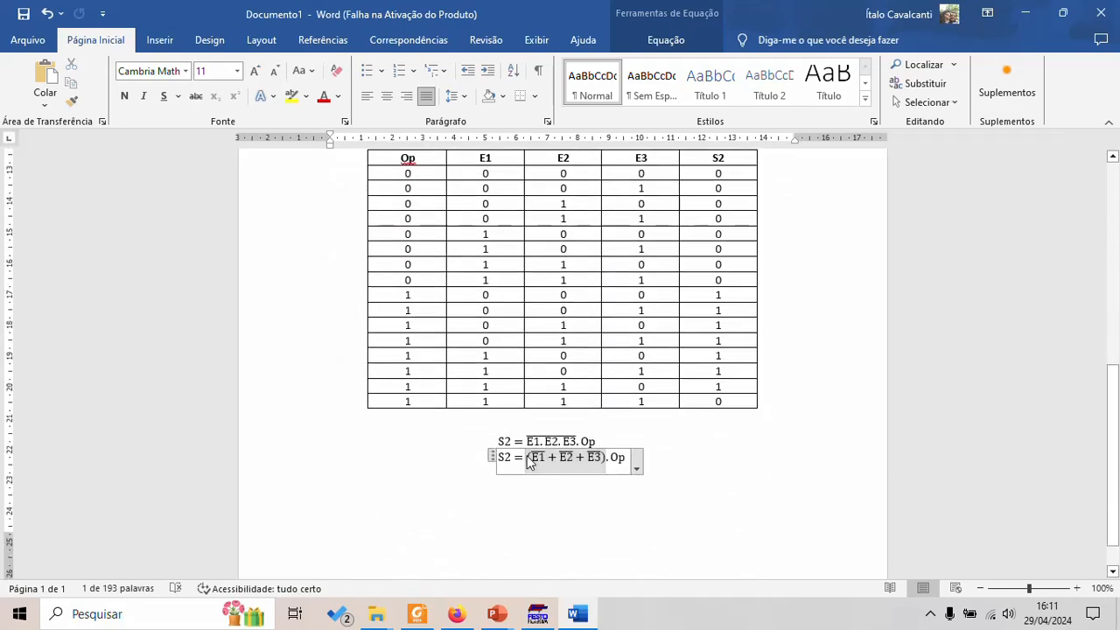
{"action": "key", "text": "alt+Tab"}
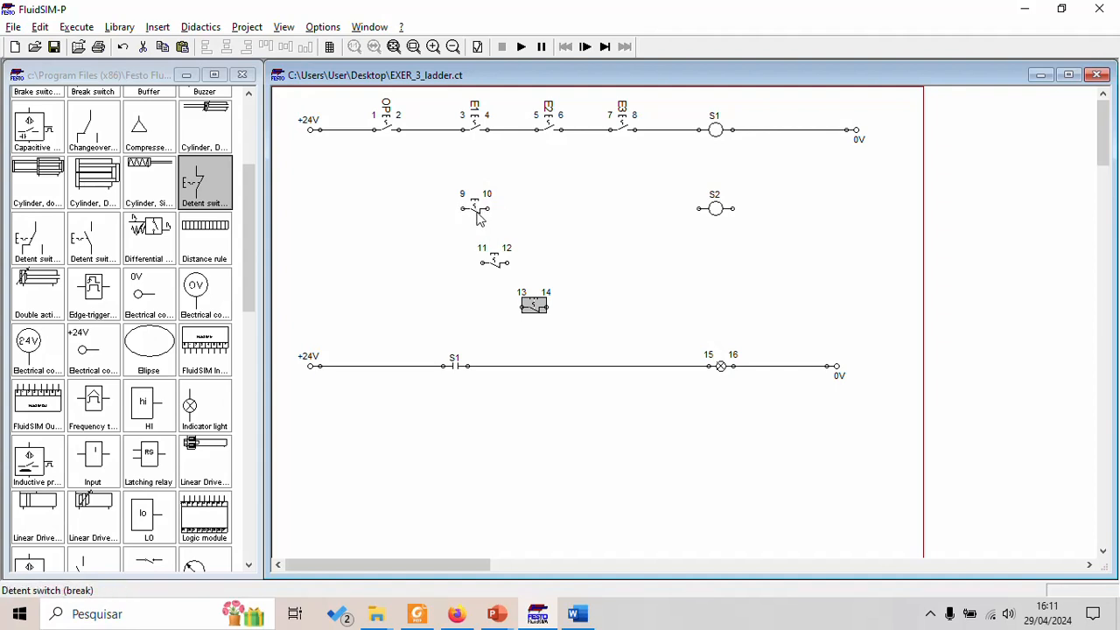
Step: Label the three detent break switches E1, E2 and E3 from the uppermost to the lowest
{"action": "left_click", "coordinate": [475, 208]}
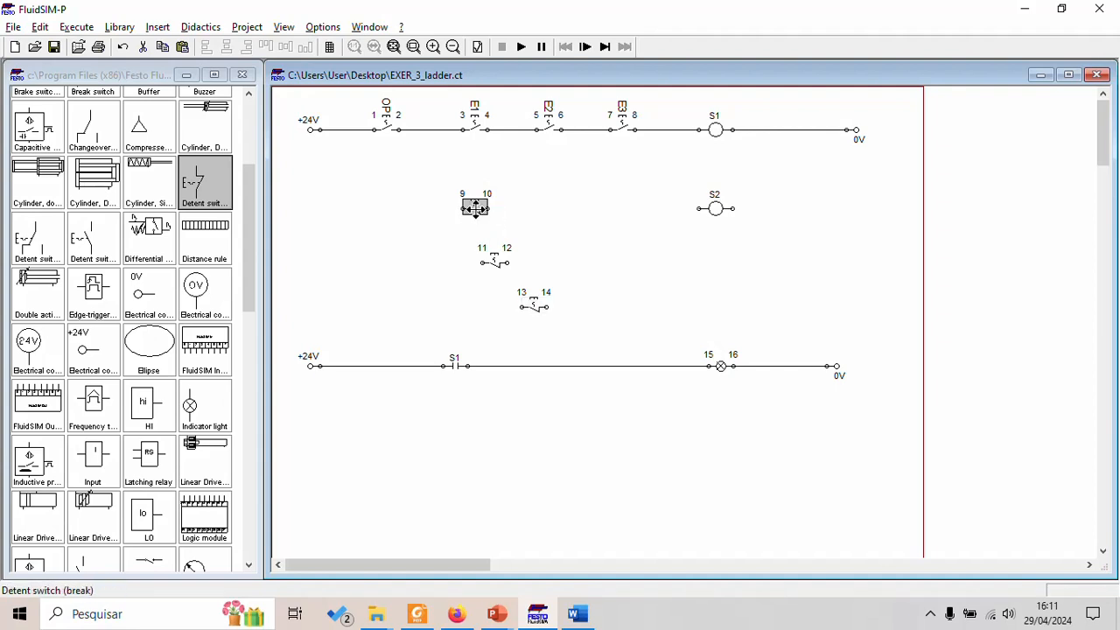
{"action": "double_click", "coordinate": [475, 208]}
{"action": "type", "text": "e1"}
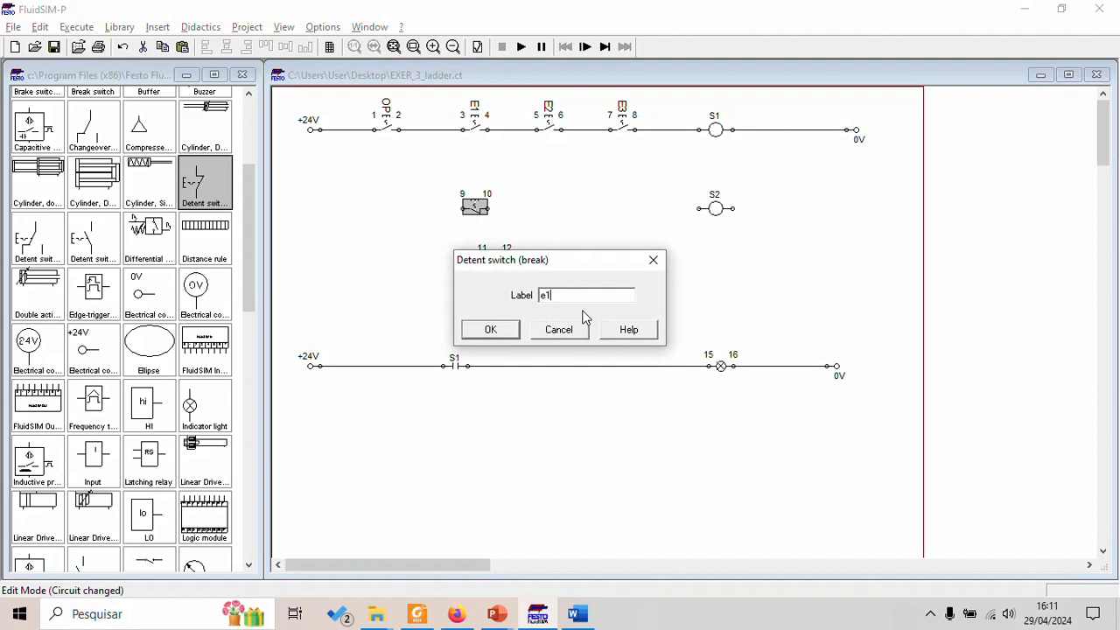
{"action": "left_click", "coordinate": [490, 329]}
{"action": "double_click", "coordinate": [494, 264]}
{"action": "type", "text": "e2"}
{"action": "left_click", "coordinate": [515, 330]}
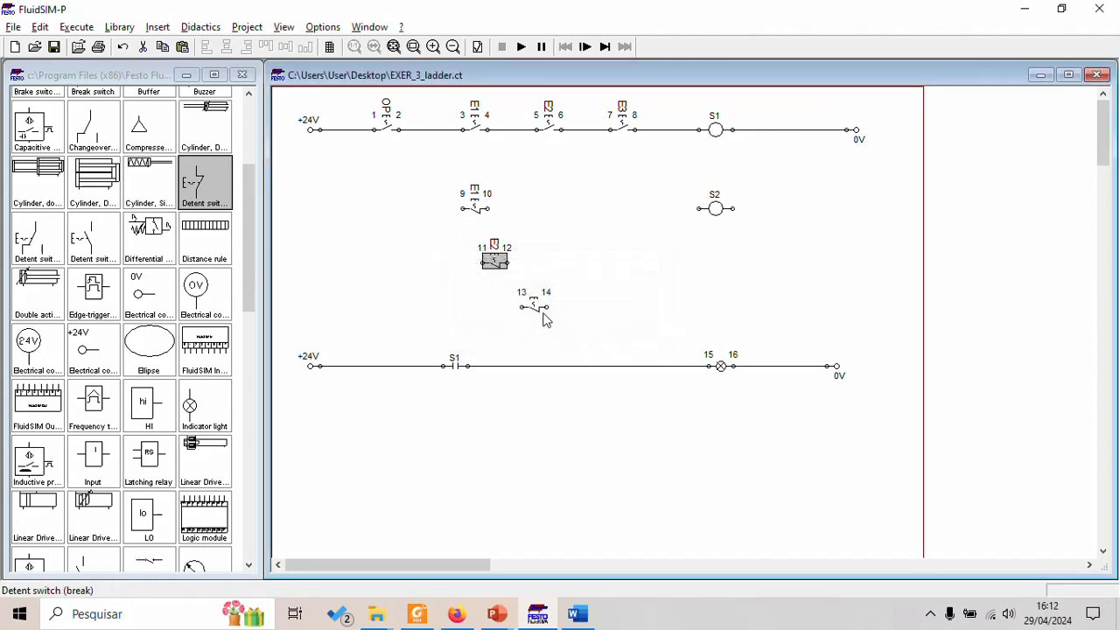
{"action": "double_click", "coordinate": [532, 306]}
{"action": "type", "text": "e"}
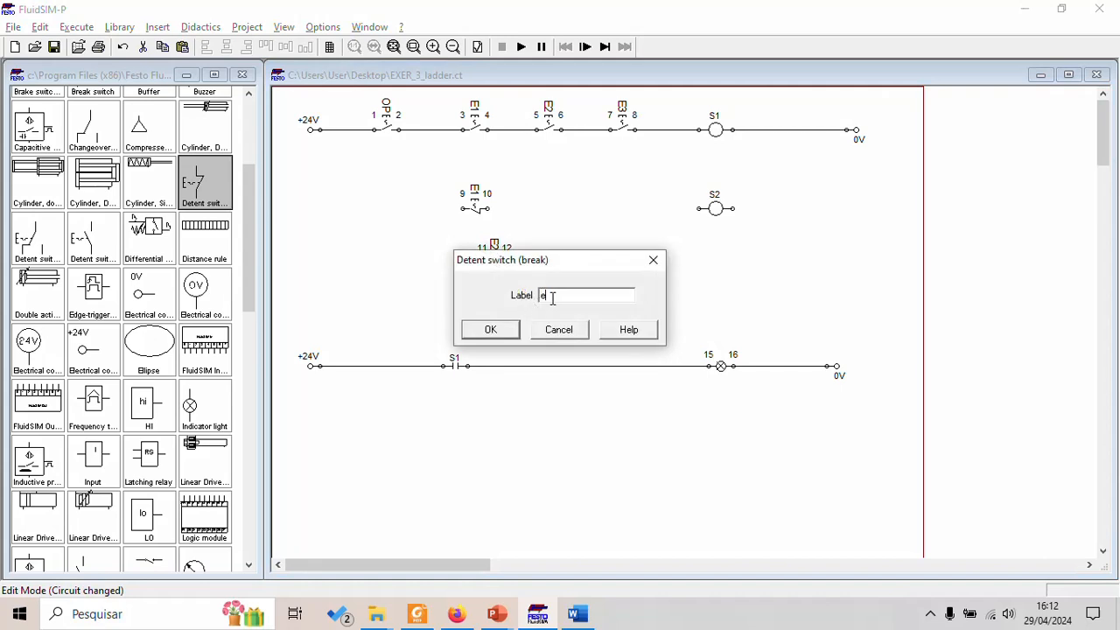
{"action": "type", "text": "3"}
{"action": "left_click", "coordinate": [508, 330]}
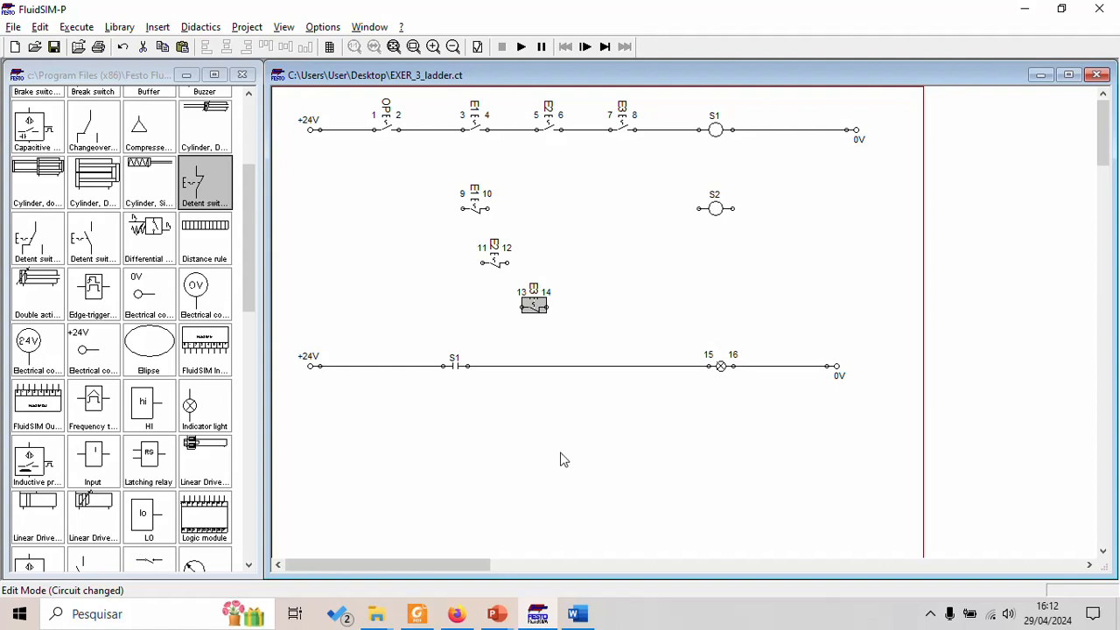
Step: Recheck the S2 term in Word, and in FluidSIM align break switches E1, E2 and E3 in one vertical column
{"action": "key", "text": "alt+Tab"}
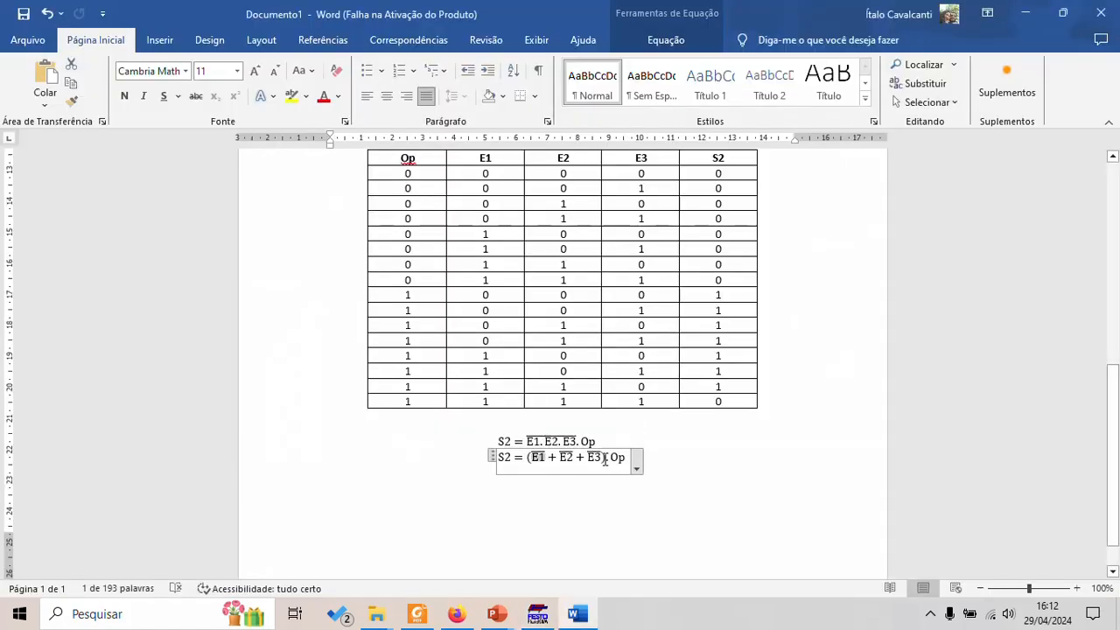
{"action": "left_click_drag", "start_coordinate": [602, 460], "coordinate": [530, 460]}
{"action": "key", "text": "alt+Tab"}
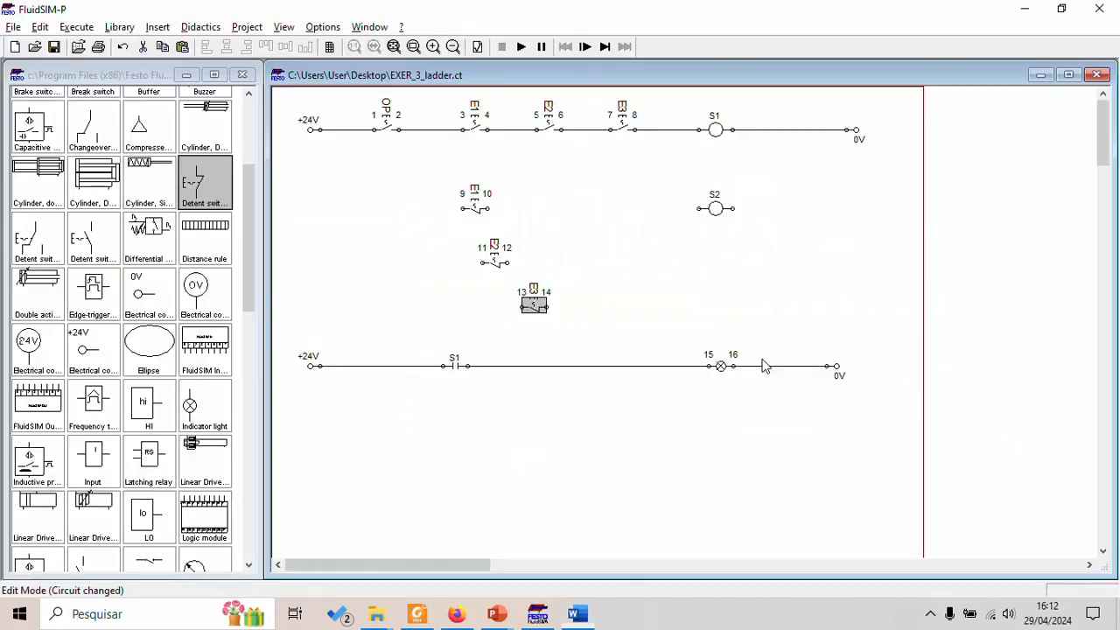
{"action": "left_click_drag", "start_coordinate": [479, 215], "coordinate": [551, 203]}
{"action": "left_click_drag", "start_coordinate": [494, 256], "coordinate": [549, 249]}
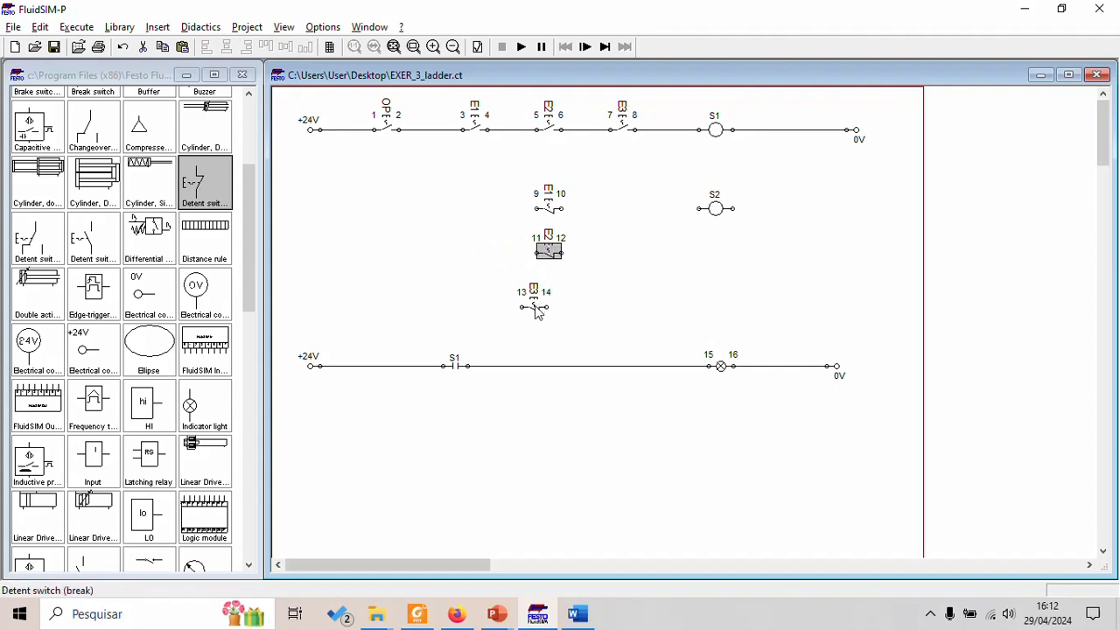
{"action": "left_click_drag", "start_coordinate": [534, 306], "coordinate": [548, 304]}
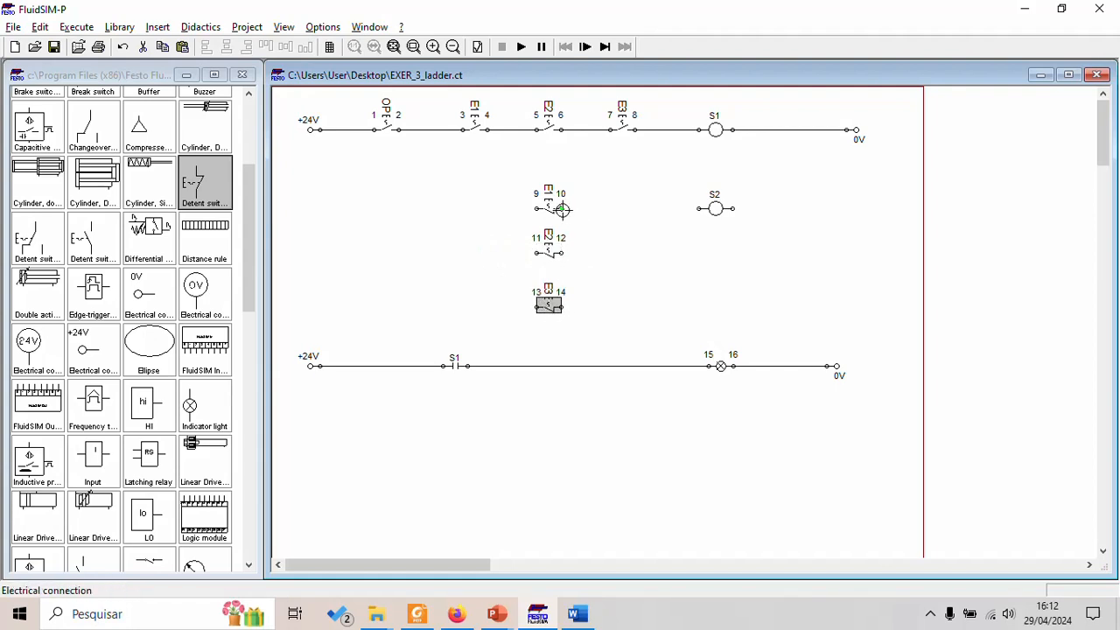
Step: Wire the output sides of break switches E1, E2 and E3 in parallel to coil S2, and connect S2 to the 0V line
{"action": "left_click_drag", "start_coordinate": [561, 209], "coordinate": [699, 208]}
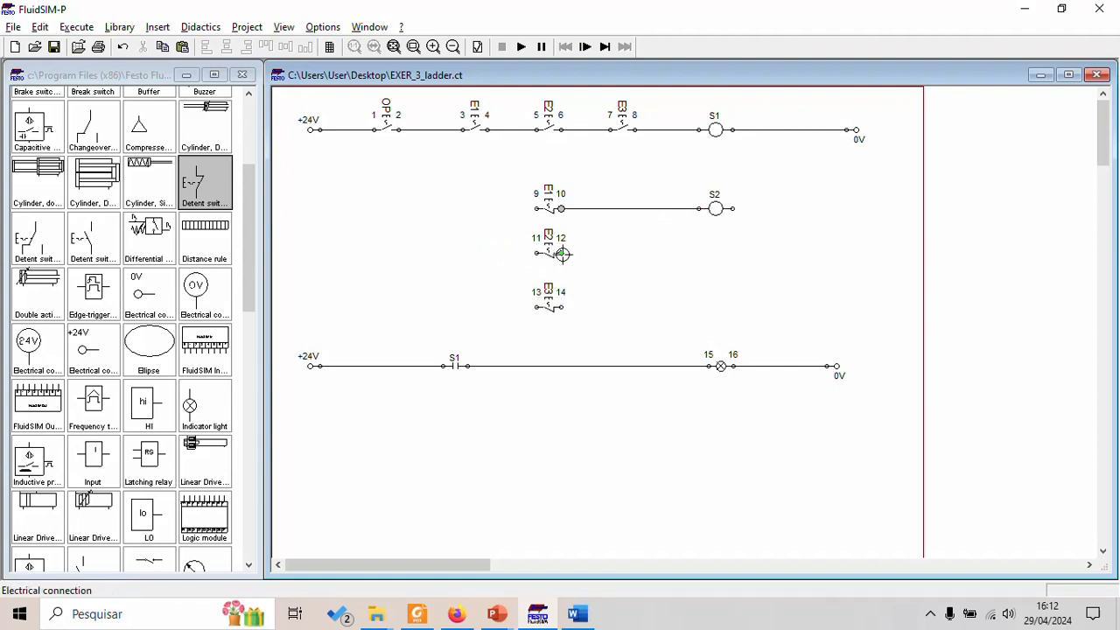
{"action": "left_click_drag", "start_coordinate": [620, 209], "coordinate": [563, 253]}
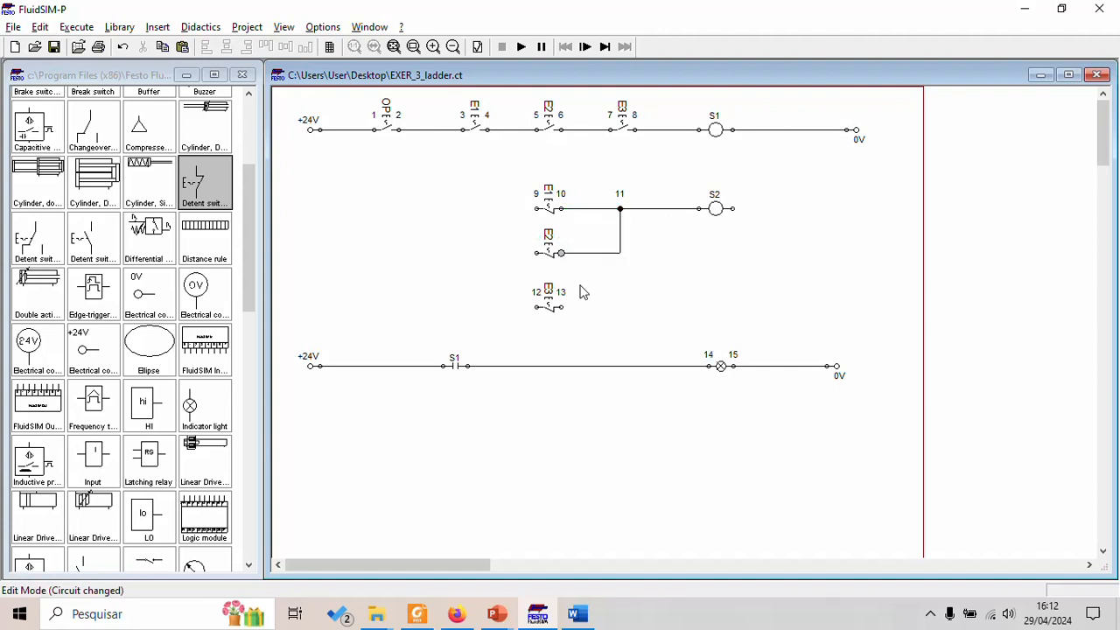
{"action": "left_click_drag", "start_coordinate": [563, 306], "coordinate": [620, 253]}
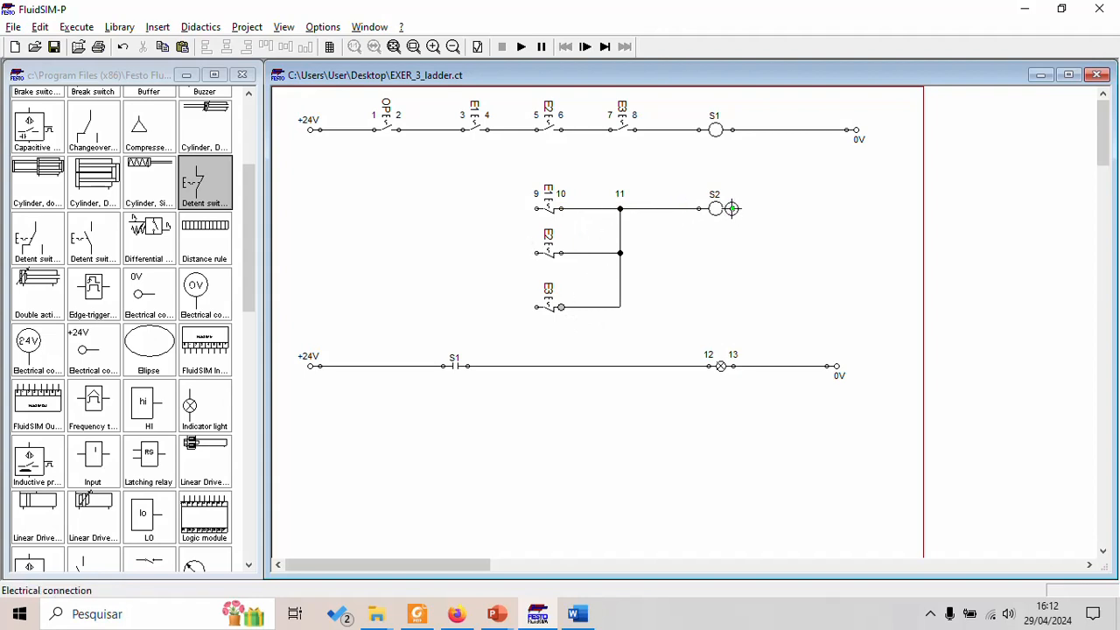
{"action": "left_click_drag", "start_coordinate": [796, 130], "coordinate": [796, 130]}
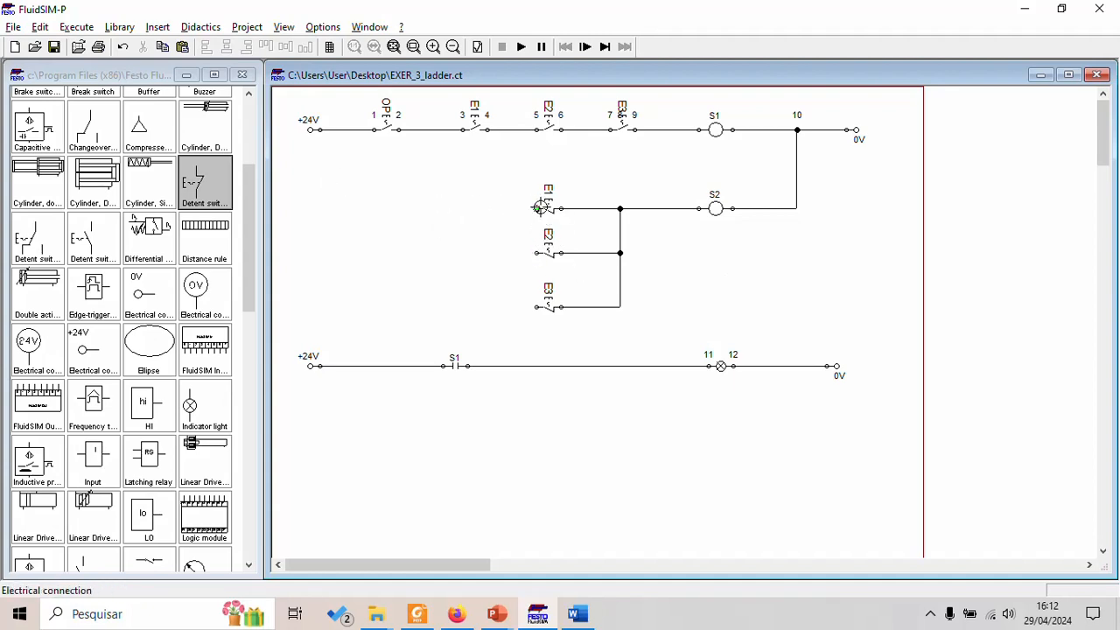
Step: Wire the input sides of break switches E1, E2 and E3 to the +24V line ahead of OP and start the simulation
{"action": "left_click_drag", "start_coordinate": [538, 208], "coordinate": [349, 129]}
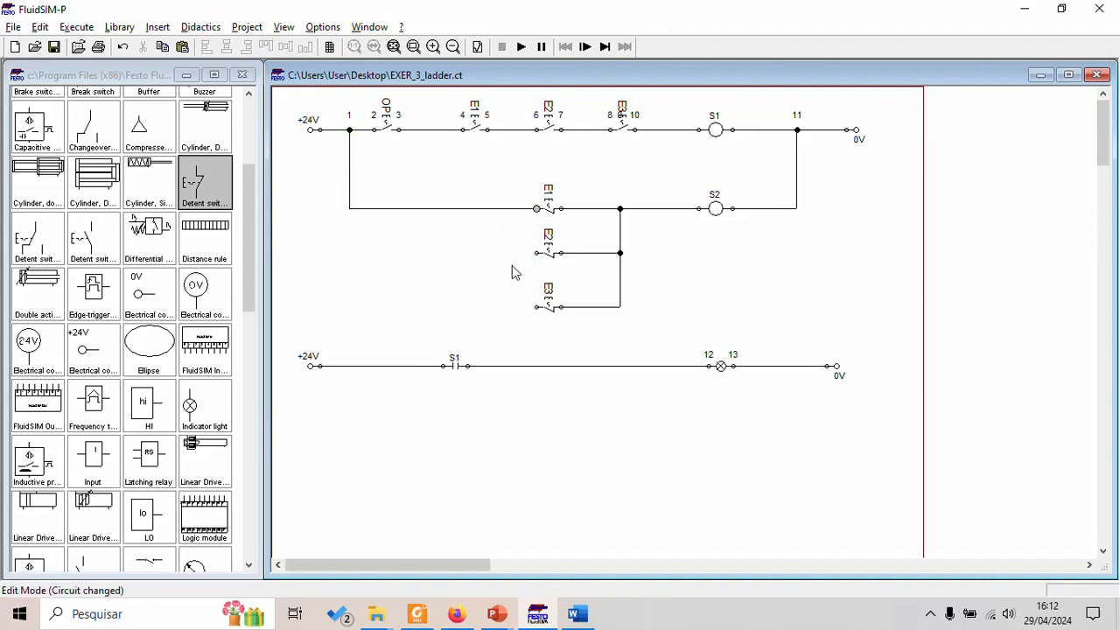
{"action": "left_click_drag", "start_coordinate": [542, 254], "coordinate": [349, 210]}
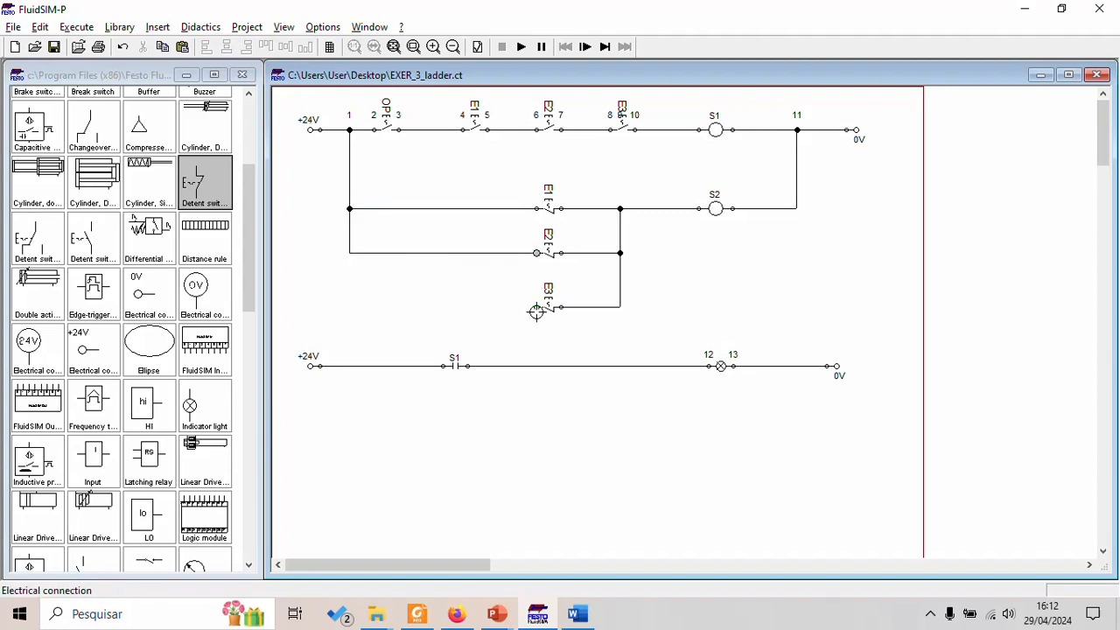
{"action": "left_click_drag", "start_coordinate": [536, 312], "coordinate": [350, 253]}
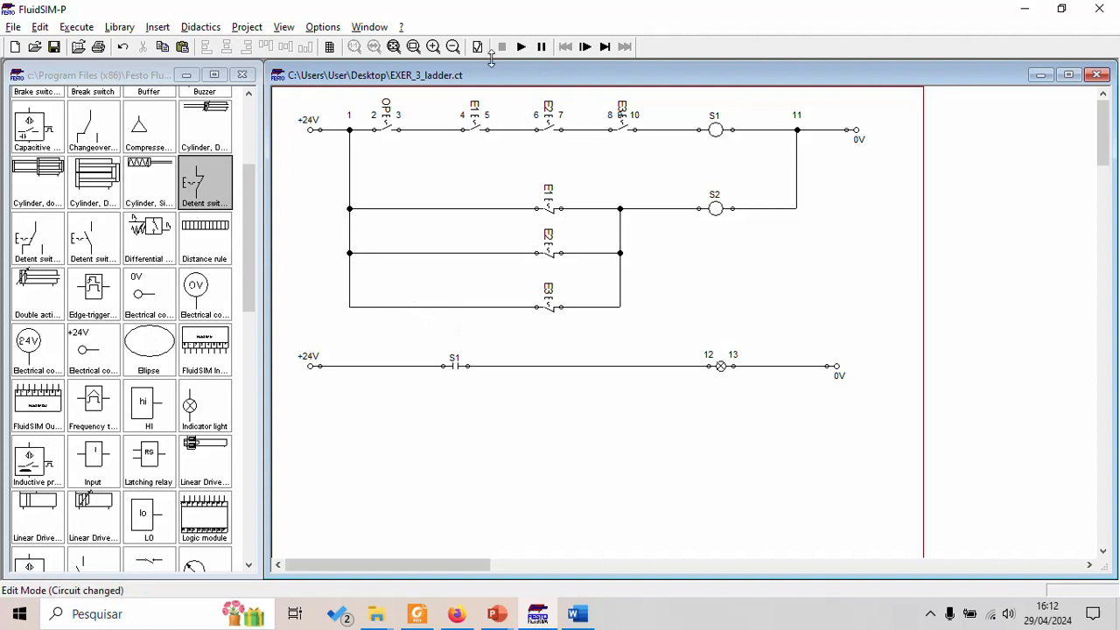
{"action": "left_click", "coordinate": [521, 48]}
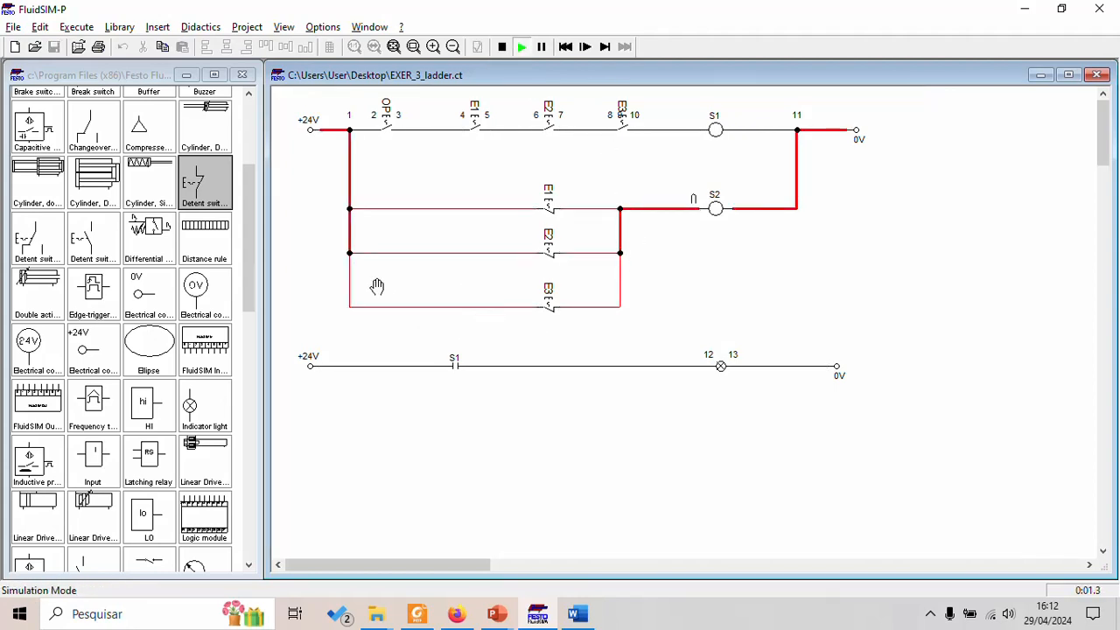
Step: Test the S2 branch by actuating break switches E1, E2 and E3, release all three, and stop the simulation
{"action": "left_click", "coordinate": [549, 196]}
{"action": "left_click", "coordinate": [550, 238]}
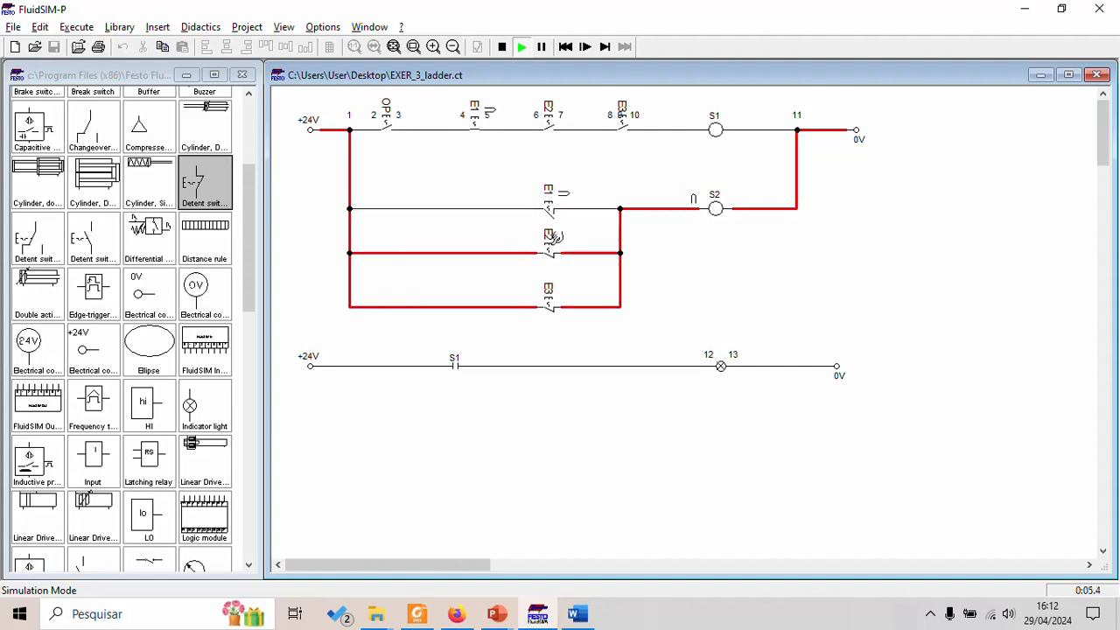
{"action": "left_click", "coordinate": [551, 293]}
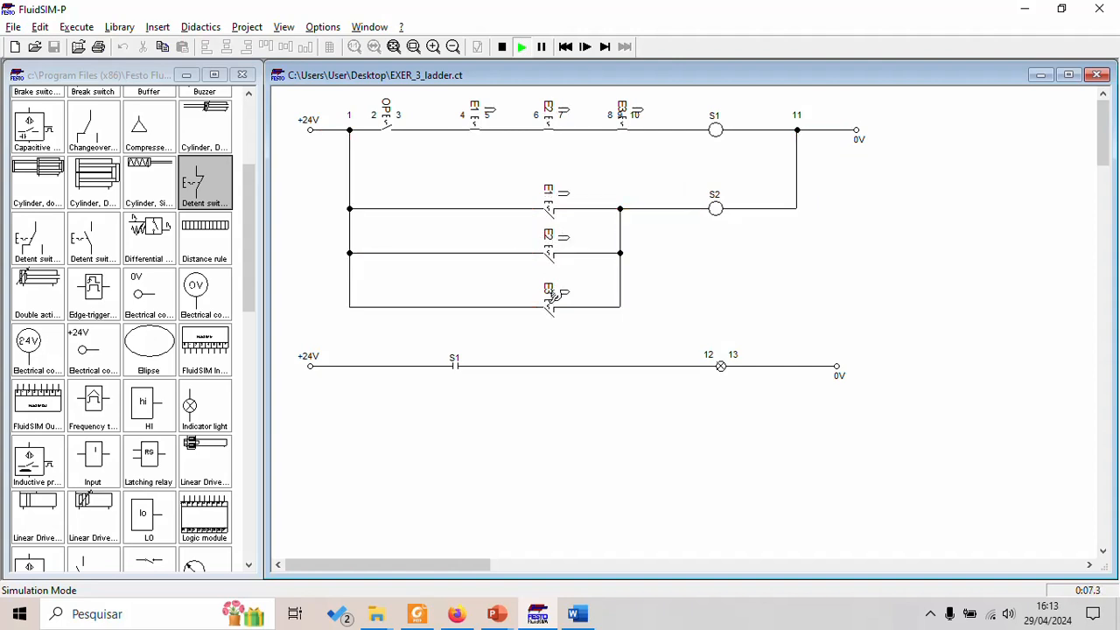
{"action": "left_click", "coordinate": [552, 290]}
{"action": "left_click", "coordinate": [552, 250]}
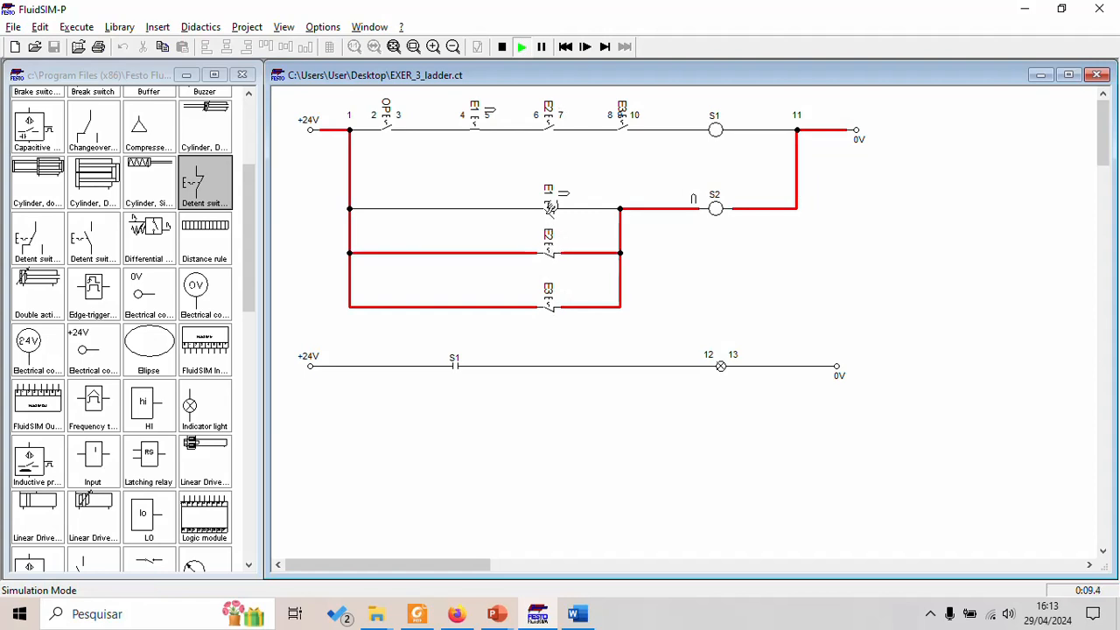
{"action": "left_click", "coordinate": [551, 204]}
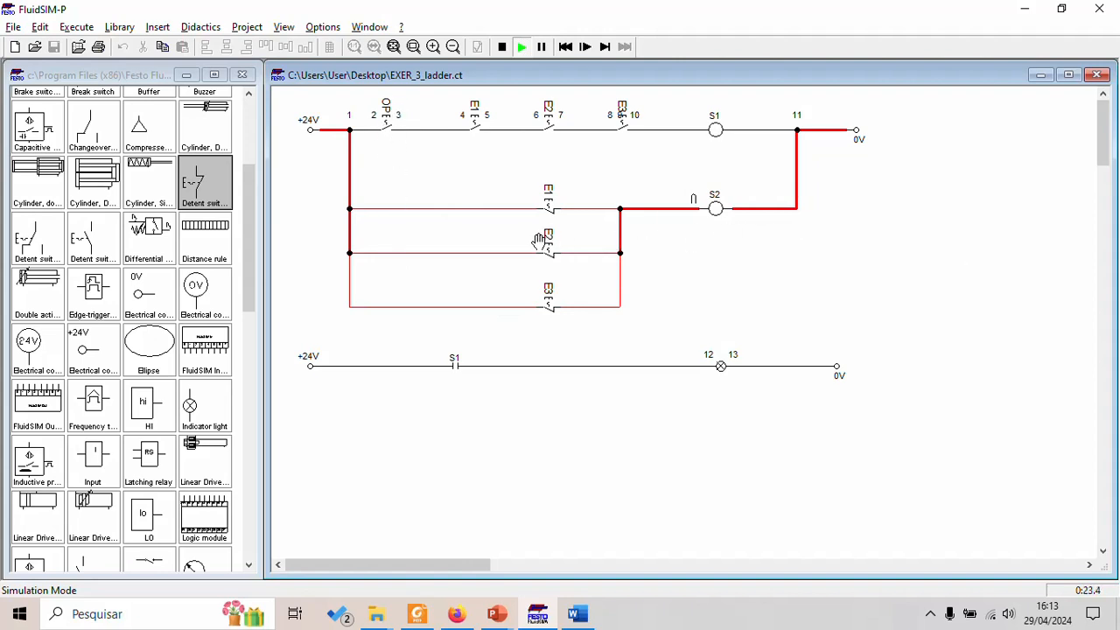
{"action": "left_click", "coordinate": [501, 47]}
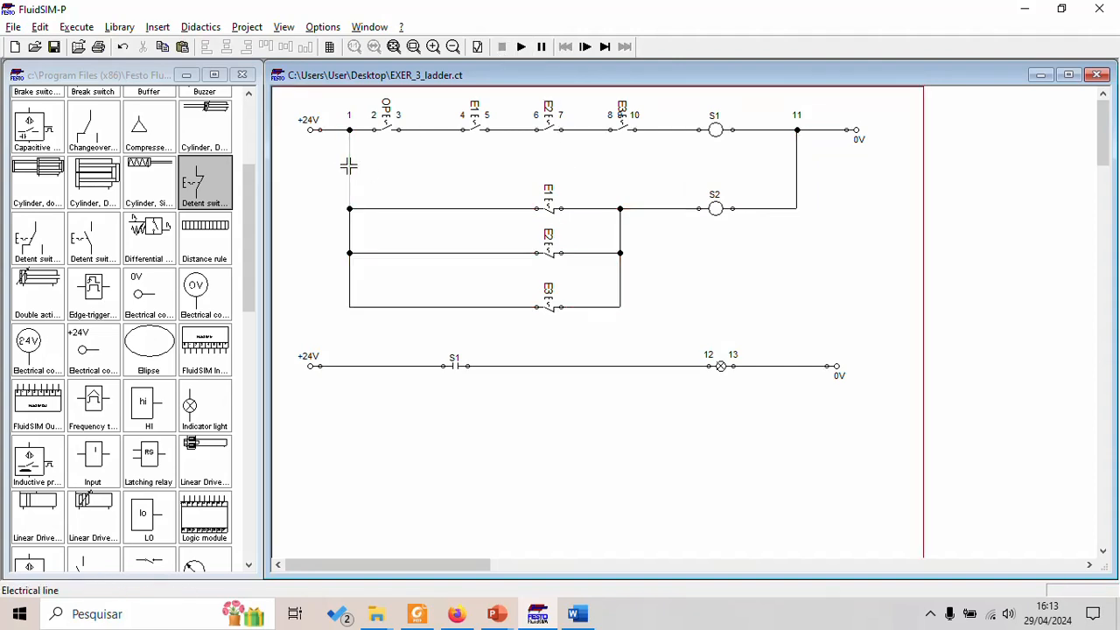
Step: Delete the wires joining the input sides of break switches E1, E2 and E3 to the +24V line ahead of OP
{"action": "left_click", "coordinate": [349, 166]}
{"action": "key", "text": "Delete"}
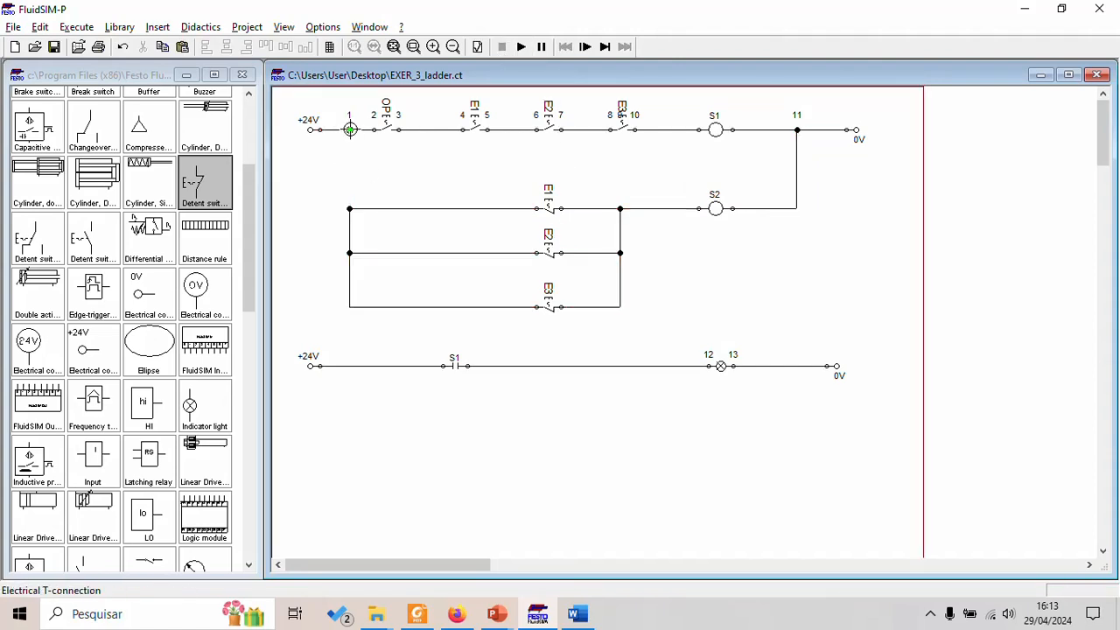
{"action": "left_click_drag", "start_coordinate": [347, 127], "coordinate": [349, 209]}
{"action": "left_click", "coordinate": [351, 253]}
{"action": "key", "text": "Delete"}
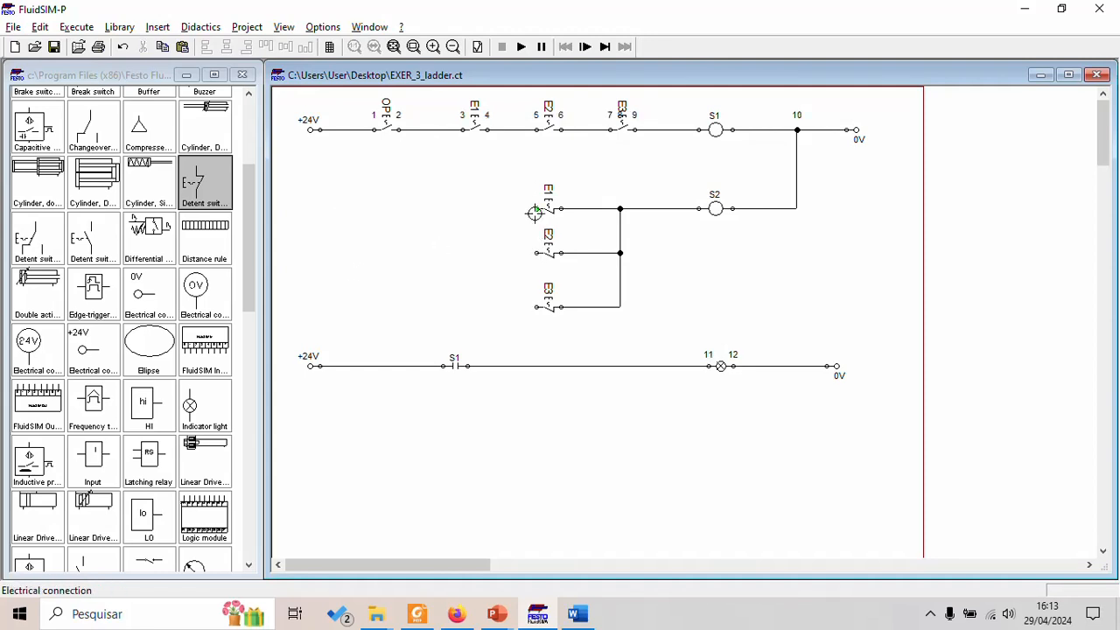
Step: Wire the input sides of break switches E1, E2 and E3 to the line just after OP, rechecking the S2 expression in Word
{"action": "left_click_drag", "start_coordinate": [423, 130], "coordinate": [429, 130]}
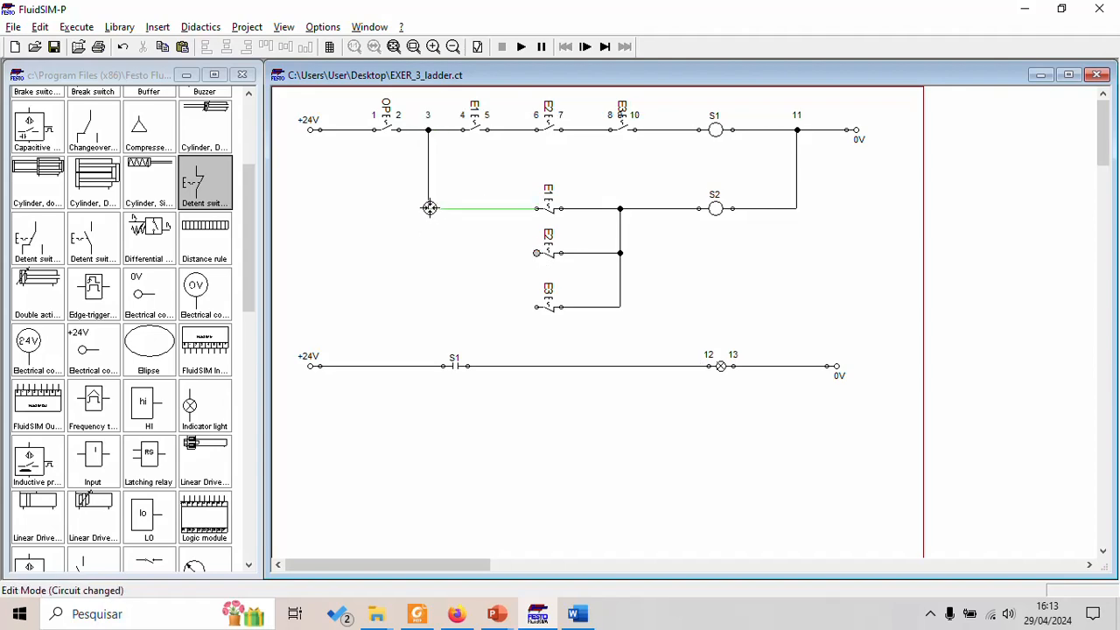
{"action": "key", "text": "alt+Tab"}
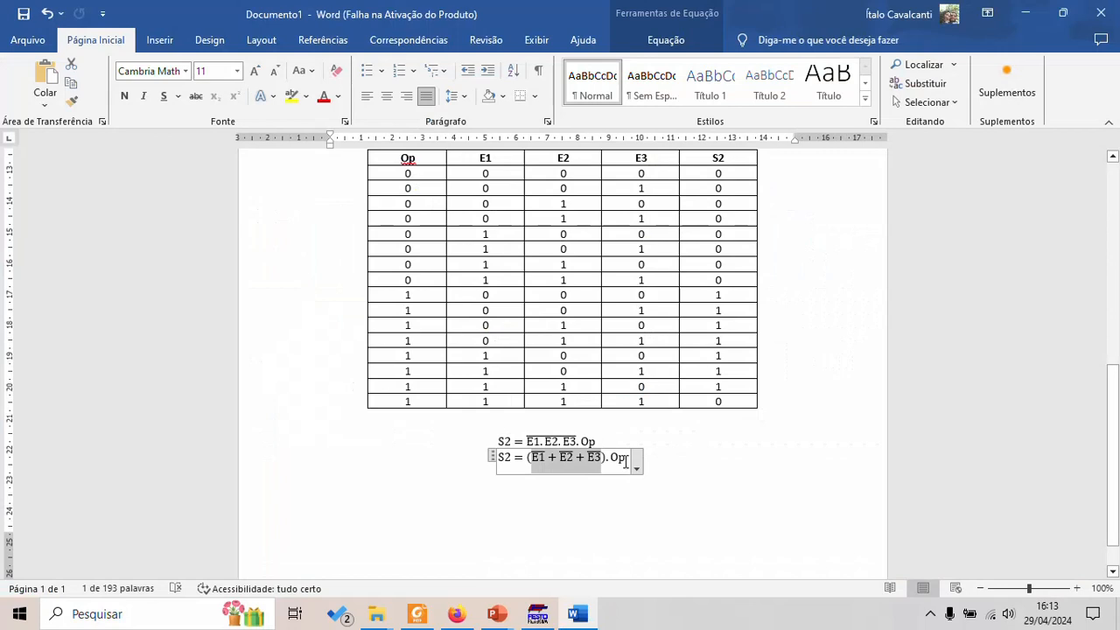
{"action": "left_click_drag", "start_coordinate": [626, 460], "coordinate": [604, 461]}
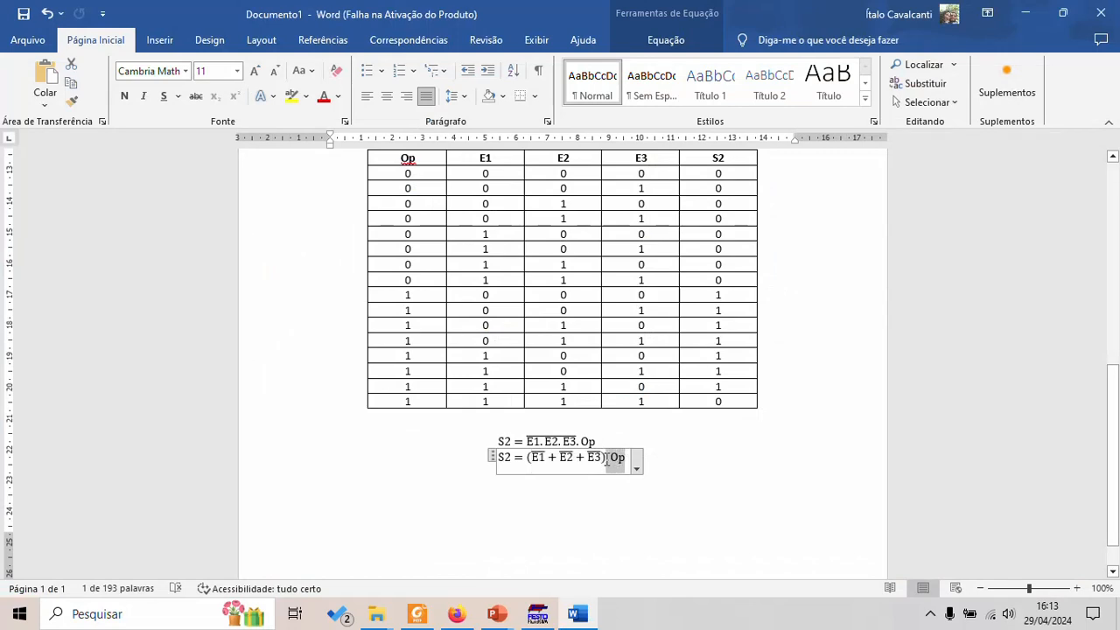
{"action": "left_click", "coordinate": [606, 459]}
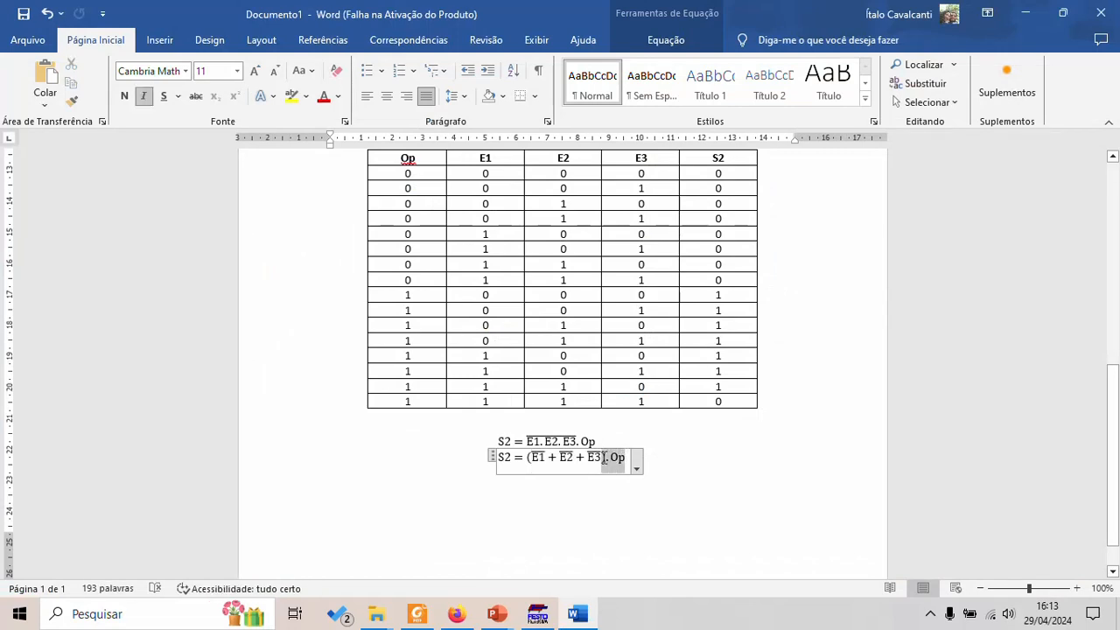
{"action": "left_click_drag", "start_coordinate": [606, 459], "coordinate": [532, 460]}
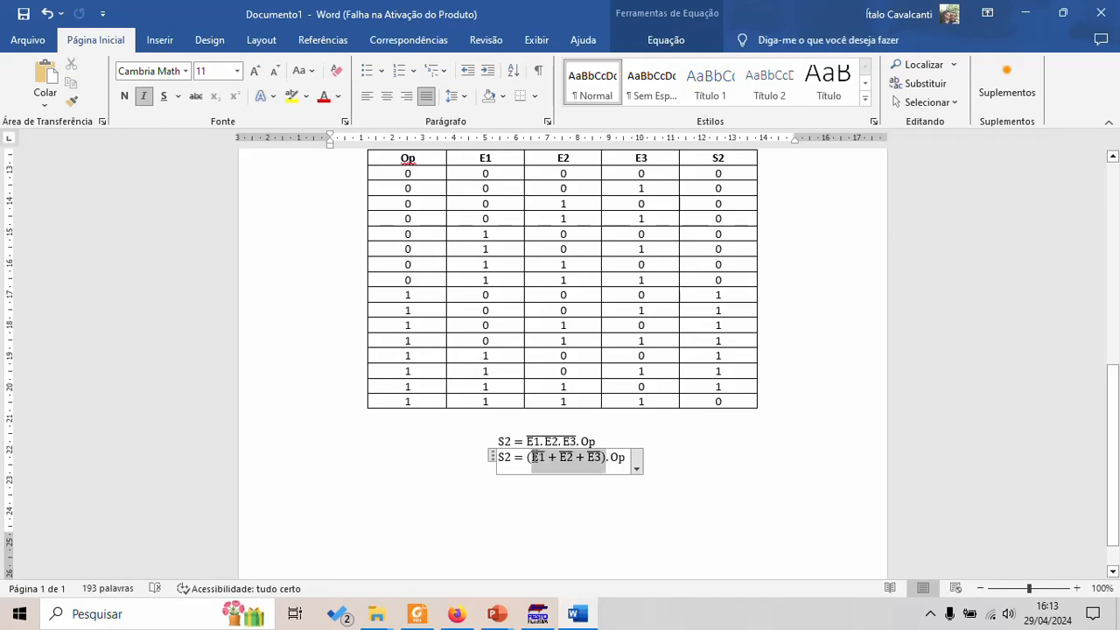
{"action": "key", "text": "alt+Tab"}
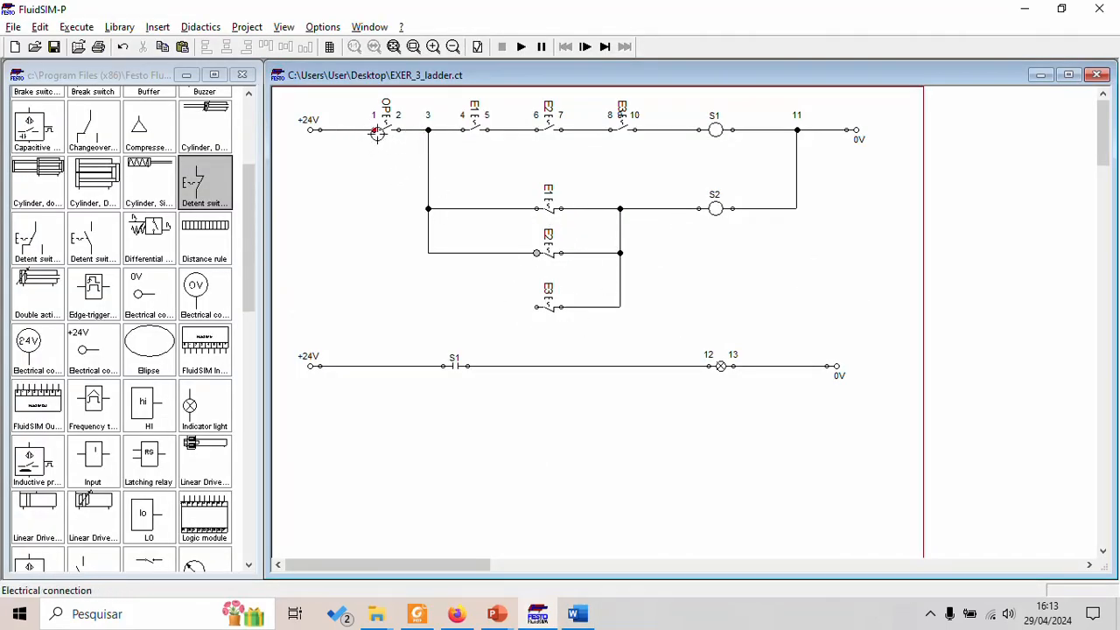
{"action": "left_click_drag", "start_coordinate": [536, 307], "coordinate": [427, 255]}
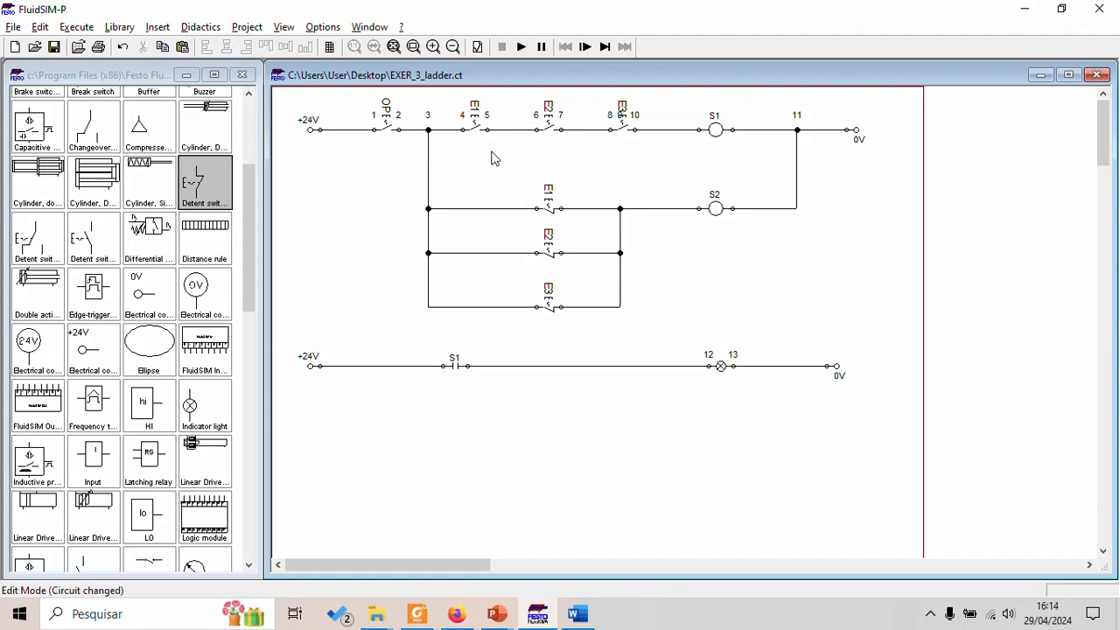
Step: Simulate the circuit with E1, E2, E3 and OP actuated, release E3 and OP in turn, and stop the simulation
{"action": "left_click", "coordinate": [522, 47]}
{"action": "left_click", "coordinate": [628, 111]}
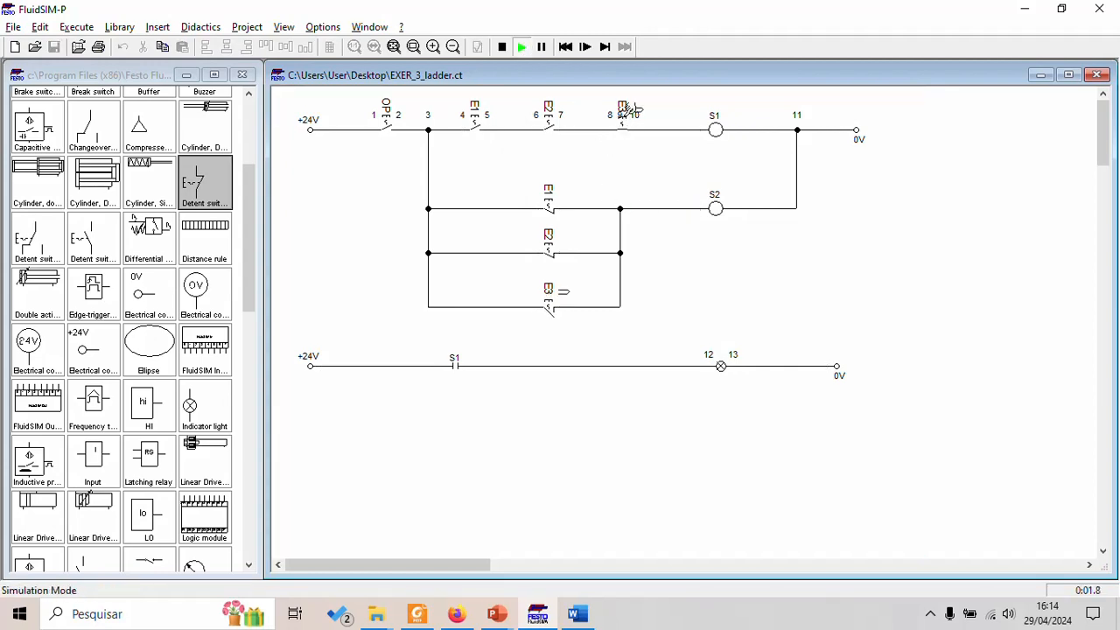
{"action": "left_click", "coordinate": [555, 111]}
{"action": "left_click", "coordinate": [488, 112]}
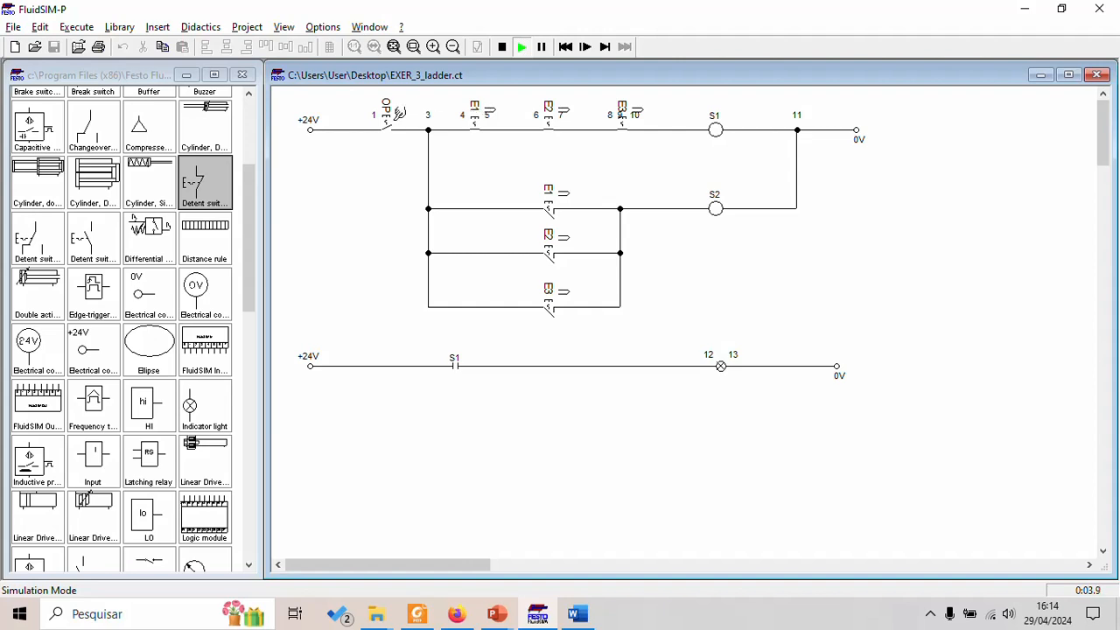
{"action": "left_click", "coordinate": [396, 112]}
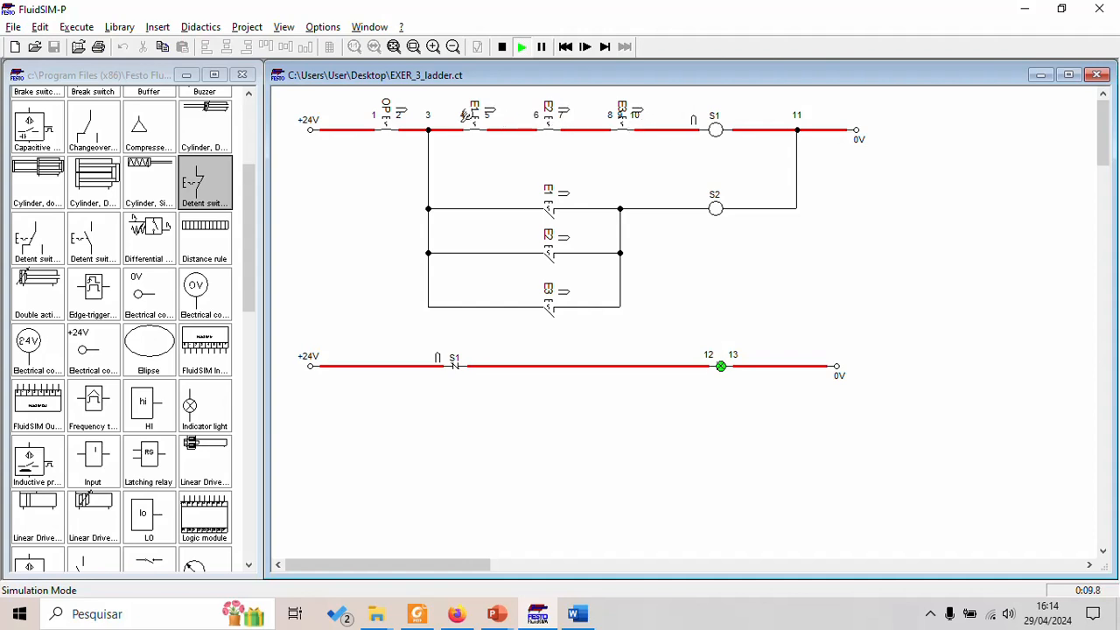
{"action": "left_click", "coordinate": [625, 114]}
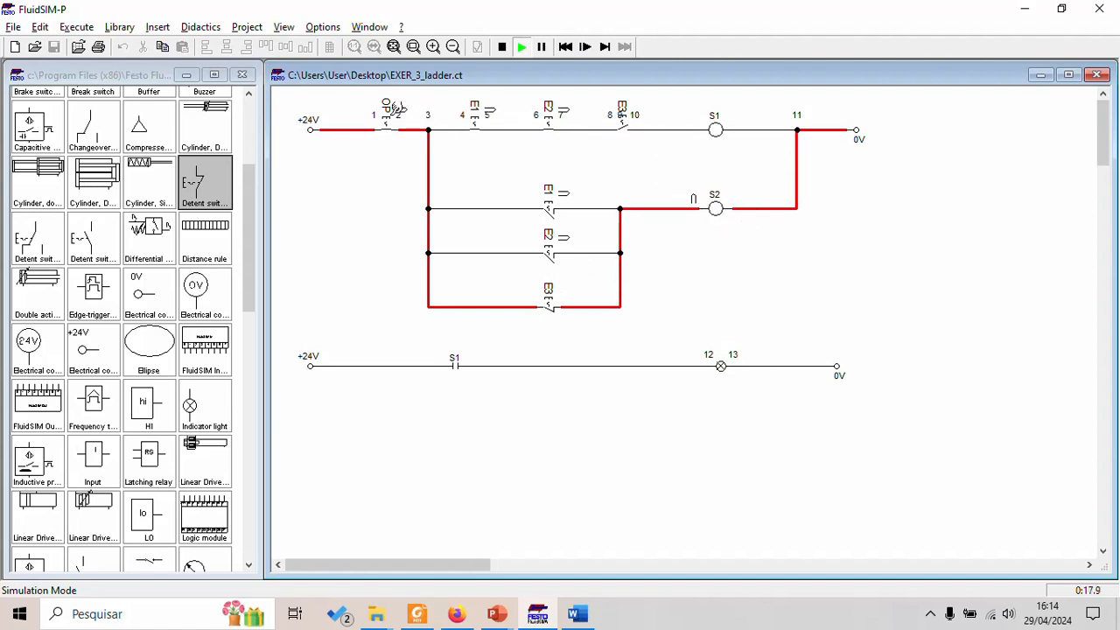
{"action": "left_click", "coordinate": [393, 108]}
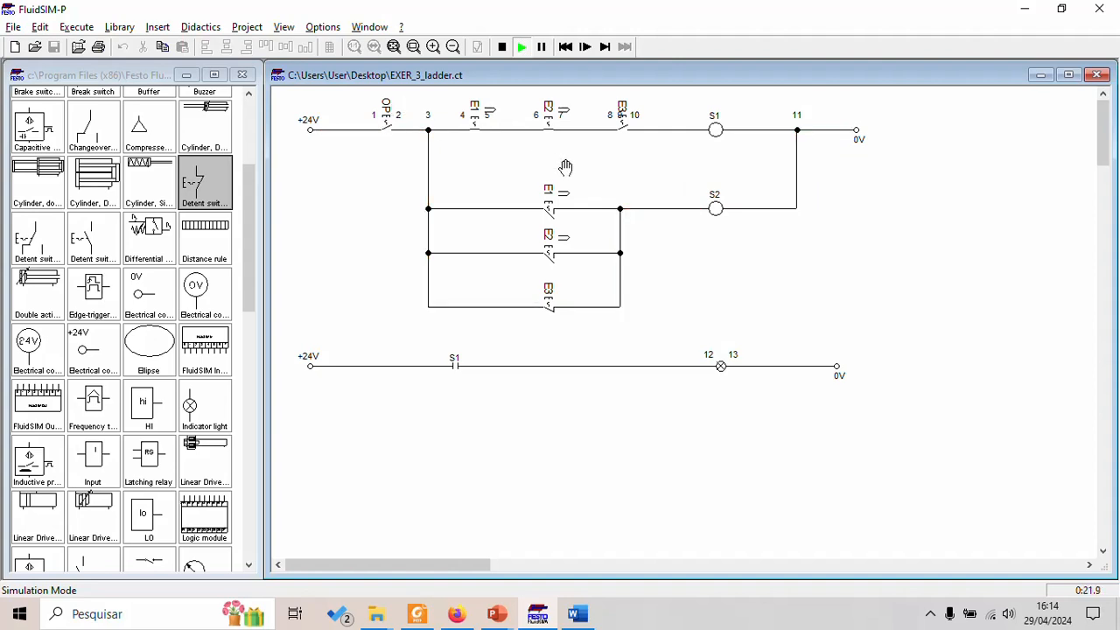
{"action": "left_click", "coordinate": [508, 52]}
Step: Duplicate the S1 contact with its indicator light and align the copy directly below the original rung
{"action": "scroll", "coordinate": [750, 254], "scroll_direction": "down", "scroll_amount": 3}
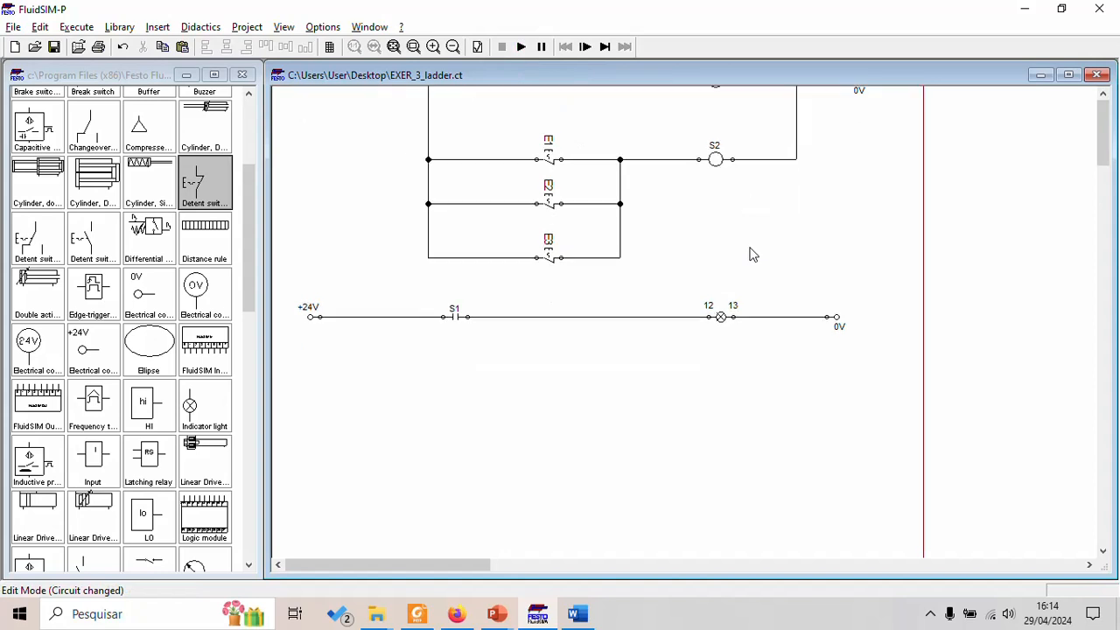
{"action": "left_click", "coordinate": [456, 270]}
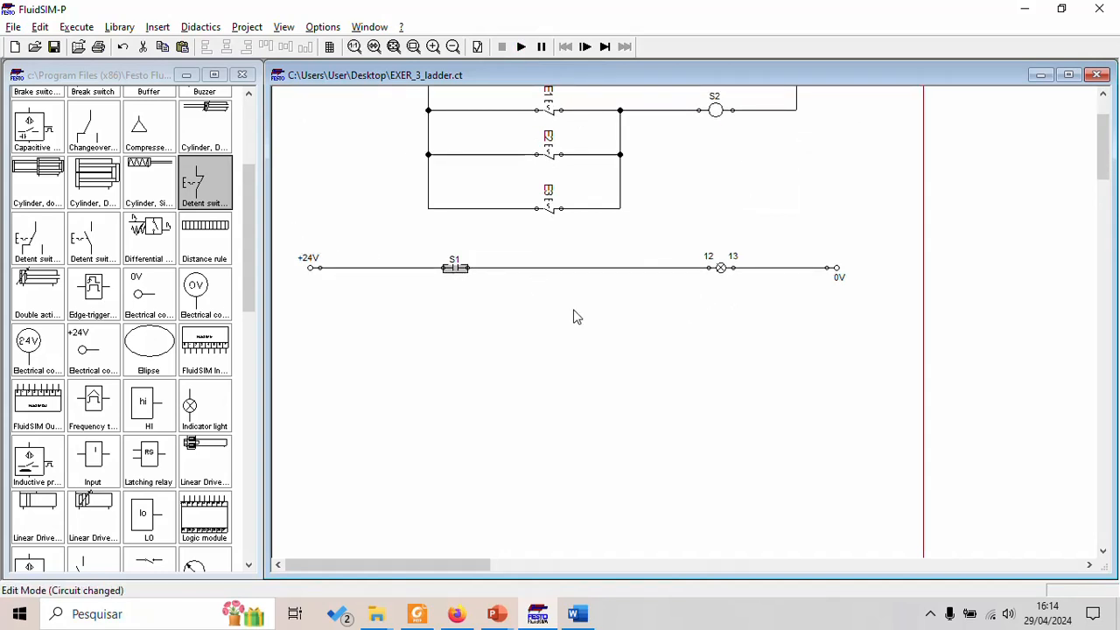
{"action": "left_click", "coordinate": [722, 271], "text": "shift"}
{"action": "key", "text": "ctrl+c"}
{"action": "key", "text": "ctrl+v"}
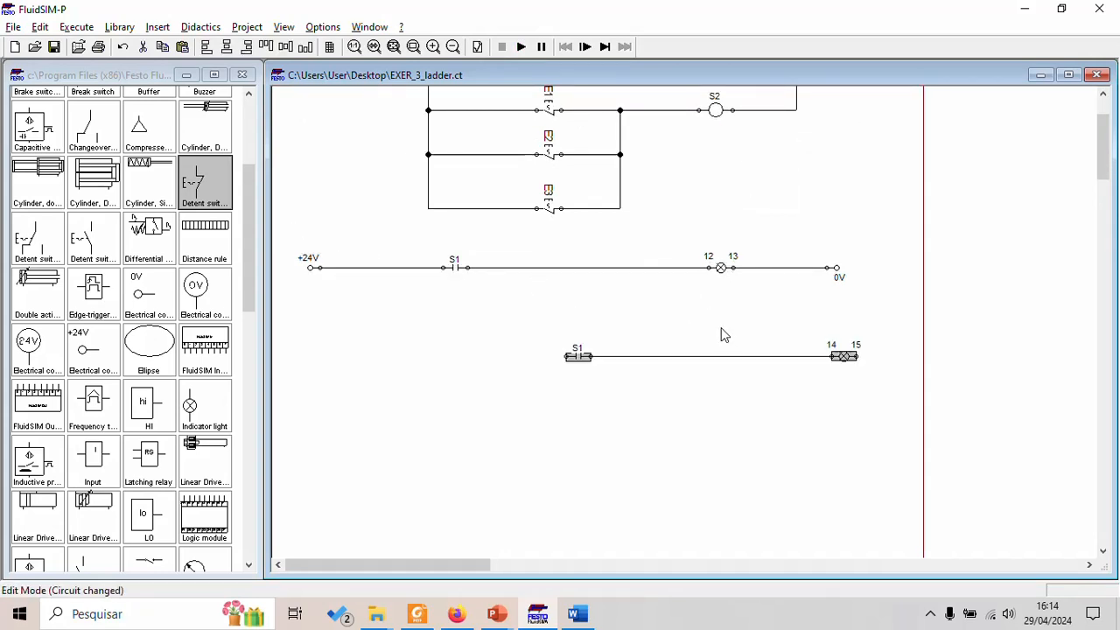
{"action": "left_click_drag", "start_coordinate": [570, 367], "coordinate": [455, 310]}
{"action": "left_click", "coordinate": [468, 337]}
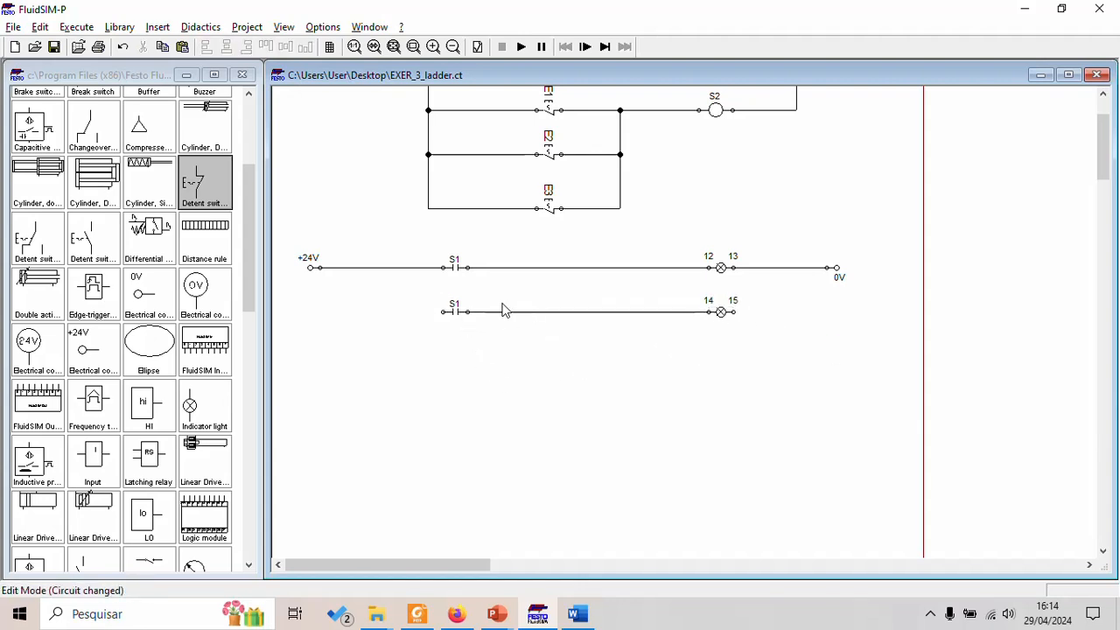
Step: Relabel the copied make contact on the new rung as S2
{"action": "double_click", "coordinate": [452, 311]}
{"action": "left_click", "coordinate": [559, 336]}
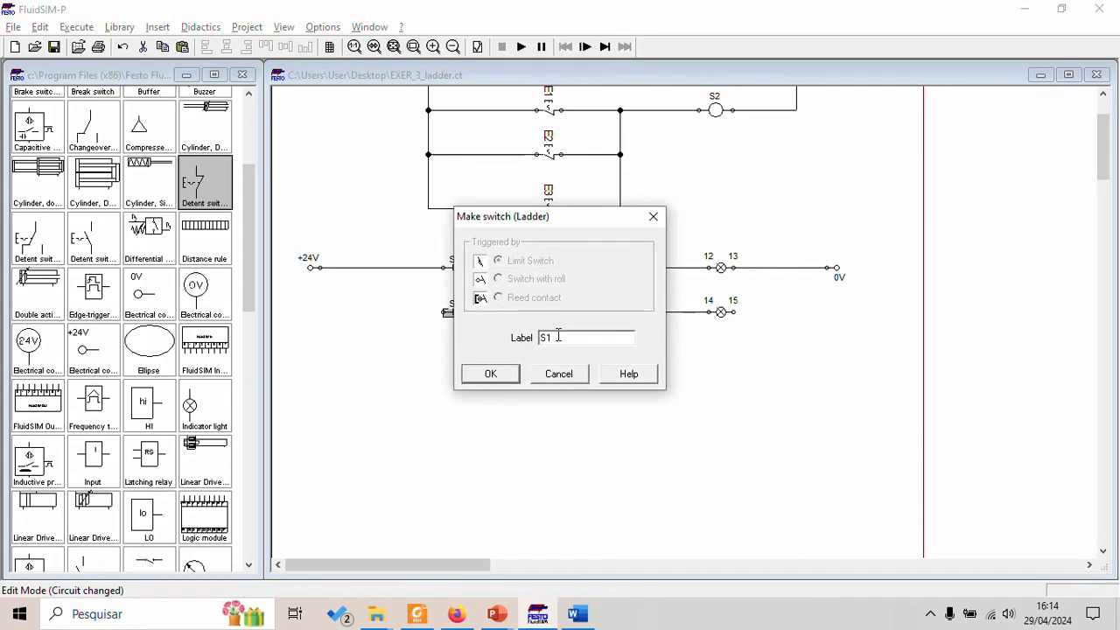
{"action": "key", "text": "Return"}
Step: Set the signal color of the S2 rung's indicator light to red
{"action": "double_click", "coordinate": [721, 311]}
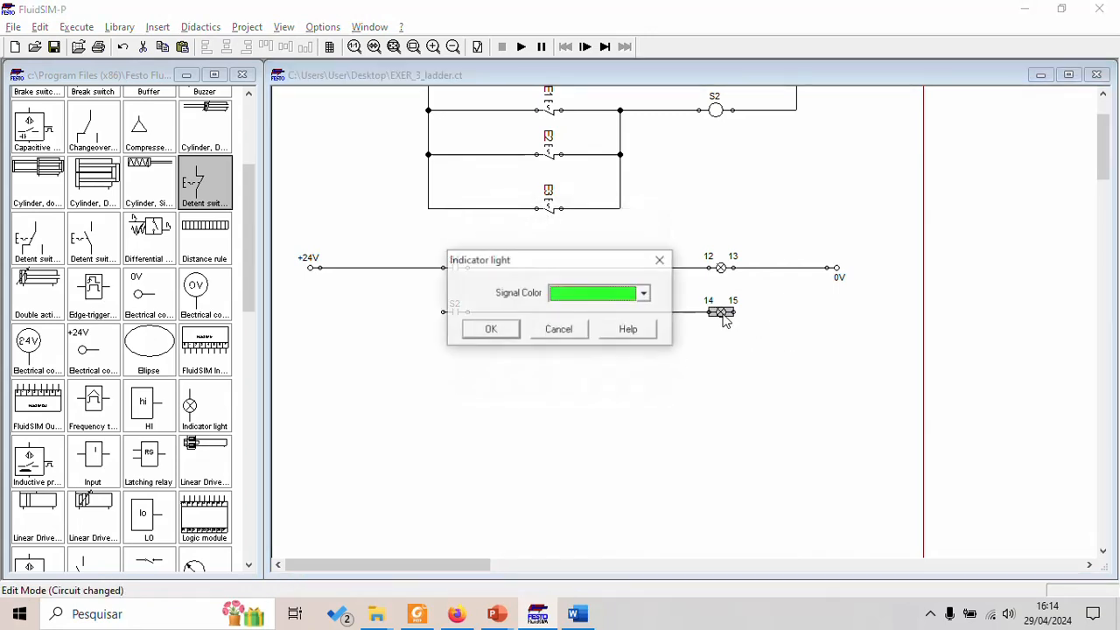
{"action": "left_click", "coordinate": [594, 294]}
{"action": "left_click", "coordinate": [591, 322]}
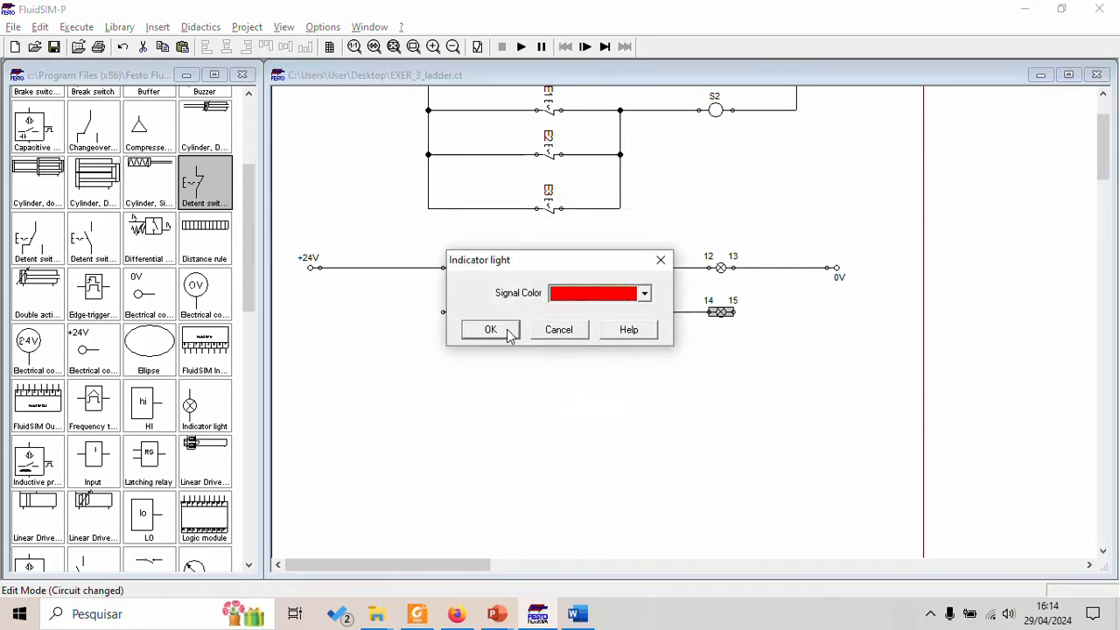
{"action": "left_click", "coordinate": [508, 330]}
{"action": "left_click", "coordinate": [758, 365]}
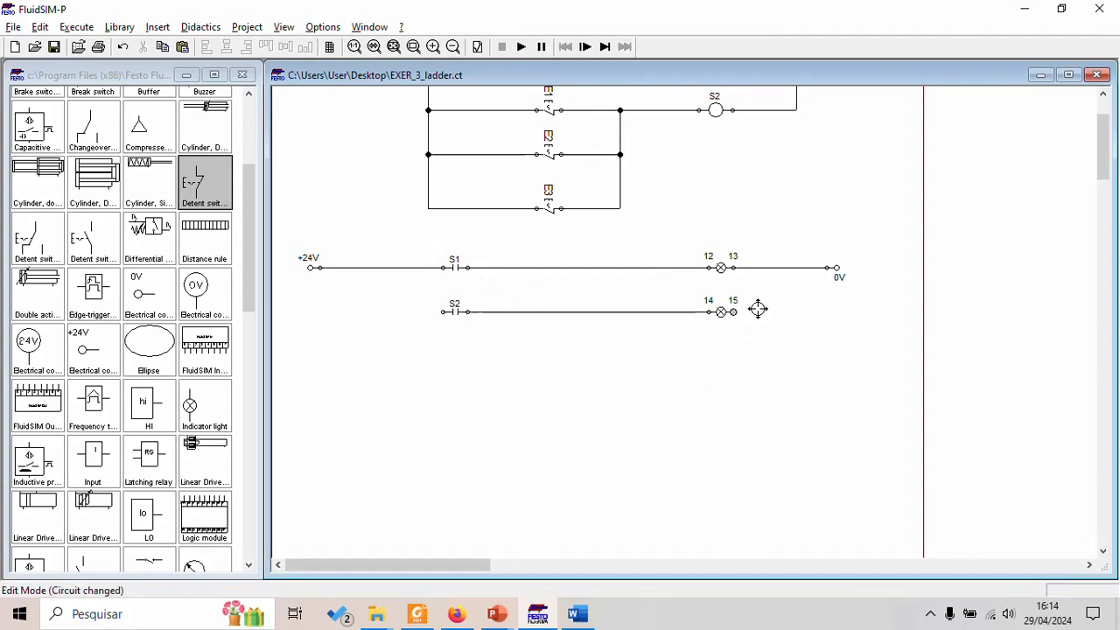
Step: Wire the S2 rung in parallel with the S1 rung, joining its light to the 0V line and its contact to the +24V line
{"action": "left_click_drag", "start_coordinate": [783, 268], "coordinate": [733, 311]}
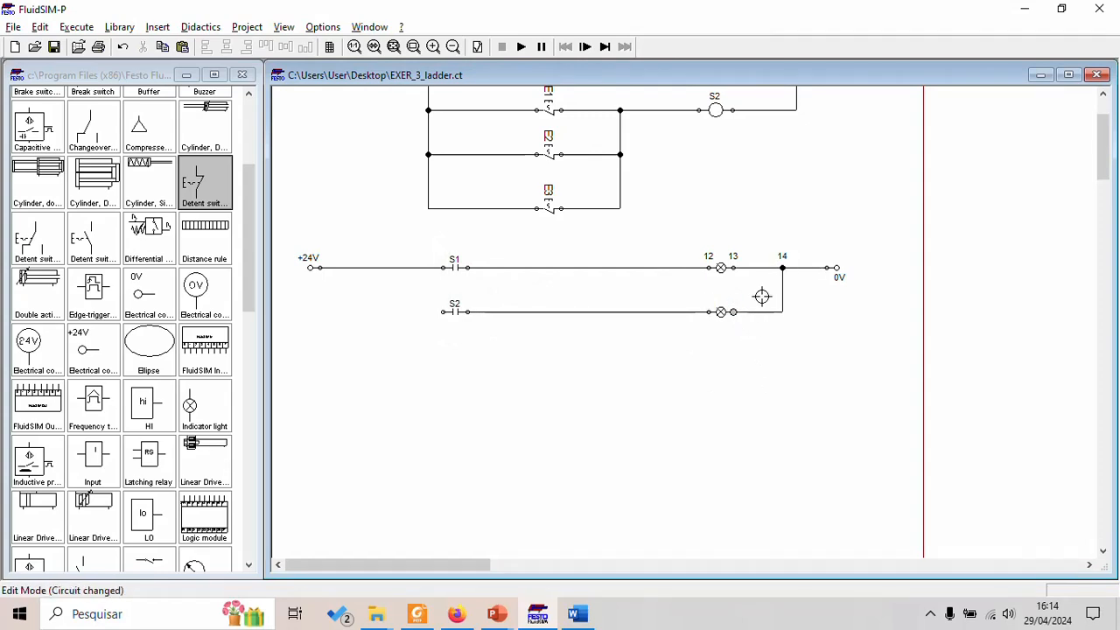
{"action": "left_click_drag", "start_coordinate": [443, 311], "coordinate": [374, 268]}
{"action": "scroll", "coordinate": [530, 393], "scroll_direction": "up", "scroll_amount": 2}
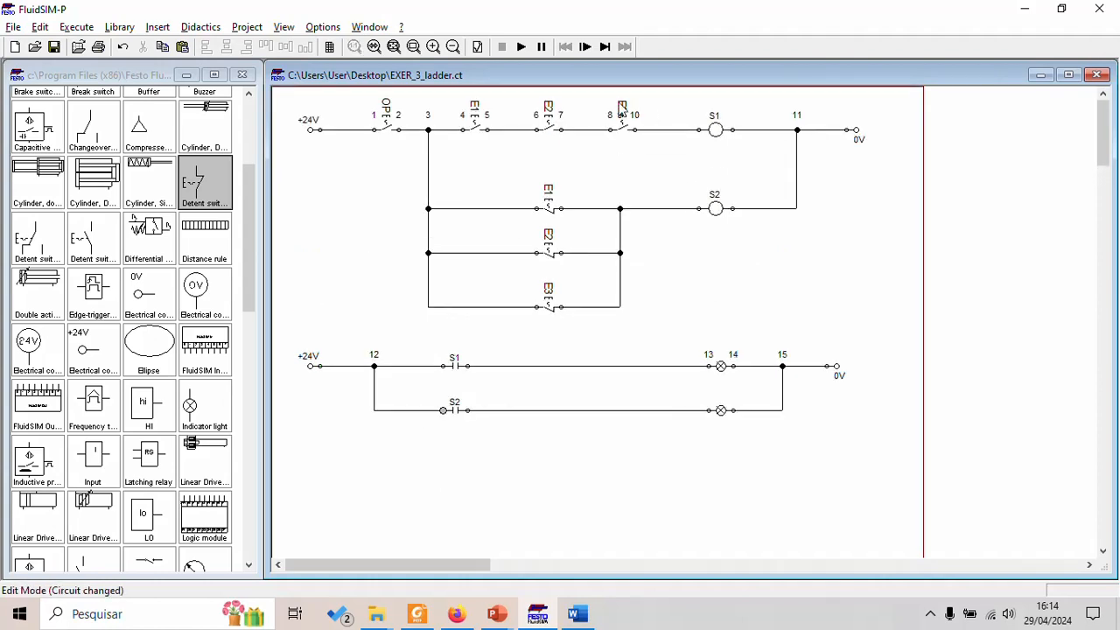
Step: Start the simulation, actuate E1, E2 and E3, and switch OP on and off twice to test the S1 indicator light
{"action": "left_click", "coordinate": [520, 49]}
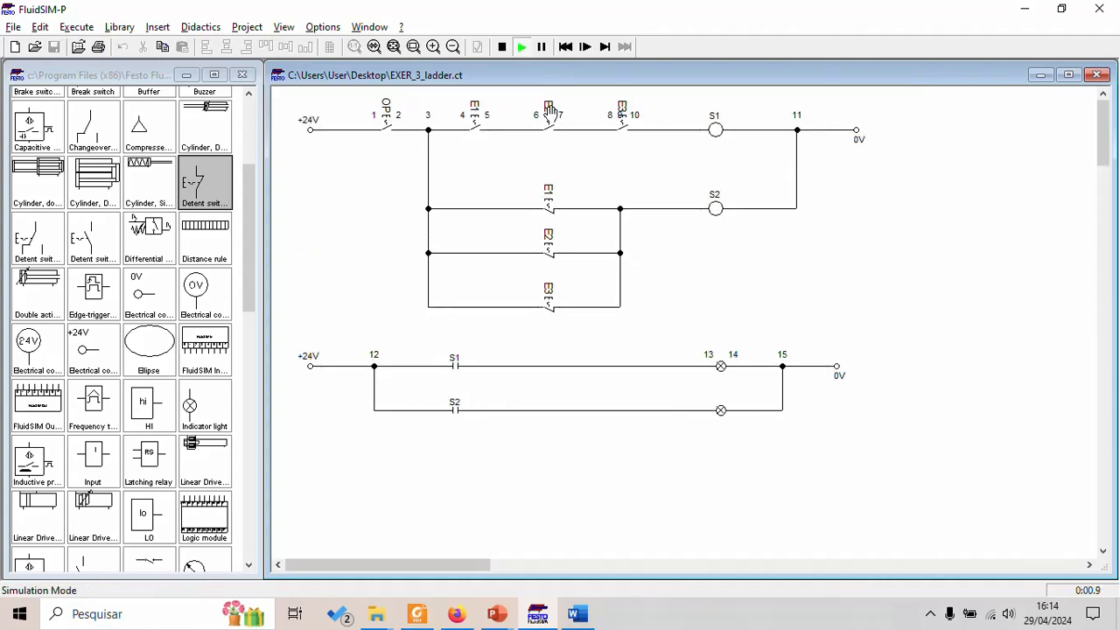
{"action": "left_click", "coordinate": [557, 112]}
{"action": "left_click", "coordinate": [624, 112]}
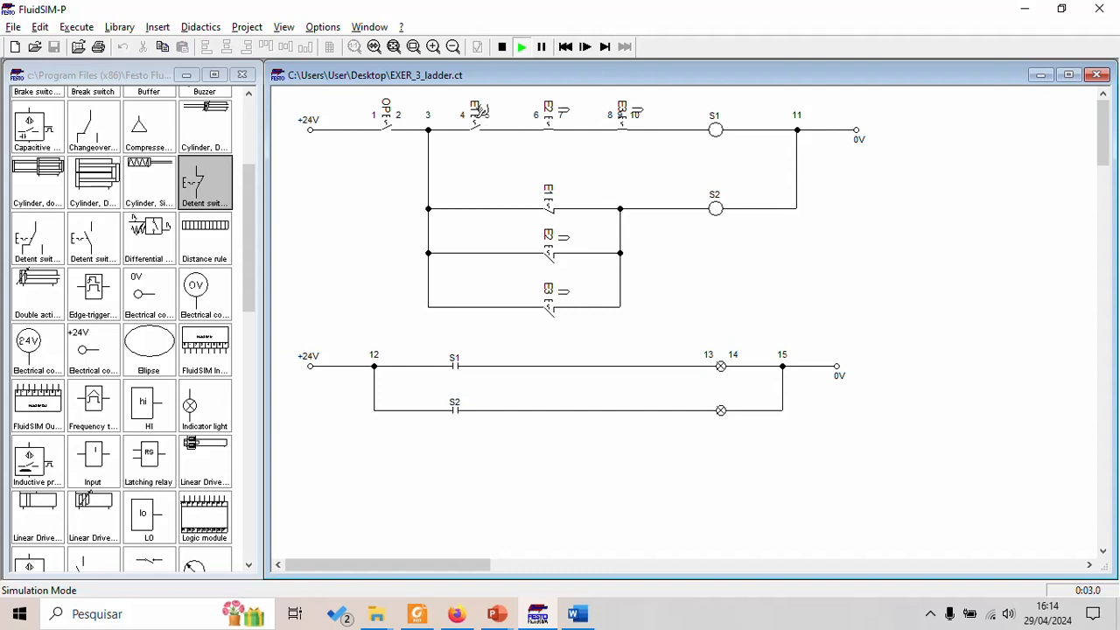
{"action": "left_click", "coordinate": [480, 112]}
{"action": "left_click", "coordinate": [390, 114]}
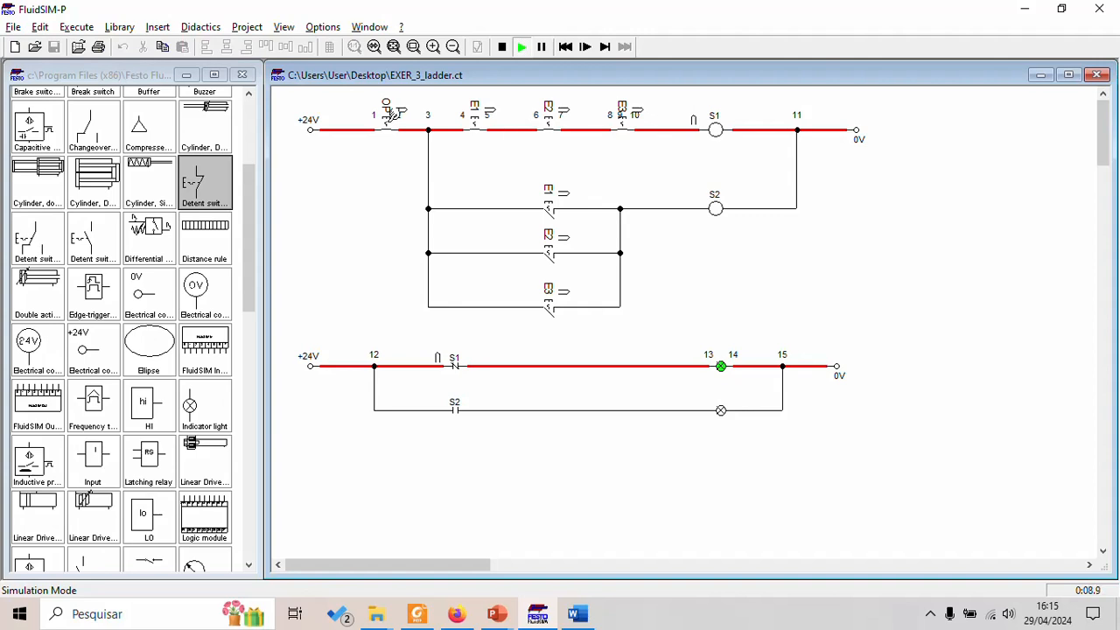
{"action": "left_click", "coordinate": [392, 113]}
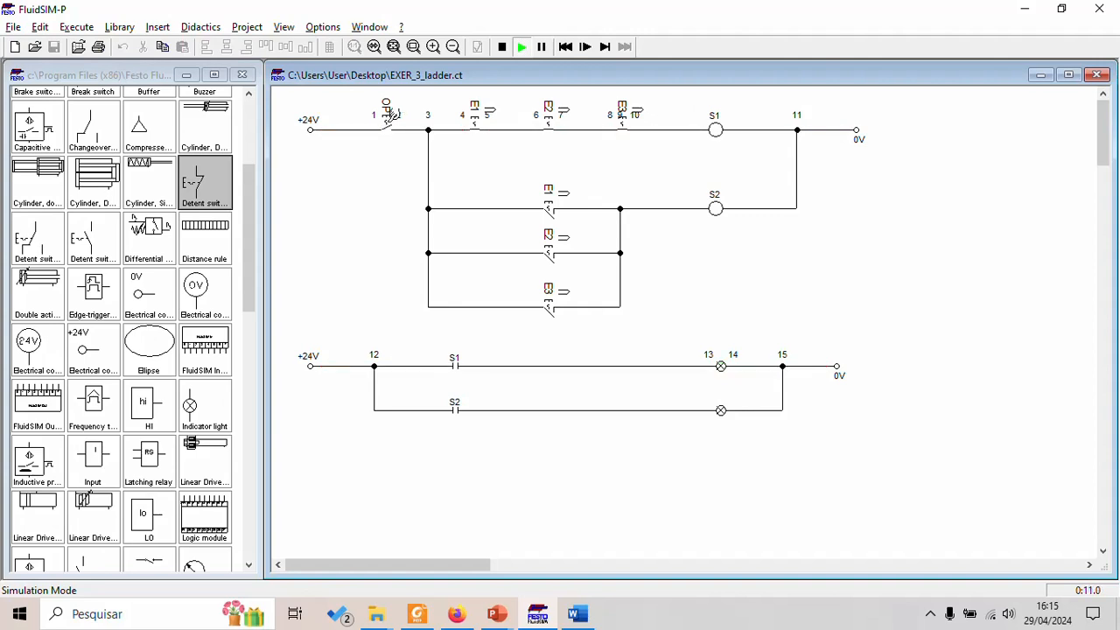
{"action": "left_click", "coordinate": [390, 114]}
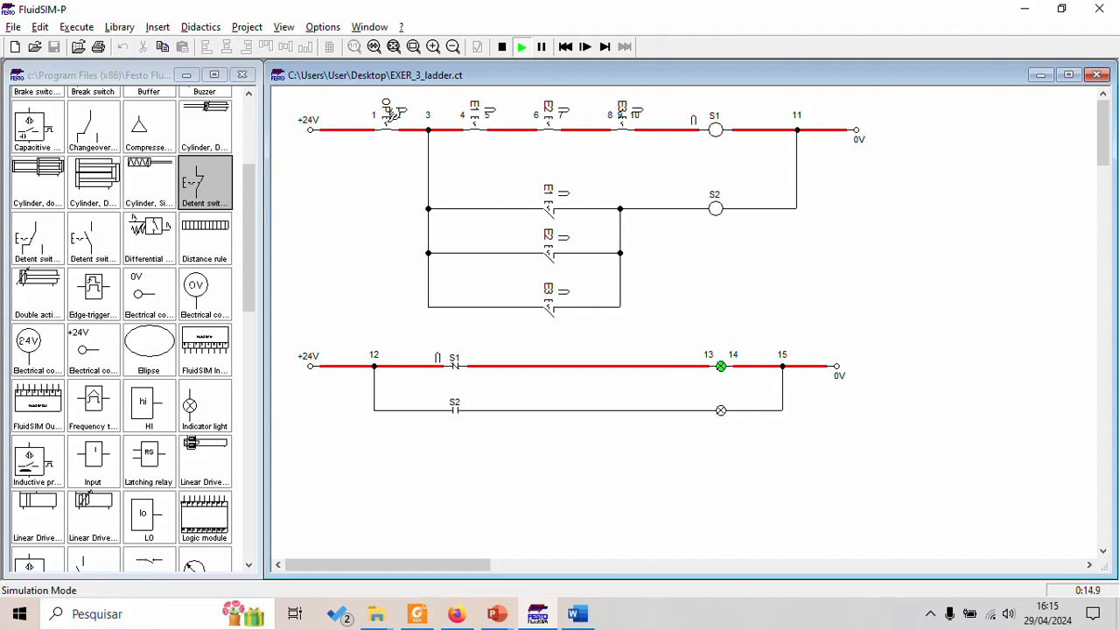
{"action": "left_click", "coordinate": [391, 114]}
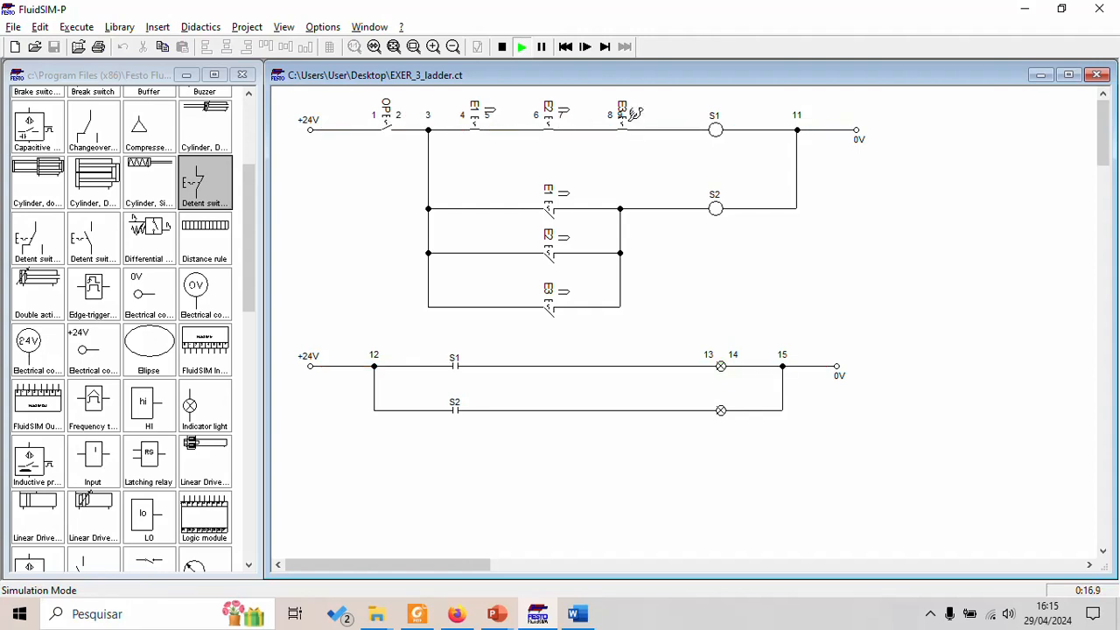
Step: Release E3 and E1 while keeping E2 actuated, and switch OP on and off to test the S2 indicator light
{"action": "left_click", "coordinate": [631, 112]}
{"action": "left_click", "coordinate": [487, 109]}
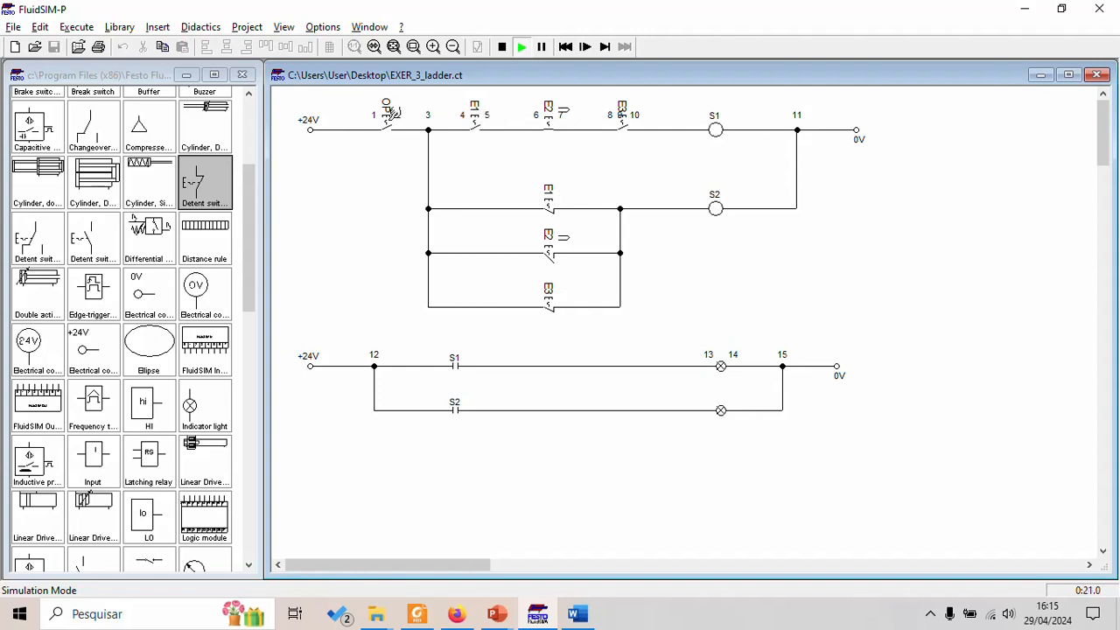
{"action": "left_click", "coordinate": [393, 113]}
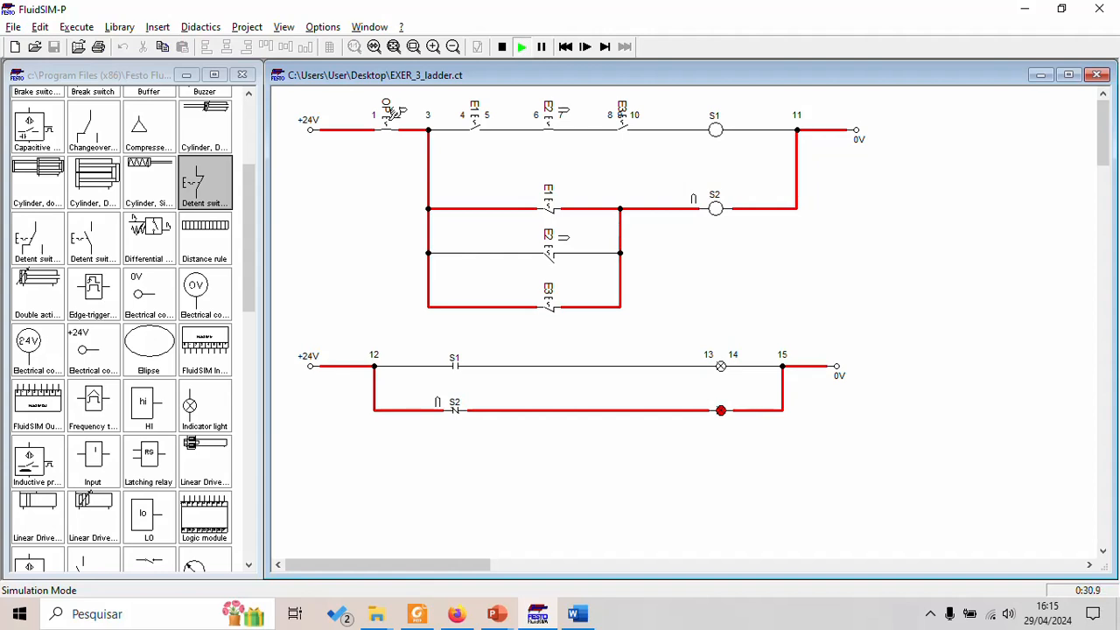
{"action": "left_click_drag", "start_coordinate": [393, 111], "coordinate": [392, 111]}
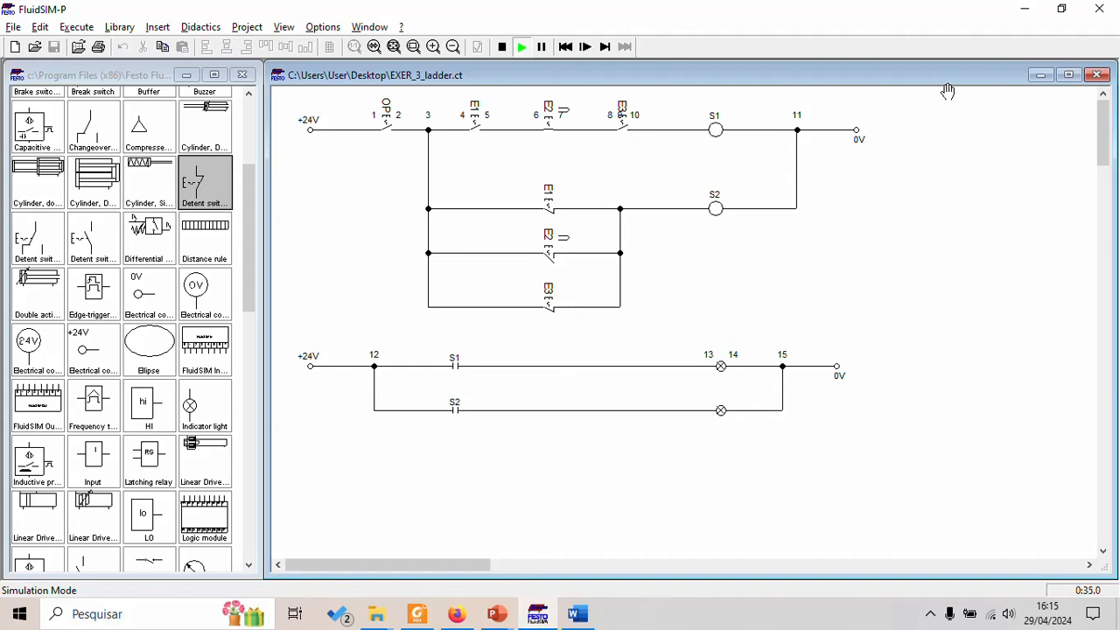
{"action": "left_click", "coordinate": [1040, 75]}
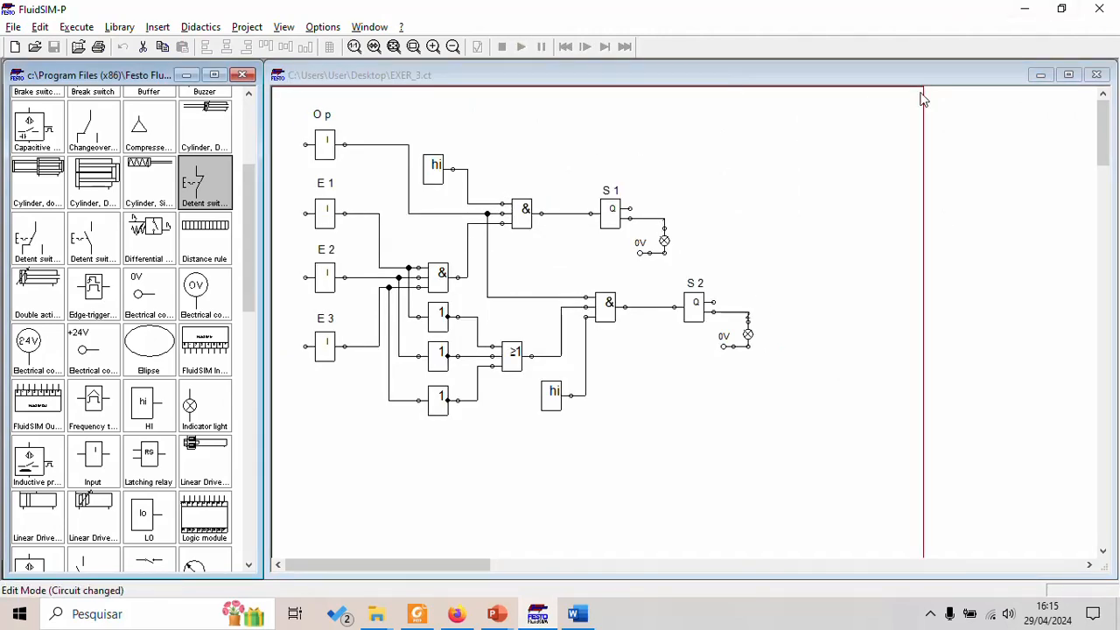
{"action": "left_click", "coordinate": [1040, 75]}
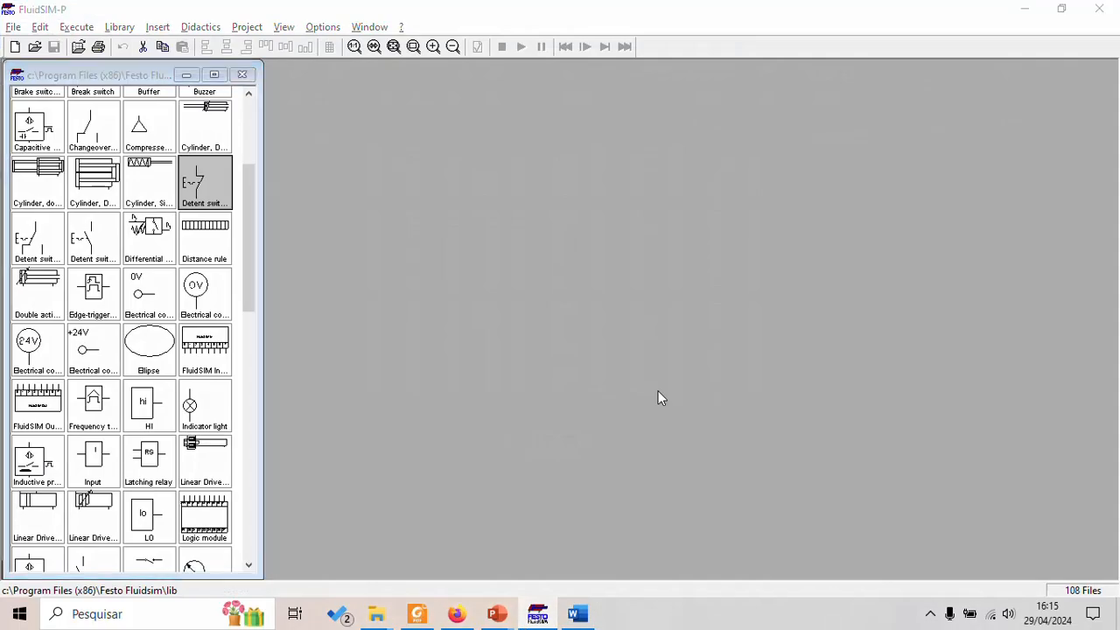
{"action": "key", "text": "alt+Tab"}
{"action": "key", "text": "Tab"}
{"action": "key", "text": "Tab"}
{"action": "key", "text": "Tab"}
{"action": "key", "text": "alt+Tab"}
{"action": "key", "text": "Tab"}
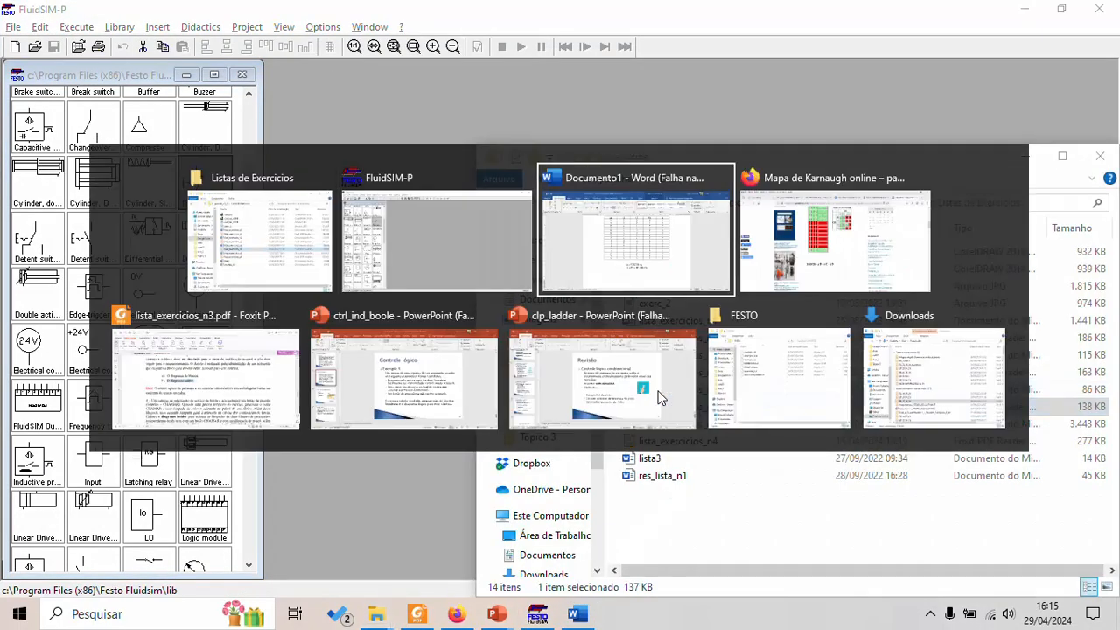
{"action": "key", "text": "Tab"}
{"action": "key", "text": "Tab"}
{"action": "key", "text": "Tab"}
{"action": "key", "text": "Tab"}
{"action": "key", "text": "Tab"}
{"action": "key", "text": "Tab"}
{"action": "key", "text": "Tab"}
{"action": "key", "text": "Tab"}
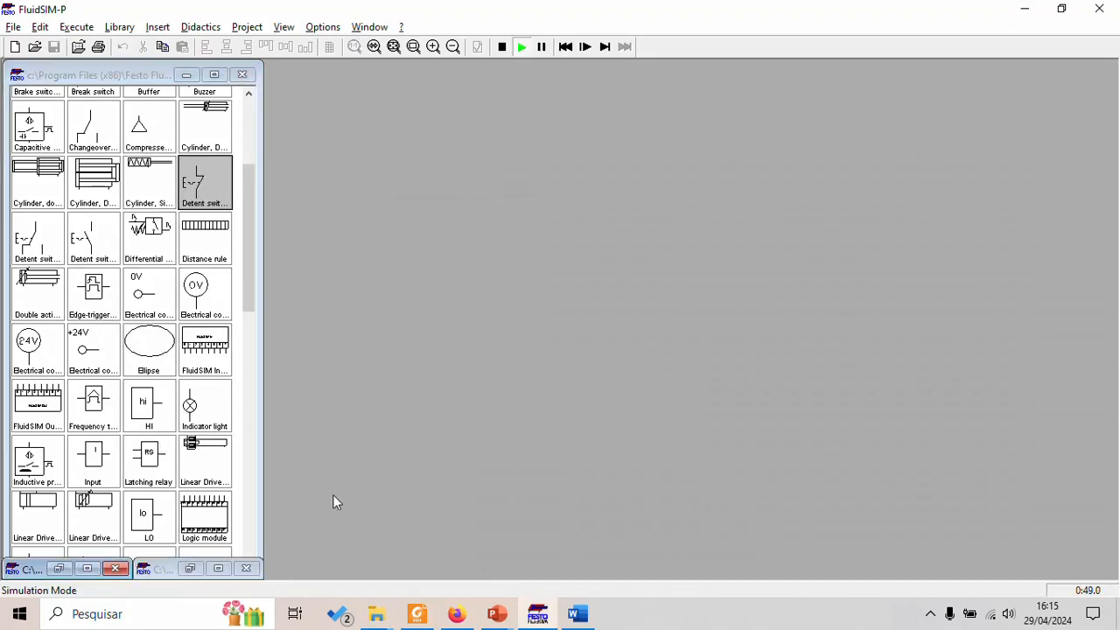
{"action": "left_click", "coordinate": [212, 572]}
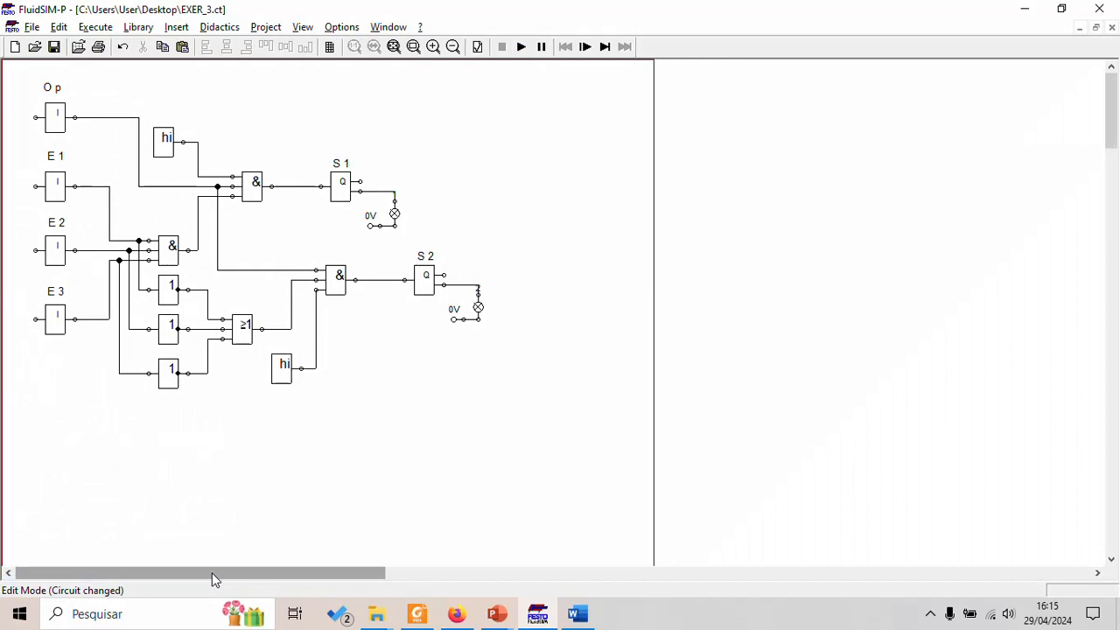
{"action": "left_click", "coordinate": [1095, 27]}
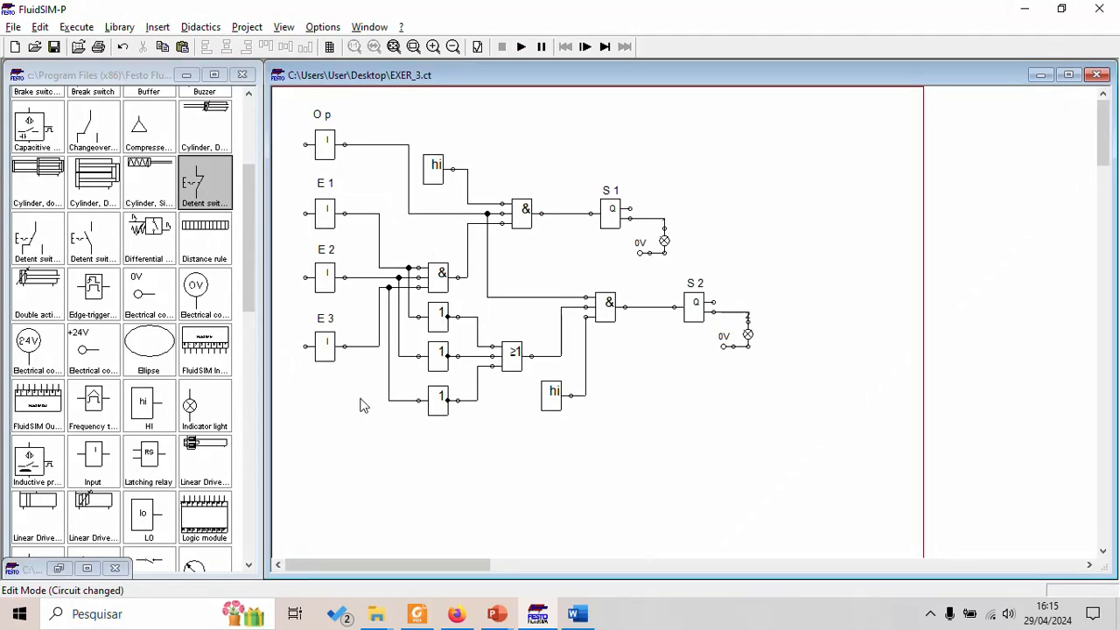
{"action": "left_click", "coordinate": [88, 569]}
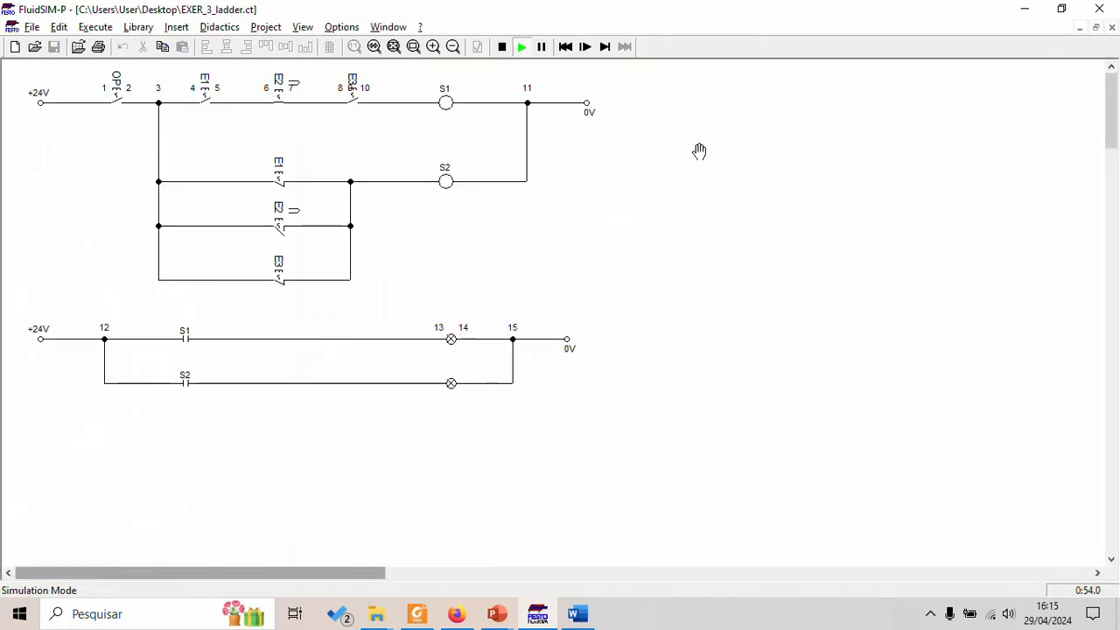
{"action": "left_click", "coordinate": [1096, 28]}
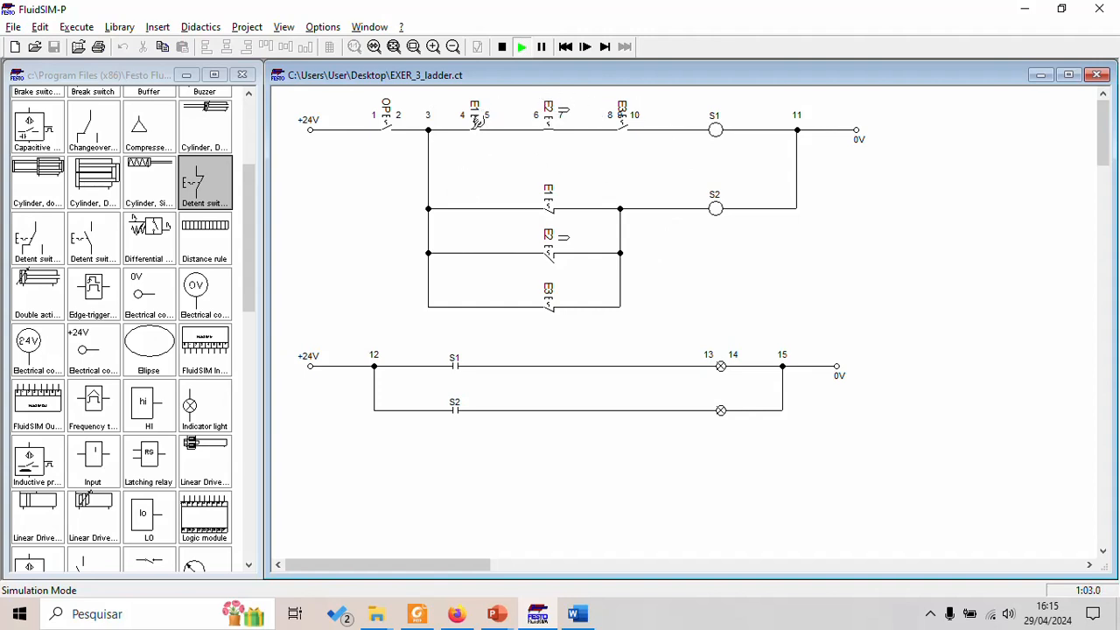
Step: Test OP with E1, E2 and E3 released and again with all three actuated, and stop the simulation
{"action": "left_click", "coordinate": [560, 111]}
{"action": "left_click", "coordinate": [388, 111]}
{"action": "left_click", "coordinate": [476, 112]}
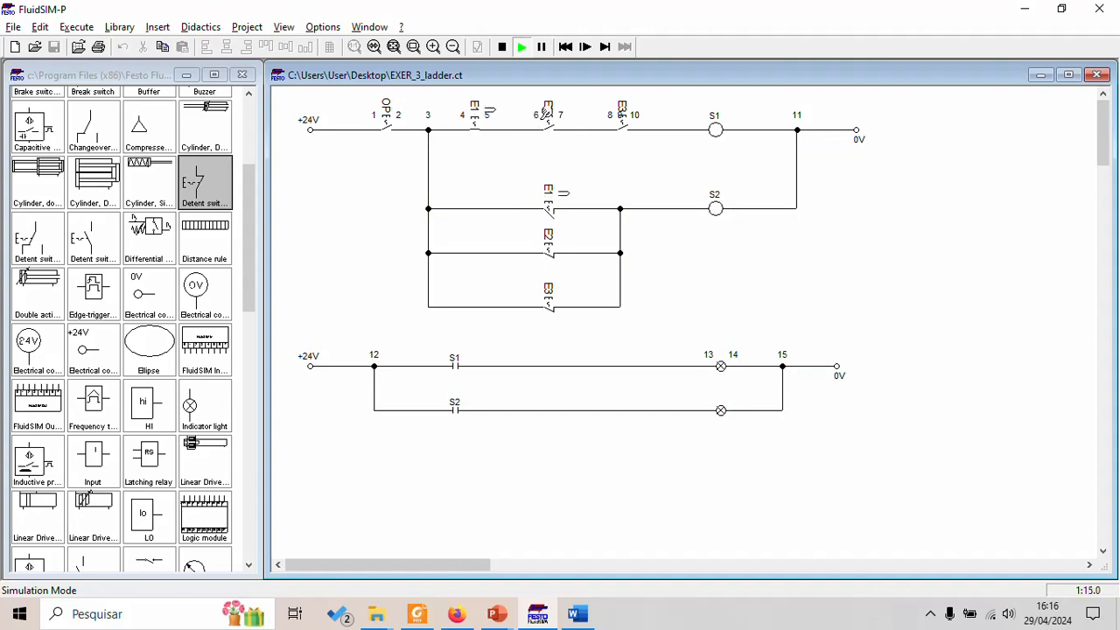
{"action": "left_click", "coordinate": [548, 112]}
{"action": "left_click", "coordinate": [627, 112]}
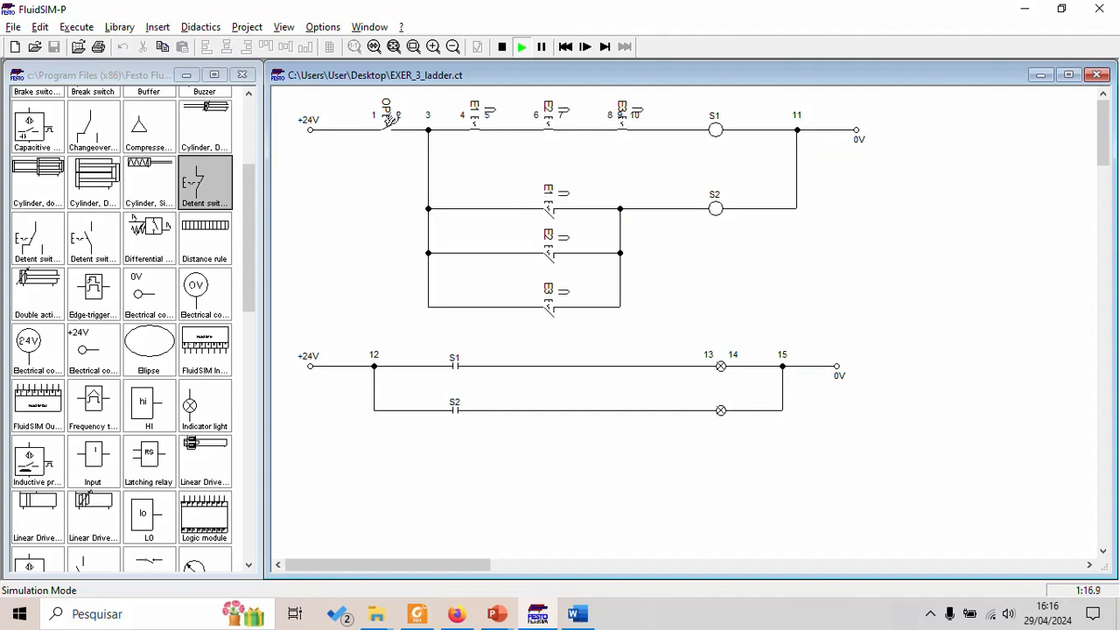
{"action": "left_click", "coordinate": [392, 114]}
{"action": "left_click", "coordinate": [500, 49]}
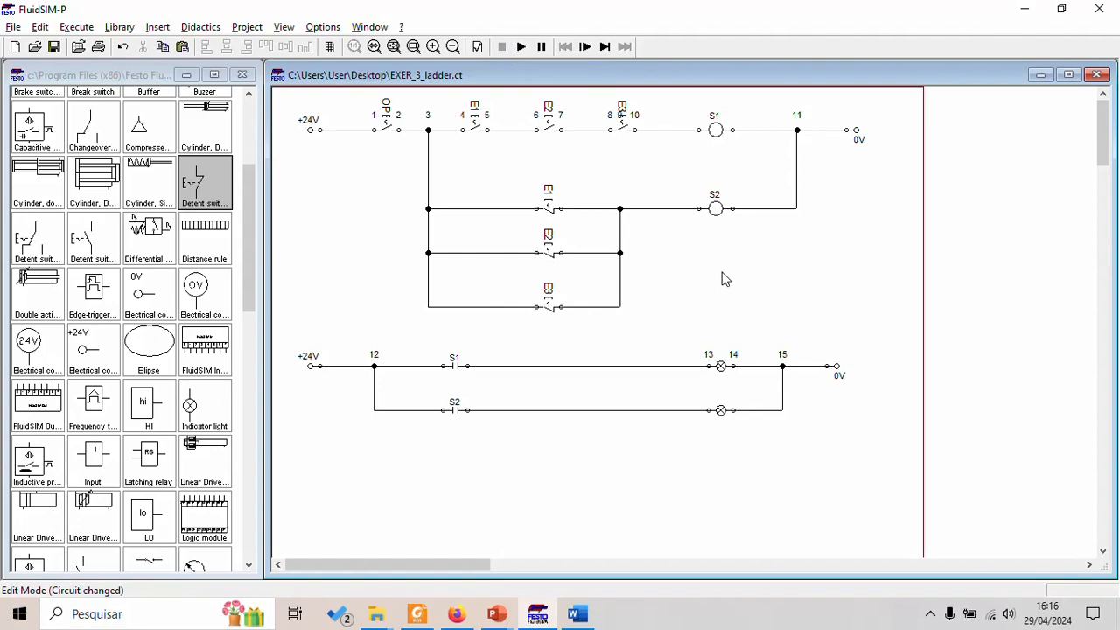
Step: Switch to the Listas de Exercicios window in File Explorer and go up to the Fundamentos da Automação Industrial folder
{"action": "left_click", "coordinate": [458, 615]}
{"action": "left_click", "coordinate": [458, 616]}
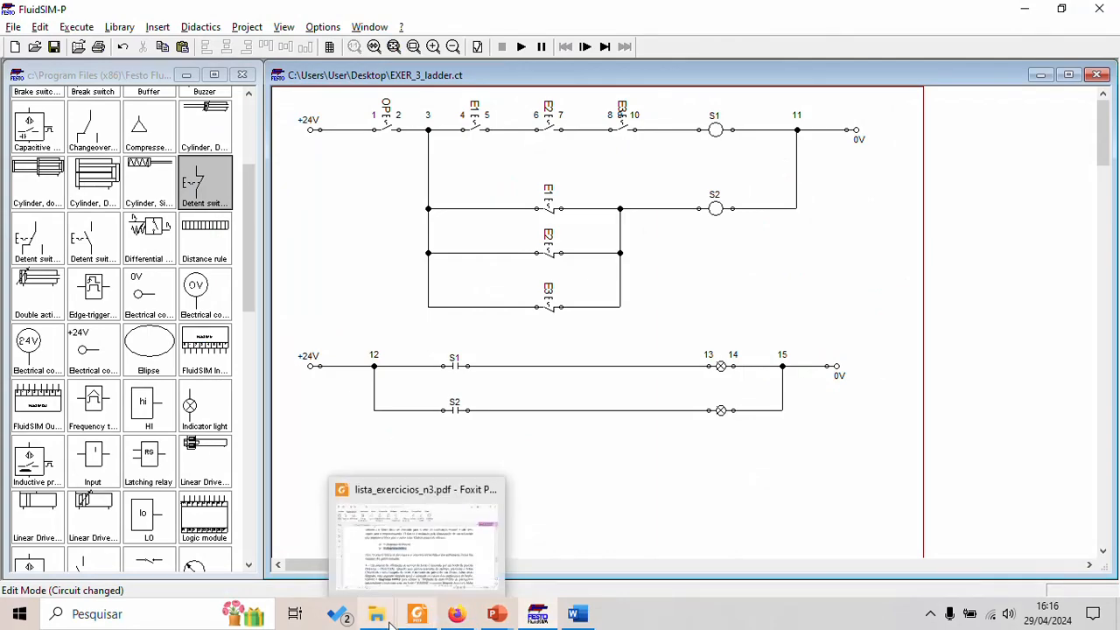
{"action": "mouse_move", "coordinate": [388, 620]}
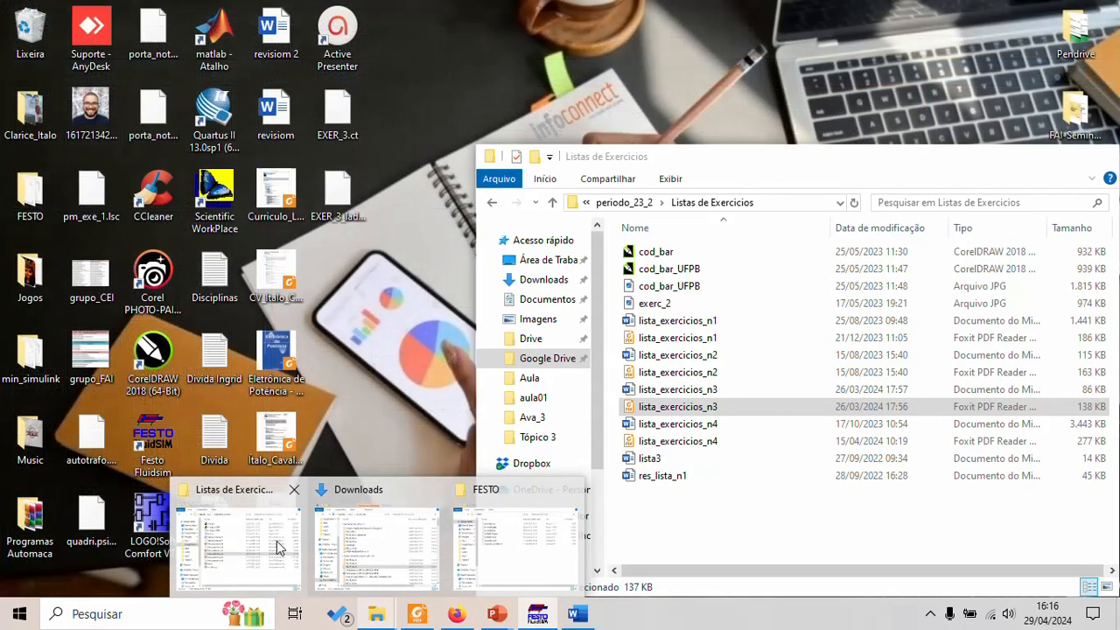
{"action": "left_click", "coordinate": [277, 541]}
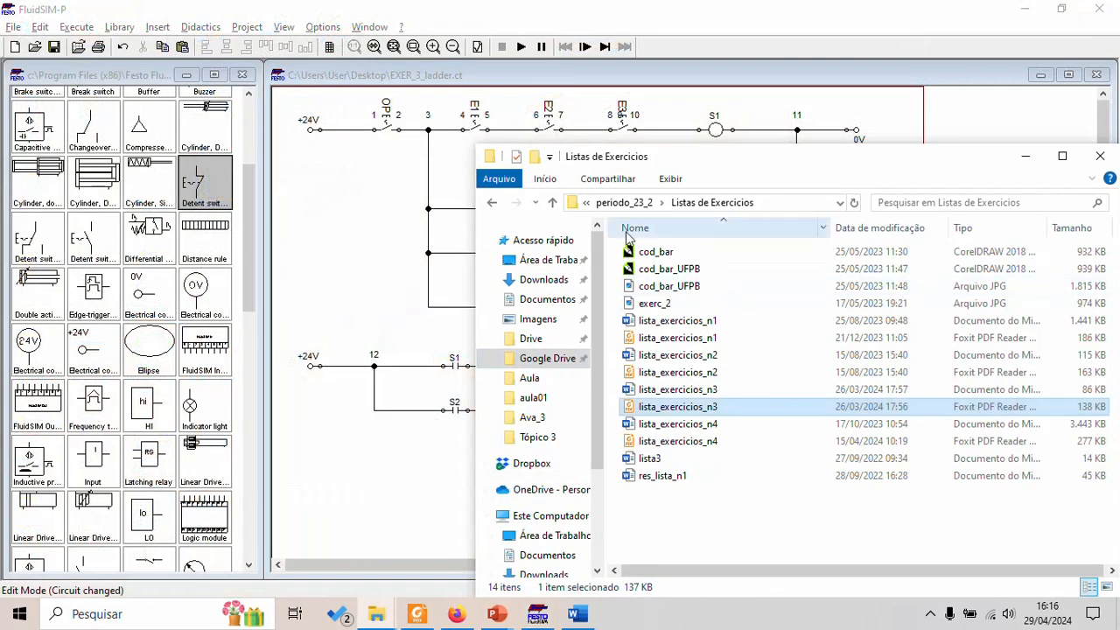
{"action": "mouse_move", "coordinate": [376, 616]}
{"action": "mouse_move", "coordinate": [514, 557]}
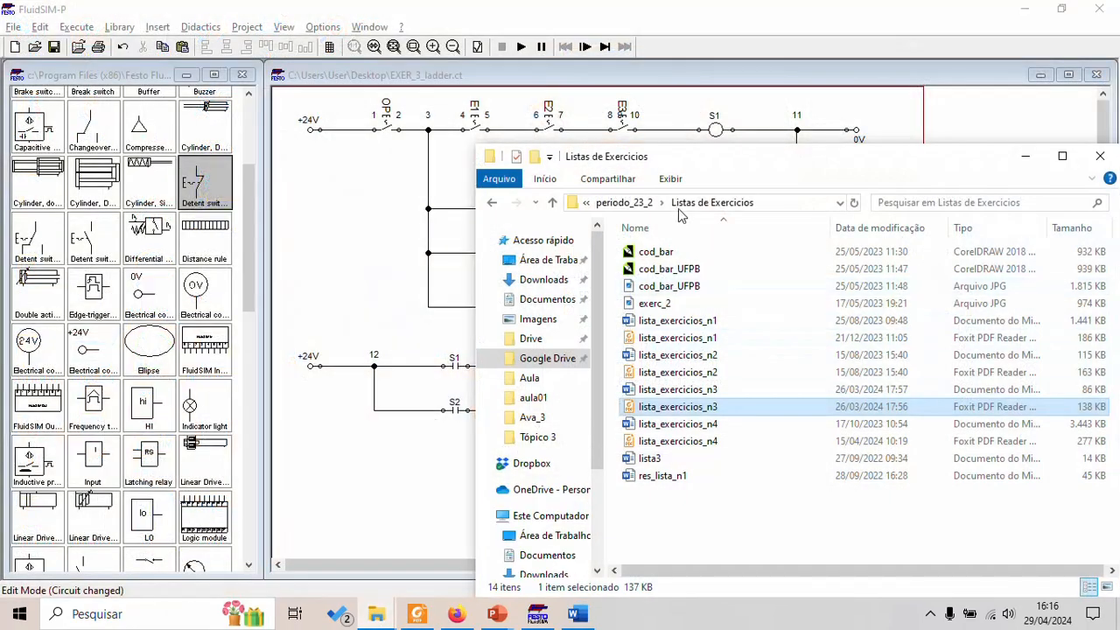
{"action": "left_click", "coordinate": [624, 202]}
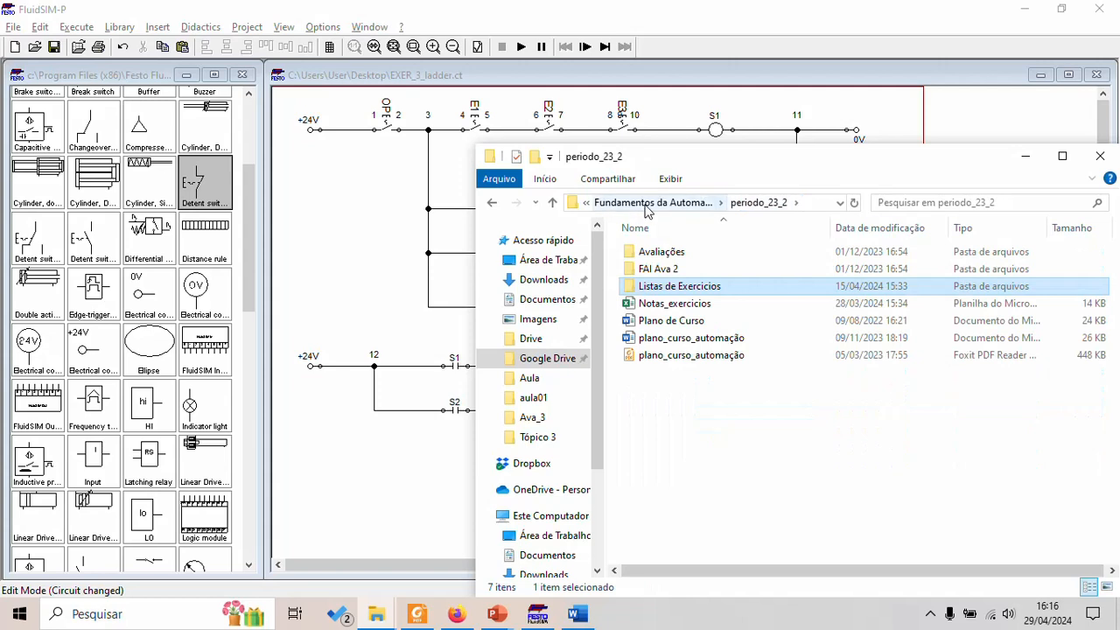
{"action": "left_click", "coordinate": [654, 202]}
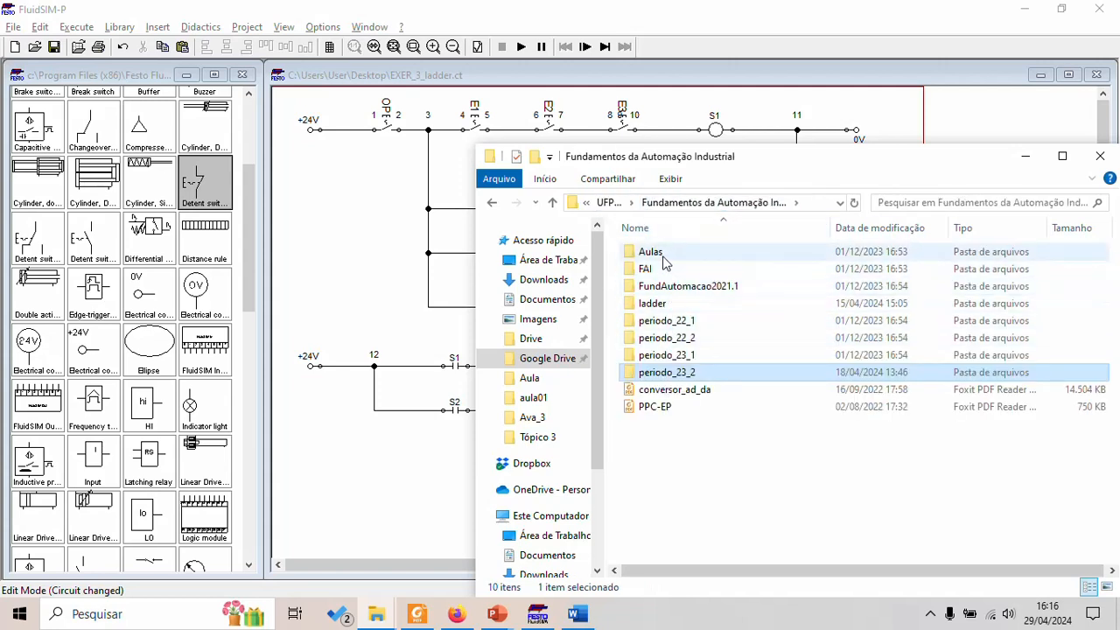
Step: Open the exemplo 4 PDF from the aula02 folder inside Aulas, Tópico 6
{"action": "double_click", "coordinate": [663, 258]}
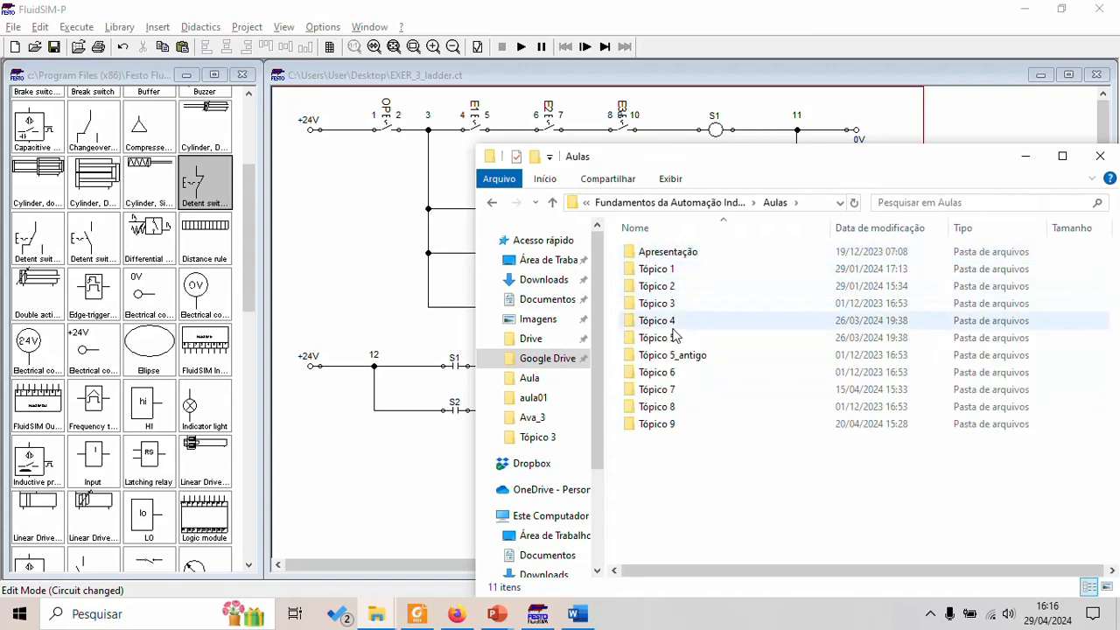
{"action": "double_click", "coordinate": [656, 372]}
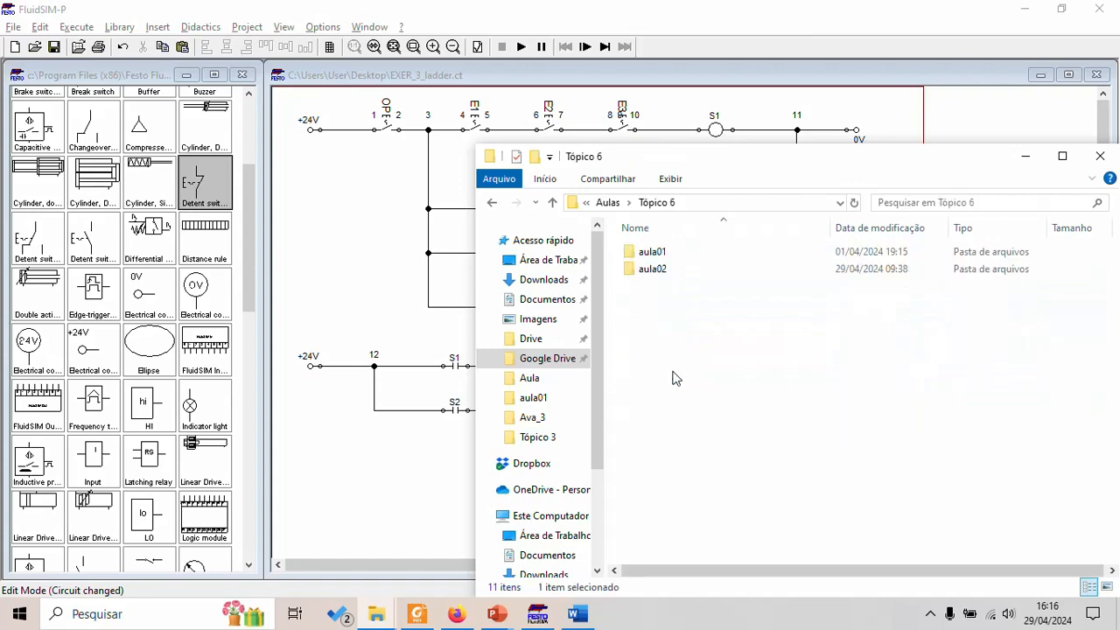
{"action": "double_click", "coordinate": [669, 268]}
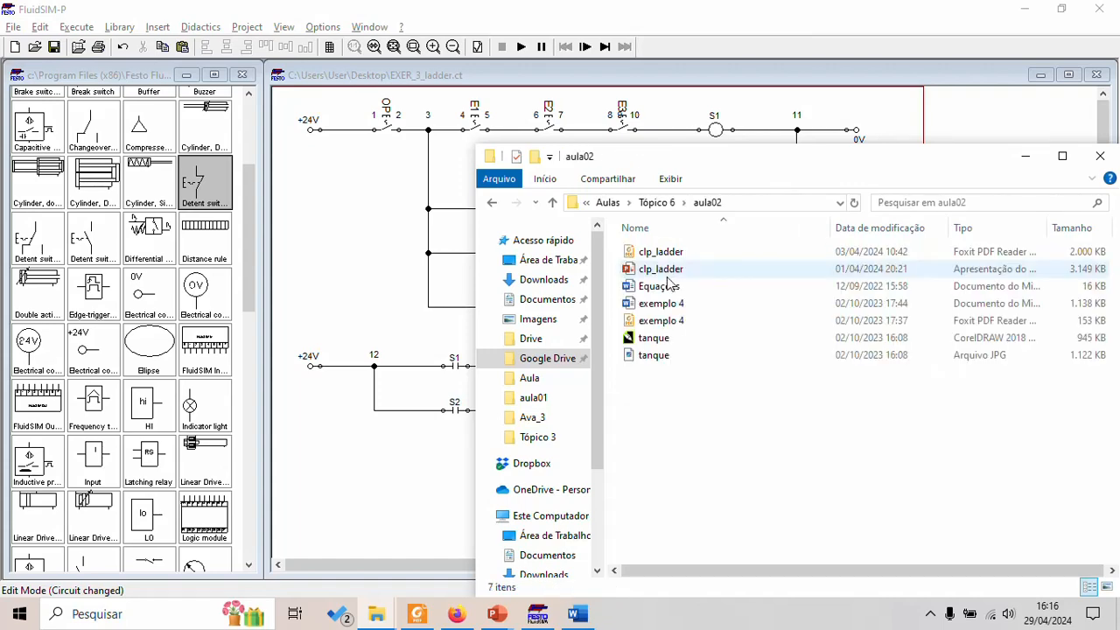
{"action": "double_click", "coordinate": [668, 320]}
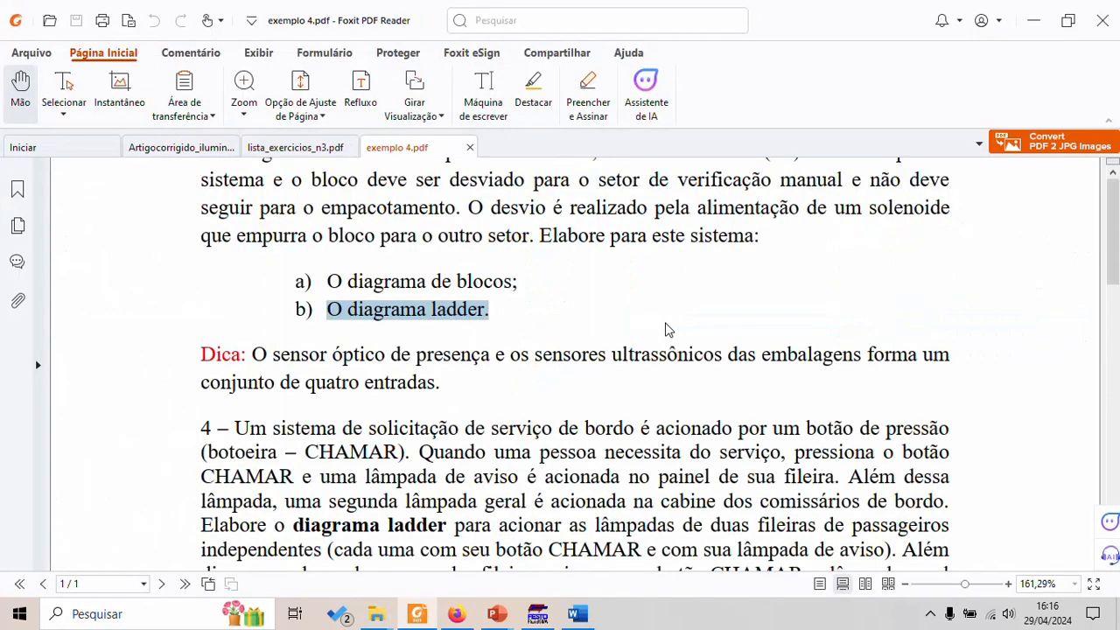
Step: Examine the Exemplo 4 problem statement and the fluid storage tank system in Figura 1
{"action": "scroll", "coordinate": [665, 324], "scroll_direction": "down", "scroll_amount": 10}
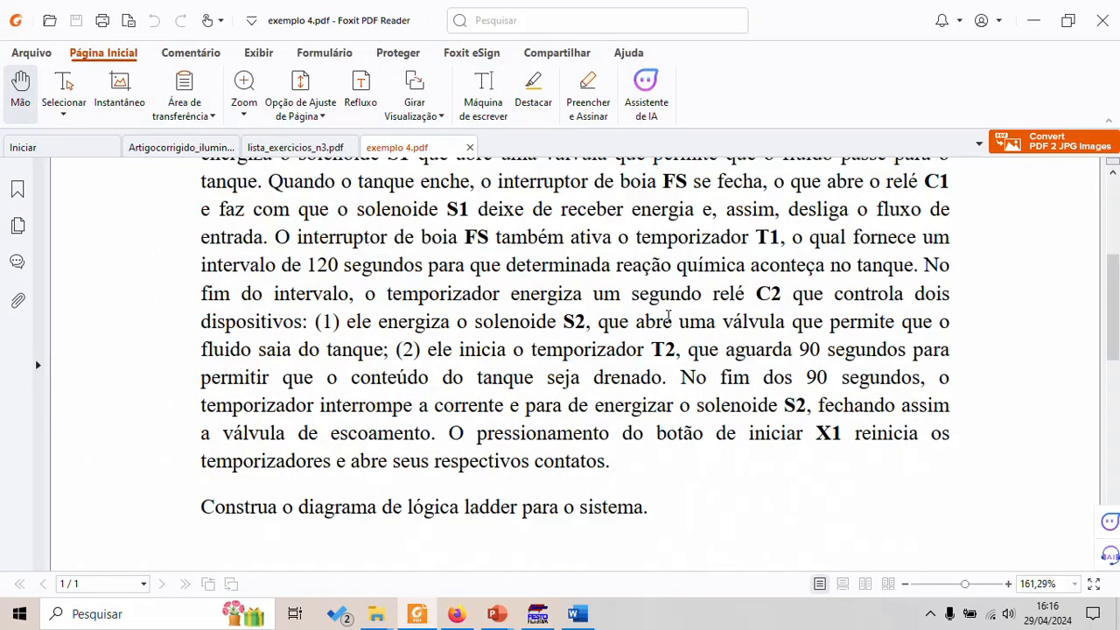
{"action": "scroll", "coordinate": [668, 315], "scroll_direction": "up", "scroll_amount": 12}
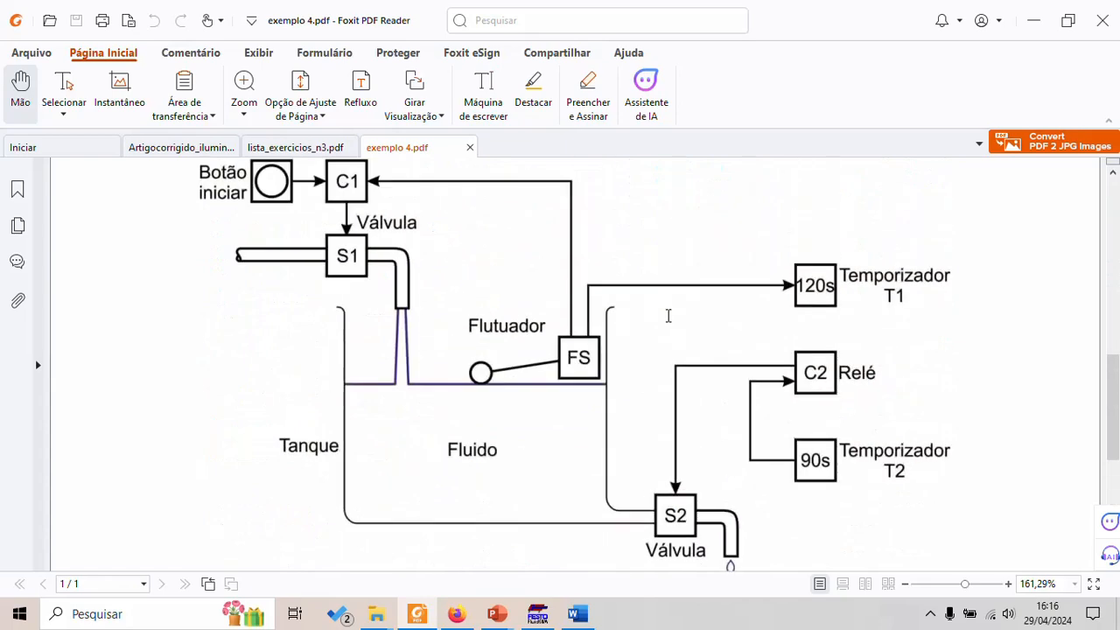
{"action": "scroll", "coordinate": [668, 315], "scroll_direction": "down", "scroll_amount": 3}
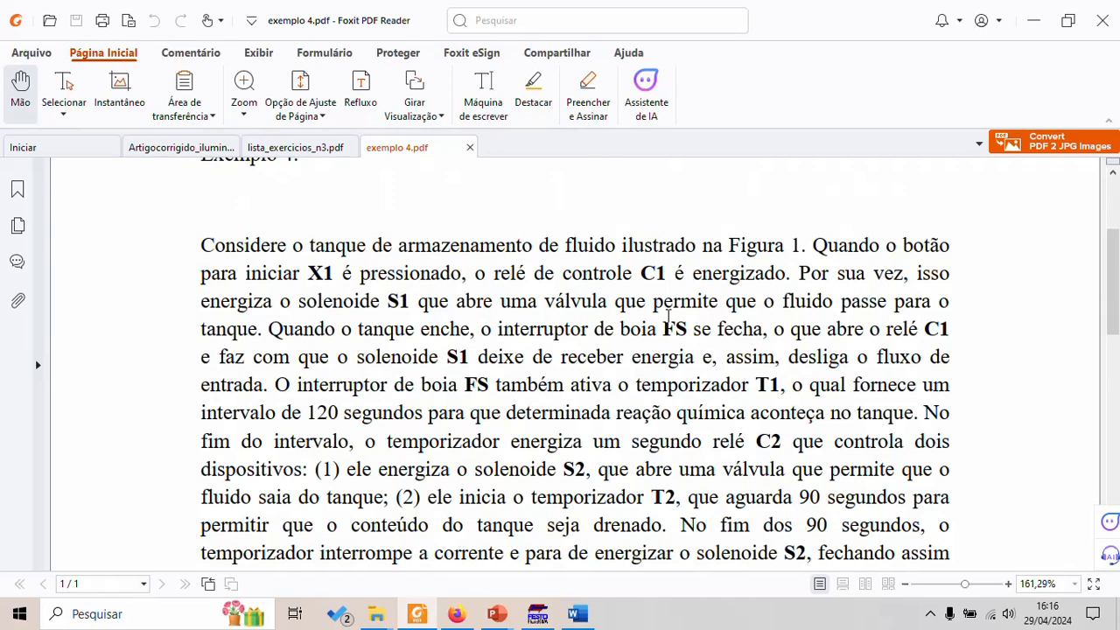
{"action": "scroll", "coordinate": [668, 317], "scroll_direction": "down", "scroll_amount": 18}
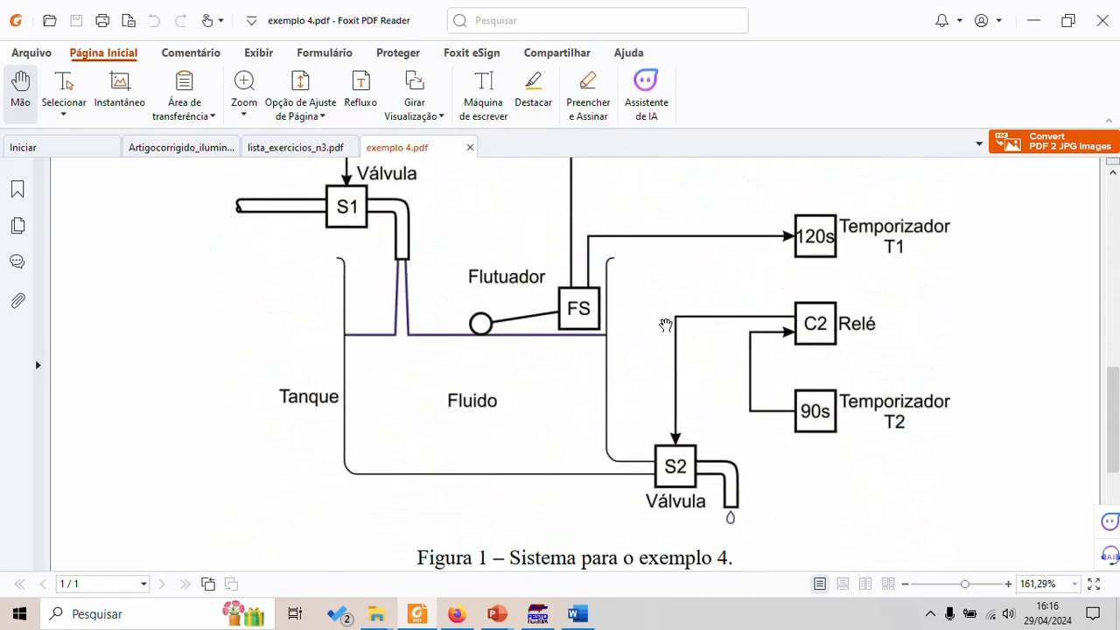
{"action": "scroll", "coordinate": [665, 324], "scroll_direction": "up", "scroll_amount": 2}
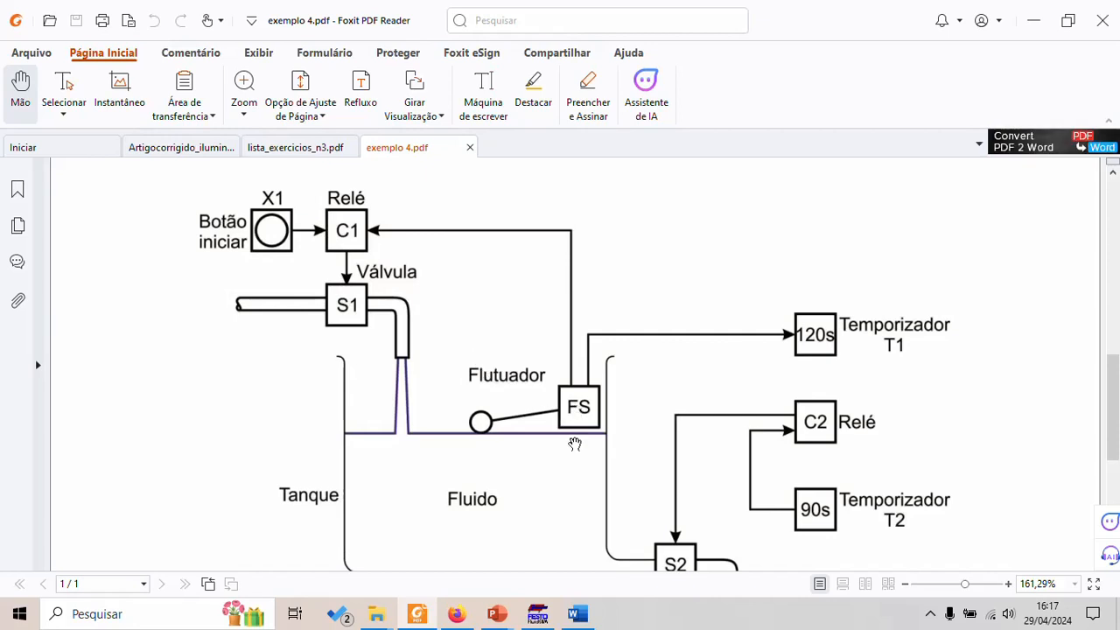
{"action": "scroll", "coordinate": [574, 442], "scroll_direction": "down", "scroll_amount": 1}
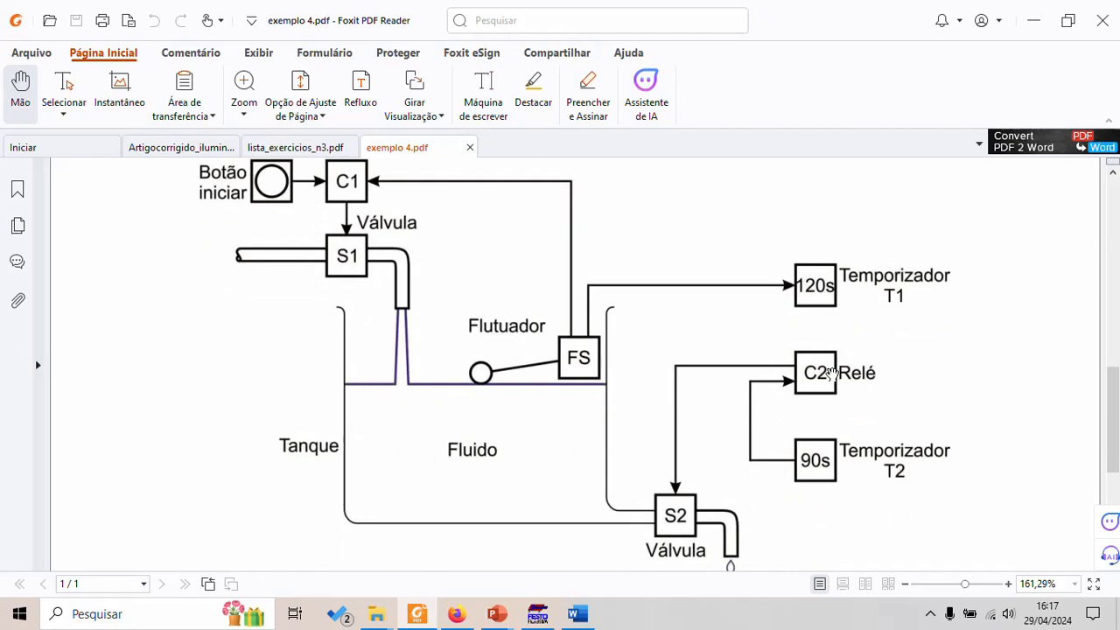
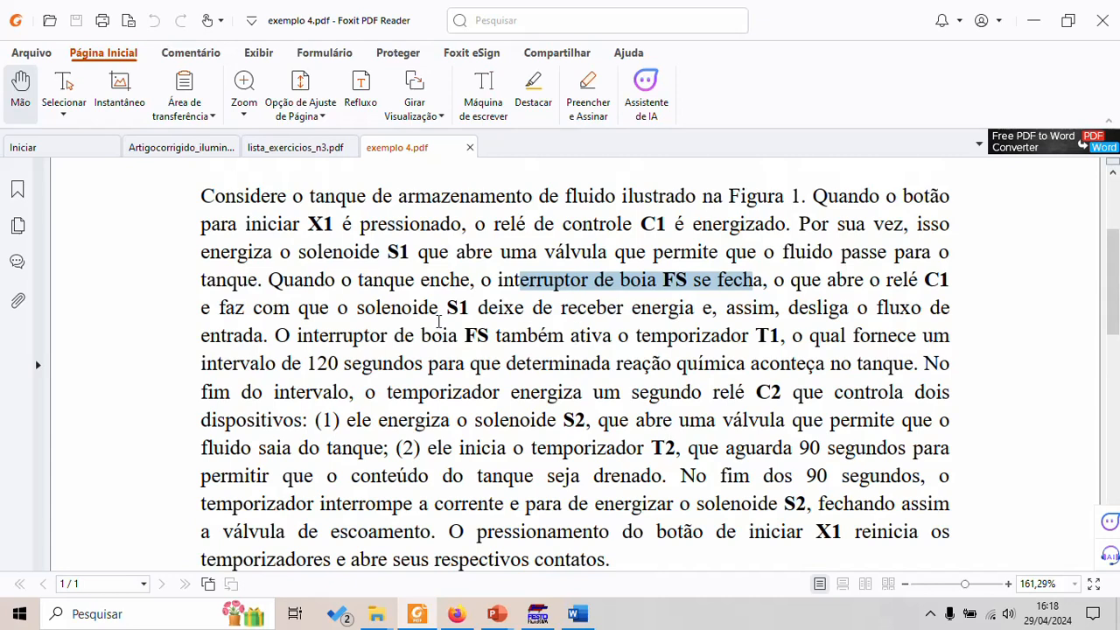
Step: Select in turn the mentions of solenoid S1, float switch FS, timer T1 and the 120-second interval while reading the statement
{"action": "left_click_drag", "start_coordinate": [447, 308], "coordinate": [523, 308]}
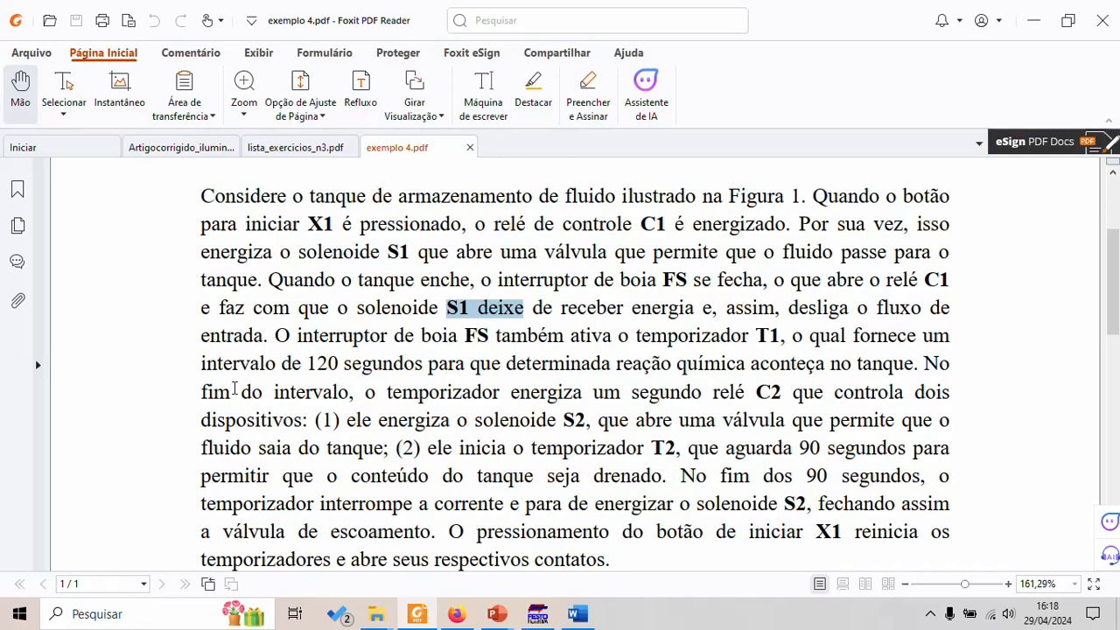
{"action": "left_click_drag", "start_coordinate": [463, 336], "coordinate": [504, 336]}
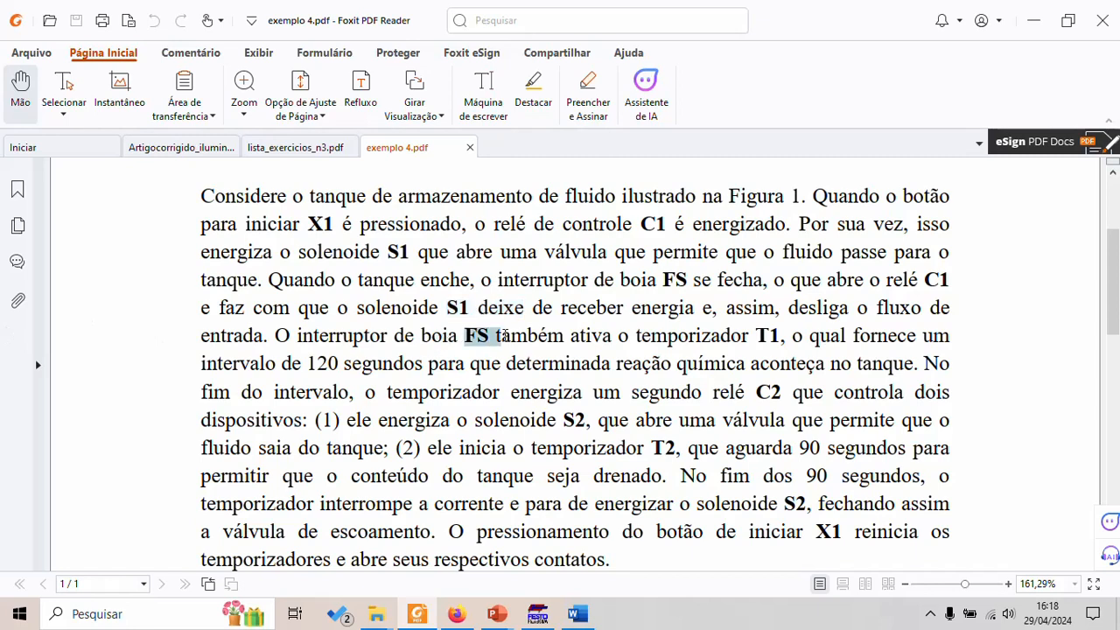
{"action": "left_click_drag", "start_coordinate": [755, 336], "coordinate": [782, 341]}
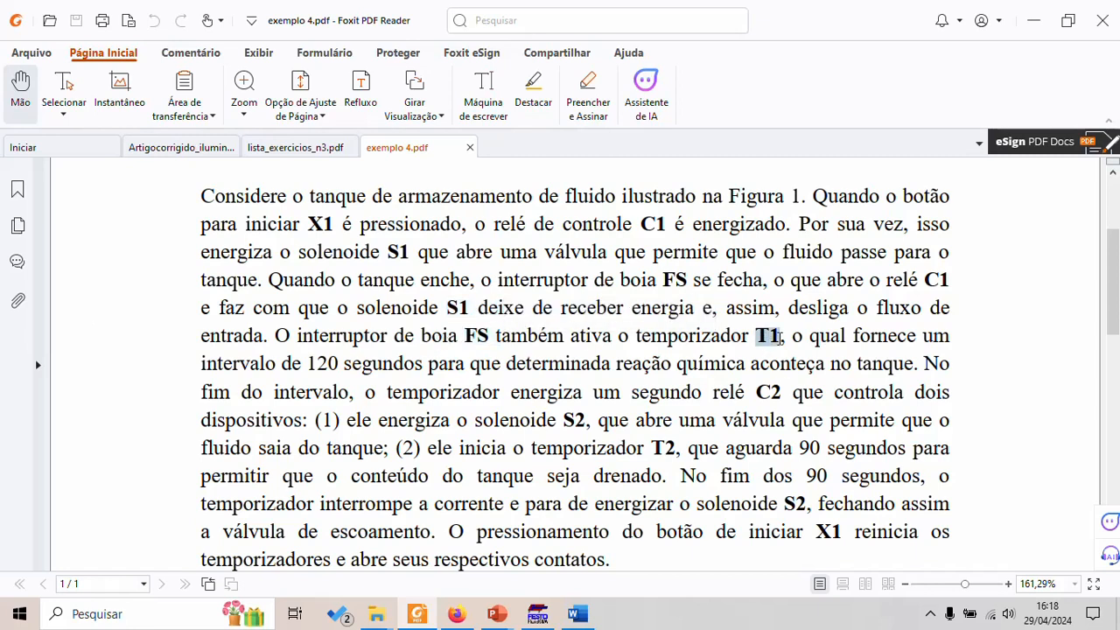
{"action": "left_click_drag", "start_coordinate": [314, 366], "coordinate": [449, 364]}
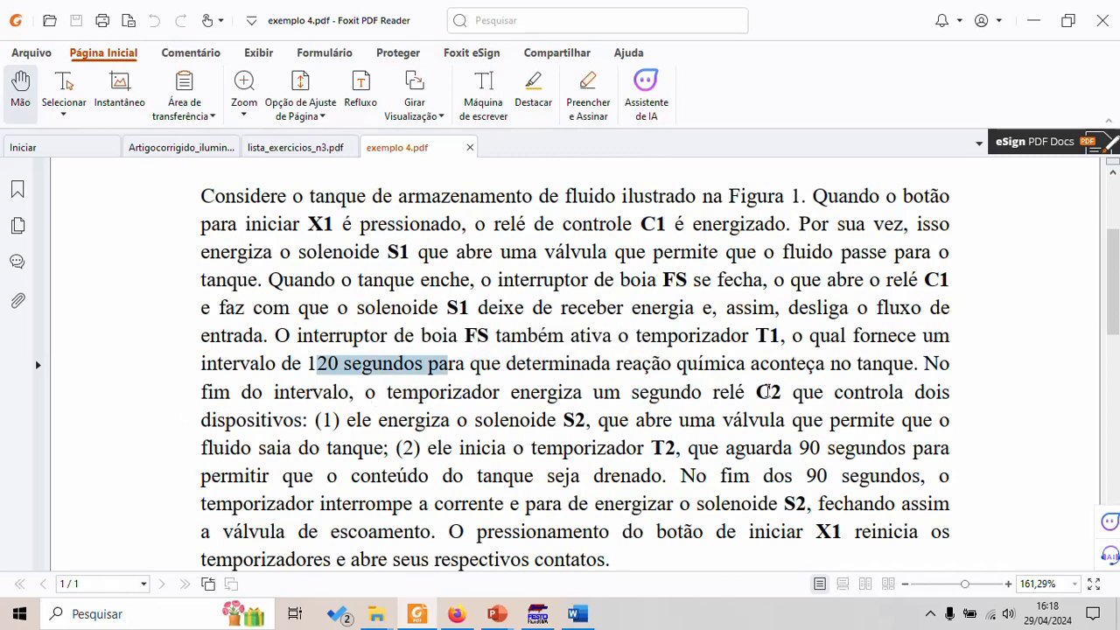
Step: Select in turn the mentions of relay C2, solenoid S2 and "No fim dos 90 segundos" while reading the statement
{"action": "left_click_drag", "start_coordinate": [757, 392], "coordinate": [781, 393]}
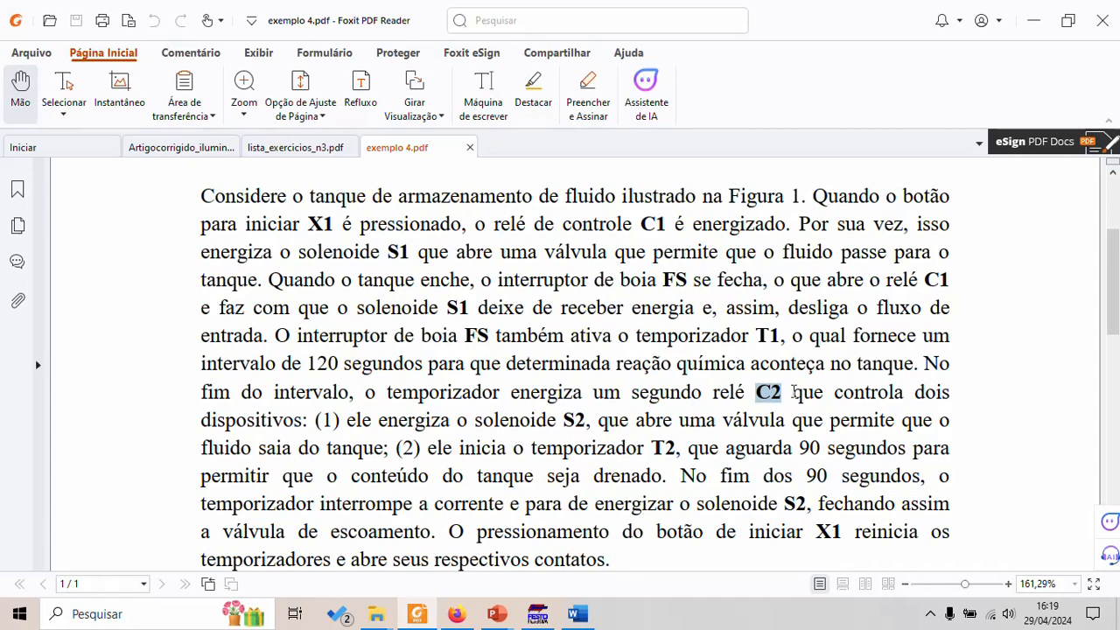
{"action": "left_click_drag", "start_coordinate": [564, 422], "coordinate": [585, 422]}
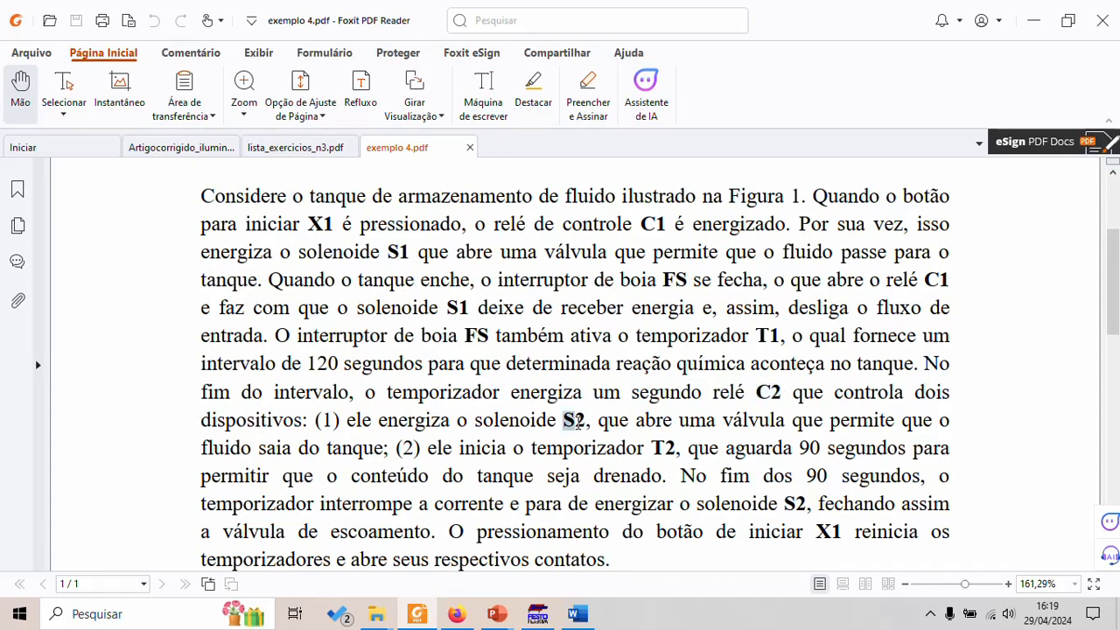
{"action": "left_click_drag", "start_coordinate": [651, 448], "coordinate": [914, 473]}
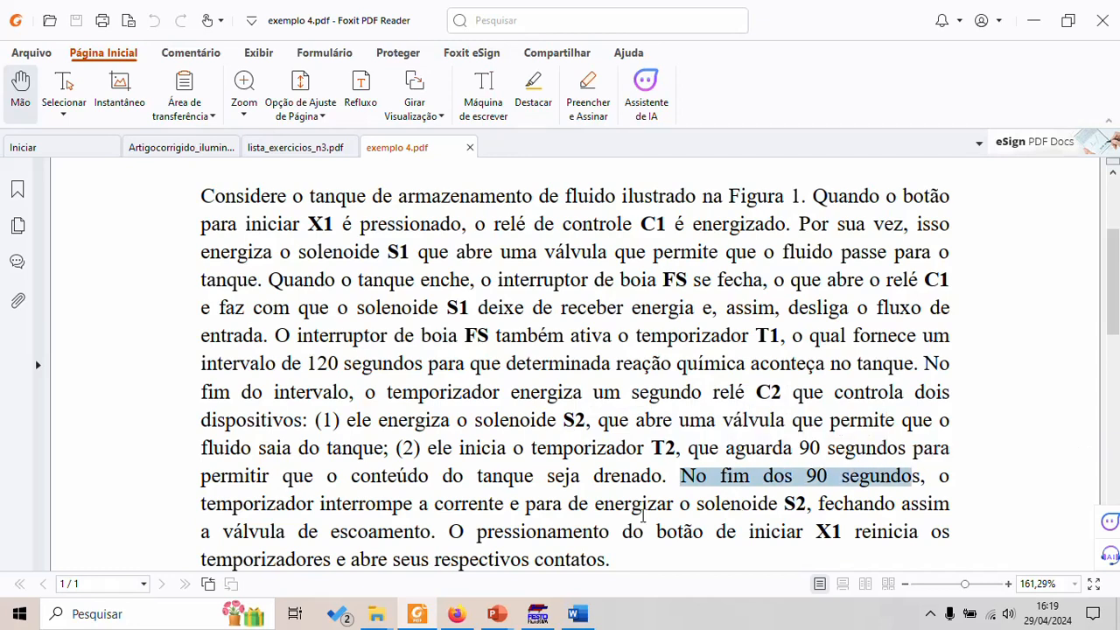
{"action": "scroll", "coordinate": [376, 514], "scroll_direction": "down", "scroll_amount": 1}
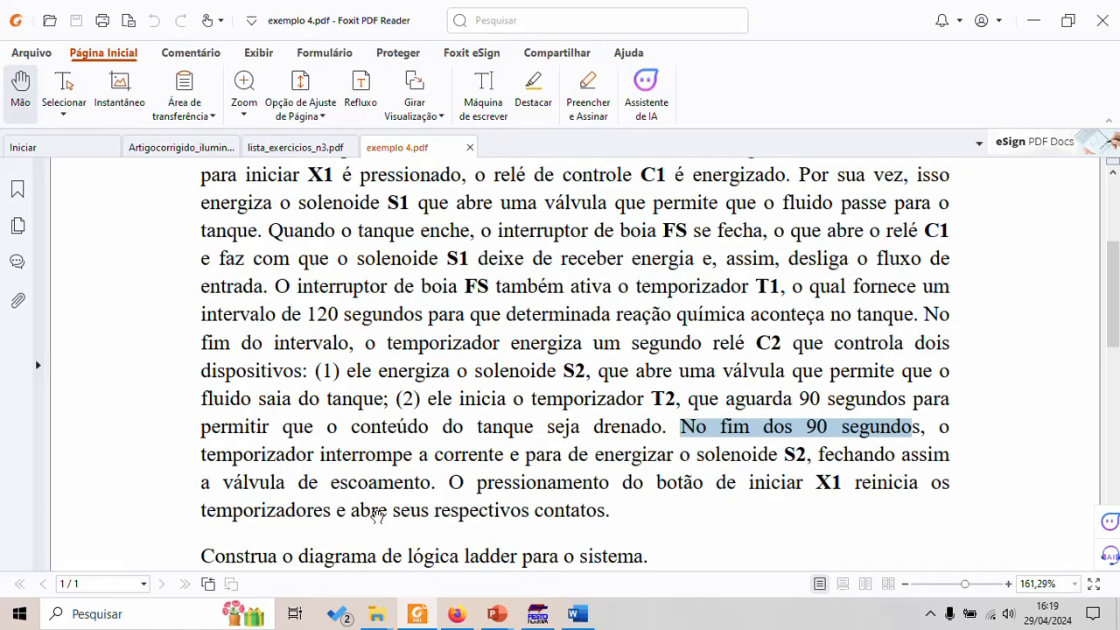
Step: Select the closing sentence about start button X1 and compare it with the tank system in Figura 1
{"action": "scroll", "coordinate": [716, 373], "scroll_direction": "down", "scroll_amount": 10}
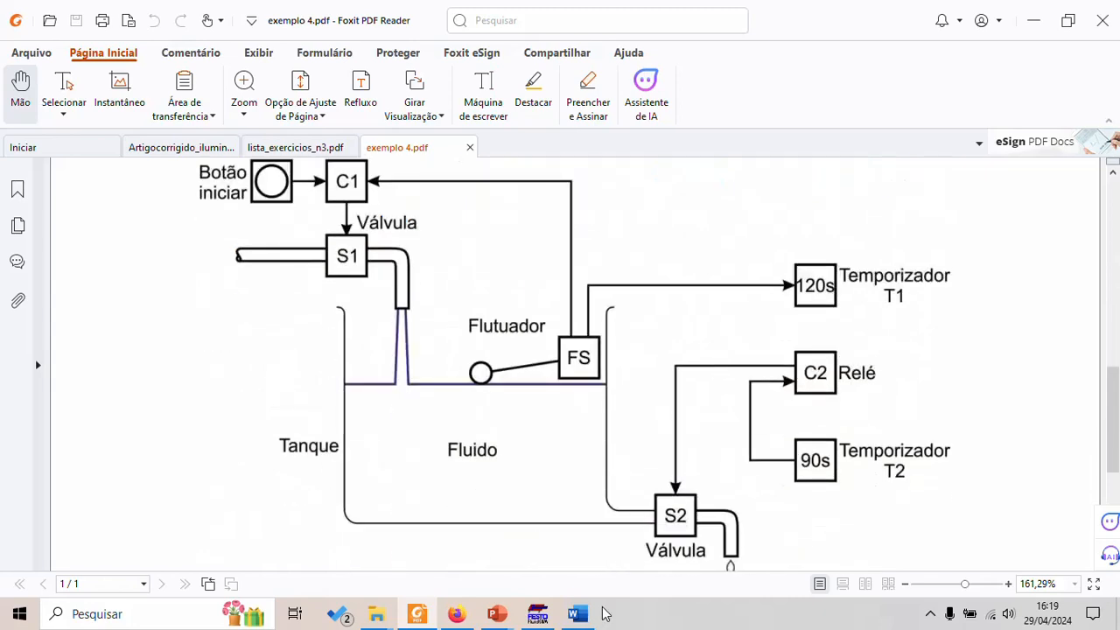
{"action": "scroll", "coordinate": [474, 546], "scroll_direction": "up", "scroll_amount": 3}
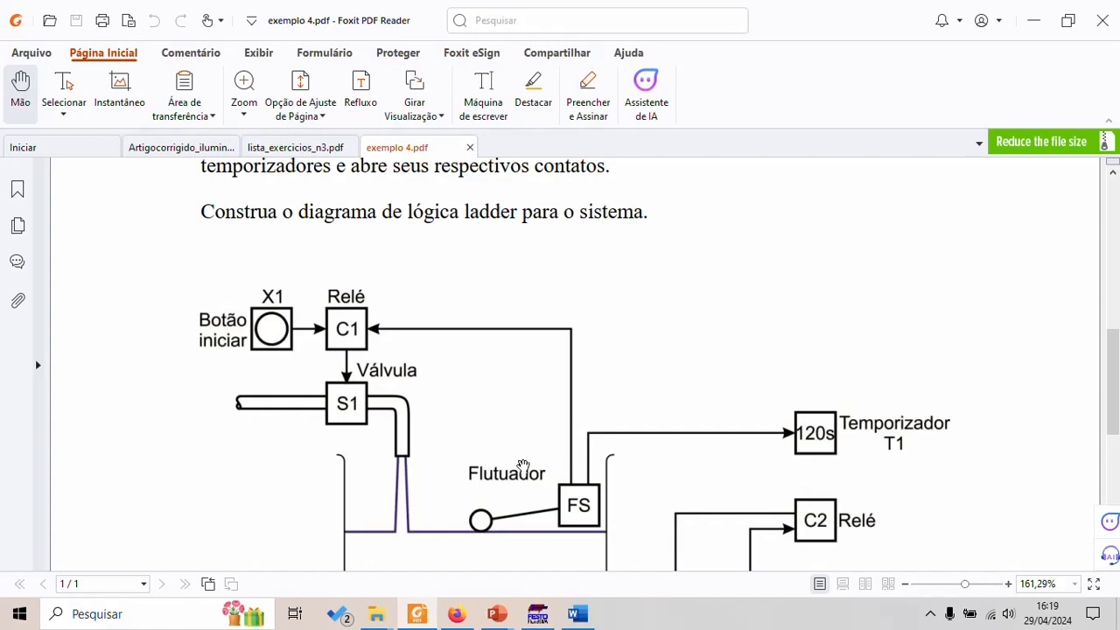
{"action": "scroll", "coordinate": [612, 481], "scroll_direction": "up", "scroll_amount": 3}
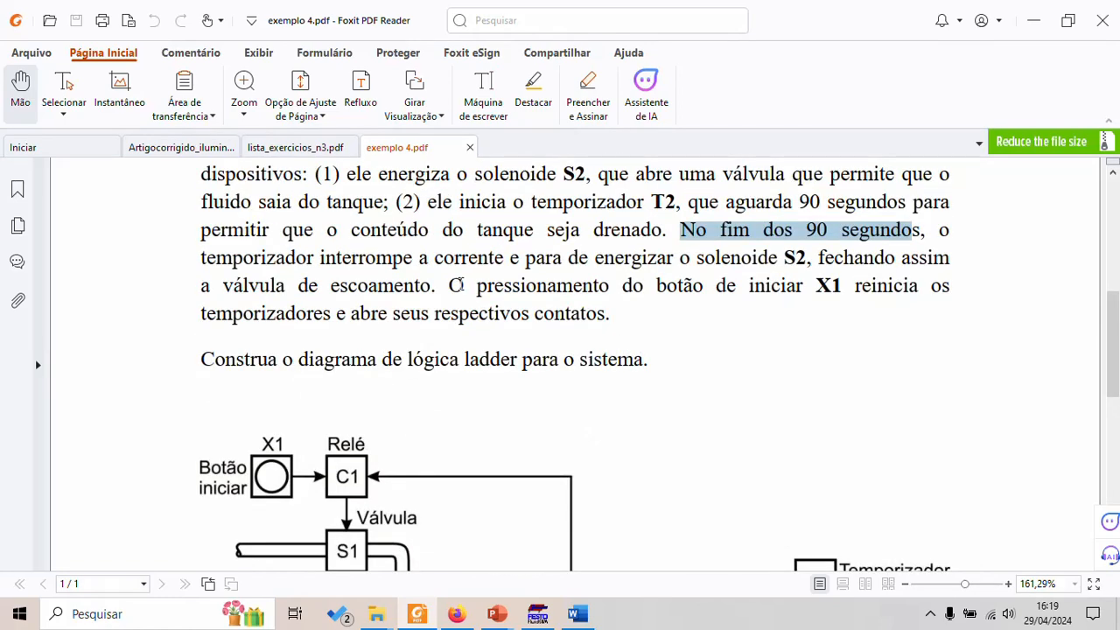
{"action": "left_click_drag", "start_coordinate": [455, 285], "coordinate": [607, 315]}
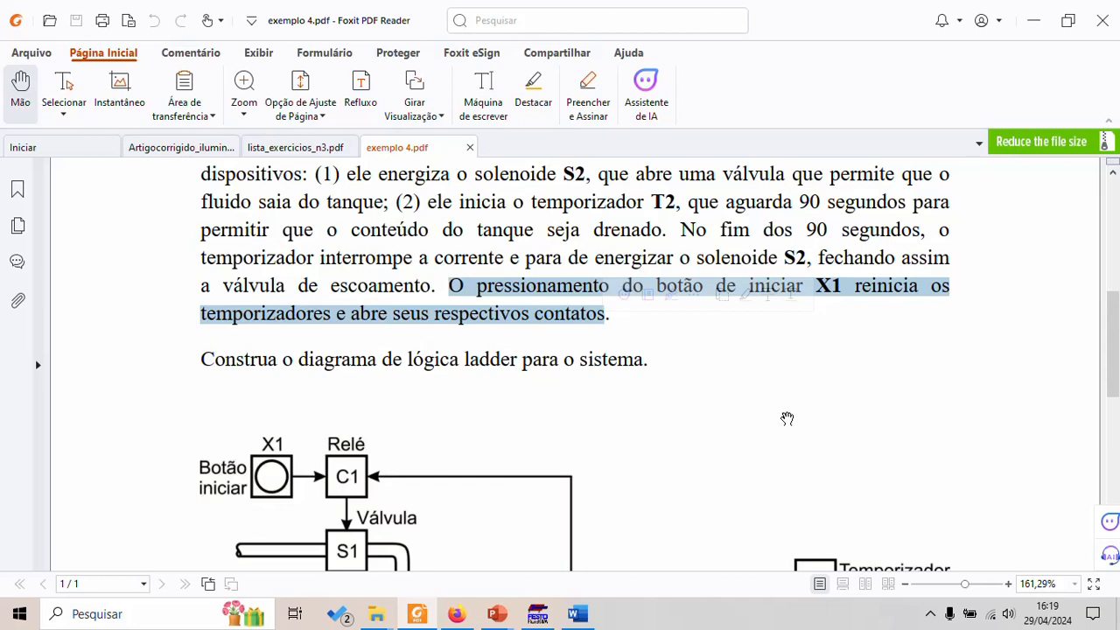
{"action": "scroll", "coordinate": [702, 467], "scroll_direction": "down", "scroll_amount": 5}
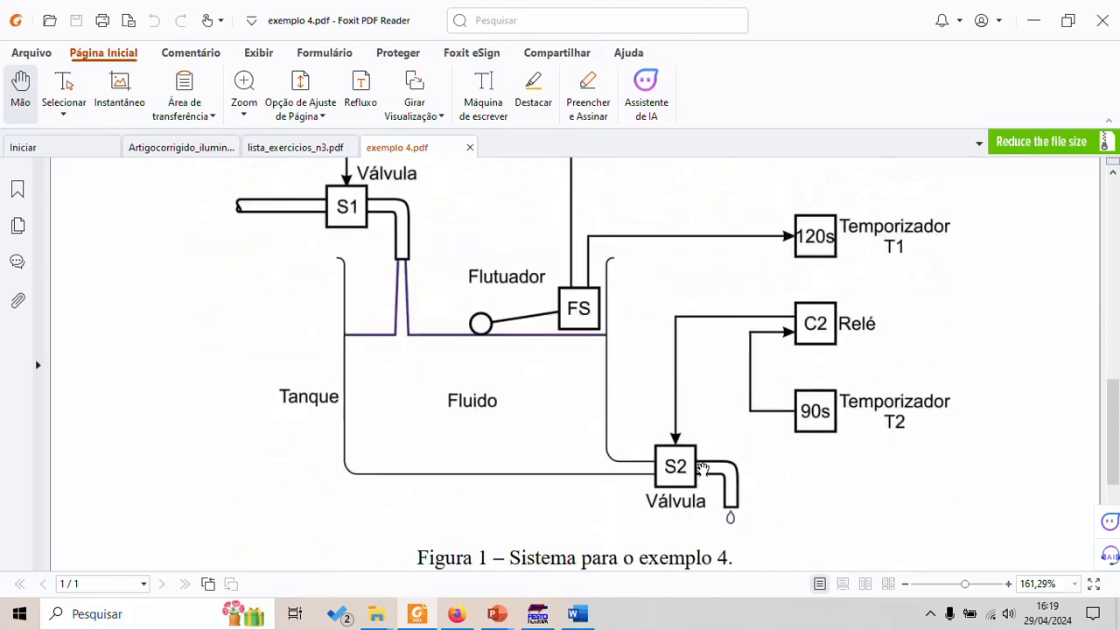
{"action": "scroll", "coordinate": [702, 468], "scroll_direction": "up", "scroll_amount": 1}
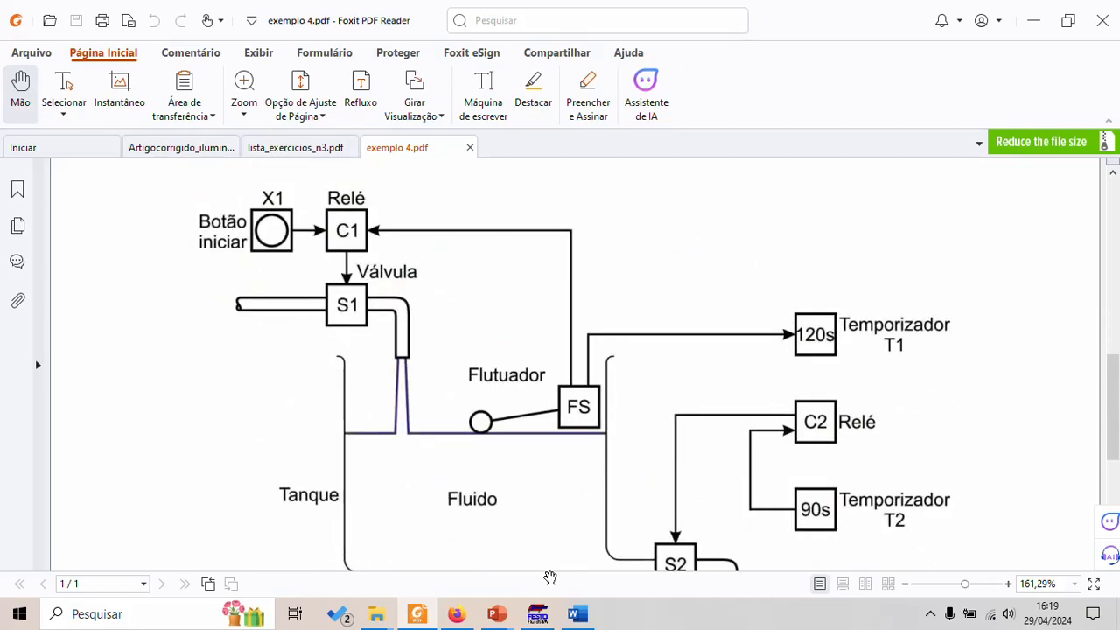
Step: Switch to FluidSIM, create a new circuit and save it on the desktop as exemplo4
{"action": "mouse_move", "coordinate": [544, 620]}
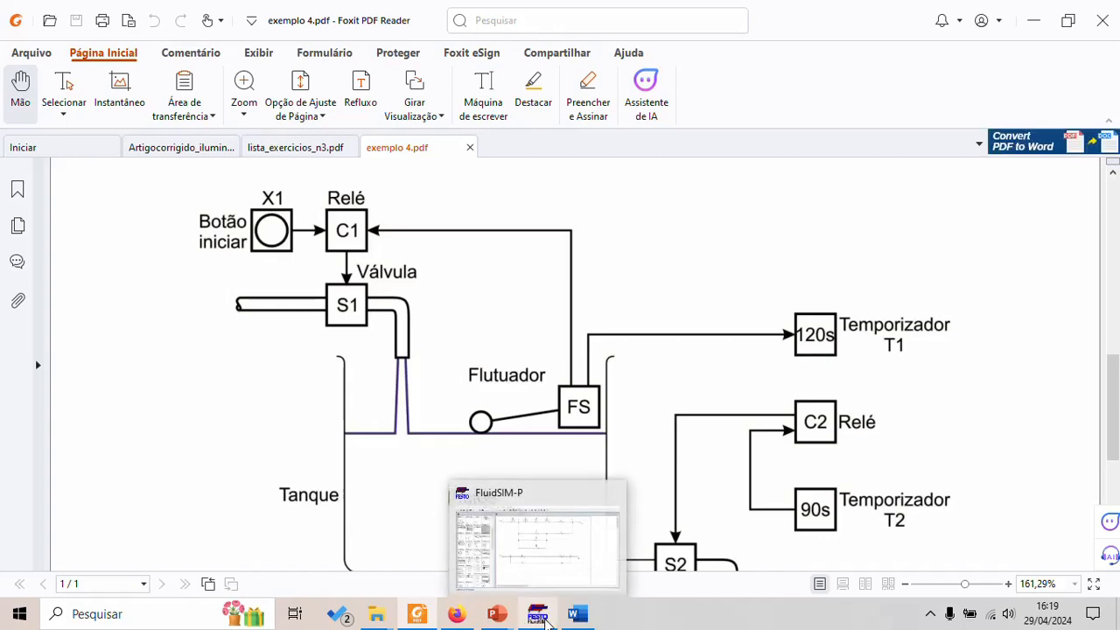
{"action": "key", "text": "alt+Tab"}
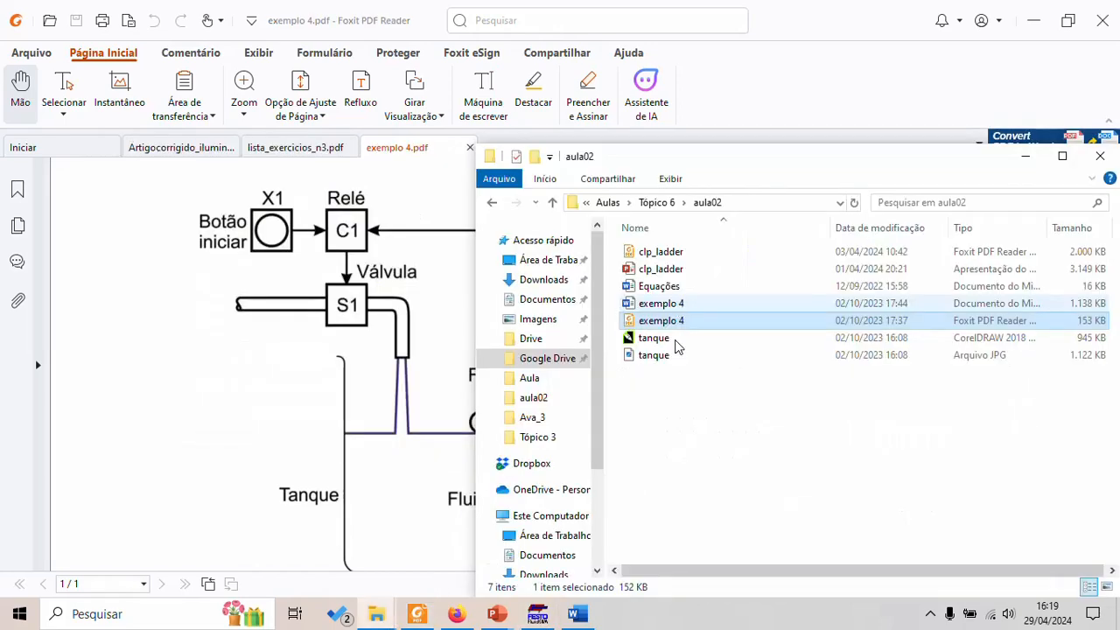
{"action": "left_click", "coordinate": [530, 620]}
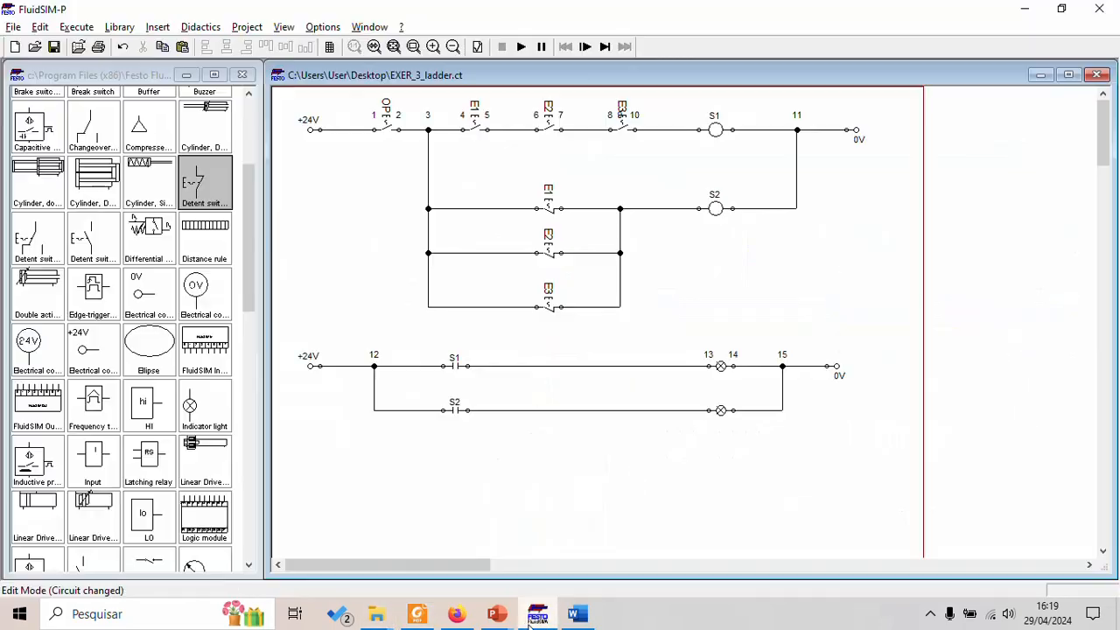
{"action": "left_click", "coordinate": [15, 47]}
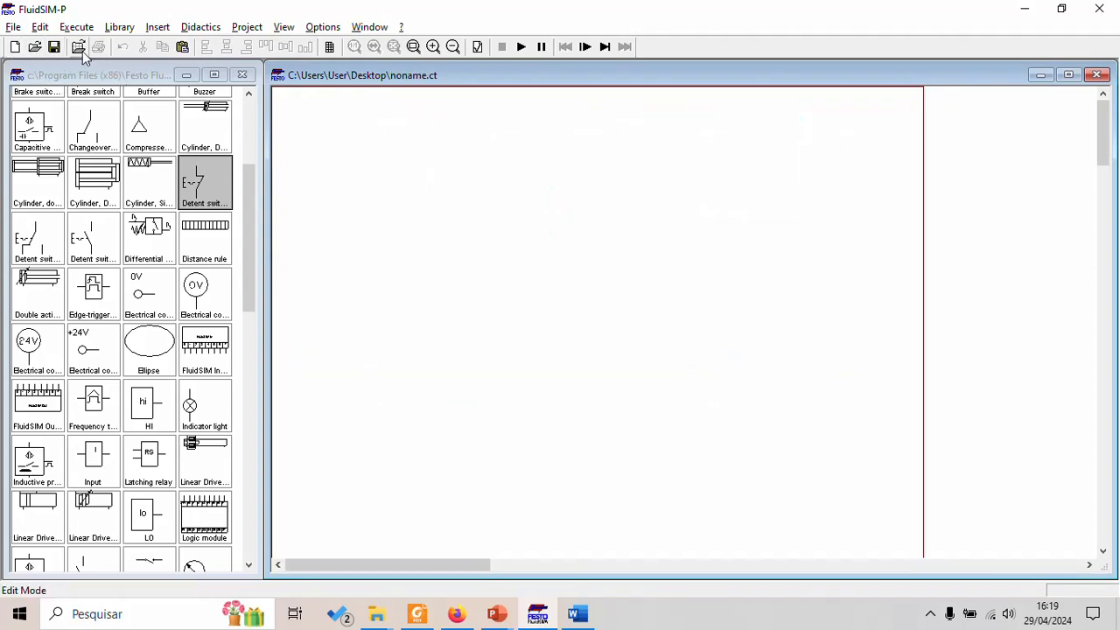
{"action": "left_click", "coordinate": [54, 47]}
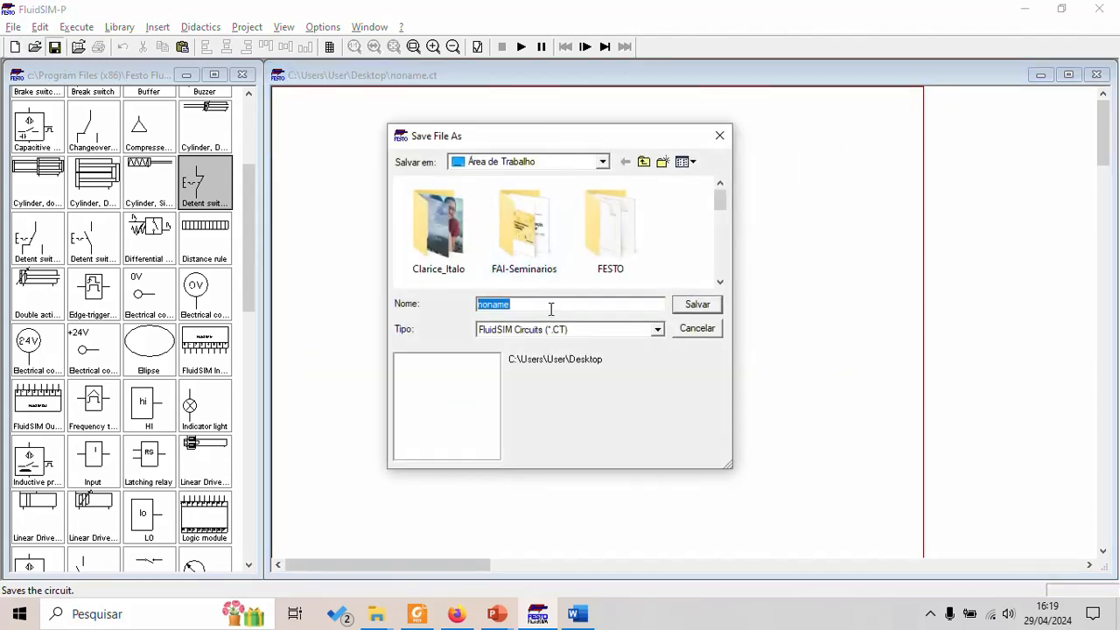
{"action": "type", "text": "exempl"}
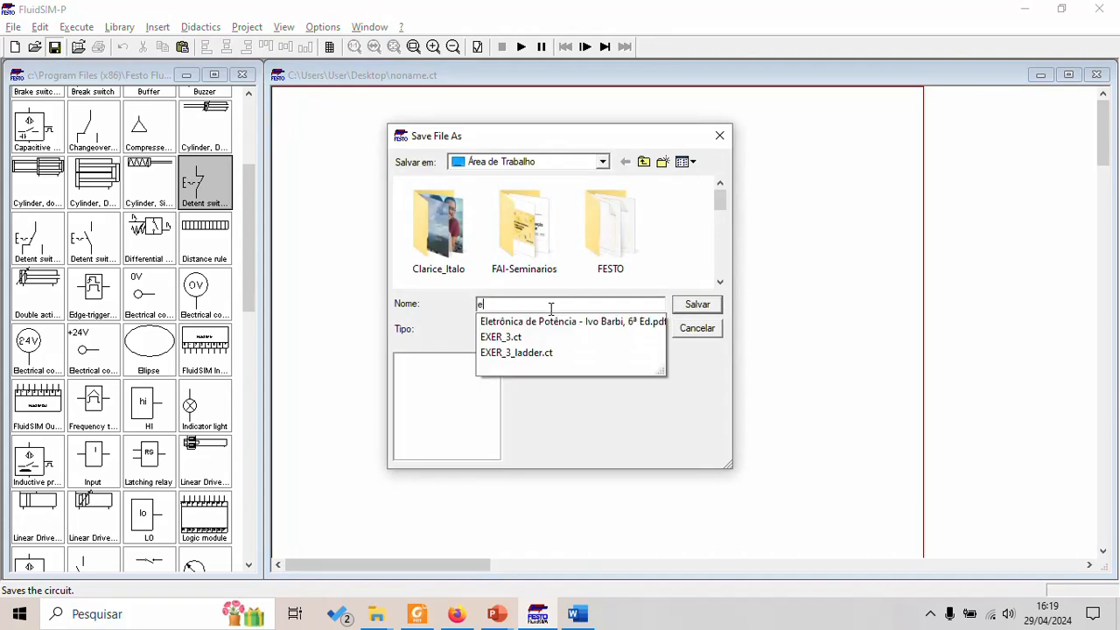
{"action": "type", "text": "o"}
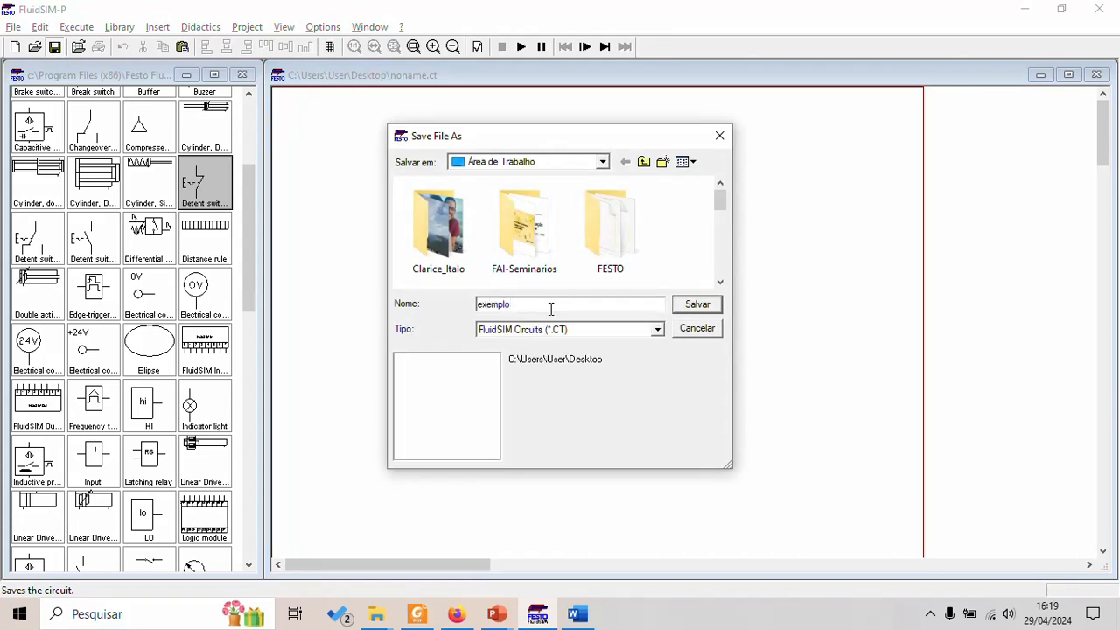
{"action": "type", "text": "5"}
{"action": "key", "text": "Return"}
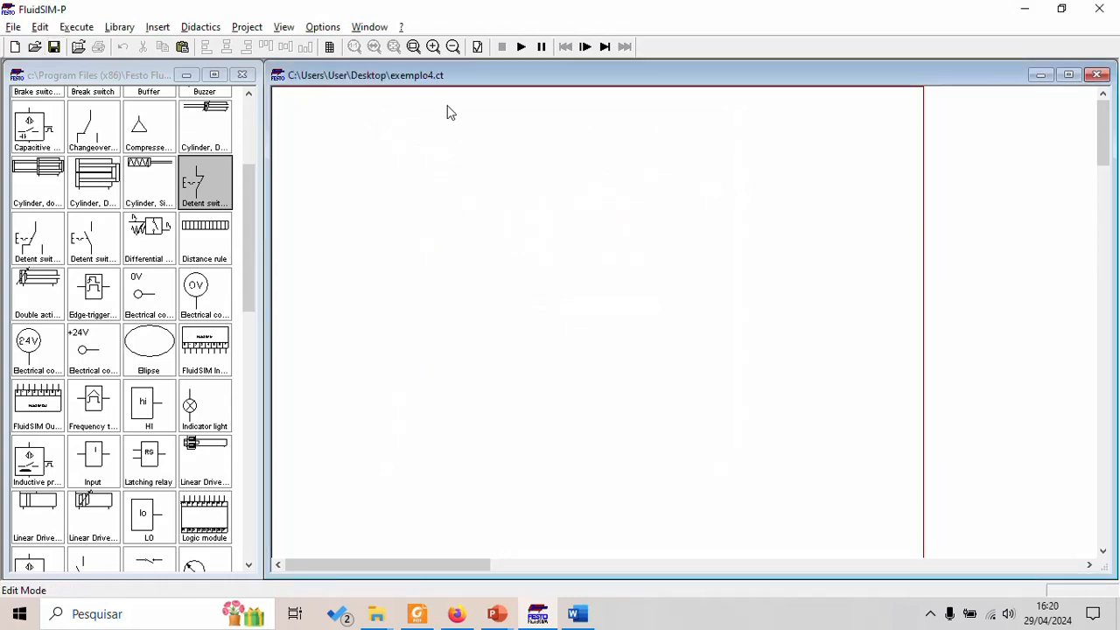
Step: Return to the exemplo 4 PDF in Foxit and reread the start of the problem statement
{"action": "key", "text": "alt+Tab"}
{"action": "key", "text": "alt+Tab"}
{"action": "key", "text": "alt+Tab"}
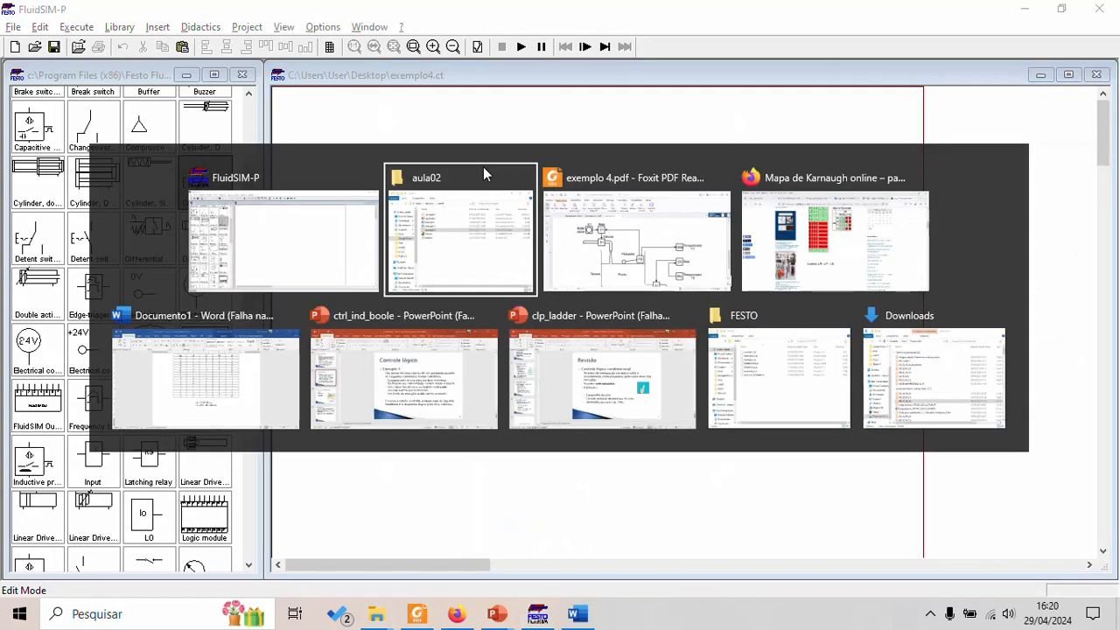
{"action": "key", "text": "alt+Tab"}
{"action": "scroll", "coordinate": [499, 327], "scroll_direction": "up", "scroll_amount": 8}
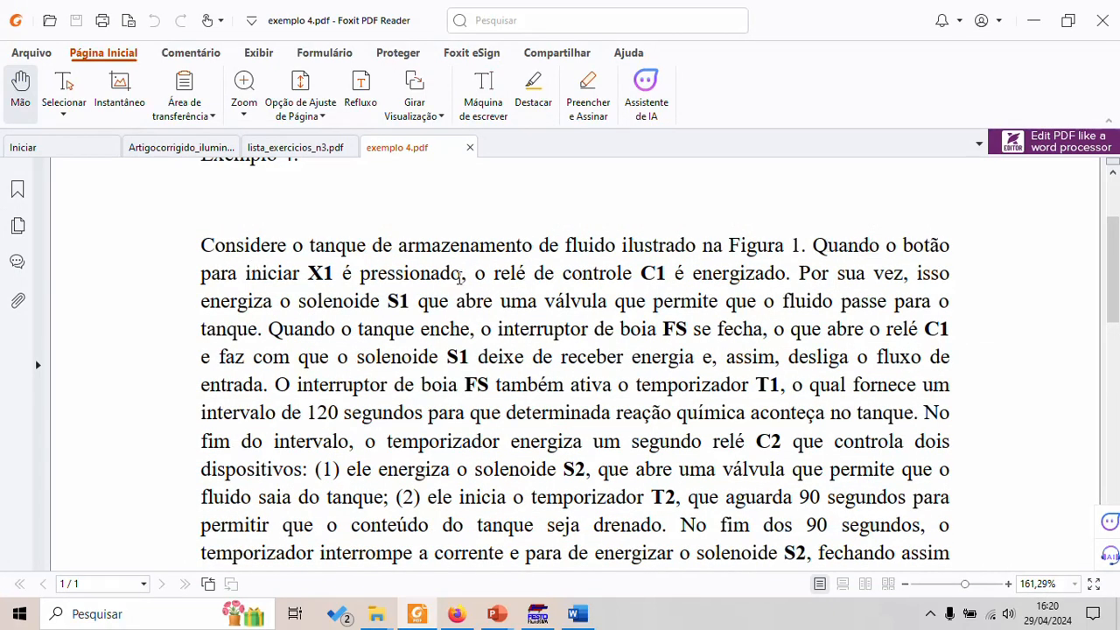
Step: Switch to FluidSIM, place a 0V electrical connection near the upper end of the page's red border and rotate it 180°
{"action": "key", "text": "alt+Tab"}
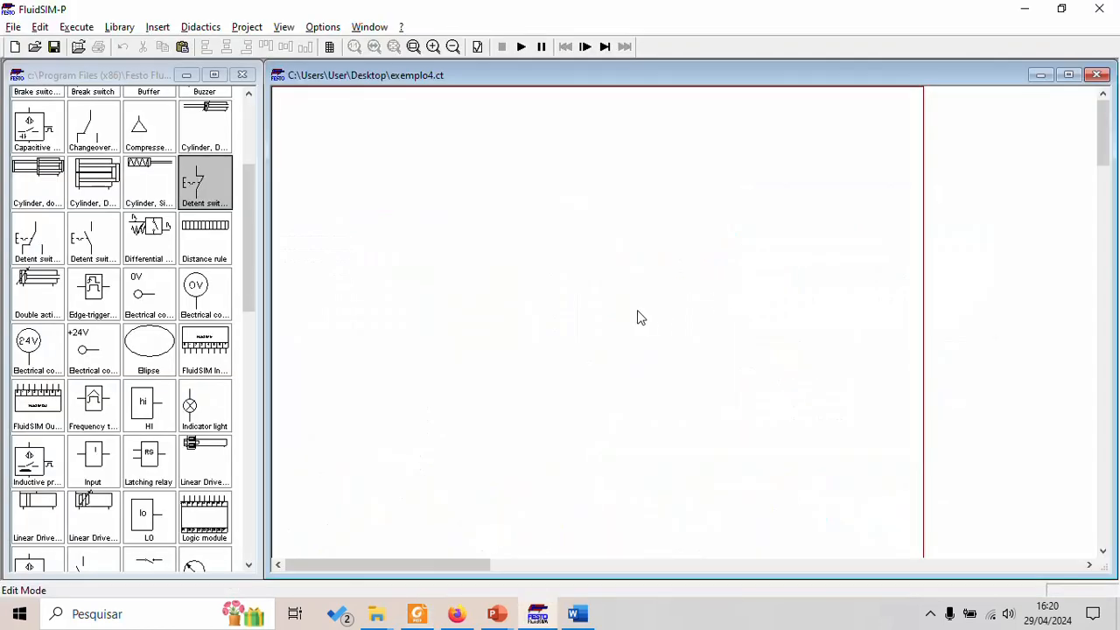
{"action": "left_click", "coordinate": [145, 297]}
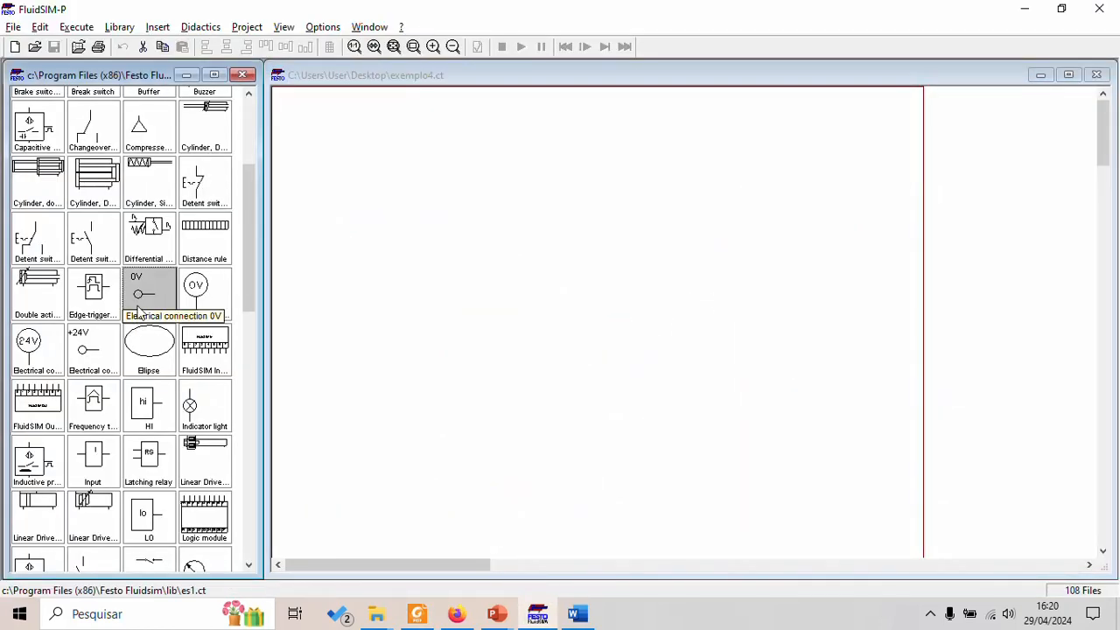
{"action": "mouse_move", "coordinate": [143, 302]}
{"action": "left_mouse_down"}
{"action": "mouse_move", "coordinate": [762, 145]}
{"action": "mouse_move", "coordinate": [877, 144]}
{"action": "left_mouse_up"}
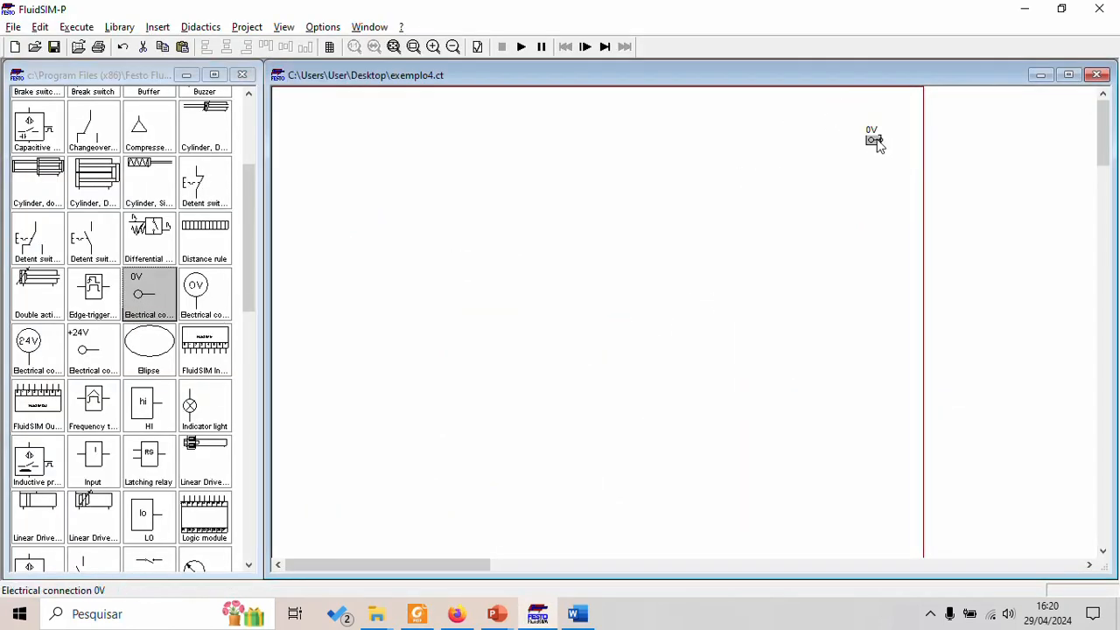
{"action": "right_click", "coordinate": [878, 144]}
{"action": "left_click", "coordinate": [872, 141]}
{"action": "right_click", "coordinate": [871, 141]}
{"action": "mouse_move", "coordinate": [935, 285]}
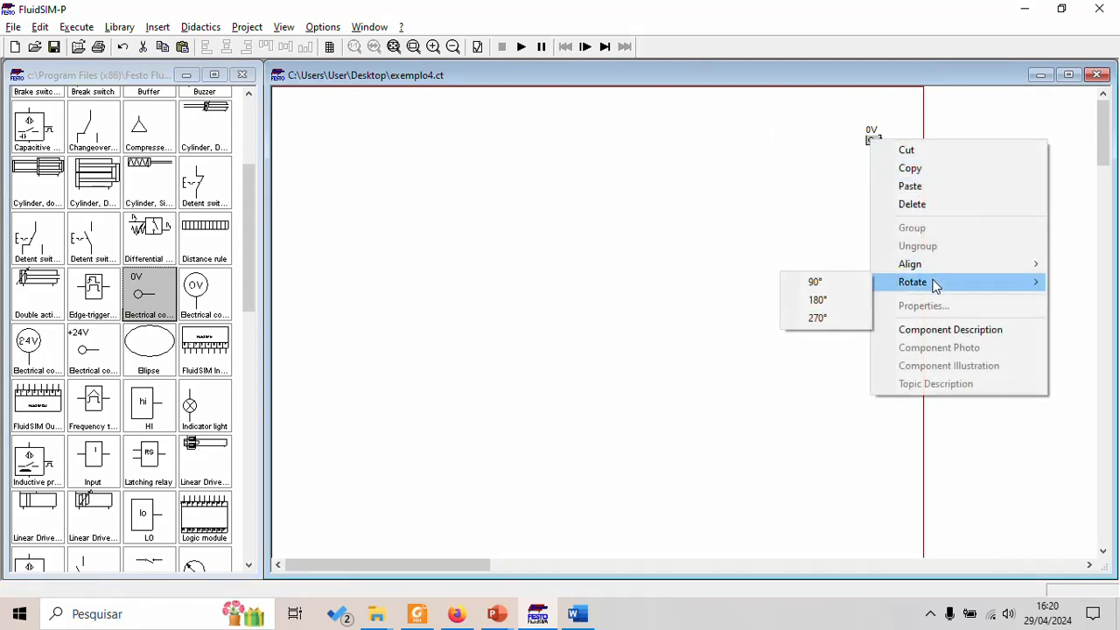
{"action": "left_click", "coordinate": [843, 303]}
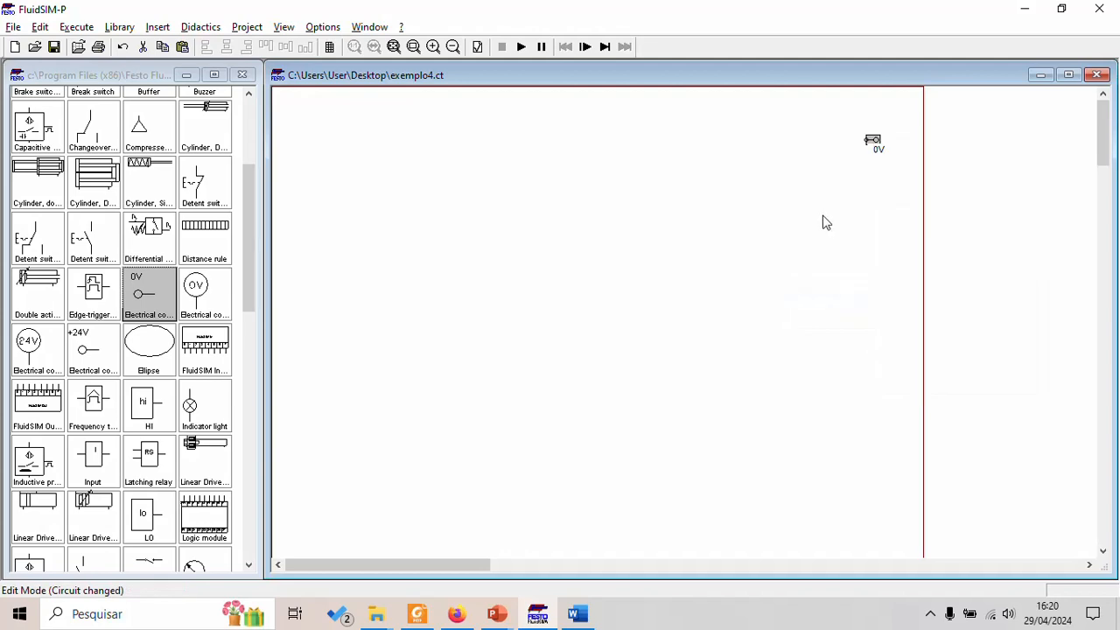
Step: Add a text label reading "Circuito de comando" at the upper start of the circuit page
{"action": "scroll", "coordinate": [5, 470], "scroll_direction": "down", "scroll_amount": 2}
{"action": "left_click_drag", "start_coordinate": [251, 281], "coordinate": [247, 510]}
{"action": "scroll", "coordinate": [182, 457], "scroll_direction": "down", "scroll_amount": 1}
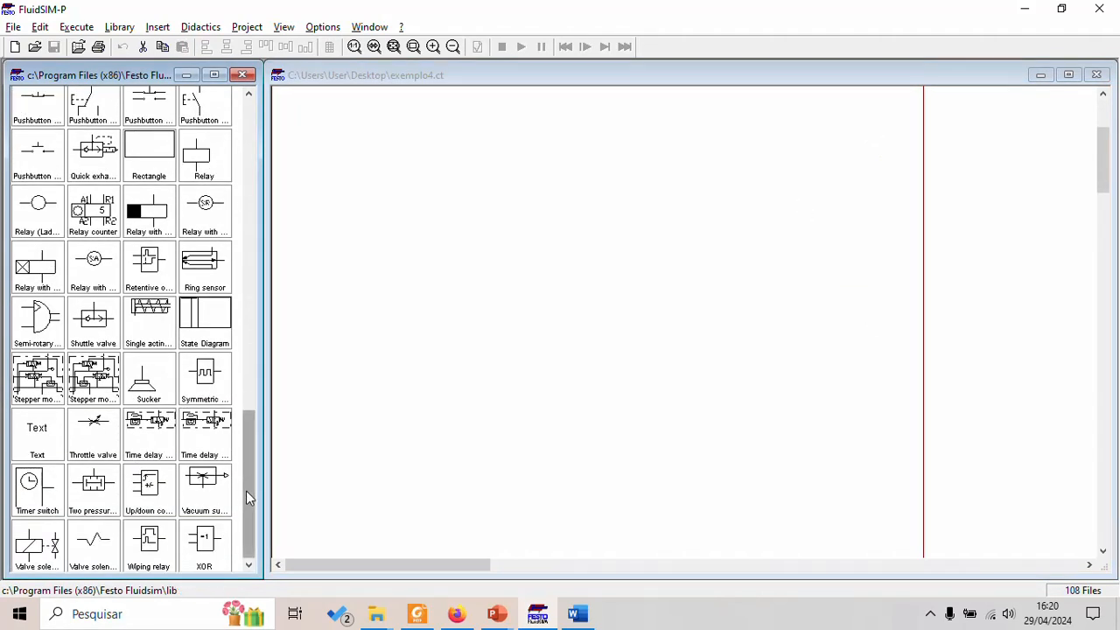
{"action": "left_click_drag", "start_coordinate": [34, 437], "coordinate": [315, 107]}
{"action": "double_click", "coordinate": [324, 108]}
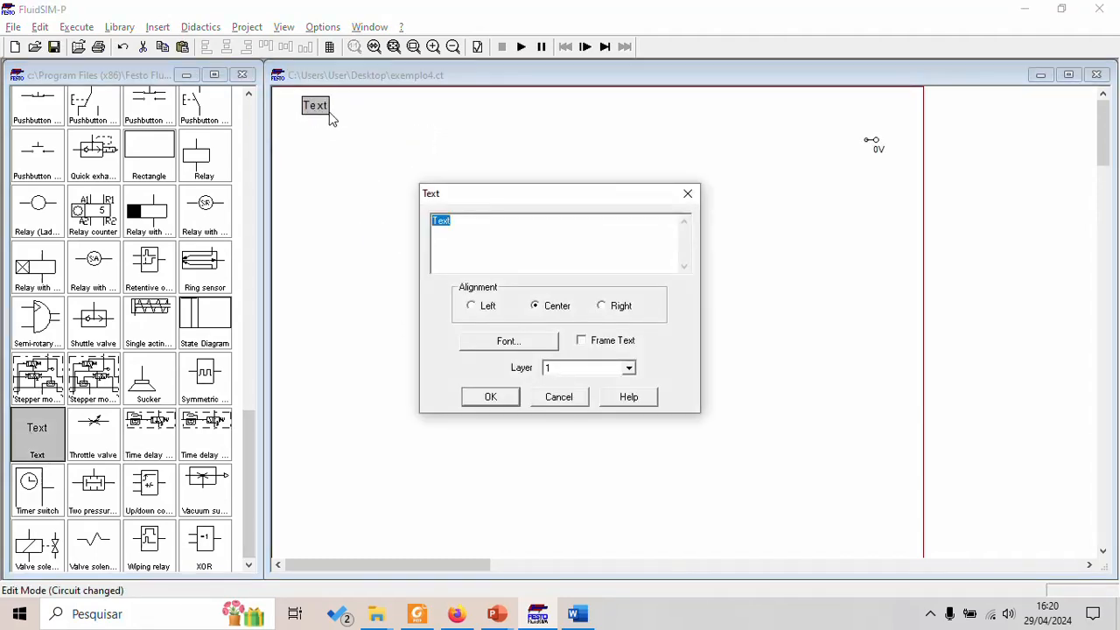
{"action": "type", "text": "Circuito de comando"}
{"action": "key", "text": "Return"}
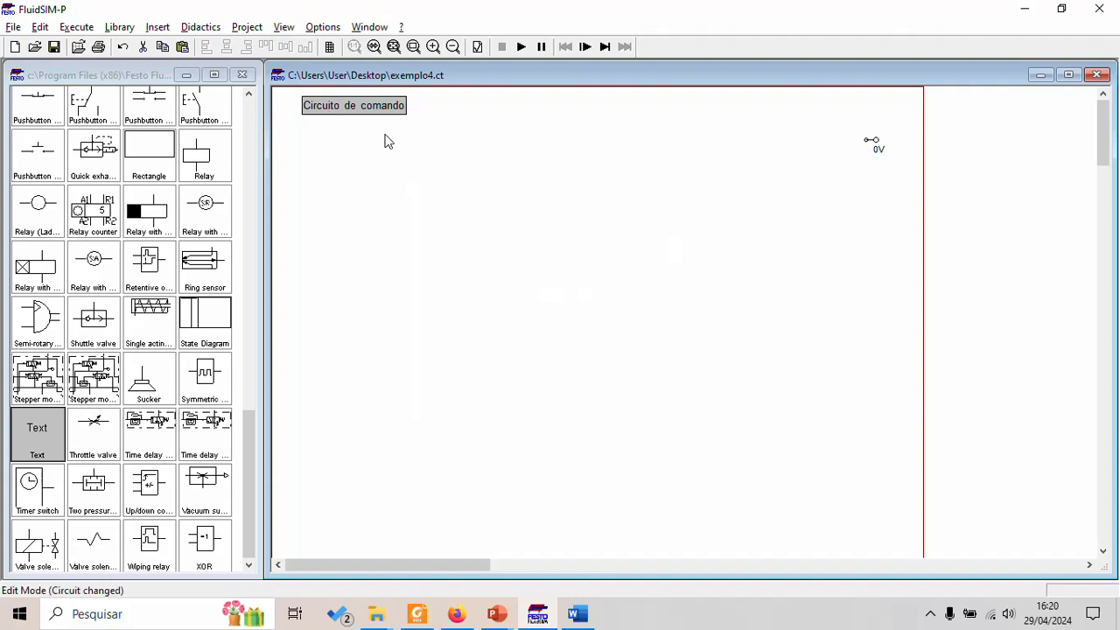
Step: Move the 0V connection slightly lower on the page
{"action": "left_click", "coordinate": [846, 132]}
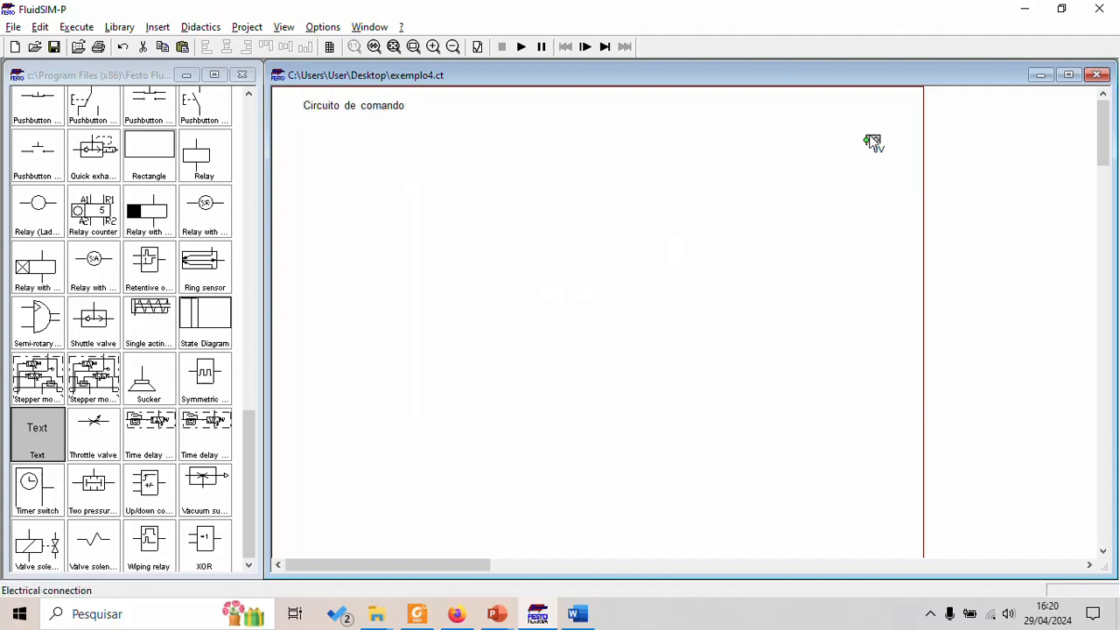
{"action": "left_click_drag", "start_coordinate": [872, 141], "coordinate": [872, 153]}
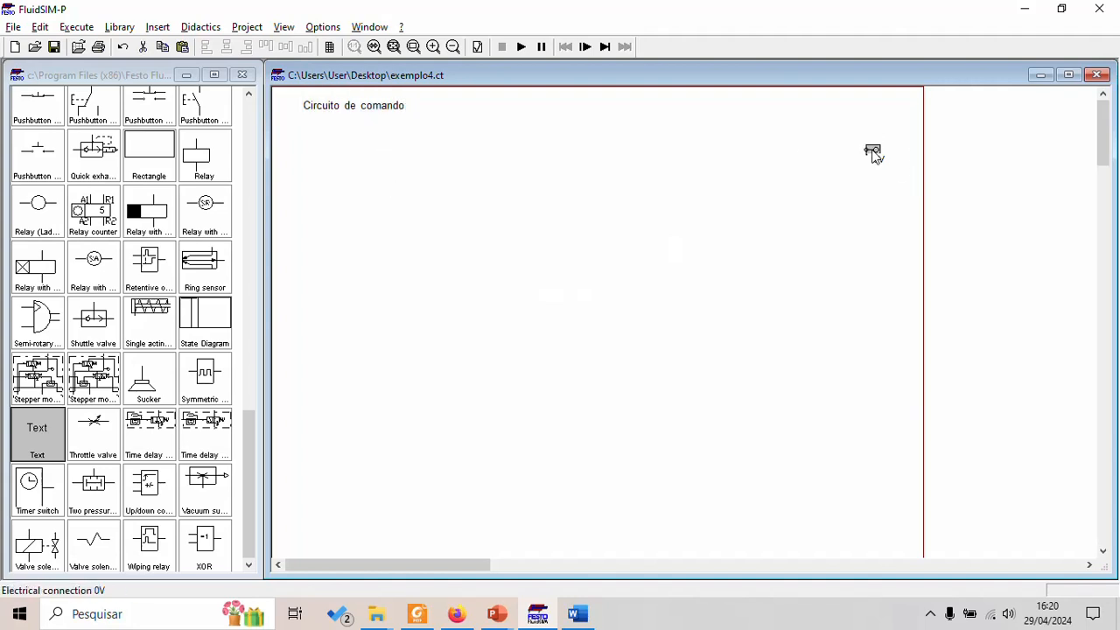
{"action": "left_click", "coordinate": [877, 227]}
Step: Place a +24V electrical connection below the "Circuito de comando" label, level with the 0V connection
{"action": "left_click", "coordinate": [245, 439]}
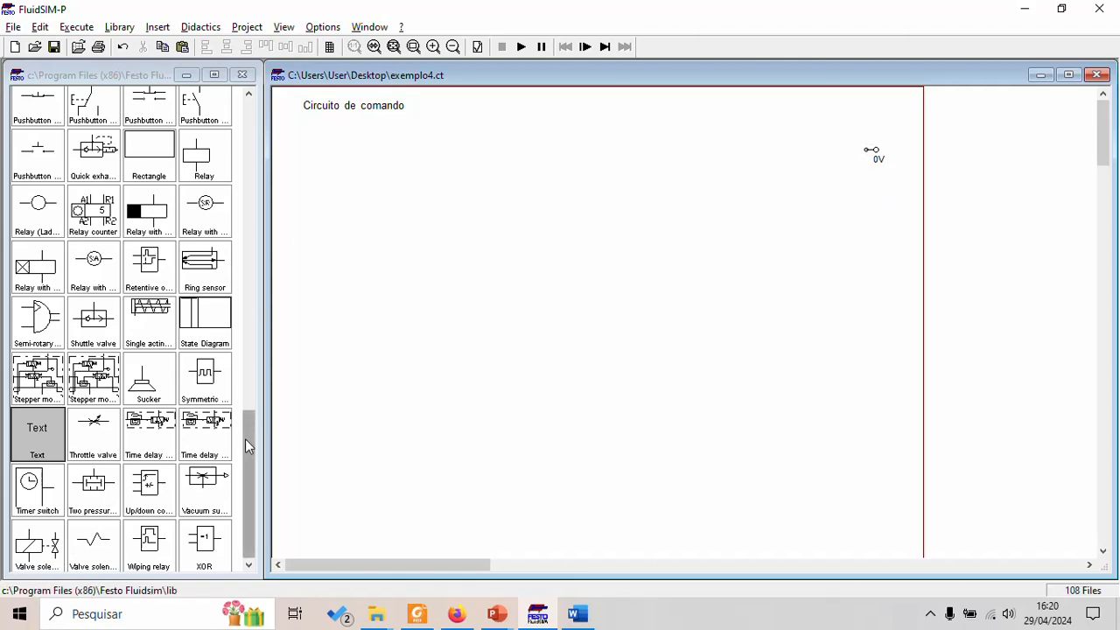
{"action": "left_click_drag", "start_coordinate": [245, 439], "coordinate": [253, 145]}
{"action": "left_click", "coordinate": [98, 507]}
{"action": "left_click_drag", "start_coordinate": [98, 507], "coordinate": [314, 148]}
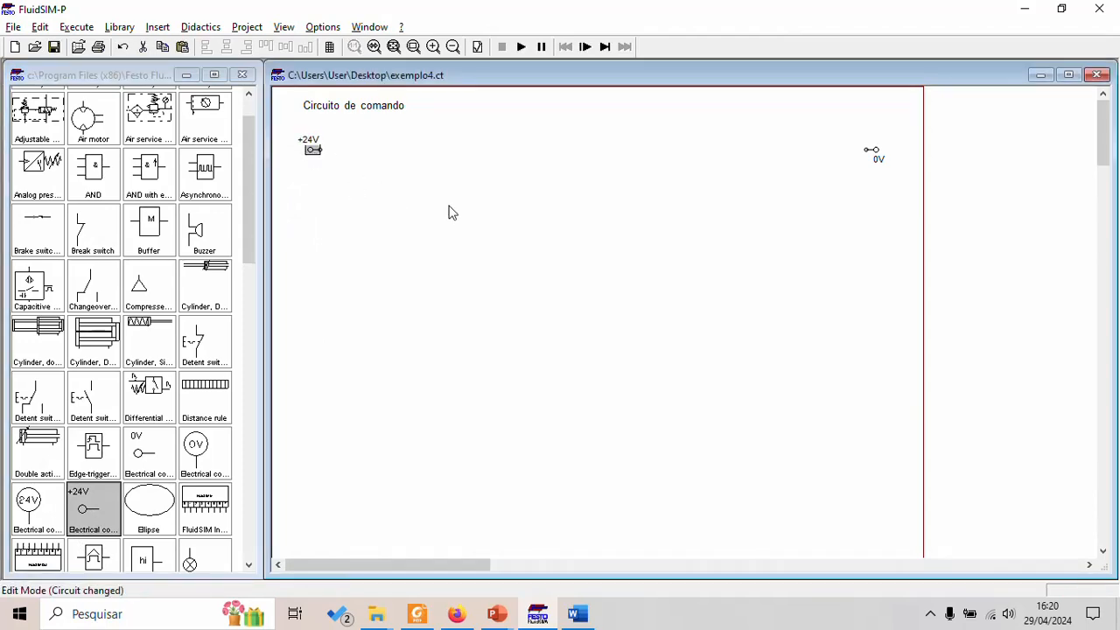
{"action": "left_click", "coordinate": [450, 212]}
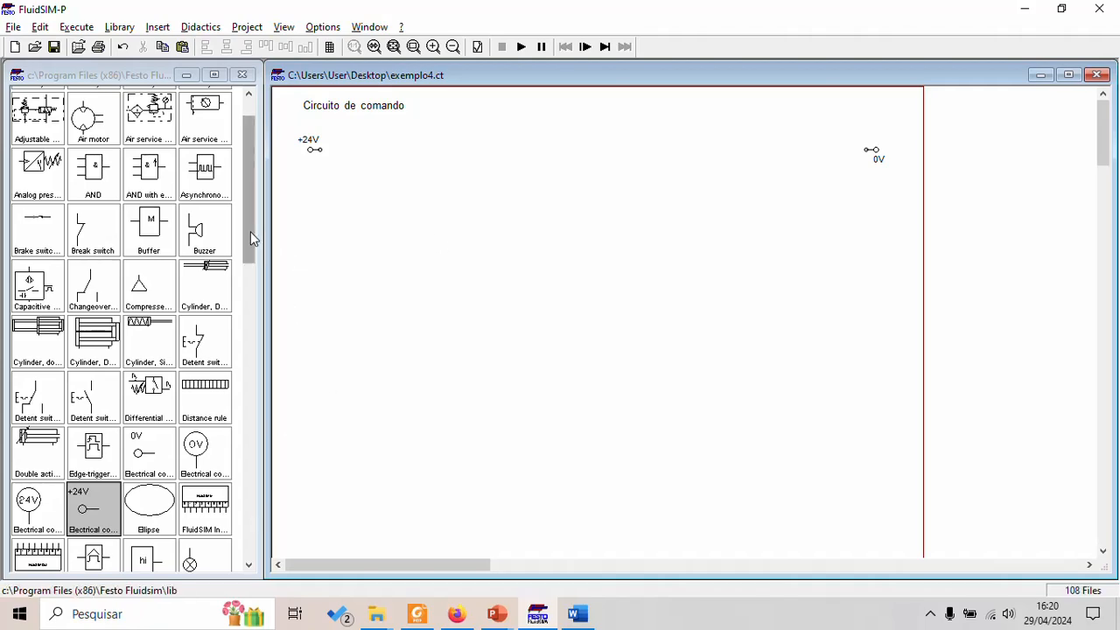
Step: Place a normally open ladder pushbutton beside the +24V connection, in line with the 0V connection
{"action": "left_click_drag", "start_coordinate": [251, 216], "coordinate": [248, 432]}
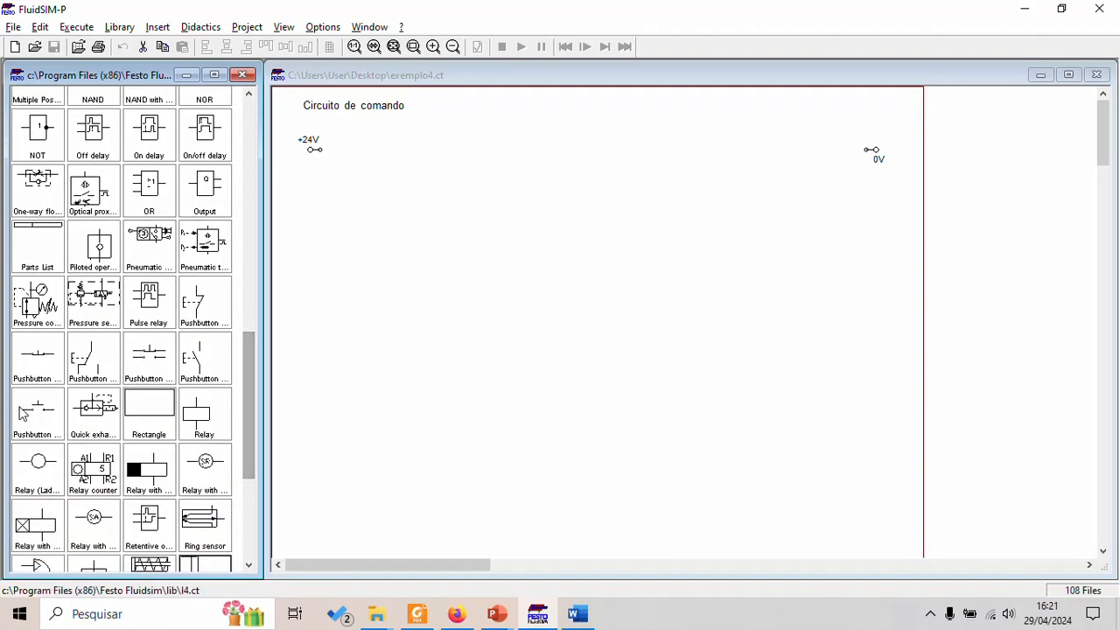
{"action": "left_click_drag", "start_coordinate": [24, 414], "coordinate": [409, 149]}
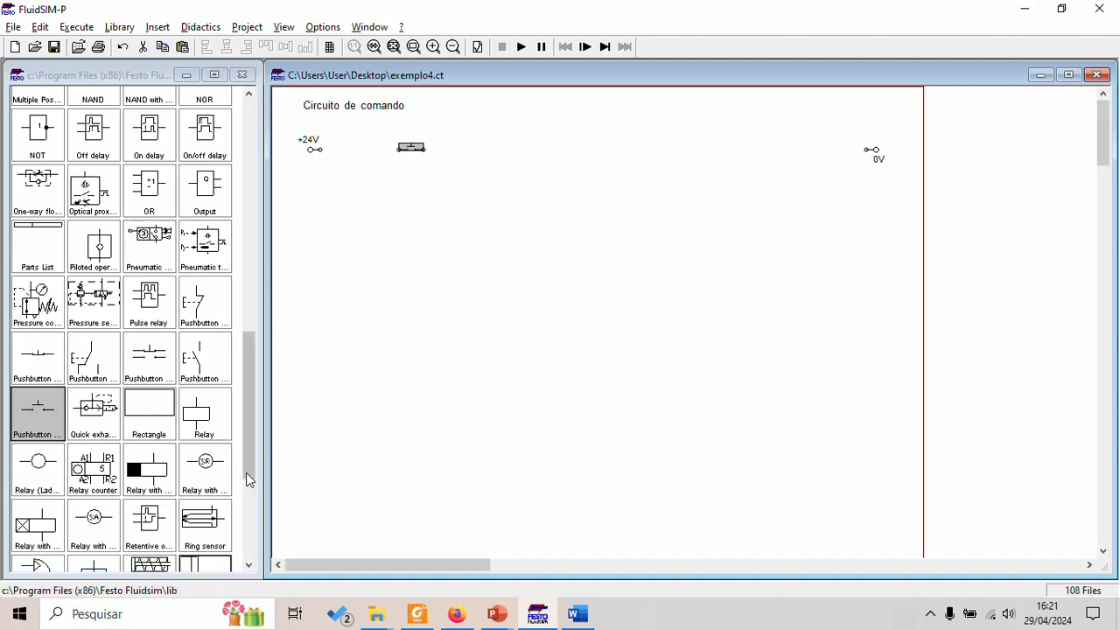
Step: Place a ladder relay coil before the 0V connection, in line with the pushbutton, and label it C1
{"action": "left_click_drag", "start_coordinate": [50, 487], "coordinate": [765, 154]}
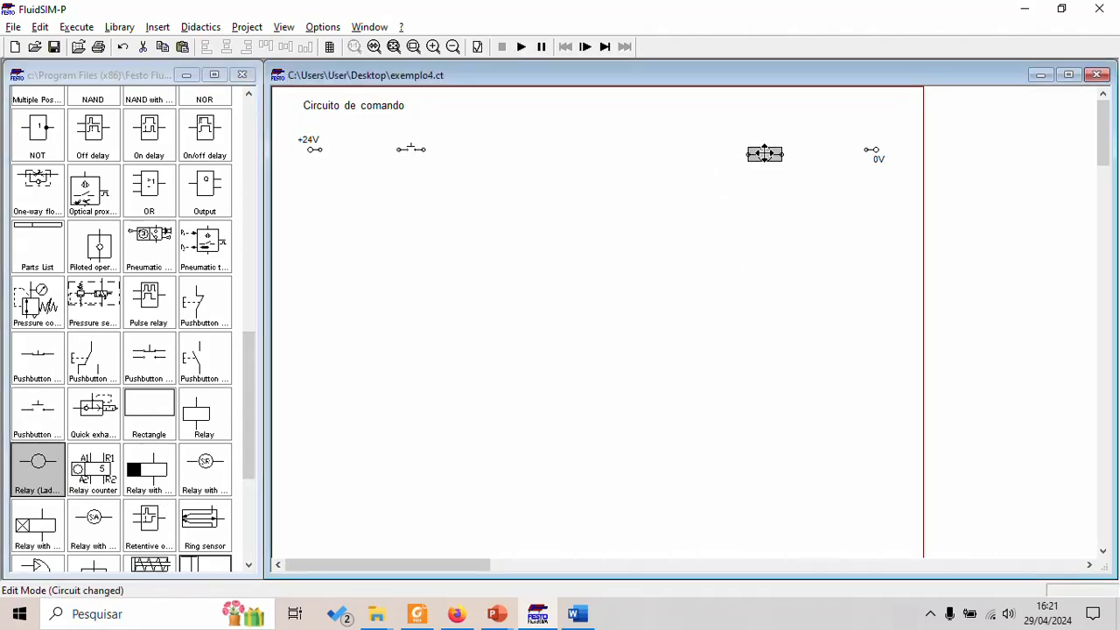
{"action": "double_click", "coordinate": [765, 150]}
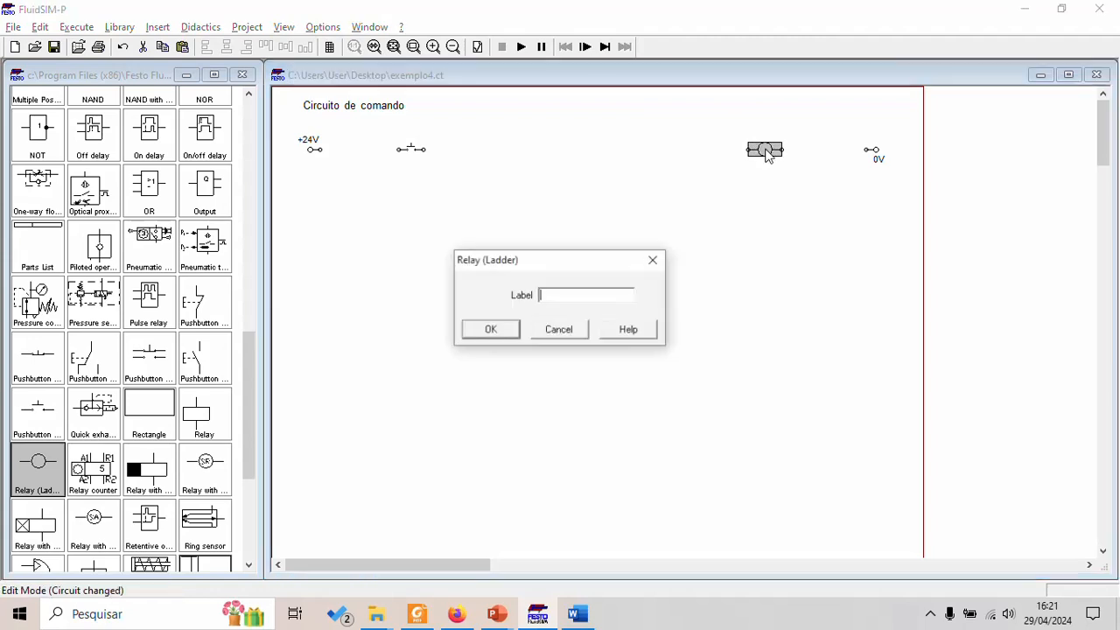
{"action": "type", "text": "c1"}
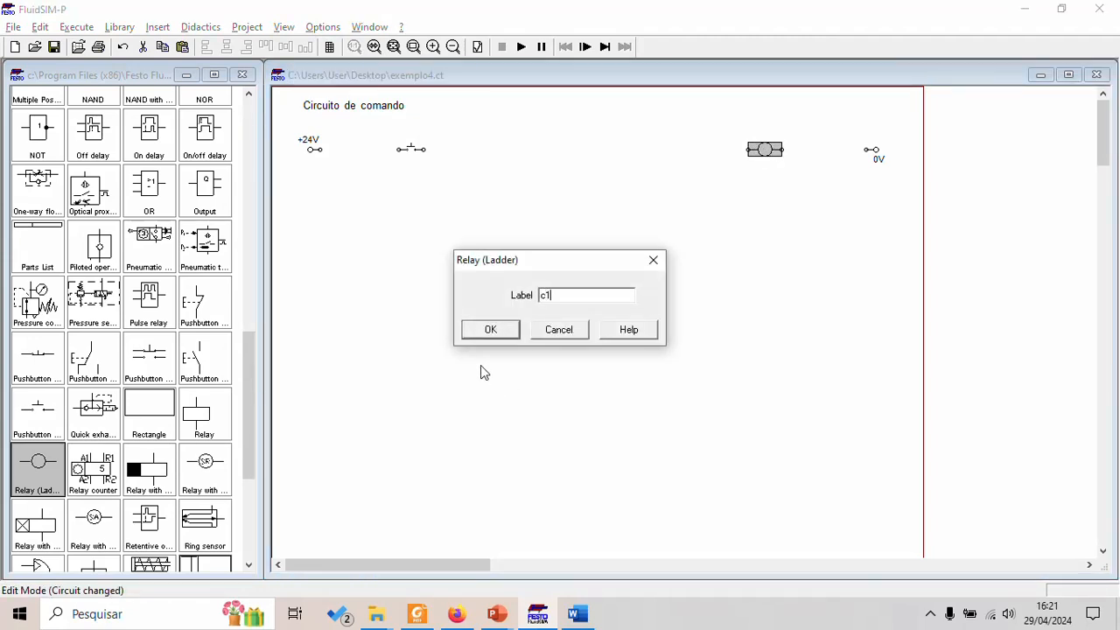
{"action": "left_click", "coordinate": [490, 338]}
Step: Label the pushbutton X1 and wire the rung from +24V through X1 and coil C1 to 0V
{"action": "double_click", "coordinate": [416, 154]}
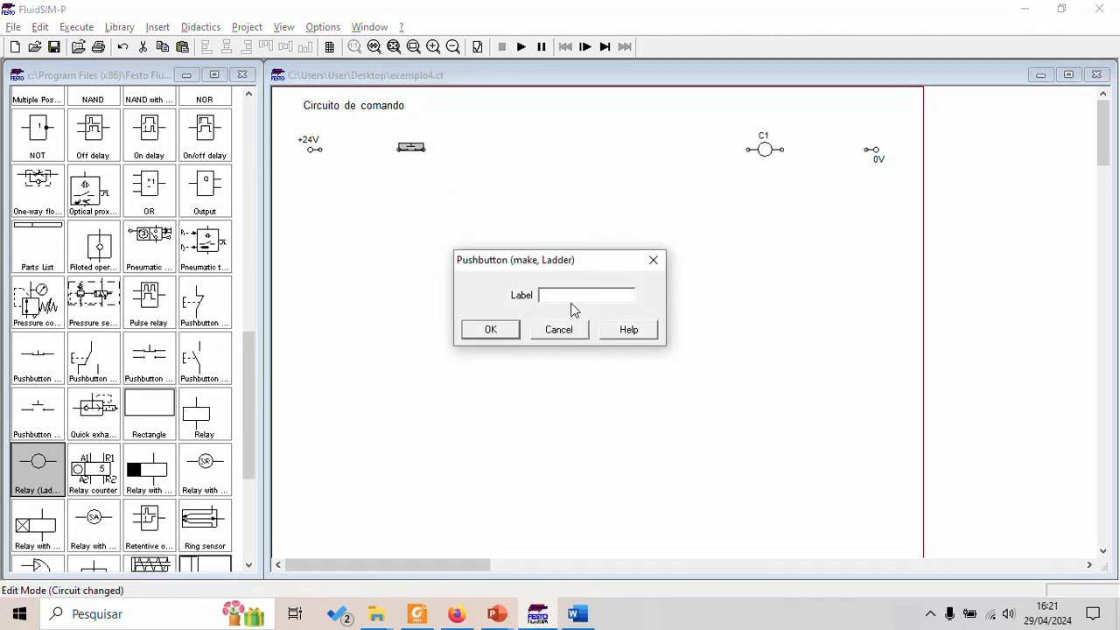
{"action": "type", "text": "x1"}
{"action": "left_click", "coordinate": [496, 333]}
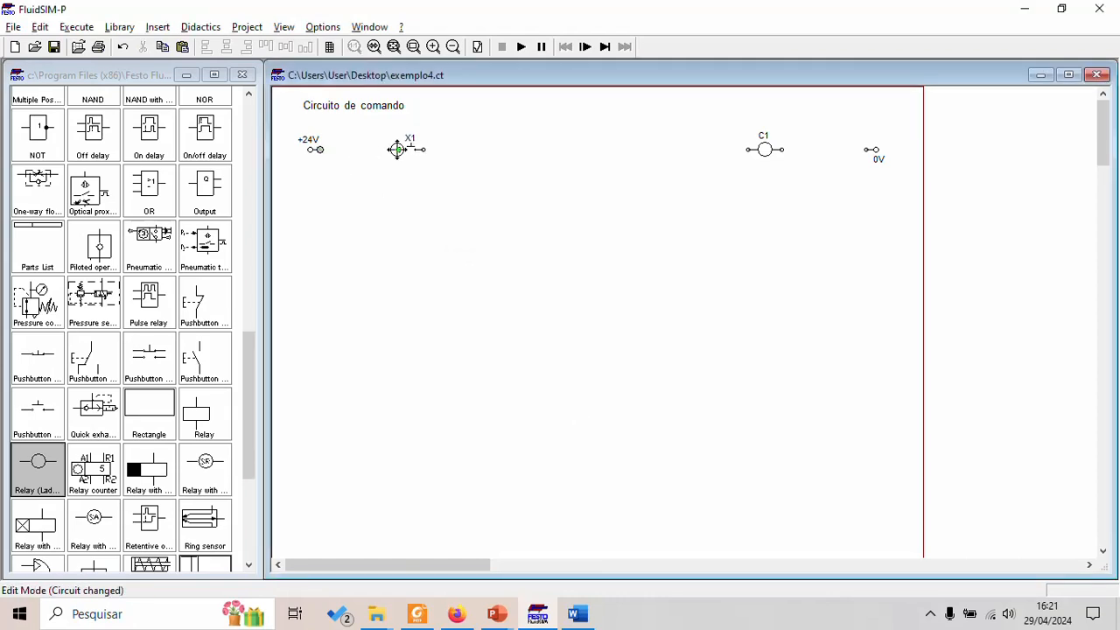
{"action": "left_click_drag", "start_coordinate": [397, 150], "coordinate": [747, 149]}
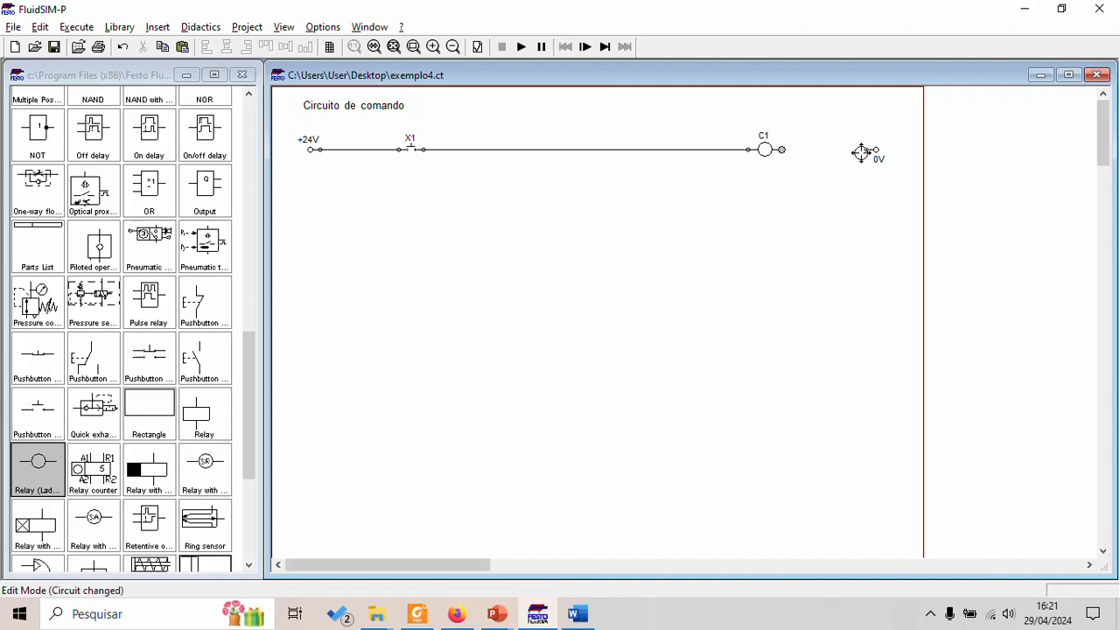
{"action": "left_click_drag", "start_coordinate": [862, 151], "coordinate": [782, 149]}
Step: Check the X1 and C1 description in the exercise PDF in Foxit PDF Reader and test the rung in FluidSIM's simulation by operating X1 twice
{"action": "key", "text": "alt+Tab"}
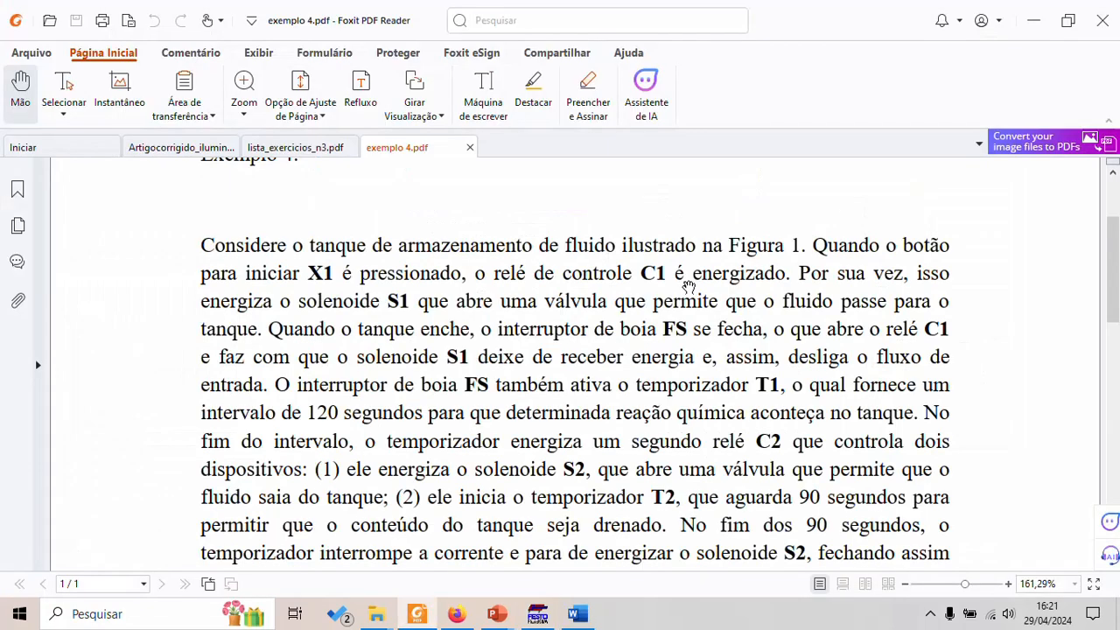
{"action": "left_click_drag", "start_coordinate": [307, 273], "coordinate": [461, 274]}
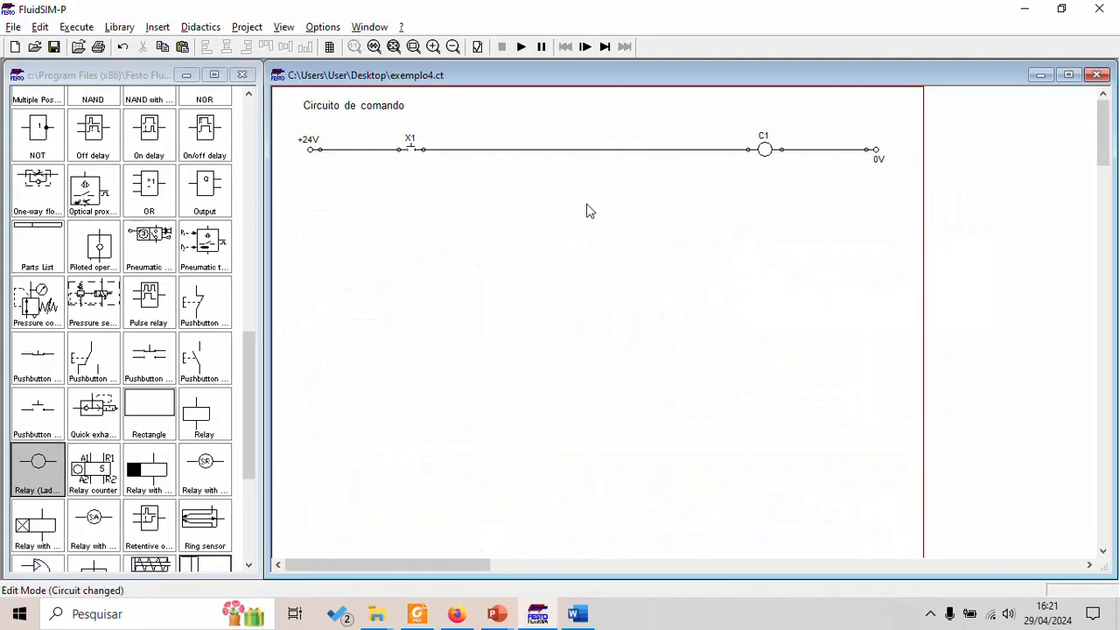
{"action": "left_click", "coordinate": [523, 48]}
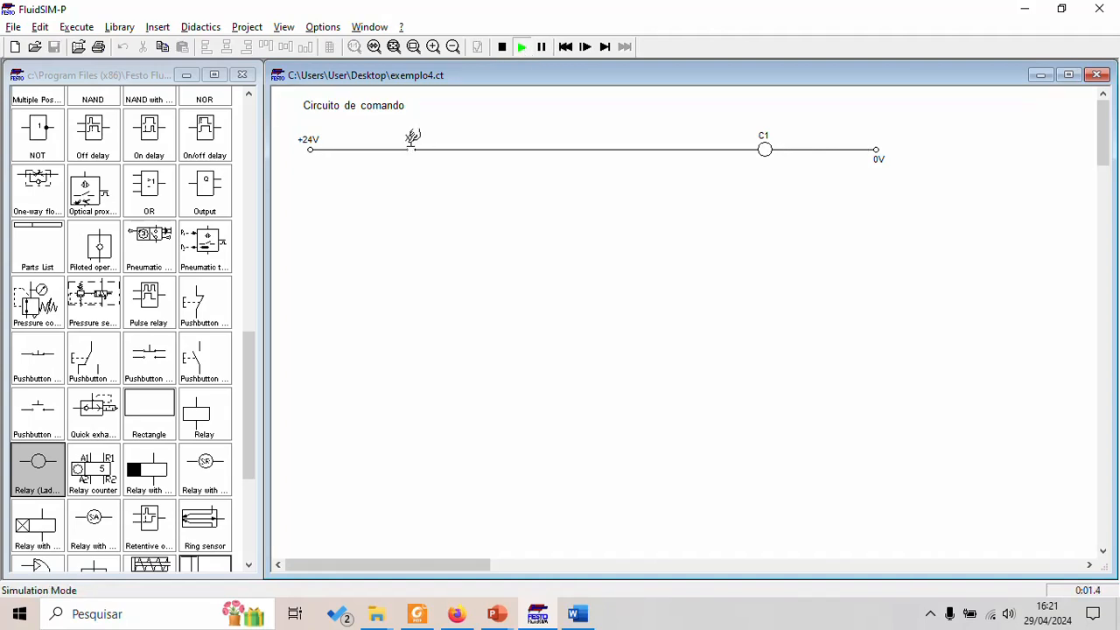
{"action": "left_click", "coordinate": [412, 138]}
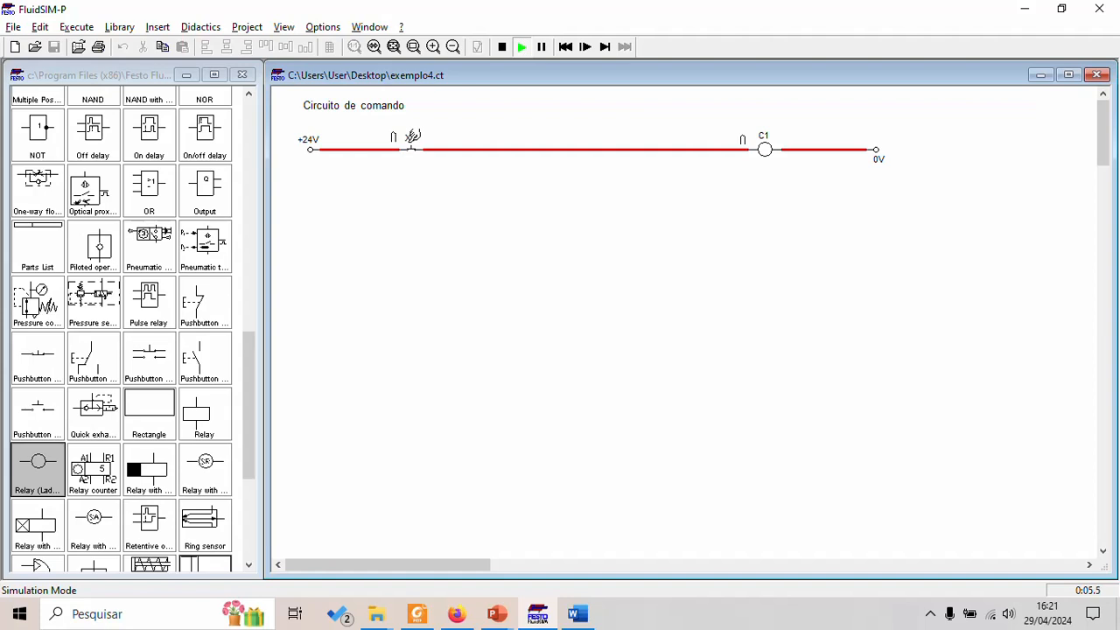
{"action": "left_click", "coordinate": [412, 137]}
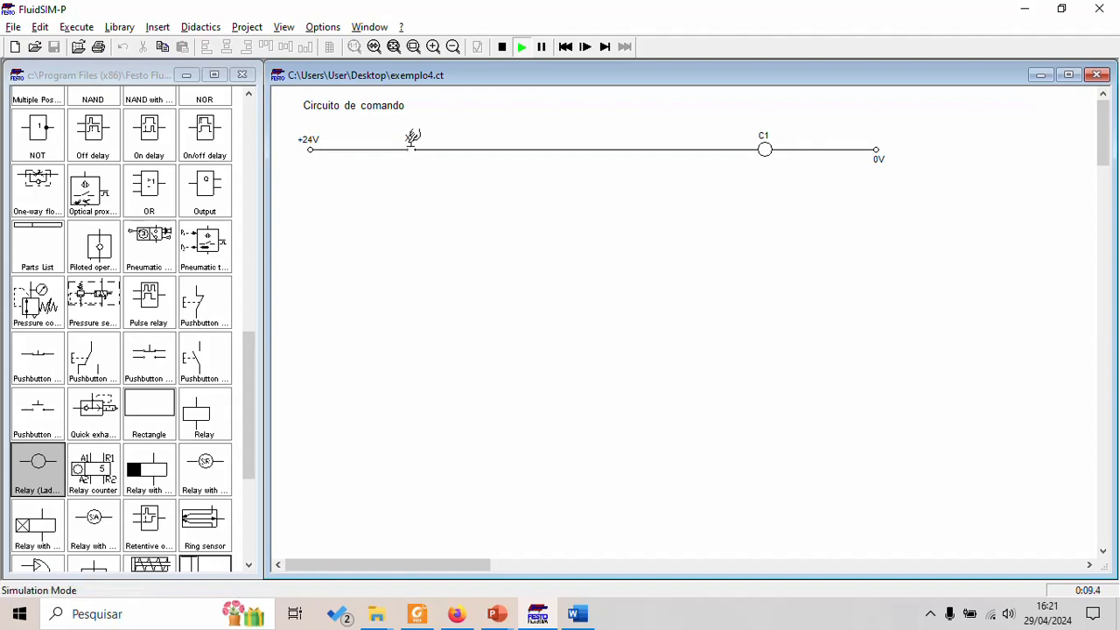
{"action": "left_click", "coordinate": [412, 137]}
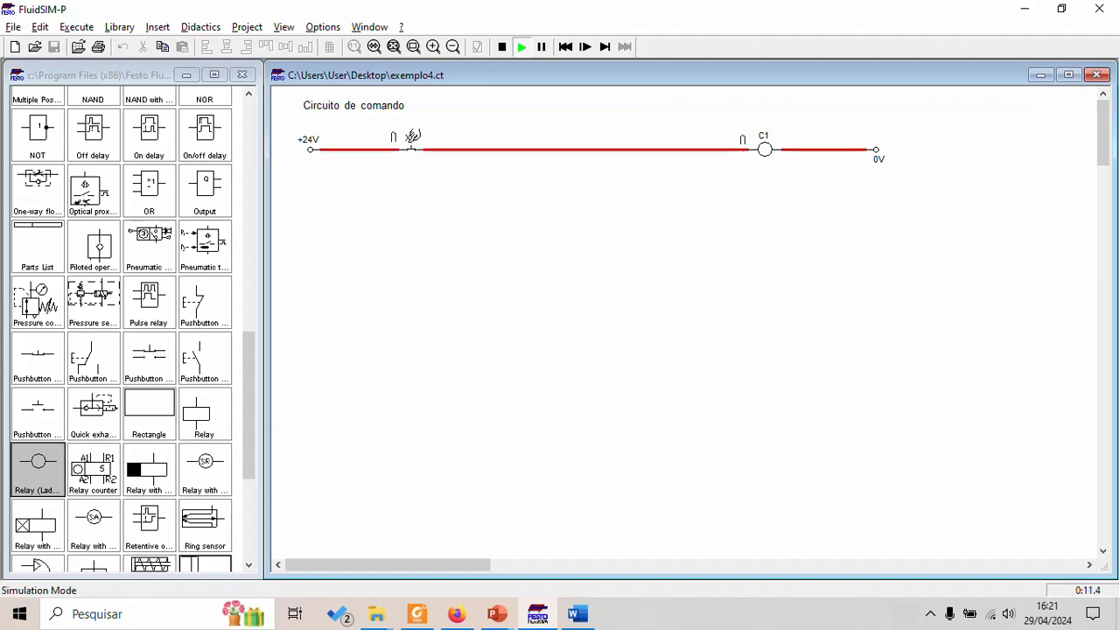
{"action": "left_click", "coordinate": [413, 138]}
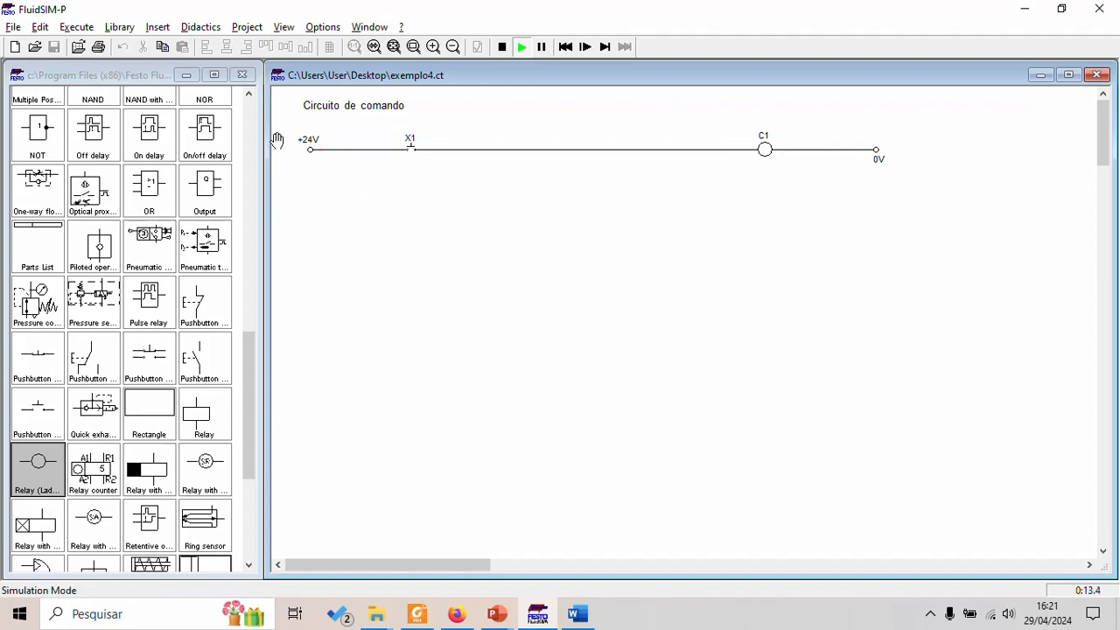
{"action": "left_click", "coordinate": [502, 47]}
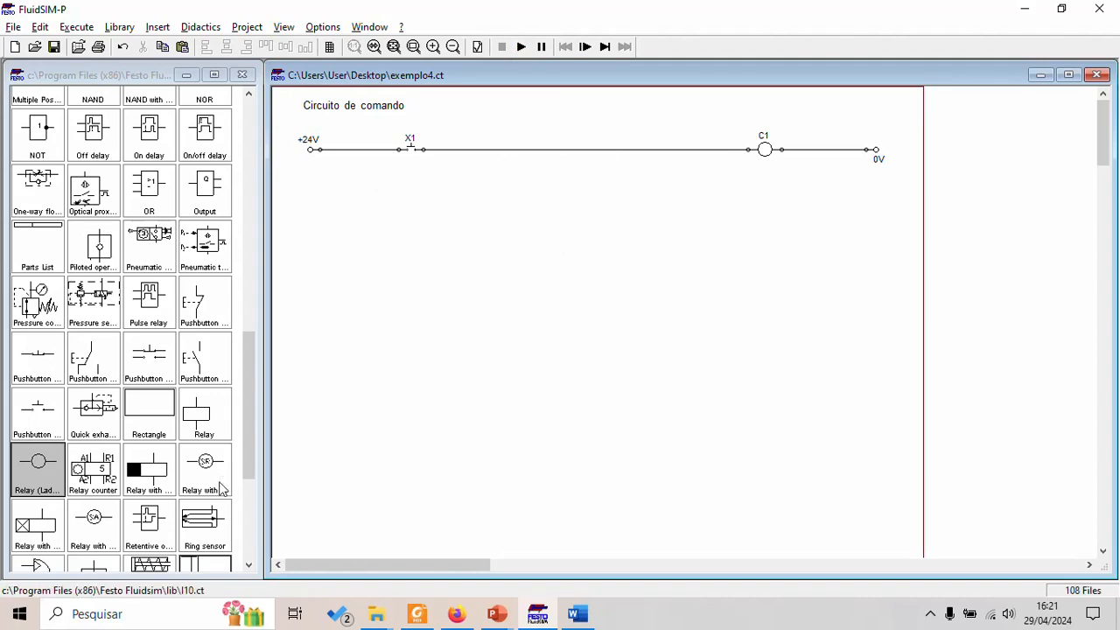
Step: Add a normally open ladder make switch labelled C1 below pushbutton X1 and wire it in parallel with X1
{"action": "left_click", "coordinate": [251, 423]}
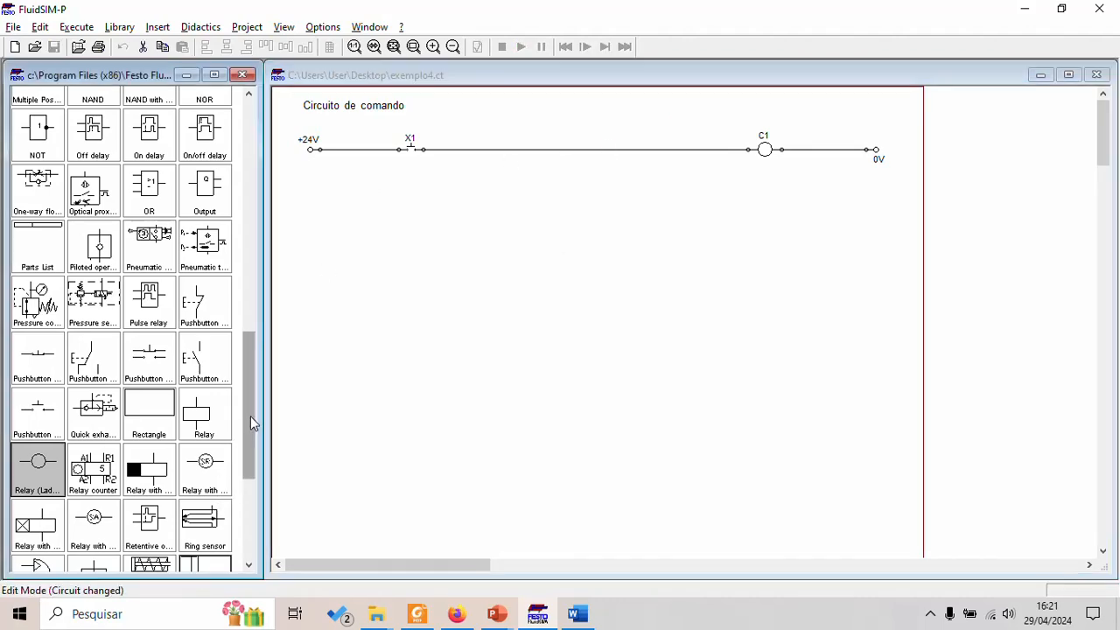
{"action": "left_click_drag", "start_coordinate": [250, 422], "coordinate": [253, 328]}
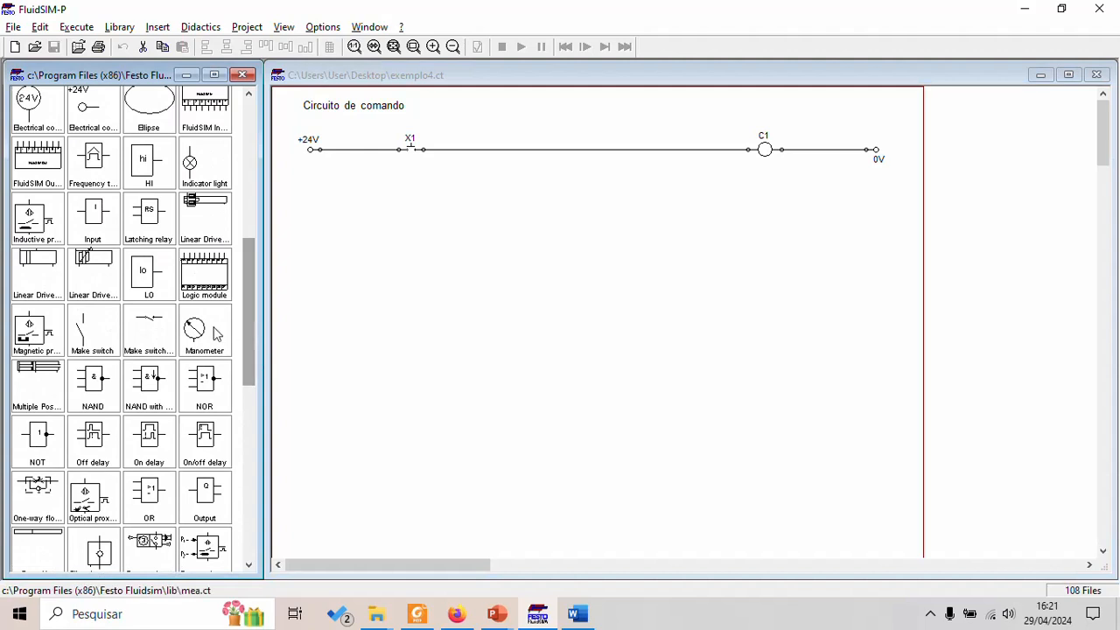
{"action": "left_click_drag", "start_coordinate": [153, 330], "coordinate": [412, 179]}
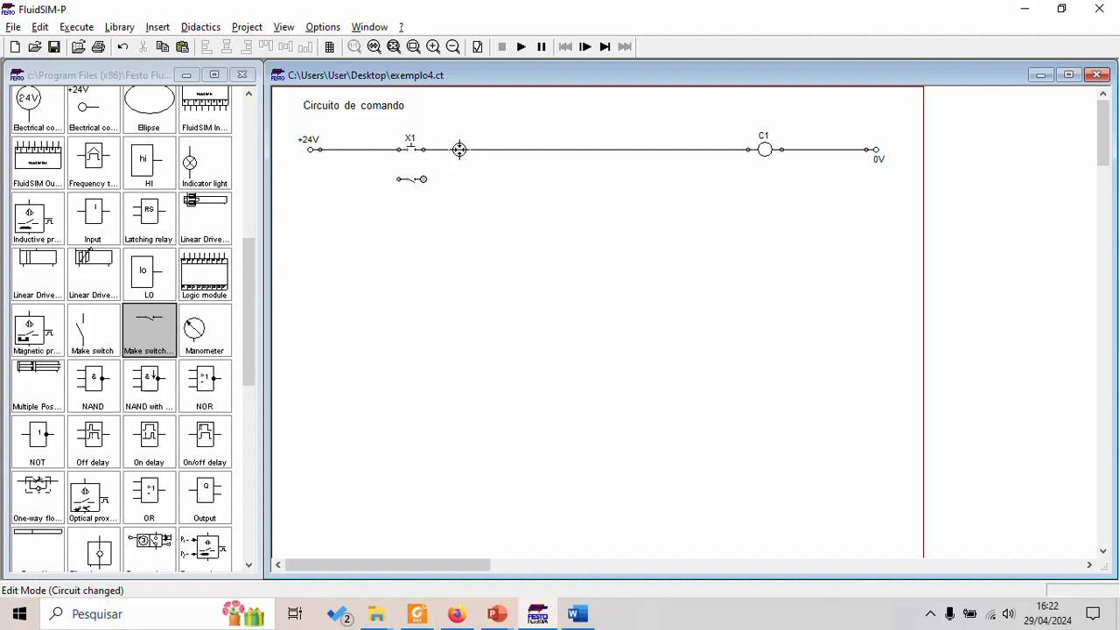
{"action": "left_click_drag", "start_coordinate": [459, 150], "coordinate": [424, 179]}
{"action": "left_click_drag", "start_coordinate": [365, 151], "coordinate": [399, 180]}
{"action": "double_click", "coordinate": [410, 184]}
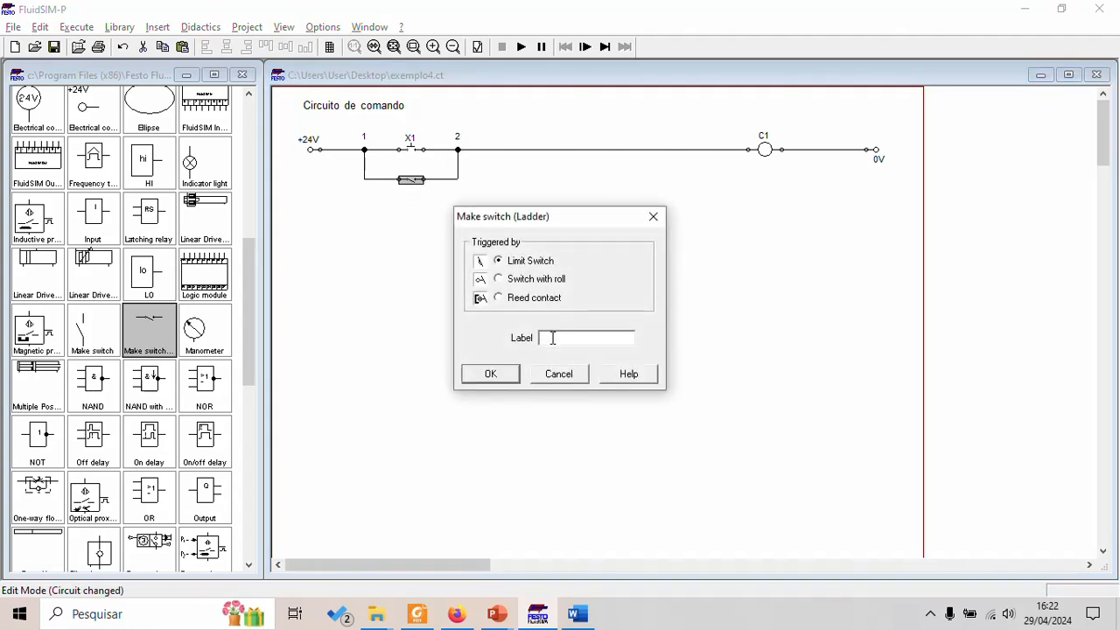
{"action": "left_click", "coordinate": [503, 378]}
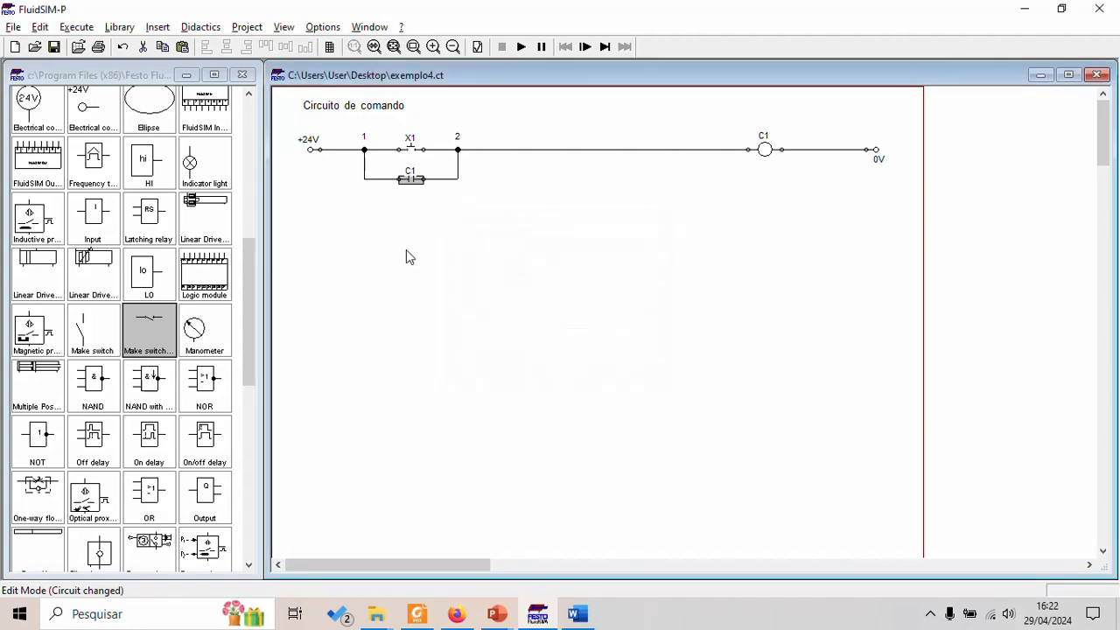
Step: Start the simulation to test the C1 holding contact across pushbutton X1
{"action": "left_click", "coordinate": [521, 47]}
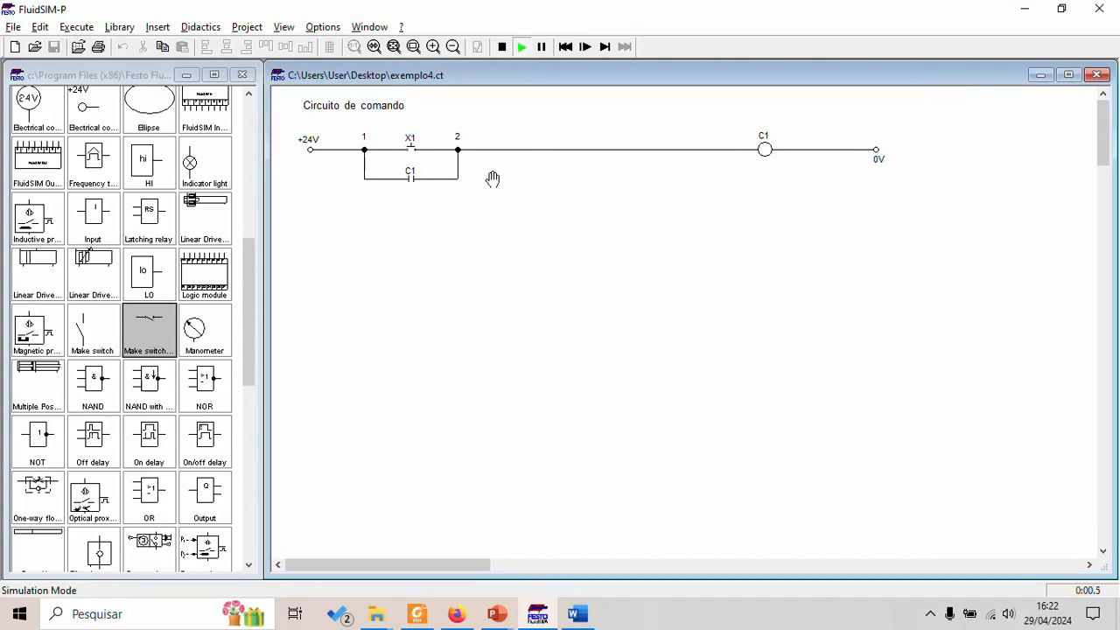
Step: Actuate pushbutton X1 in the running simulation to test relay C1's latching contact, and stop the simulation
{"action": "left_click", "coordinate": [415, 142]}
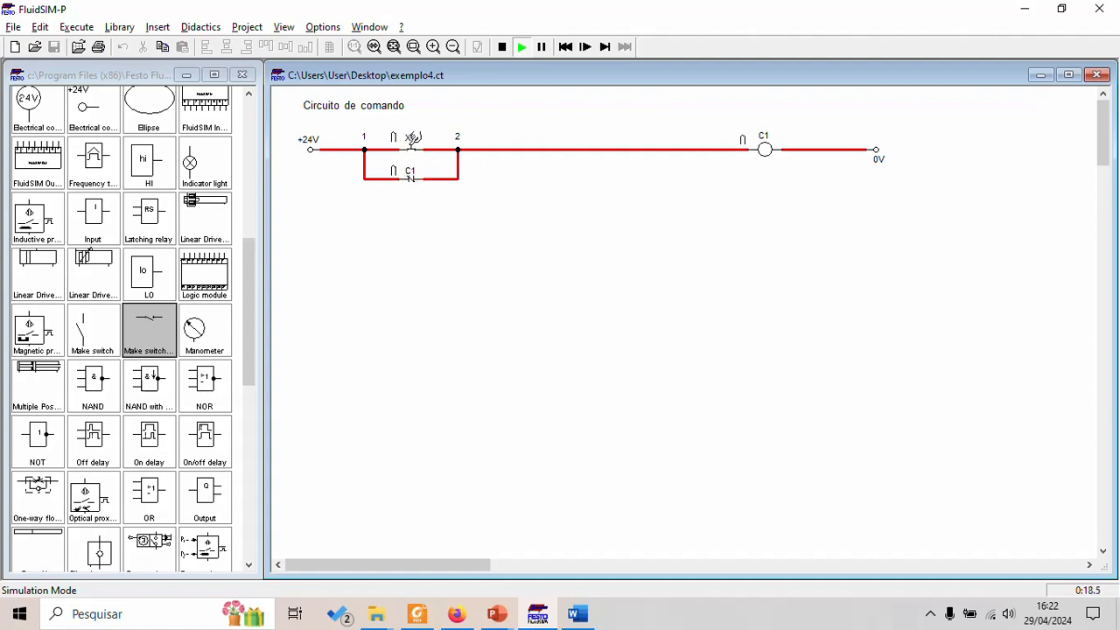
{"action": "left_click", "coordinate": [411, 139]}
{"action": "left_click", "coordinate": [416, 140]}
{"action": "left_click", "coordinate": [501, 47]}
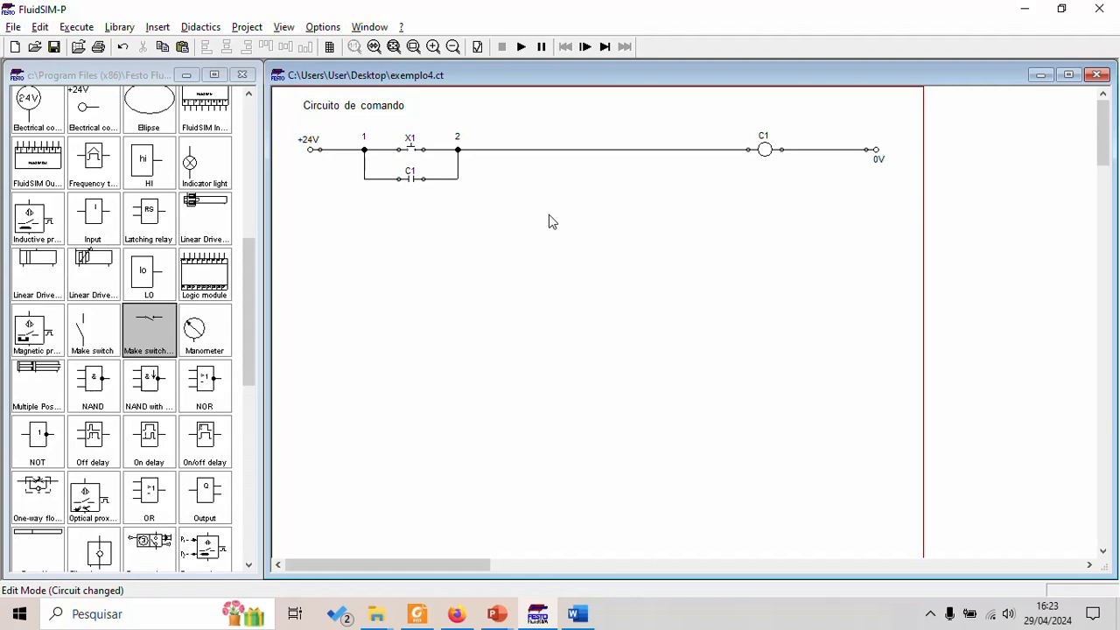
Step: Switch to the exemplo 4 PDF, read the passage on relay C1 and solenoid S1, and return to the FluidSIM circuit
{"action": "key", "text": "alt+Tab"}
{"action": "left_click_drag", "start_coordinate": [593, 278], "coordinate": [790, 279]}
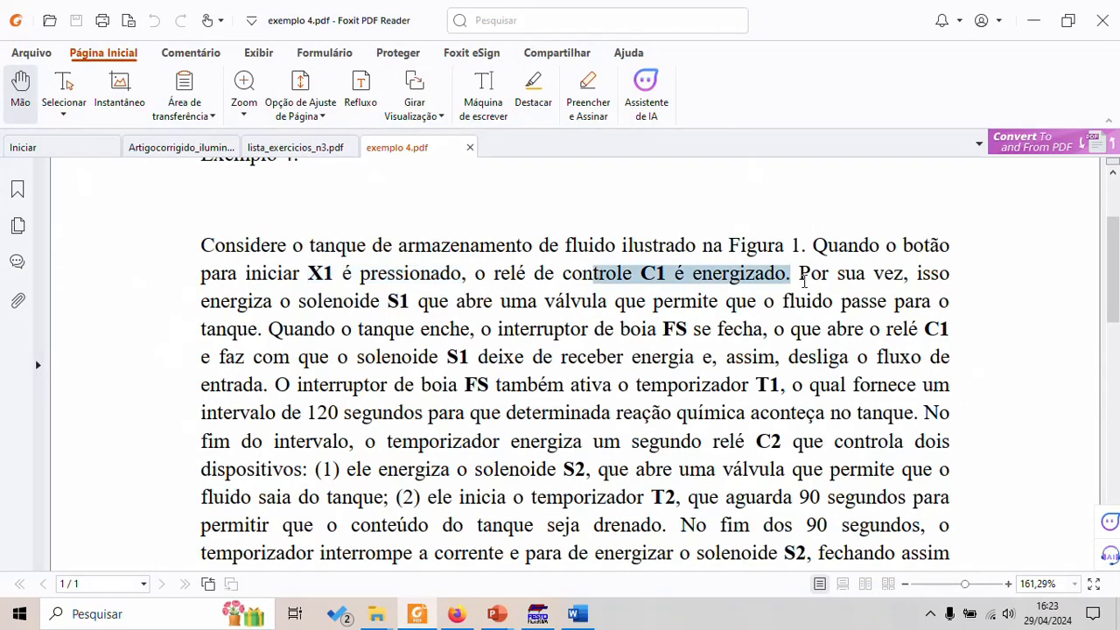
{"action": "left_click_drag", "start_coordinate": [386, 305], "coordinate": [495, 306]}
{"action": "key", "text": "alt+Tab"}
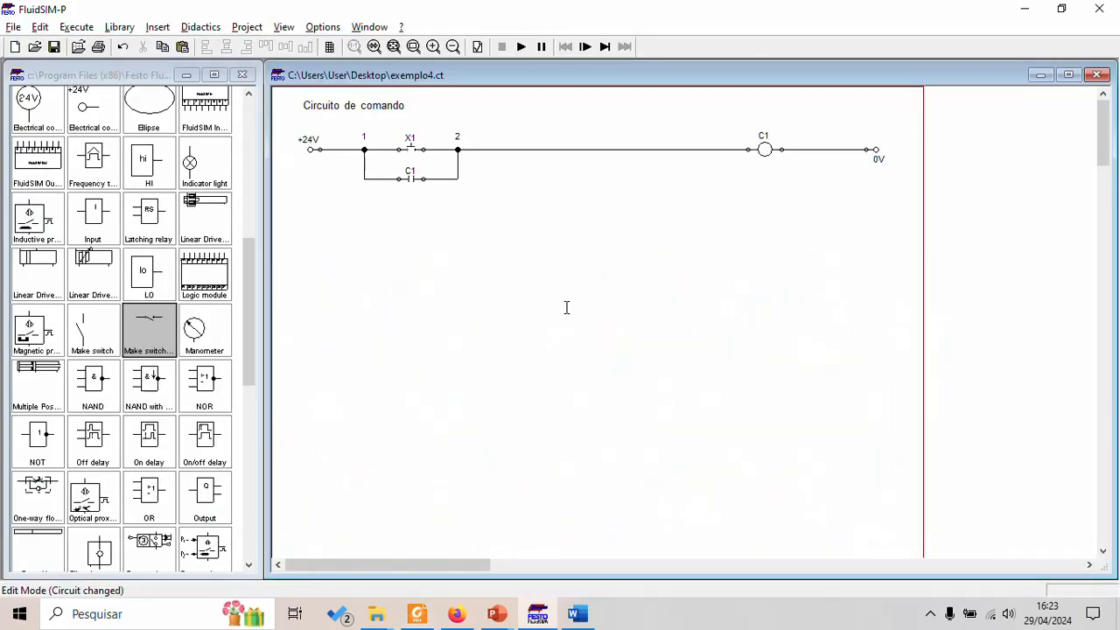
{"action": "left_click", "coordinate": [766, 159]}
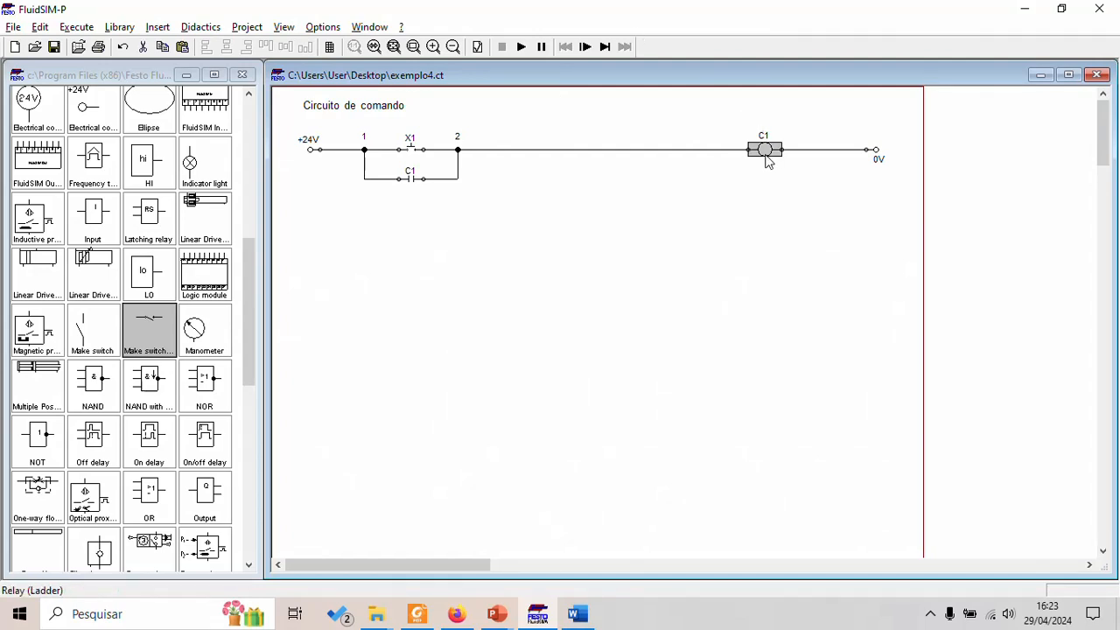
{"action": "key", "text": "ctrl+c"}
{"action": "key", "text": "ctrl+v"}
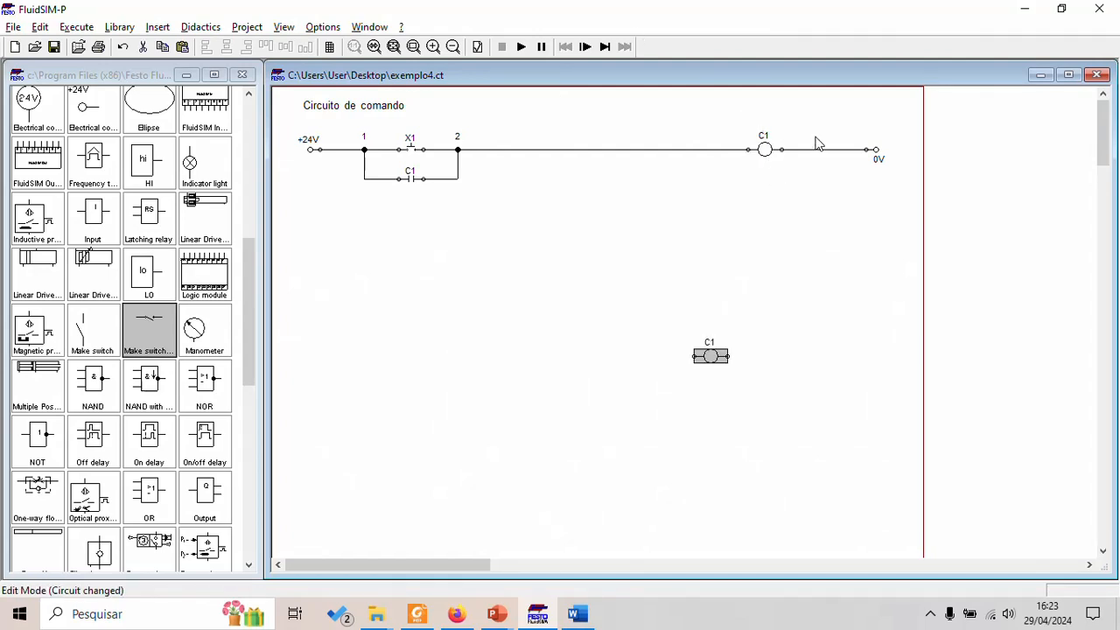
{"action": "left_click_drag", "start_coordinate": [707, 359], "coordinate": [766, 225]}
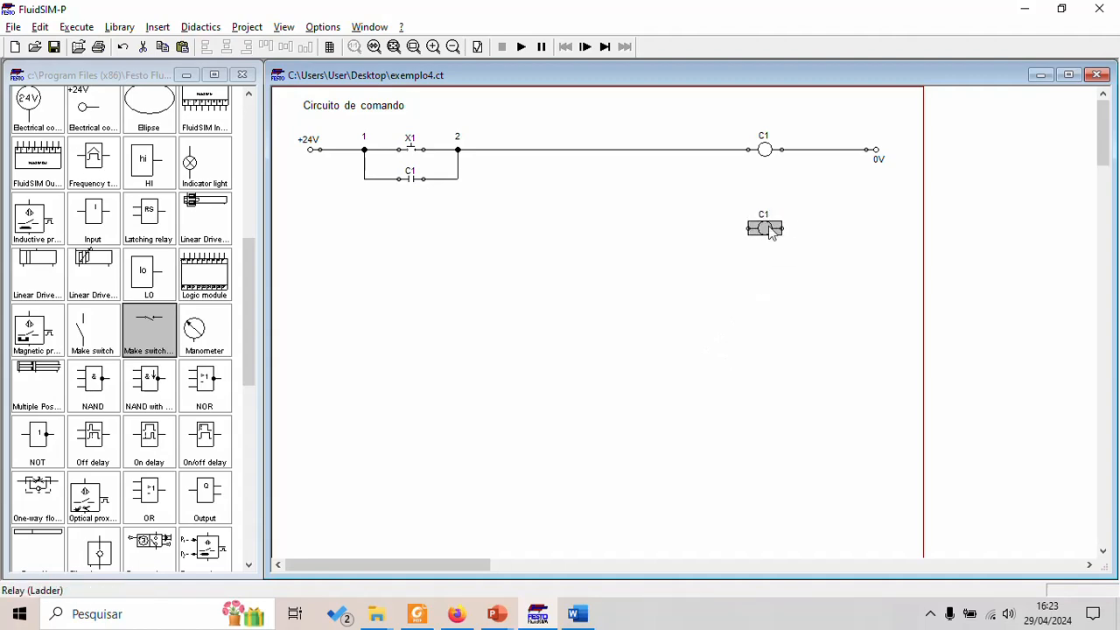
{"action": "key", "text": "alt+Tab"}
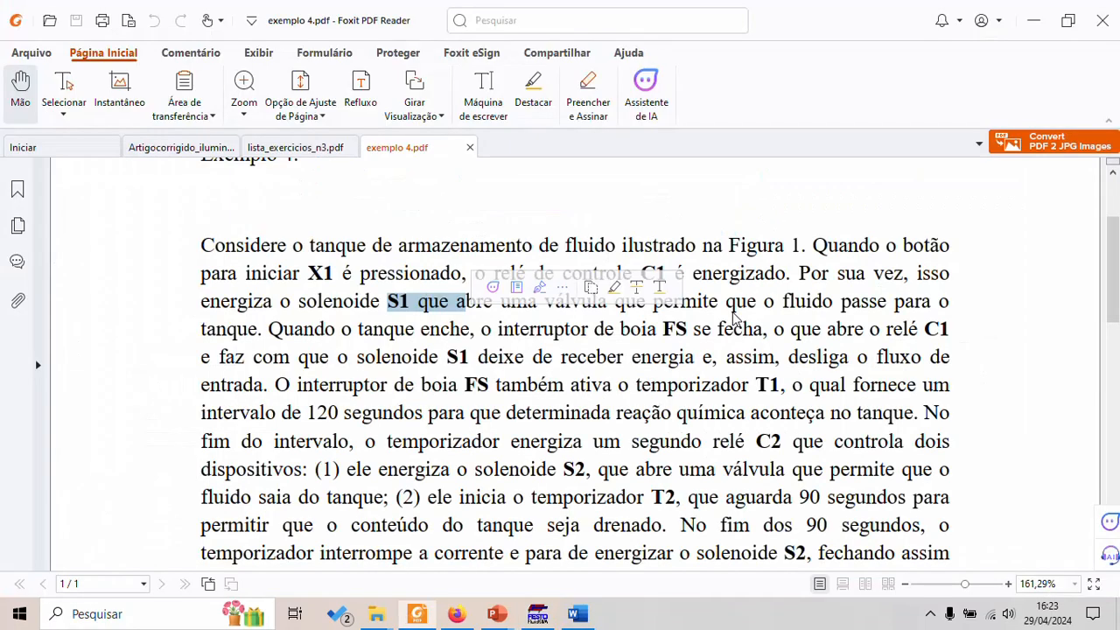
{"action": "key", "text": "alt+Tab"}
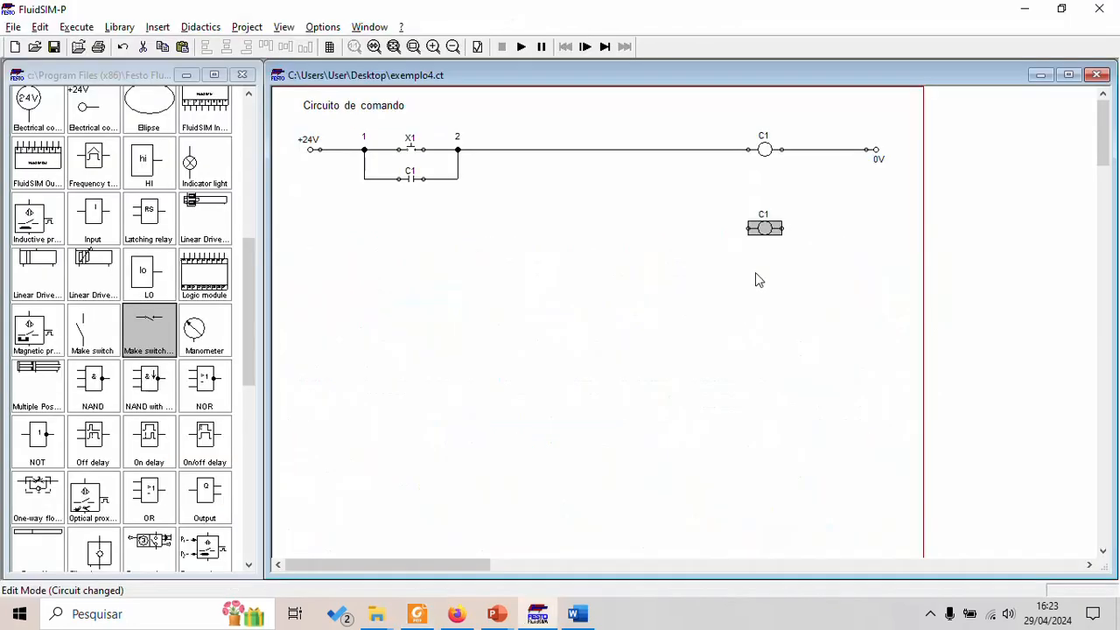
{"action": "key", "text": "alt+Tab"}
{"action": "key", "text": "alt+Tab"}
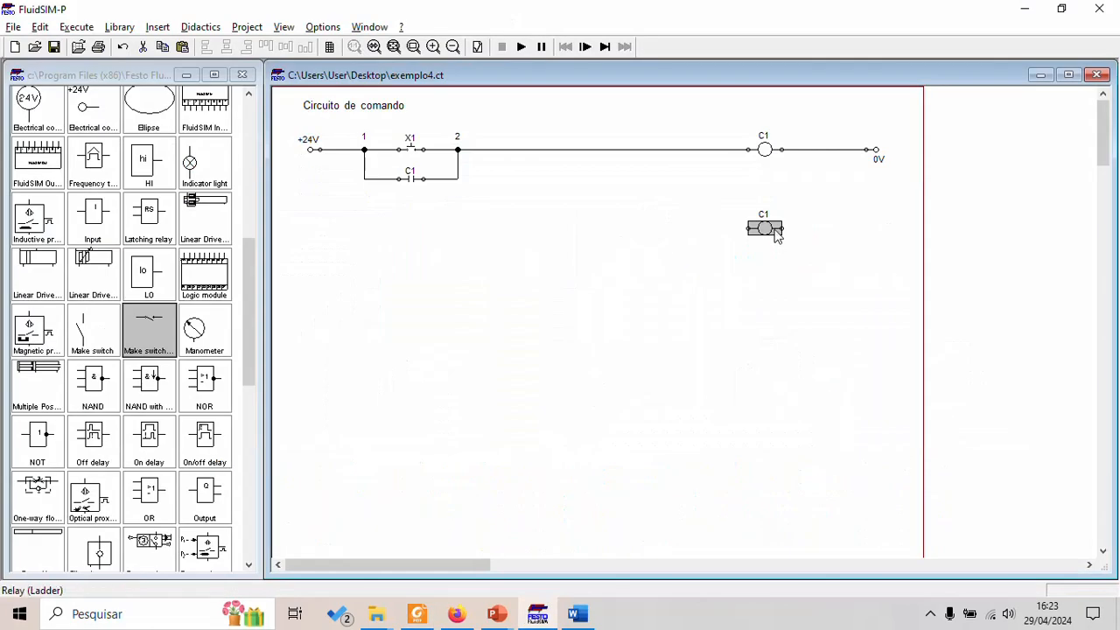
{"action": "key", "text": "Delete"}
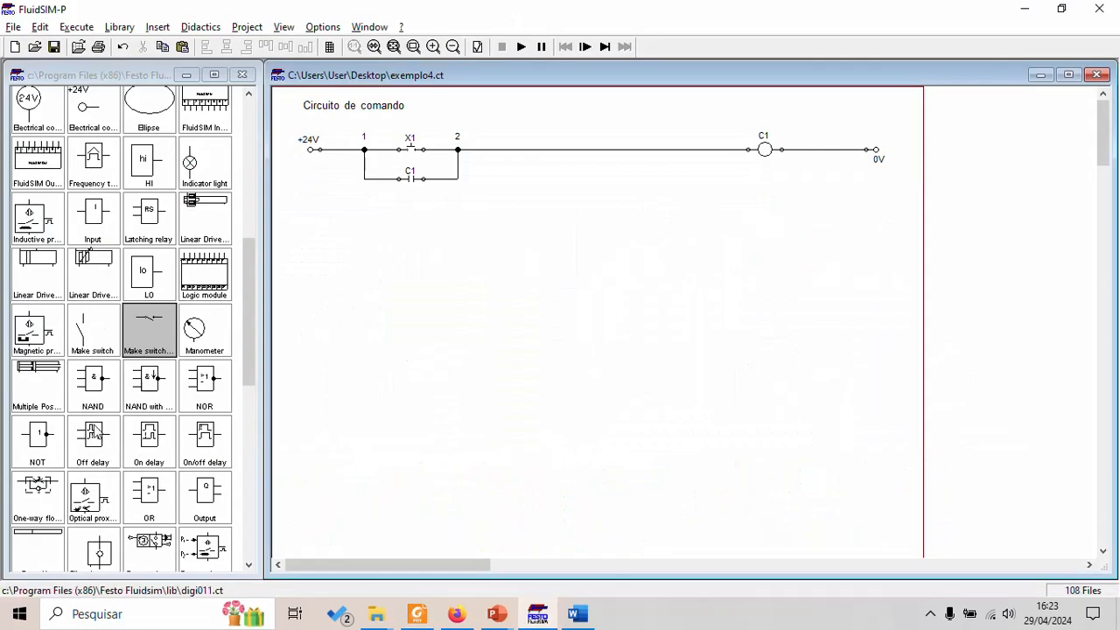
Step: Insert an indicator light well below relay C1 and rotate it 90° to lie horizontally
{"action": "mouse_move", "coordinate": [254, 306]}
{"action": "left_mouse_down"}
{"action": "mouse_move", "coordinate": [249, 349]}
{"action": "mouse_move", "coordinate": [254, 302]}
{"action": "left_mouse_up"}
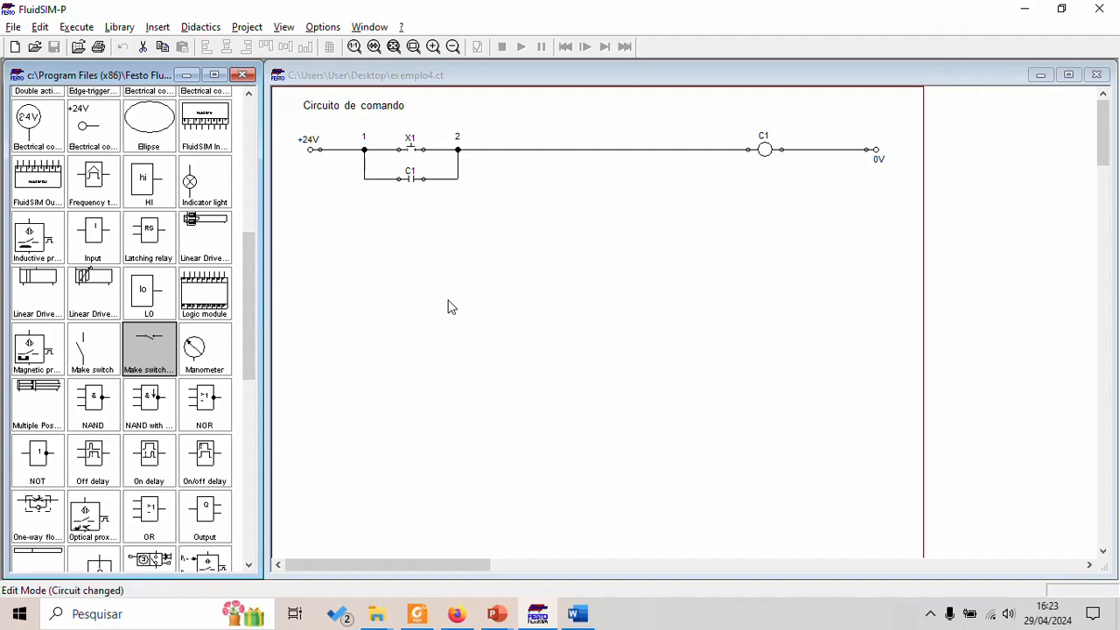
{"action": "left_click", "coordinate": [206, 182]}
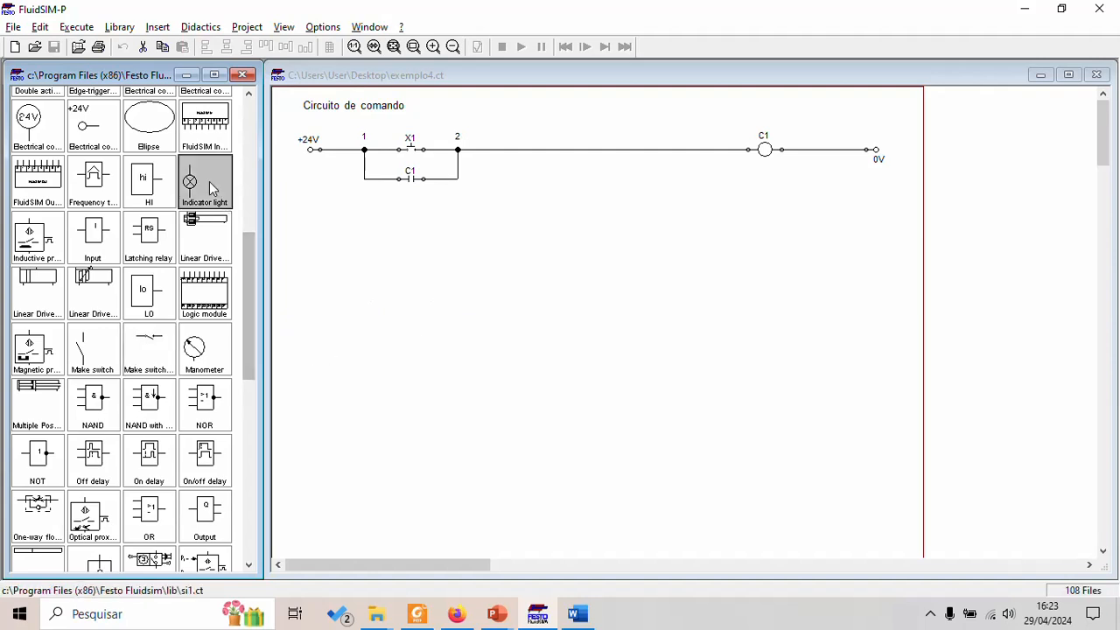
{"action": "left_click_drag", "start_coordinate": [199, 192], "coordinate": [797, 445]}
{"action": "right_click", "coordinate": [797, 445]}
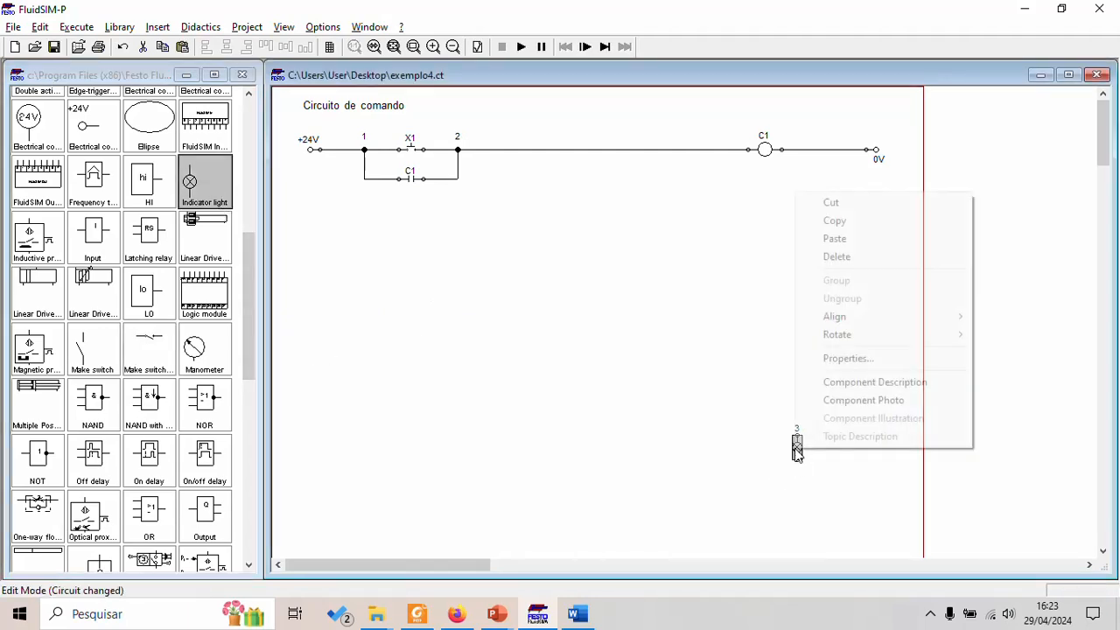
{"action": "mouse_move", "coordinate": [866, 336]}
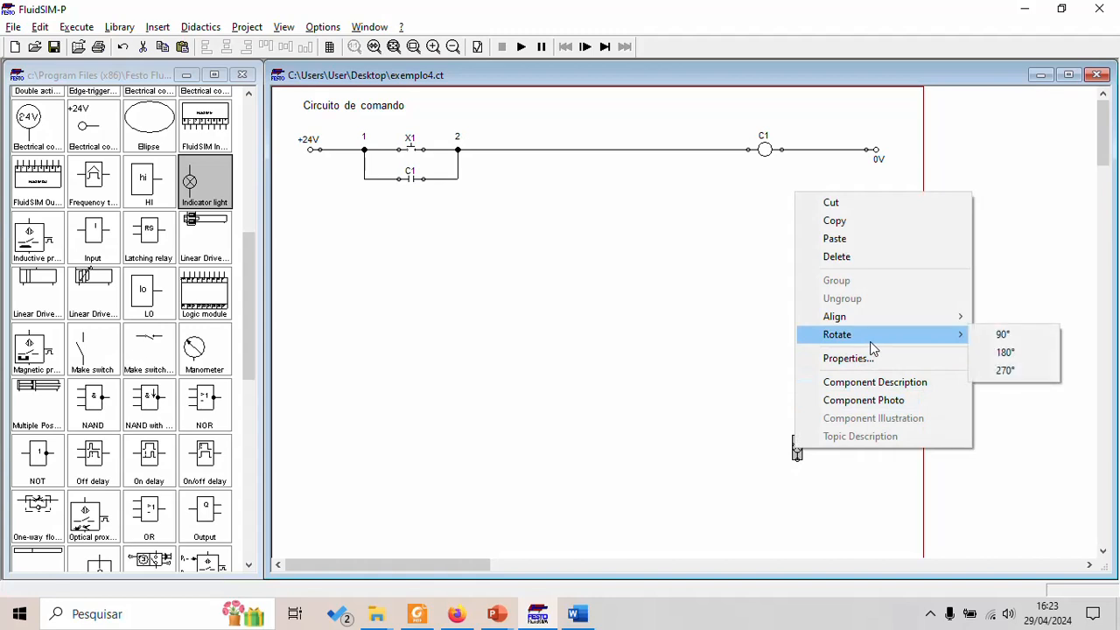
{"action": "left_click", "coordinate": [1003, 335]}
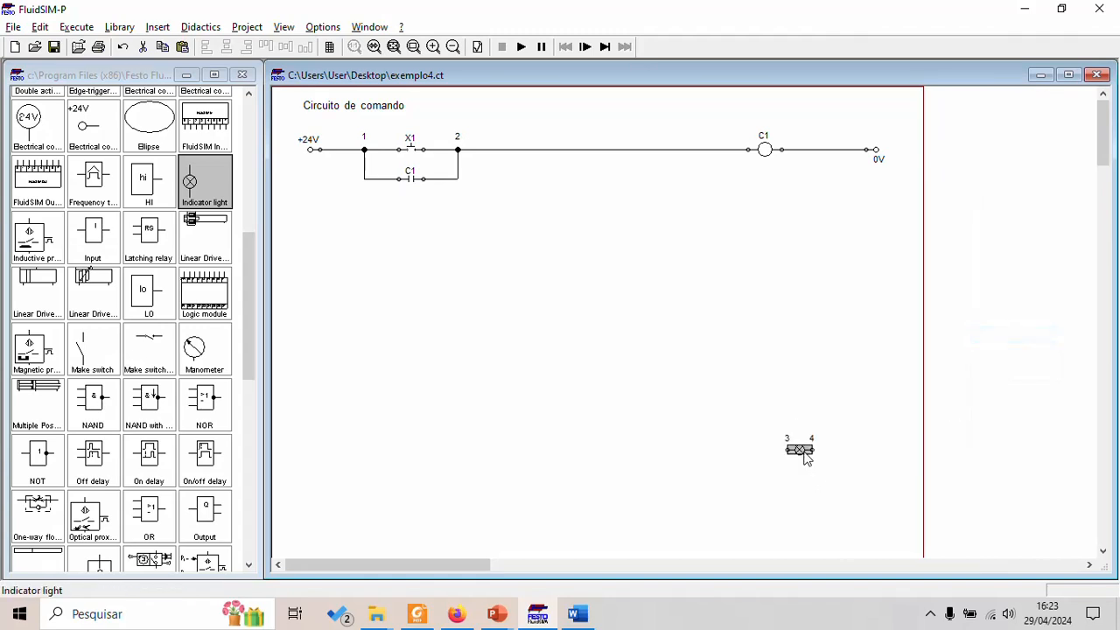
{"action": "left_click_drag", "start_coordinate": [798, 461], "coordinate": [789, 474]}
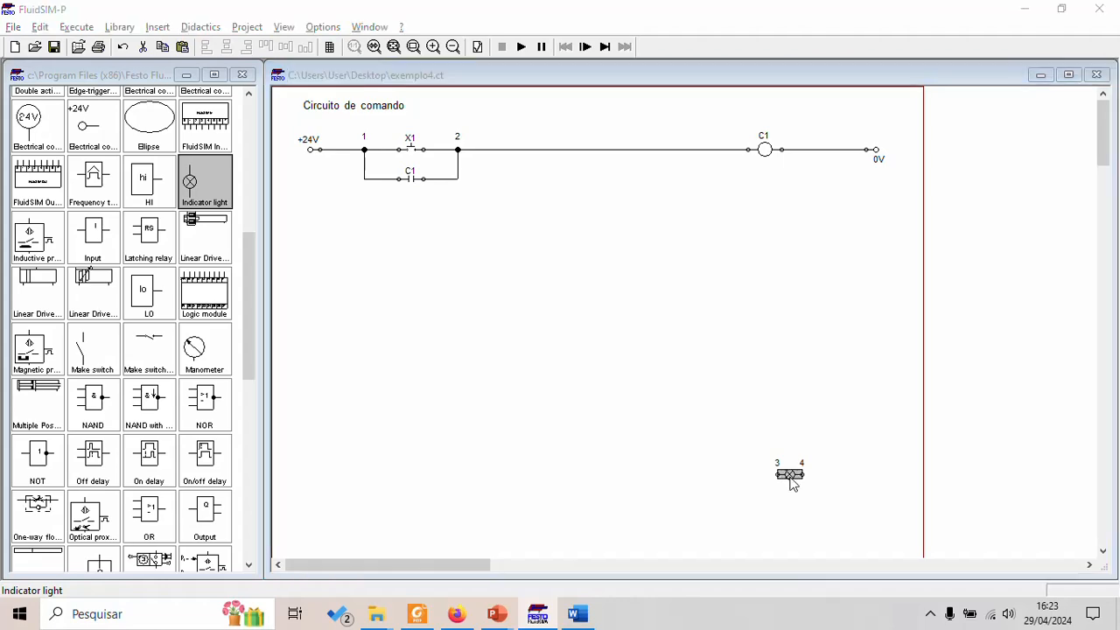
Step: Check the tank diagram in the exemplo 4 PDF, and add the text label "s 1" above the indicator light in FluidSIM
{"action": "key", "text": "alt+Tab"}
{"action": "scroll", "coordinate": [569, 377], "scroll_direction": "down", "scroll_amount": 10}
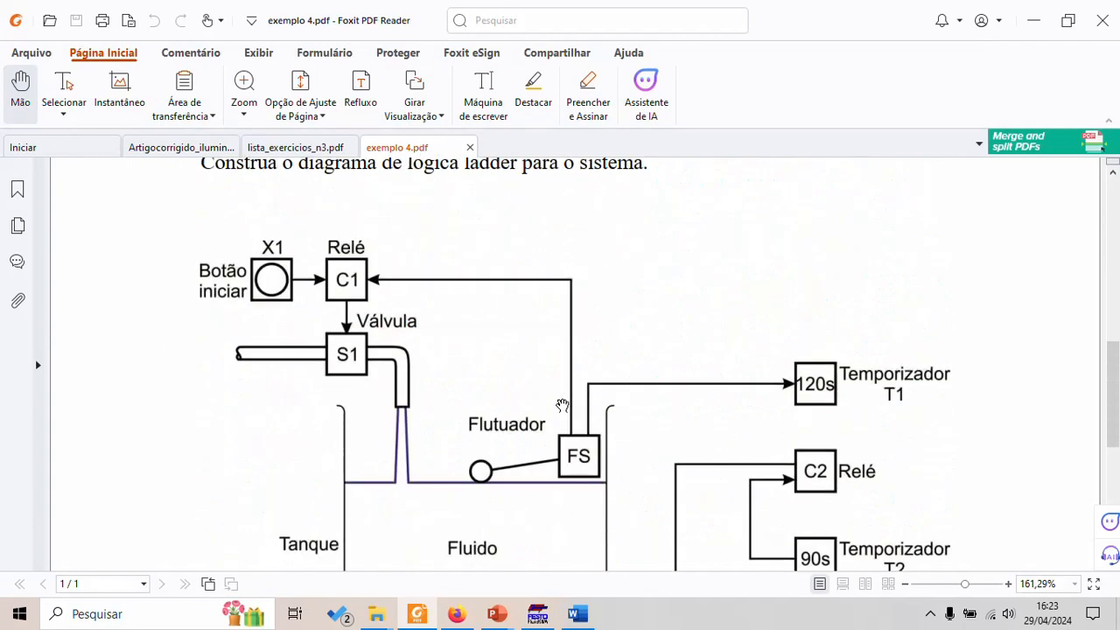
{"action": "scroll", "coordinate": [562, 406], "scroll_direction": "up", "scroll_amount": 5}
{"action": "key", "text": "alt+Tab"}
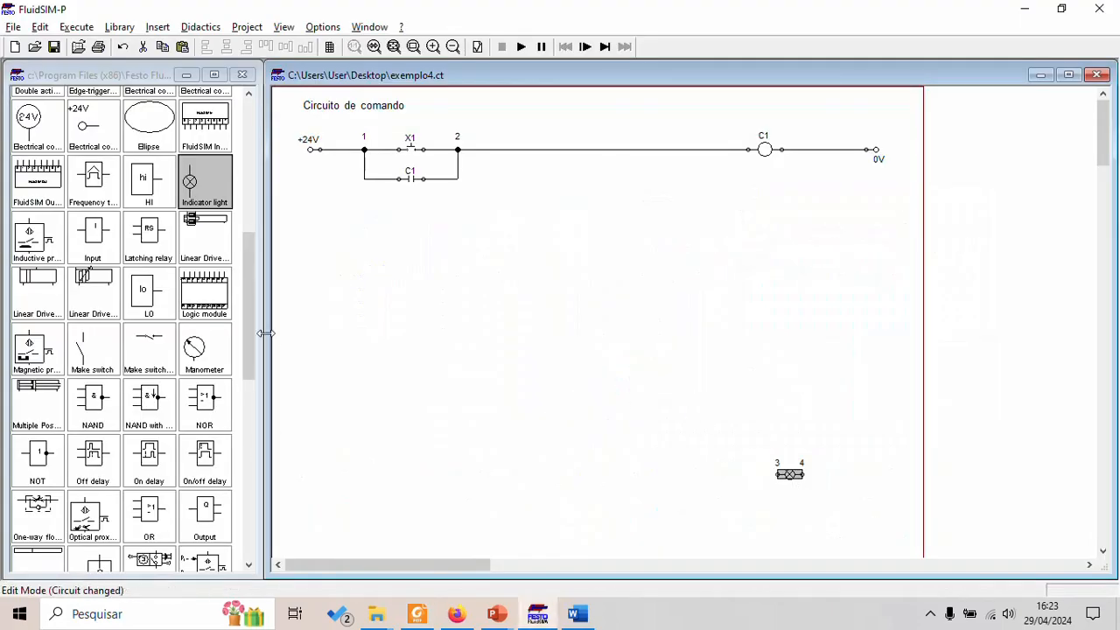
{"action": "left_click_drag", "start_coordinate": [249, 332], "coordinate": [240, 509]}
{"action": "left_click_drag", "start_coordinate": [18, 442], "coordinate": [790, 450]}
{"action": "double_click", "coordinate": [787, 448]}
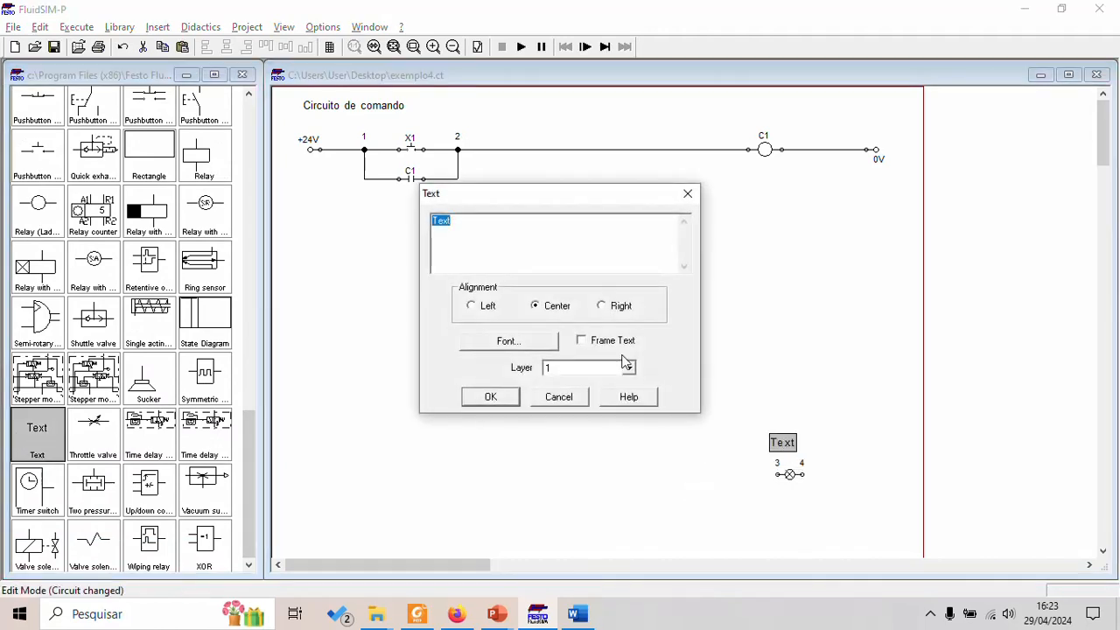
{"action": "type", "text": "s 1"}
{"action": "left_click", "coordinate": [489, 397]}
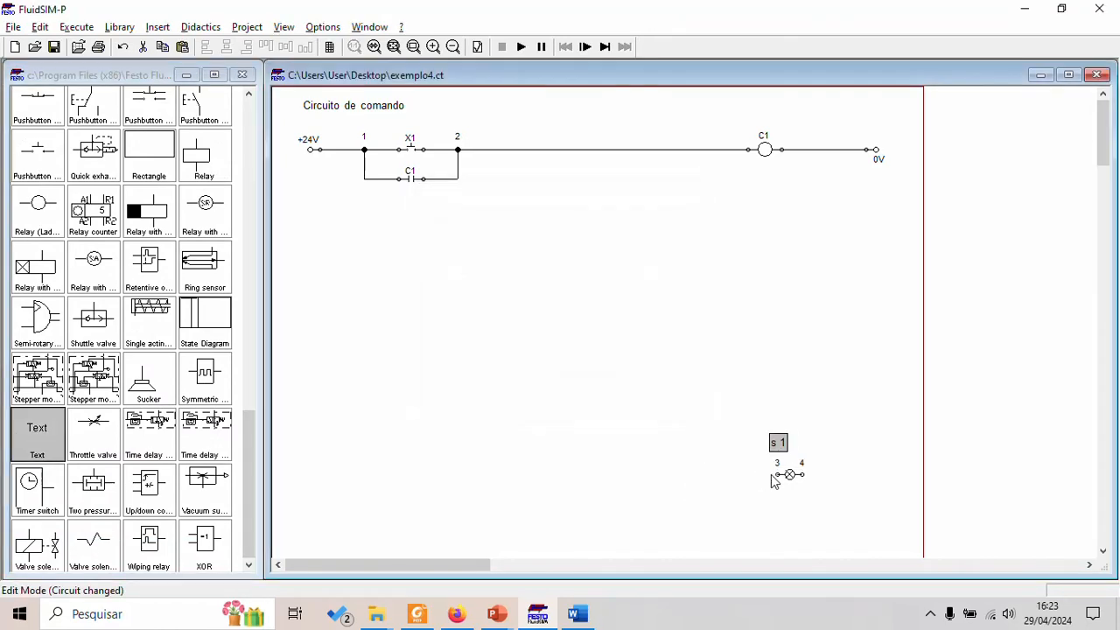
Step: Set the indicator light's signal color to magenta
{"action": "double_click", "coordinate": [792, 474]}
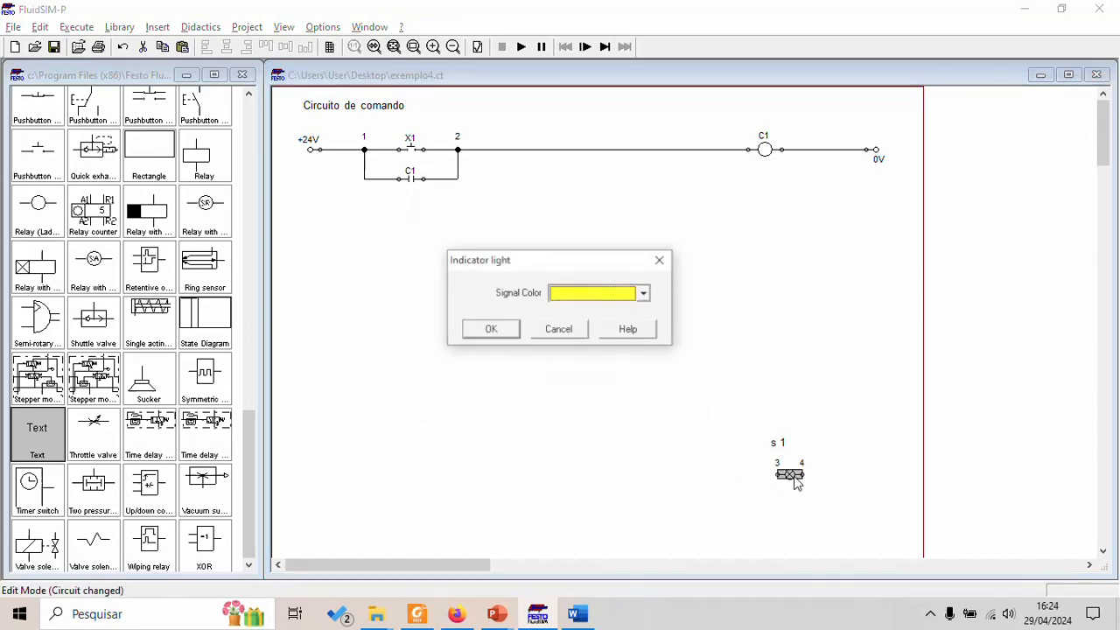
{"action": "left_click", "coordinate": [602, 298]}
{"action": "left_click", "coordinate": [646, 312]}
{"action": "left_click", "coordinate": [646, 312]}
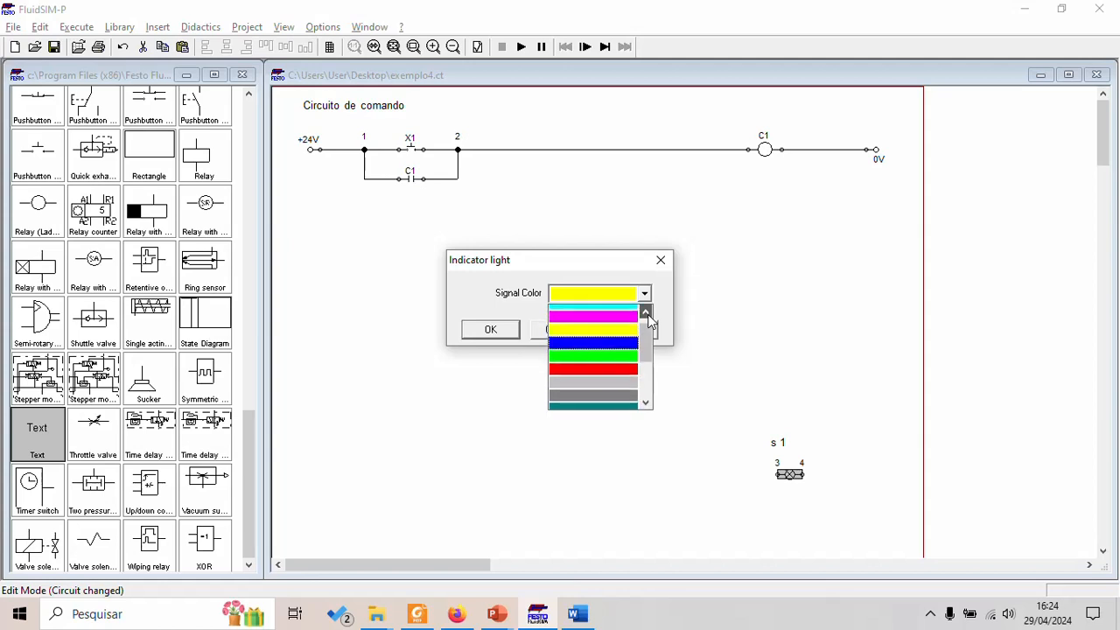
{"action": "left_click", "coordinate": [646, 312]}
{"action": "left_click", "coordinate": [645, 313]}
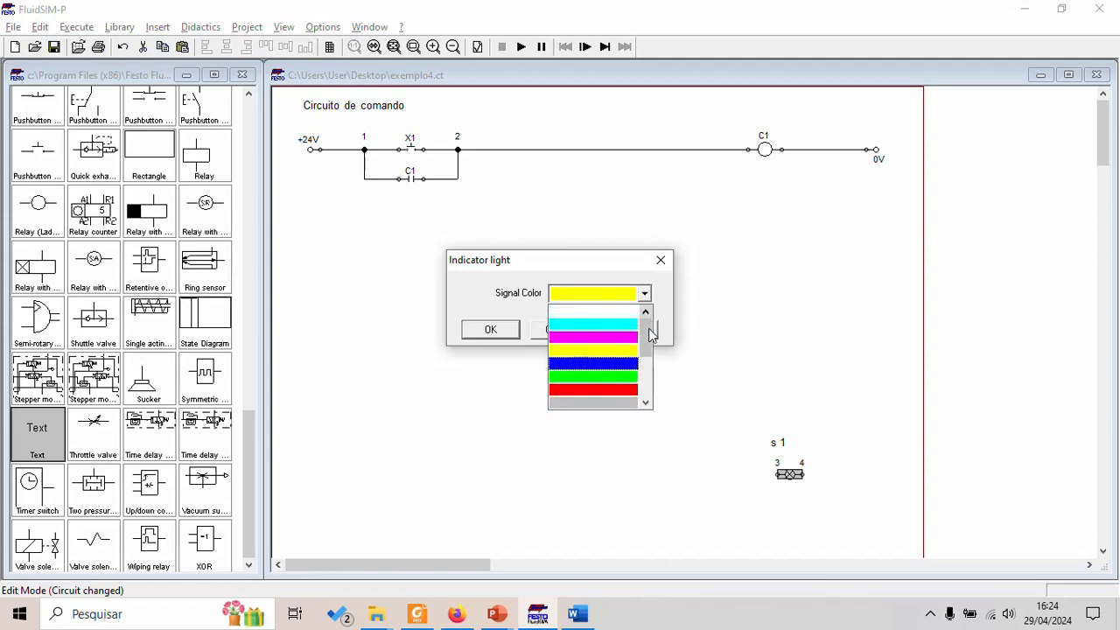
{"action": "left_click", "coordinate": [646, 403]}
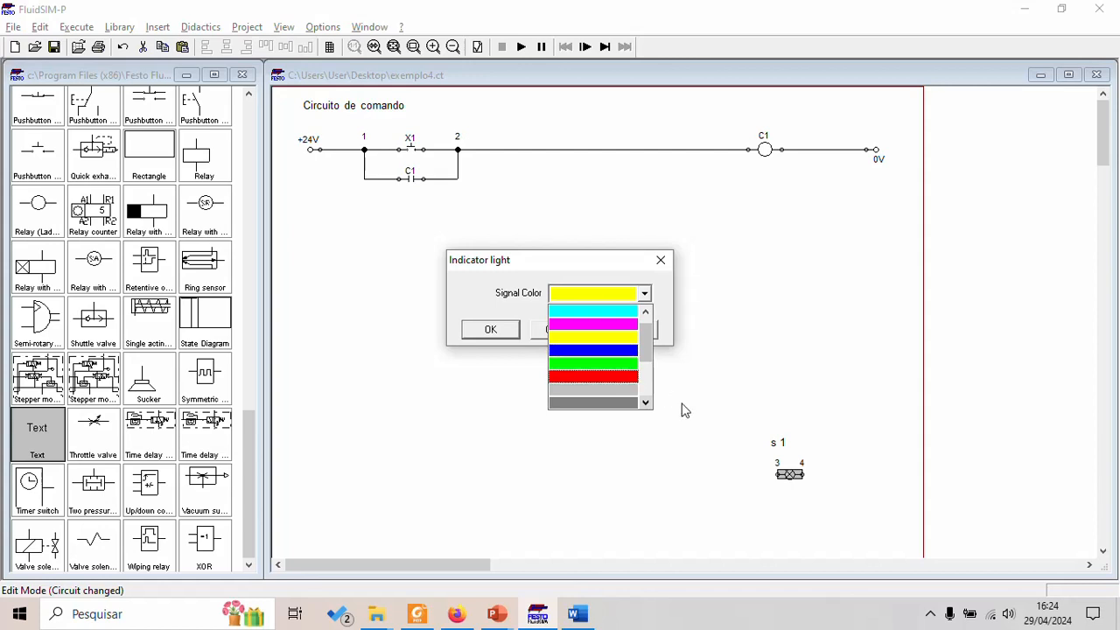
{"action": "left_click", "coordinate": [646, 404]}
{"action": "left_click", "coordinate": [645, 403]}
{"action": "left_click", "coordinate": [645, 403]}
{"action": "left_click", "coordinate": [646, 404]}
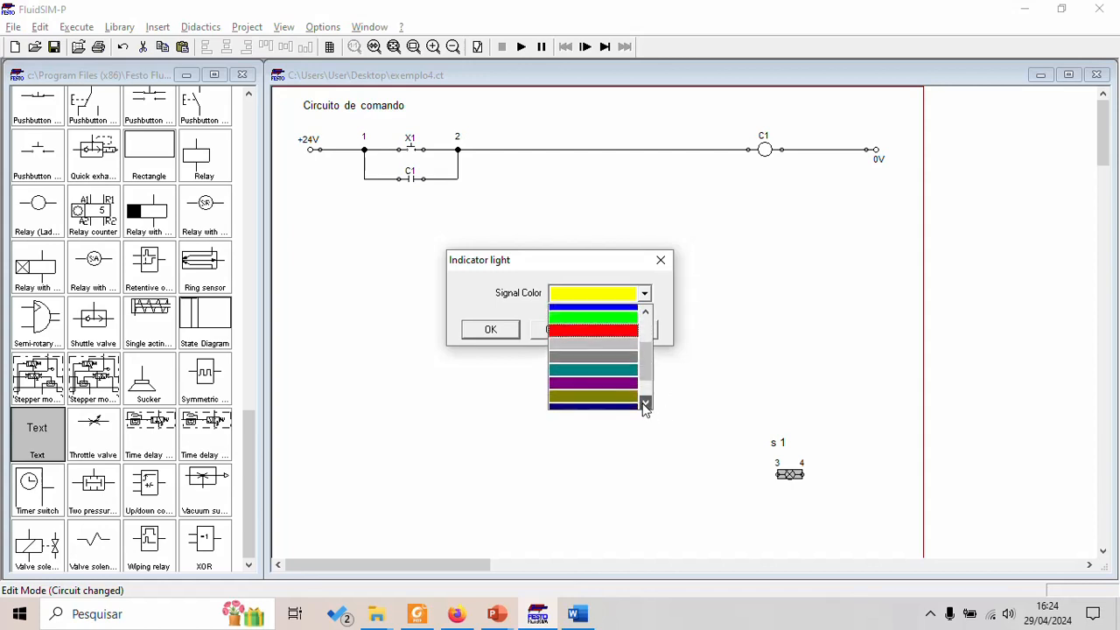
{"action": "left_click", "coordinate": [645, 403]}
{"action": "left_click", "coordinate": [645, 312]}
{"action": "left_click", "coordinate": [645, 311]}
{"action": "left_click", "coordinate": [644, 312]}
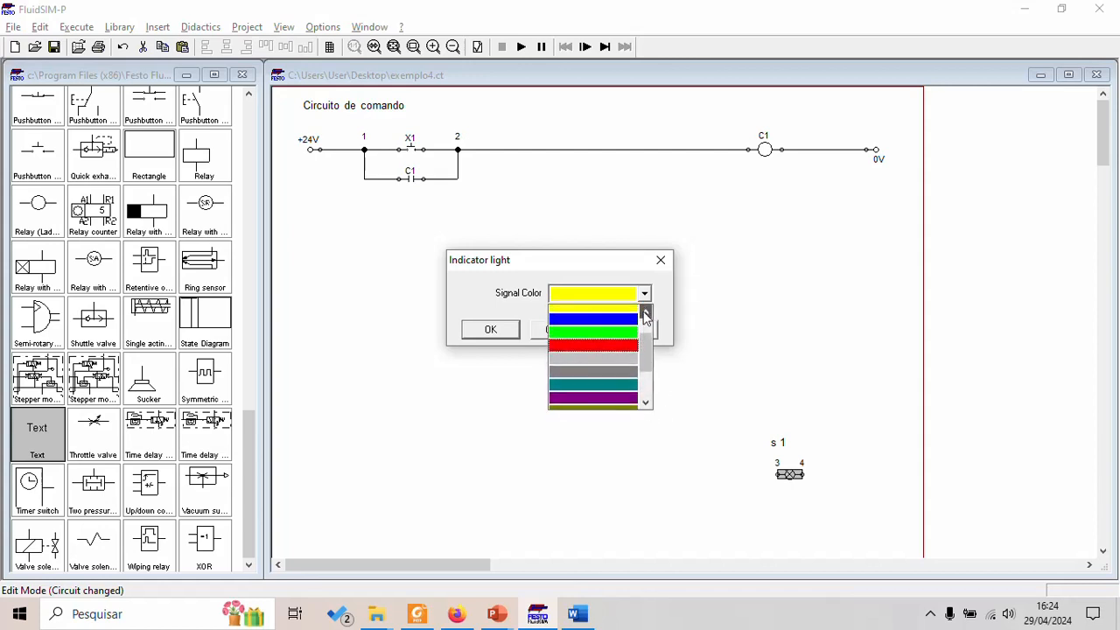
{"action": "left_click", "coordinate": [645, 312]}
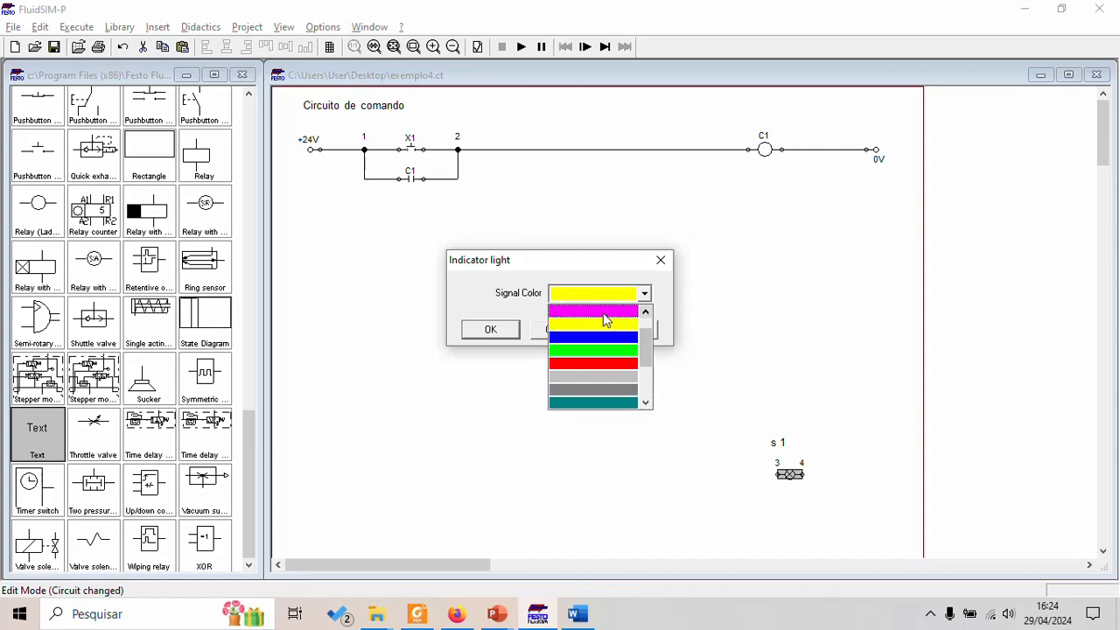
{"action": "left_click", "coordinate": [619, 317]}
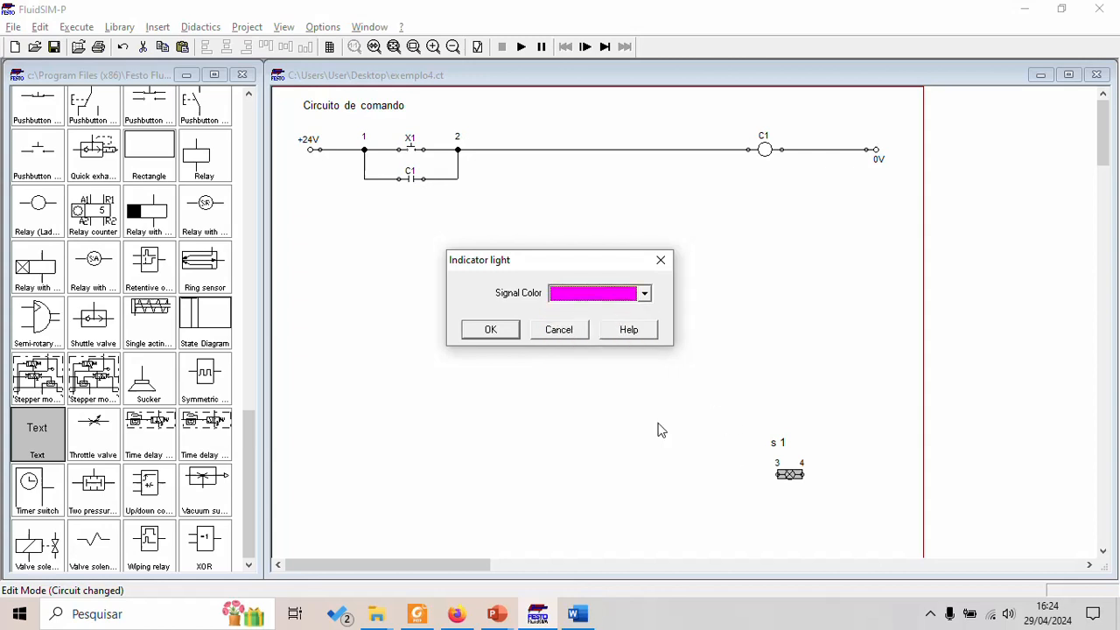
{"action": "left_click", "coordinate": [512, 330]}
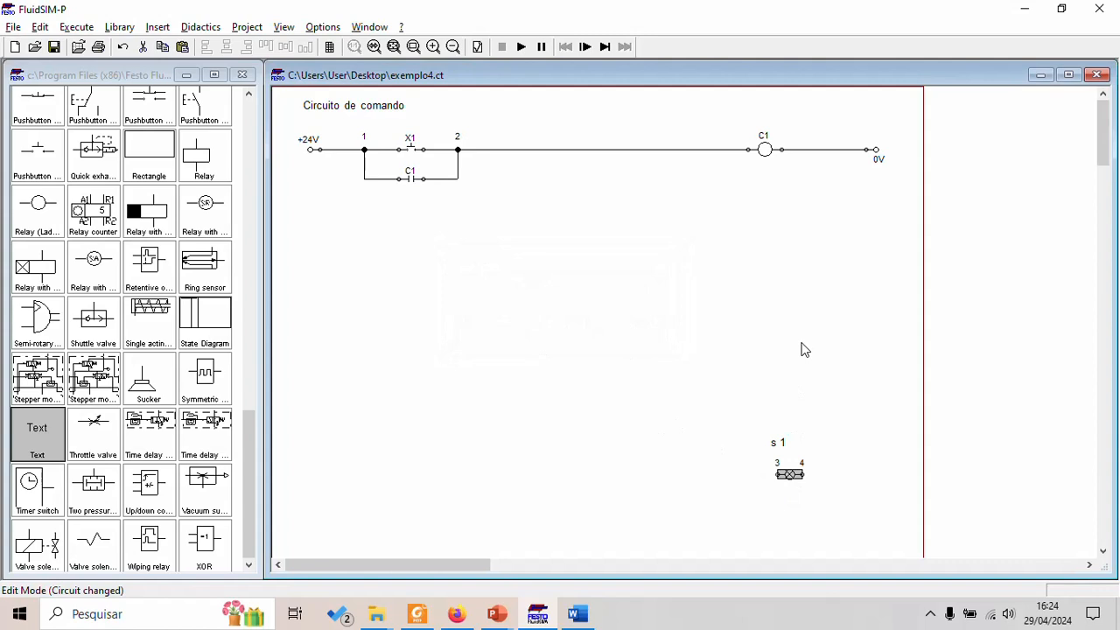
Step: Shift the indicator light slightly to centre it under its label, and change the label text to "S1"
{"action": "left_click_drag", "start_coordinate": [792, 473], "coordinate": [782, 473]}
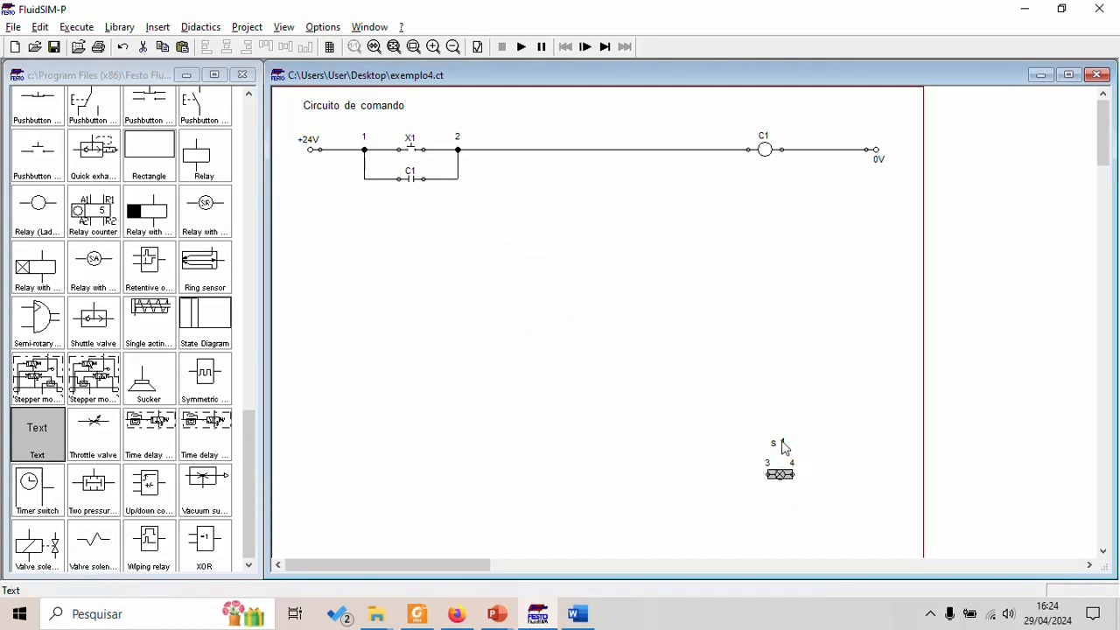
{"action": "double_click", "coordinate": [783, 447]}
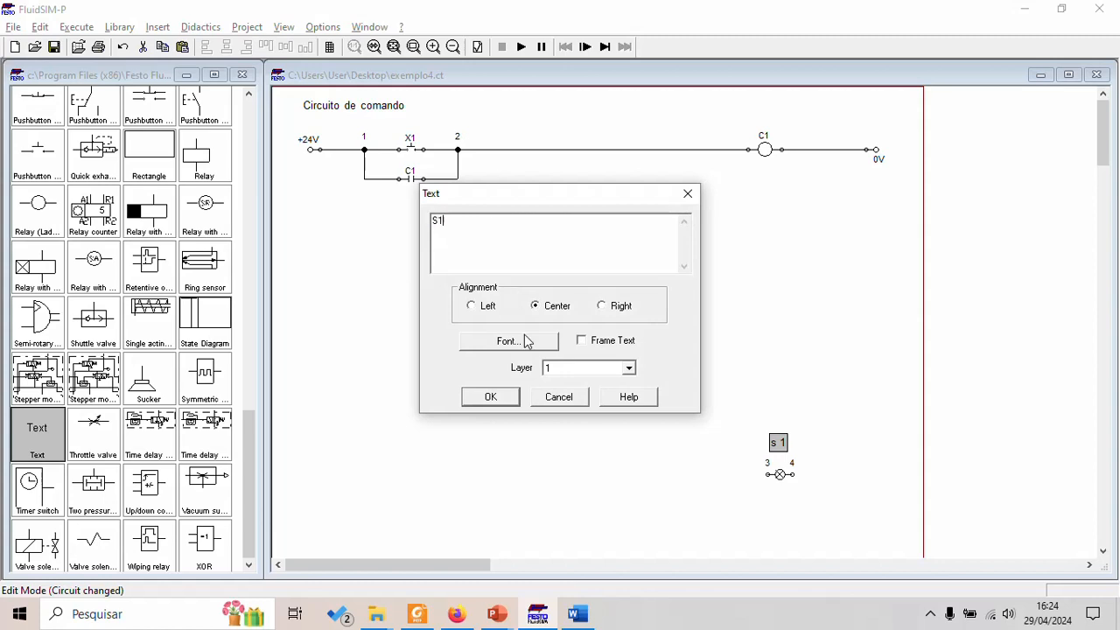
{"action": "left_click", "coordinate": [490, 396]}
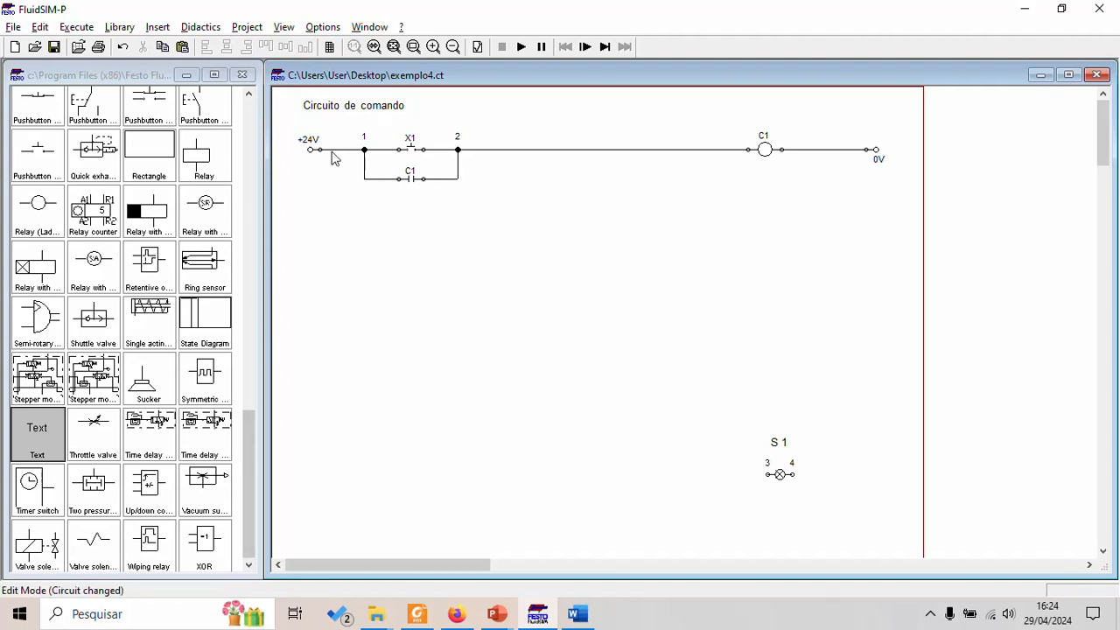
Step: Duplicate the "Circuito de comando" title, place the copy to the left of the S1 light, and change its text to "Circuito de força"
{"action": "left_click", "coordinate": [330, 110]}
{"action": "key", "text": "ctrl+c"}
{"action": "key", "text": "ctrl+v"}
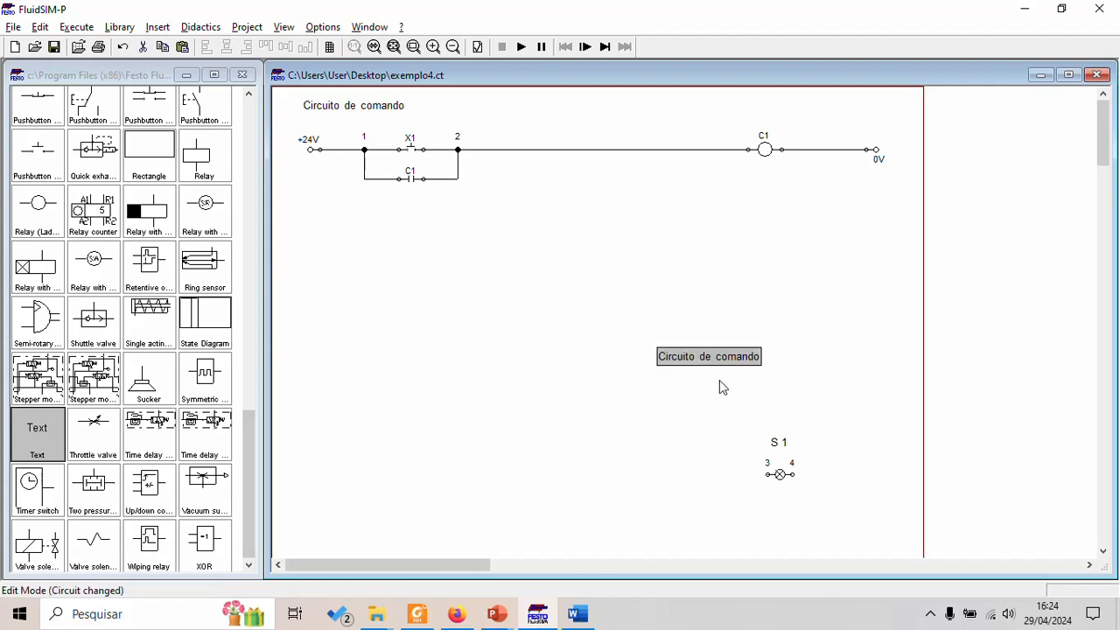
{"action": "left_click_drag", "start_coordinate": [707, 369], "coordinate": [360, 425]}
{"action": "double_click", "coordinate": [361, 425]}
{"action": "left_click_drag", "start_coordinate": [530, 233], "coordinate": [481, 228]}
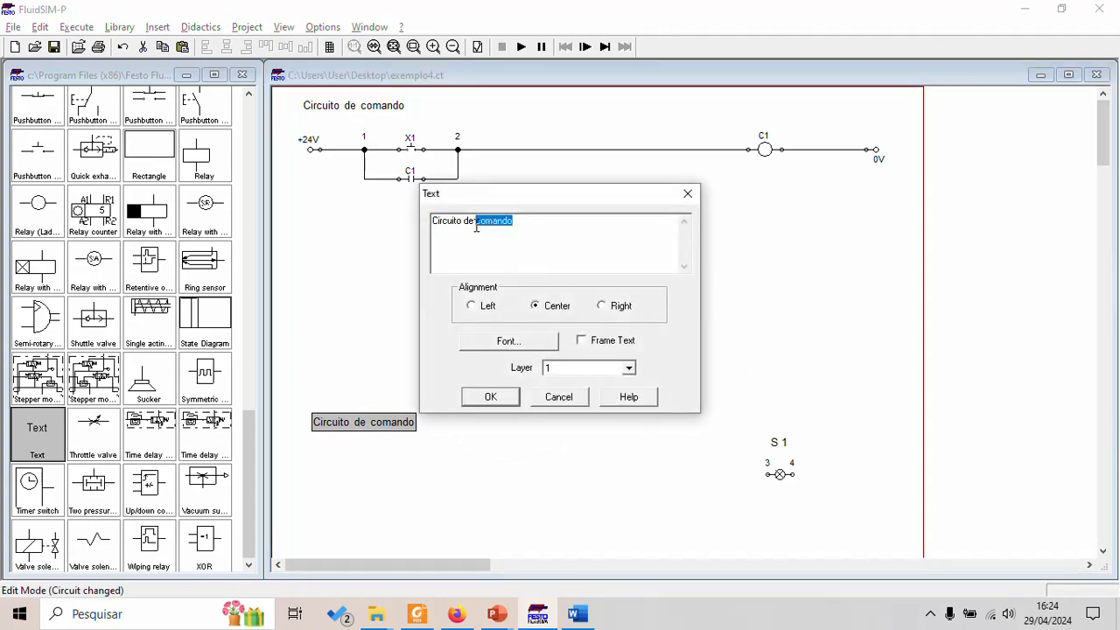
{"action": "type", "text": "forç"}
{"action": "left_click", "coordinate": [493, 398]}
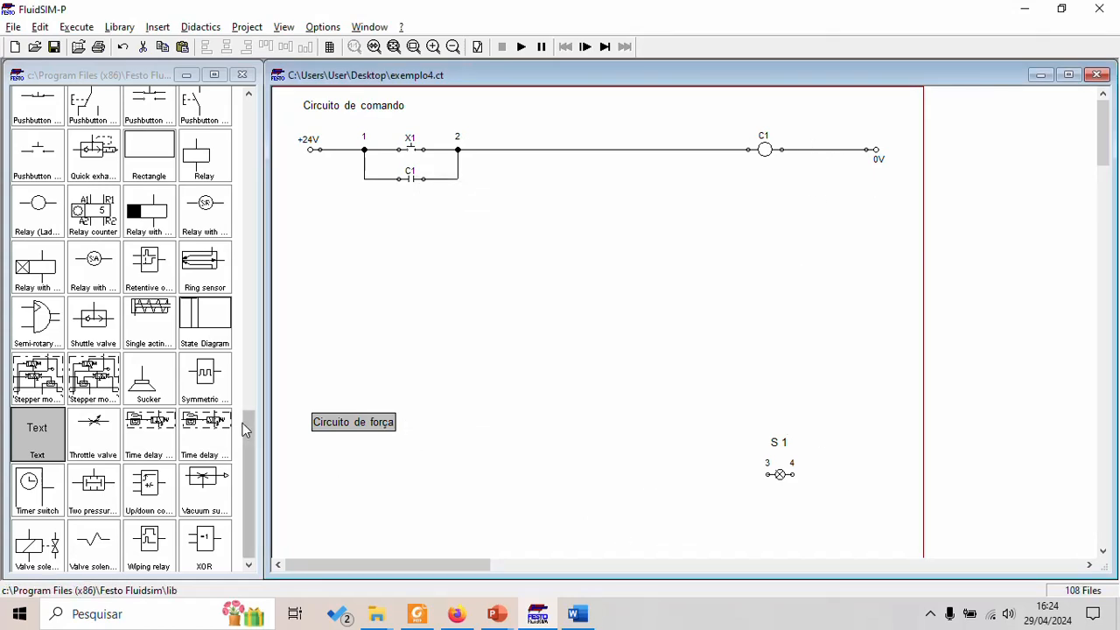
{"action": "double_click", "coordinate": [61, 448]}
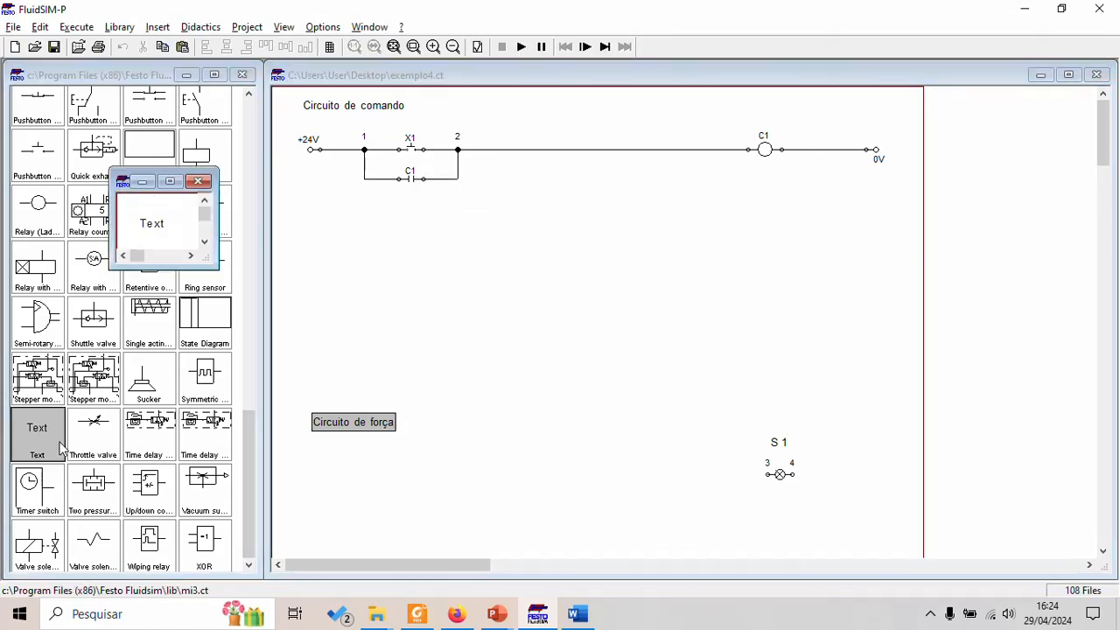
{"action": "left_click", "coordinate": [198, 181]}
{"action": "left_click", "coordinate": [362, 408]}
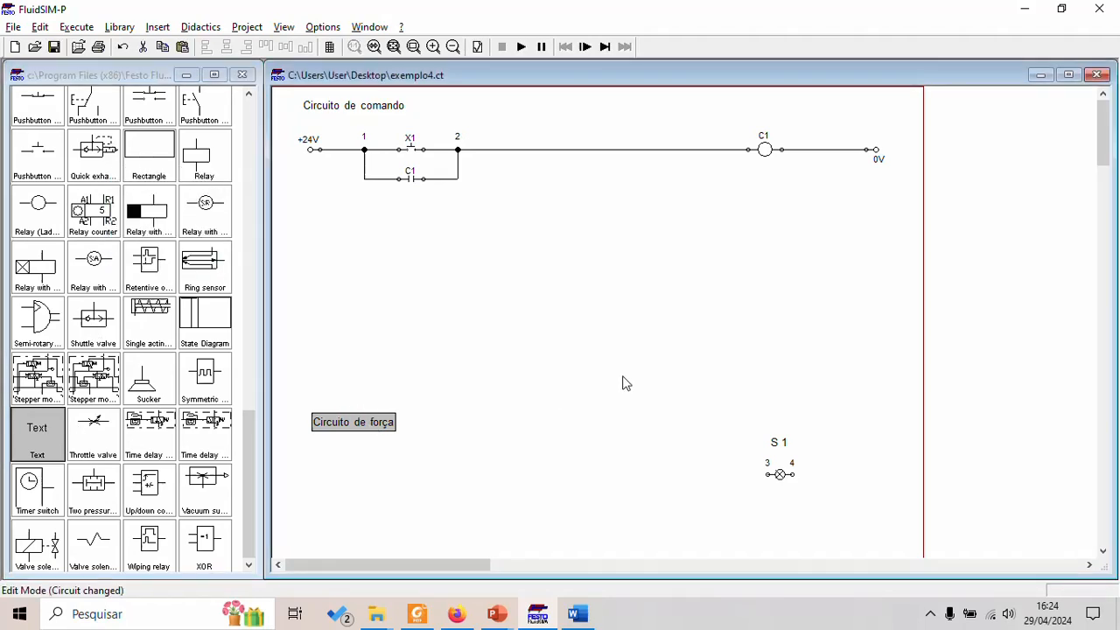
Step: Paste another copy of the title, replace its text with a long row of dashes, and stretch it across the page above "Circuito de força"
{"action": "key", "text": "ctrl+v"}
{"action": "double_click", "coordinate": [737, 357]}
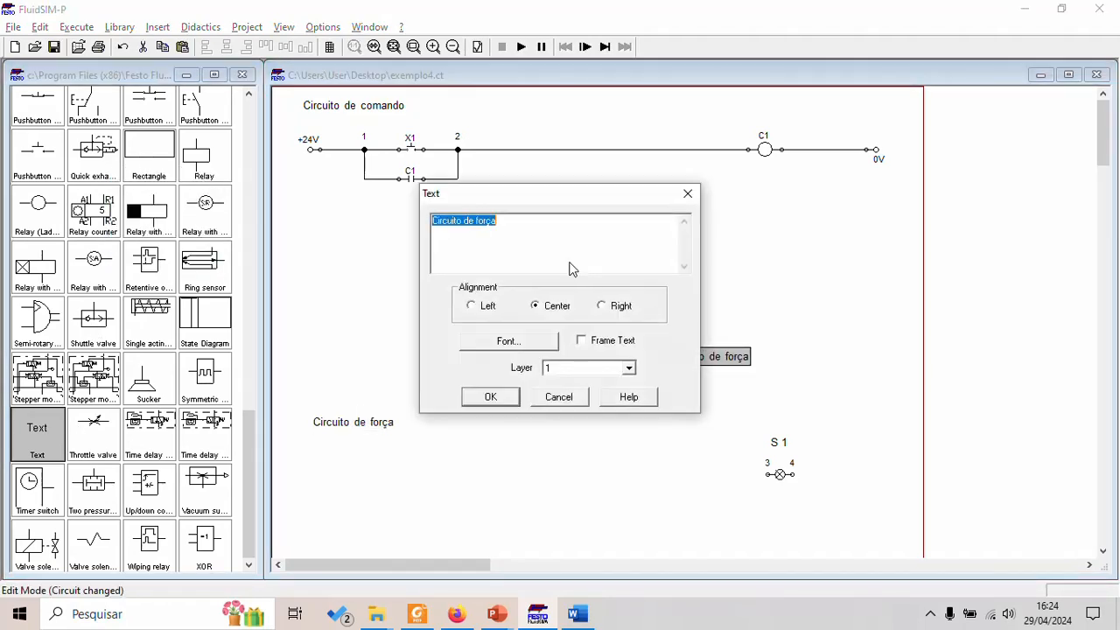
{"action": "type", "text": "1"}
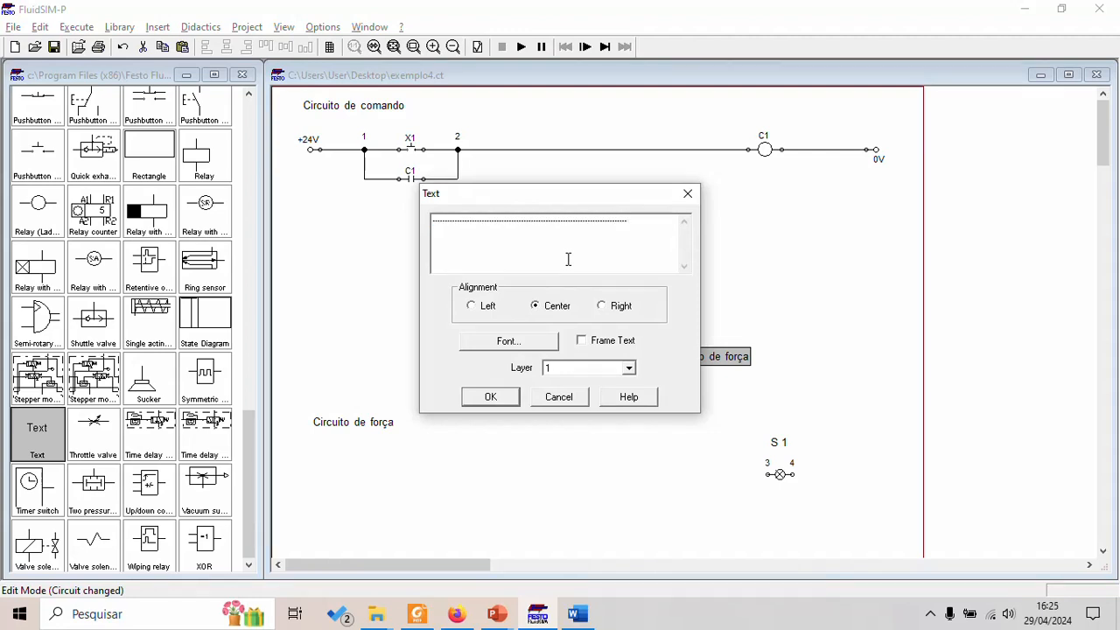
{"action": "key", "text": "Return"}
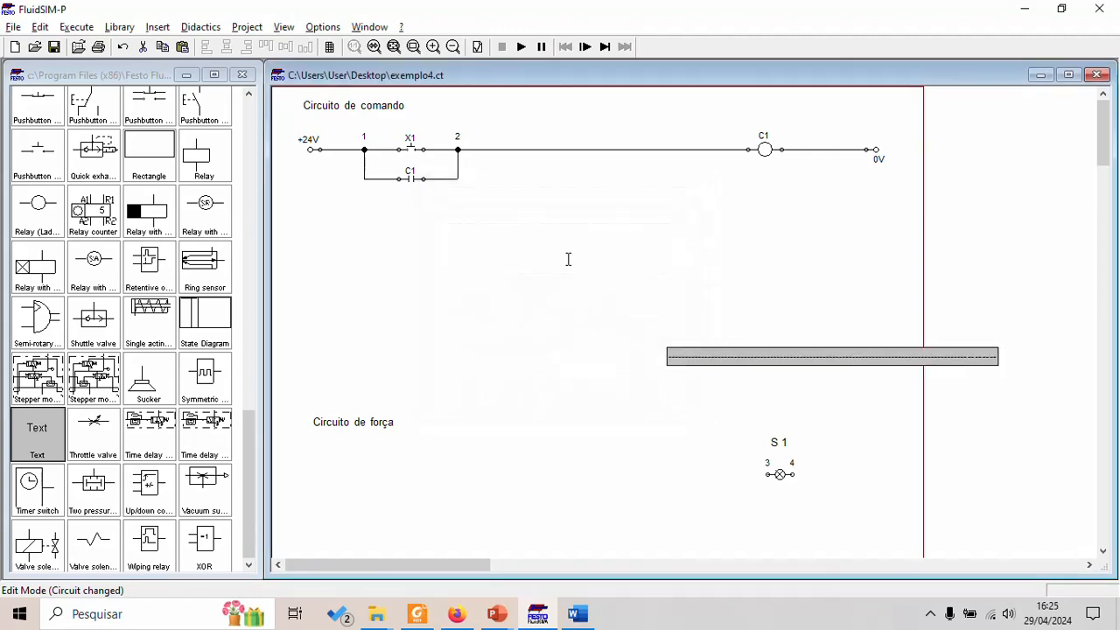
{"action": "left_click_drag", "start_coordinate": [705, 359], "coordinate": [333, 368]}
{"action": "double_click", "coordinate": [333, 367]}
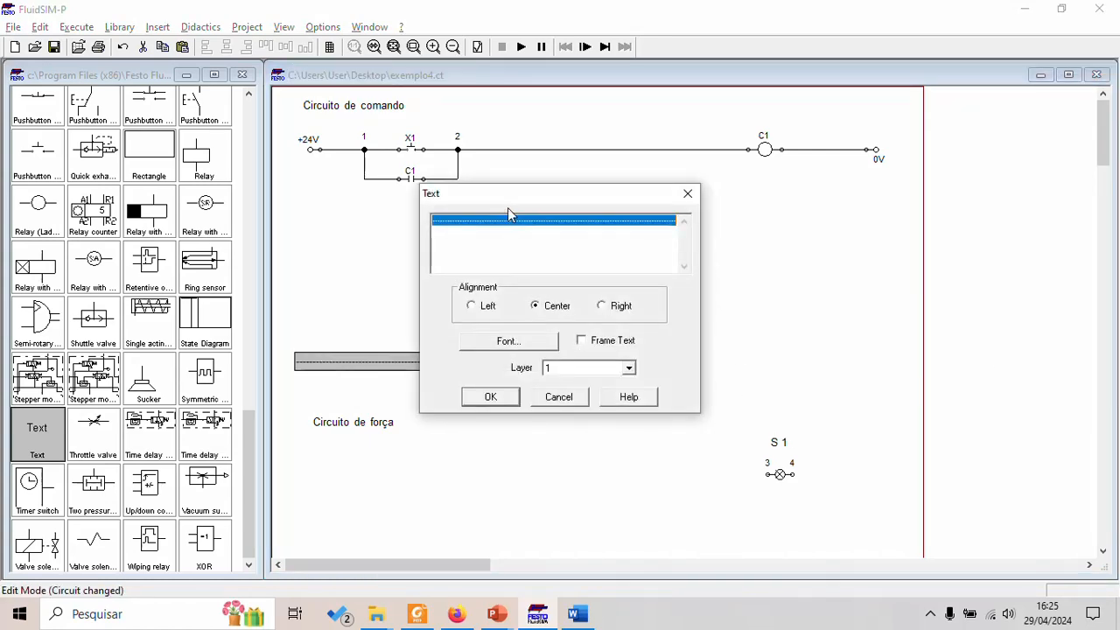
{"action": "left_click", "coordinate": [511, 216]}
{"action": "key", "text": "Return"}
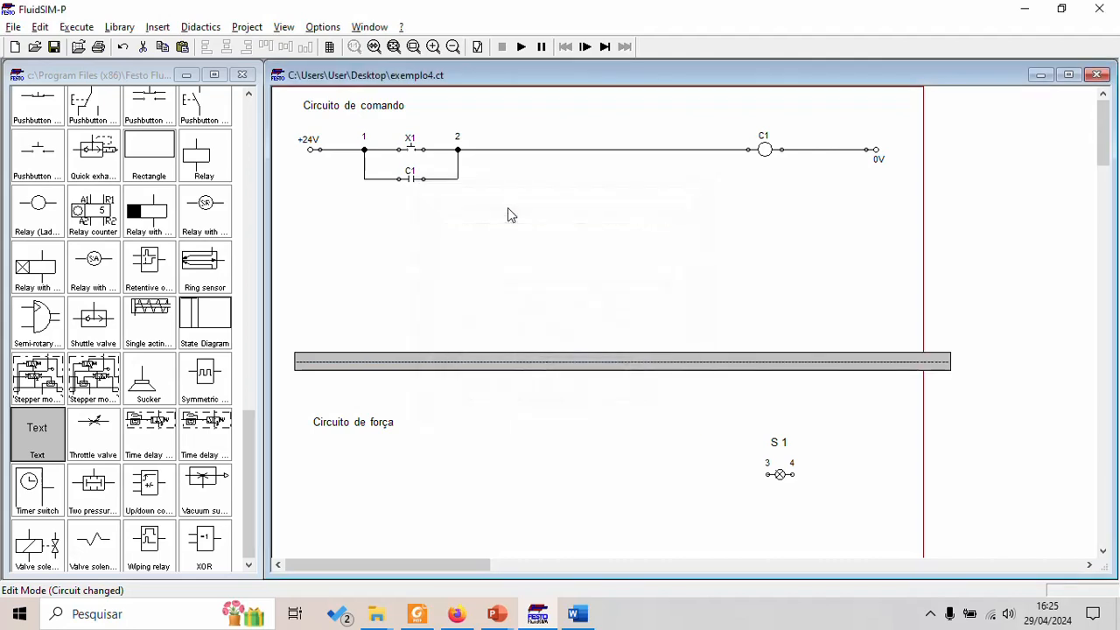
Step: Shorten the dashed divider to fit inside the page border and move it down to just above the "Circuito de força" title
{"action": "left_click_drag", "start_coordinate": [697, 362], "coordinate": [689, 364]}
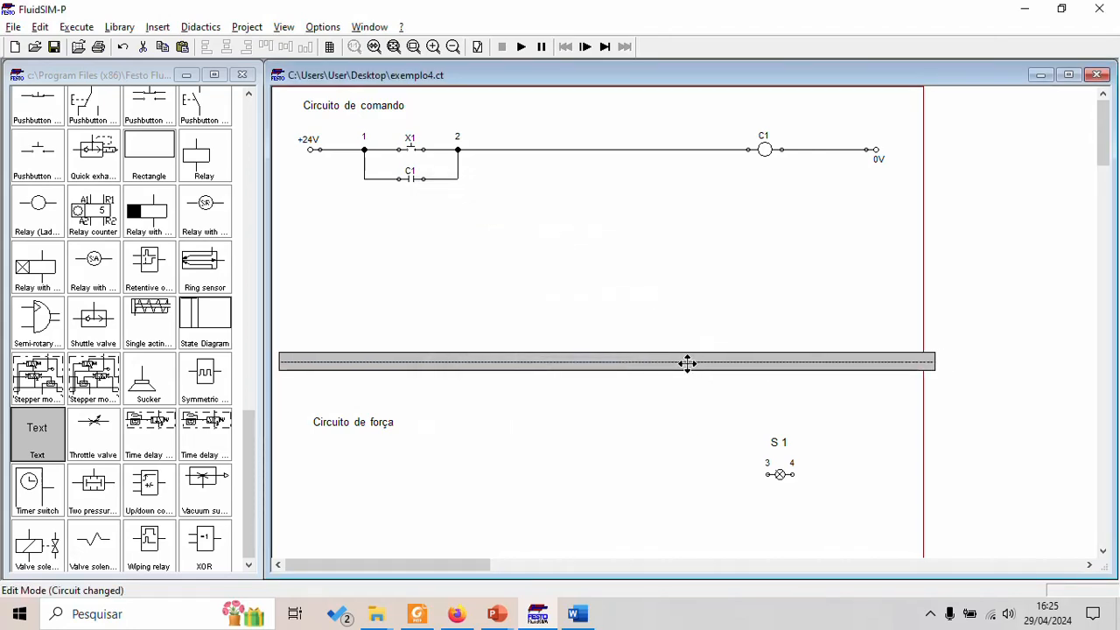
{"action": "double_click", "coordinate": [690, 364]}
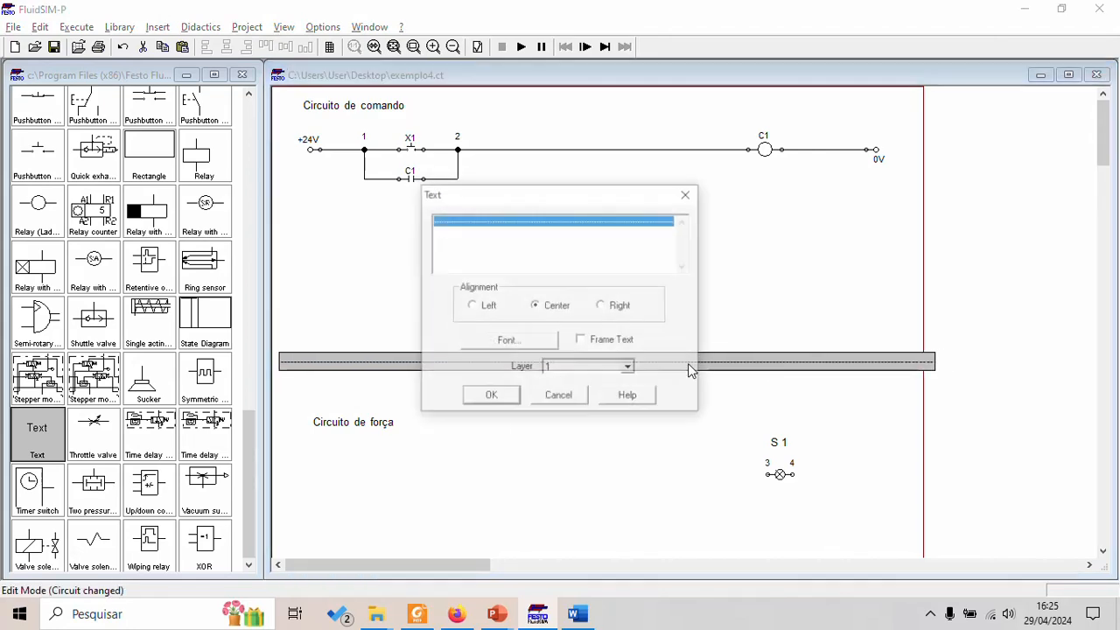
{"action": "left_click", "coordinate": [661, 235]}
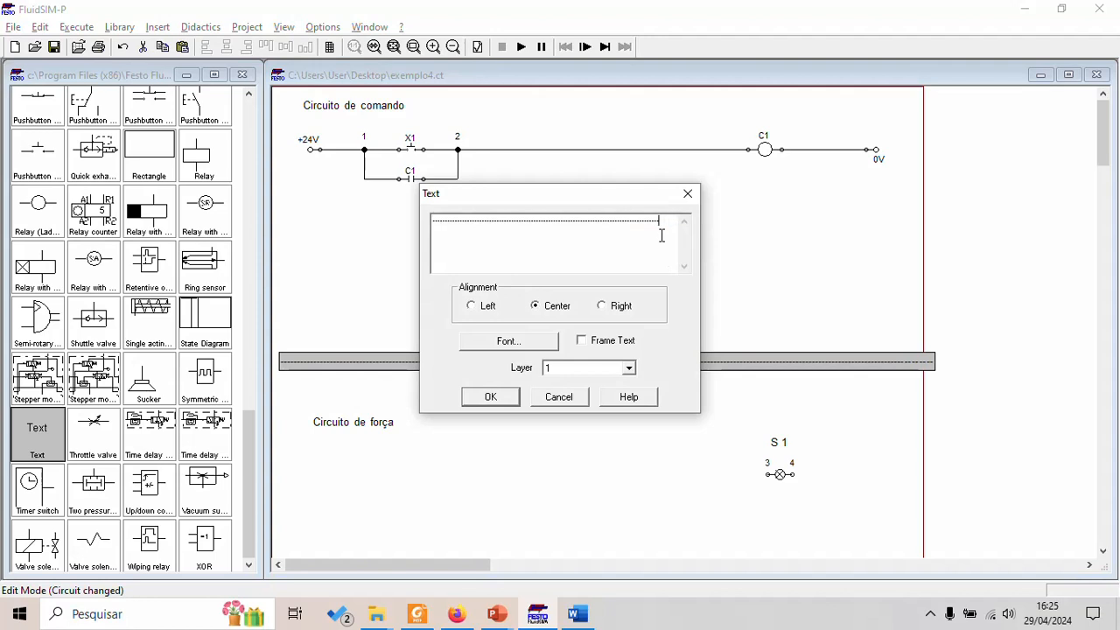
{"action": "key", "text": "Return"}
{"action": "left_click", "coordinate": [688, 448]}
{"action": "double_click", "coordinate": [530, 367]}
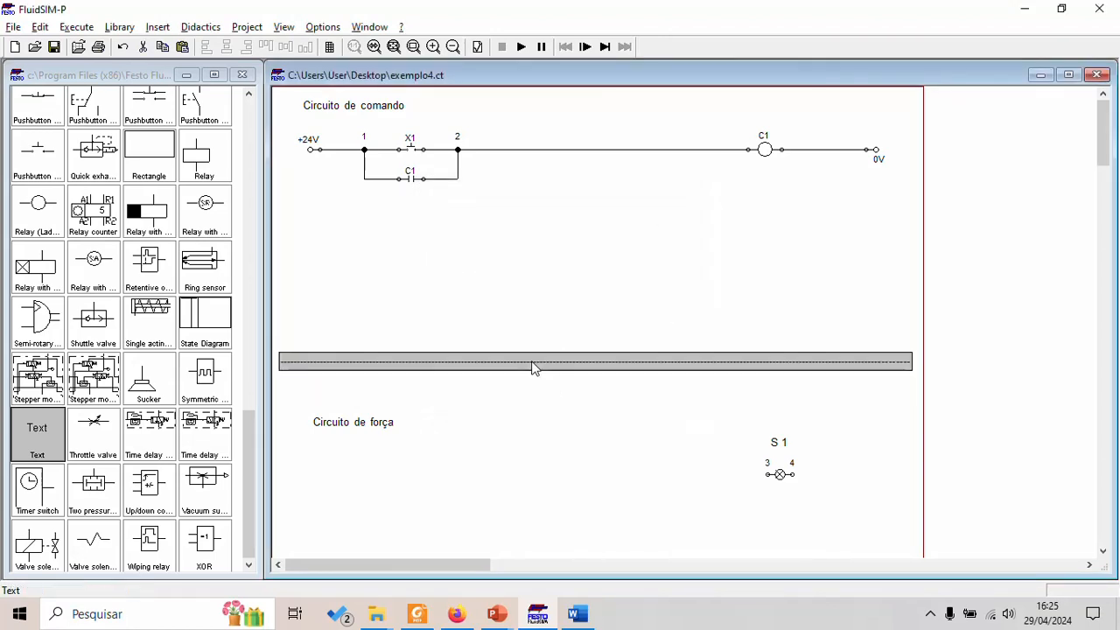
{"action": "left_click", "coordinate": [515, 400]}
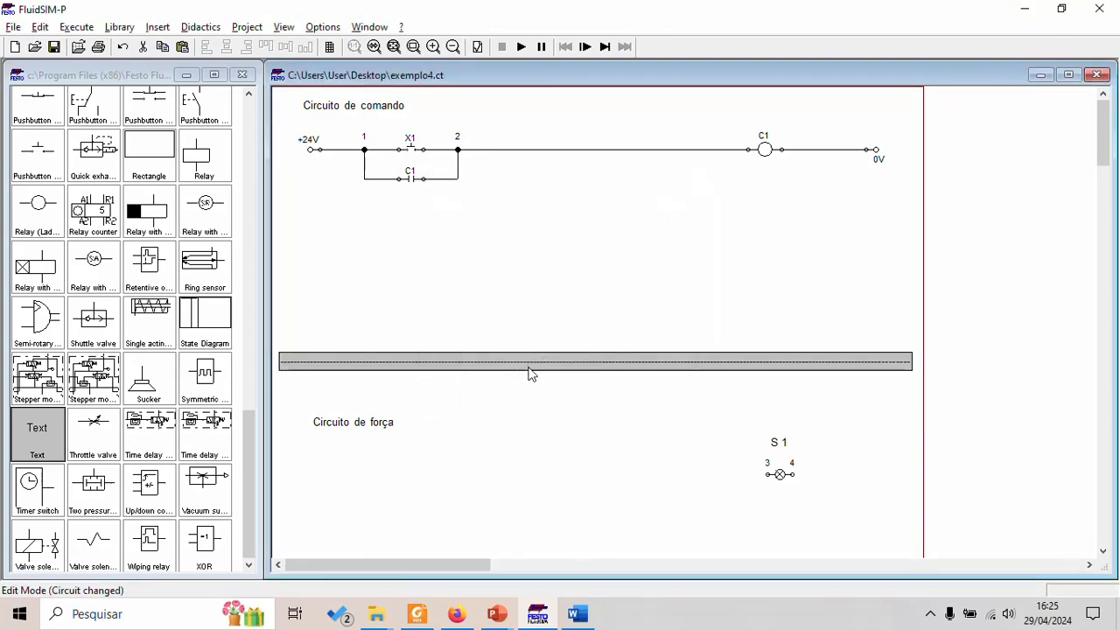
{"action": "left_click_drag", "start_coordinate": [530, 373], "coordinate": [528, 391]}
{"action": "left_click", "coordinate": [761, 350]}
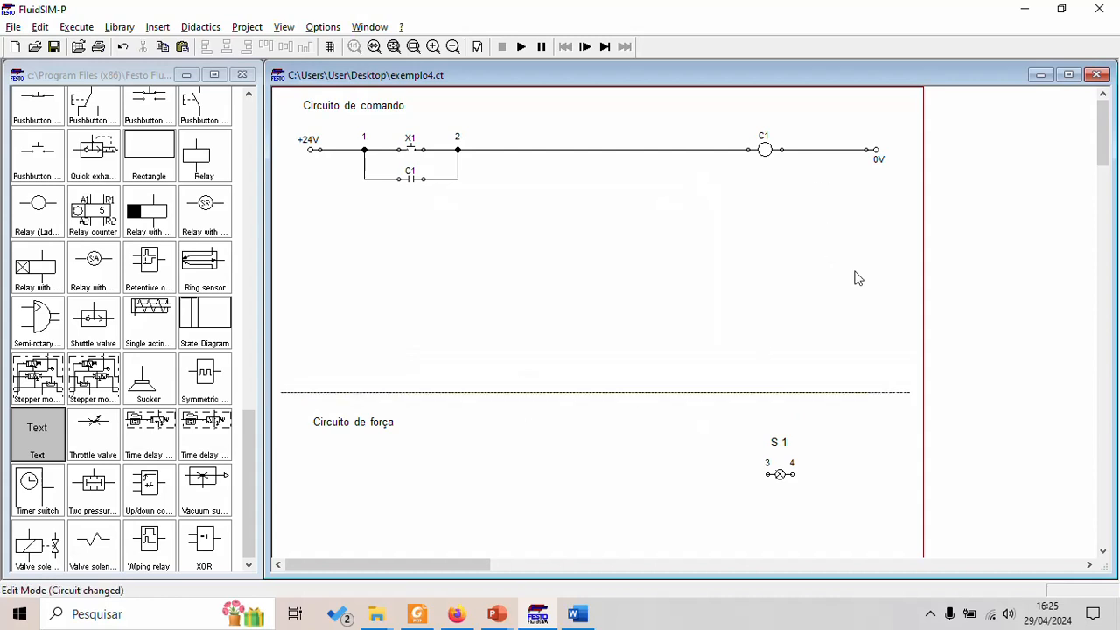
Step: Copy the +24V and 0V connections together and place the copies on either side of the S1 light, level with it
{"action": "left_click", "coordinate": [874, 151]}
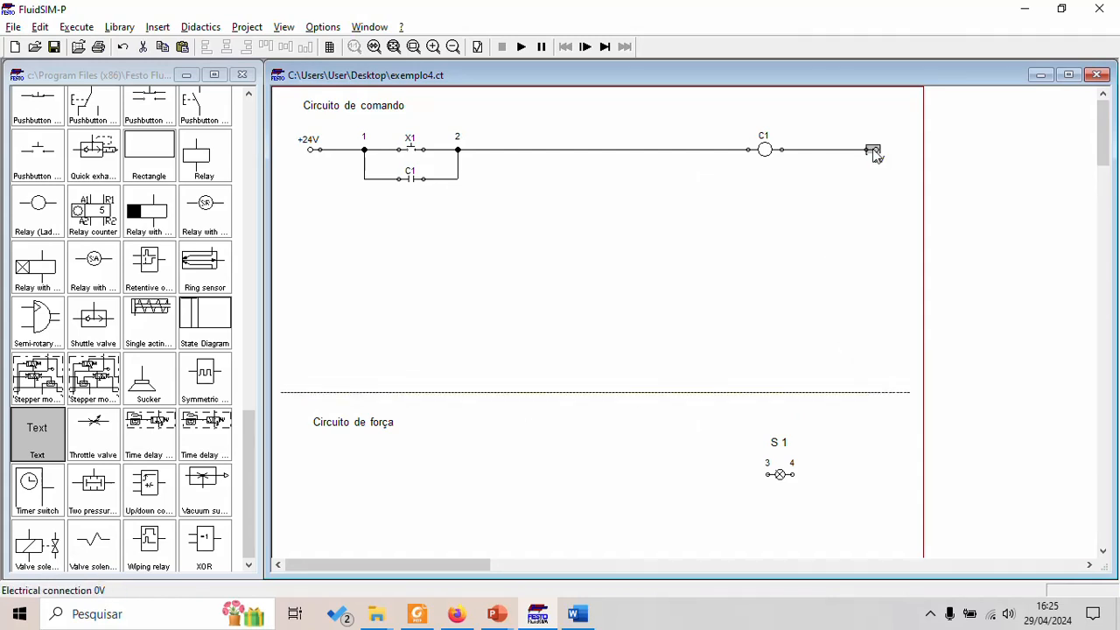
{"action": "left_click", "coordinate": [313, 150], "text": "shift"}
{"action": "key", "text": "ctrl+c"}
{"action": "key", "text": "ctrl+v"}
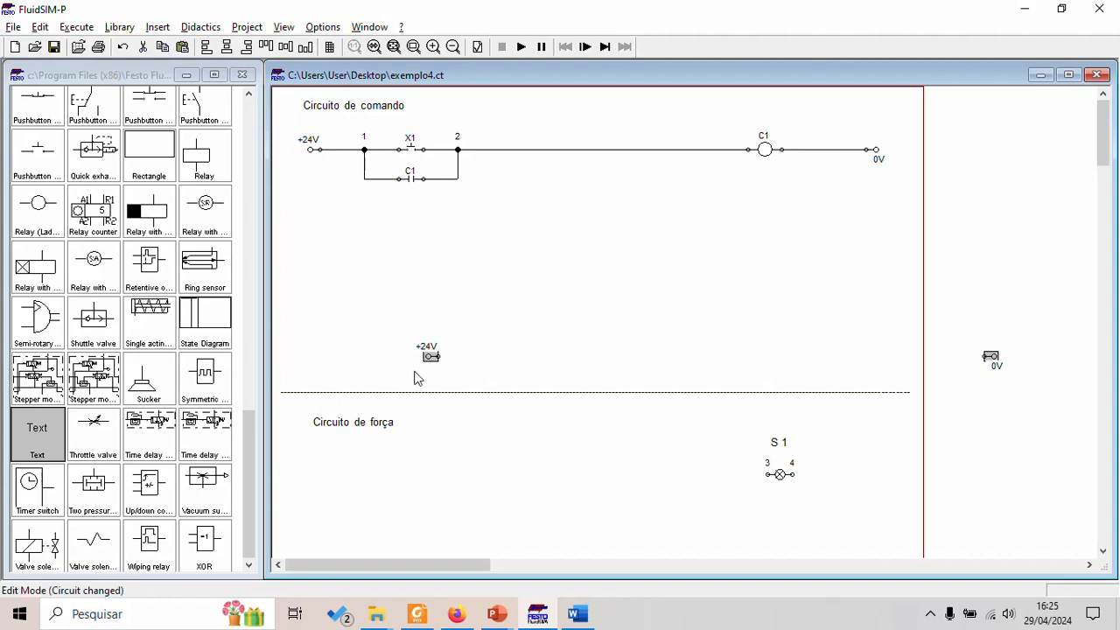
{"action": "left_click_drag", "start_coordinate": [427, 362], "coordinate": [315, 476]}
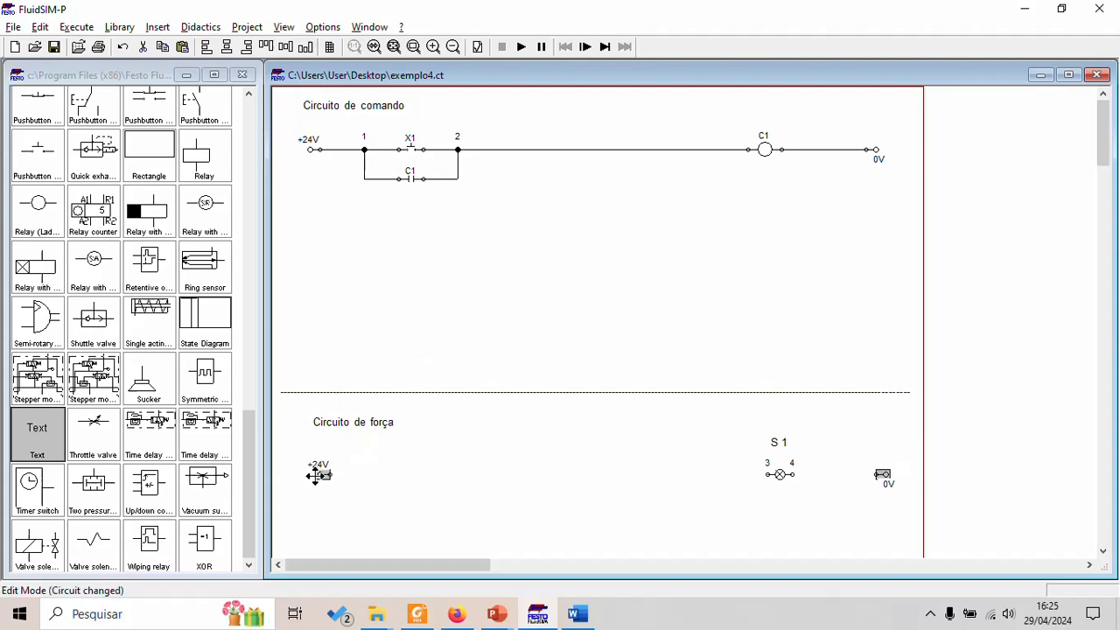
{"action": "left_click", "coordinate": [433, 518]}
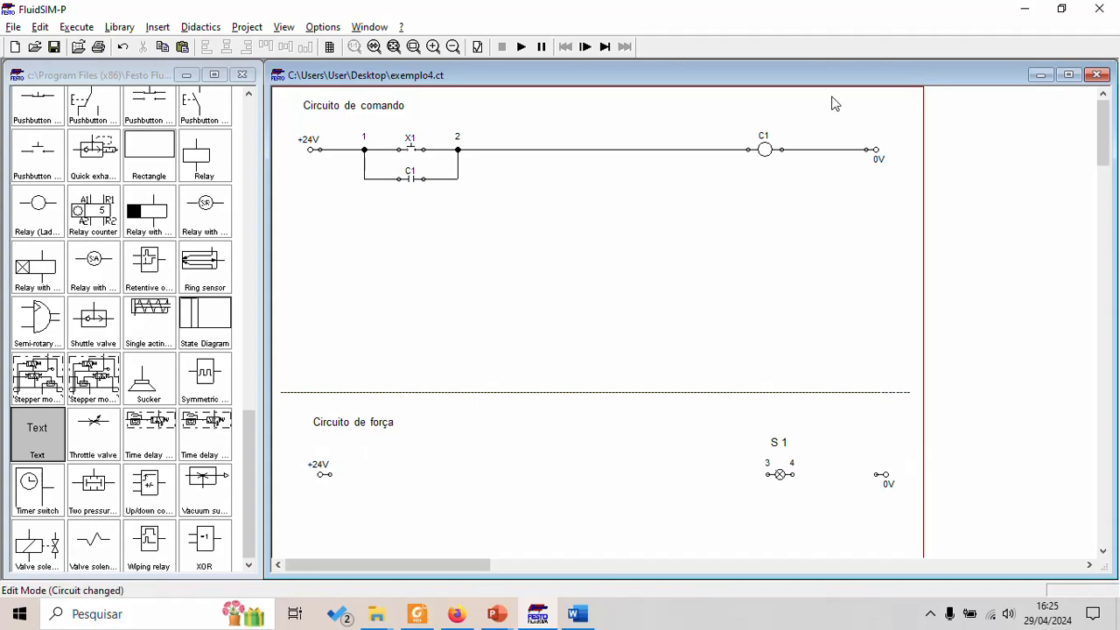
Step: Copy contact C1 into the power circuit and wire +24V, C1, the S1 light and 0V in series
{"action": "left_click", "coordinate": [415, 184]}
{"action": "key", "text": "ctrl+c"}
{"action": "key", "text": "ctrl+v"}
{"action": "left_click_drag", "start_coordinate": [703, 359], "coordinate": [406, 477]}
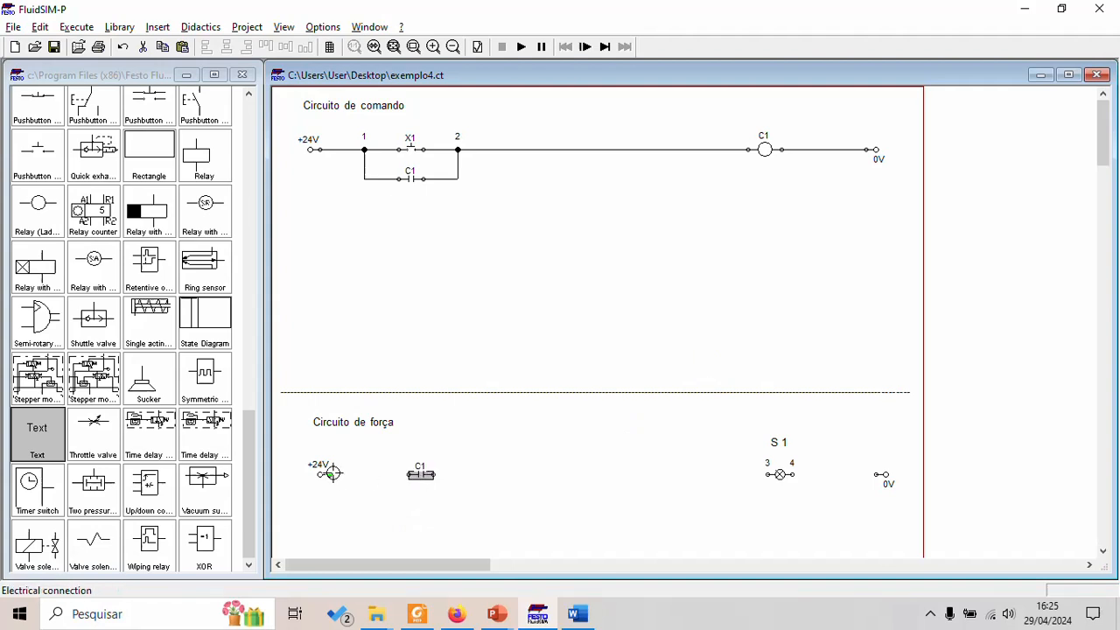
{"action": "left_click_drag", "start_coordinate": [330, 476], "coordinate": [875, 474]}
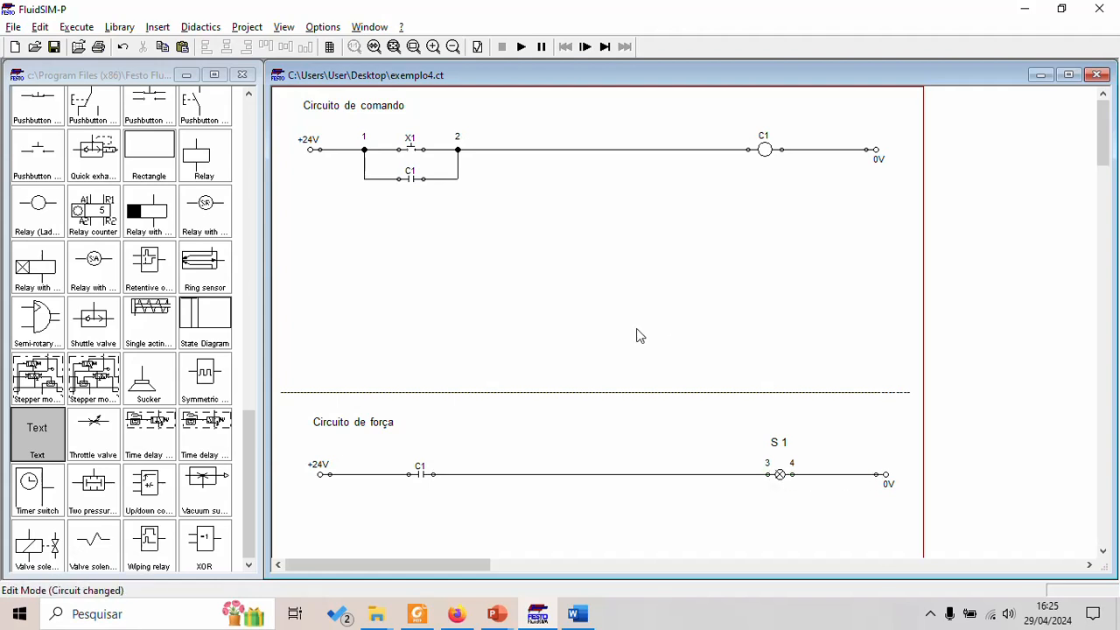
Step: Simulate the circuit, actuate pushbutton X1 to test relay C1 and the S1 light, and stop the simulation
{"action": "left_click", "coordinate": [522, 48]}
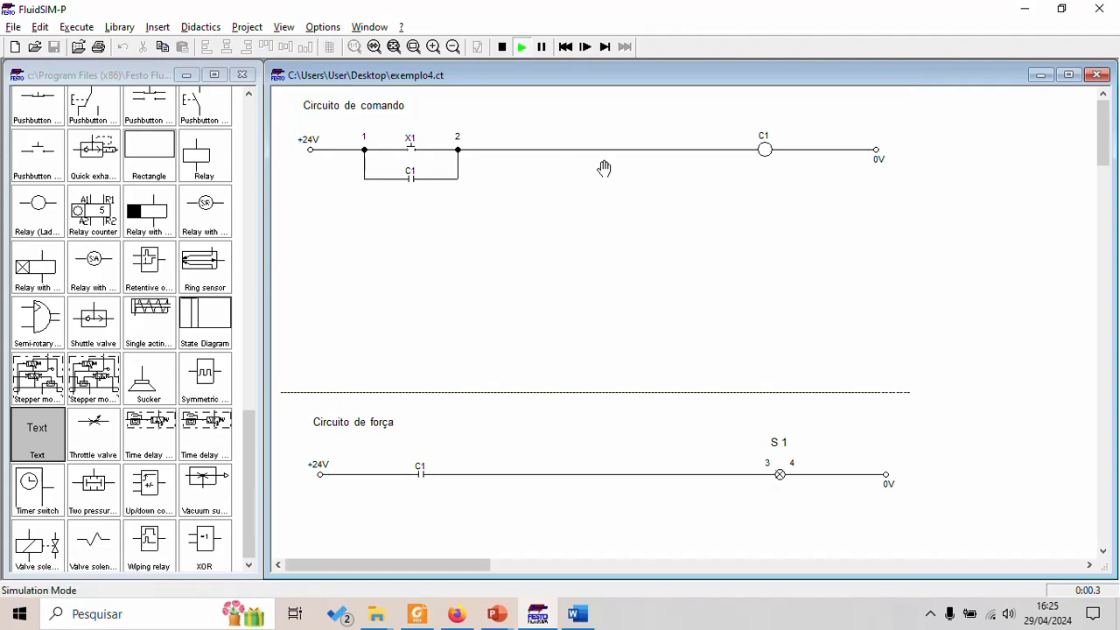
{"action": "left_click", "coordinate": [414, 140]}
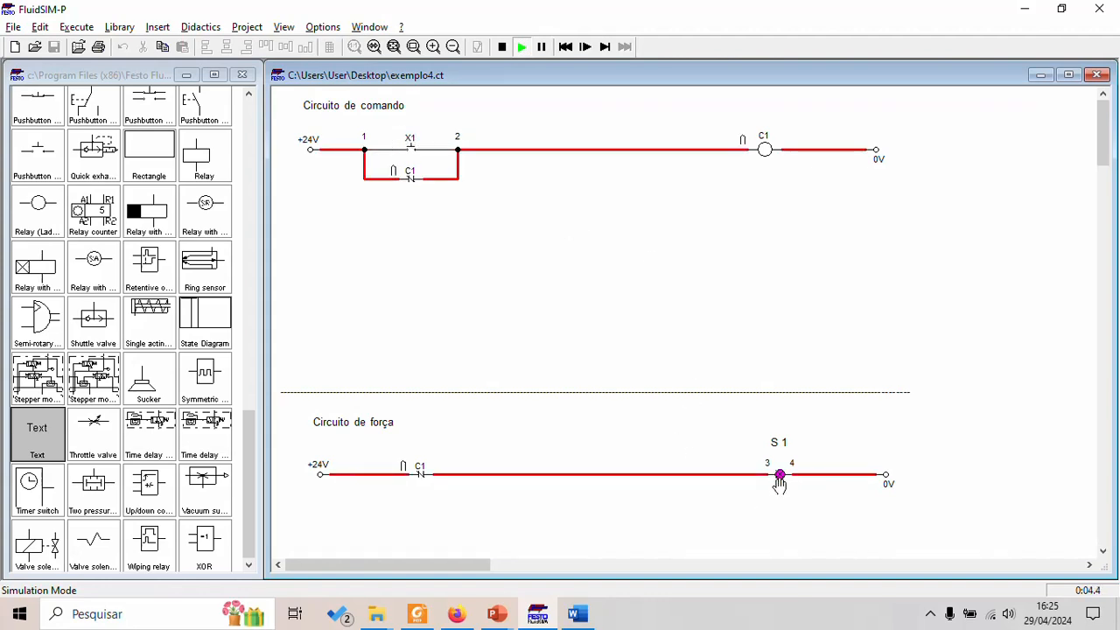
{"action": "left_click", "coordinate": [504, 48]}
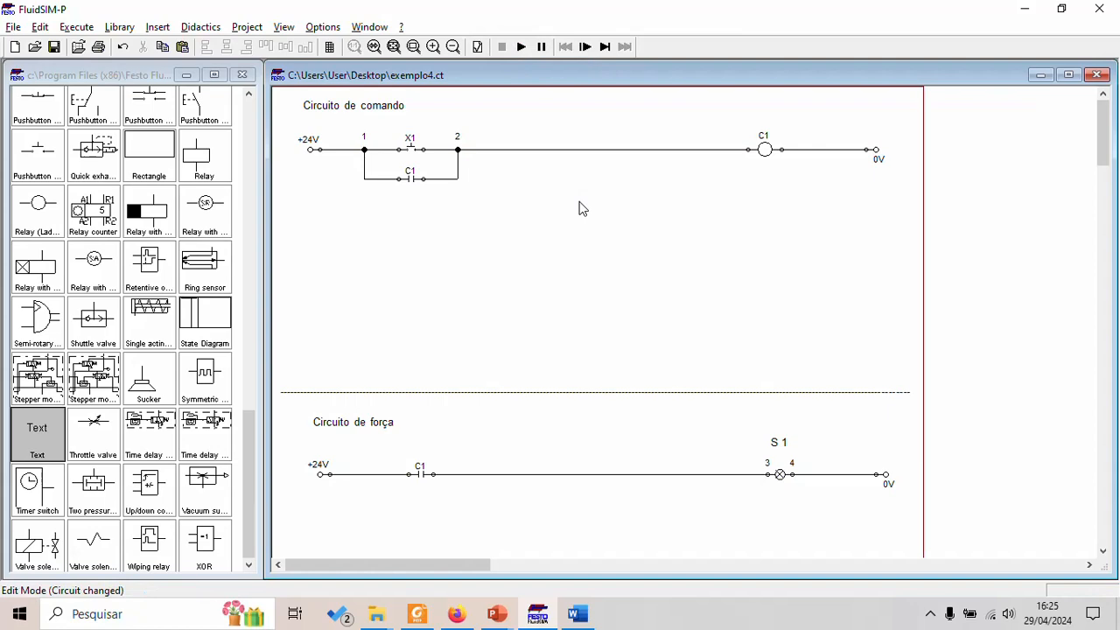
Step: Read in the exemplo 4 PDF how C1 energizes S1 and how float switch FS affects them, and return to the FluidSIM circuit
{"action": "key", "text": "alt+Tab"}
{"action": "left_click", "coordinate": [431, 251]}
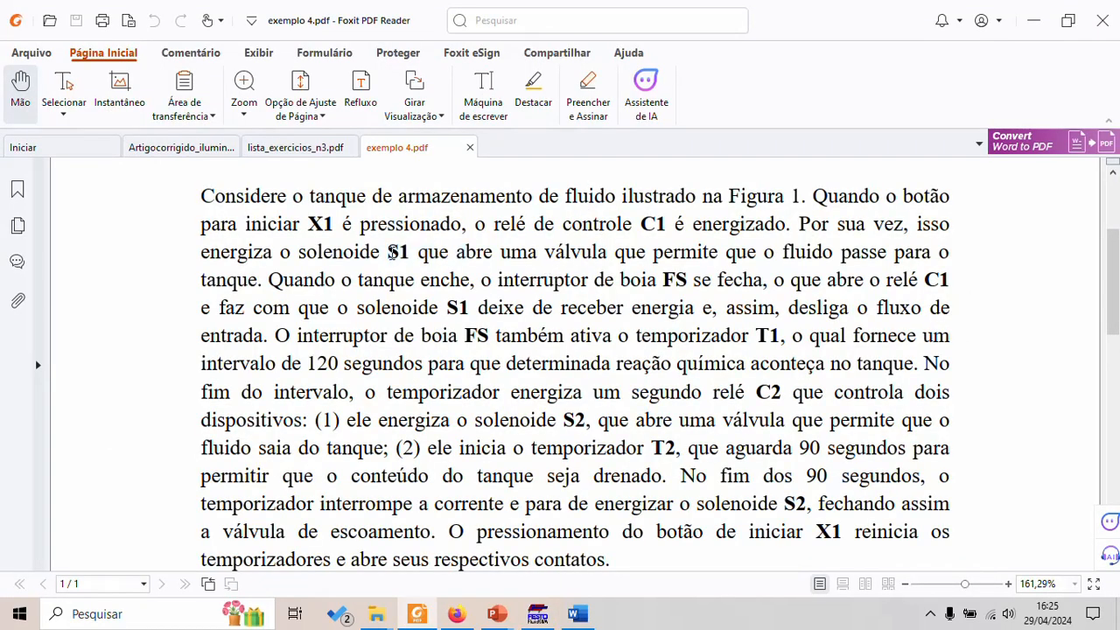
{"action": "left_click_drag", "start_coordinate": [642, 229], "coordinate": [729, 226]}
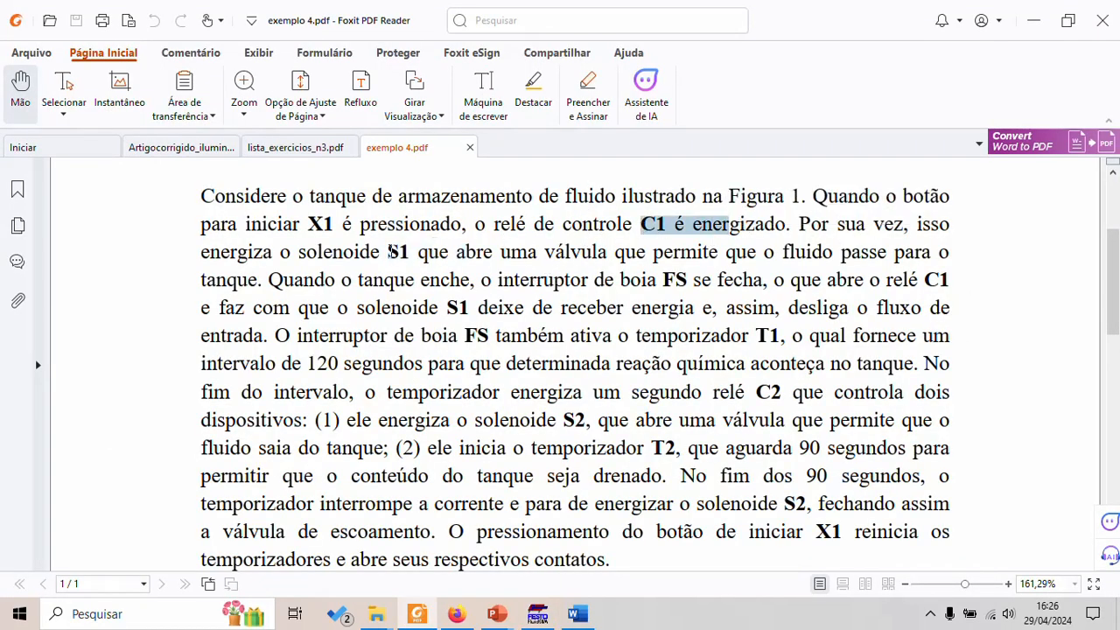
{"action": "left_click_drag", "start_coordinate": [387, 253], "coordinate": [408, 253]}
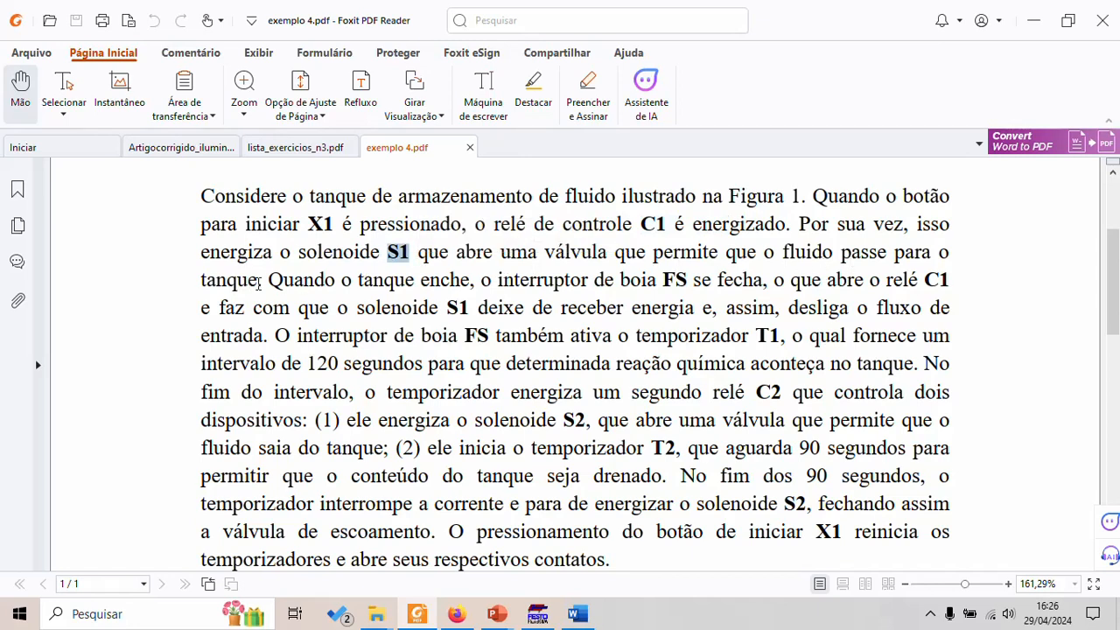
{"action": "left_click_drag", "start_coordinate": [258, 281], "coordinate": [705, 311]}
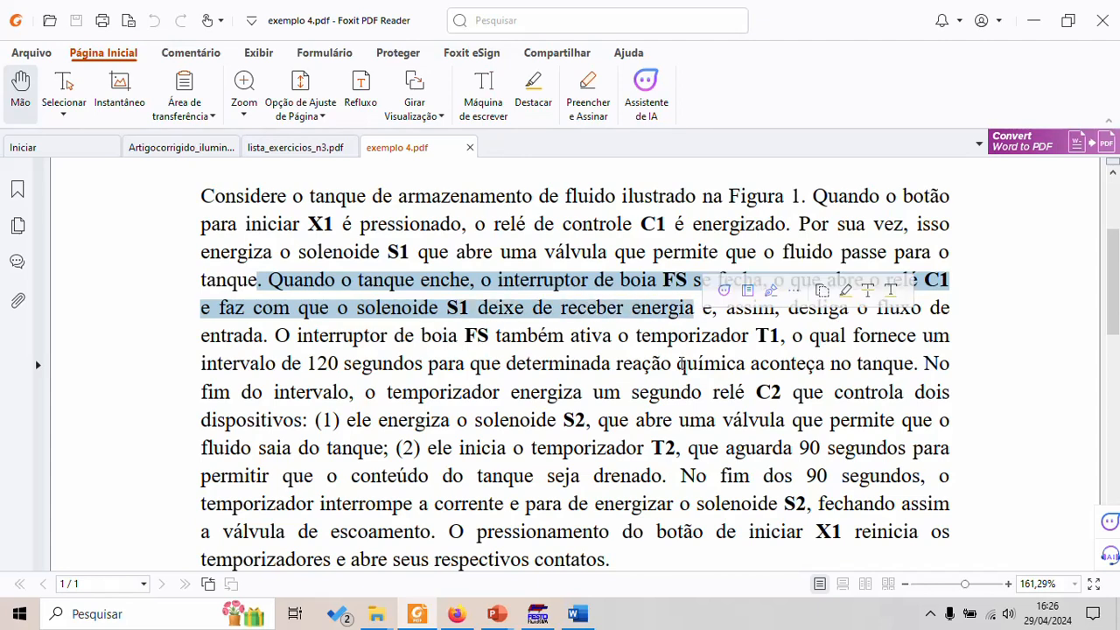
{"action": "key", "text": "alt+Tab"}
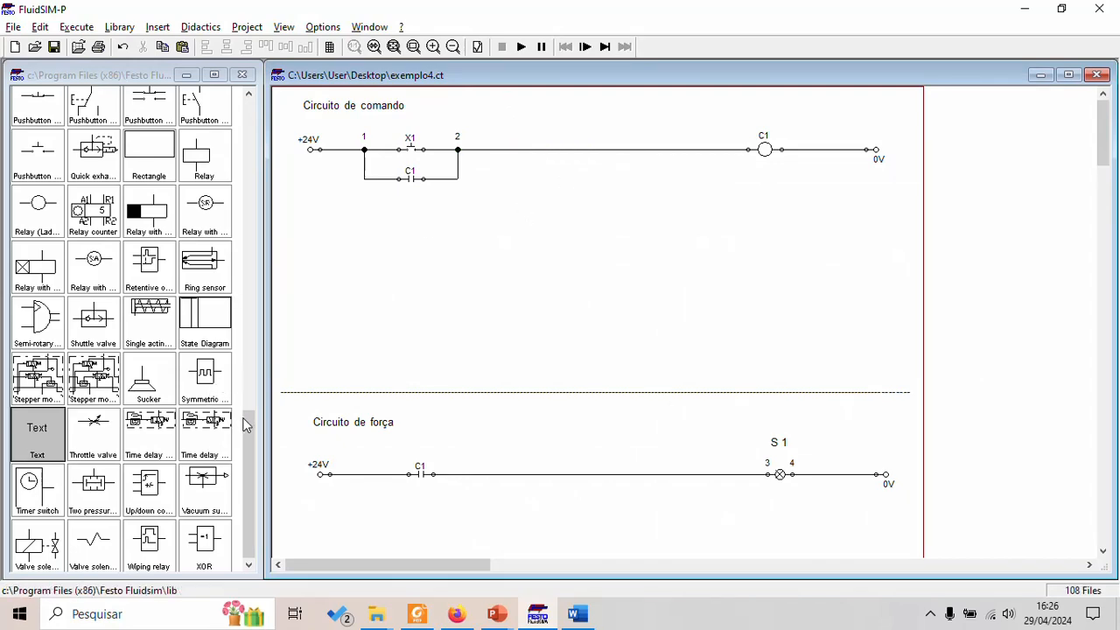
{"action": "key", "text": "alt+Tab"}
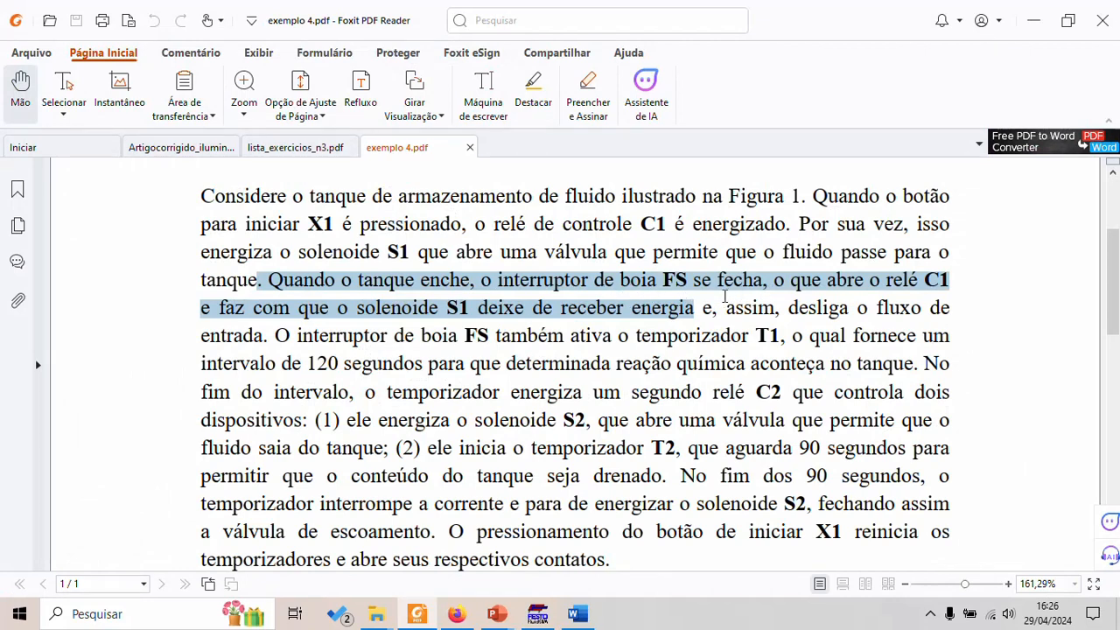
{"action": "key", "text": "alt+Tab"}
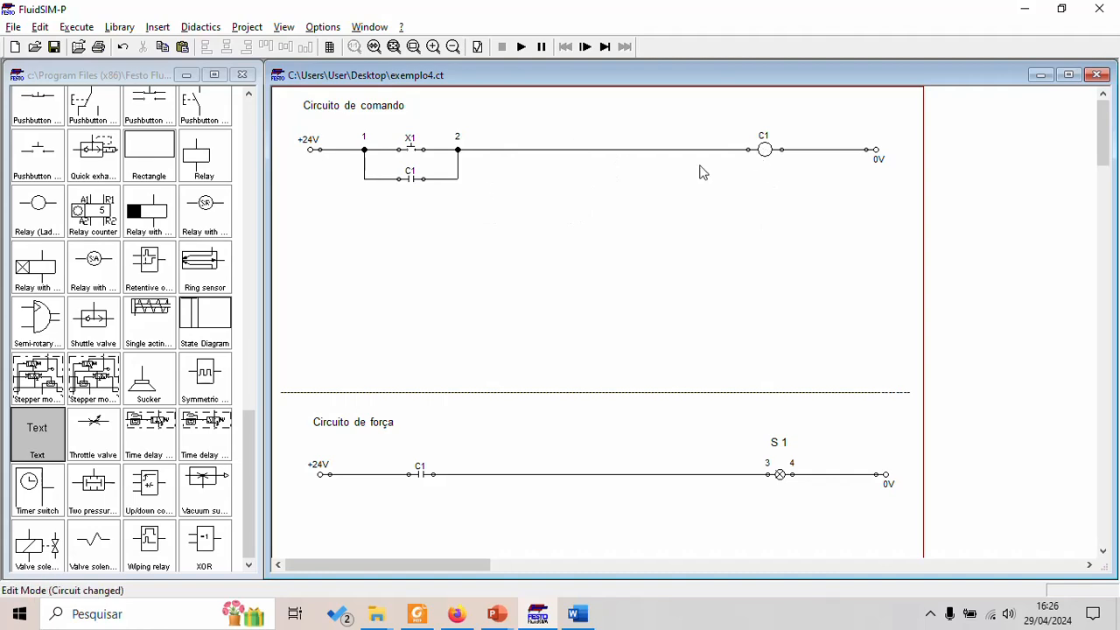
Step: Insert a break pushbutton below the command circuit's rung and rotate it 270° to lie horizontally
{"action": "mouse_move", "coordinate": [246, 452]}
{"action": "left_mouse_down"}
{"action": "mouse_move", "coordinate": [257, 364]}
{"action": "mouse_move", "coordinate": [213, 356]}
{"action": "mouse_move", "coordinate": [532, 244]}
{"action": "left_mouse_up"}
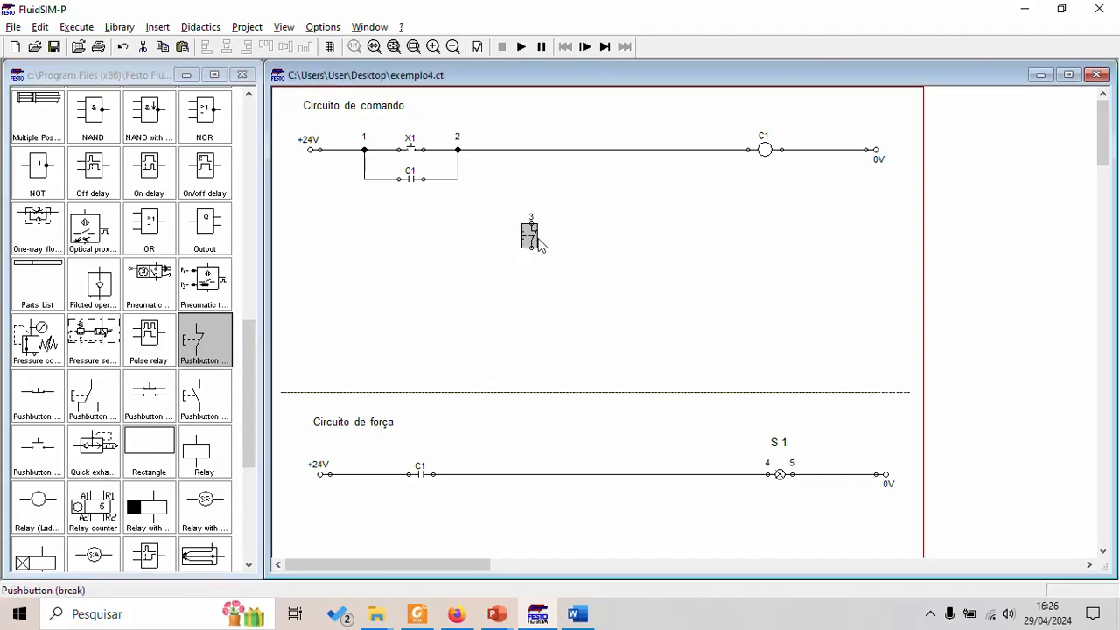
{"action": "right_click", "coordinate": [536, 240]}
{"action": "mouse_move", "coordinate": [615, 388]}
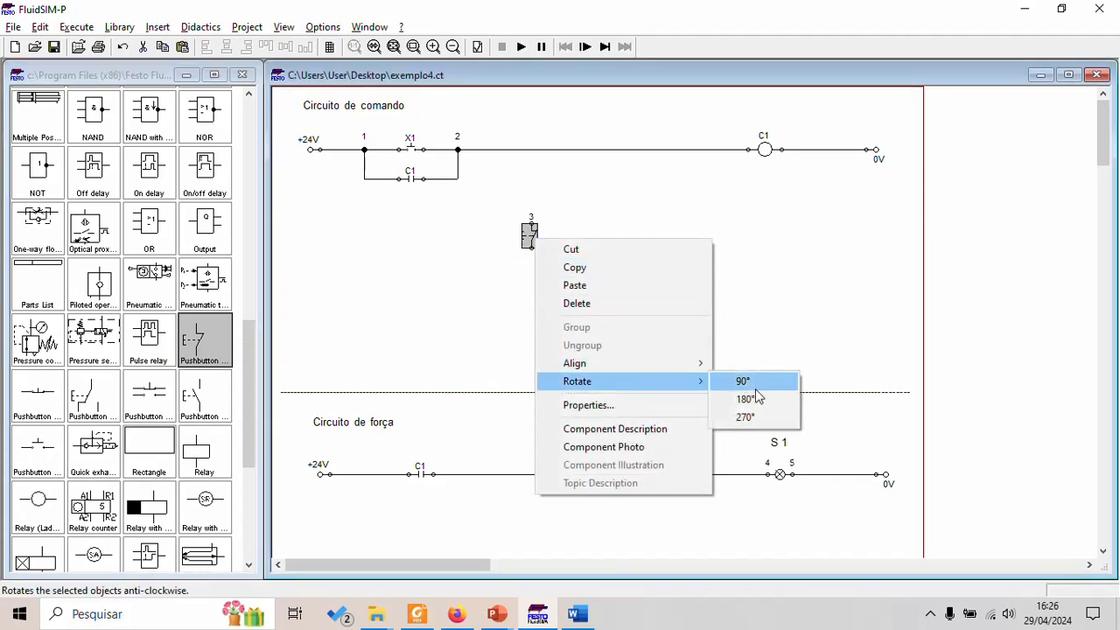
{"action": "left_click", "coordinate": [746, 417]}
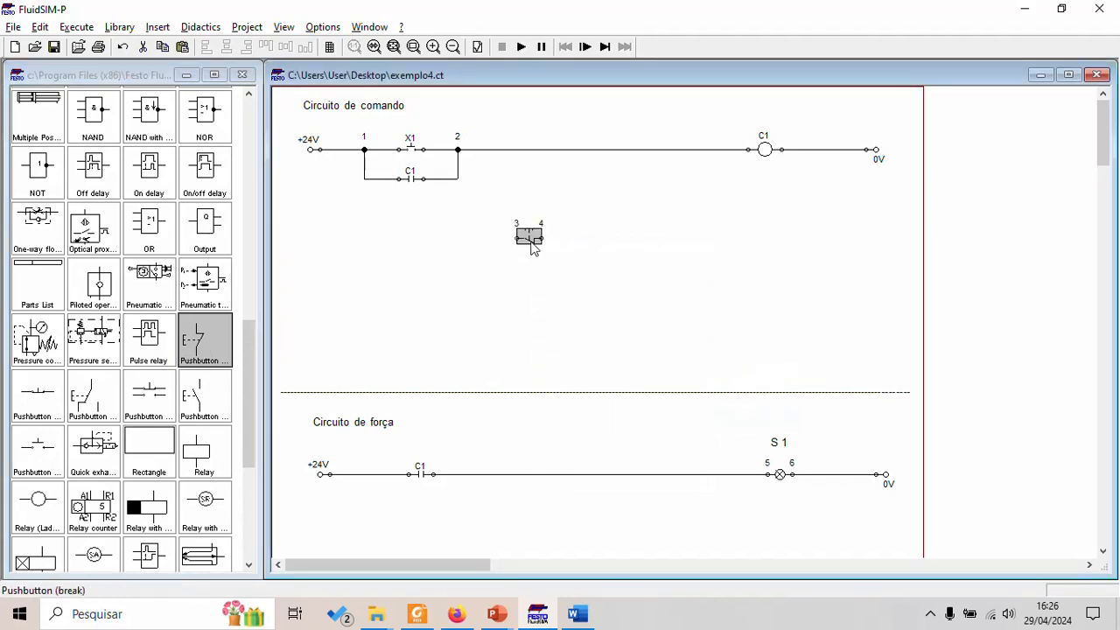
Step: Label the break pushbutton below the command rung FS
{"action": "double_click", "coordinate": [532, 246]}
{"action": "type", "text": "F1"}
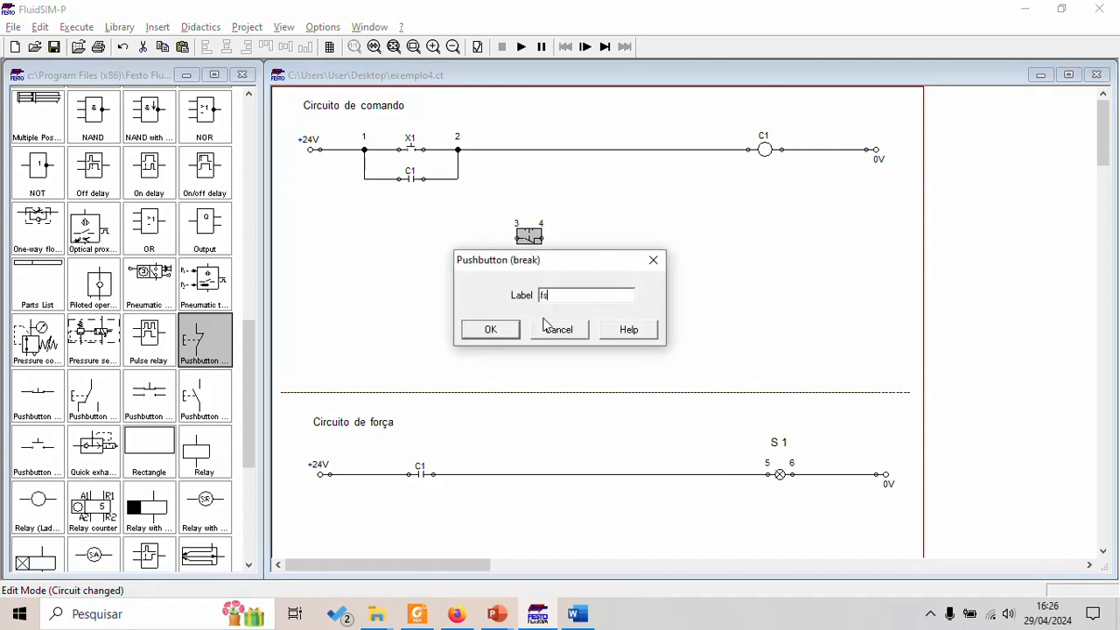
{"action": "left_click", "coordinate": [509, 331]}
Step: Delete the line between node 2 and relay C1, and place the FS pushbutton in that gap of the command rung
{"action": "left_click_drag", "start_coordinate": [530, 242], "coordinate": [588, 182]}
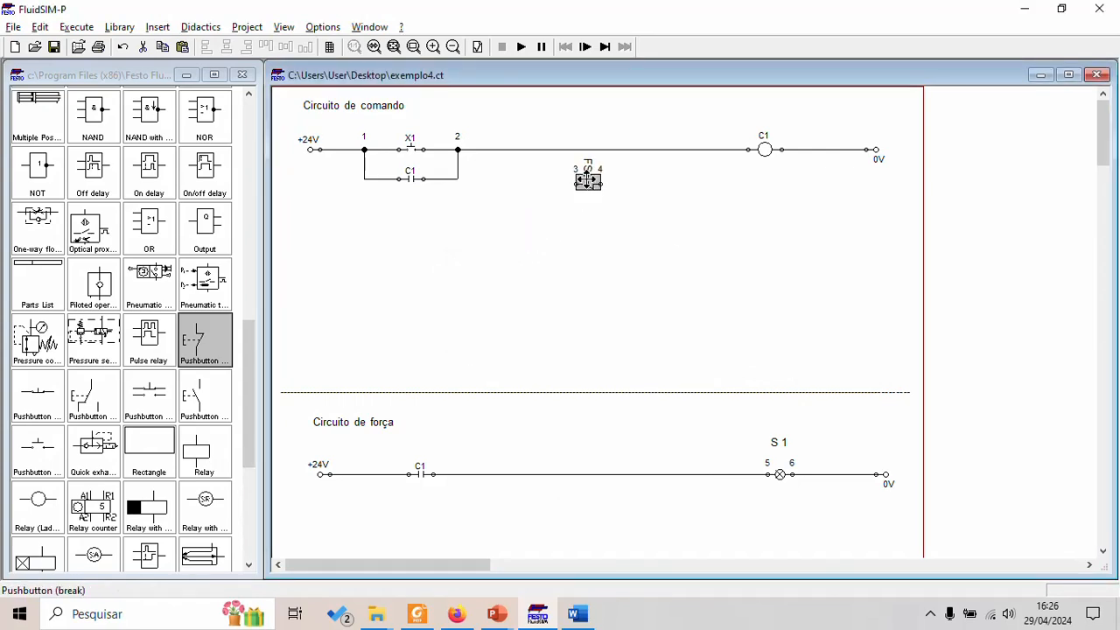
{"action": "left_click", "coordinate": [591, 150]}
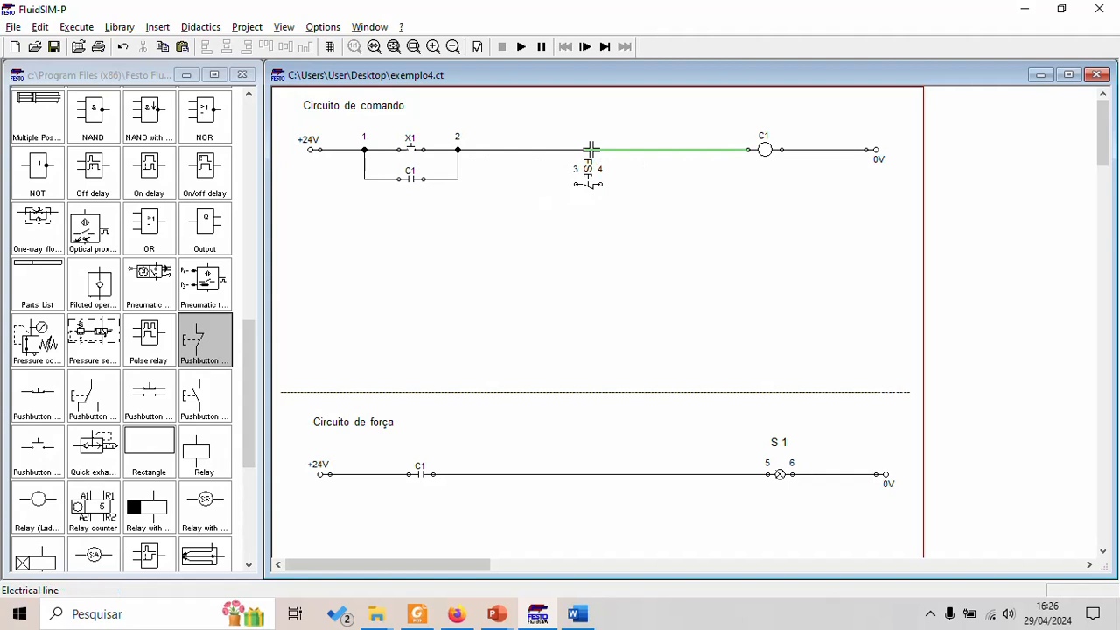
{"action": "key", "text": "Delete"}
{"action": "left_click_drag", "start_coordinate": [589, 181], "coordinate": [594, 155]}
{"action": "left_click", "coordinate": [604, 175]}
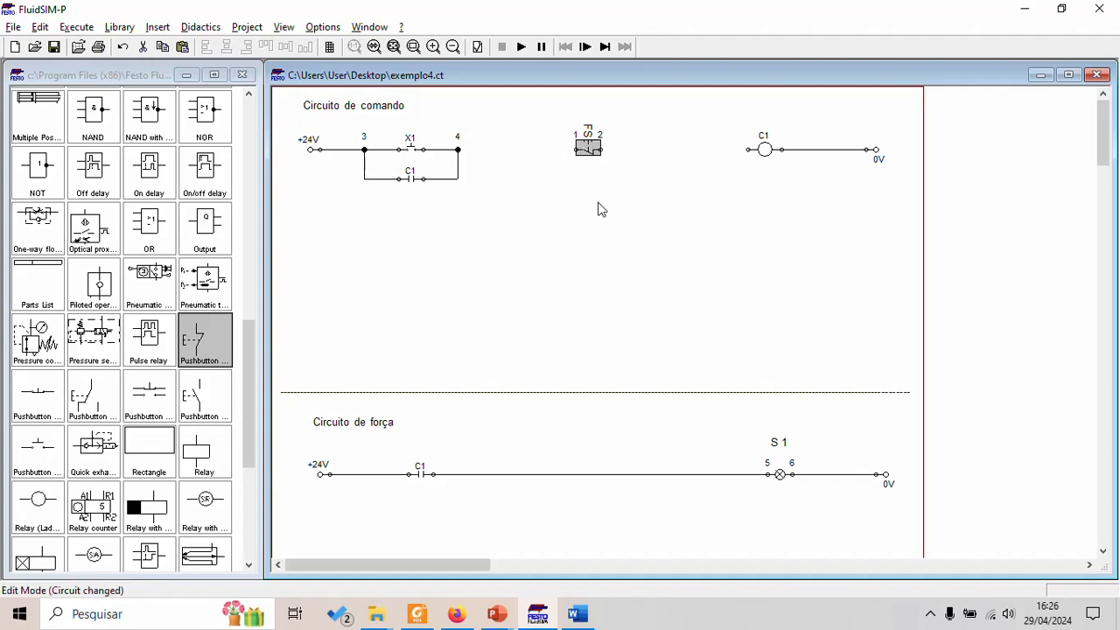
{"action": "left_click", "coordinate": [598, 190]}
Step: Wire the FS pushbutton in series between the X1/C1 parallel branch and relay coil C1
{"action": "left_click_drag", "start_coordinate": [459, 151], "coordinate": [576, 150]}
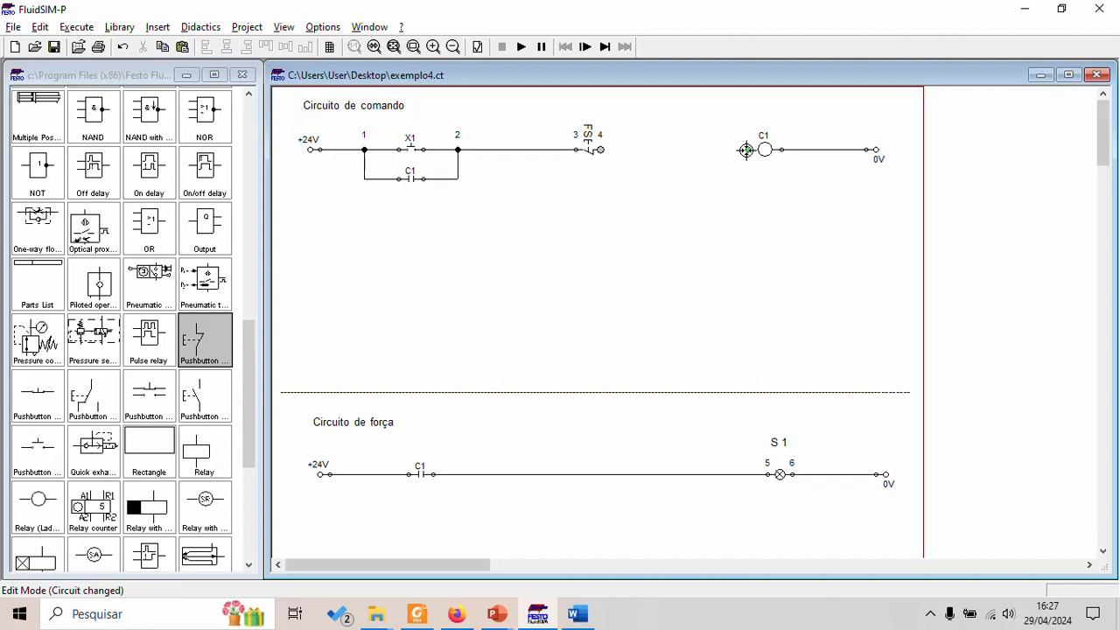
{"action": "left_click_drag", "start_coordinate": [745, 150], "coordinate": [601, 149]}
{"action": "left_click", "coordinate": [611, 209]}
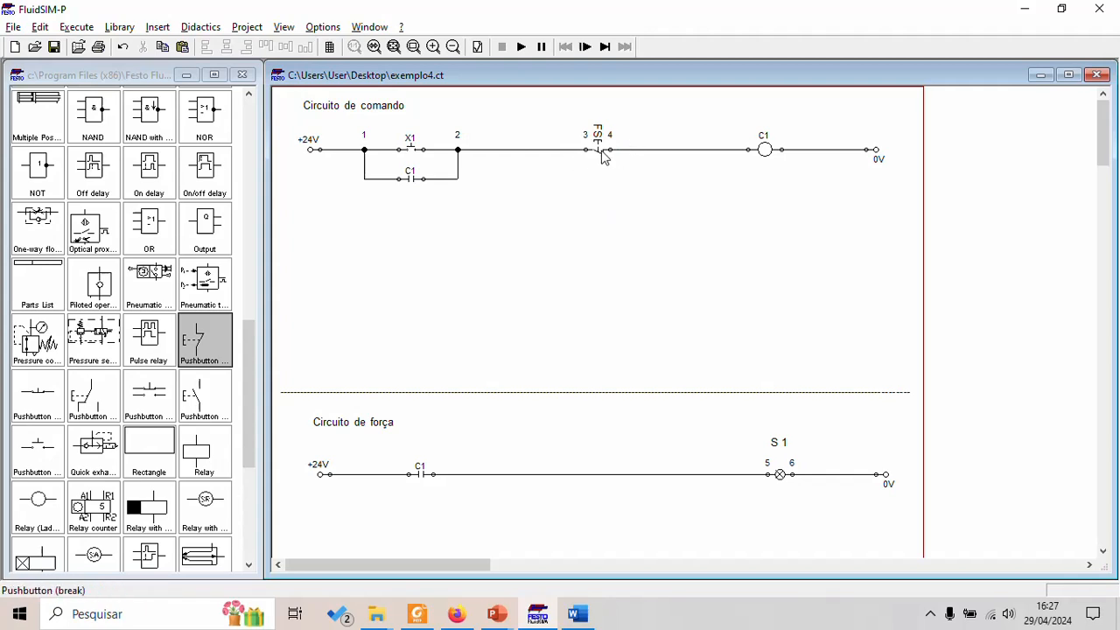
Step: Simulate the circuit, actuate pushbutton X1, and examine float switch FS in the tank diagram of the exemplo 4 PDF
{"action": "left_click", "coordinate": [521, 47]}
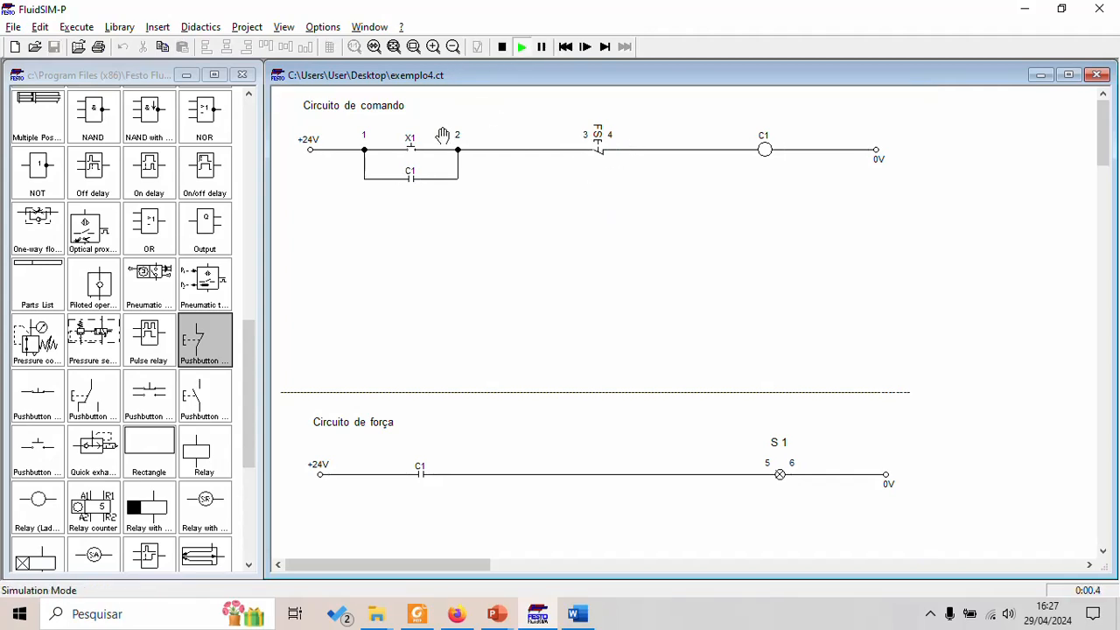
{"action": "left_click", "coordinate": [411, 140]}
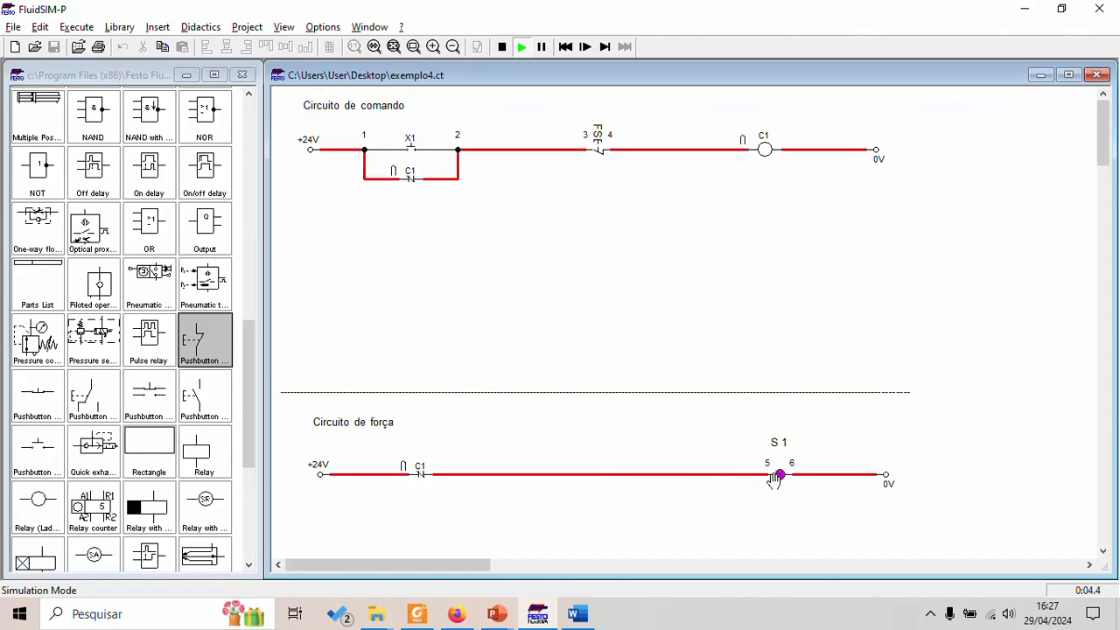
{"action": "key", "text": "alt+Tab"}
{"action": "scroll", "coordinate": [555, 412], "scroll_direction": "down", "scroll_amount": 4}
{"action": "scroll", "coordinate": [554, 412], "scroll_direction": "up", "scroll_amount": 1}
{"action": "scroll", "coordinate": [385, 461], "scroll_direction": "down", "scroll_amount": 4}
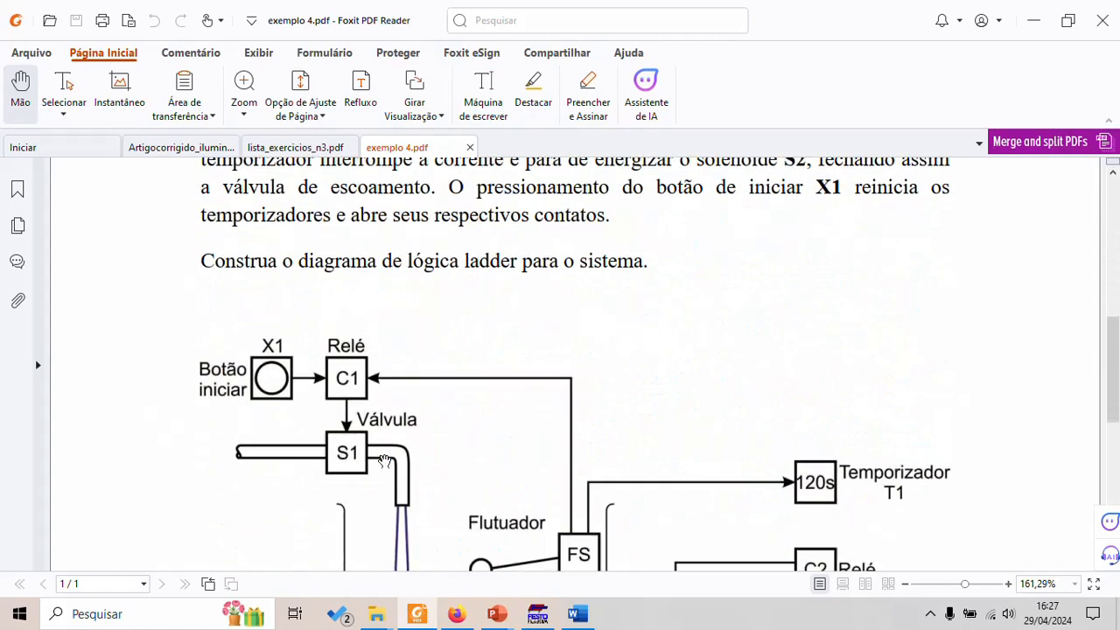
{"action": "scroll", "coordinate": [385, 461], "scroll_direction": "down", "scroll_amount": 4}
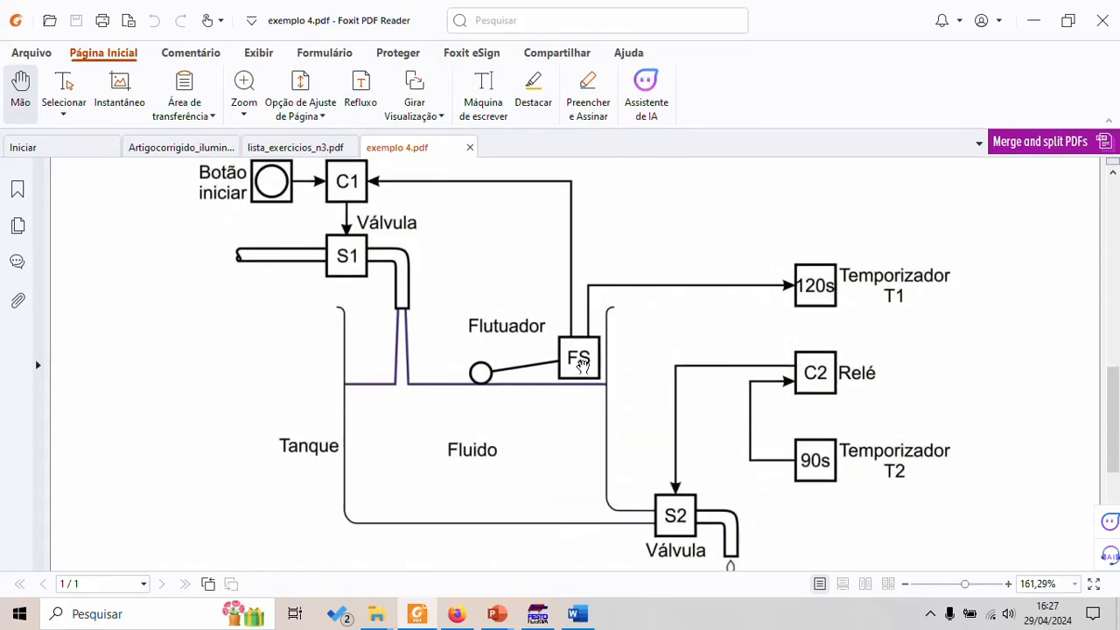
Step: Return to the running FluidSIM simulation, actuate the FS pushbutton, and stop the simulation
{"action": "key", "text": "alt+Tab"}
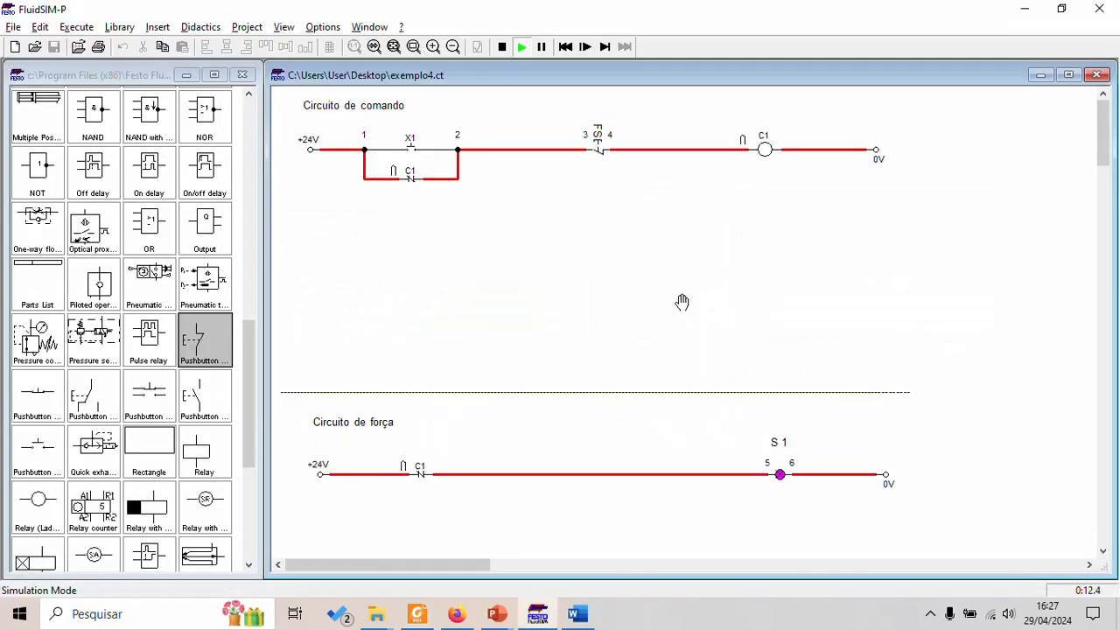
{"action": "left_click", "coordinate": [602, 139]}
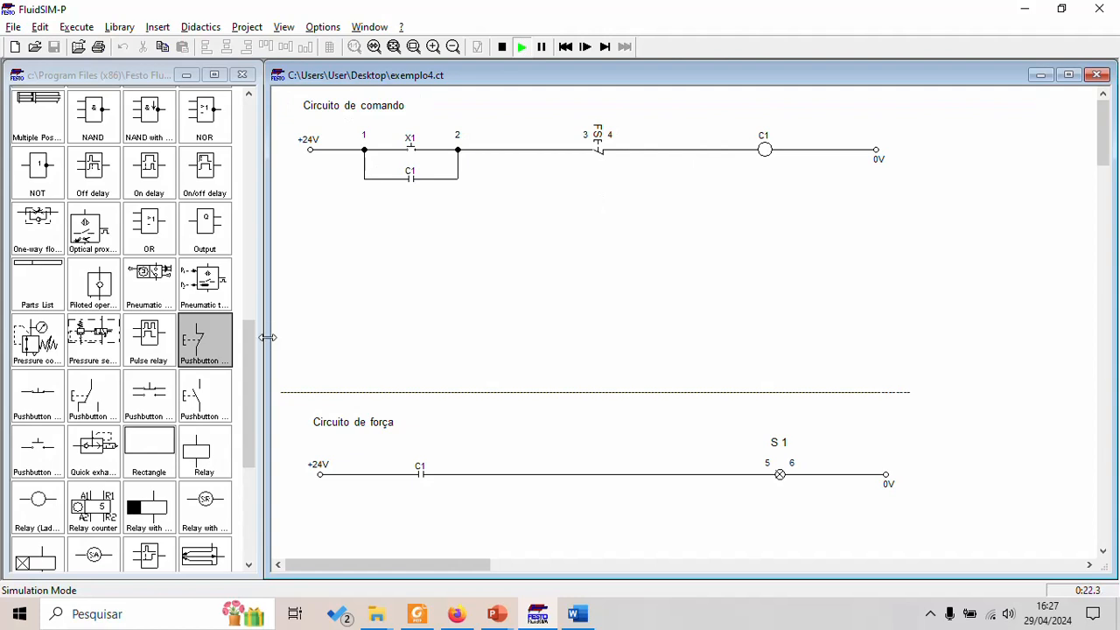
{"action": "left_click", "coordinate": [502, 47]}
Step: Replace the FS pushbutton with a break detent switch, rotated 270° and placed in the gap of the command rung
{"action": "left_click", "coordinate": [601, 154]}
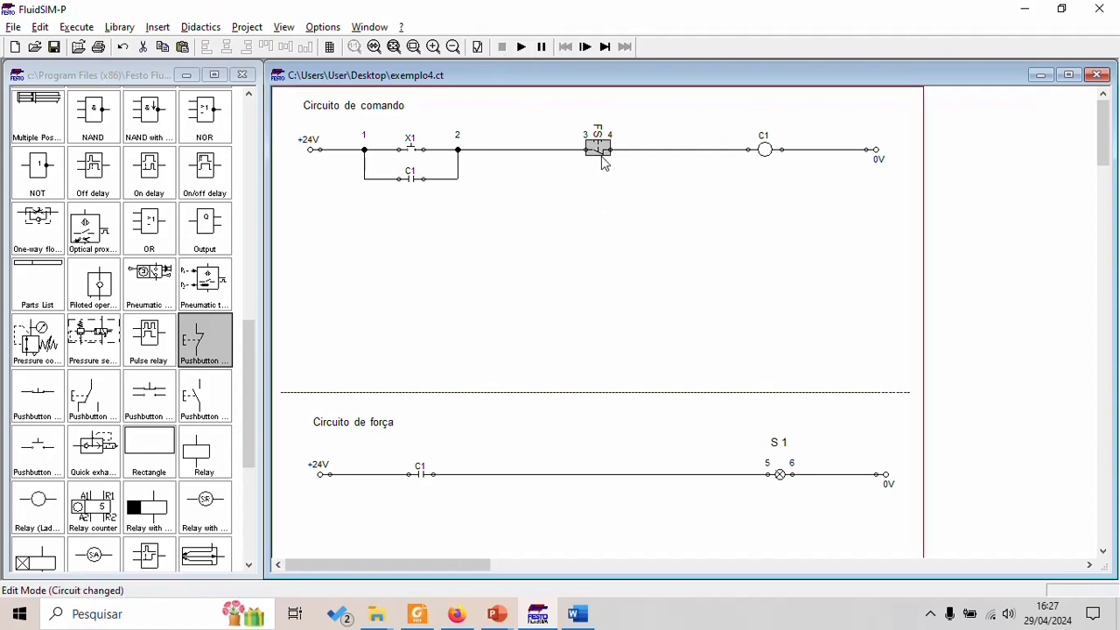
{"action": "key", "text": "Delete"}
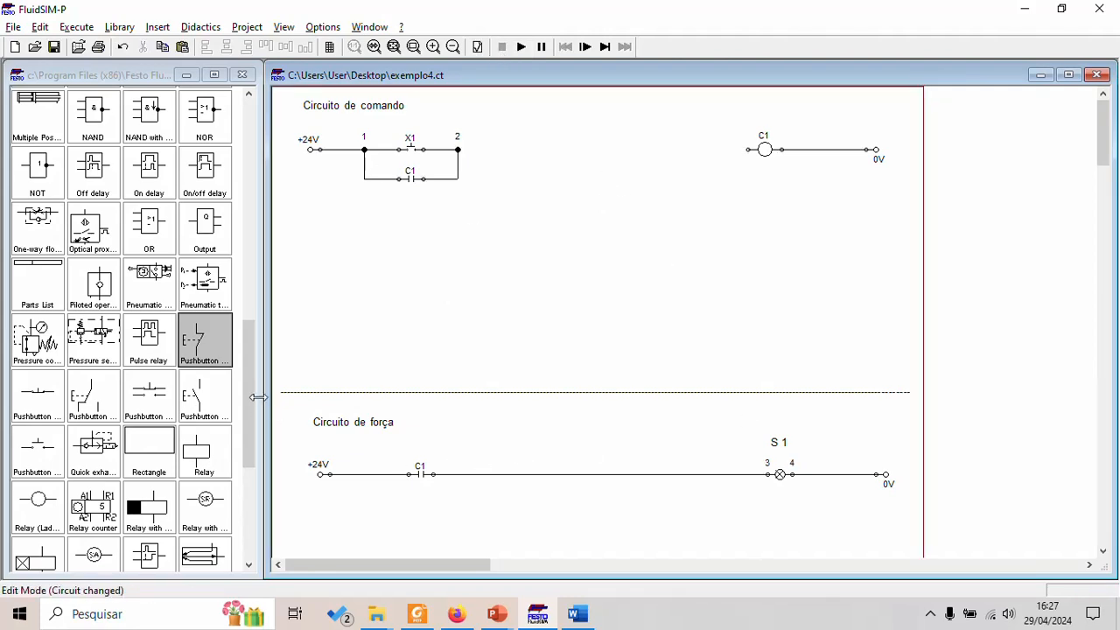
{"action": "left_click_drag", "start_coordinate": [248, 401], "coordinate": [249, 214]}
{"action": "left_click_drag", "start_coordinate": [209, 285], "coordinate": [600, 211]}
{"action": "right_click", "coordinate": [602, 216]}
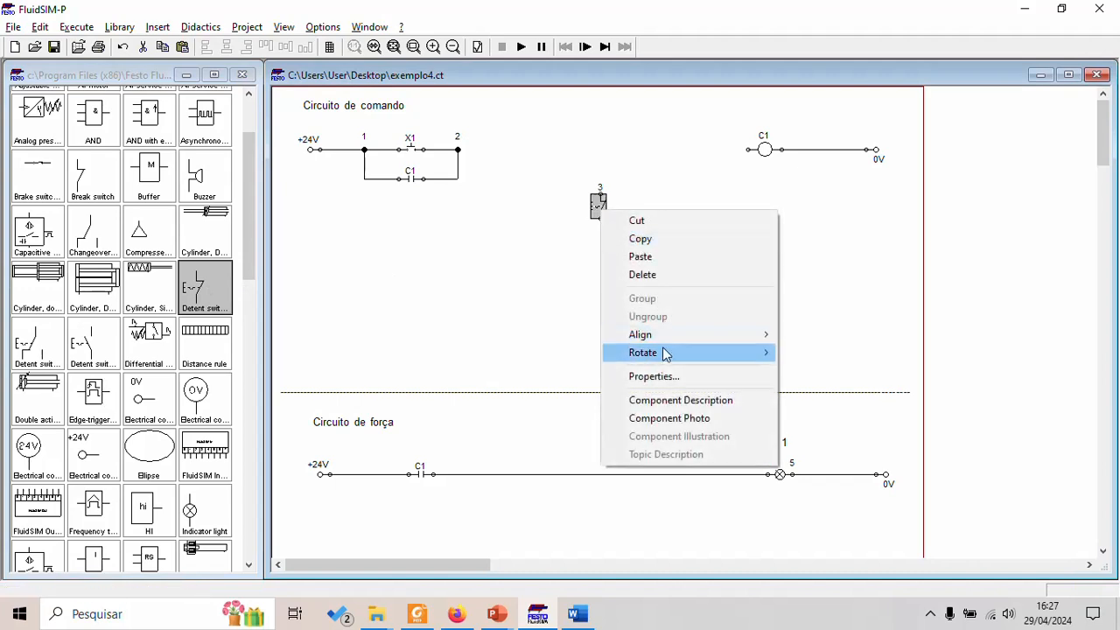
{"action": "mouse_move", "coordinate": [662, 351]}
{"action": "left_click", "coordinate": [823, 390]}
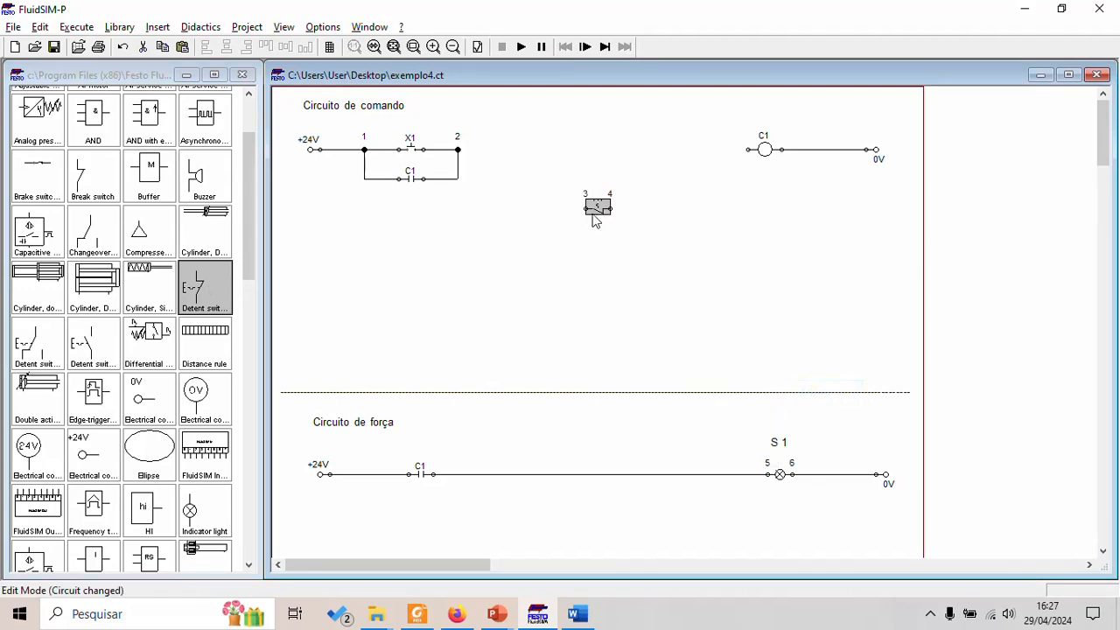
{"action": "left_click_drag", "start_coordinate": [599, 208], "coordinate": [592, 144]}
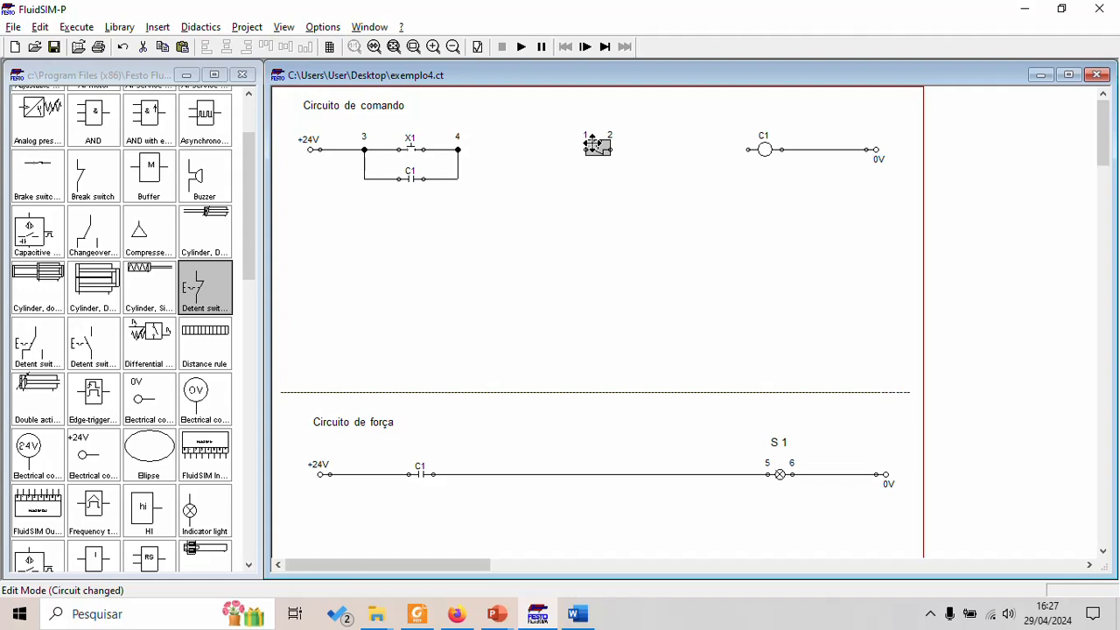
Step: Label the break detent switch FS and wire it in series between the X1/C1 branch and relay coil C1
{"action": "double_click", "coordinate": [594, 147]}
{"action": "type", "text": "f"}
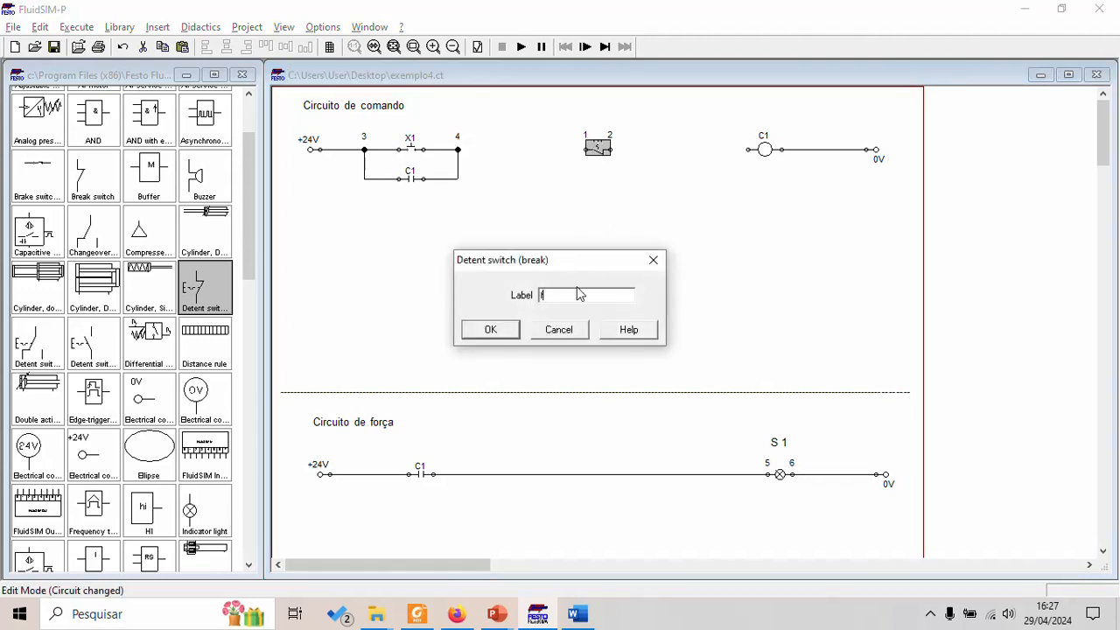
{"action": "type", "text": "s"}
{"action": "left_click", "coordinate": [490, 330]}
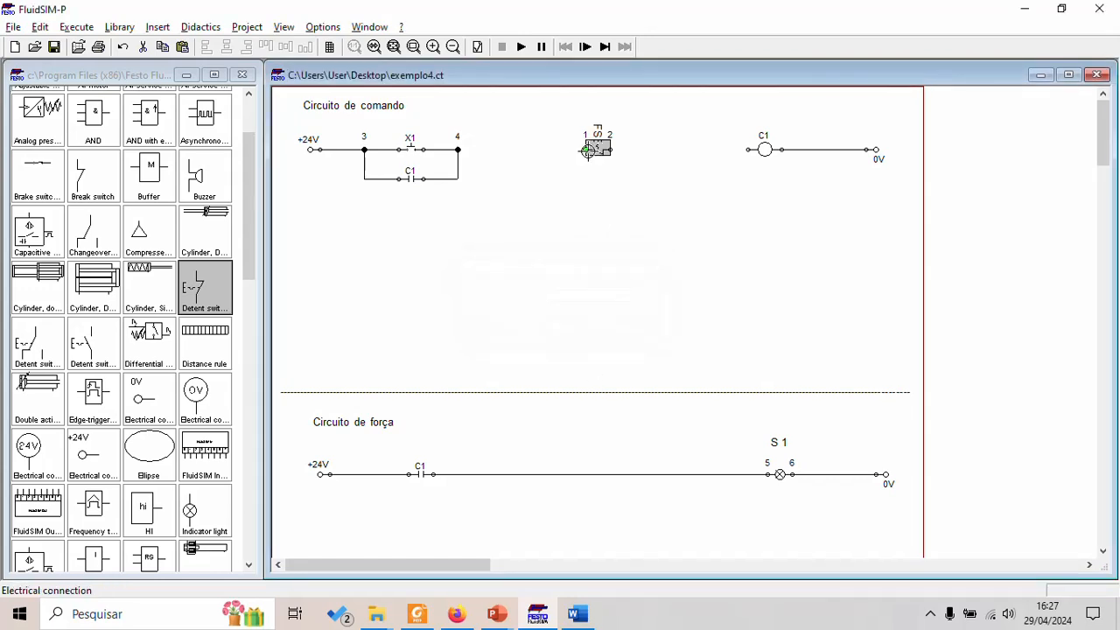
{"action": "left_click_drag", "start_coordinate": [462, 148], "coordinate": [586, 149]}
{"action": "left_click_drag", "start_coordinate": [743, 149], "coordinate": [610, 149]}
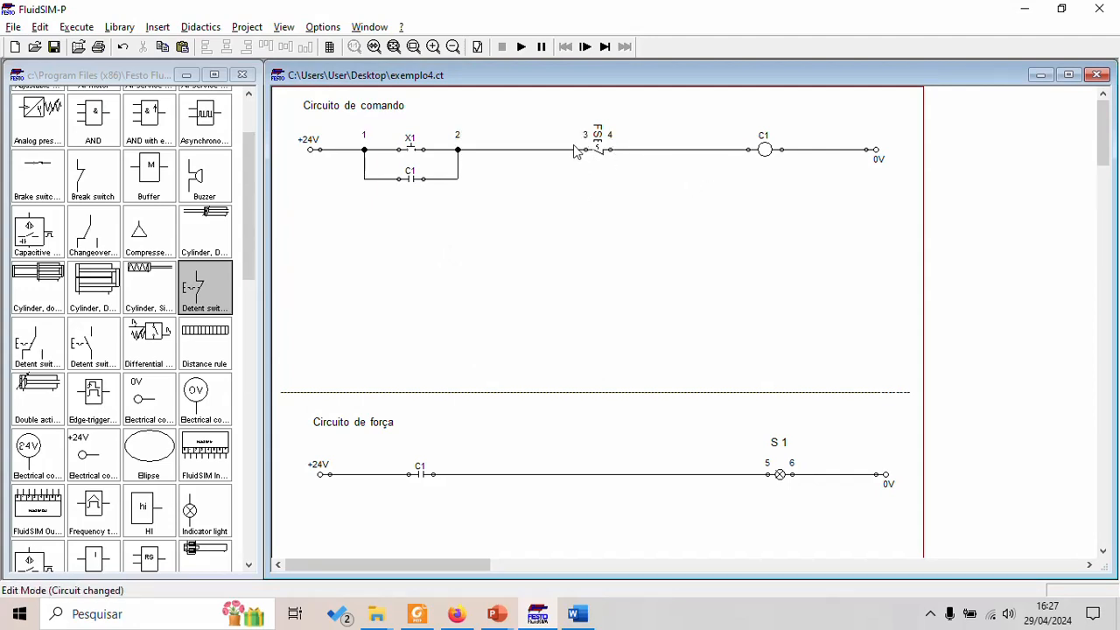
Step: Simulate the circuit, actuate X1 and the FS detent switch in turn, and stop the simulation
{"action": "left_click", "coordinate": [523, 48]}
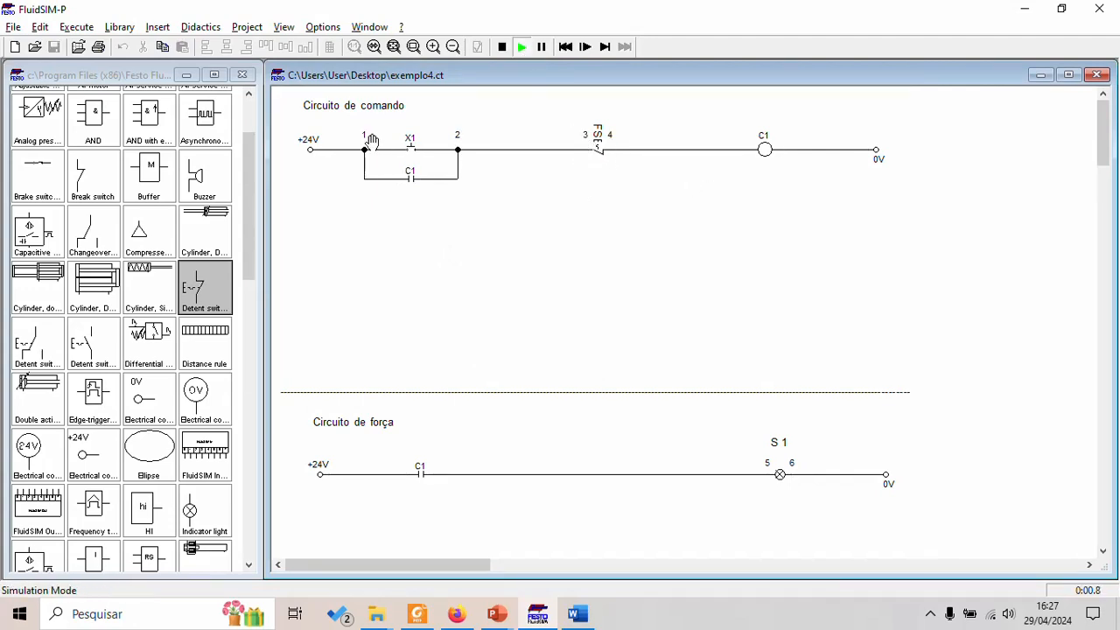
{"action": "left_click", "coordinate": [421, 137]}
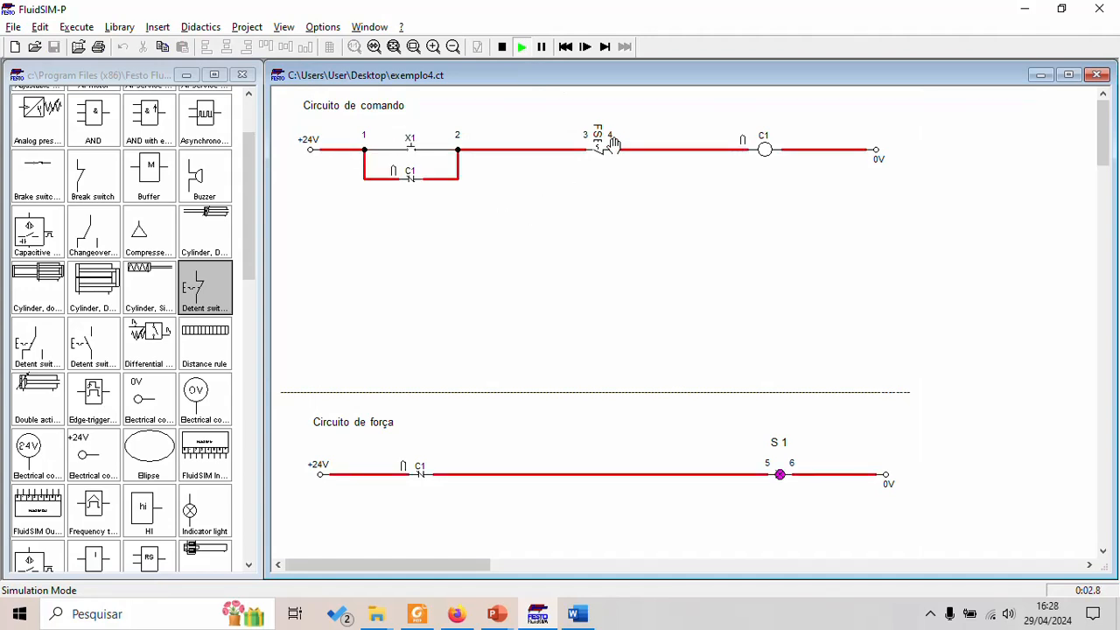
{"action": "left_click", "coordinate": [613, 137]}
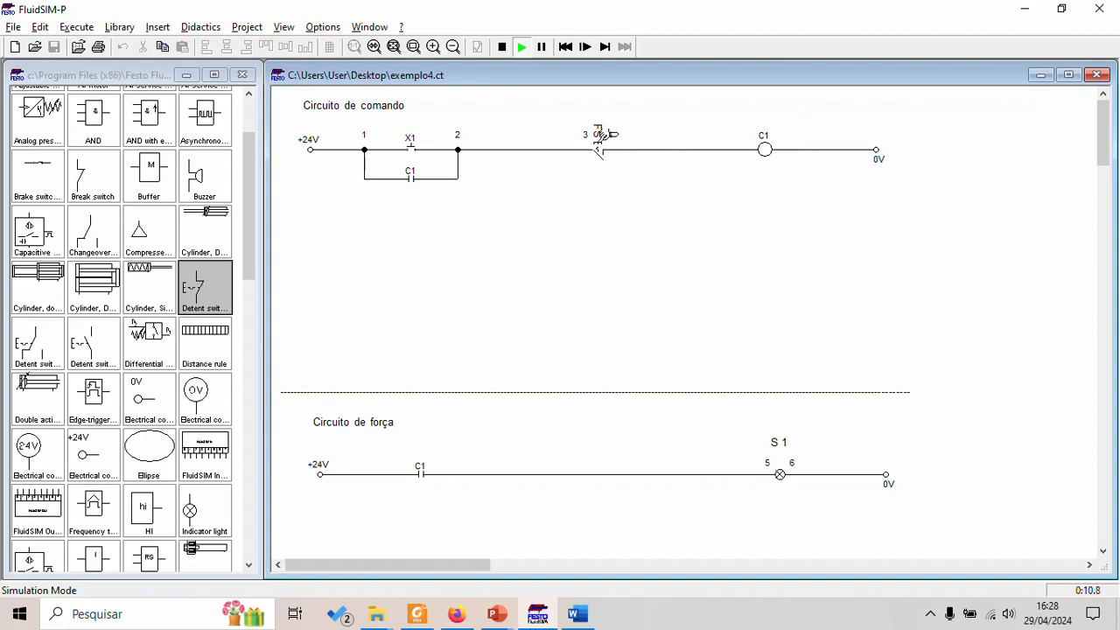
{"action": "left_click", "coordinate": [501, 47]}
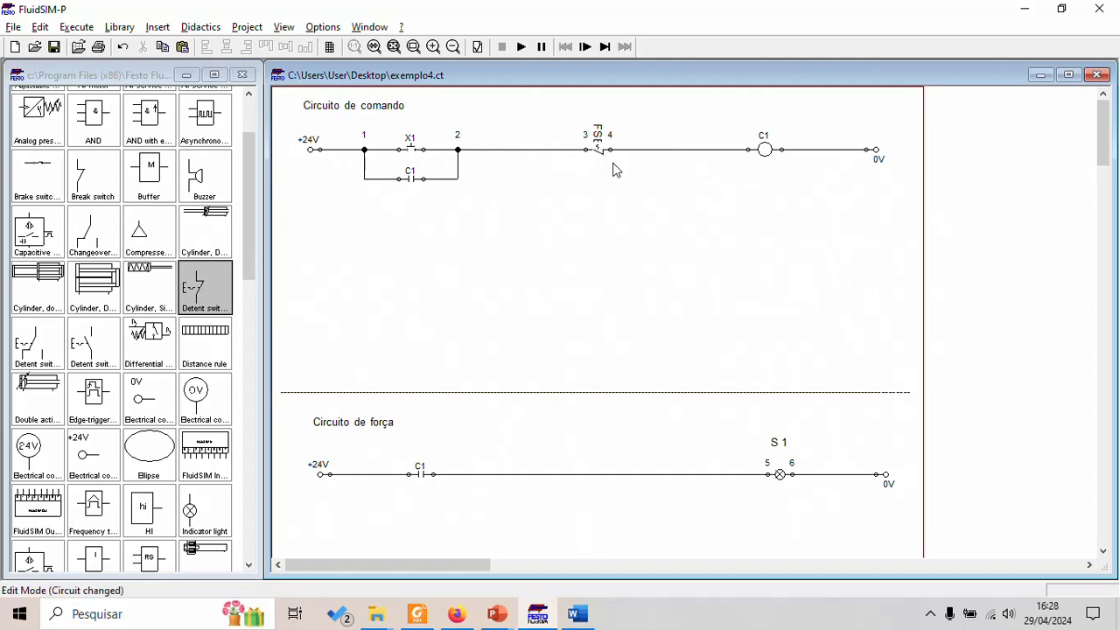
Step: Read in the exemplo 4 PDF how float switch FS relates to timer T1, and return to the FluidSIM circuit
{"action": "key", "text": "alt+Tab"}
{"action": "left_click_drag", "start_coordinate": [354, 289], "coordinate": [780, 289]}
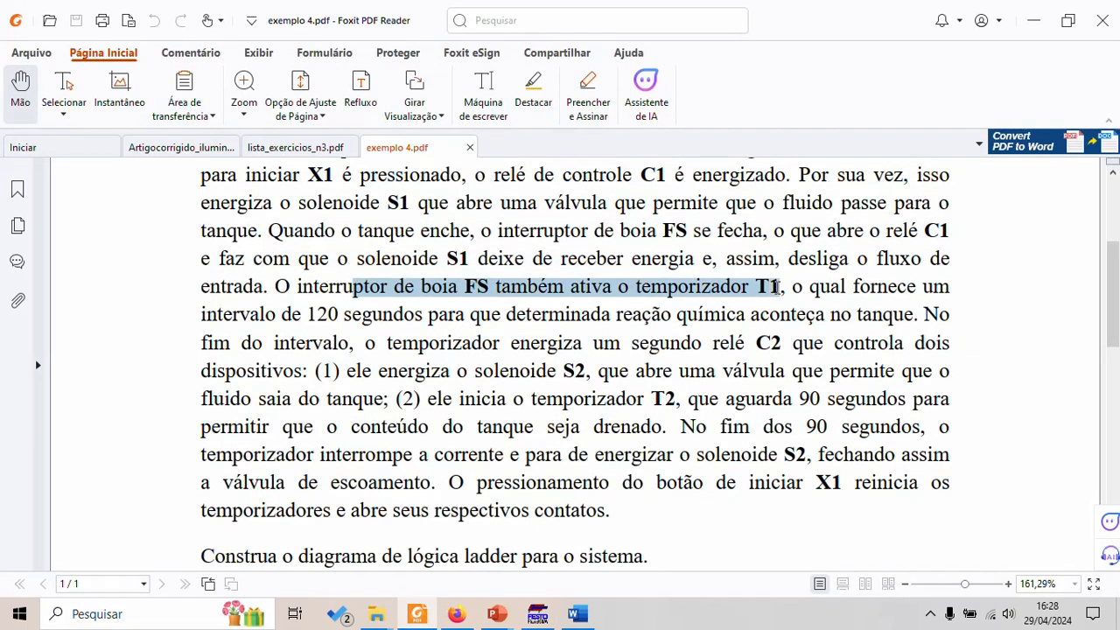
{"action": "key", "text": "alt+Tab"}
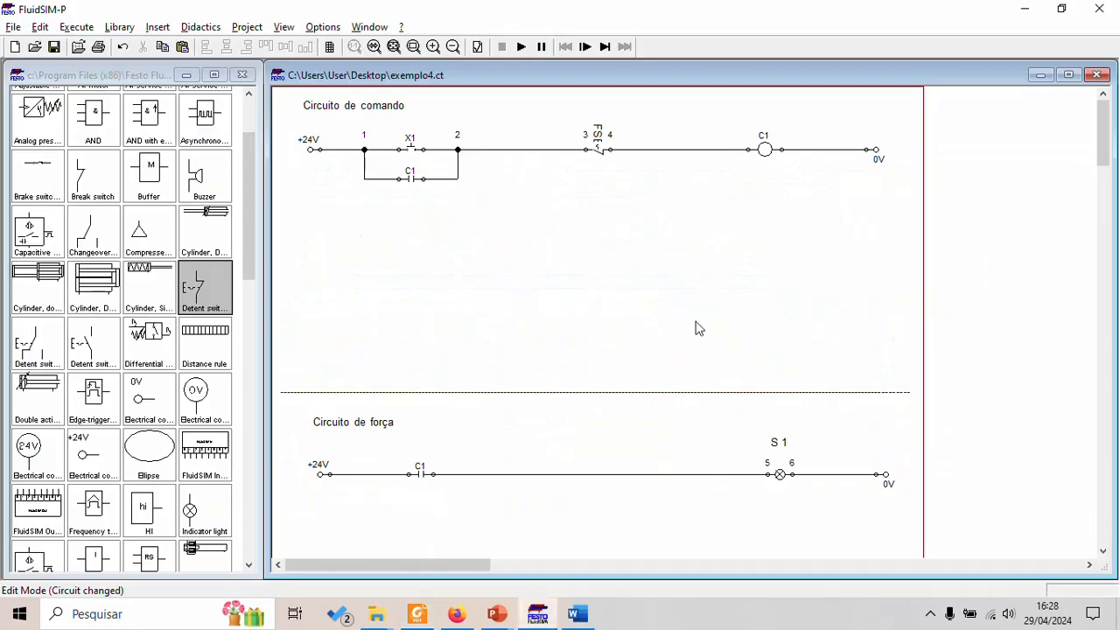
Step: Insert a make detent switch, rotate it 270°, and place it below the C1 holding contact in the command circuit
{"action": "left_click", "coordinate": [597, 147]}
{"action": "left_click", "coordinate": [81, 355]}
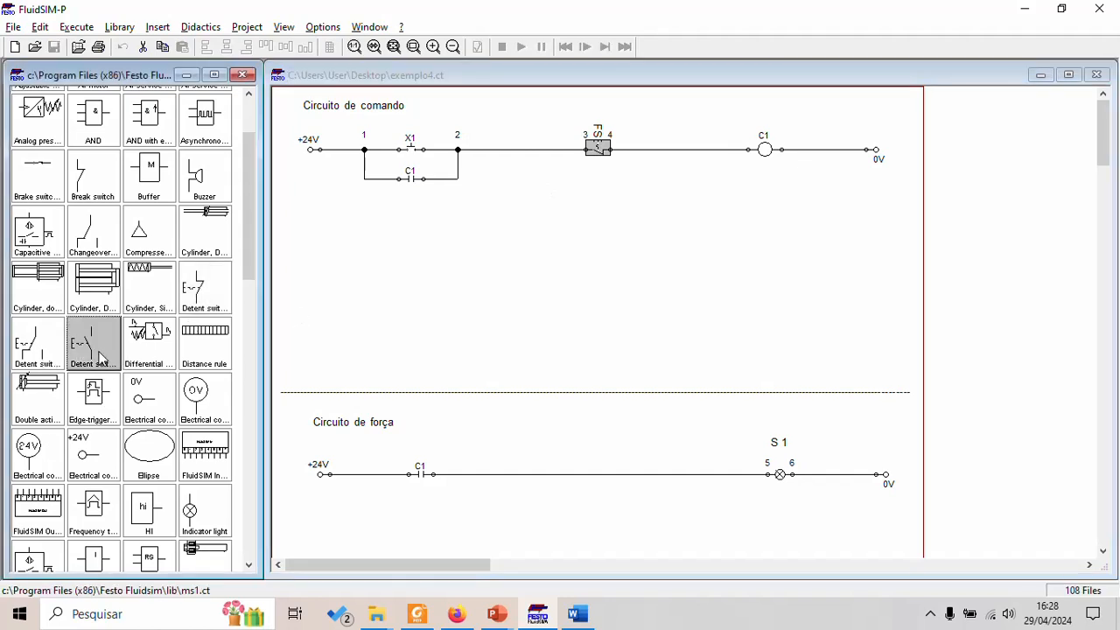
{"action": "left_click_drag", "start_coordinate": [99, 359], "coordinate": [411, 272]}
{"action": "right_click", "coordinate": [411, 272]}
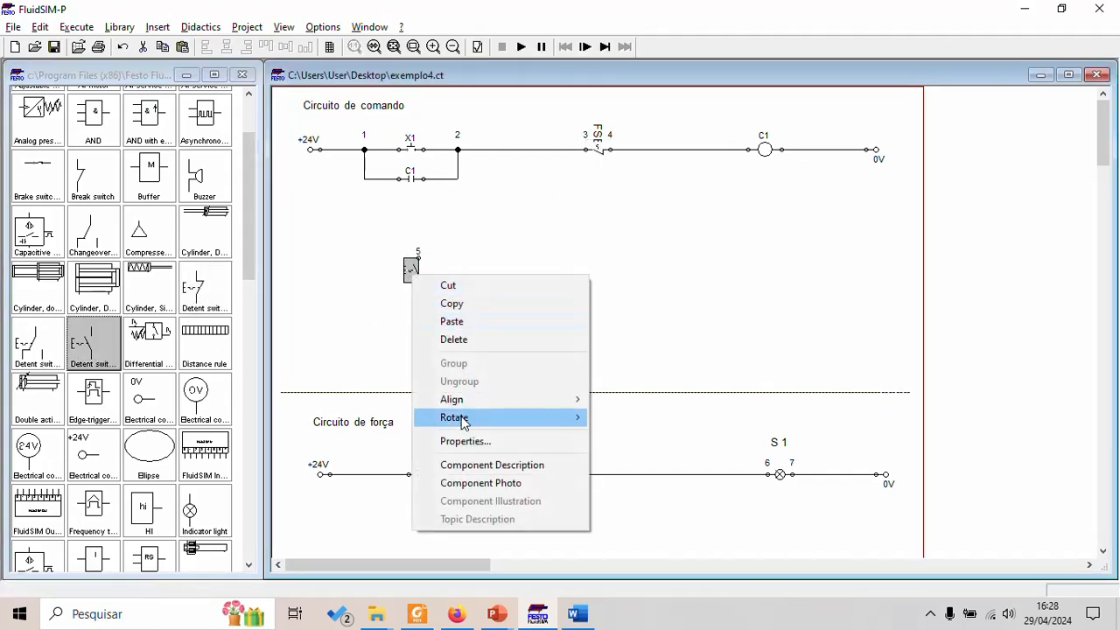
{"action": "mouse_move", "coordinate": [570, 425]}
{"action": "left_click", "coordinate": [625, 453]}
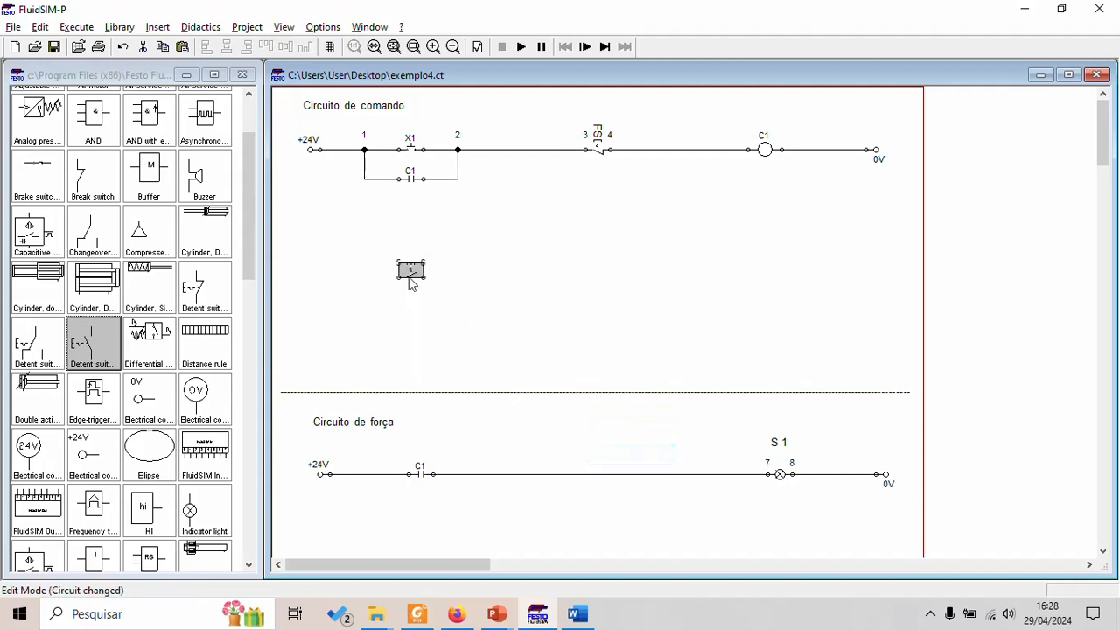
{"action": "left_click_drag", "start_coordinate": [411, 282], "coordinate": [412, 232]}
Step: Label the make detent switch FS
{"action": "double_click", "coordinate": [412, 231]}
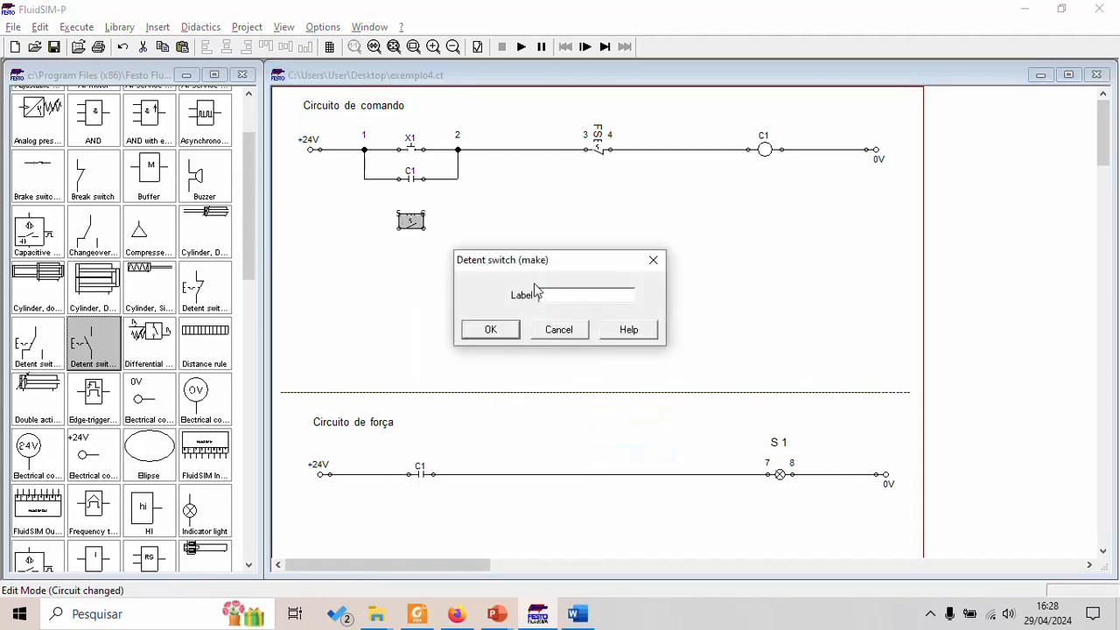
{"action": "type", "text": "S1"}
{"action": "left_click", "coordinate": [499, 334]}
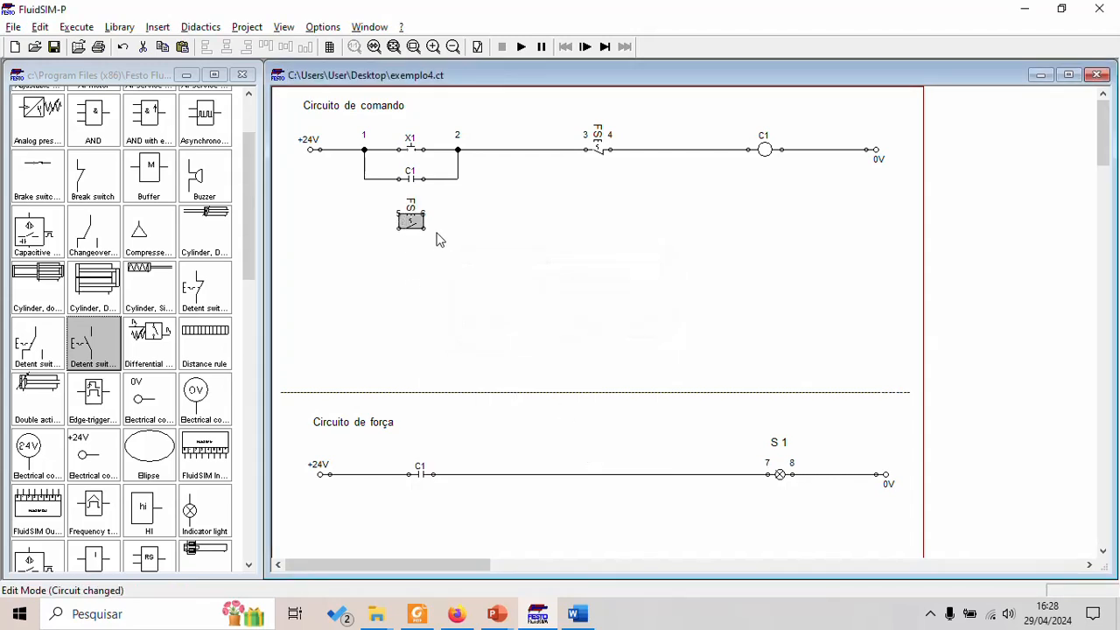
{"action": "left_click", "coordinate": [484, 230]}
Step: Insert a relay with switch-on delay below relay coil C1 and rotate it 90°
{"action": "left_click_drag", "start_coordinate": [246, 256], "coordinate": [236, 483]}
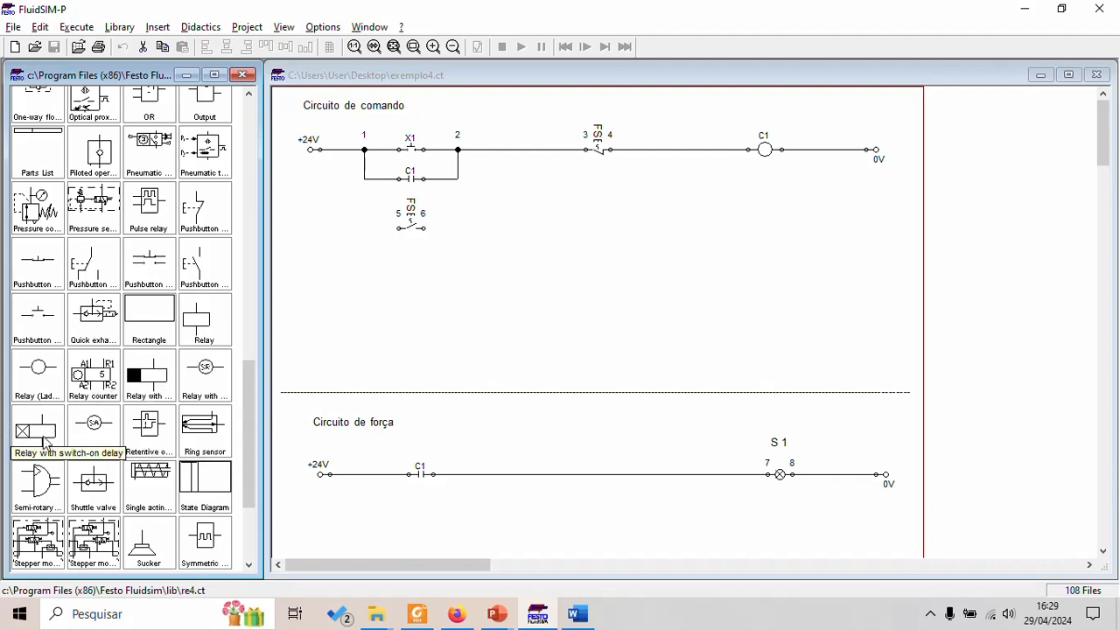
{"action": "left_click_drag", "start_coordinate": [44, 444], "coordinate": [754, 219]}
{"action": "right_click", "coordinate": [755, 219]}
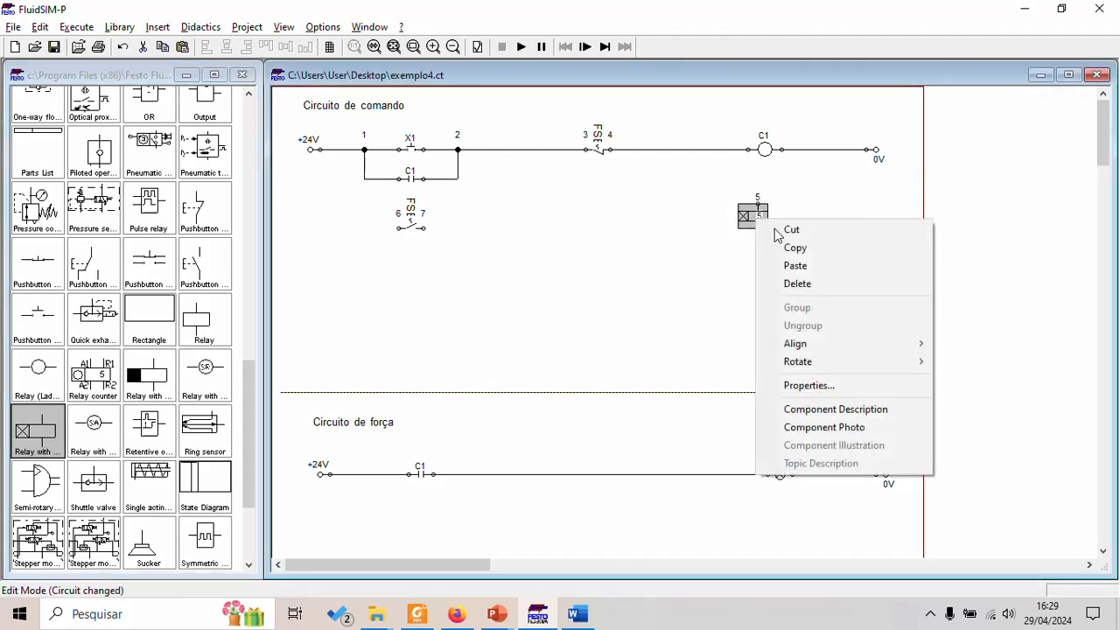
{"action": "mouse_move", "coordinate": [799, 362]}
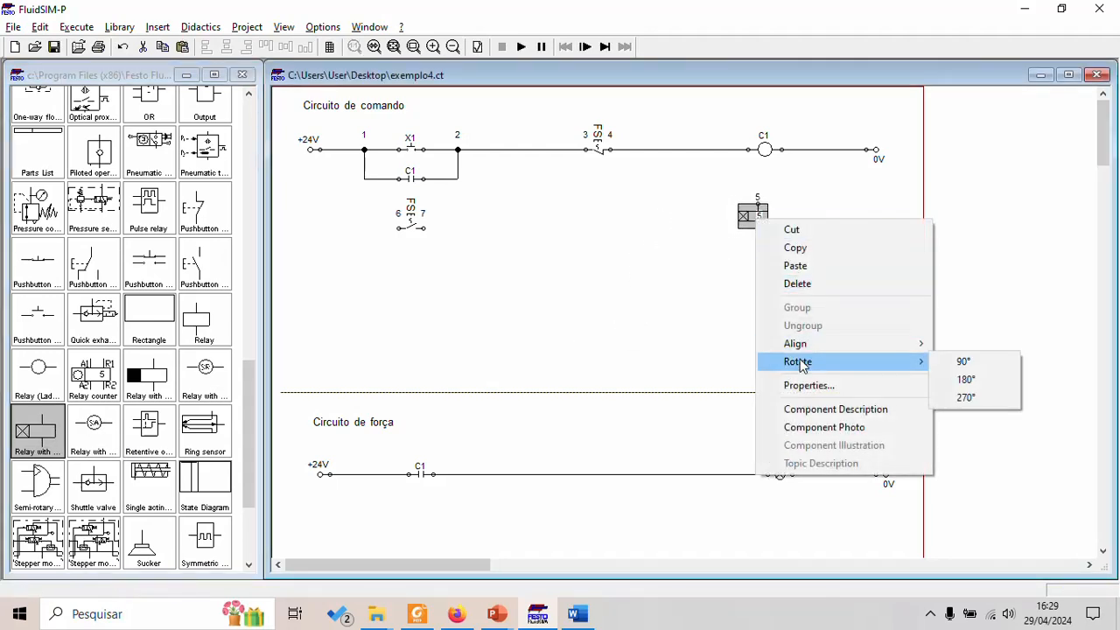
{"action": "left_click", "coordinate": [964, 362]}
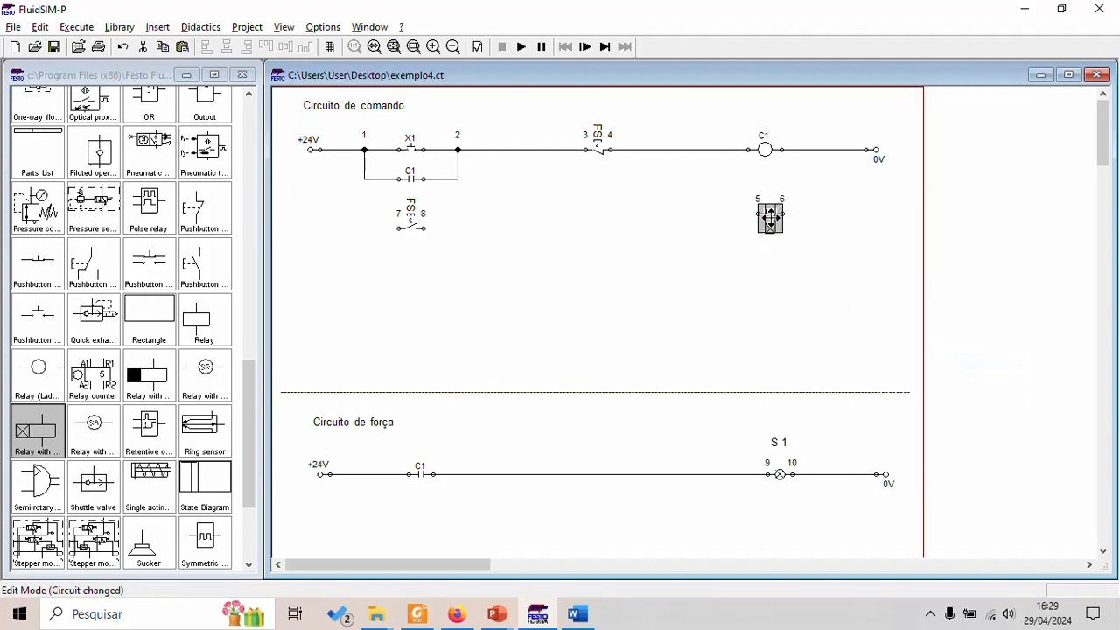
Step: Place the switch-on-delay relay directly under coil C1 and wire it through the lower FS contact to the +24V line
{"action": "left_click_drag", "start_coordinate": [770, 217], "coordinate": [765, 223]}
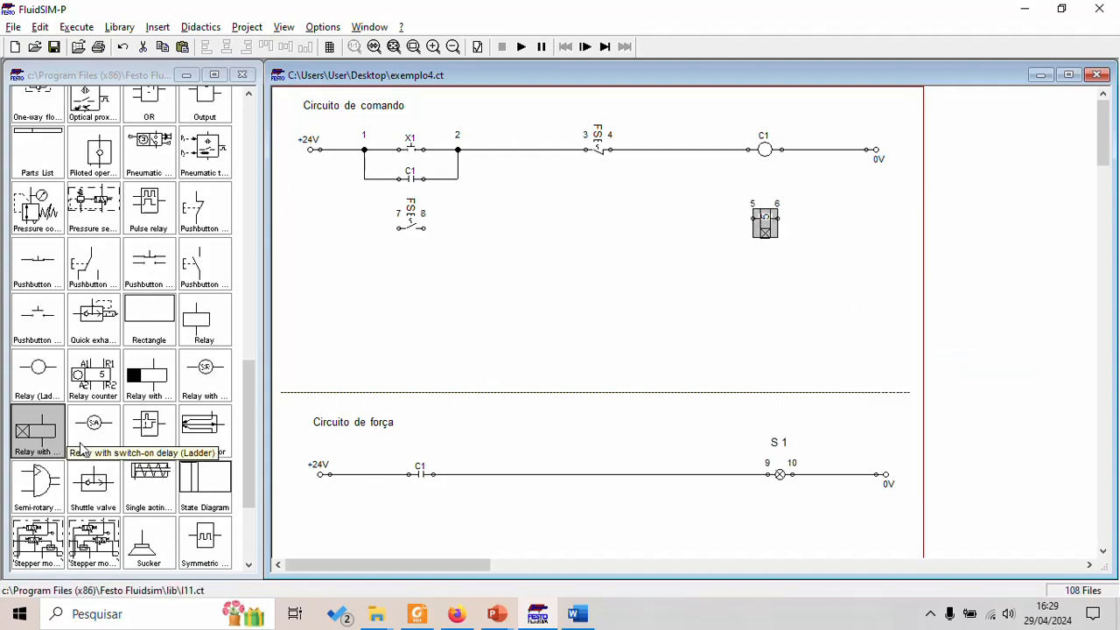
{"action": "left_click_drag", "start_coordinate": [83, 447], "coordinate": [435, 329]}
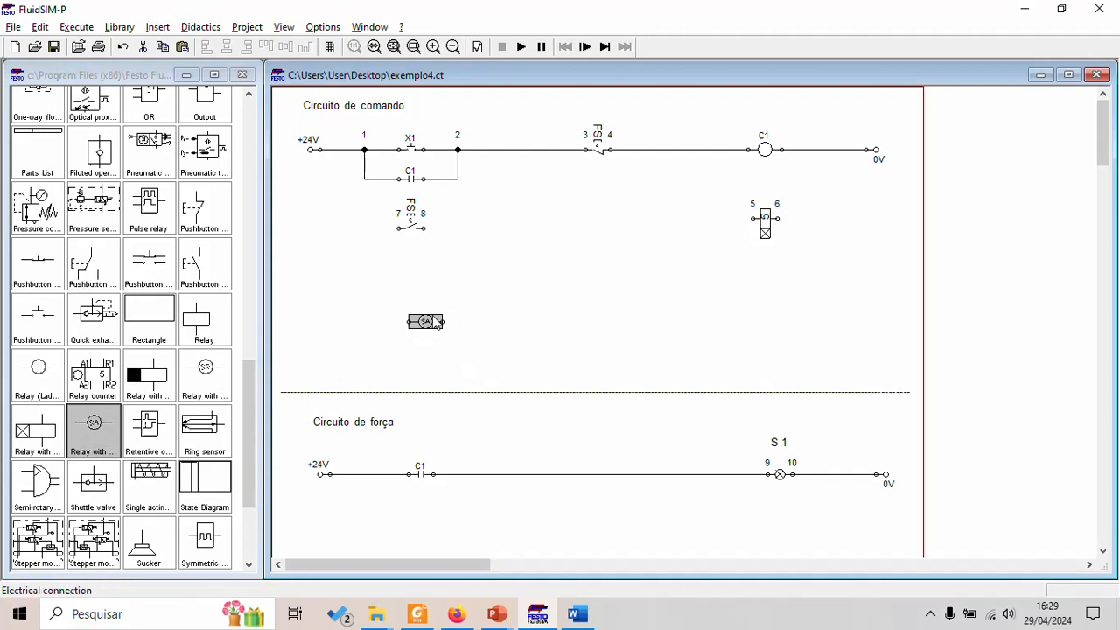
{"action": "key", "text": "Delete"}
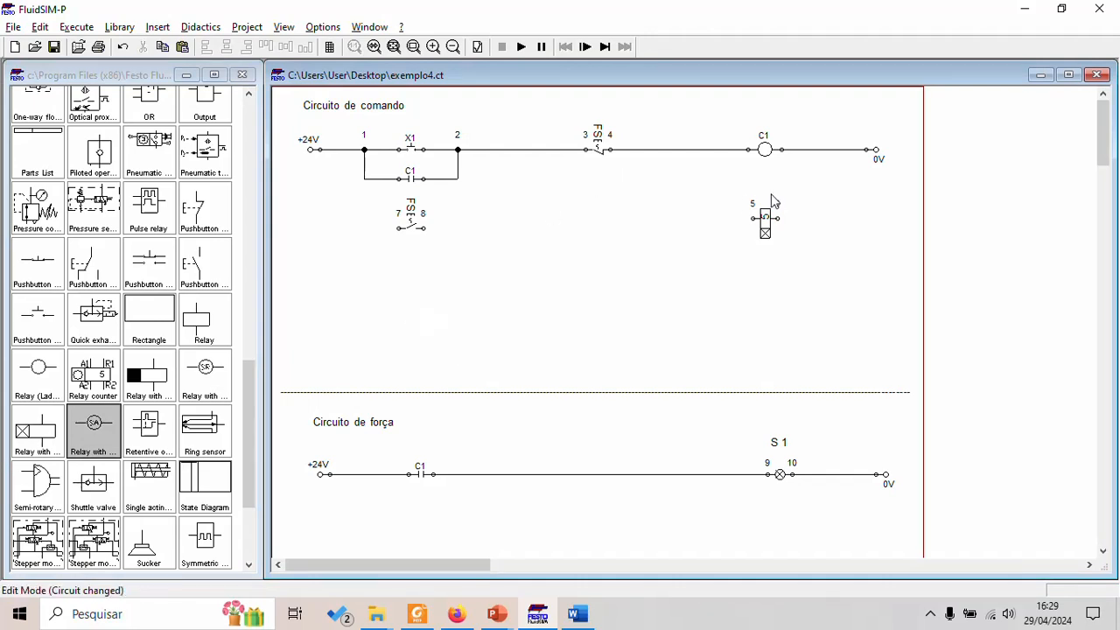
{"action": "left_click_drag", "start_coordinate": [753, 218], "coordinate": [424, 228]}
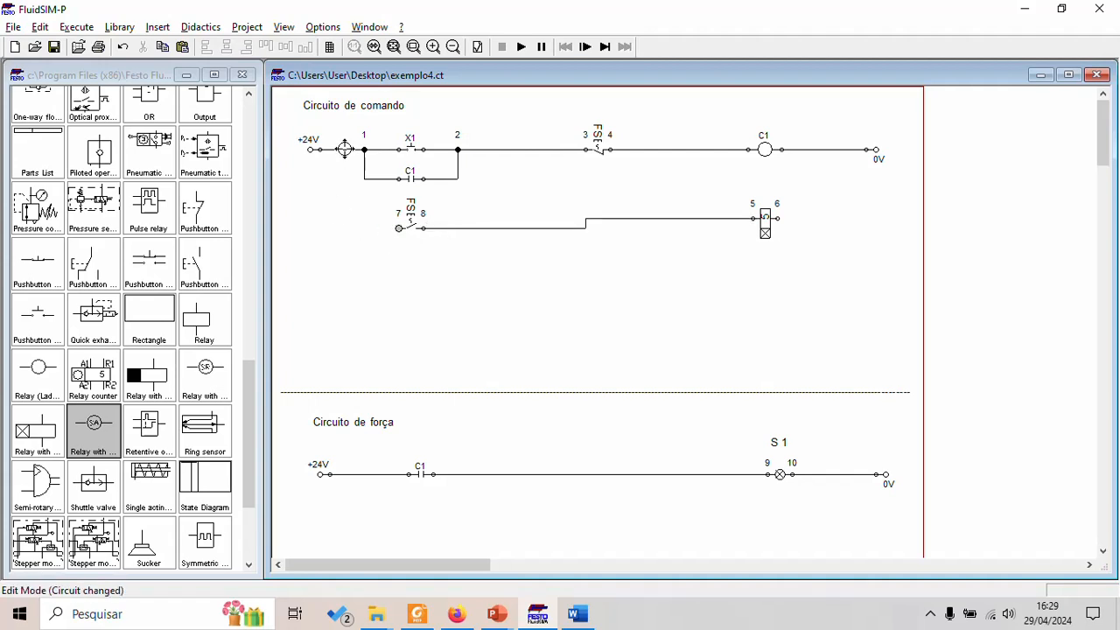
{"action": "left_click_drag", "start_coordinate": [344, 149], "coordinate": [399, 229]}
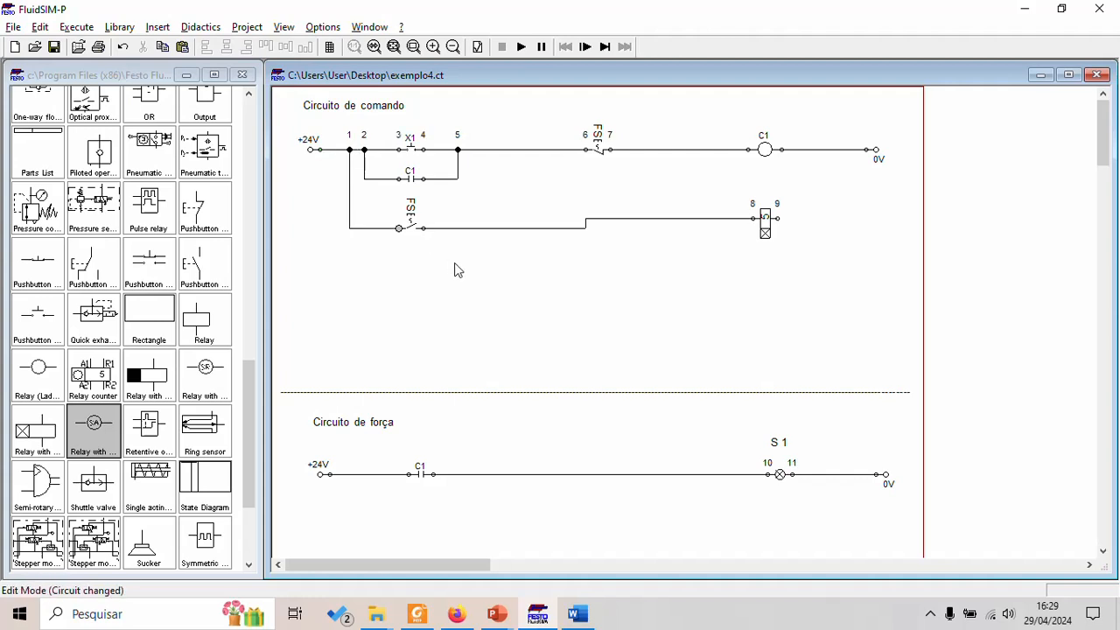
Step: Level the delay relay with its FS contact and wire it and coil C1 to 0V, replacing the misplaced junction with one nearer 0V
{"action": "left_click_drag", "start_coordinate": [765, 224], "coordinate": [807, 150]}
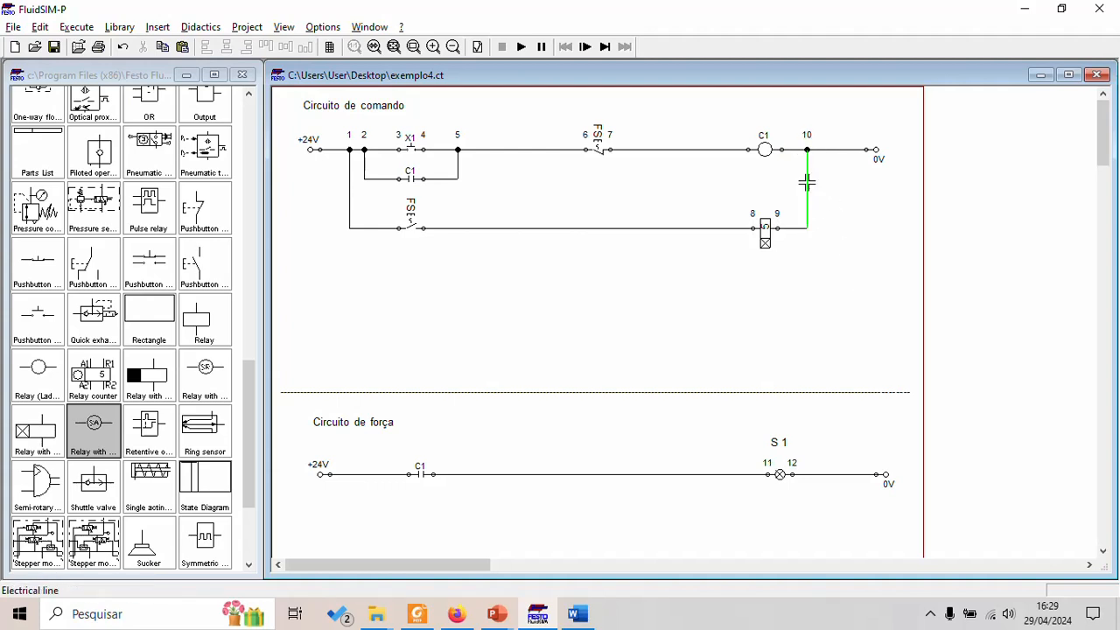
{"action": "left_click_drag", "start_coordinate": [806, 189], "coordinate": [852, 184]}
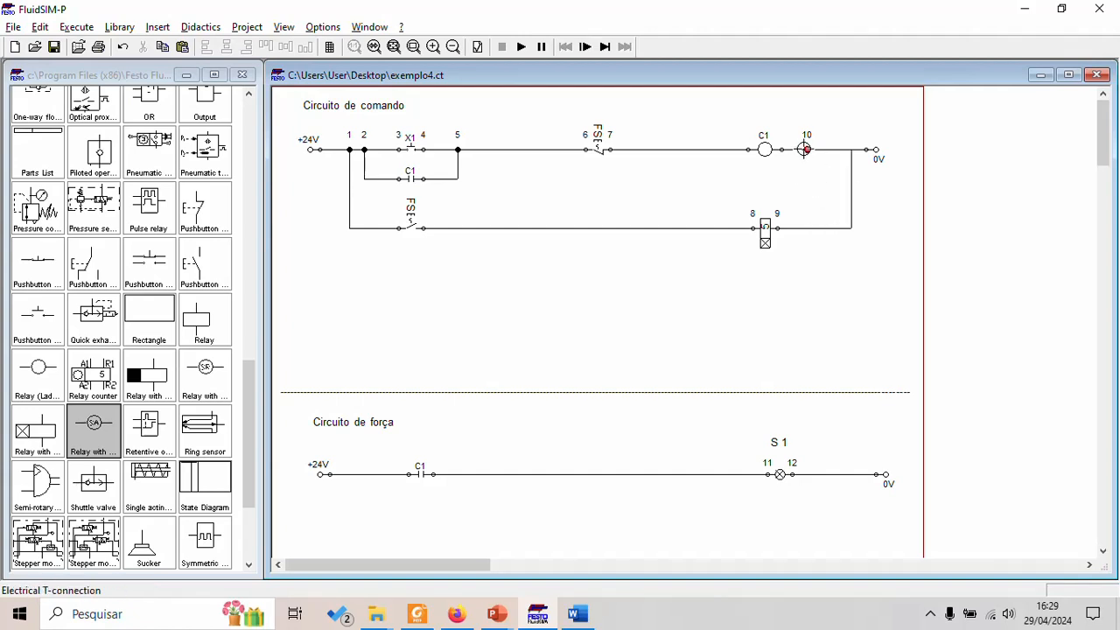
{"action": "left_click", "coordinate": [805, 149]}
{"action": "key", "text": "Delete"}
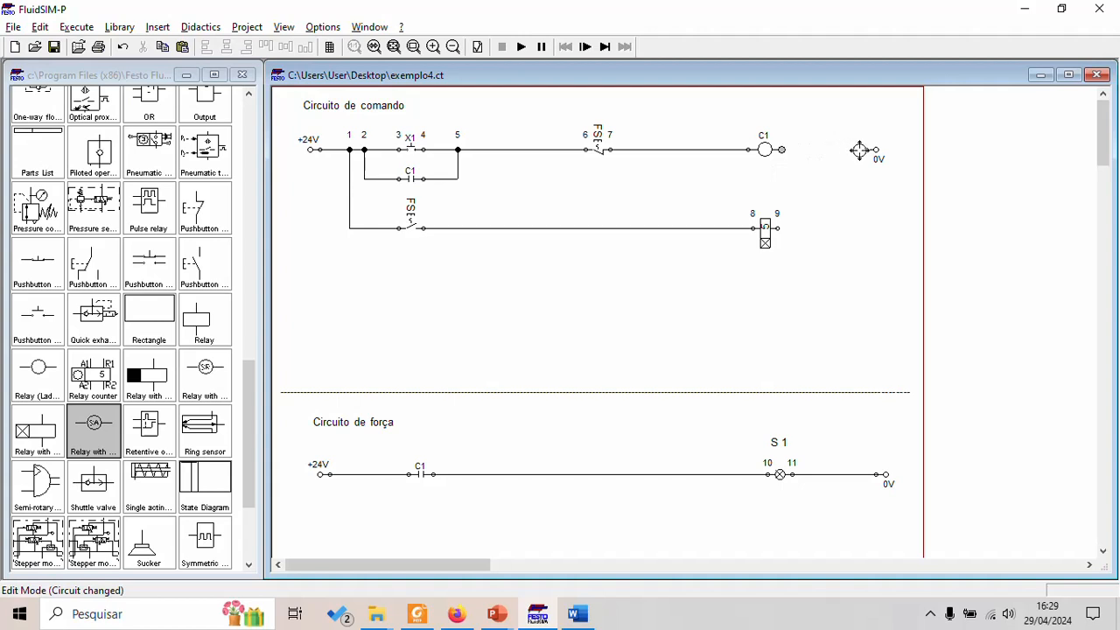
{"action": "left_click_drag", "start_coordinate": [865, 150], "coordinate": [781, 149]}
{"action": "left_click_drag", "start_coordinate": [856, 150], "coordinate": [777, 228]}
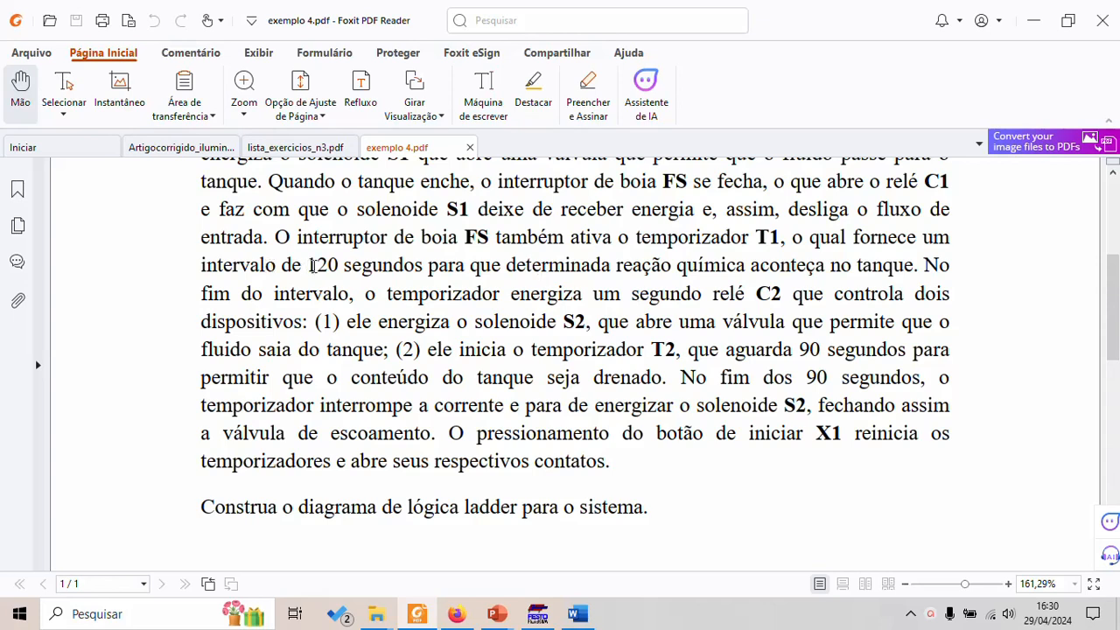
Step: Check T1's interval in the exemplo 4 PDF, and in FluidSIM set the switch-on-delay relay's delay time to 12 s and label it T1
{"action": "double_click", "coordinate": [314, 266]}
{"action": "key", "text": "alt+Tab"}
{"action": "left_click", "coordinate": [764, 233]}
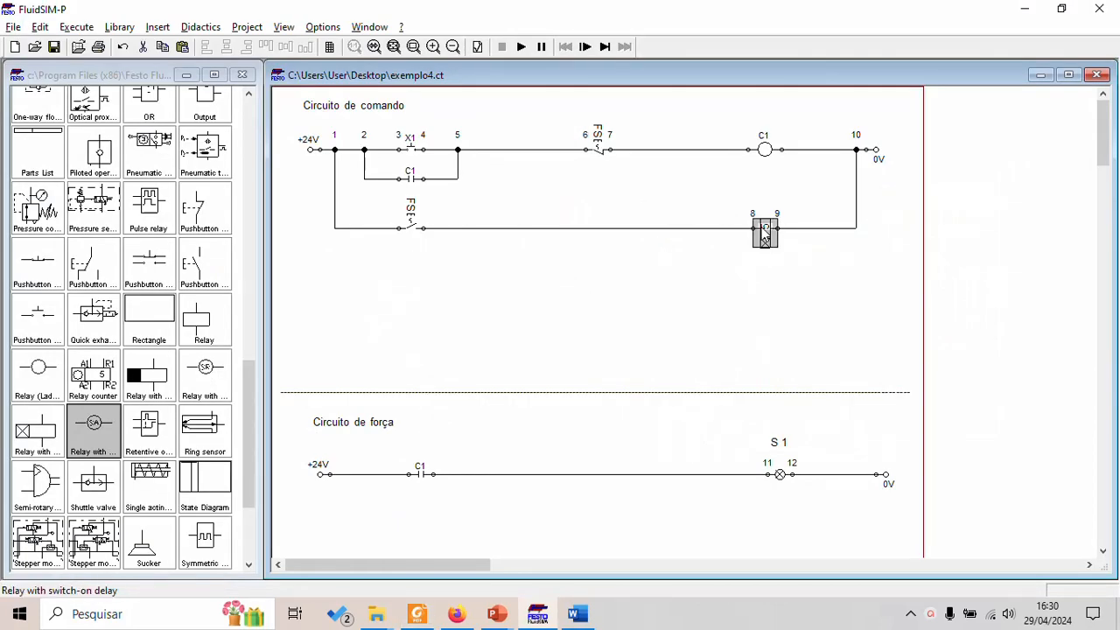
{"action": "double_click", "coordinate": [765, 236]}
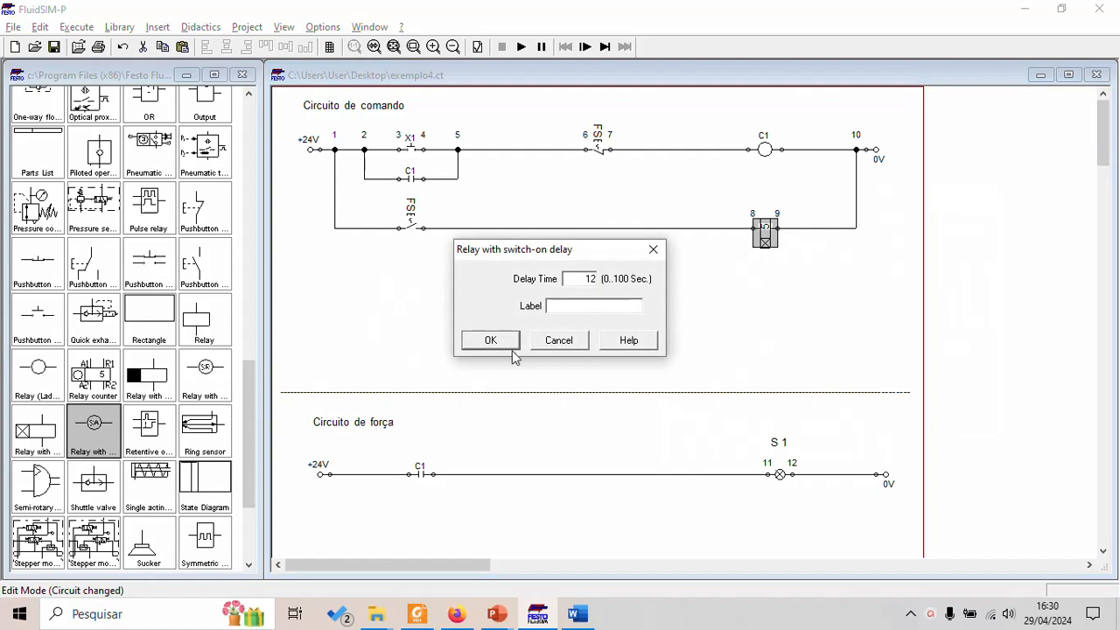
{"action": "left_click", "coordinate": [557, 308]}
{"action": "type", "text": "T1"}
{"action": "left_click", "coordinate": [490, 340]}
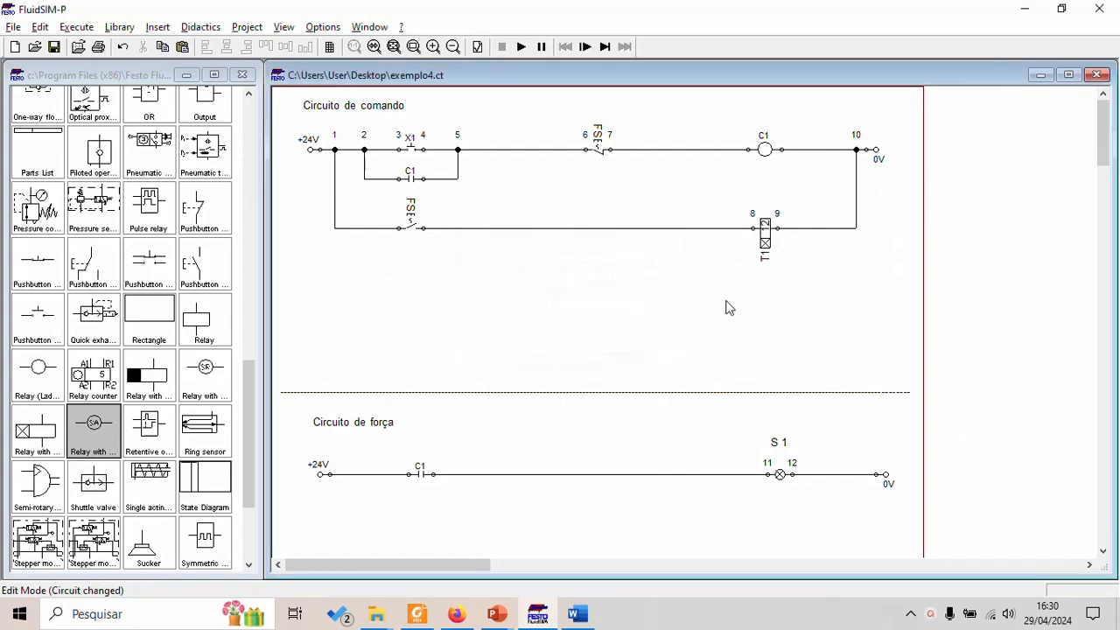
Step: Simulate the circuit, operating start button X1 and float switch FS to test timer T1, and stop the simulation
{"action": "left_click", "coordinate": [521, 49]}
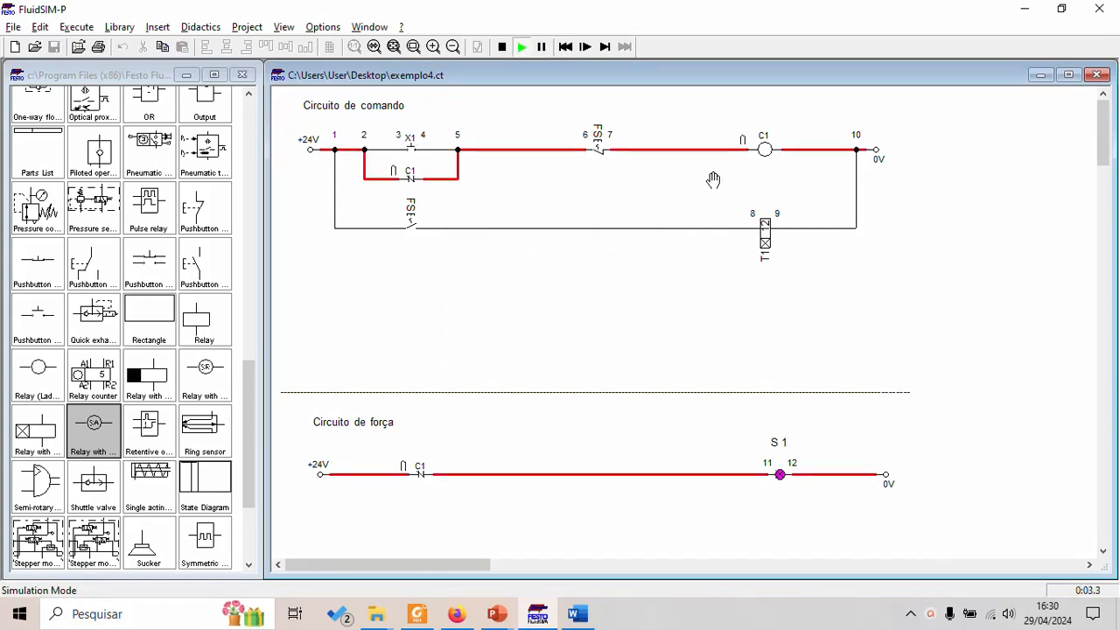
{"action": "left_click", "coordinate": [600, 137]}
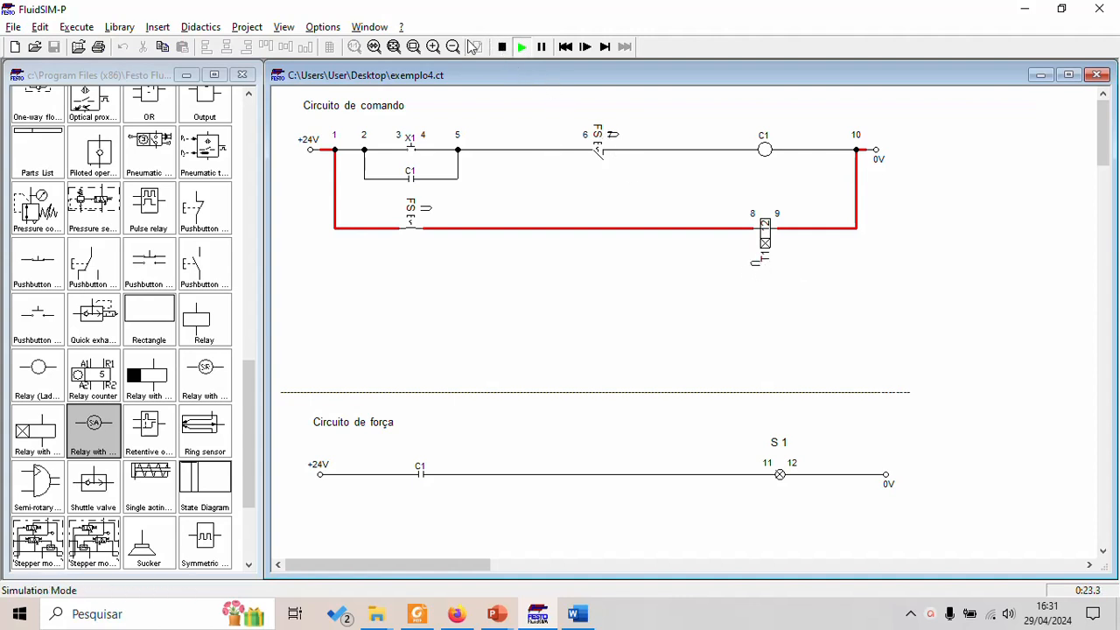
{"action": "left_click", "coordinate": [501, 47]}
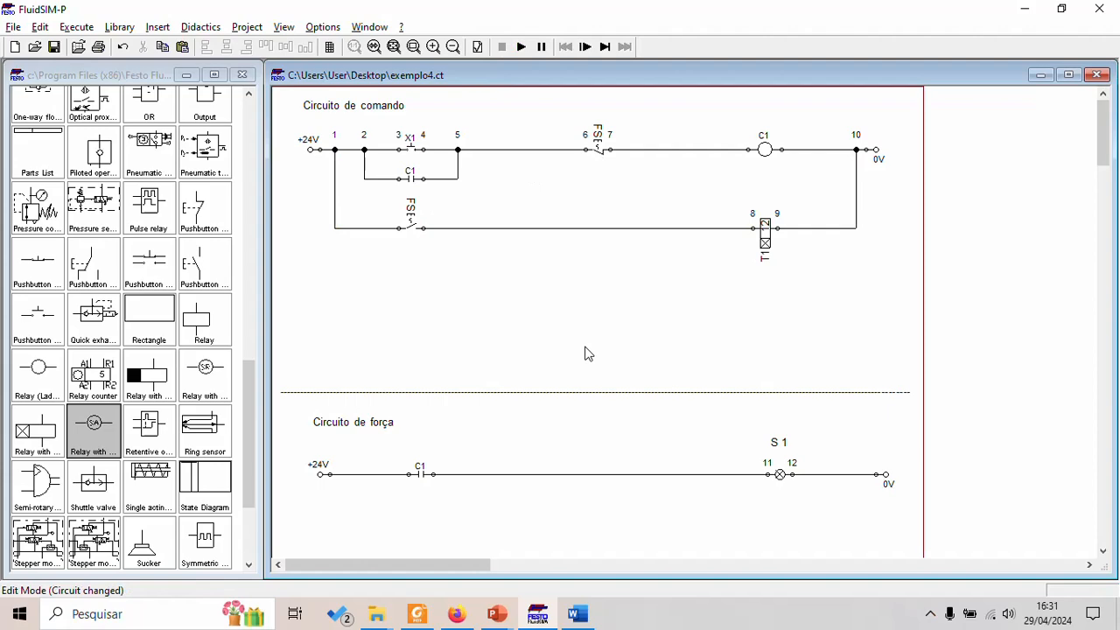
Step: Read in the exemplo 4 PDF what timer T1 does with relay C2 and solenoid S2, and return to the FluidSIM circuit
{"action": "key", "text": "alt+Tab"}
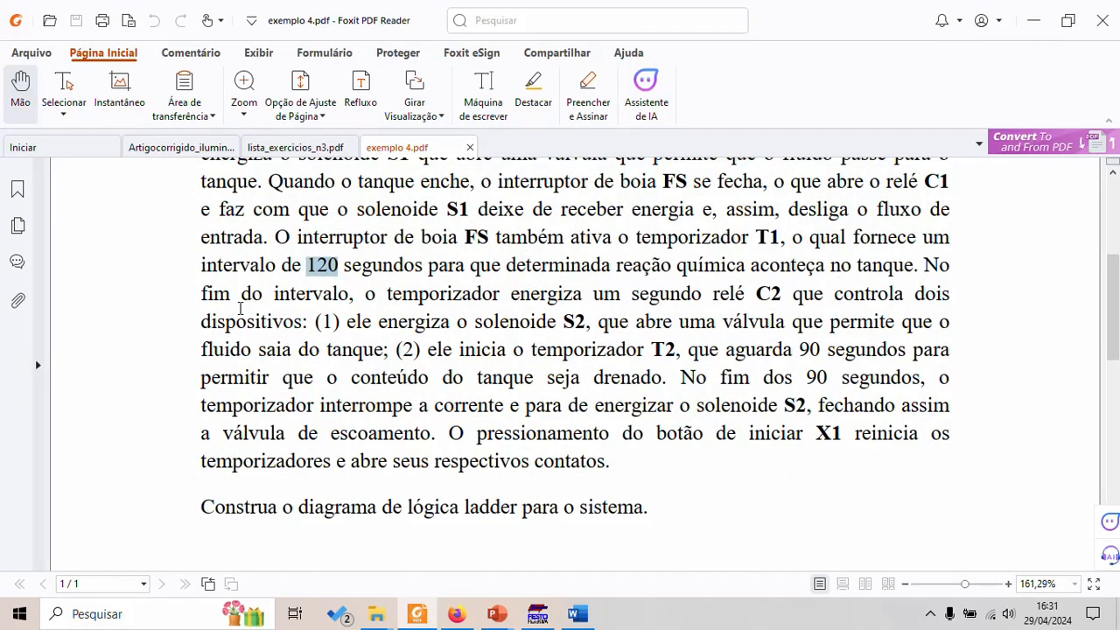
{"action": "left_click_drag", "start_coordinate": [290, 303], "coordinate": [389, 302]}
{"action": "left_click", "coordinate": [395, 315]}
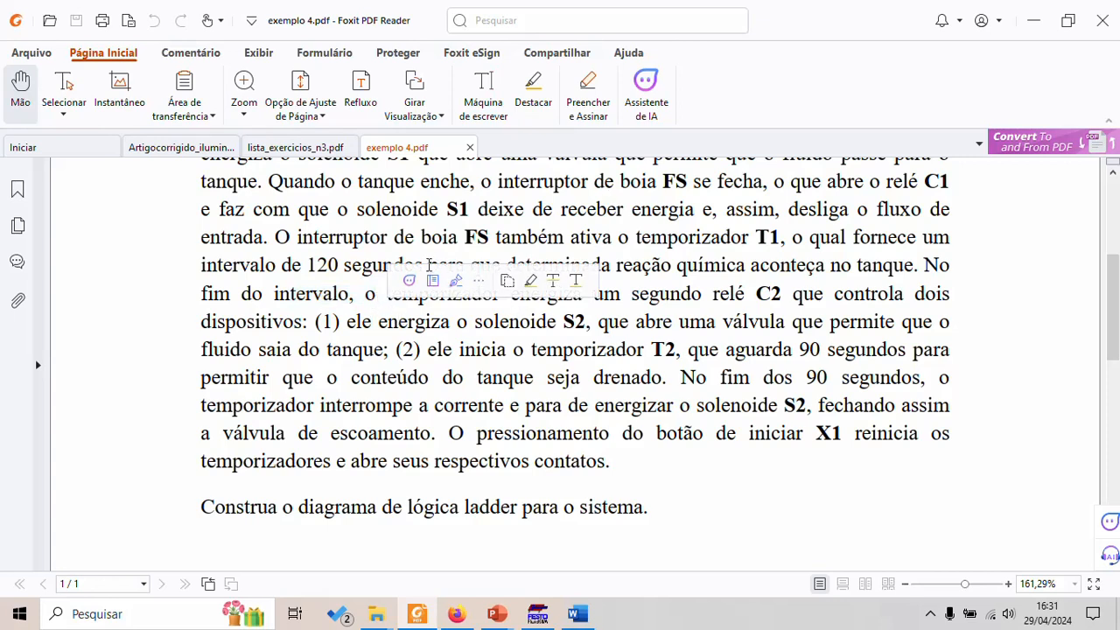
{"action": "left_click_drag", "start_coordinate": [349, 299], "coordinate": [706, 302]}
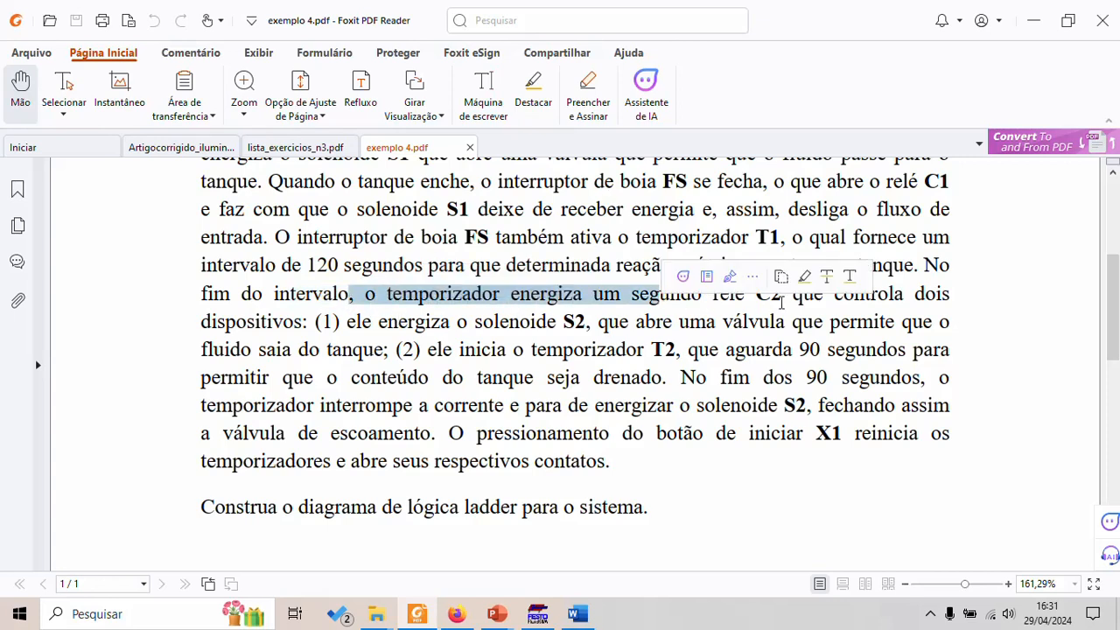
{"action": "left_click", "coordinate": [781, 302]}
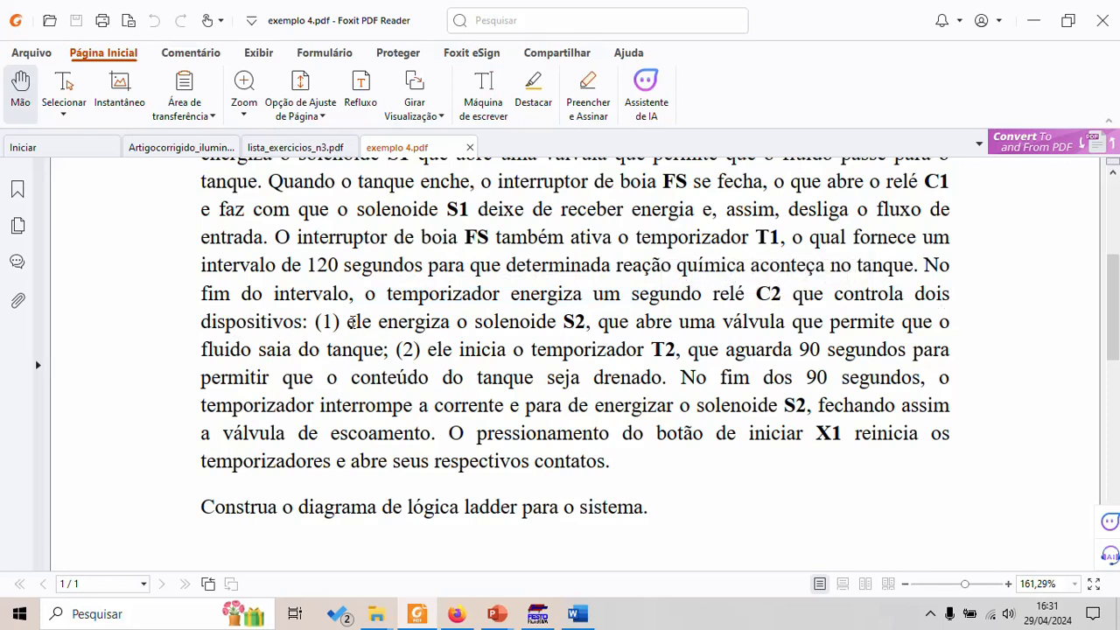
{"action": "left_click_drag", "start_coordinate": [351, 323], "coordinate": [591, 322]}
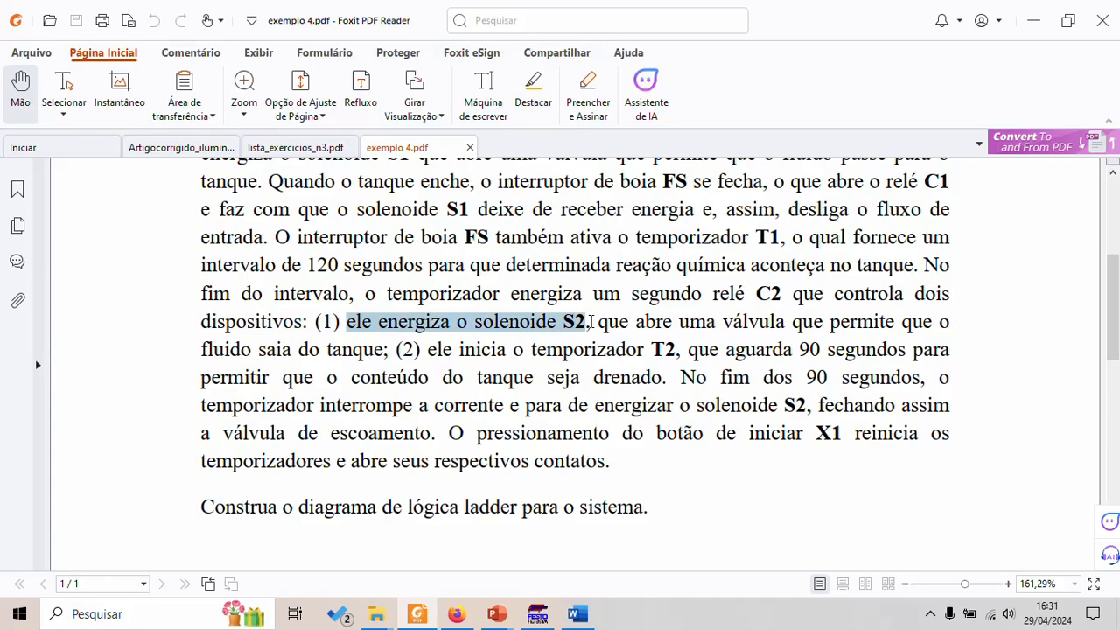
{"action": "left_click", "coordinate": [608, 293]}
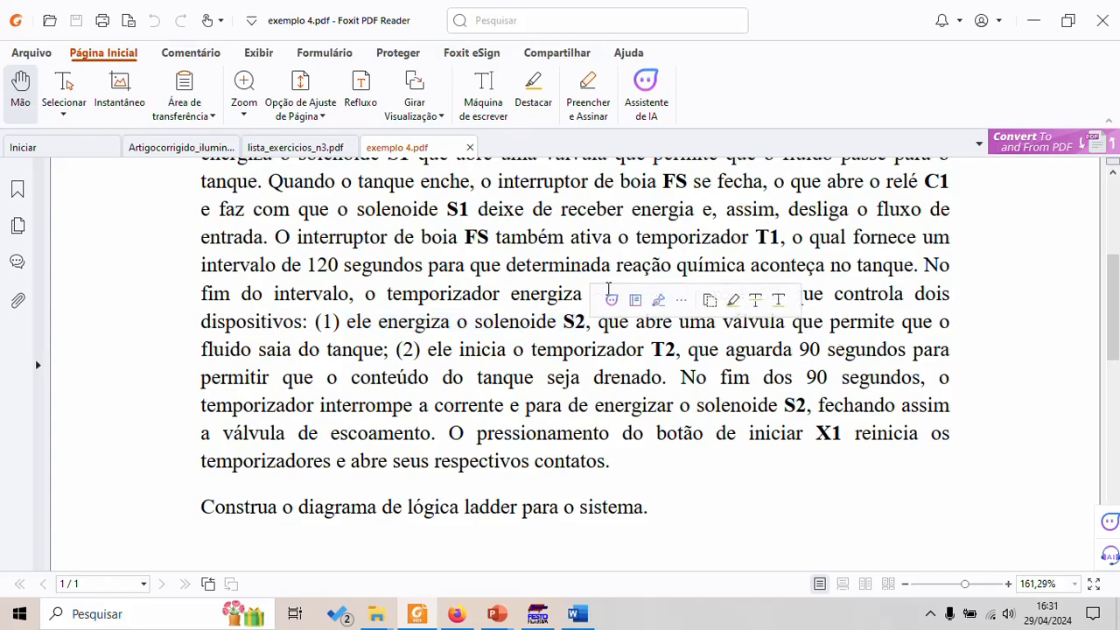
{"action": "key", "text": "alt+Tab"}
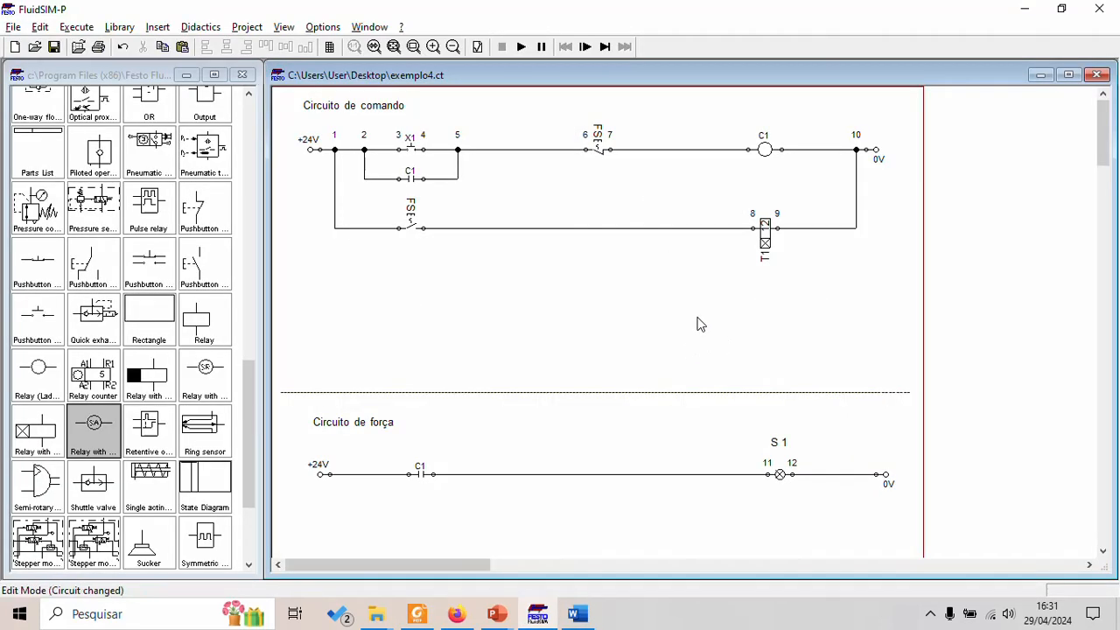
Step: Add a copy of relay coil C1 labelled C2 below timer T1 and wire it to the 0V line
{"action": "left_click", "coordinate": [772, 147]}
{"action": "key", "text": "ctrl+c"}
{"action": "key", "text": "ctrl+v"}
{"action": "left_click_drag", "start_coordinate": [708, 351], "coordinate": [764, 282]}
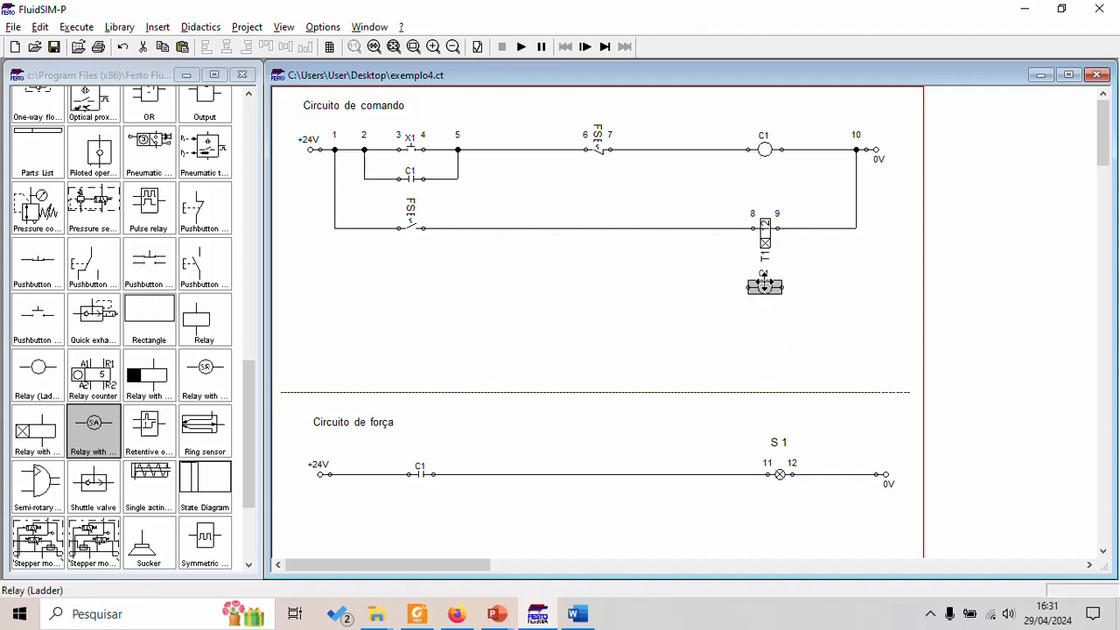
{"action": "double_click", "coordinate": [764, 284]}
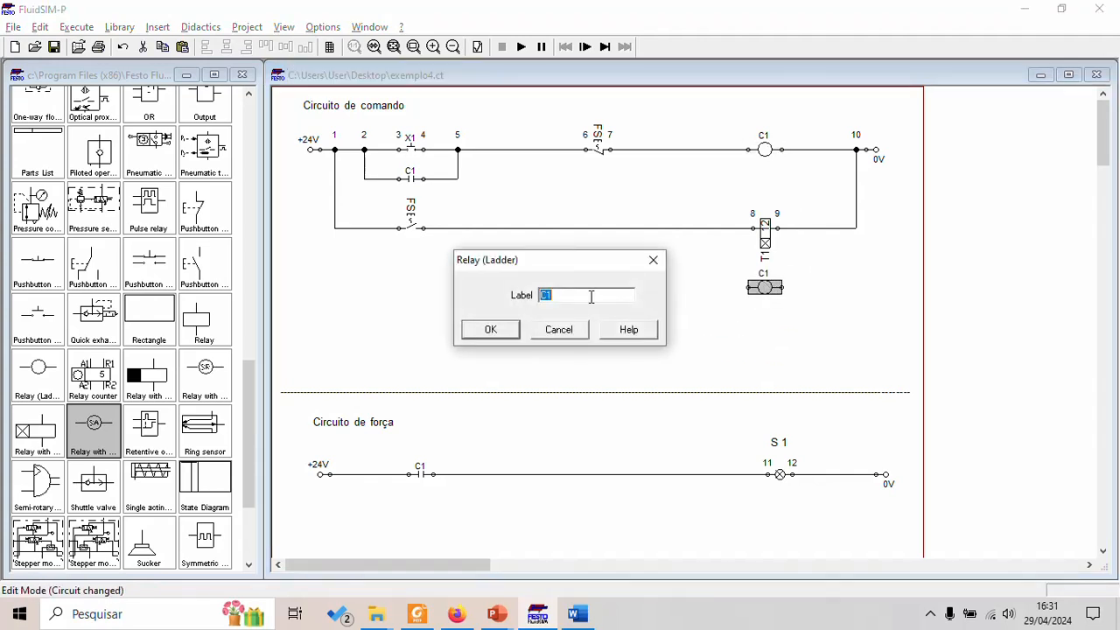
{"action": "left_click", "coordinate": [487, 333]}
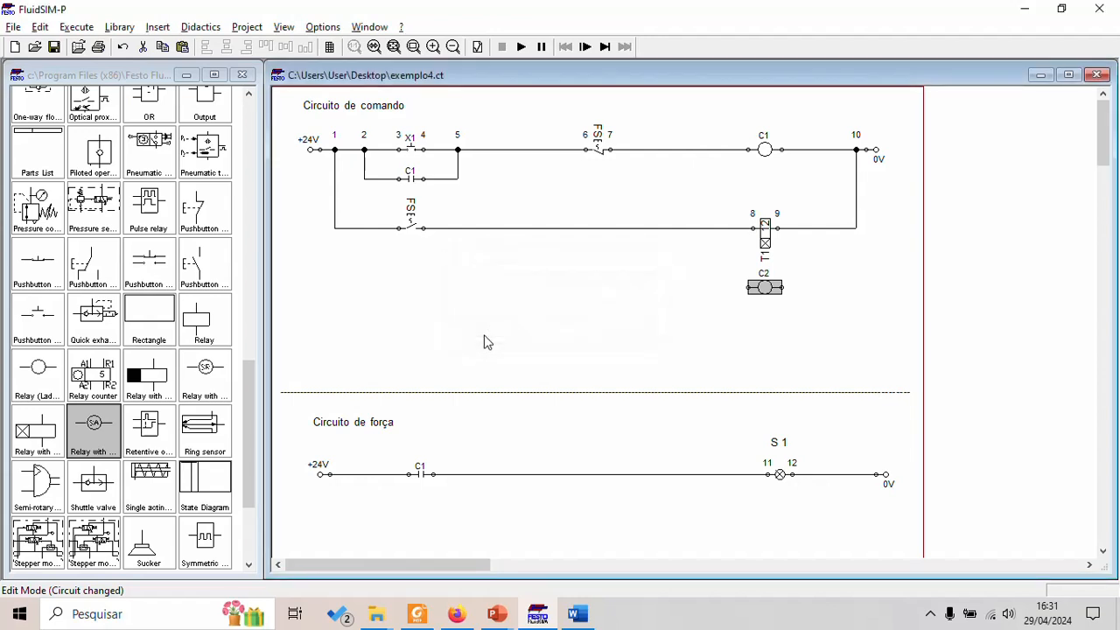
{"action": "left_click_drag", "start_coordinate": [782, 287], "coordinate": [856, 229]}
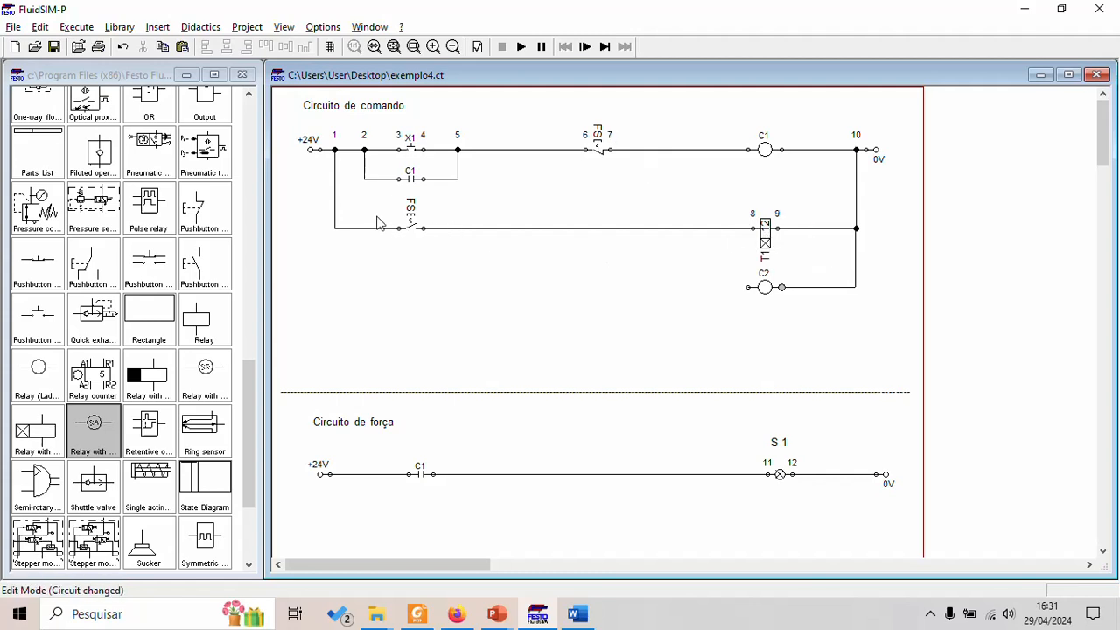
Step: Insert a ladder make switch below the lower FS contact, level with coil C2, and label it T1
{"action": "left_click", "coordinate": [412, 180]}
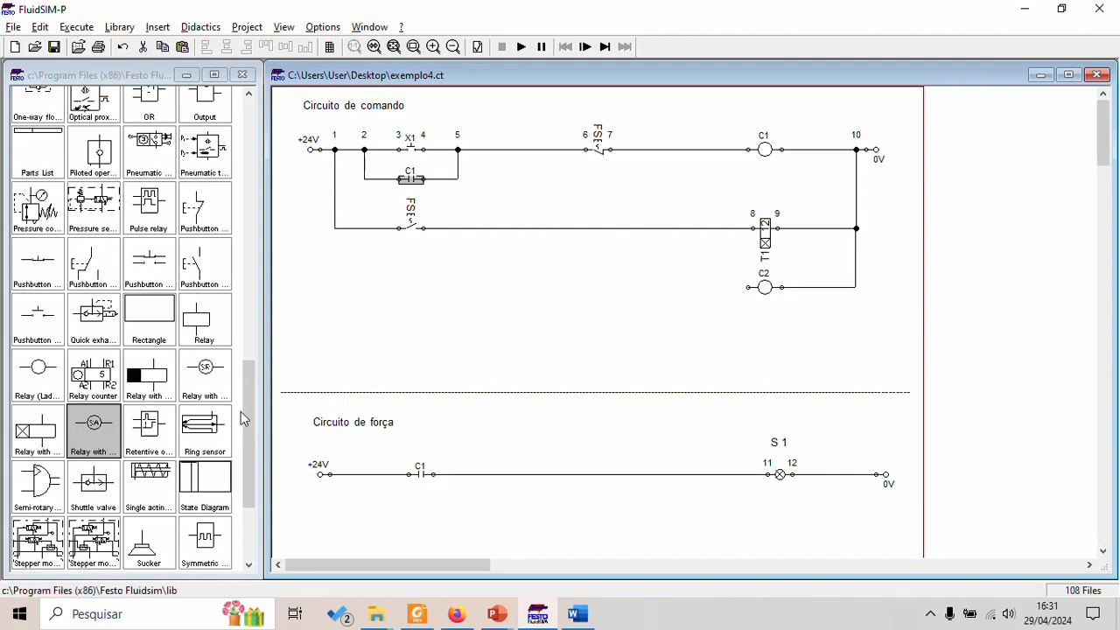
{"action": "left_click_drag", "start_coordinate": [245, 424], "coordinate": [243, 319]}
{"action": "left_click_drag", "start_coordinate": [149, 234], "coordinate": [409, 283]}
{"action": "double_click", "coordinate": [408, 283]}
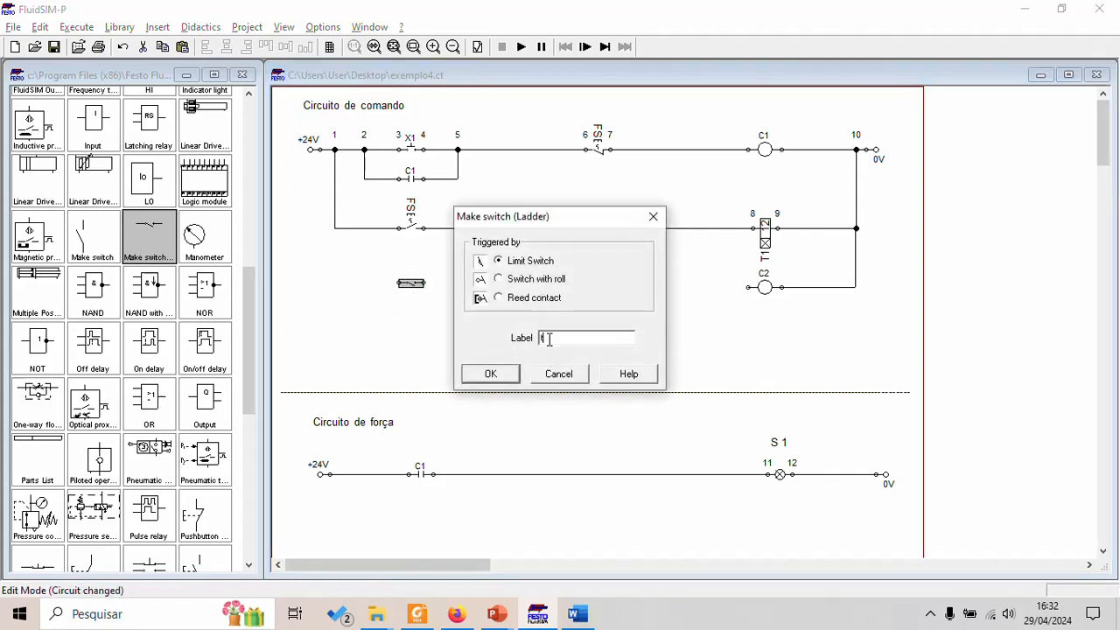
{"action": "type", "text": "T1"}
{"action": "left_click", "coordinate": [490, 374]}
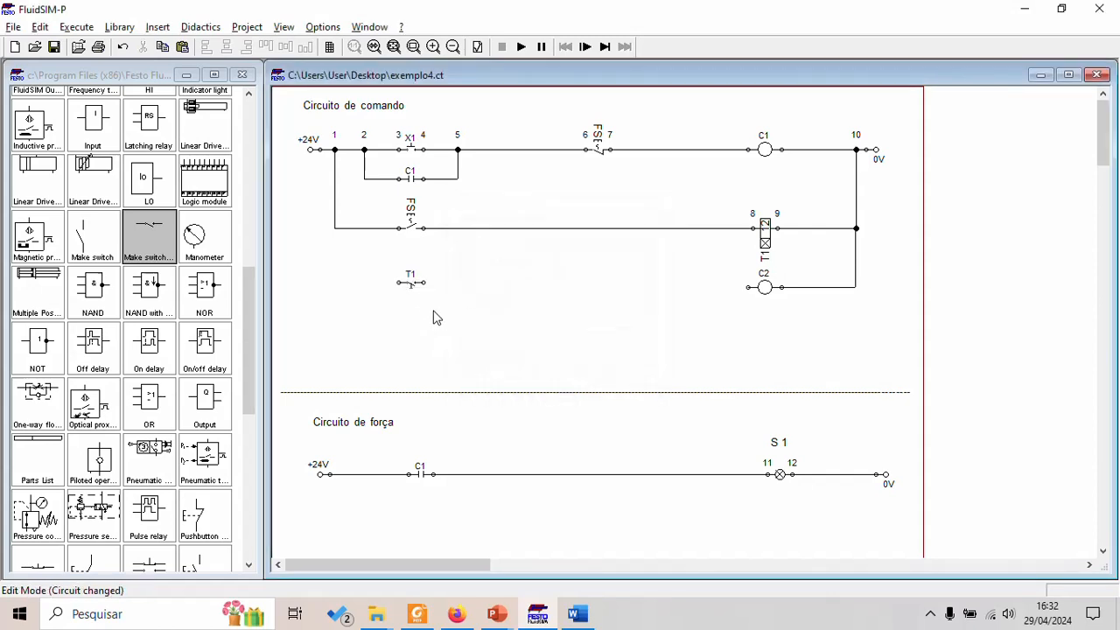
Step: Wire the T1 contact to coil C2 and the +24V line, aligning the contact so the rung runs straight
{"action": "left_click_drag", "start_coordinate": [424, 282], "coordinate": [736, 294]}
{"action": "left_click_drag", "start_coordinate": [341, 261], "coordinate": [599, 331]}
{"action": "left_click", "coordinate": [440, 266]}
{"action": "left_click", "coordinate": [412, 280]}
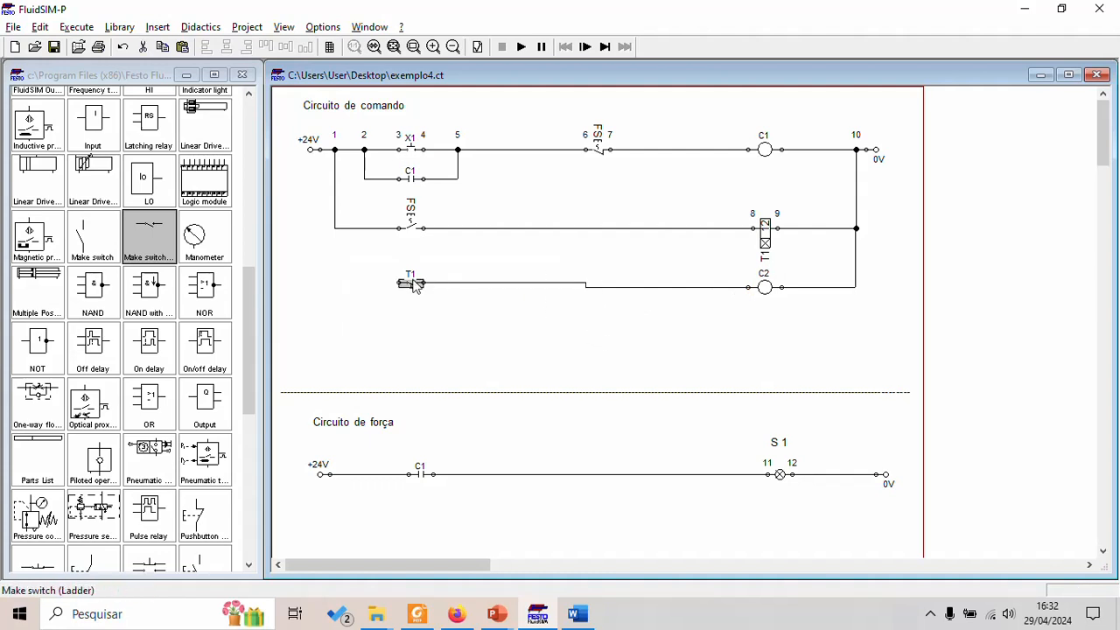
{"action": "left_click_drag", "start_coordinate": [413, 288], "coordinate": [413, 293]}
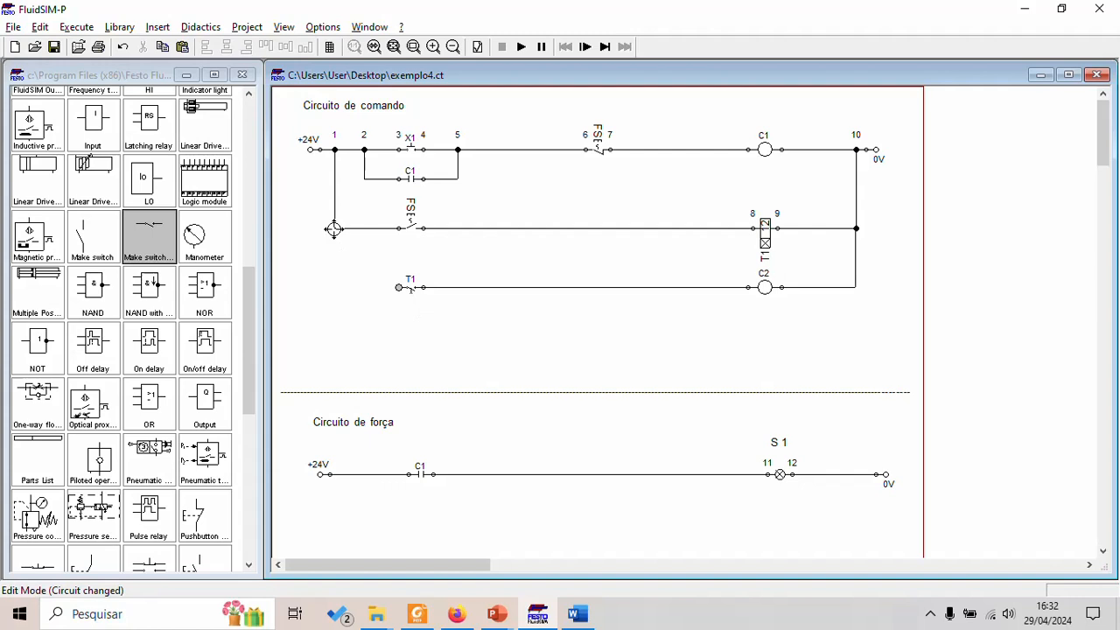
{"action": "left_click_drag", "start_coordinate": [333, 228], "coordinate": [398, 287]}
Step: Simulate the circuit with X1 and FS to test T1 switching coil C2, stop the simulation, and return to the exemplo 4 PDF
{"action": "left_click", "coordinate": [520, 47]}
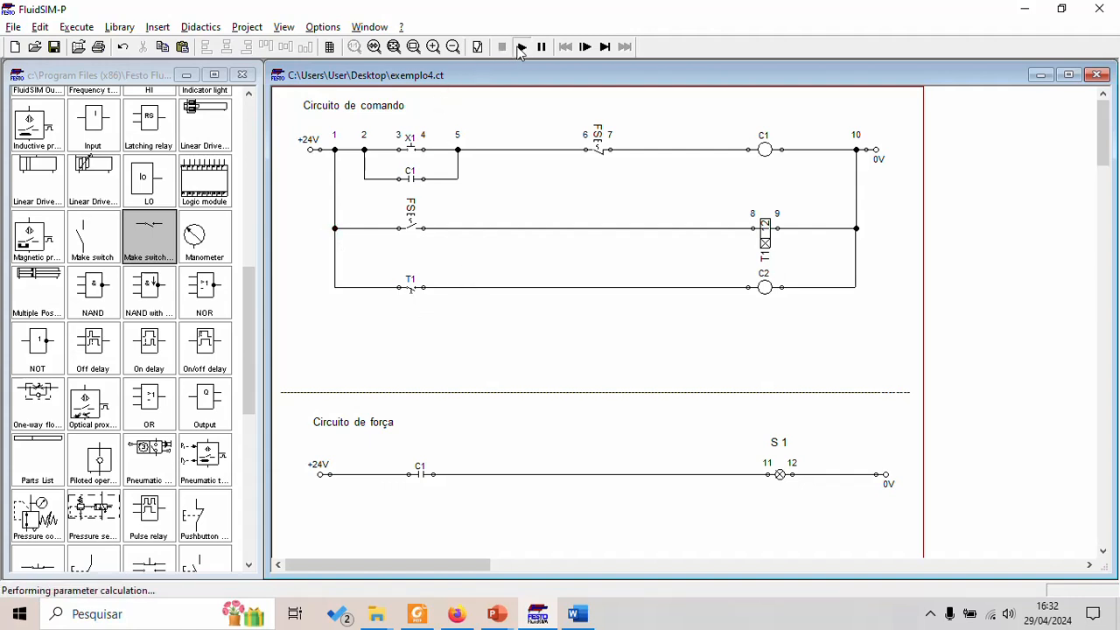
{"action": "left_click", "coordinate": [410, 144]}
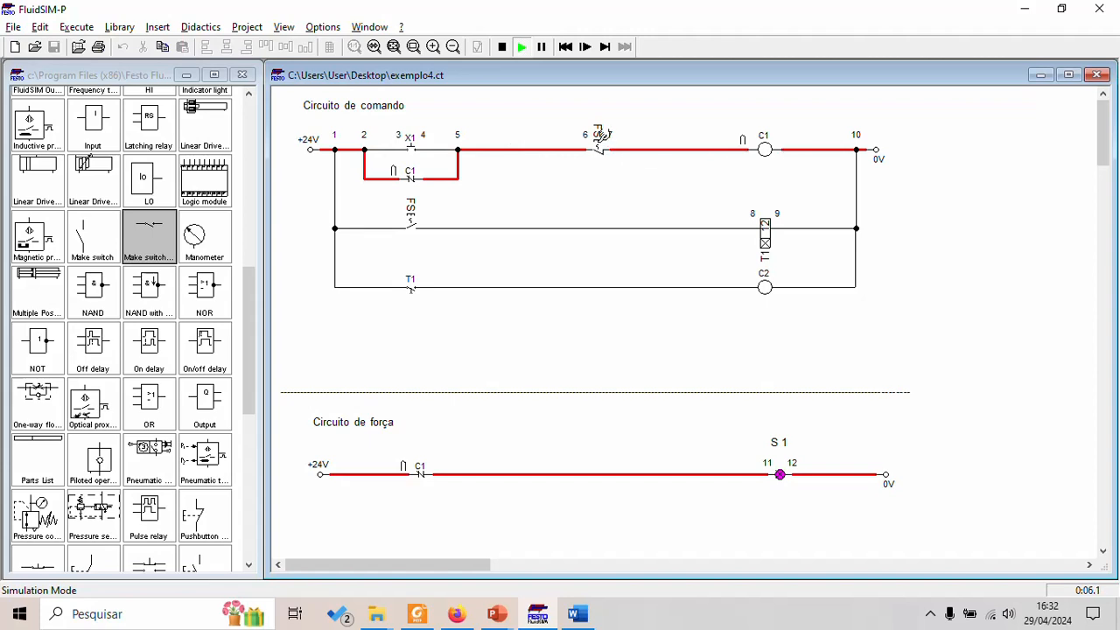
{"action": "left_click", "coordinate": [601, 136]}
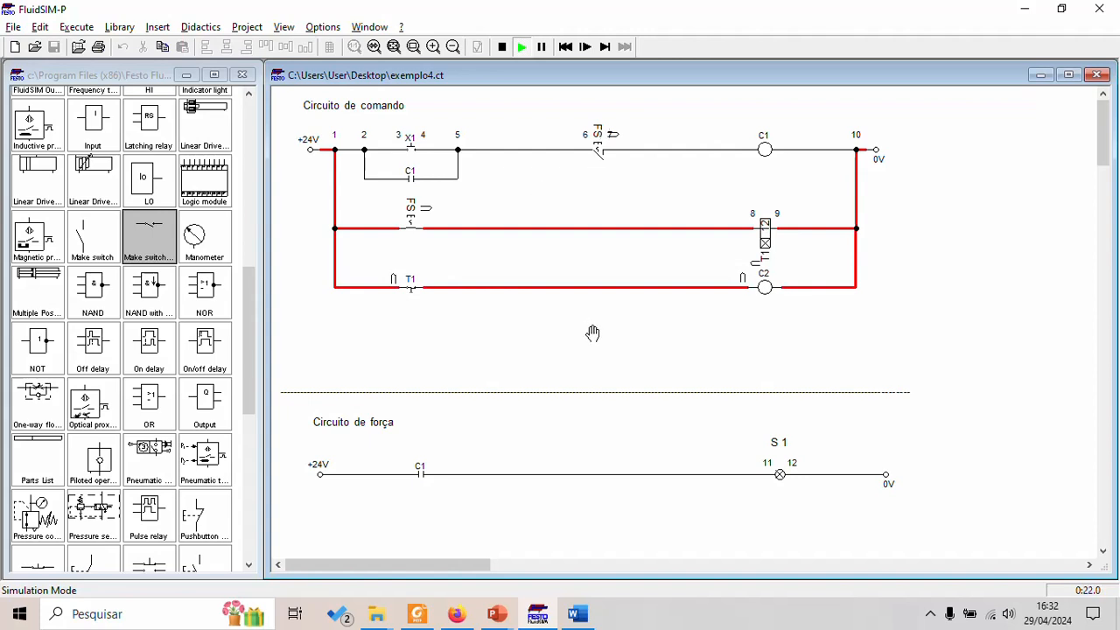
{"action": "left_click", "coordinate": [503, 49]}
{"action": "key", "text": "alt+Tab"}
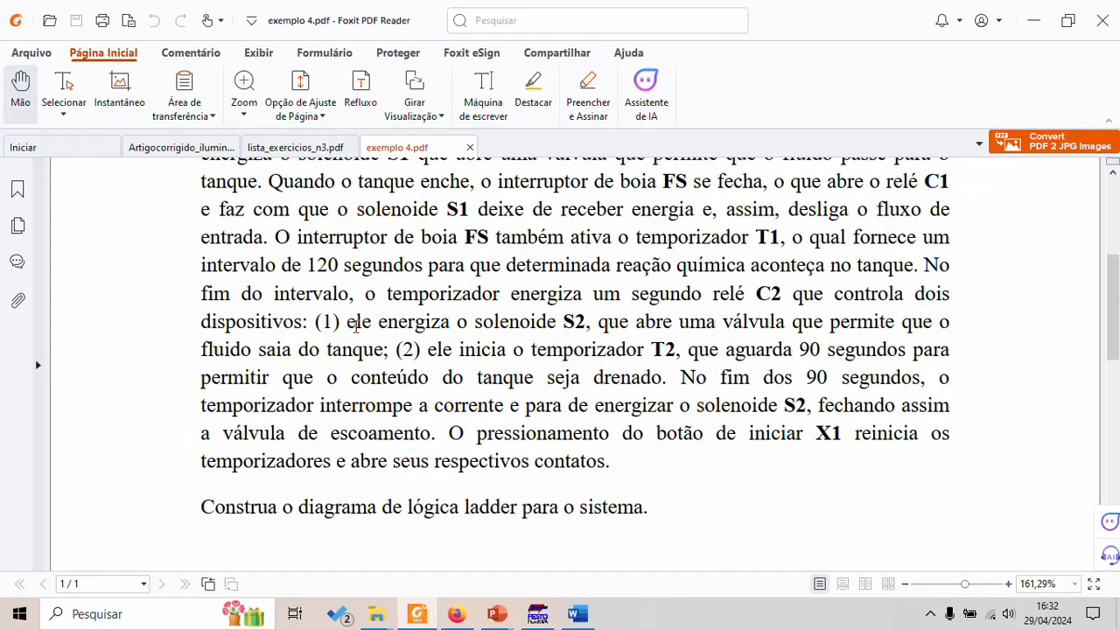
Step: Highlight the passage on solenoid S2 in the PDF, then switch to FluidSIM and copy the force circuit's contact C1 and light S1 with their connecting line
{"action": "left_click_drag", "start_coordinate": [356, 325], "coordinate": [585, 323]}
{"action": "key", "text": "alt+Tab"}
{"action": "scroll", "coordinate": [652, 390], "scroll_direction": "down", "scroll_amount": 2}
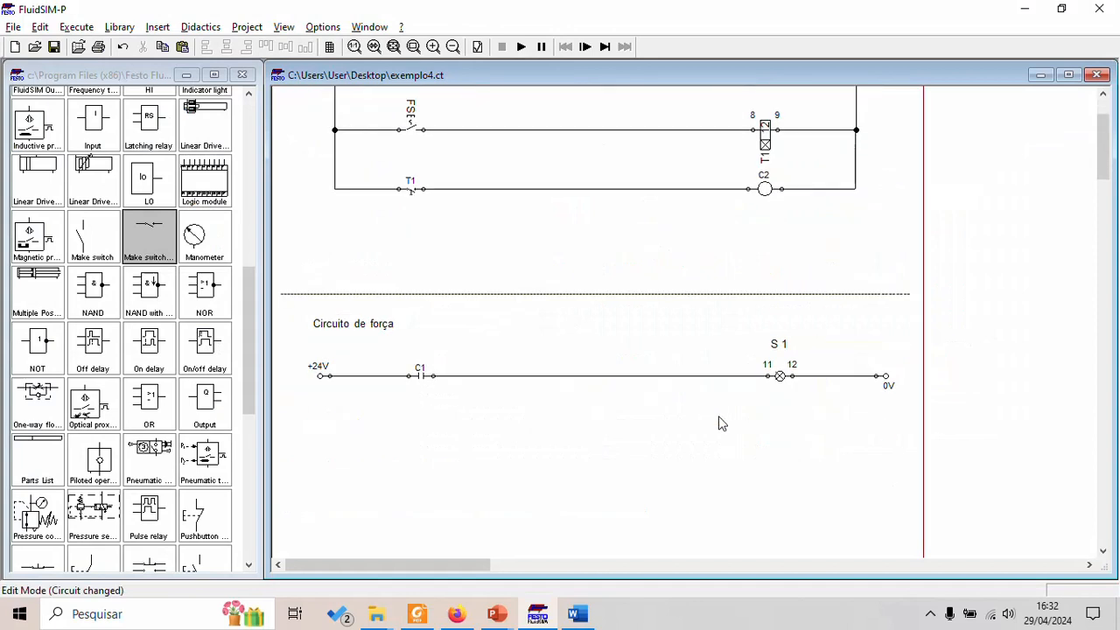
{"action": "left_click_drag", "start_coordinate": [382, 348], "coordinate": [811, 462]}
{"action": "left_click", "coordinate": [455, 328]}
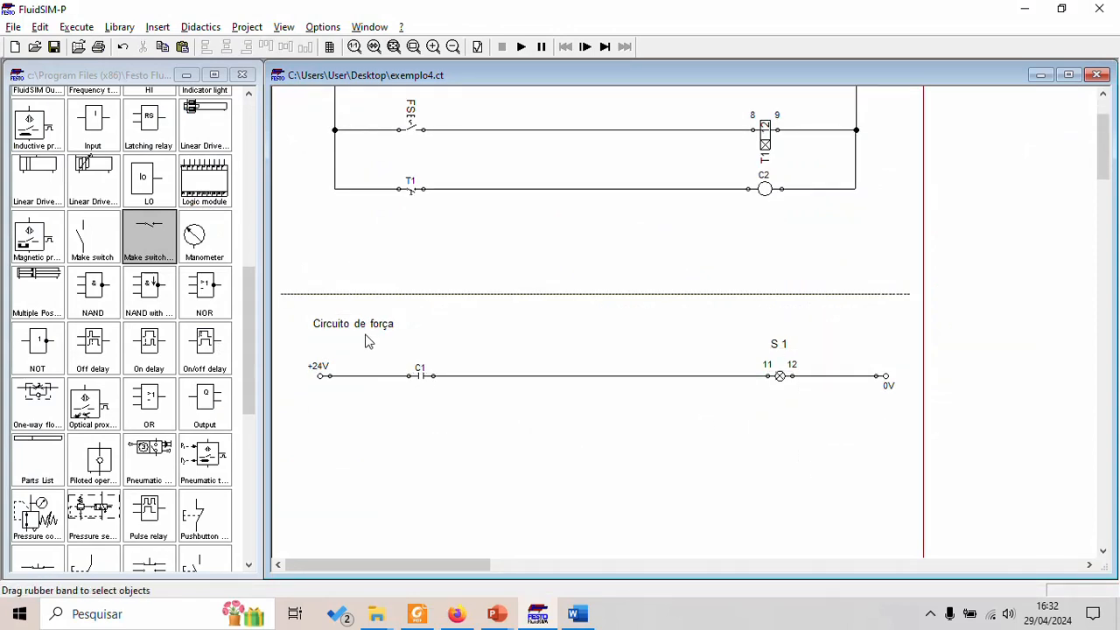
{"action": "left_click_drag", "start_coordinate": [367, 341], "coordinate": [819, 462]}
{"action": "key", "text": "ctrl+z"}
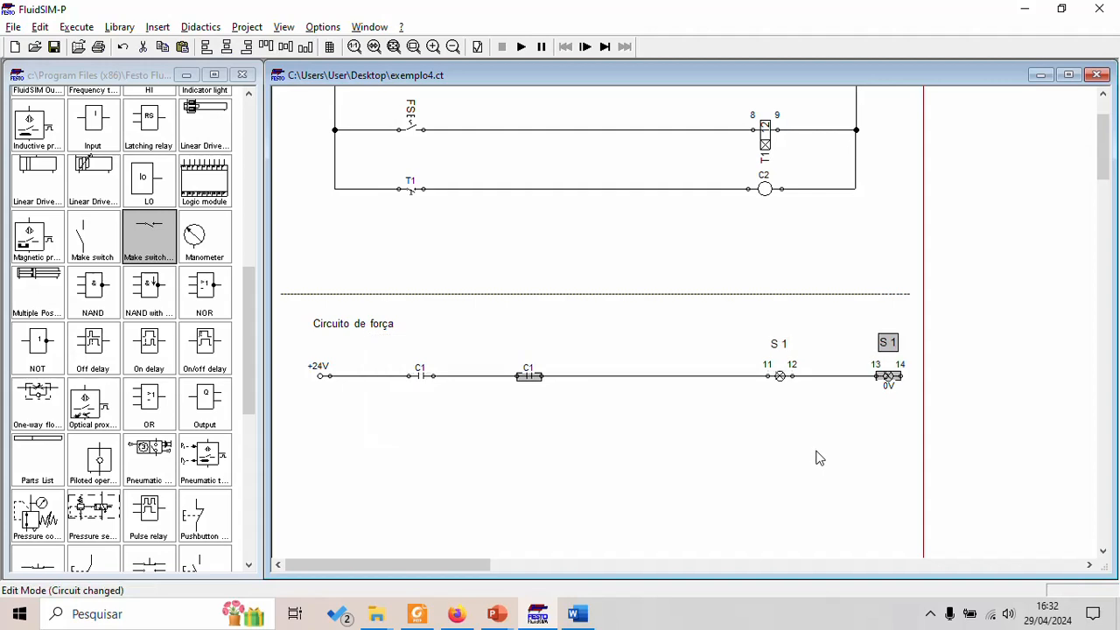
{"action": "left_click_drag", "start_coordinate": [789, 448], "coordinate": [785, 460]}
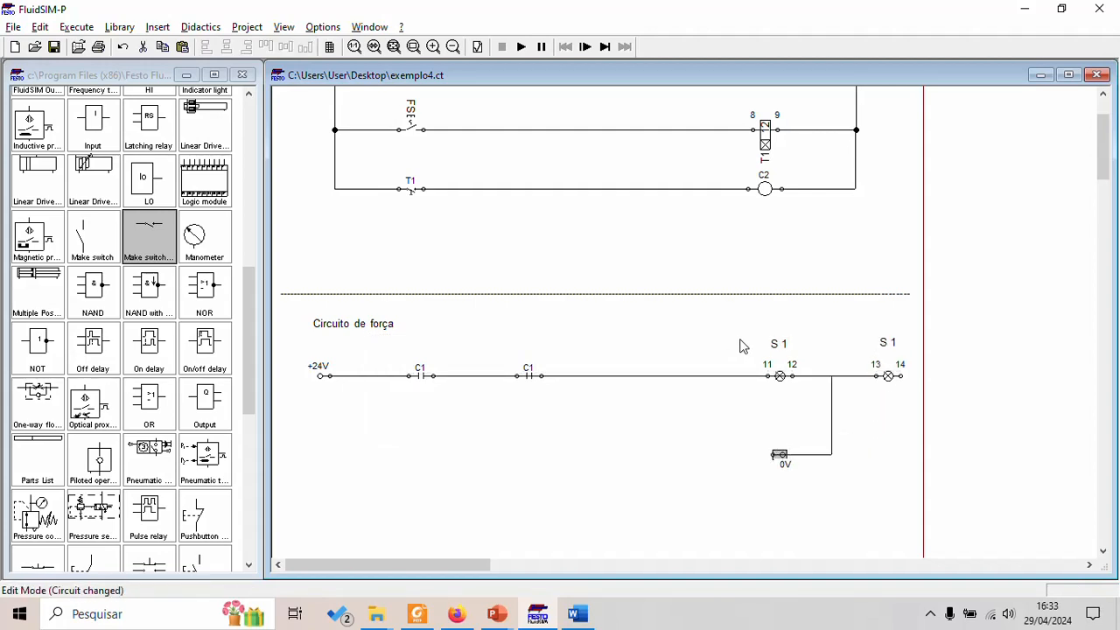
{"action": "left_click", "coordinate": [742, 365]}
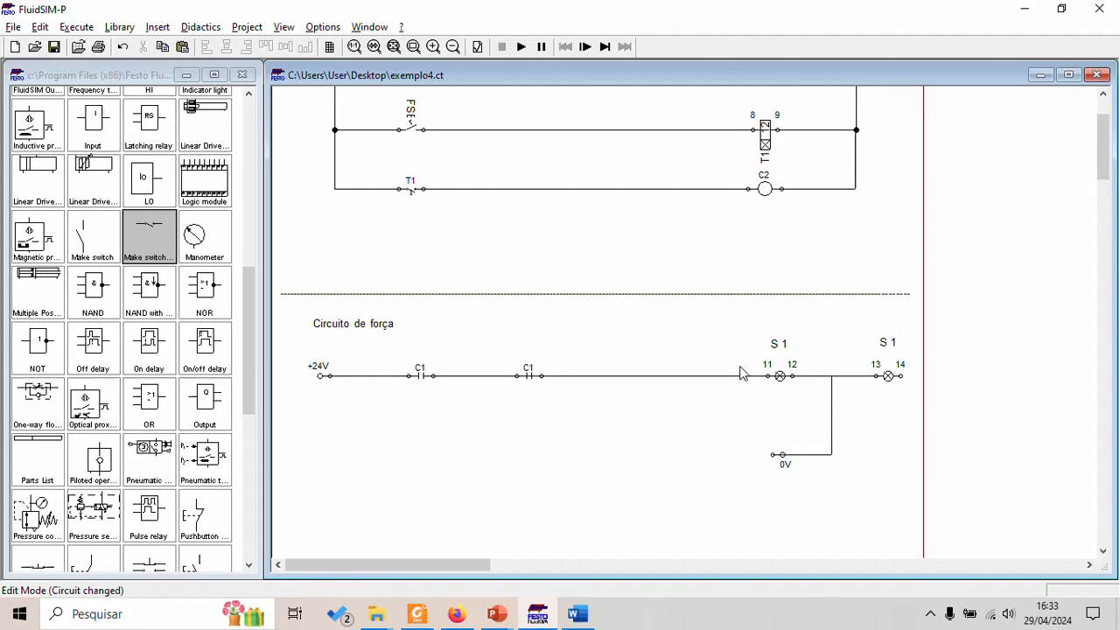
{"action": "left_click", "coordinate": [122, 46]}
{"action": "left_click", "coordinate": [122, 47]}
Step: Paste the copied contact and light directly below the originals in the force circuit and change the new light's text to S2
{"action": "key", "text": "ctrl+v"}
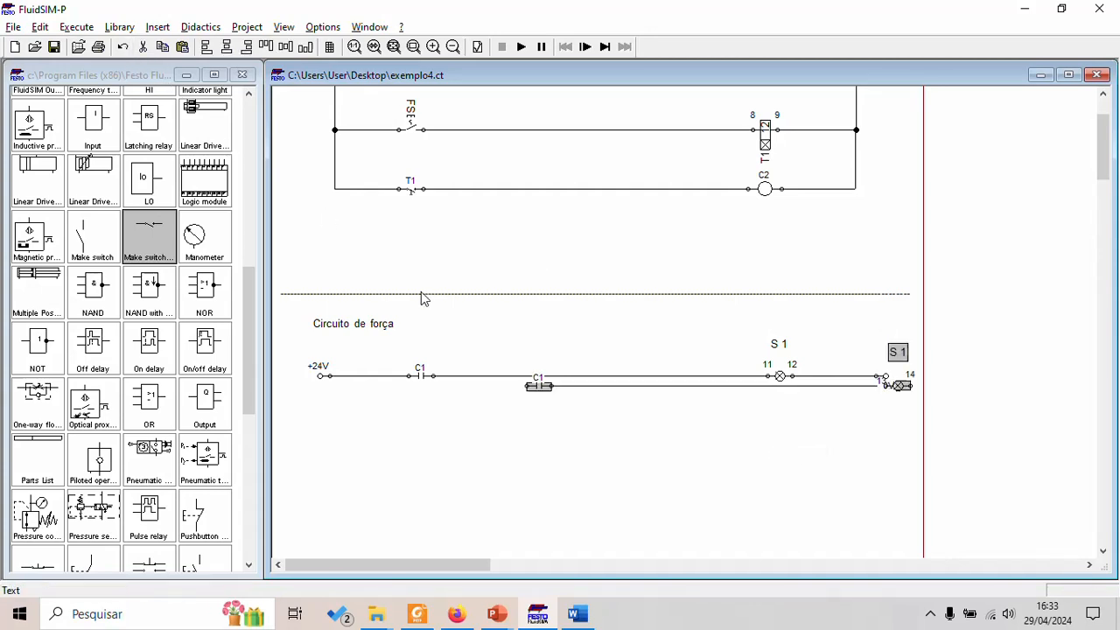
{"action": "left_click_drag", "start_coordinate": [540, 382], "coordinate": [421, 445]}
{"action": "left_click", "coordinate": [589, 505]}
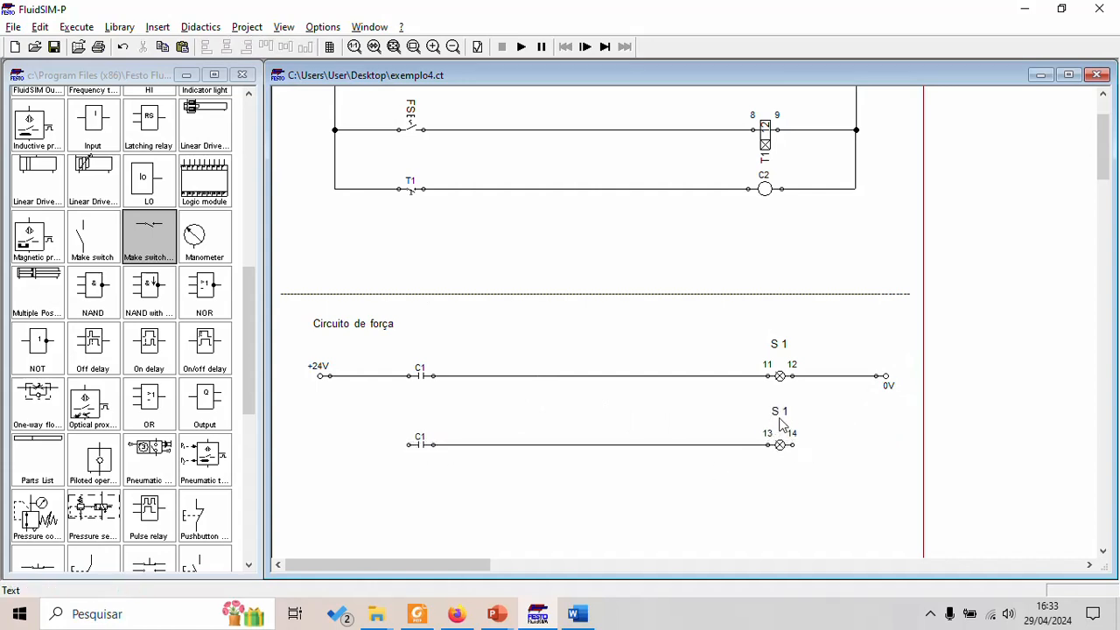
{"action": "double_click", "coordinate": [780, 412]}
{"action": "left_click", "coordinate": [519, 226]}
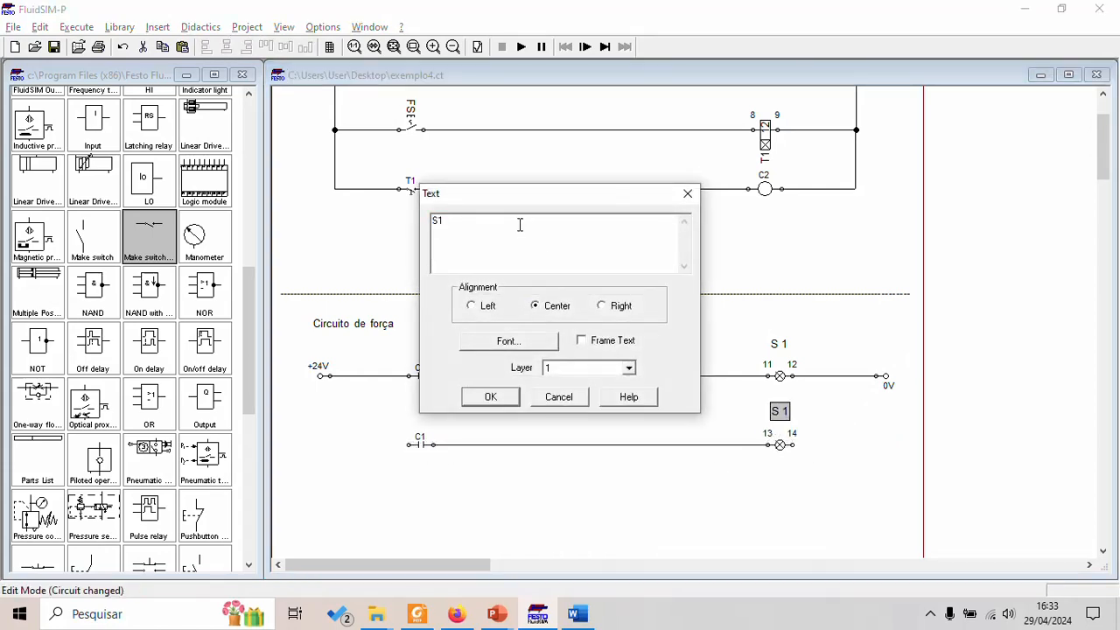
{"action": "type", "text": "2"}
{"action": "key", "text": "Return"}
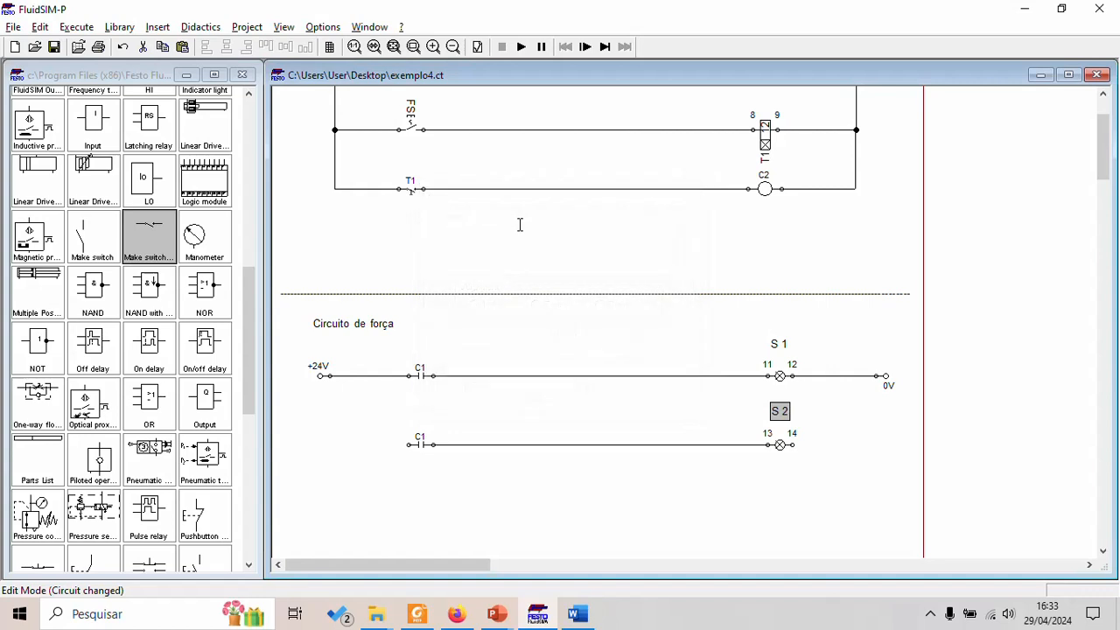
Step: Set the signal color of indicator light S2 to blue
{"action": "double_click", "coordinate": [779, 445]}
{"action": "left_click", "coordinate": [617, 295]}
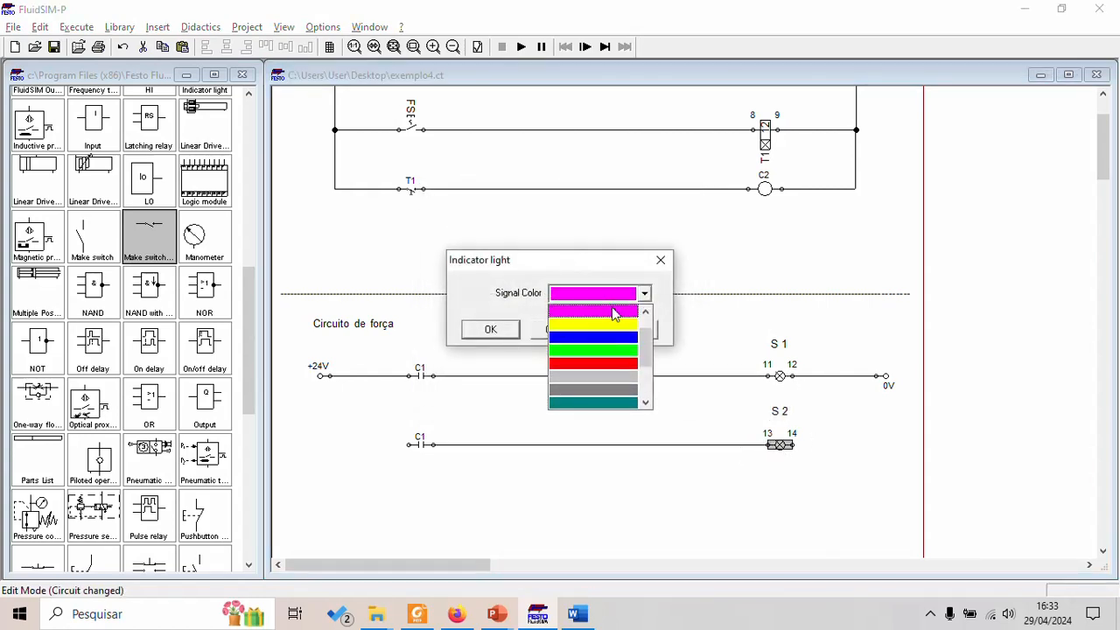
{"action": "left_click", "coordinate": [553, 338]}
{"action": "left_click", "coordinate": [623, 538]}
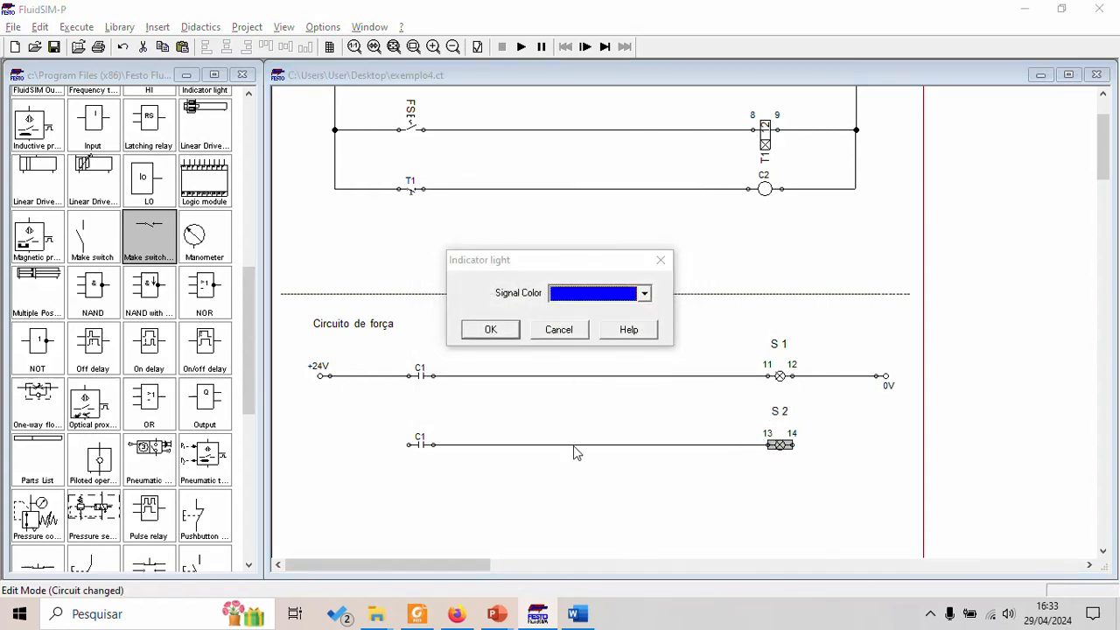
{"action": "left_click", "coordinate": [493, 330]}
{"action": "left_click", "coordinate": [845, 476]}
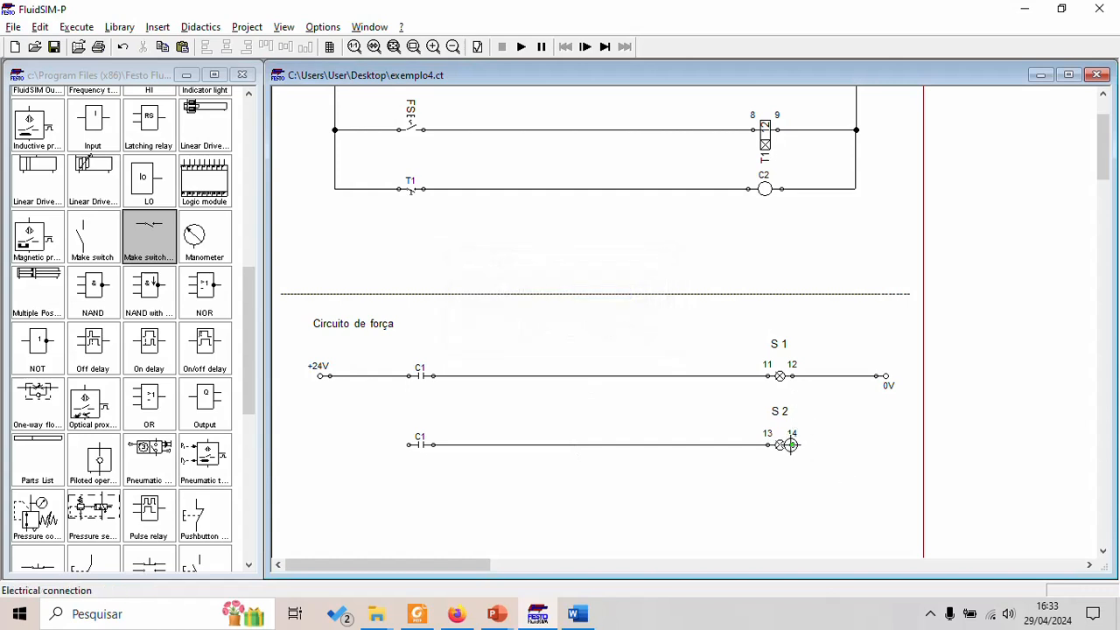
Step: Wire the S2 rung to the force circuit's 0V and +24V lines and relabel its contact C2
{"action": "left_click_drag", "start_coordinate": [840, 374], "coordinate": [792, 445]}
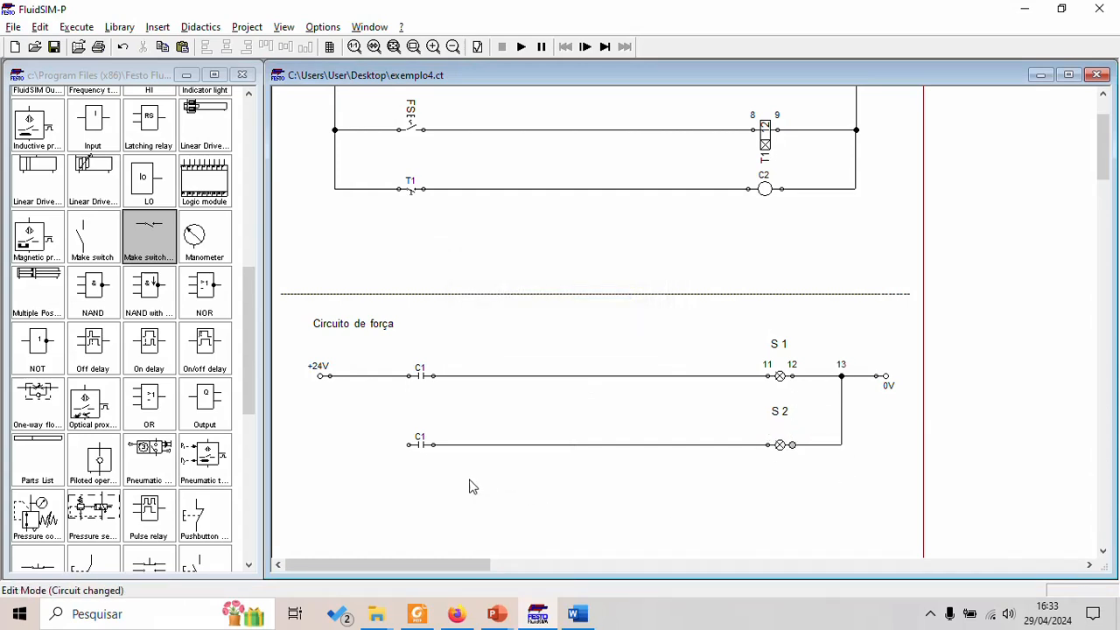
{"action": "left_click_drag", "start_coordinate": [409, 444], "coordinate": [362, 377]}
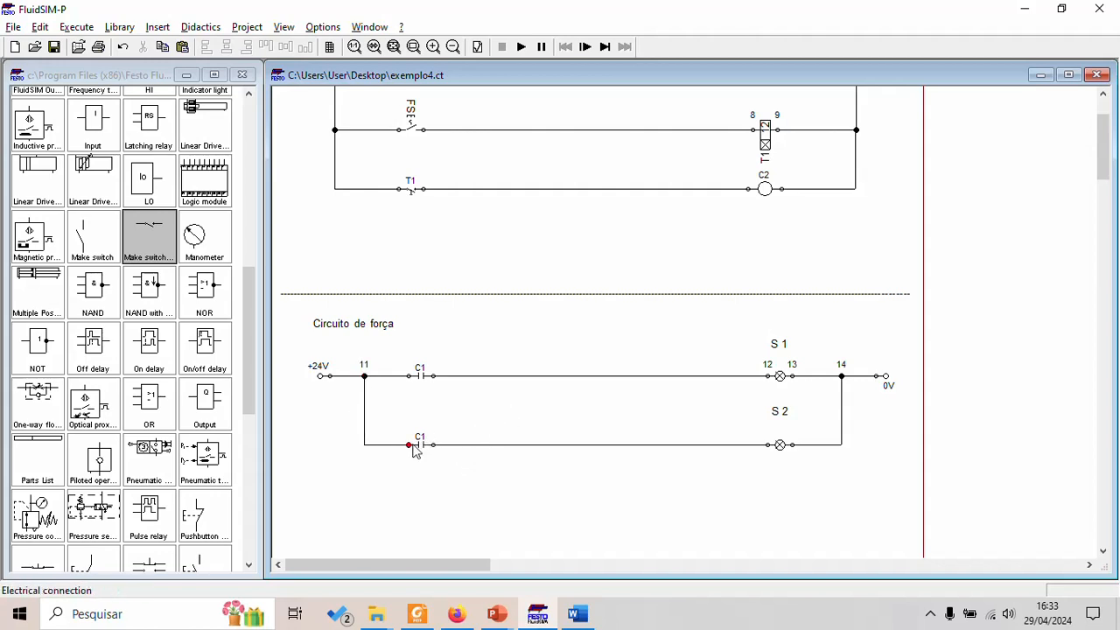
{"action": "scroll", "coordinate": [498, 458], "scroll_direction": "up", "scroll_amount": 3}
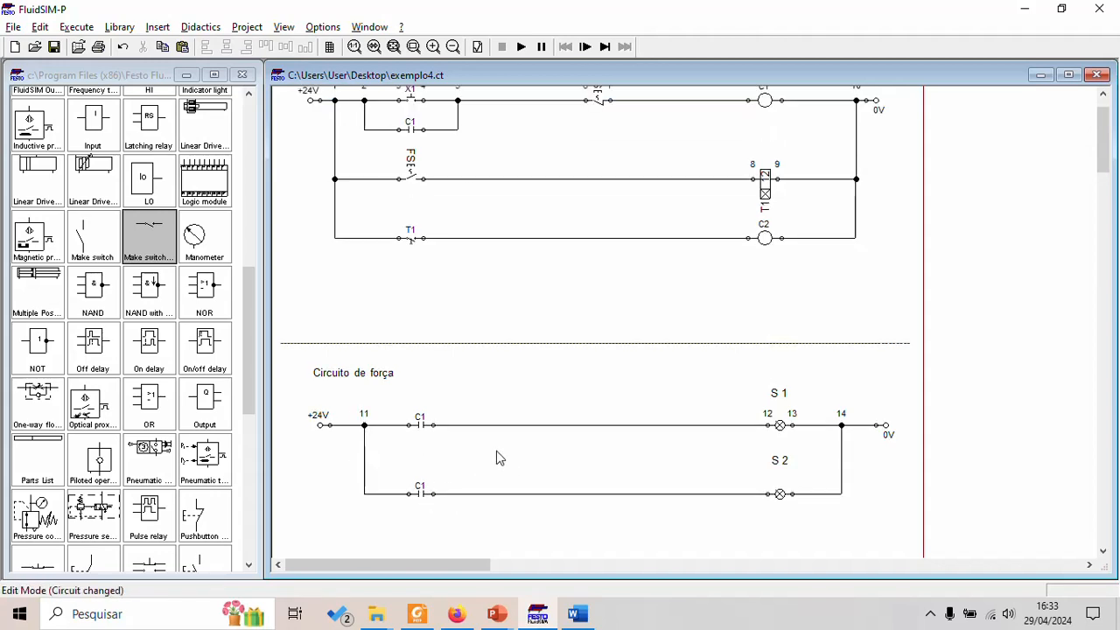
{"action": "key", "text": "alt+Tab"}
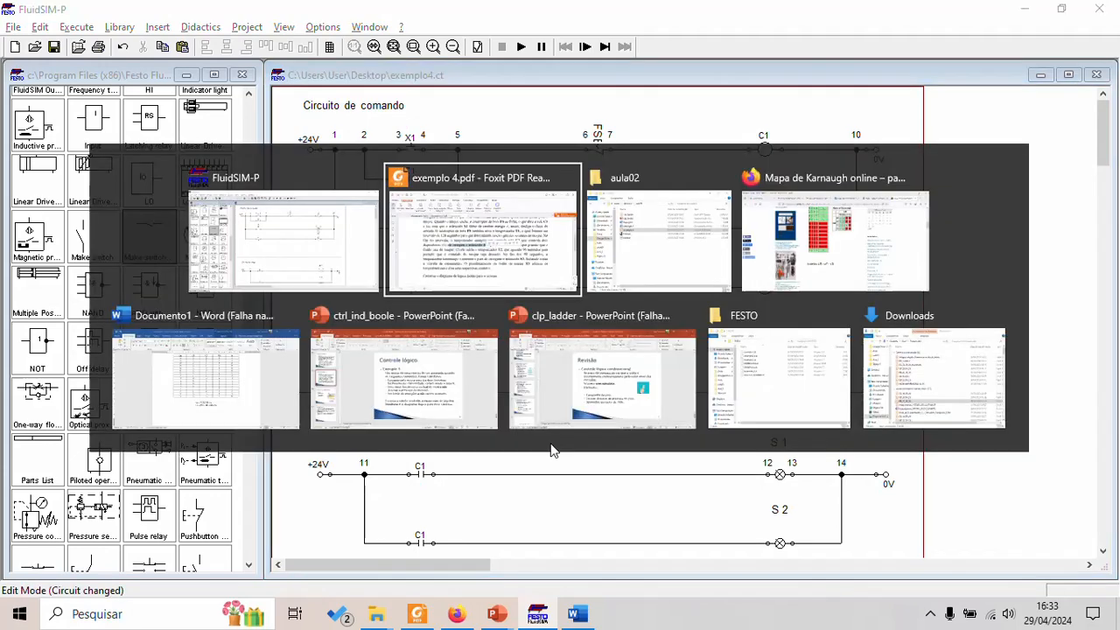
{"action": "key", "text": "alt+Tab"}
{"action": "double_click", "coordinate": [421, 544]}
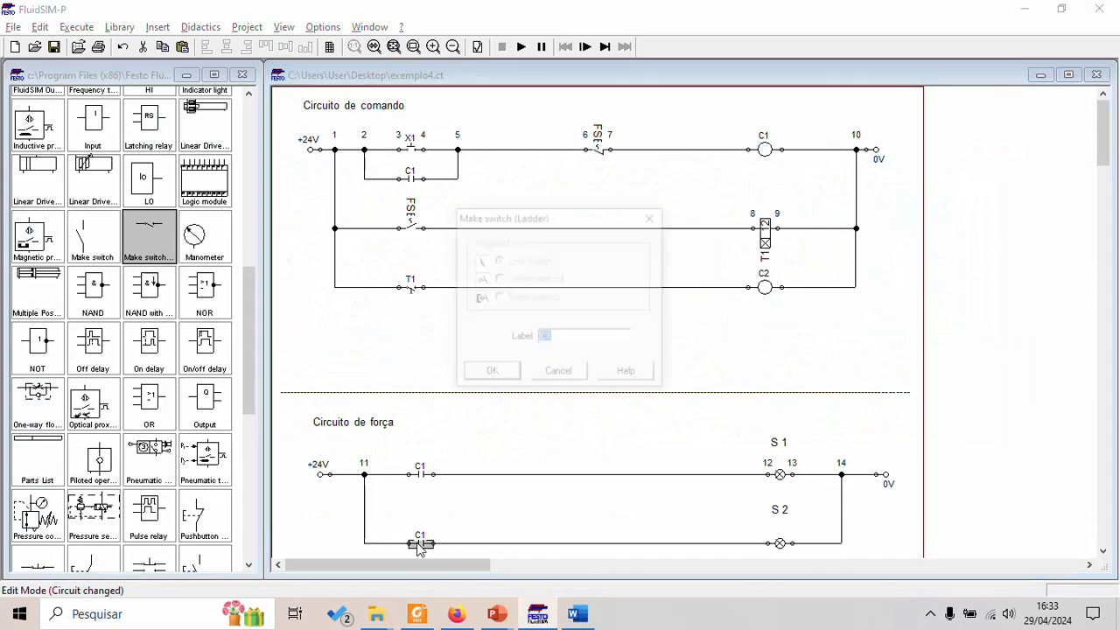
{"action": "left_click", "coordinate": [572, 337]}
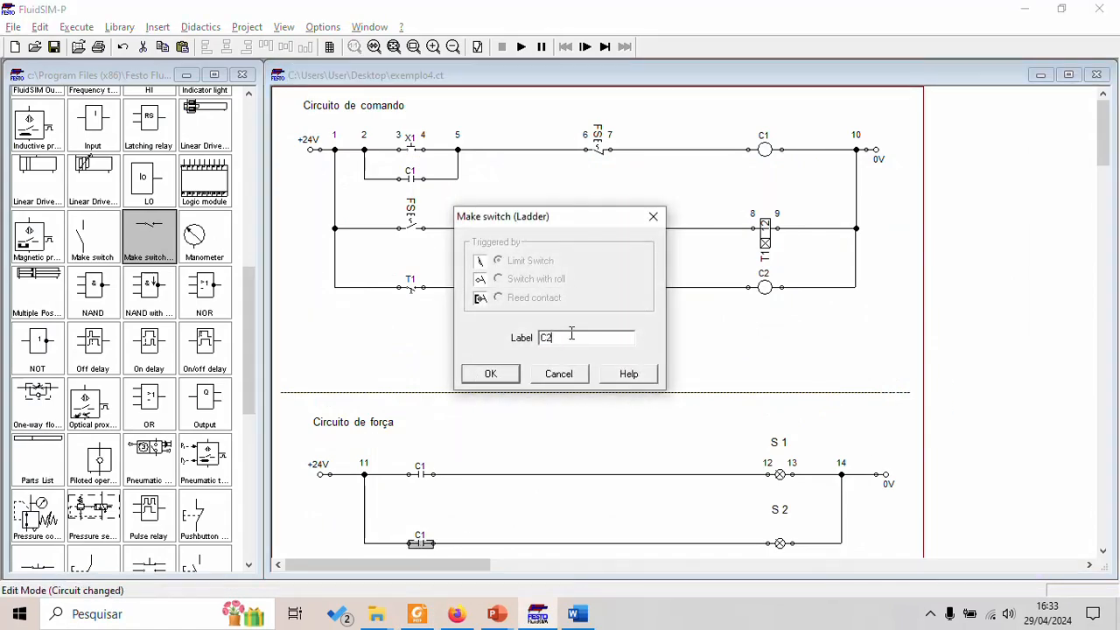
{"action": "key", "text": "Return"}
{"action": "scroll", "coordinate": [569, 338], "scroll_direction": "down", "scroll_amount": 2}
Step: Compare the exemplo 4 PDF's description of relay C2, solenoid S2 and timer T2 with the FluidSIM circuit
{"action": "key", "text": "alt+Tab"}
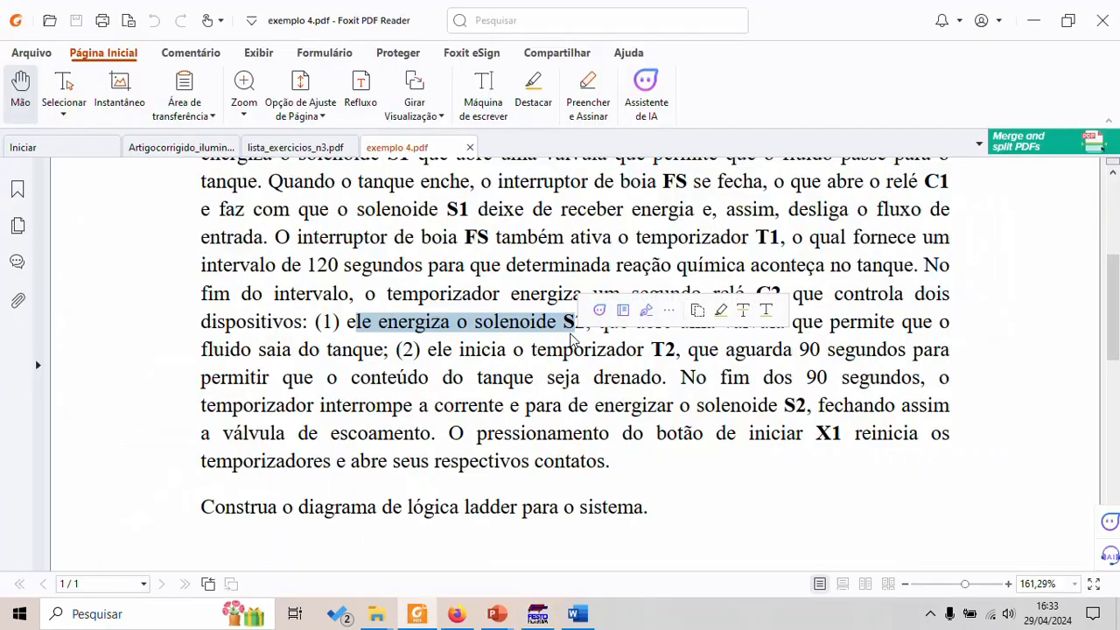
{"action": "left_click", "coordinate": [573, 340]}
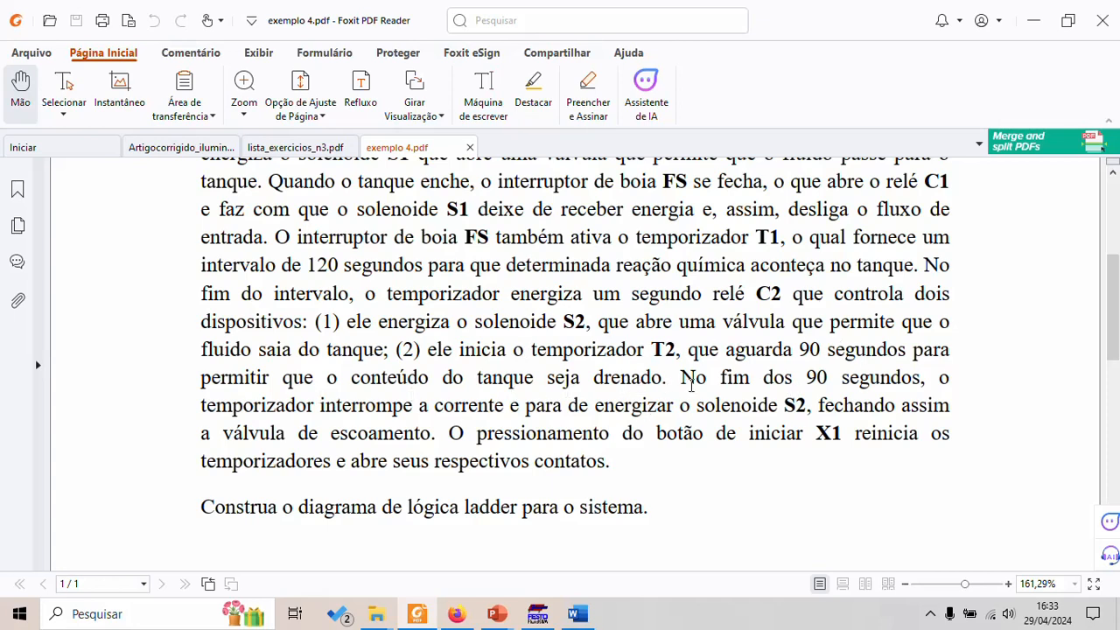
{"action": "key", "text": "alt+Tab"}
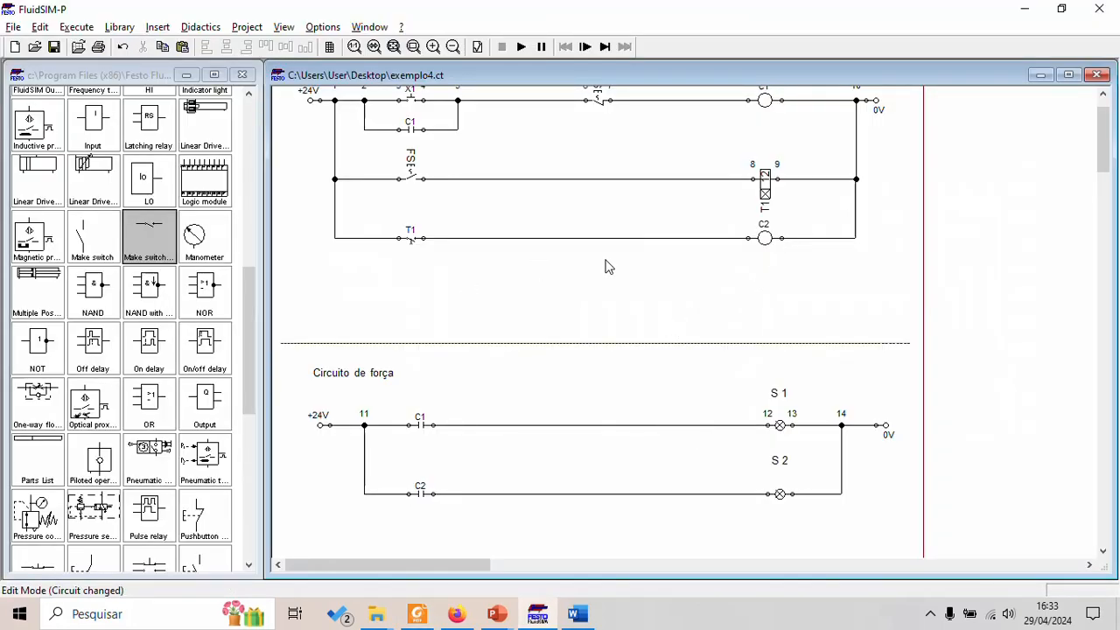
{"action": "key", "text": "alt+Tab"}
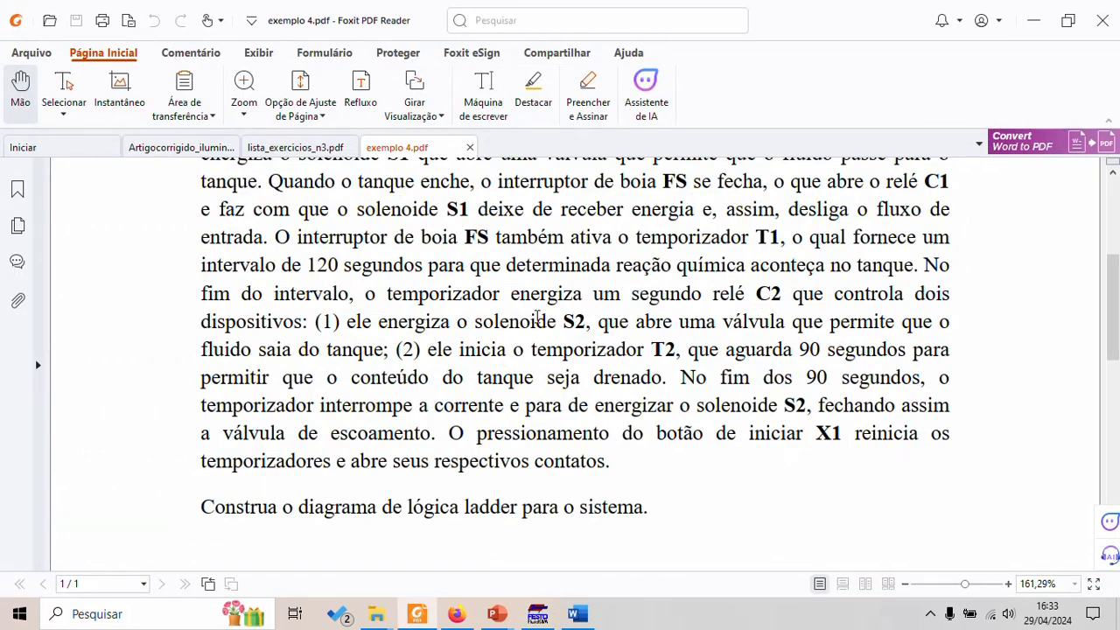
{"action": "key", "text": "alt+Tab"}
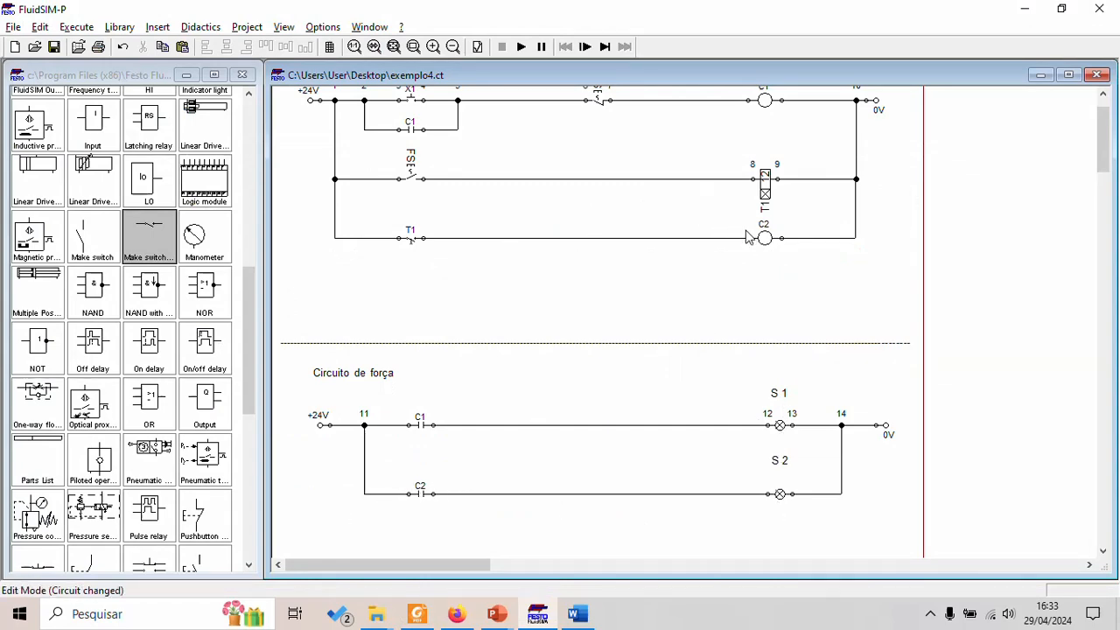
{"action": "key", "text": "alt+Tab"}
{"action": "key", "text": "alt+Tab"}
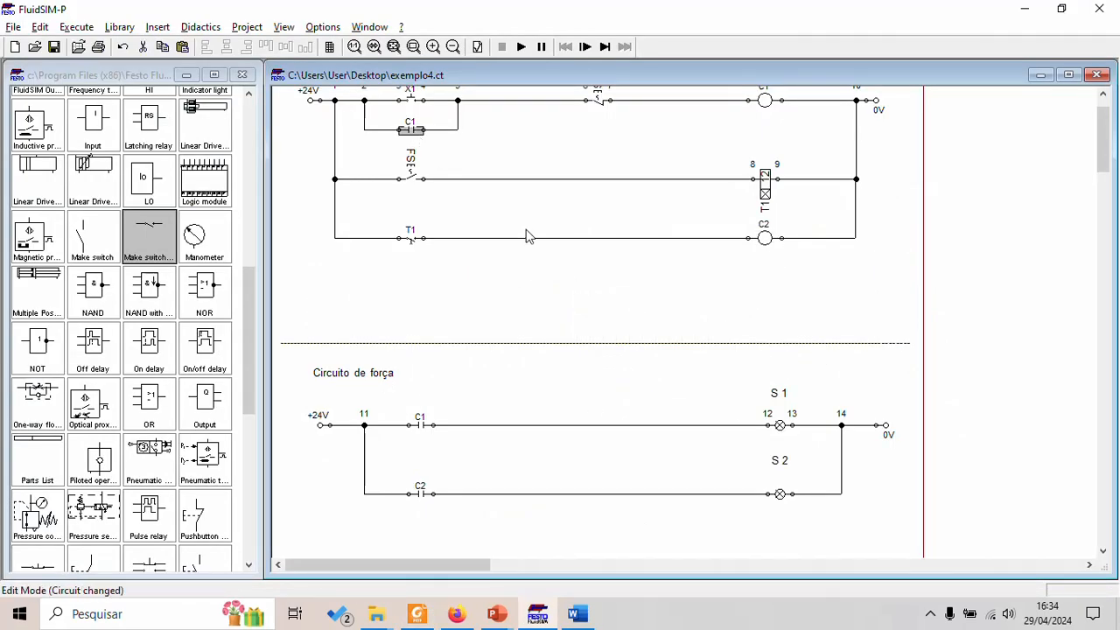
Step: Add a copy of timer T1 below coil C2, label it T2 and wire it to the 0V line
{"action": "left_click", "coordinate": [764, 185]}
{"action": "key", "text": "ctrl+c"}
{"action": "key", "text": "ctrl+v"}
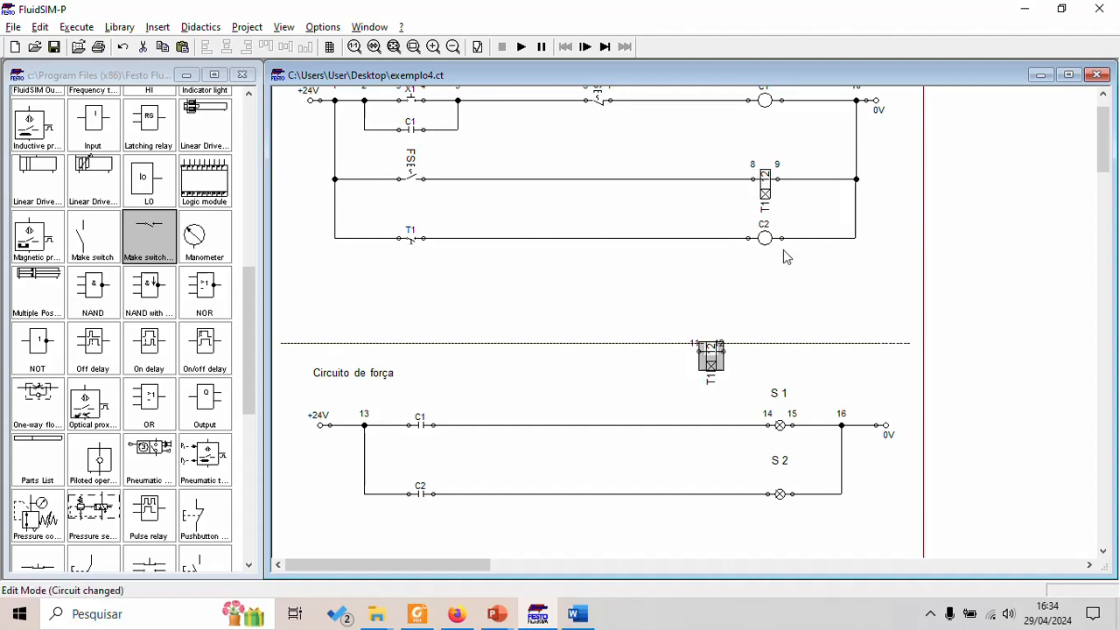
{"action": "left_click_drag", "start_coordinate": [708, 361], "coordinate": [767, 281]}
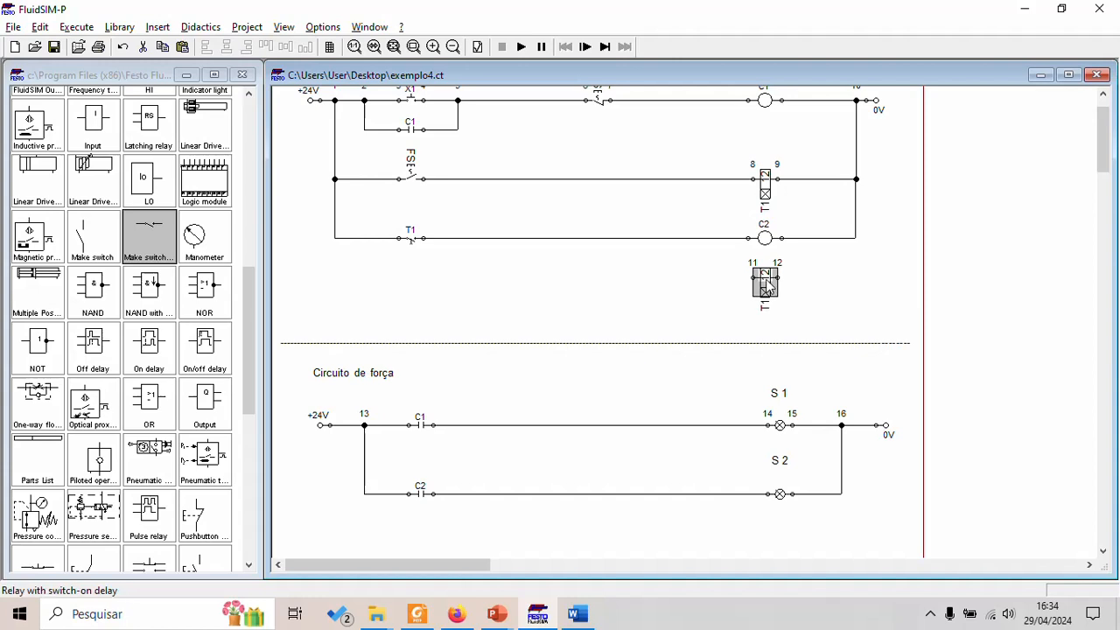
{"action": "double_click", "coordinate": [768, 282]}
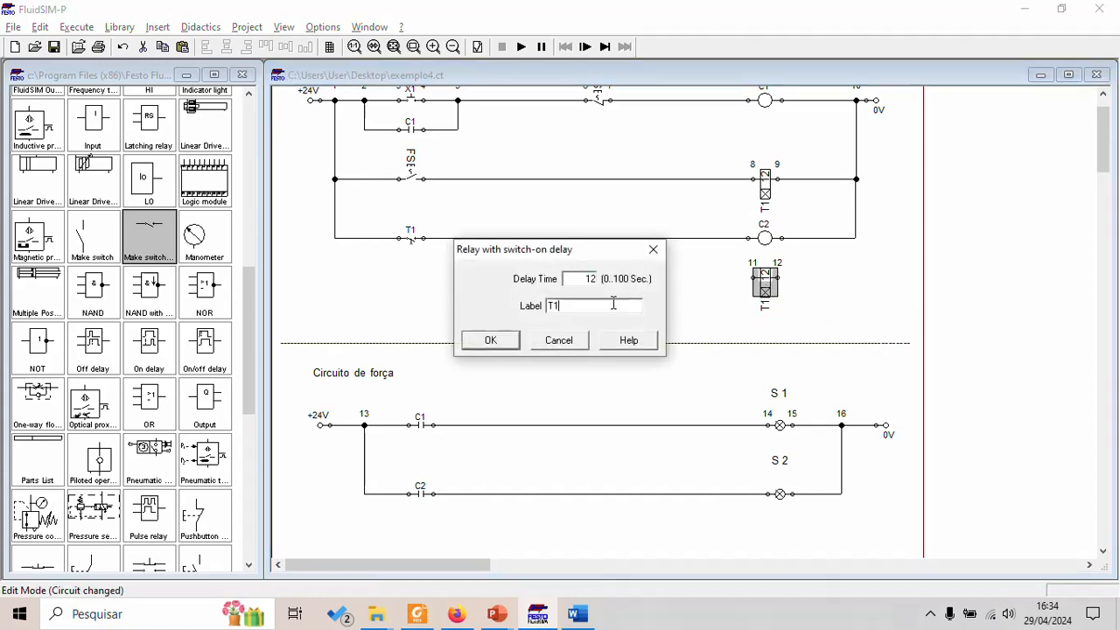
{"action": "key", "text": "BackSpace"}
{"action": "type", "text": "2"}
{"action": "key", "text": "Return"}
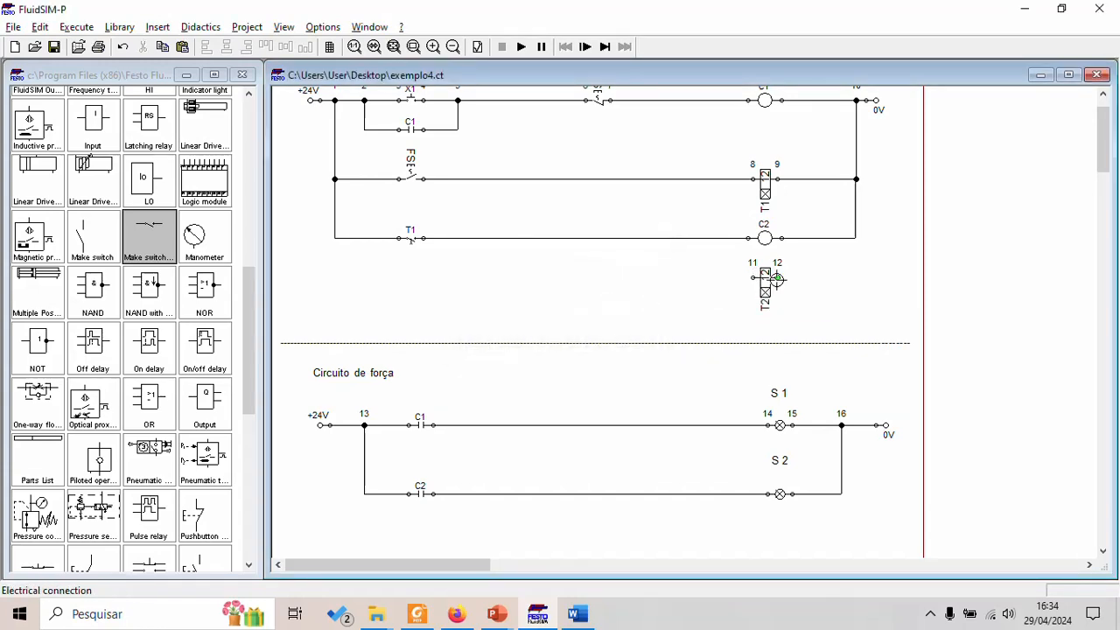
{"action": "left_click_drag", "start_coordinate": [776, 279], "coordinate": [855, 238]}
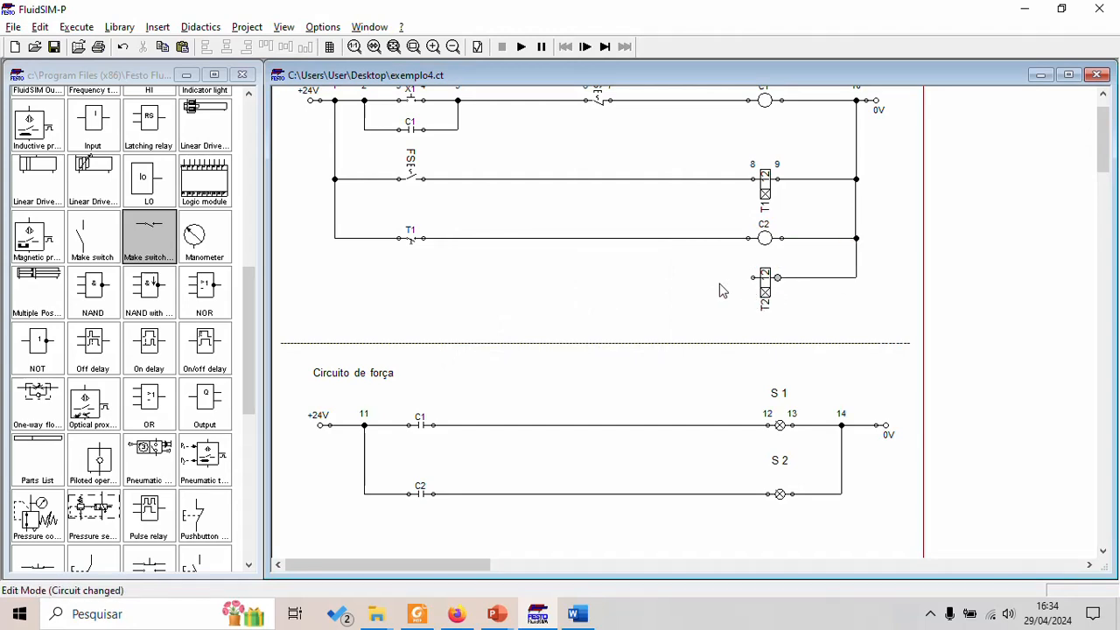
Step: Place a copy of the C1 holding contact below contact T1, roughly level with timer T2, and label it C2
{"action": "left_click", "coordinate": [417, 132]}
{"action": "key", "text": "ctrl+c"}
{"action": "key", "text": "ctrl+v"}
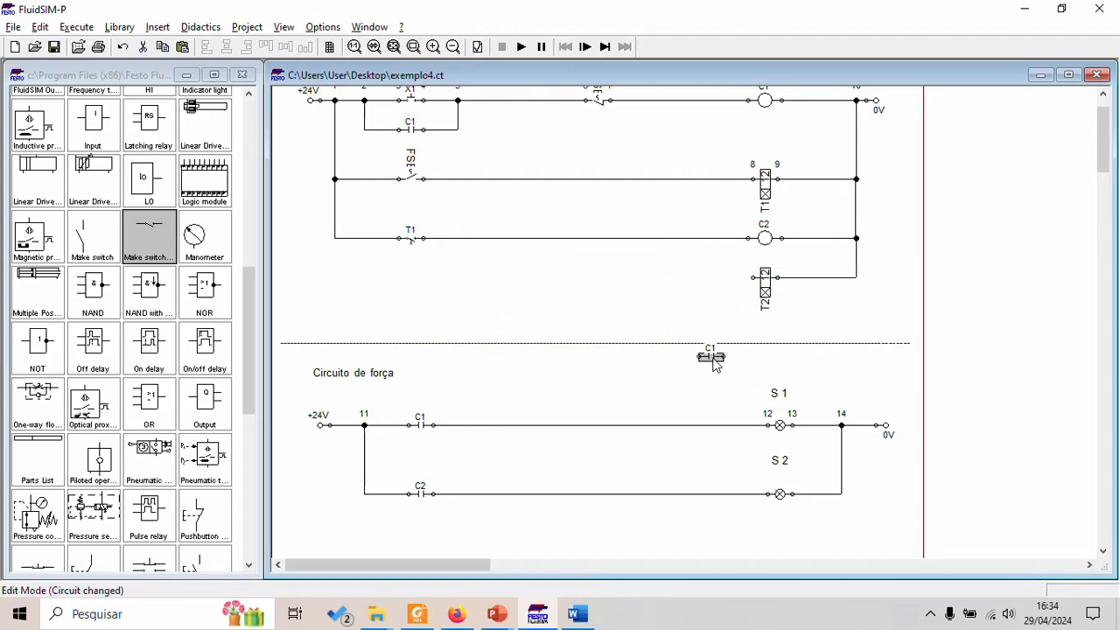
{"action": "left_click_drag", "start_coordinate": [712, 355], "coordinate": [410, 280]}
{"action": "double_click", "coordinate": [411, 280]}
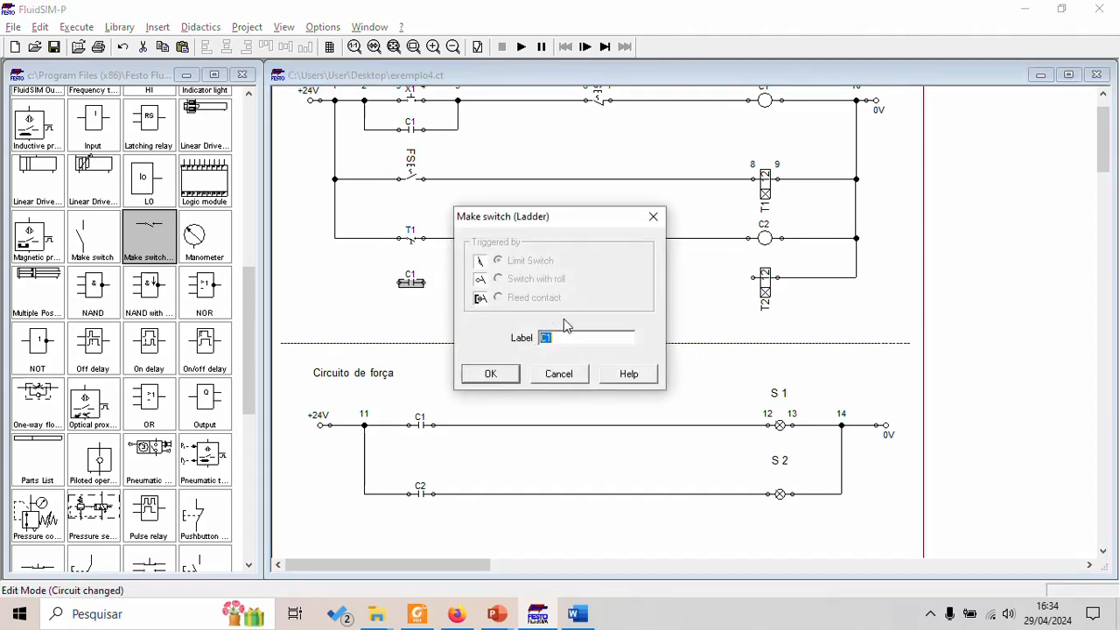
{"action": "left_click", "coordinate": [576, 337]}
{"action": "key", "text": "BackSpace"}
{"action": "type", "text": "2"}
{"action": "key", "text": "Return"}
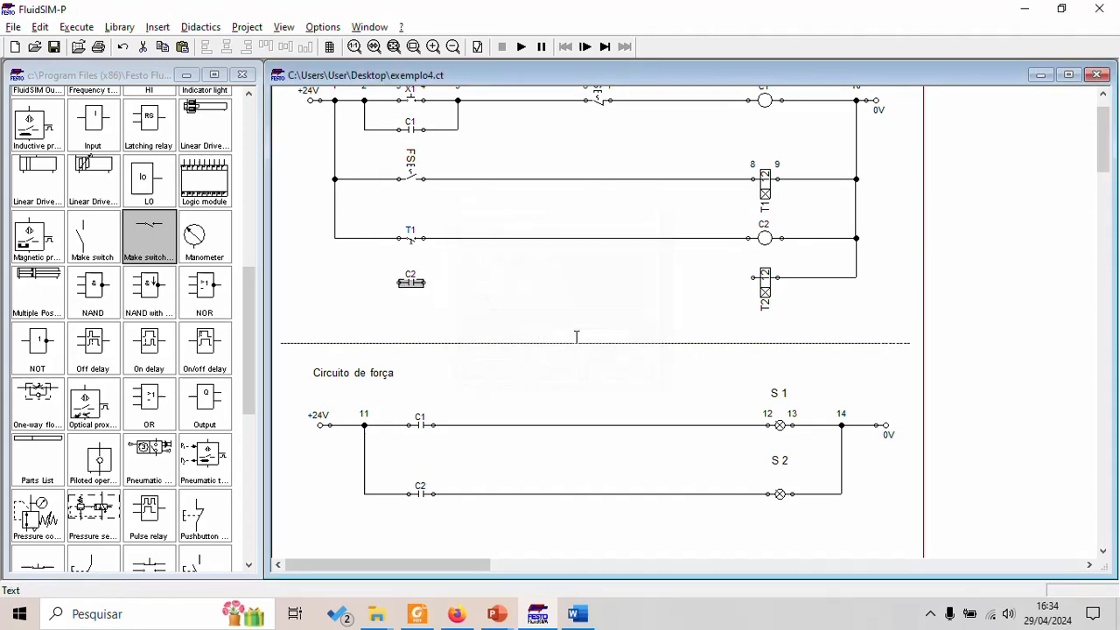
Step: Wire the new C2 contact to timer T2 and to the +24V line of the command circuit
{"action": "mouse_move", "coordinate": [423, 283]}
{"action": "left_mouse_down"}
{"action": "mouse_move", "coordinate": [718, 290]}
{"action": "mouse_move", "coordinate": [752, 278]}
{"action": "left_mouse_up"}
{"action": "left_click_drag", "start_coordinate": [411, 283], "coordinate": [334, 237]}
{"action": "left_click", "coordinate": [445, 320]}
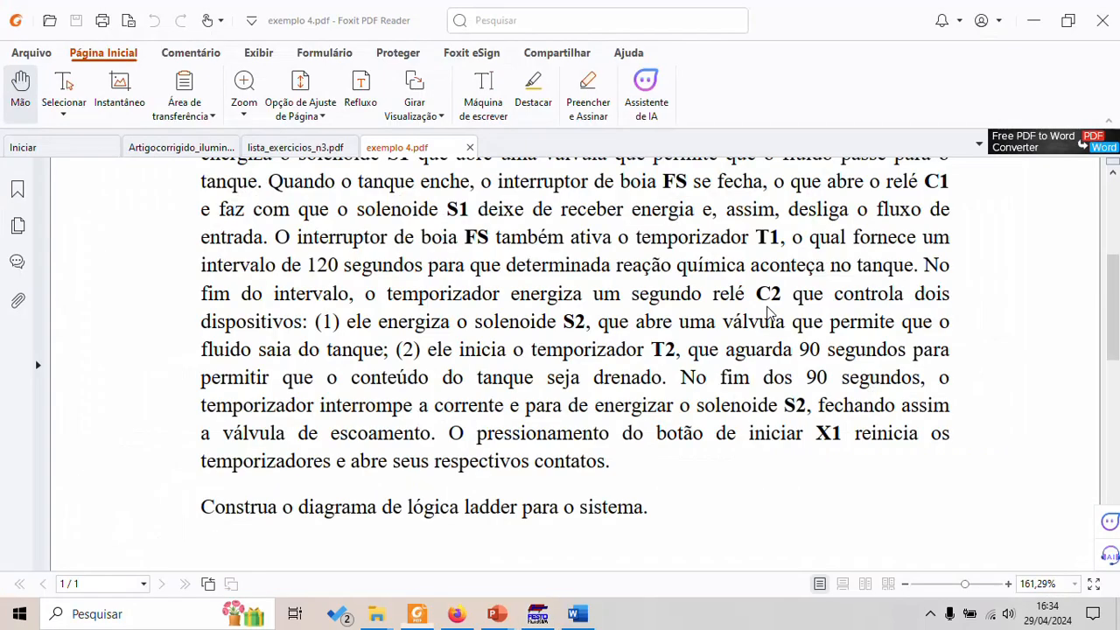
Step: Switch to FluidSIM and set the delay time of timer T2 to 9 seconds
{"action": "key", "text": "alt+Tab"}
{"action": "key", "text": "alt+Tab"}
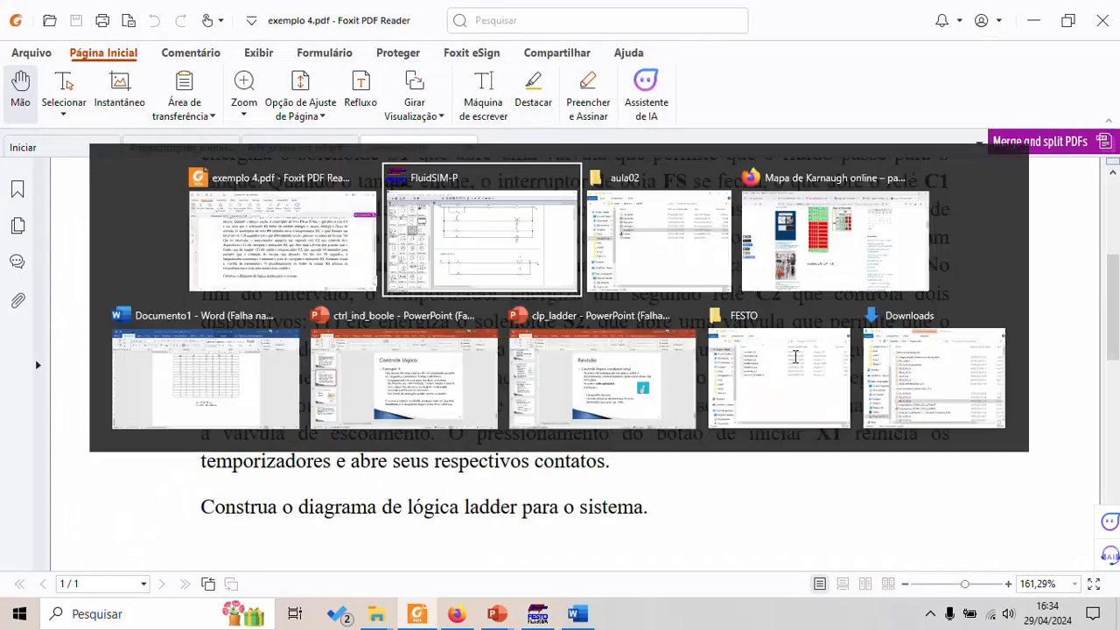
{"action": "double_click", "coordinate": [766, 285]}
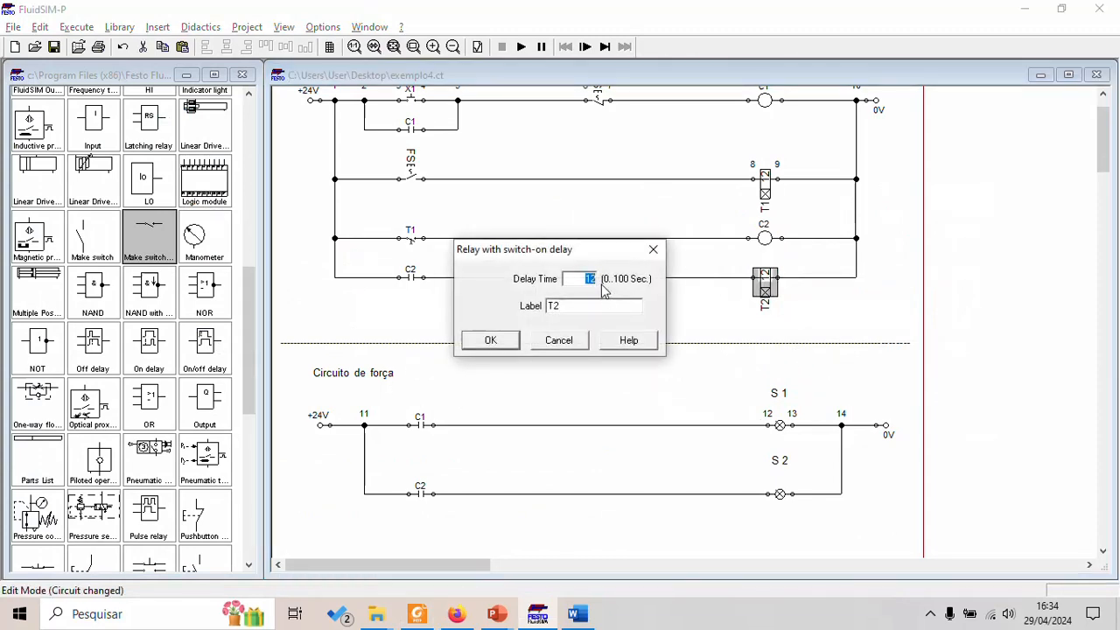
{"action": "key", "text": "Return"}
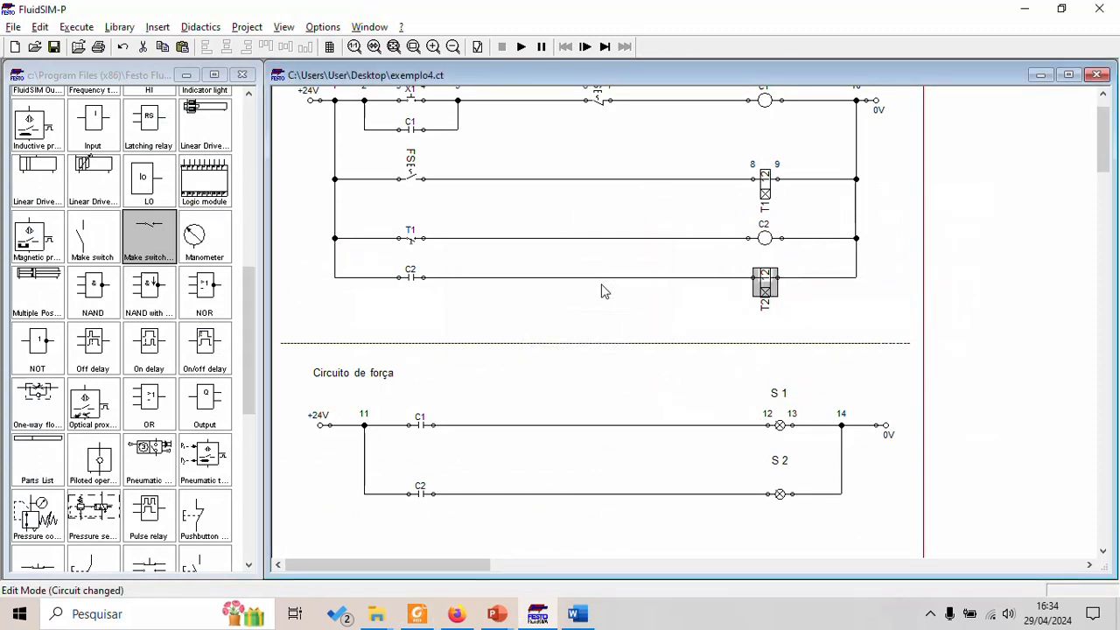
{"action": "double_click", "coordinate": [767, 296]}
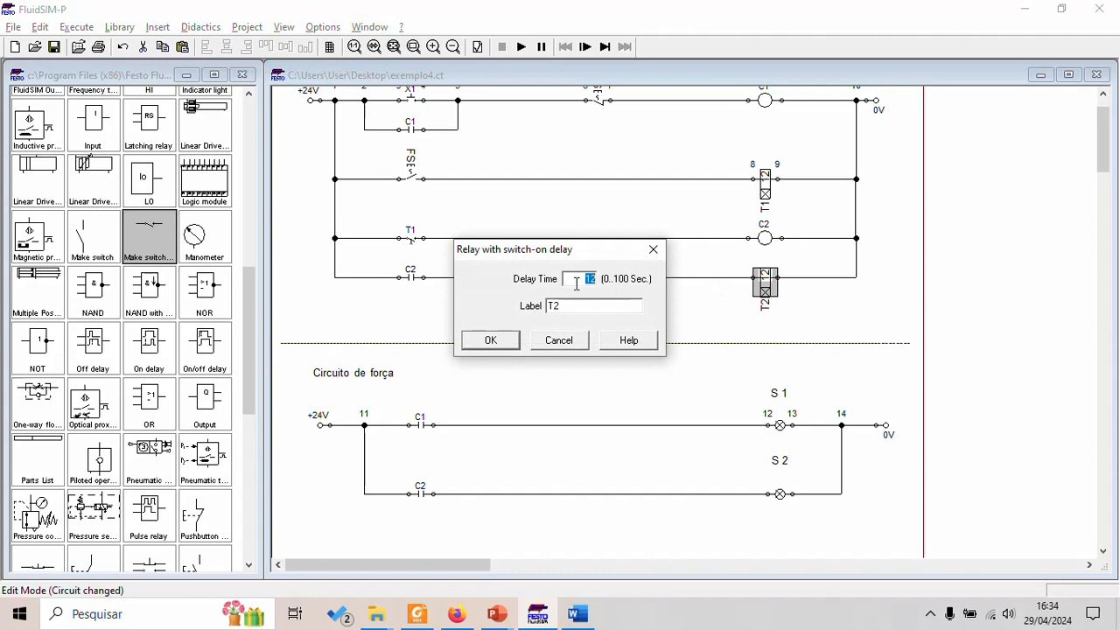
{"action": "type", "text": "9"}
{"action": "key", "text": "Return"}
{"action": "left_click", "coordinate": [730, 328]}
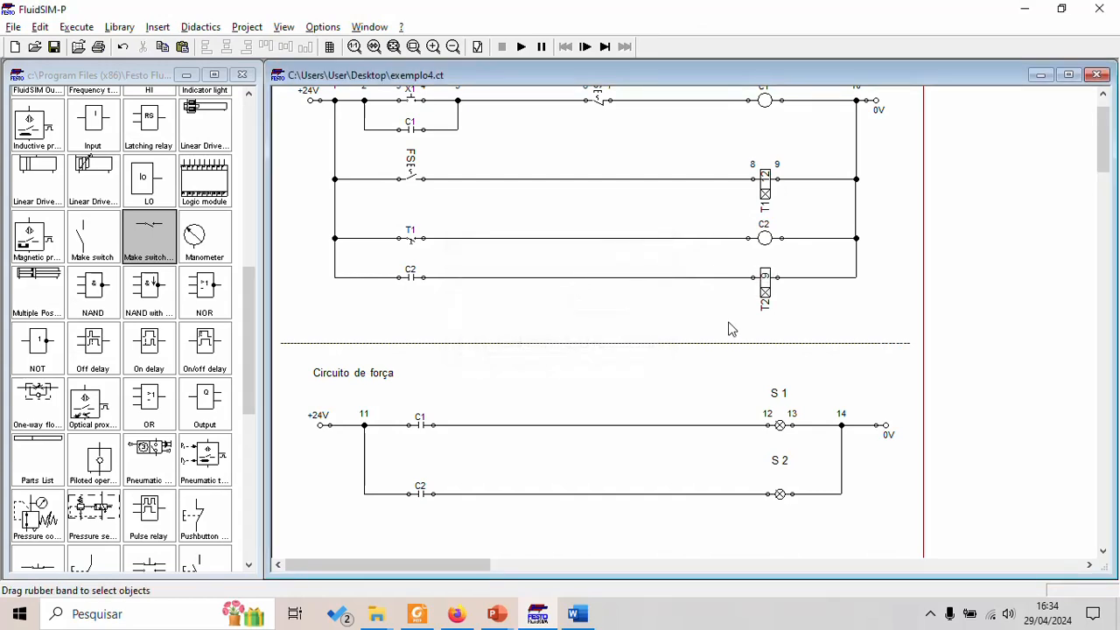
Step: Simulate the circuit by actuating X1 and then FS, watch timers T1 and T2, and stop the simulation
{"action": "left_click", "coordinate": [521, 47]}
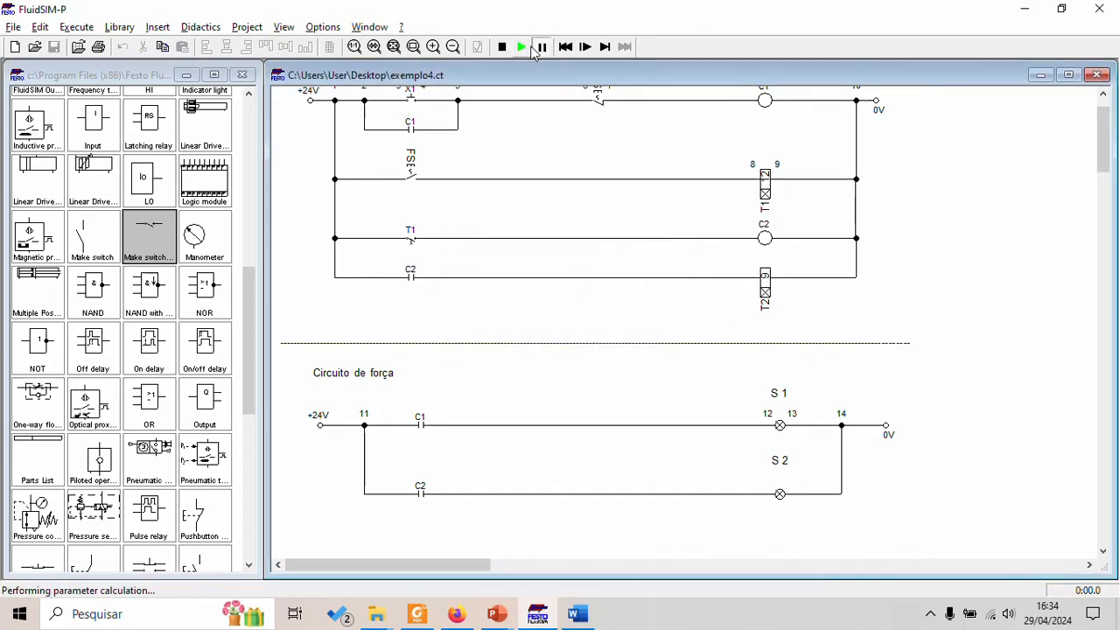
{"action": "left_click", "coordinate": [430, 146]}
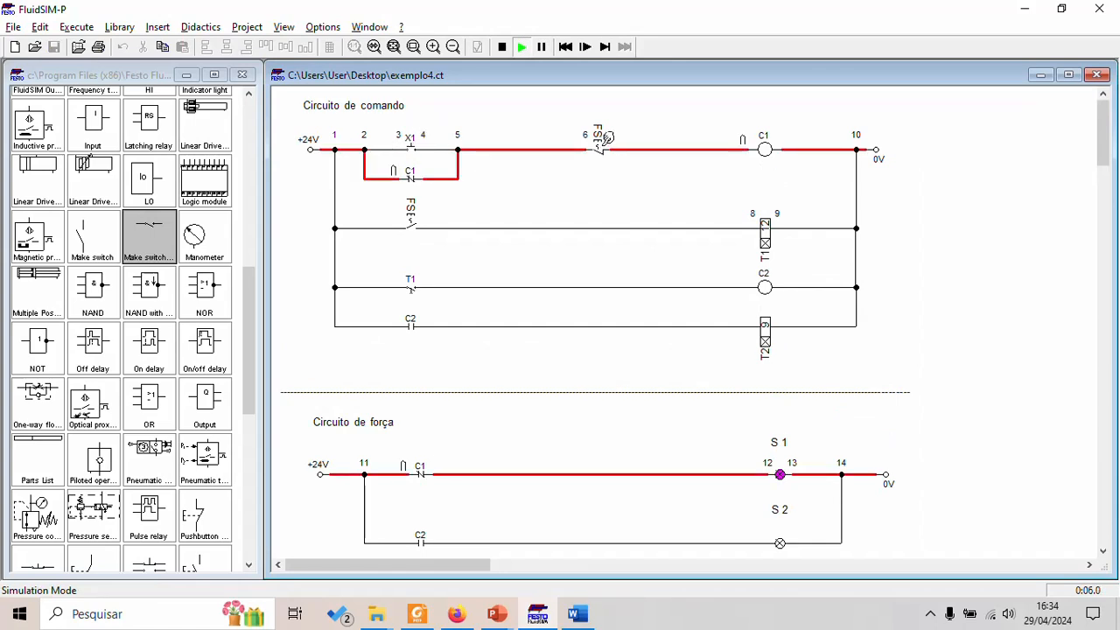
{"action": "left_click", "coordinate": [604, 136]}
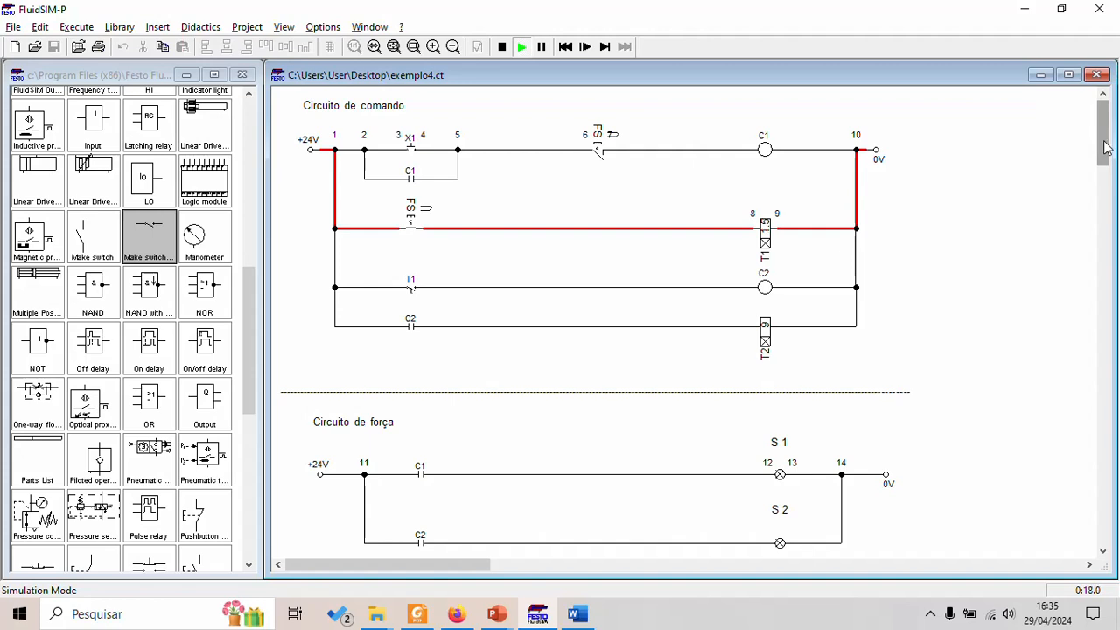
{"action": "left_click_drag", "start_coordinate": [1104, 149], "coordinate": [1104, 163]}
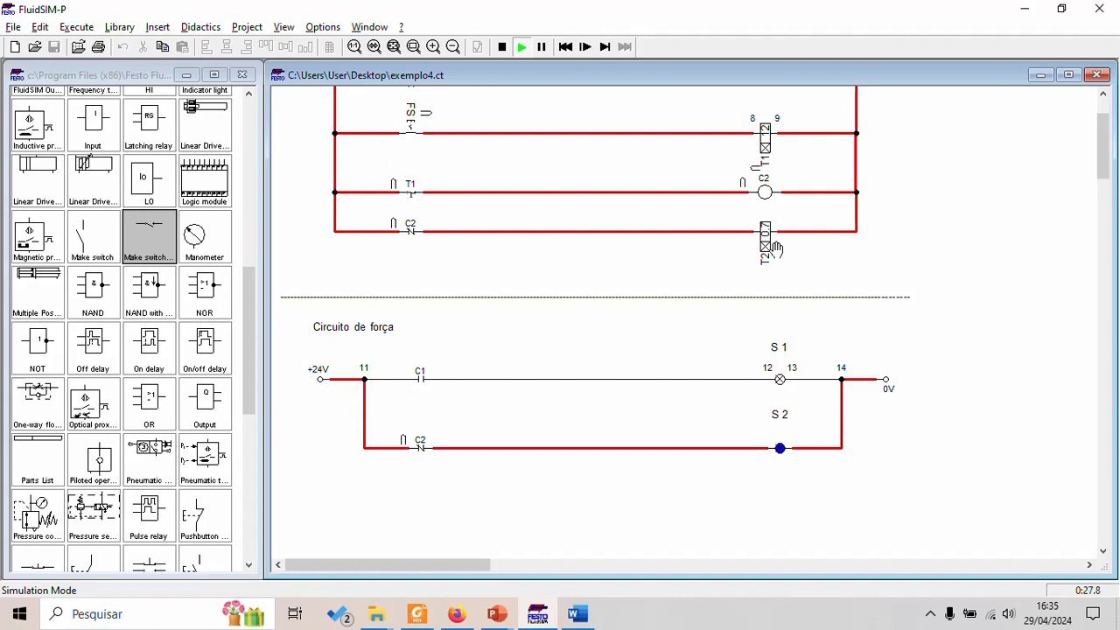
{"action": "left_click", "coordinate": [502, 48]}
Step: Move the dashed divider and the whole Circuito de força down to free space below the T2 rung
{"action": "scroll", "coordinate": [429, 277], "scroll_direction": "down", "scroll_amount": 2}
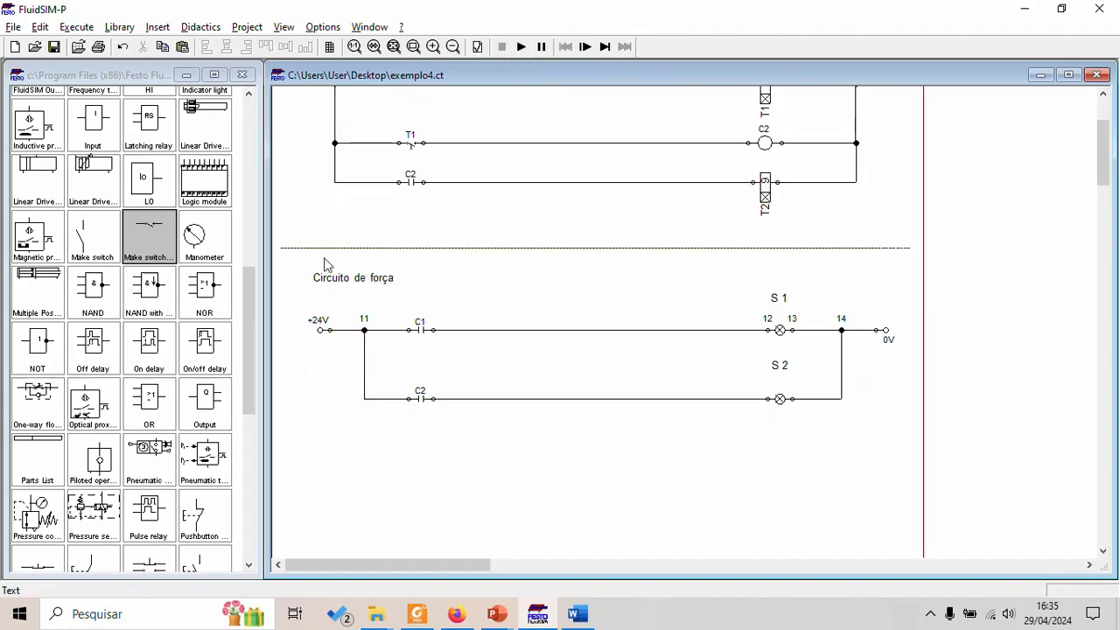
{"action": "left_click_drag", "start_coordinate": [280, 243], "coordinate": [954, 486]}
{"action": "left_click_drag", "start_coordinate": [722, 253], "coordinate": [713, 388]}
{"action": "left_click", "coordinate": [746, 337]}
Step: Start the simulation again, actuate X1 and check relay C1 and light S1
{"action": "scroll", "coordinate": [746, 331], "scroll_direction": "up", "scroll_amount": 4}
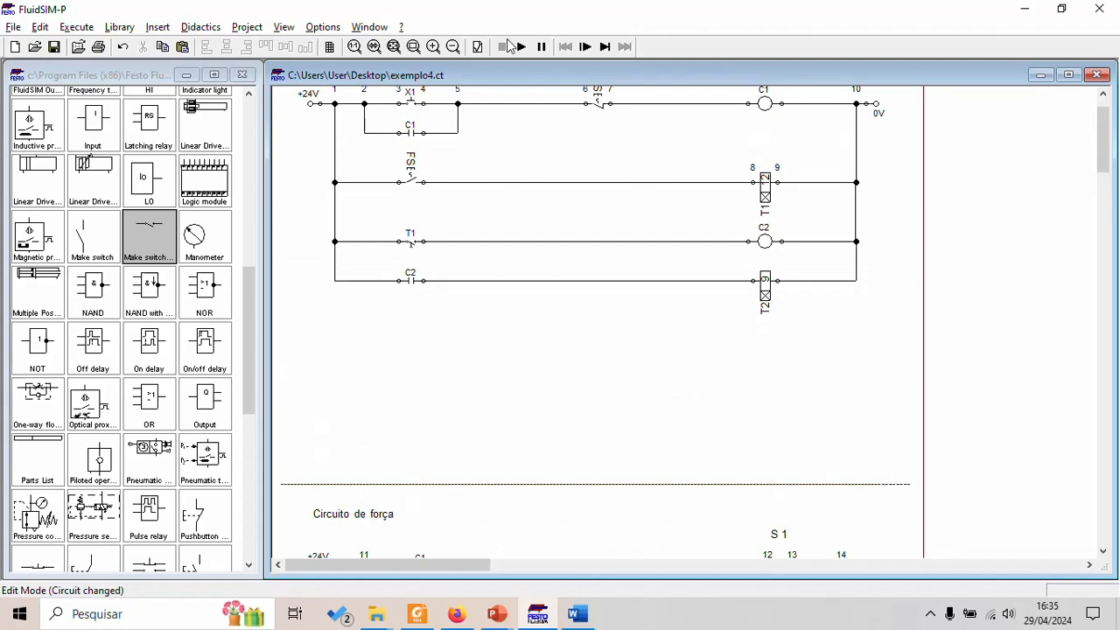
{"action": "scroll", "coordinate": [616, 282], "scroll_direction": "up", "scroll_amount": 2}
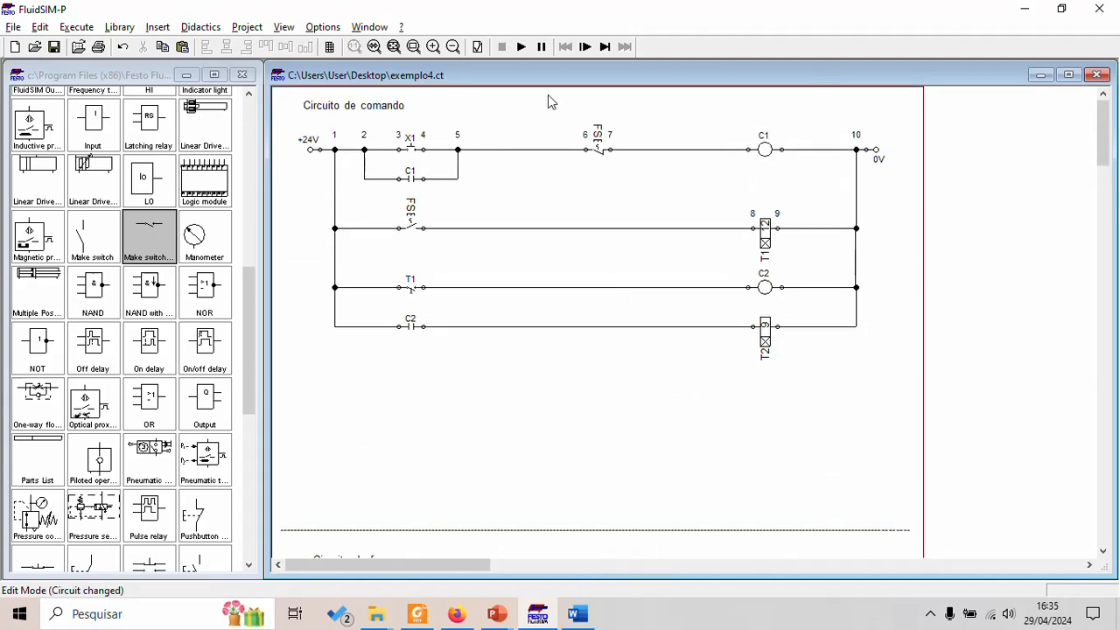
{"action": "left_click", "coordinate": [522, 46]}
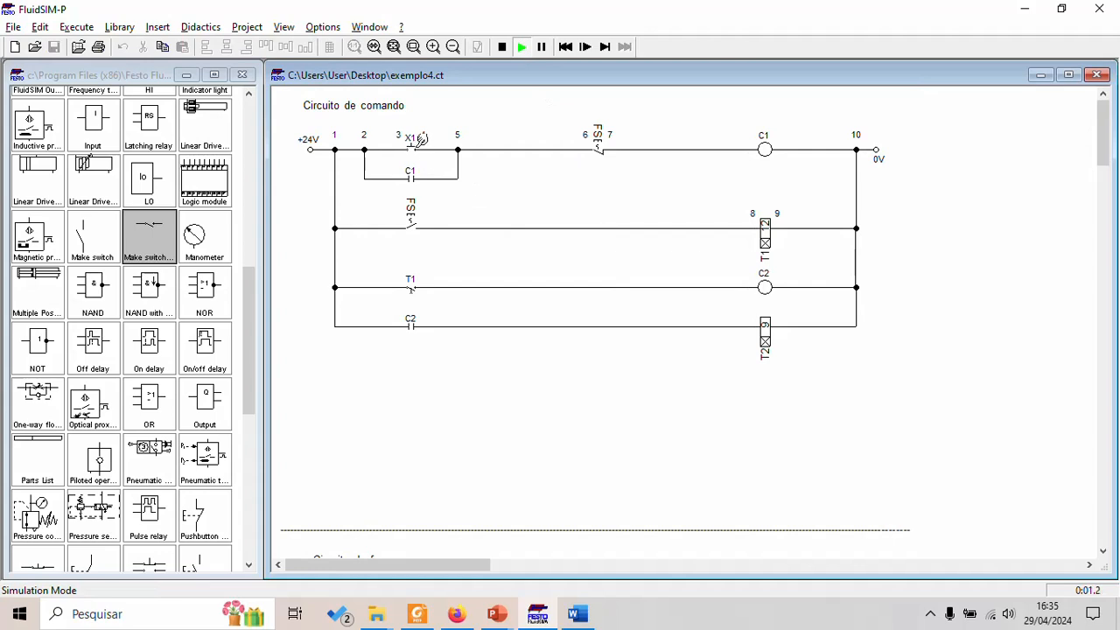
{"action": "left_click", "coordinate": [413, 143]}
{"action": "scroll", "coordinate": [712, 258], "scroll_direction": "down", "scroll_amount": 8}
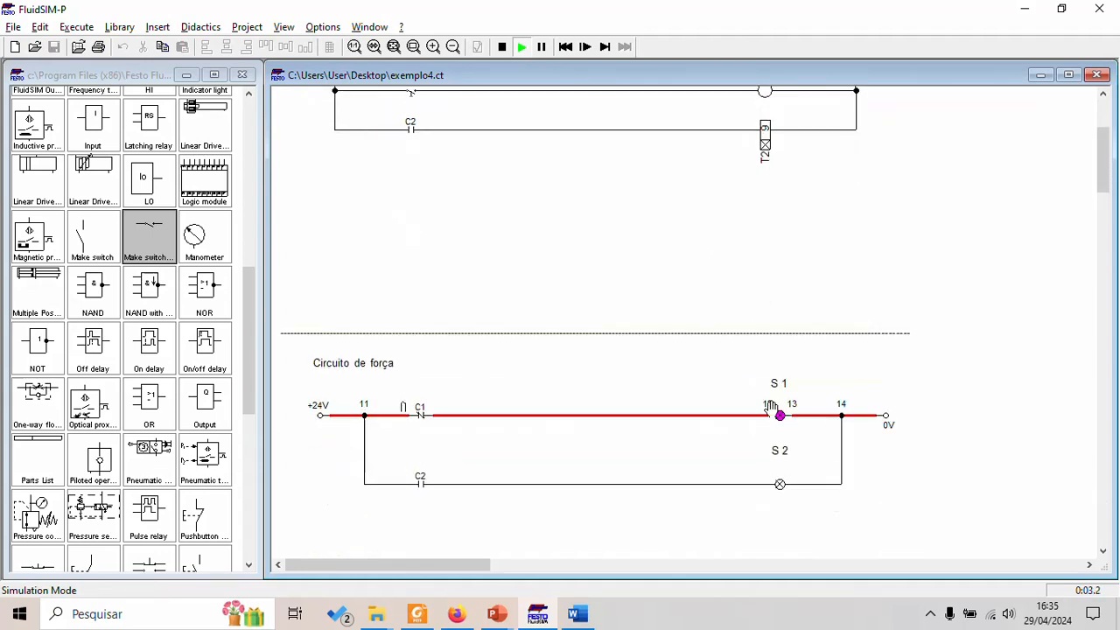
{"action": "scroll", "coordinate": [892, 420], "scroll_direction": "up", "scroll_amount": 8}
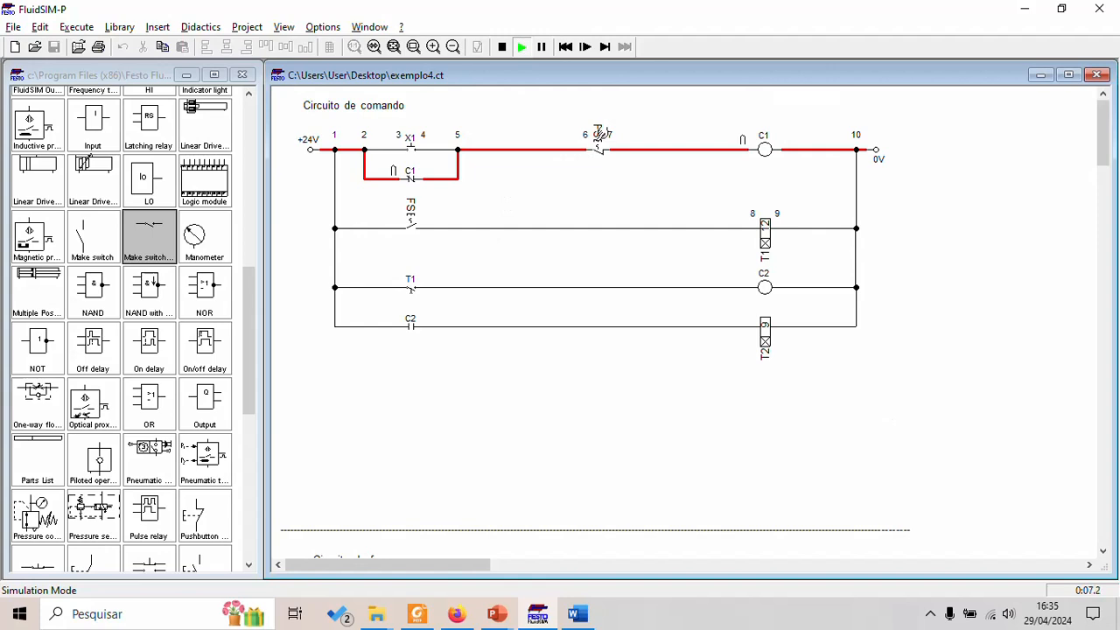
{"action": "scroll", "coordinate": [656, 224], "scroll_direction": "up", "scroll_amount": 3}
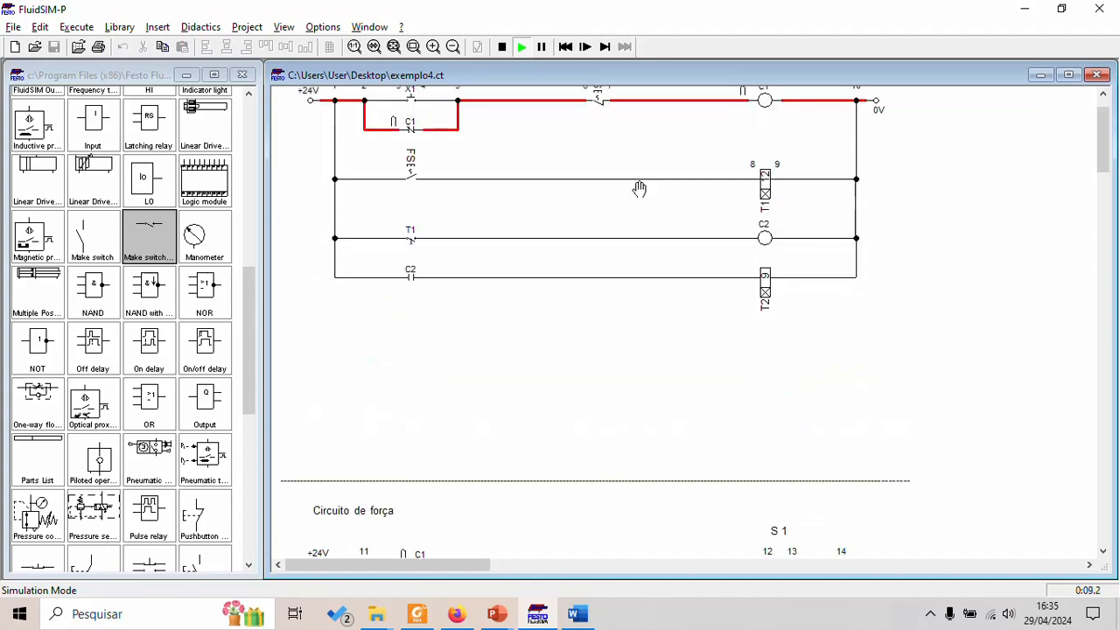
Step: Actuate switch FS in the running simulation and follow timer T1, relay C2, light S2 and timer T2
{"action": "left_click", "coordinate": [607, 93]}
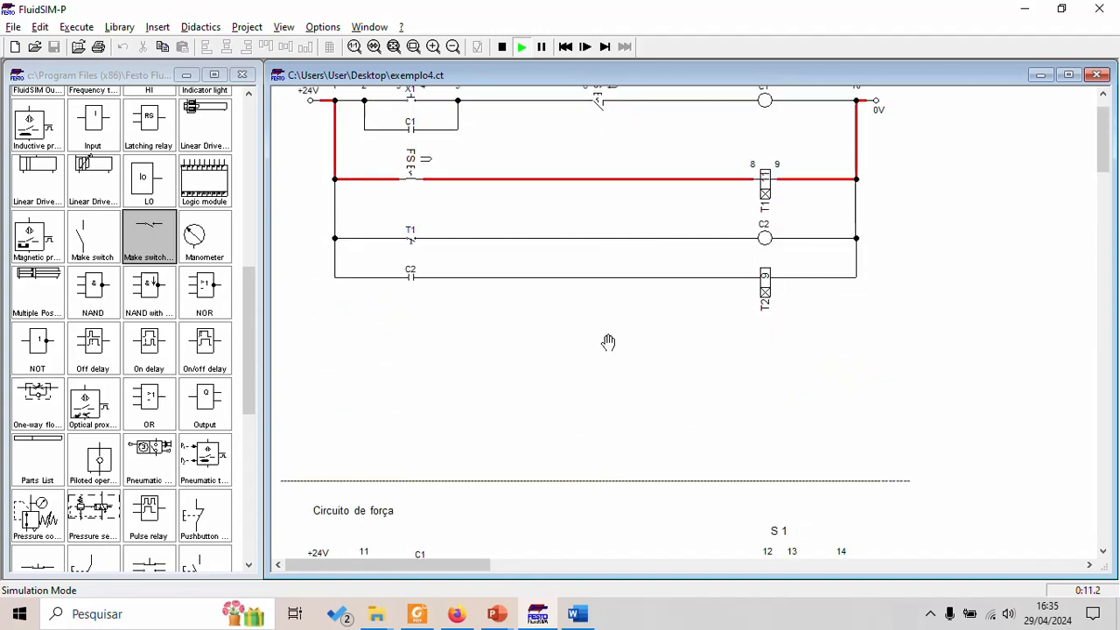
{"action": "scroll", "coordinate": [609, 343], "scroll_direction": "down", "scroll_amount": 1}
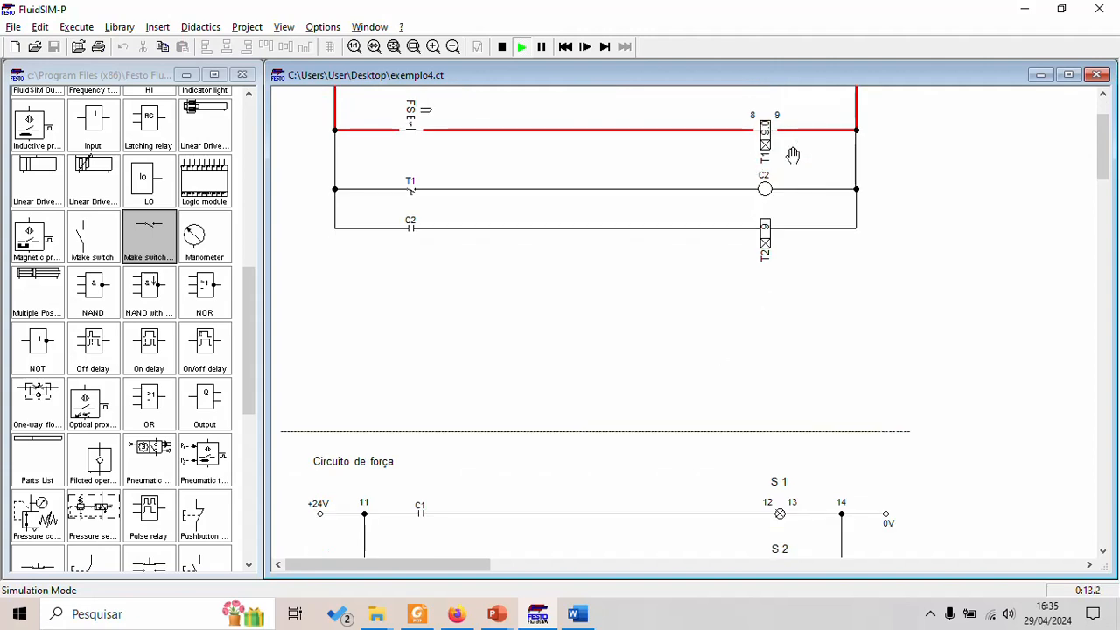
{"action": "scroll", "coordinate": [683, 373], "scroll_direction": "up", "scroll_amount": 2}
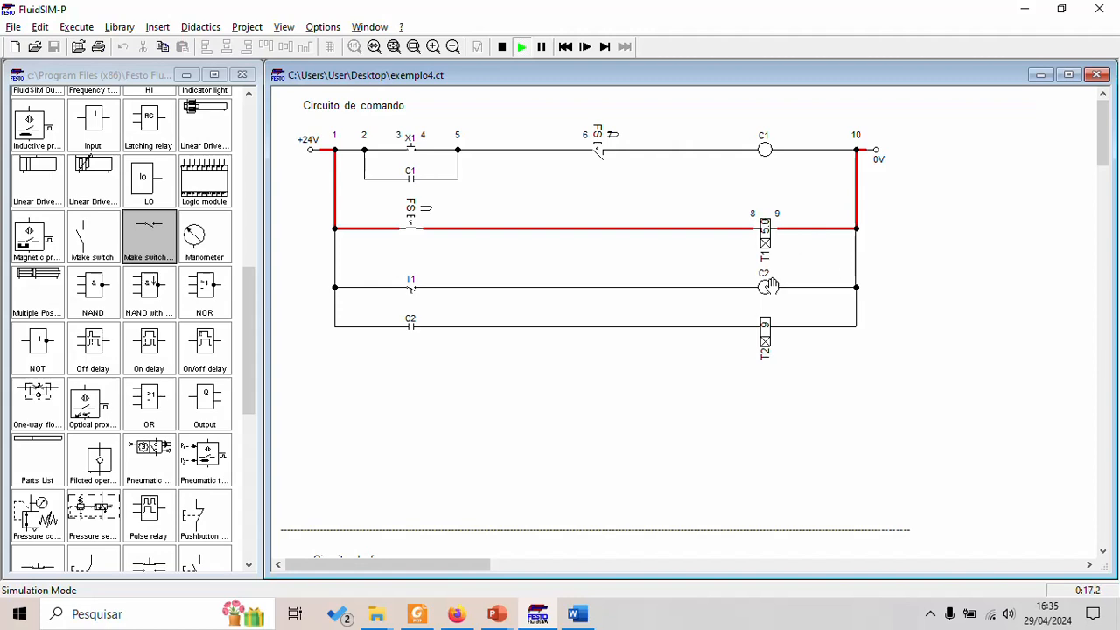
{"action": "scroll", "coordinate": [555, 359], "scroll_direction": "down", "scroll_amount": 4}
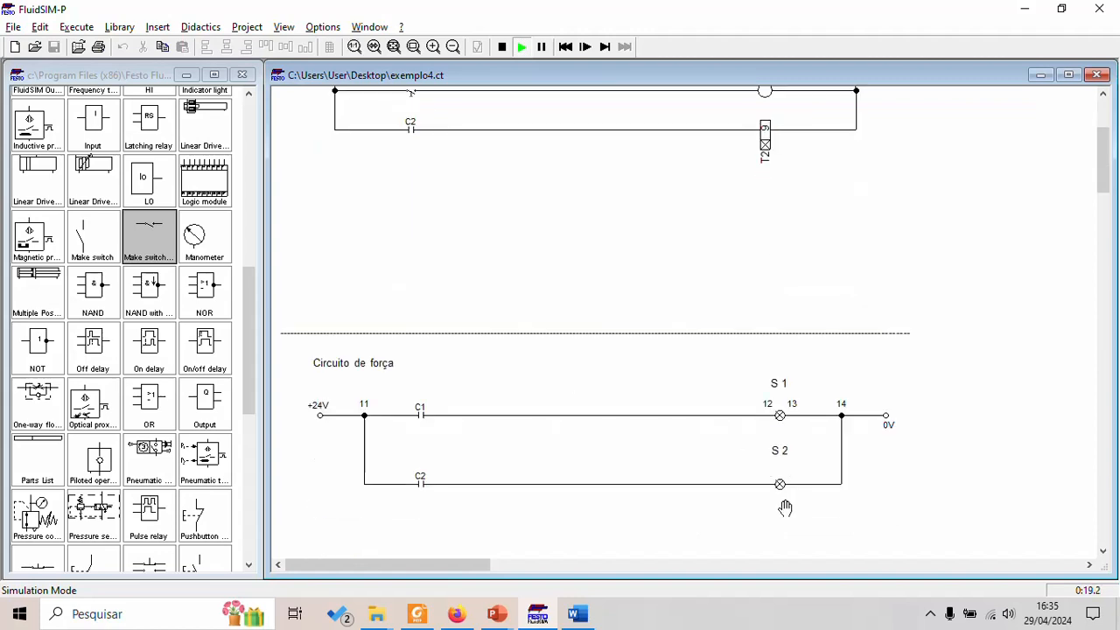
{"action": "scroll", "coordinate": [800, 488], "scroll_direction": "up", "scroll_amount": 3}
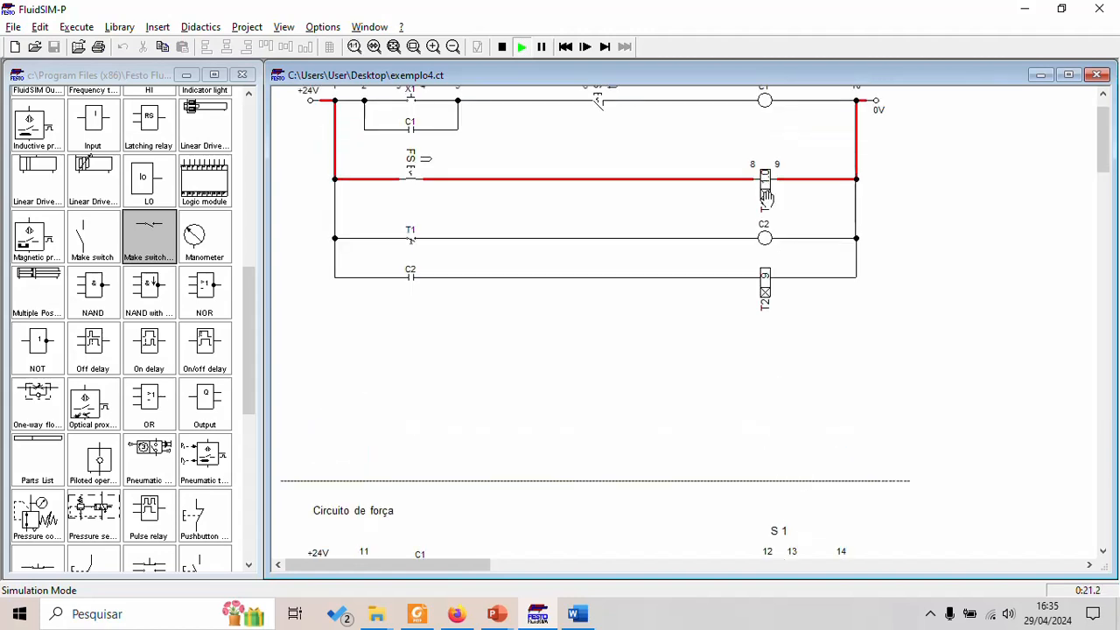
{"action": "scroll", "coordinate": [744, 358], "scroll_direction": "down", "scroll_amount": 2}
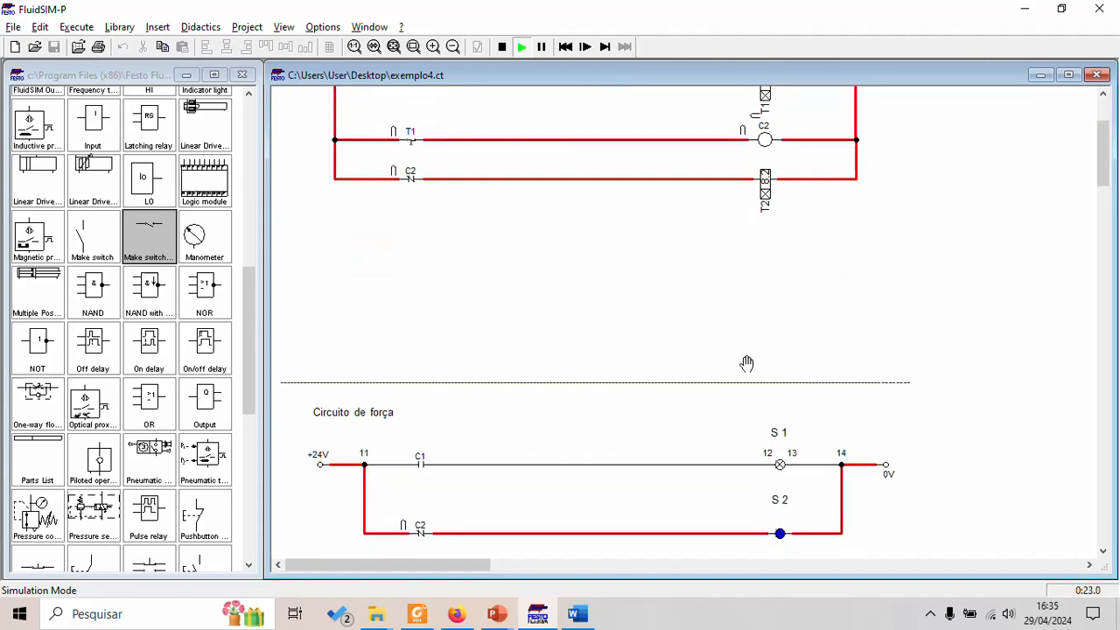
{"action": "scroll", "coordinate": [673, 415], "scroll_direction": "up", "scroll_amount": 3}
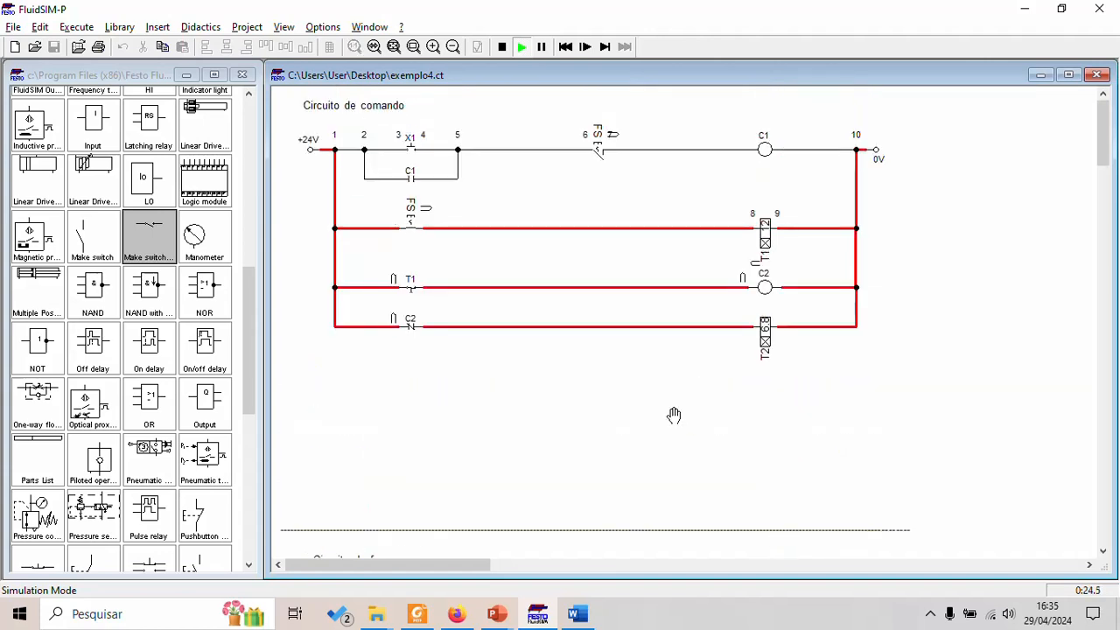
Step: Release switch FS, check lights S1 and S2 in the power circuit, and stop the simulation
{"action": "left_click", "coordinate": [599, 138]}
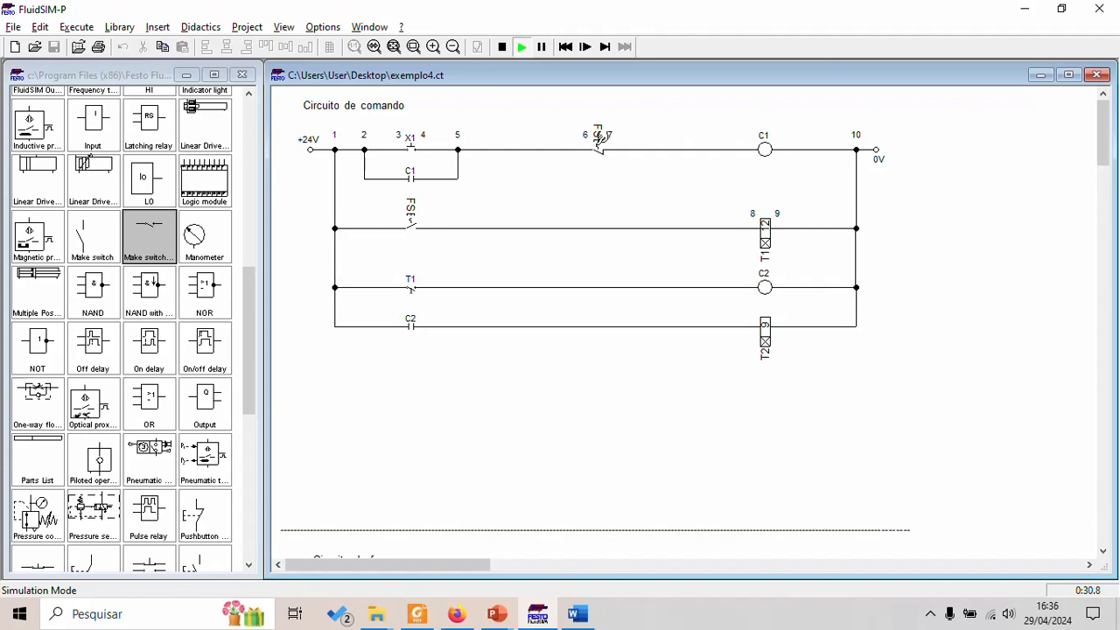
{"action": "scroll", "coordinate": [770, 317], "scroll_direction": "down", "scroll_amount": 4}
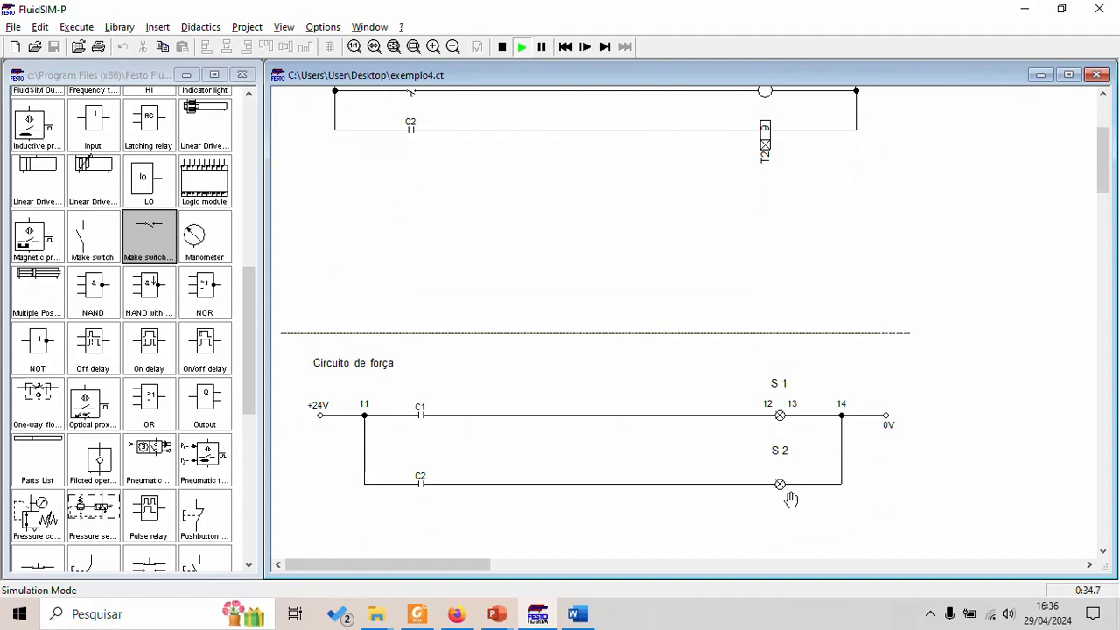
{"action": "scroll", "coordinate": [783, 446], "scroll_direction": "up", "scroll_amount": 4}
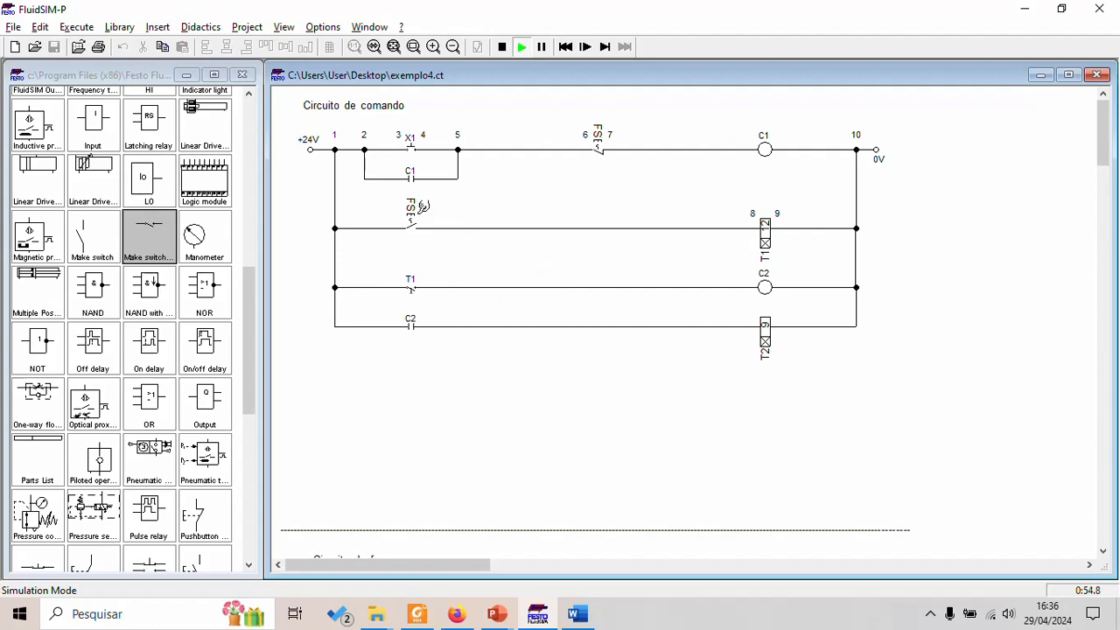
{"action": "left_click", "coordinate": [503, 47]}
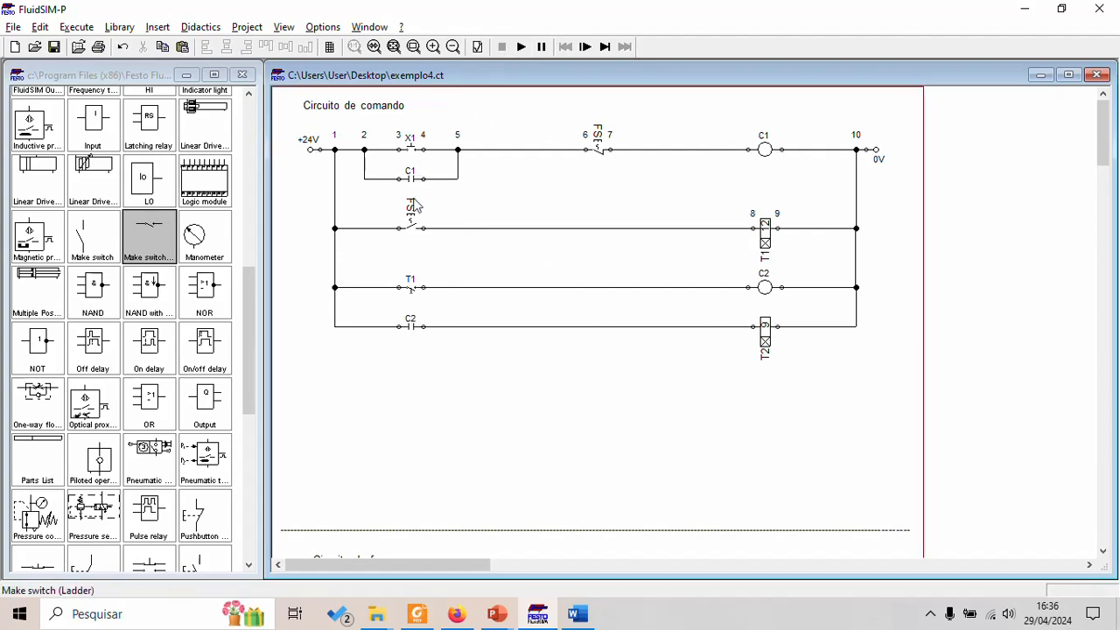
Step: Make a copy of the C2 contact and park it outside the page border beside the T2 rung
{"action": "left_click", "coordinate": [416, 330]}
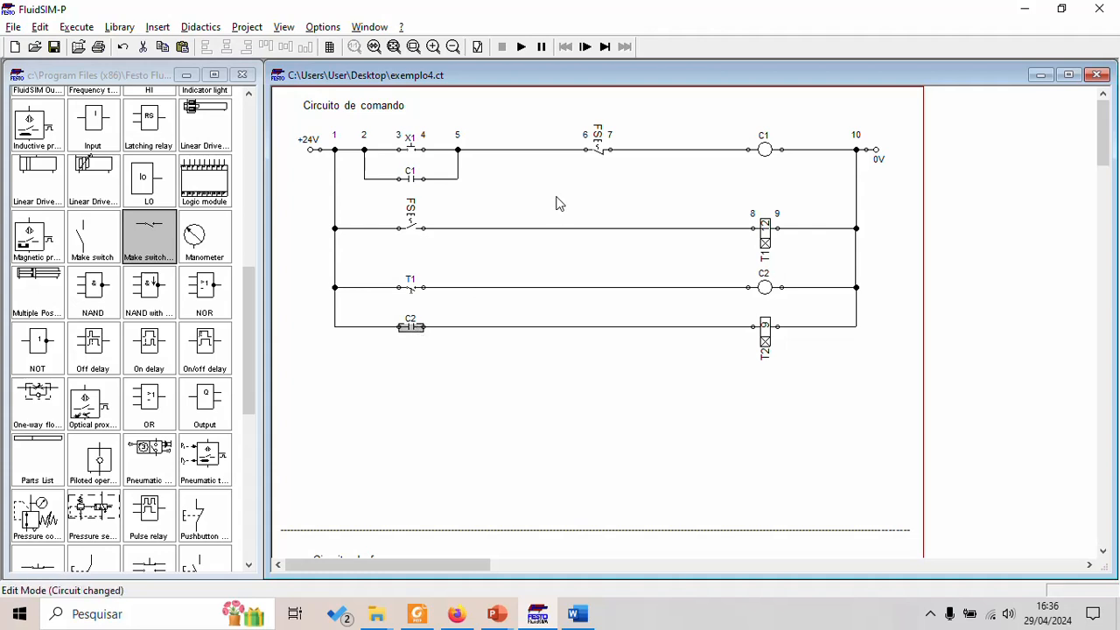
{"action": "key", "text": "ctrl+v"}
{"action": "left_click_drag", "start_coordinate": [297, 254], "coordinate": [992, 322]}
{"action": "left_click", "coordinate": [945, 333]}
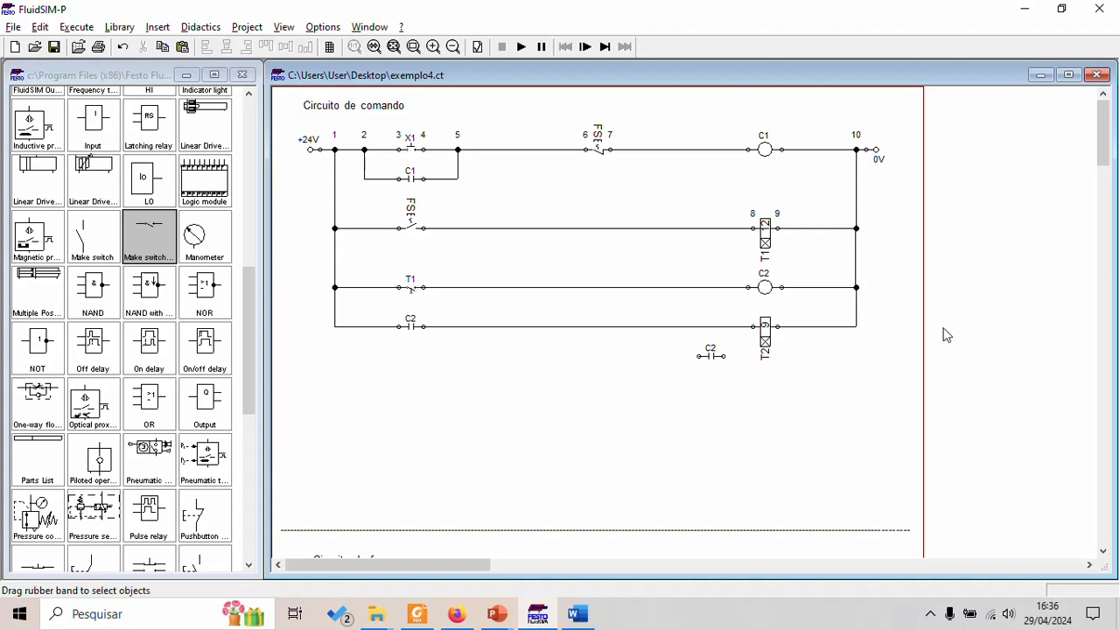
{"action": "left_click_drag", "start_coordinate": [710, 355], "coordinate": [957, 347]}
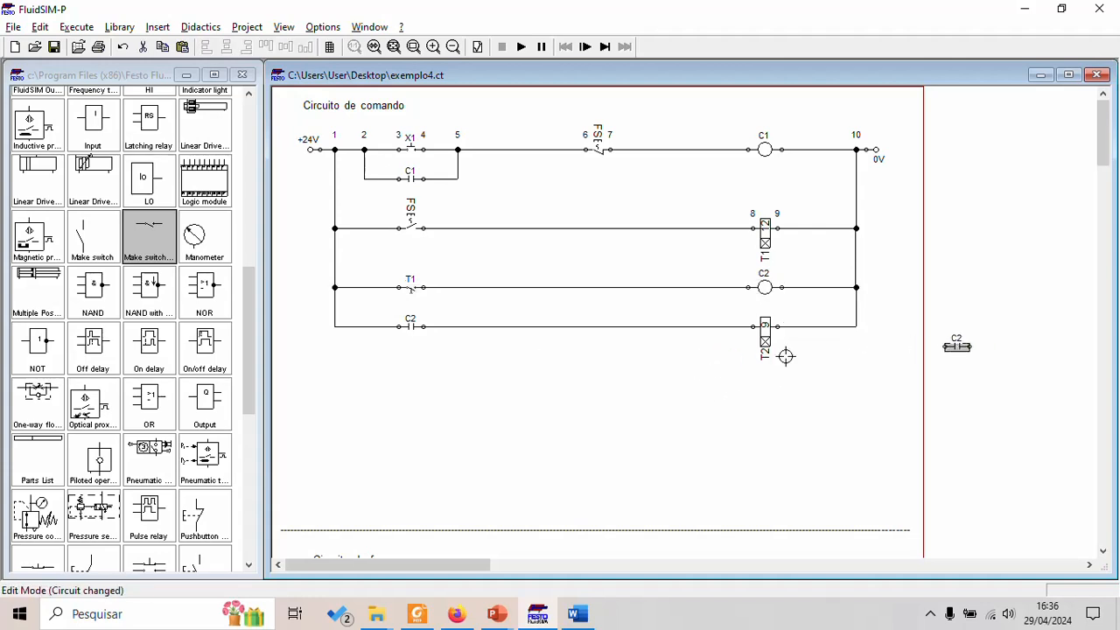
Step: Move the rung with contact C2 and timer T2 down to make room below contact T1
{"action": "left_click_drag", "start_coordinate": [294, 318], "coordinate": [867, 379]}
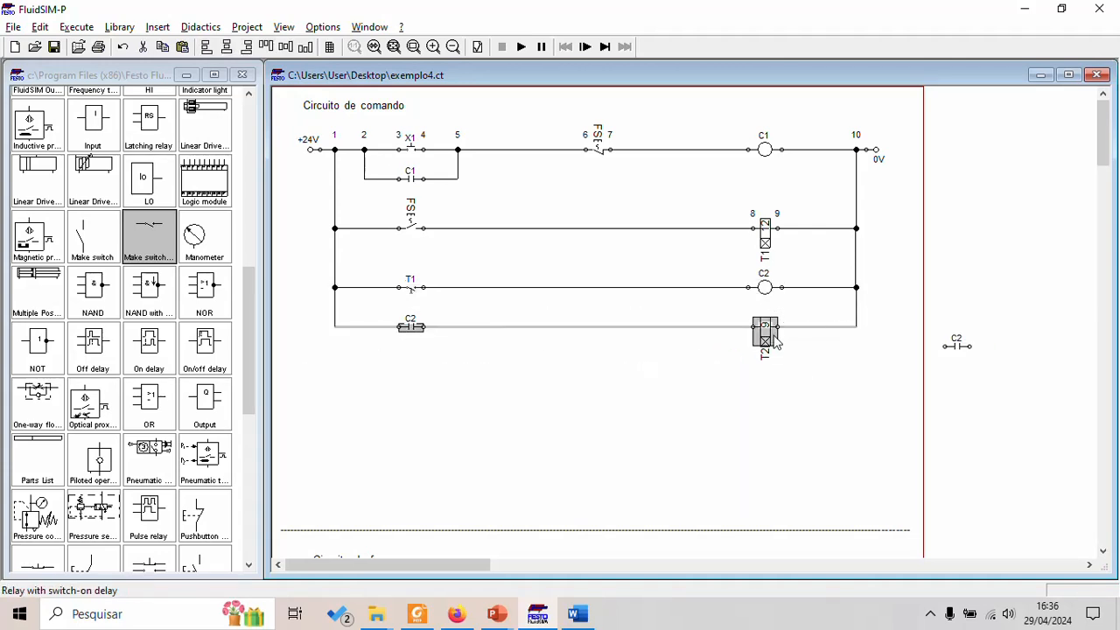
{"action": "left_click_drag", "start_coordinate": [765, 329], "coordinate": [766, 355]}
{"action": "left_click", "coordinate": [963, 367]}
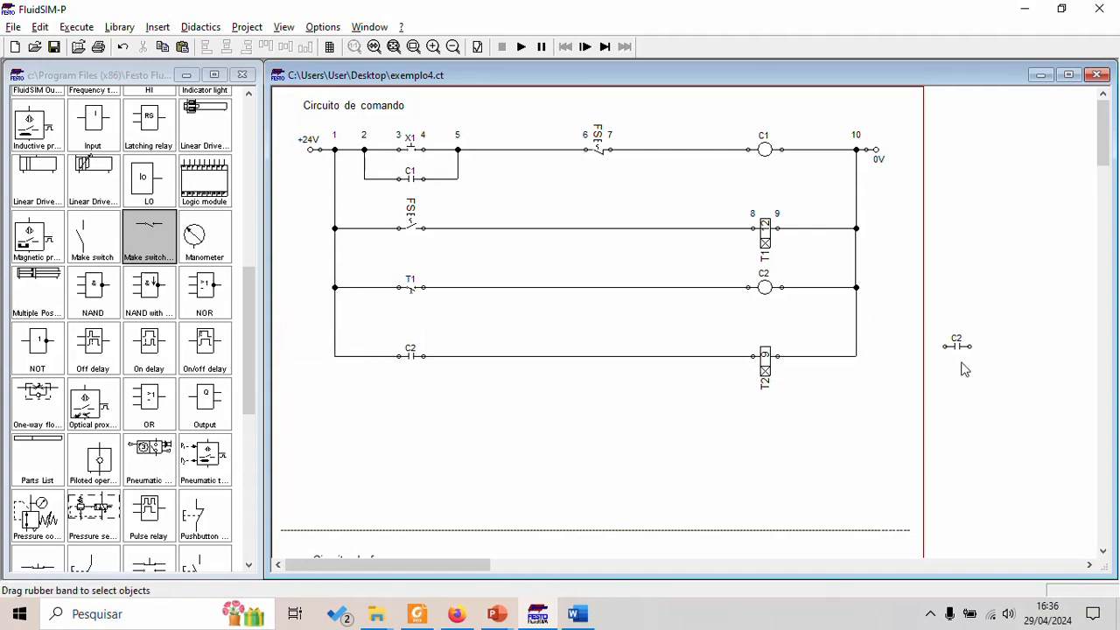
Step: Place the copied C2 contact directly below contact T1 and wire it in parallel with T1 as a holding contact
{"action": "left_click_drag", "start_coordinate": [959, 349], "coordinate": [411, 312]}
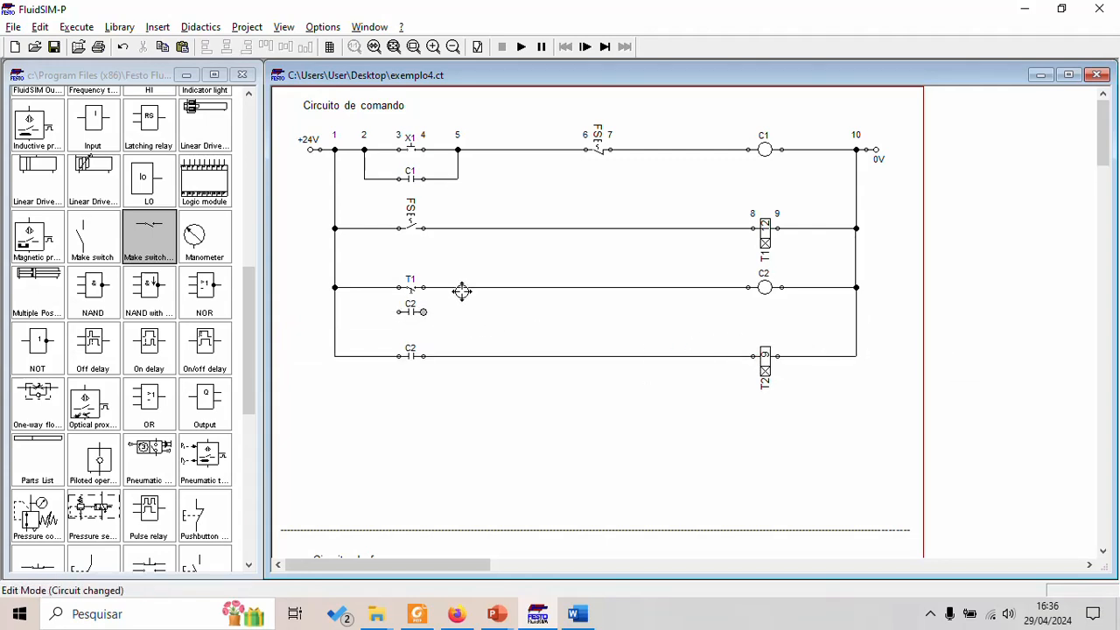
{"action": "left_click_drag", "start_coordinate": [458, 288], "coordinate": [426, 311]}
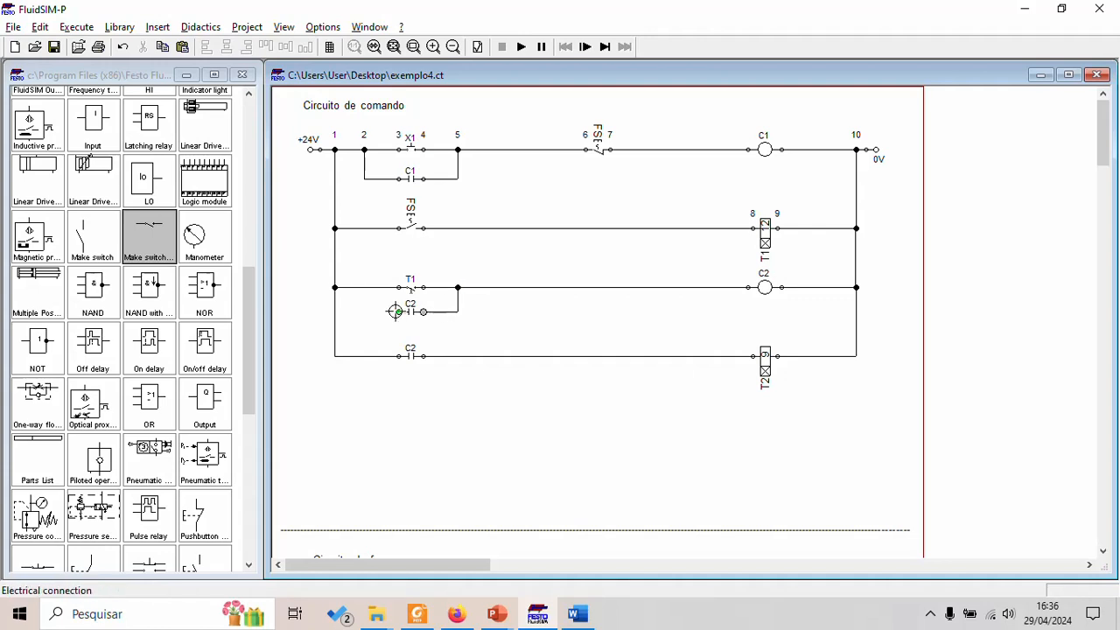
{"action": "left_click_drag", "start_coordinate": [373, 288], "coordinate": [399, 312]}
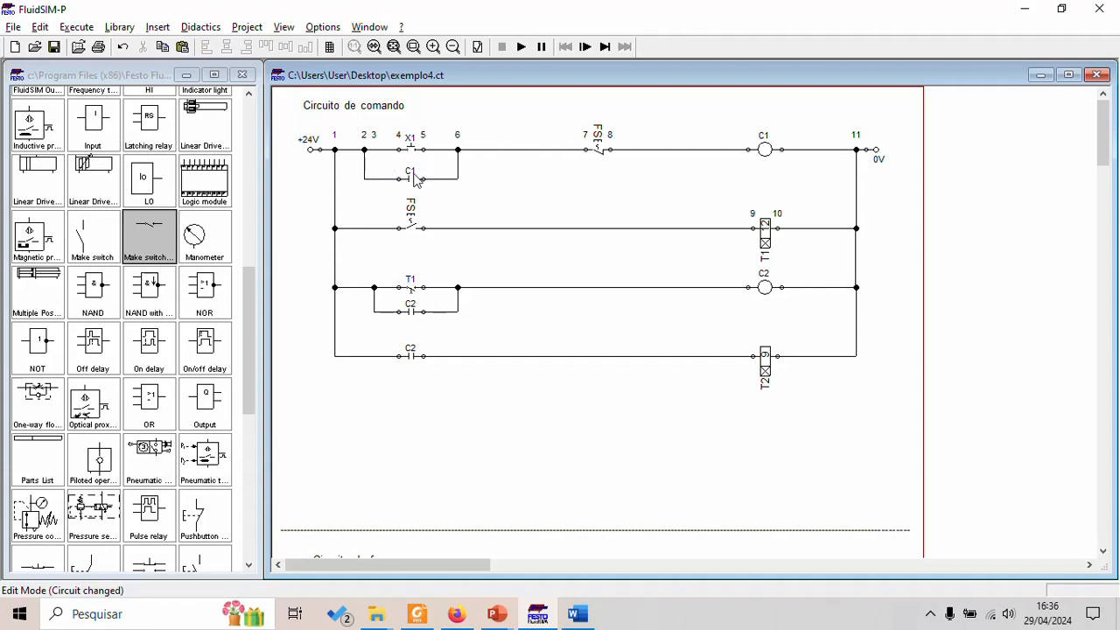
Step: Run the simulation, actuate pushbutton X1 and check light S1 in the power circuit
{"action": "left_click", "coordinate": [522, 48]}
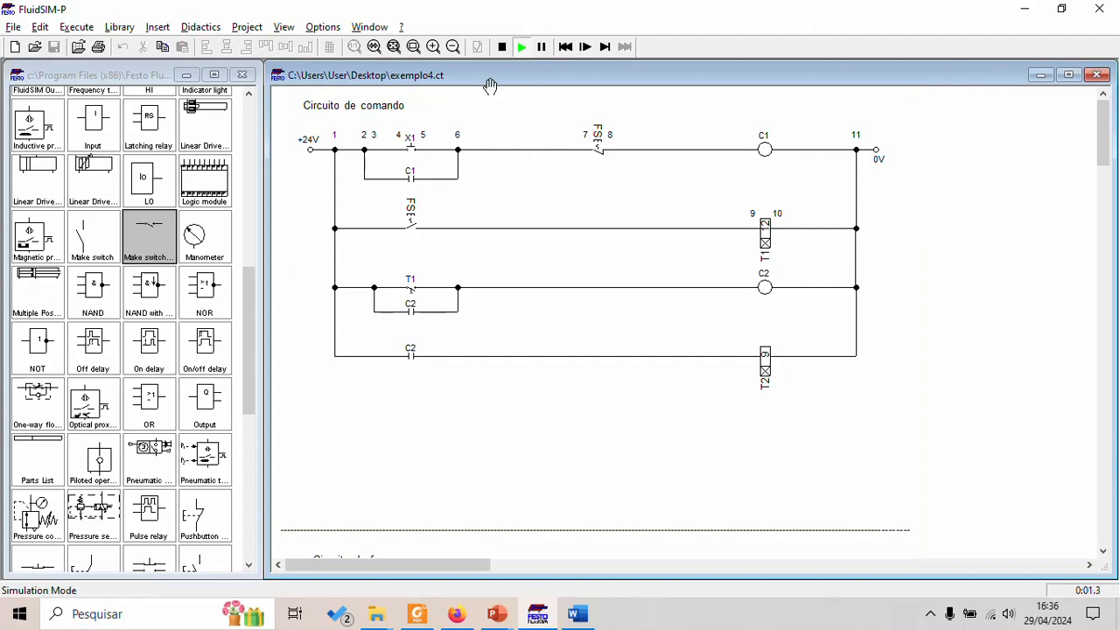
{"action": "left_click", "coordinate": [413, 140]}
{"action": "scroll", "coordinate": [683, 226], "scroll_direction": "down", "scroll_amount": 3}
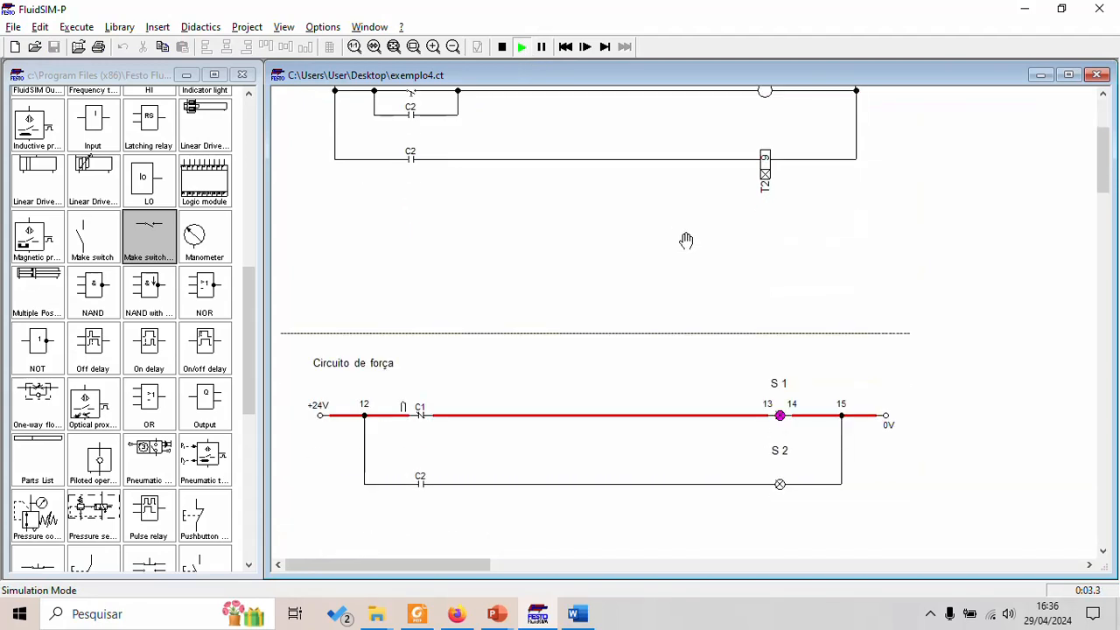
{"action": "scroll", "coordinate": [777, 429], "scroll_direction": "up", "scroll_amount": 3}
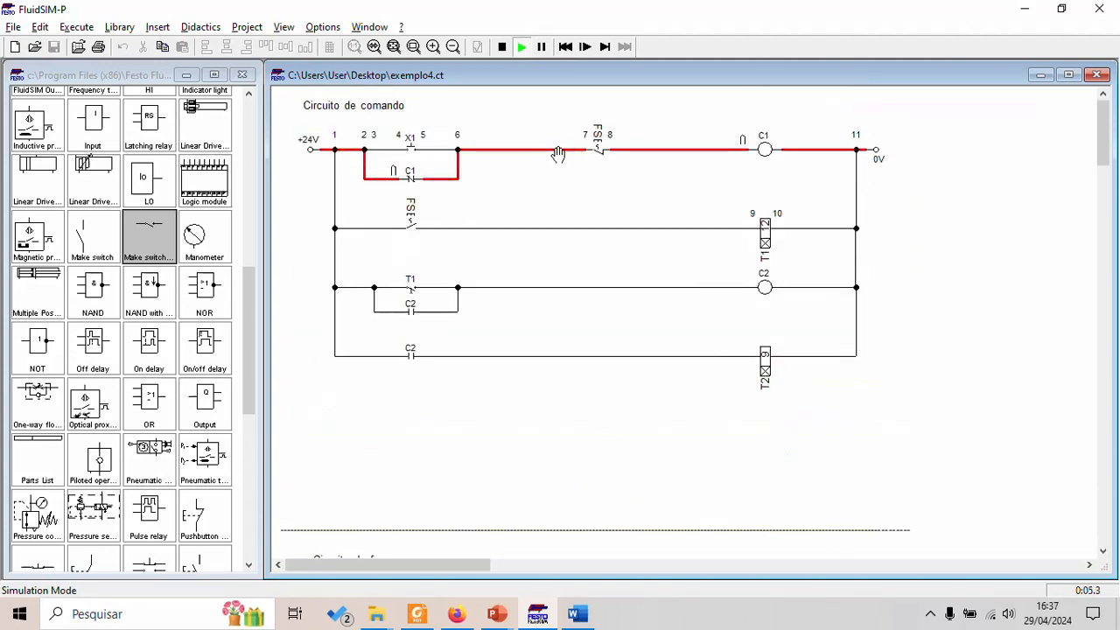
Step: Actuate switch FS in the running simulation, let timer T1 run out and check light S2 in the power circuit
{"action": "left_click", "coordinate": [603, 137]}
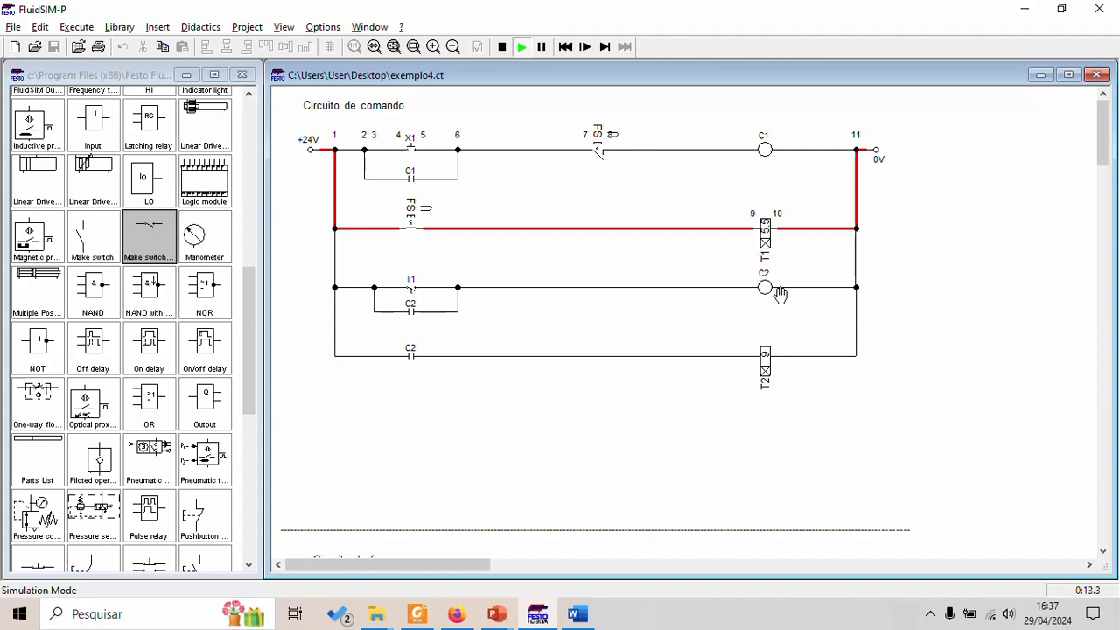
{"action": "scroll", "coordinate": [783, 363], "scroll_direction": "down", "scroll_amount": 3}
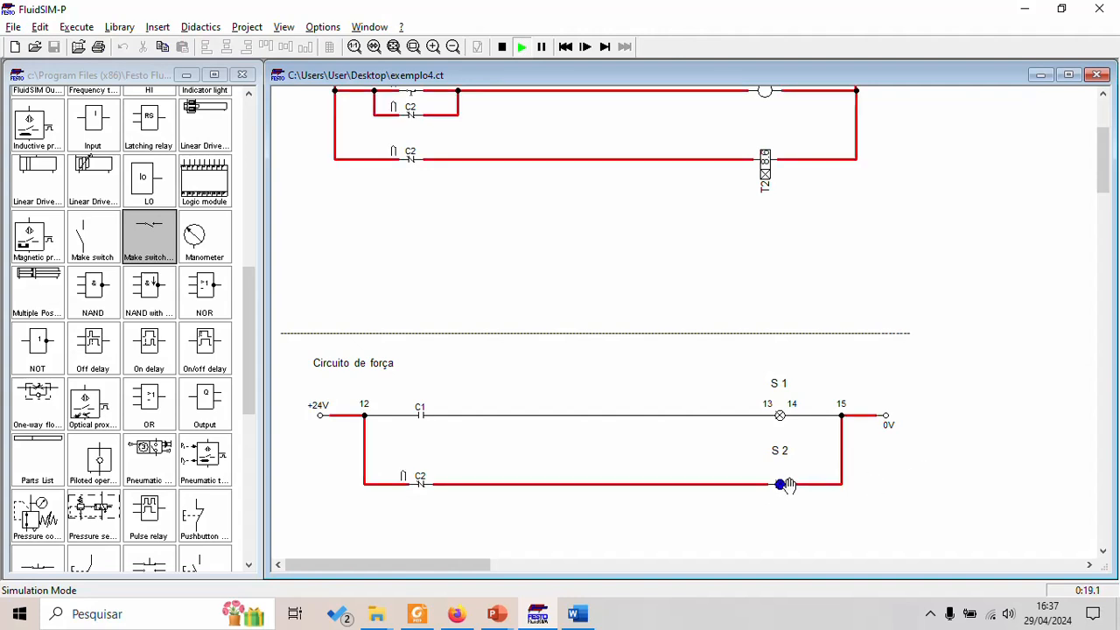
{"action": "scroll", "coordinate": [782, 484], "scroll_direction": "up", "scroll_amount": 4}
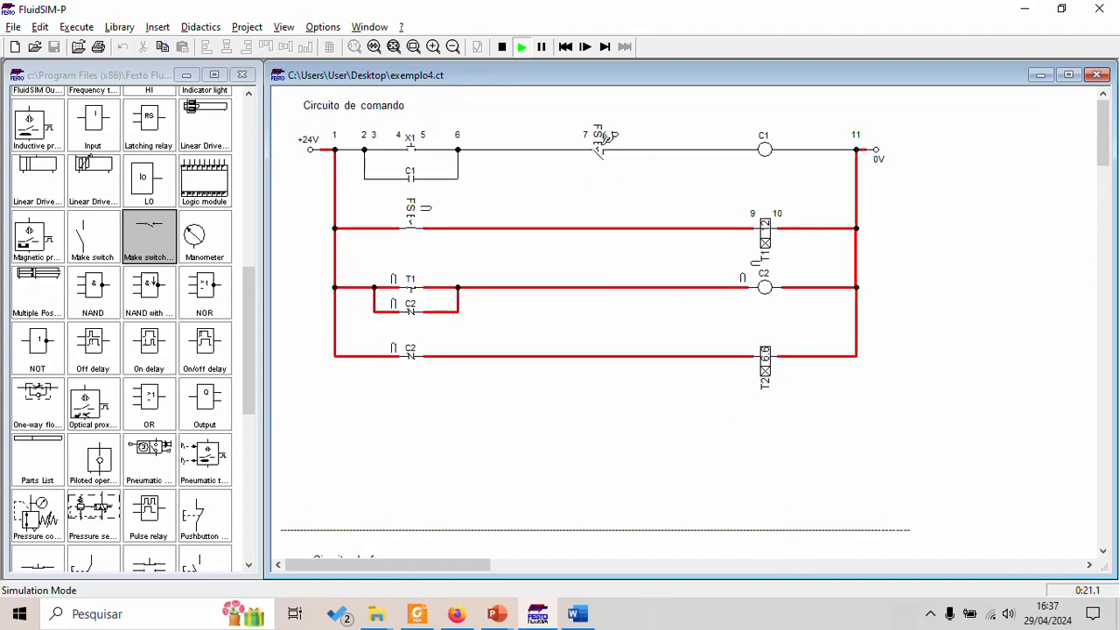
Step: Release switch FS, watch timer T2 and light S2 until the T2 time elapses, and stop the simulation
{"action": "left_click", "coordinate": [603, 137]}
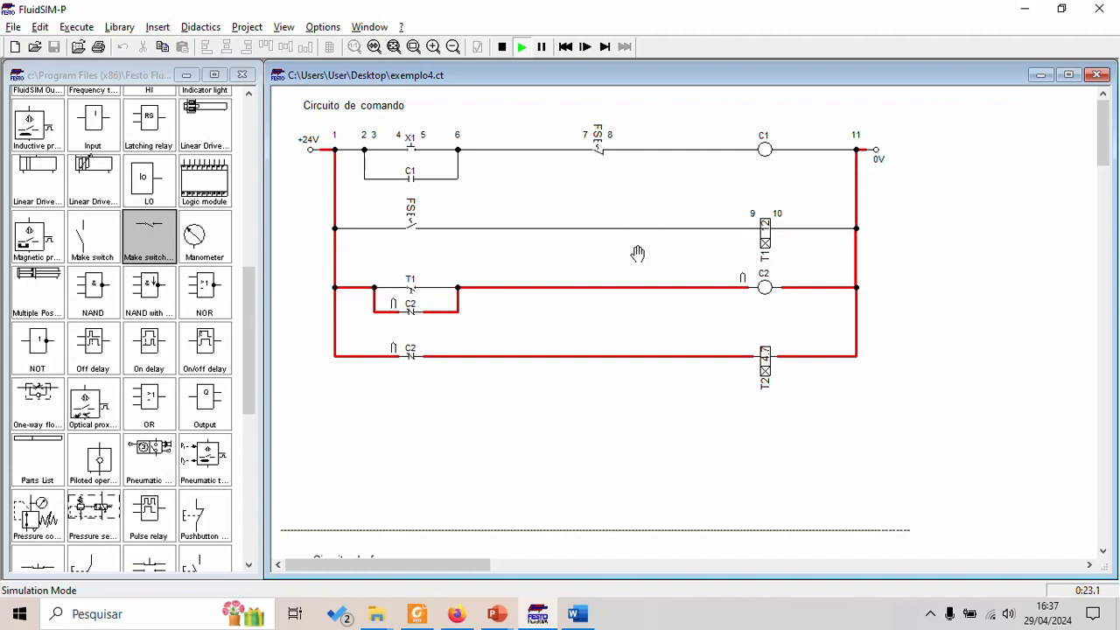
{"action": "scroll", "coordinate": [765, 300], "scroll_direction": "down", "scroll_amount": 3}
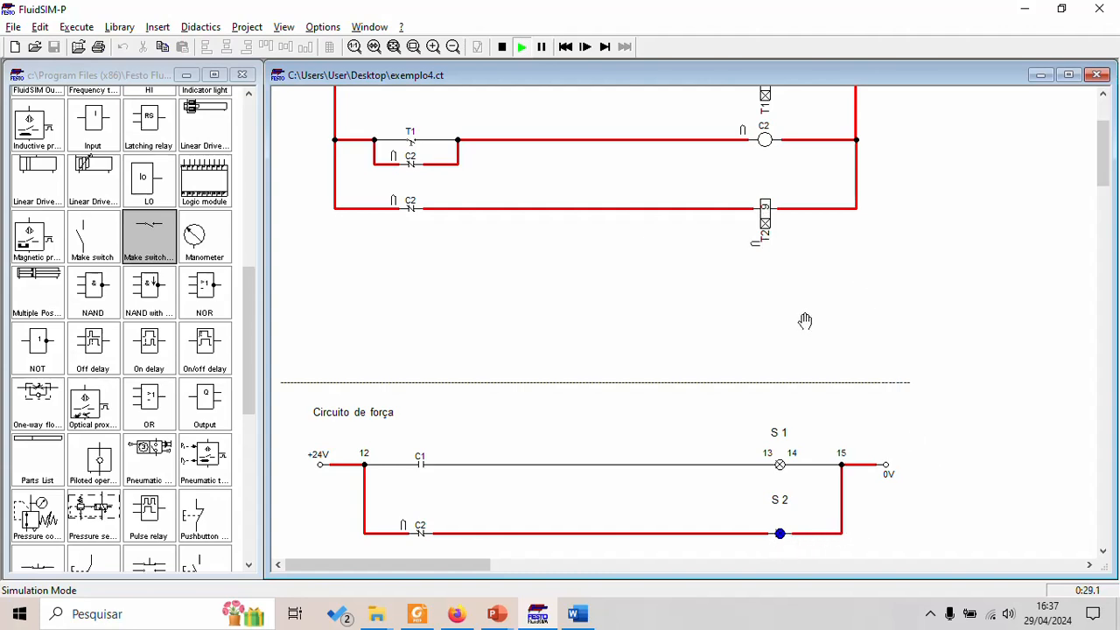
{"action": "scroll", "coordinate": [805, 320], "scroll_direction": "up", "scroll_amount": 2}
{"action": "left_click", "coordinate": [502, 48]}
Step: Switch to exemplo 4.pdf in Foxit, mark the sentence about the end of the 90 seconds, and examine the T2-to-C2 link in its diagram
{"action": "key", "text": "alt+Tab"}
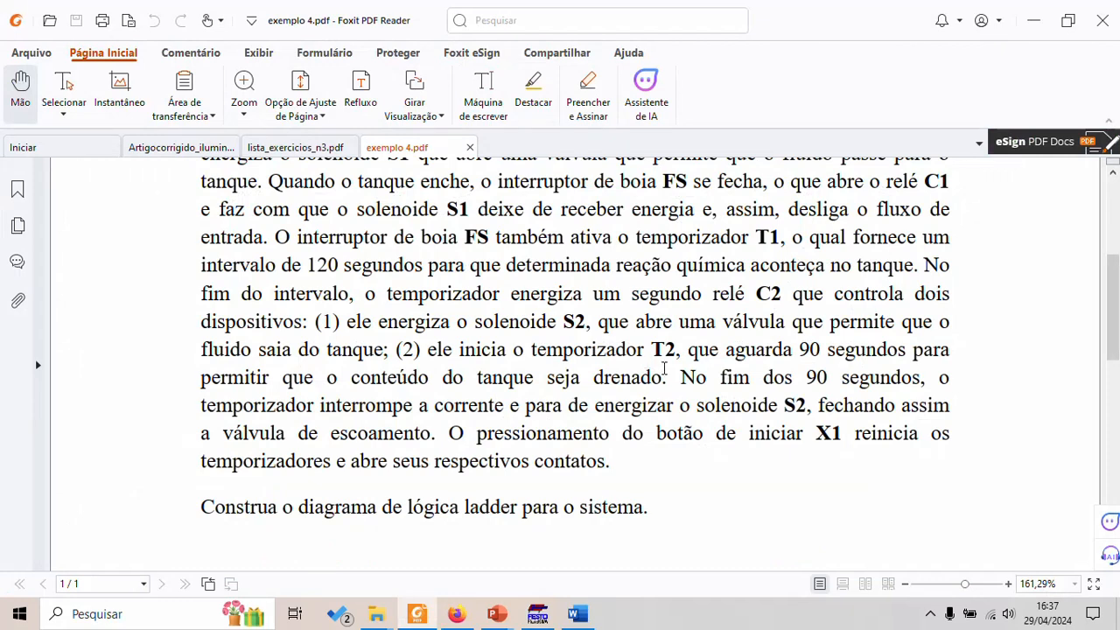
{"action": "left_click_drag", "start_coordinate": [680, 377], "coordinate": [433, 435]}
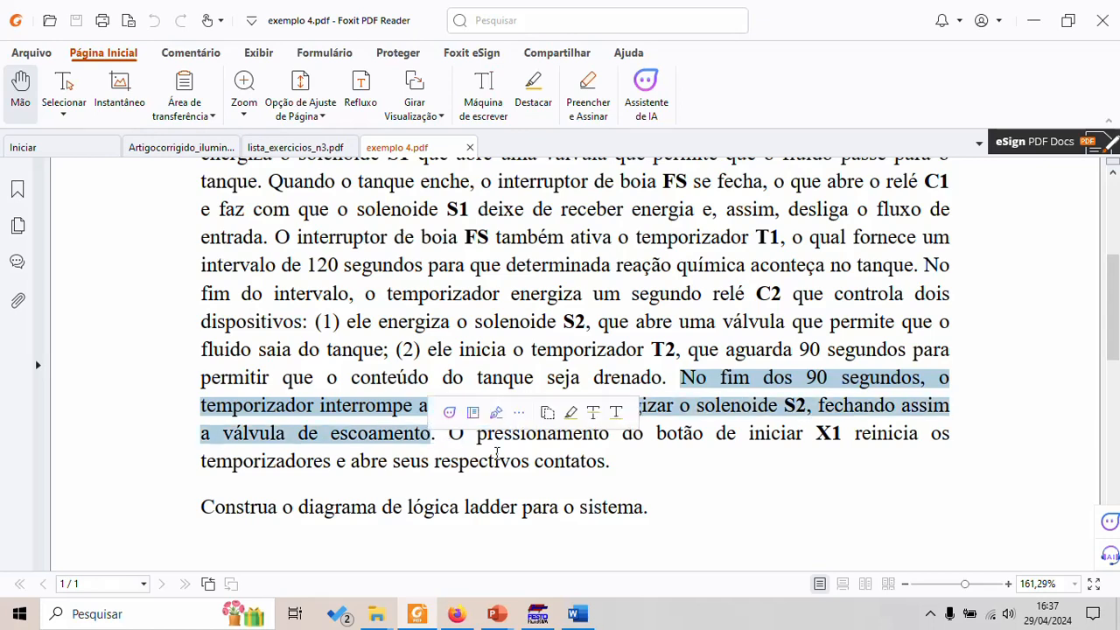
{"action": "key", "text": "alt+Tab"}
{"action": "scroll", "coordinate": [723, 371], "scroll_direction": "down", "scroll_amount": 2}
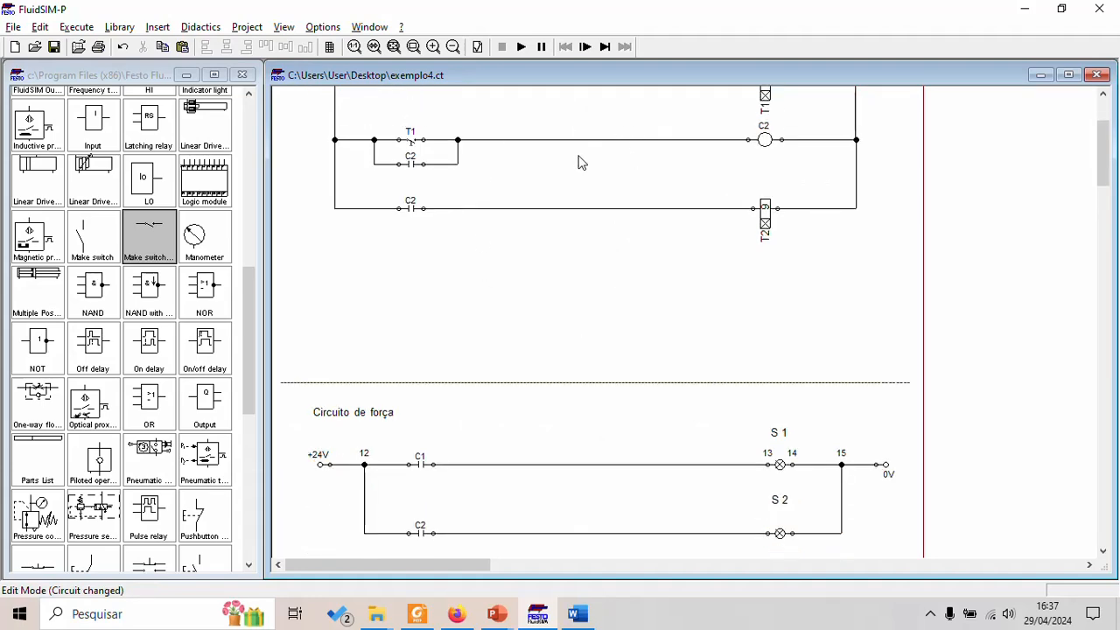
{"action": "scroll", "coordinate": [790, 312], "scroll_direction": "up", "scroll_amount": 2}
{"action": "key", "text": "alt+Tab"}
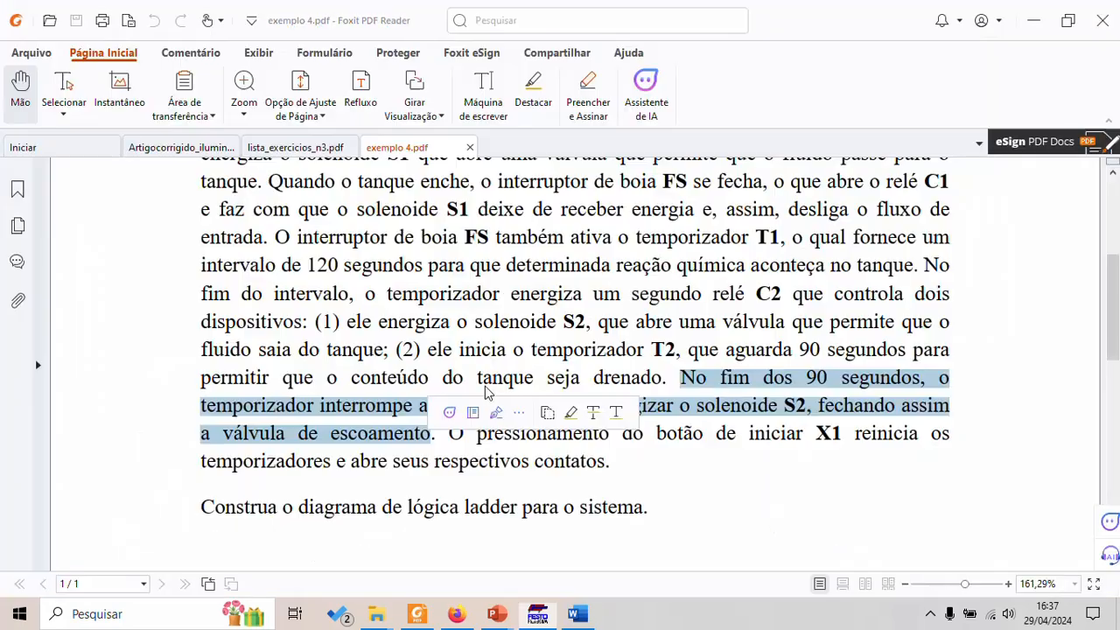
{"action": "scroll", "coordinate": [895, 382], "scroll_direction": "down", "scroll_amount": 5}
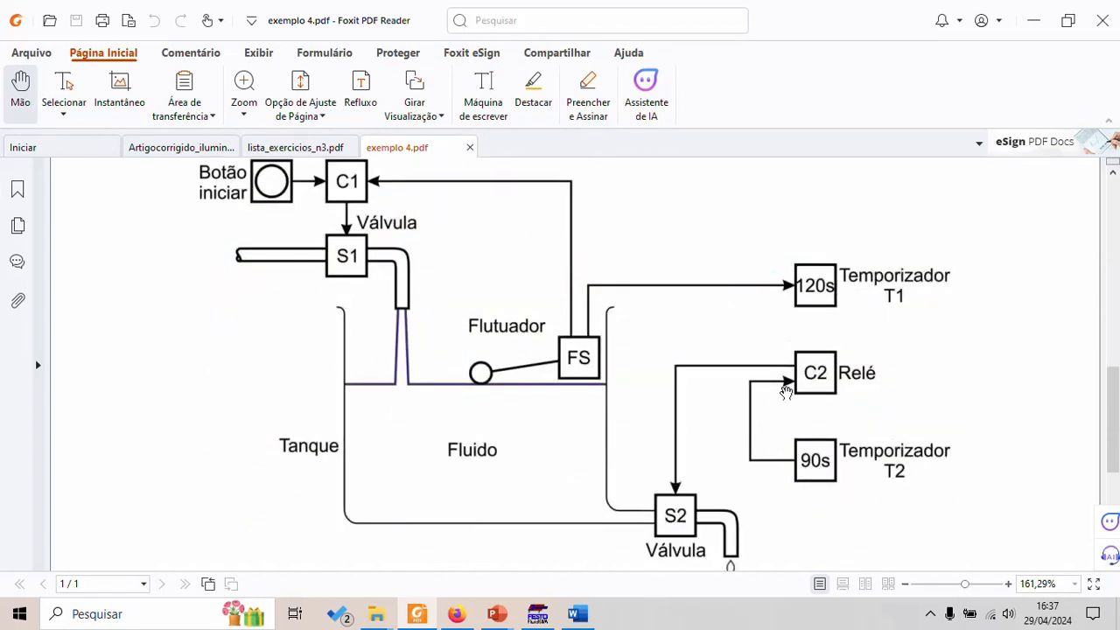
{"action": "key", "text": "alt+Tab"}
Step: Replace the wire between the T1/C2 parallel contacts and coil C2 with a ladder Brake switch placed in line with the rung
{"action": "scroll", "coordinate": [823, 391], "scroll_direction": "up", "scroll_amount": 1}
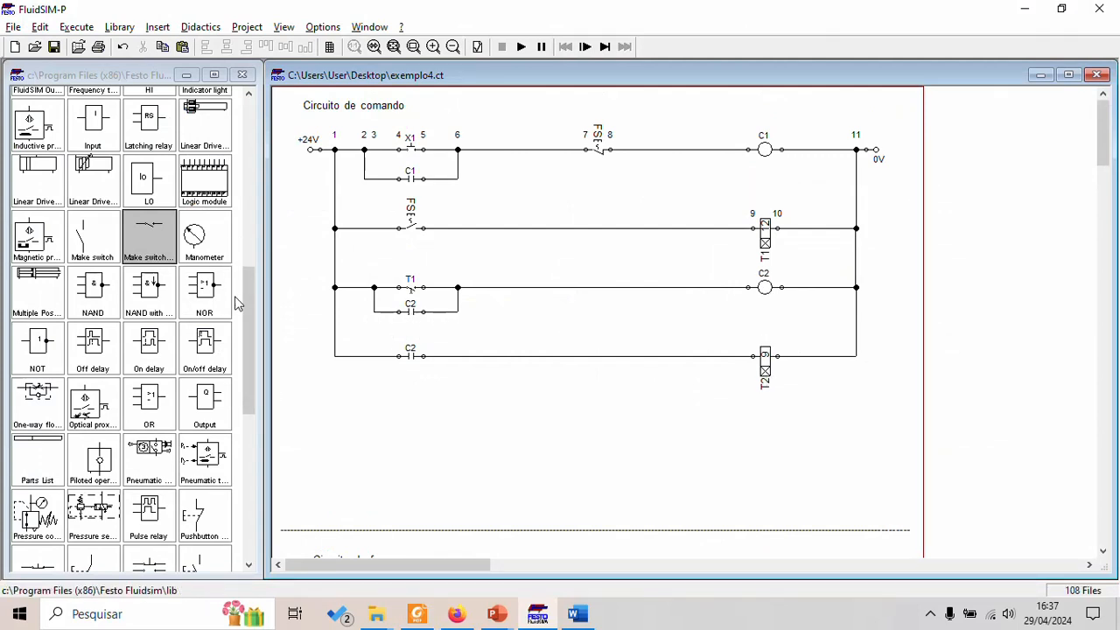
{"action": "left_click_drag", "start_coordinate": [248, 308], "coordinate": [267, 165]}
{"action": "left_click", "coordinate": [32, 217]}
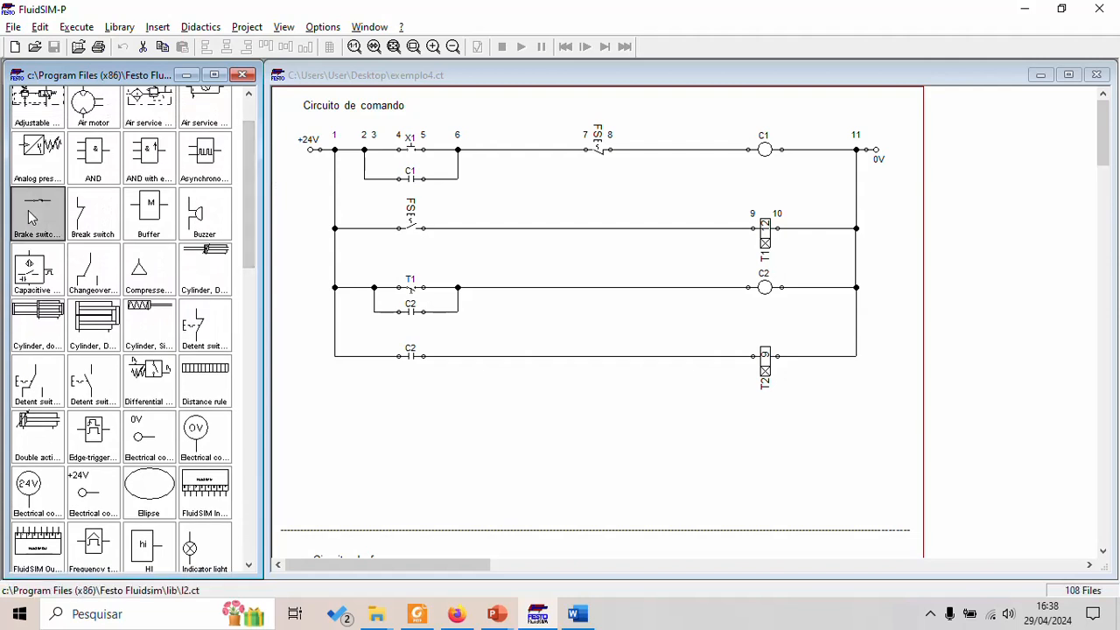
{"action": "left_click_drag", "start_coordinate": [31, 217], "coordinate": [540, 330]}
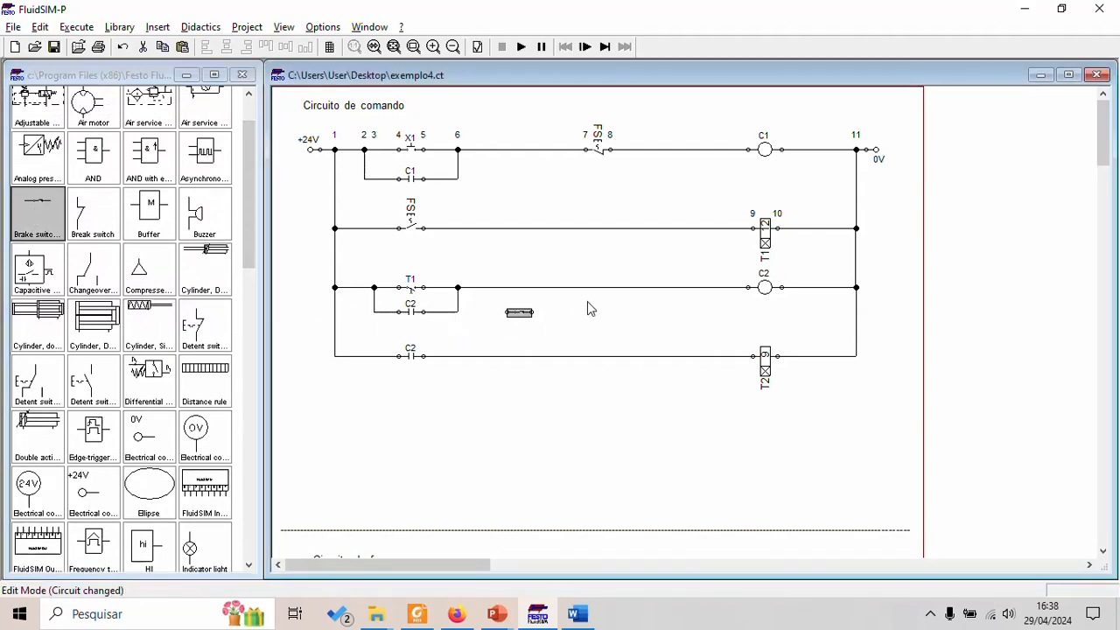
{"action": "left_click", "coordinate": [569, 287]}
{"action": "key", "text": "Delete"}
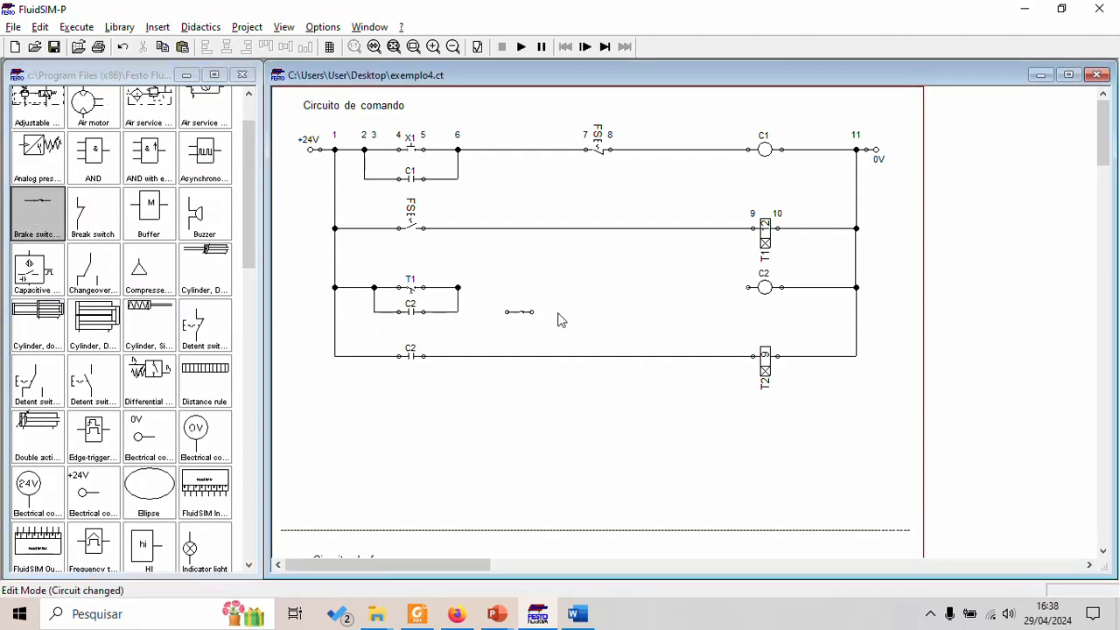
{"action": "left_click_drag", "start_coordinate": [519, 313], "coordinate": [581, 284]}
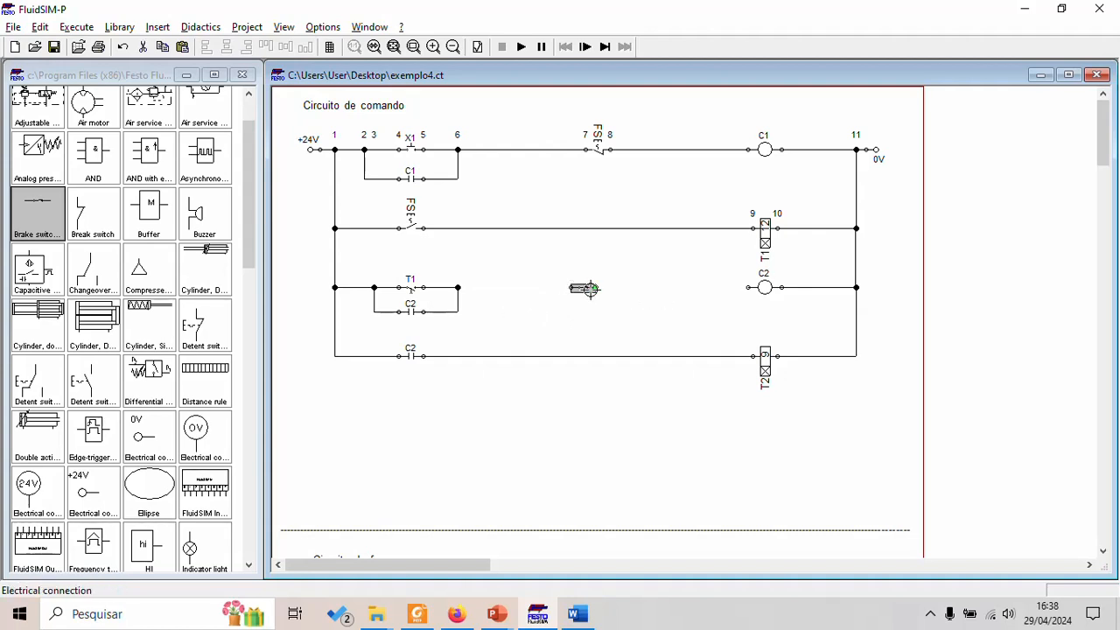
Step: Label the new brake switch on the C2 coil rung T2
{"action": "double_click", "coordinate": [584, 287]}
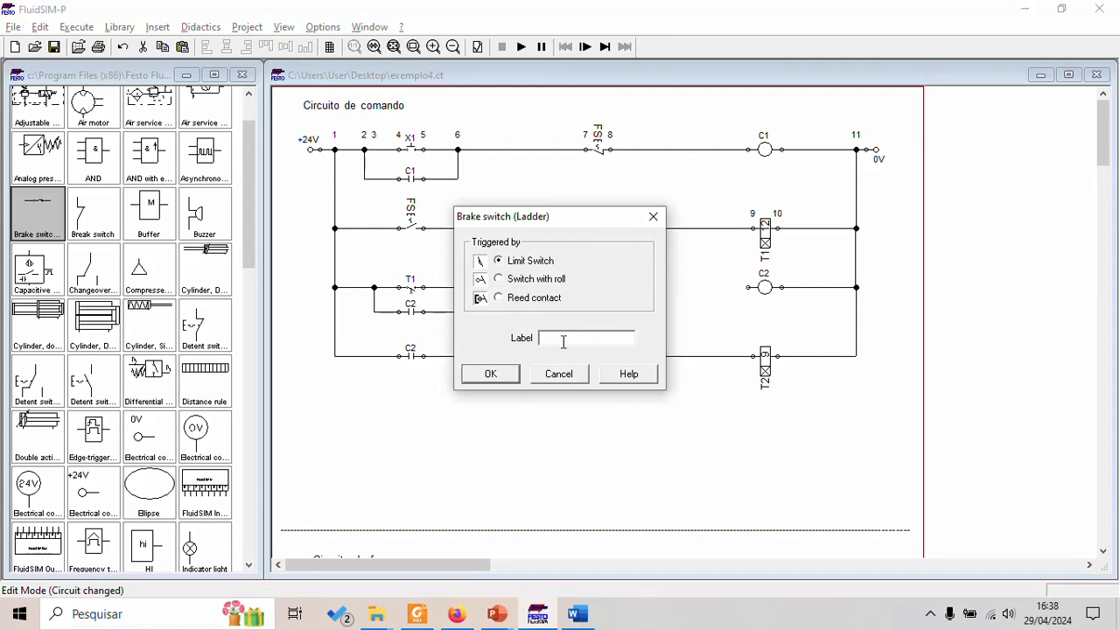
{"action": "type", "text": "T2"}
{"action": "key", "text": "Return"}
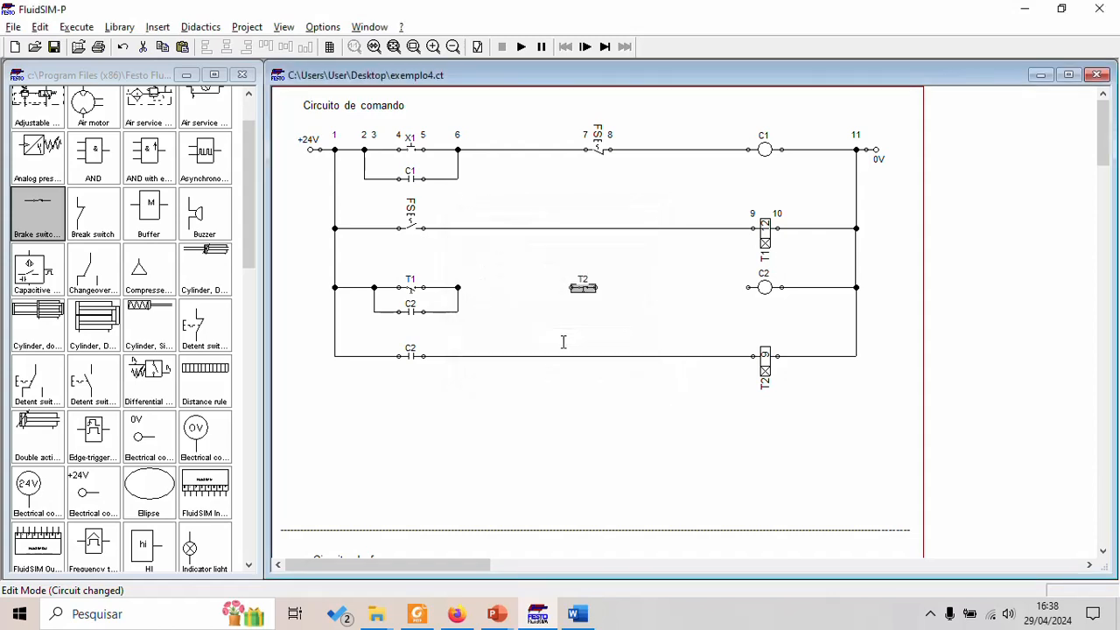
Step: Wire the T2 break contact in series between the T1/C2 parallel contacts and coil C2
{"action": "scroll", "coordinate": [602, 493], "scroll_direction": "down", "scroll_amount": 2}
{"action": "scroll", "coordinate": [638, 495], "scroll_direction": "up", "scroll_amount": 1}
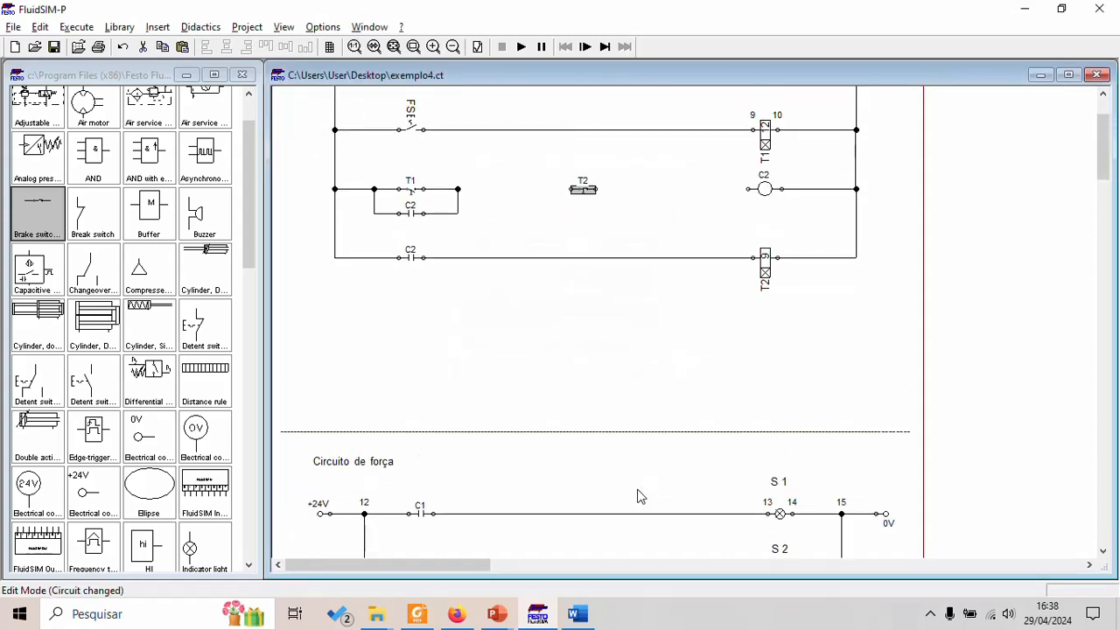
{"action": "scroll", "coordinate": [555, 333], "scroll_direction": "up", "scroll_amount": 1}
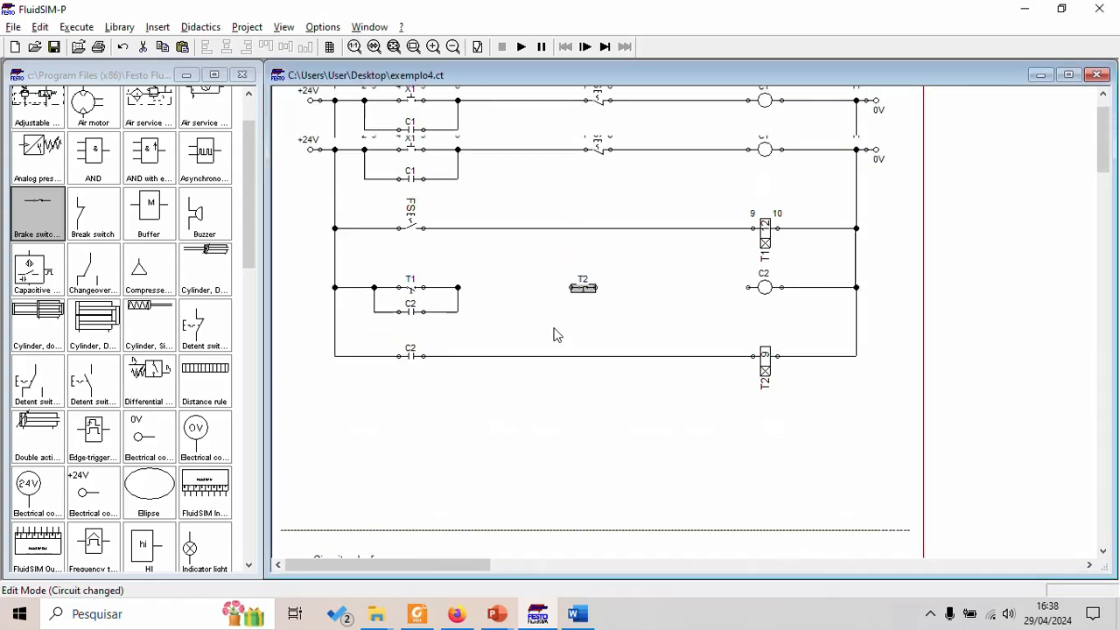
{"action": "scroll", "coordinate": [587, 317], "scroll_direction": "down", "scroll_amount": 3}
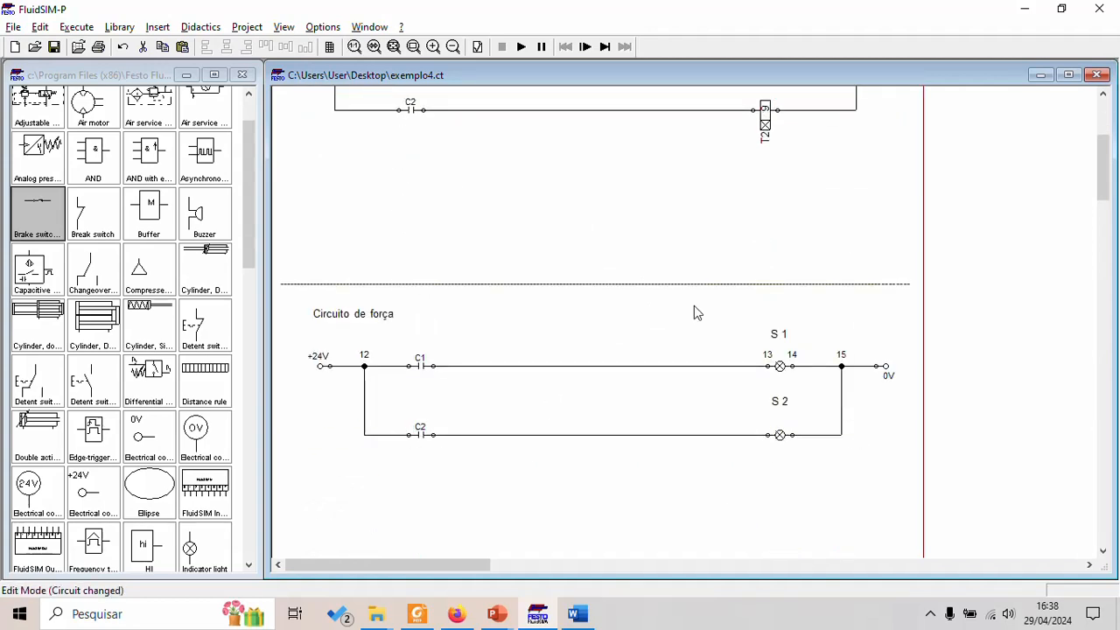
{"action": "scroll", "coordinate": [708, 302], "scroll_direction": "up", "scroll_amount": 3}
{"action": "scroll", "coordinate": [778, 481], "scroll_direction": "up", "scroll_amount": 2}
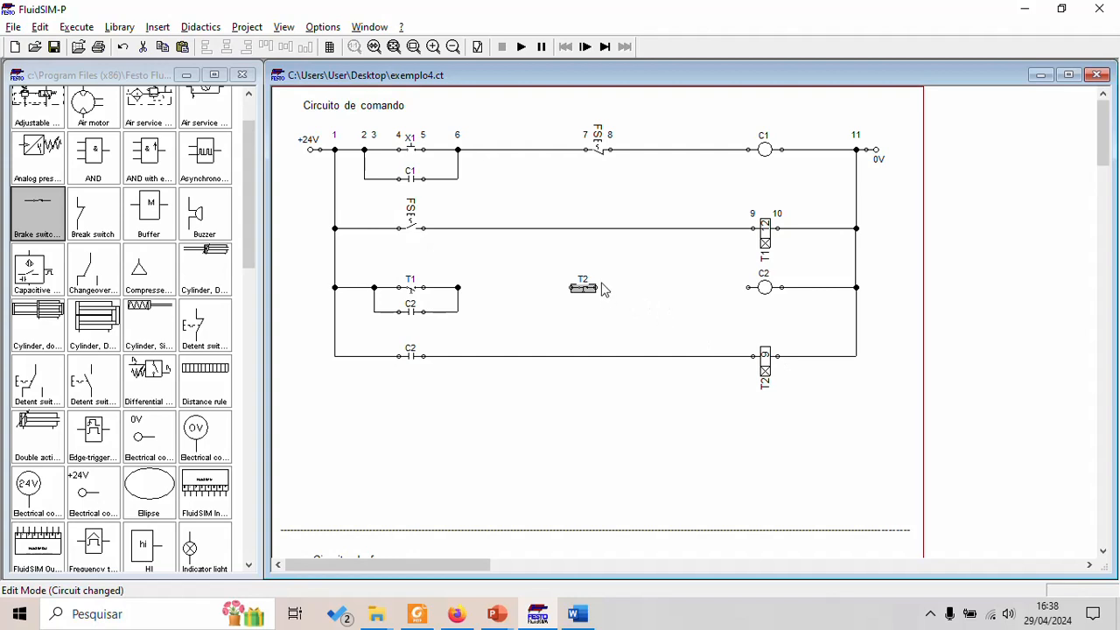
{"action": "left_click_drag", "start_coordinate": [596, 287], "coordinate": [748, 287]}
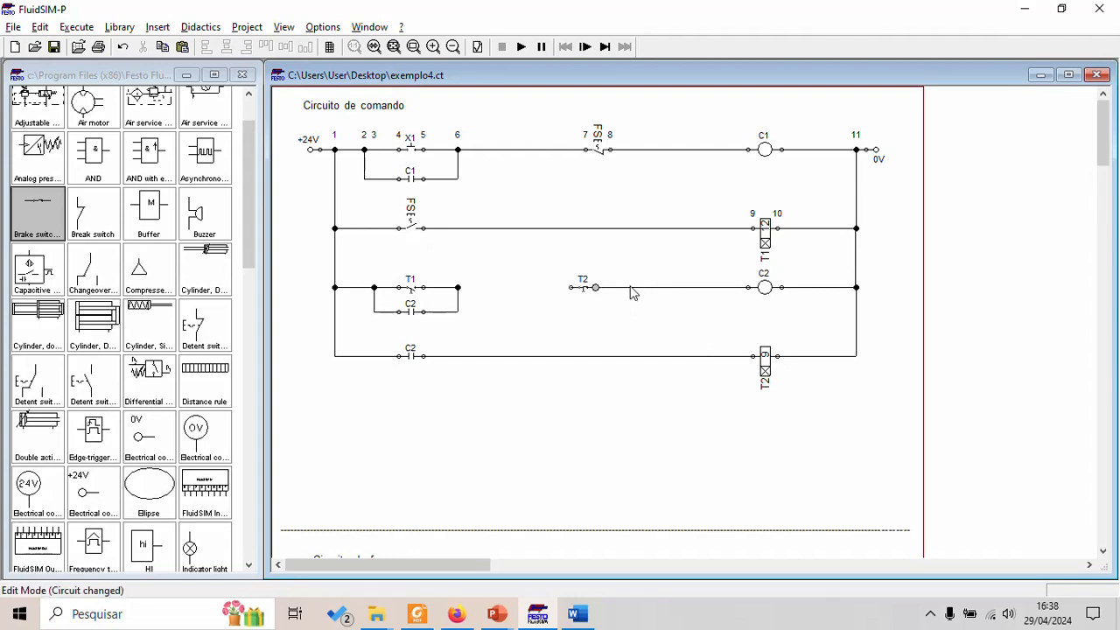
{"action": "left_click_drag", "start_coordinate": [569, 287], "coordinate": [457, 287]}
Step: Restart the simulation, actuate pushbutton X1, and actuate switch FS to start timer T1
{"action": "left_click", "coordinate": [521, 46]}
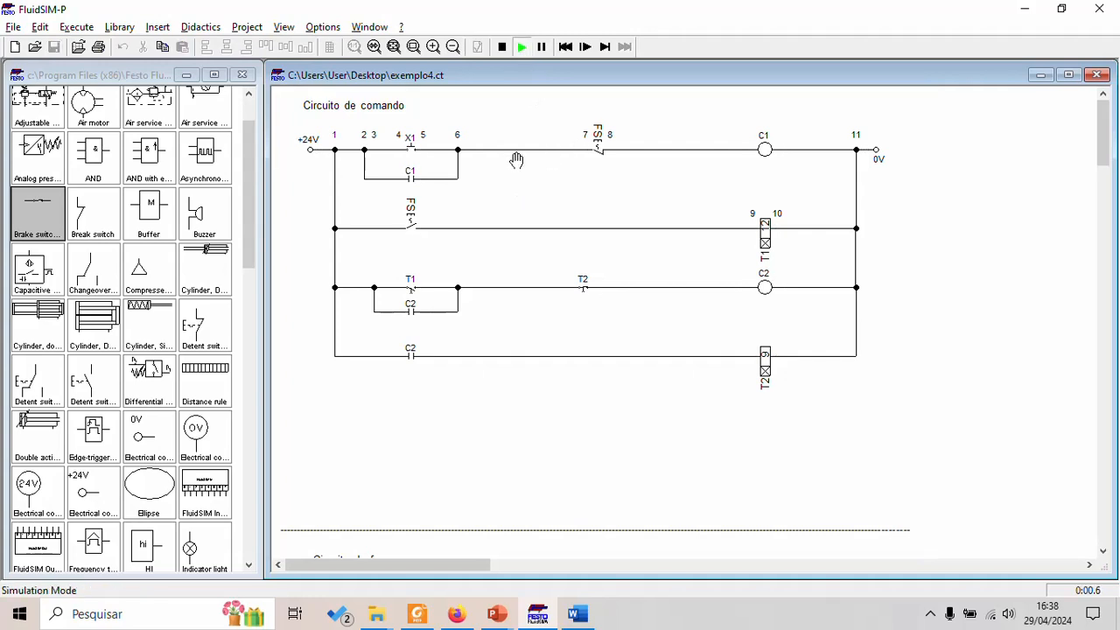
{"action": "left_click", "coordinate": [417, 139]}
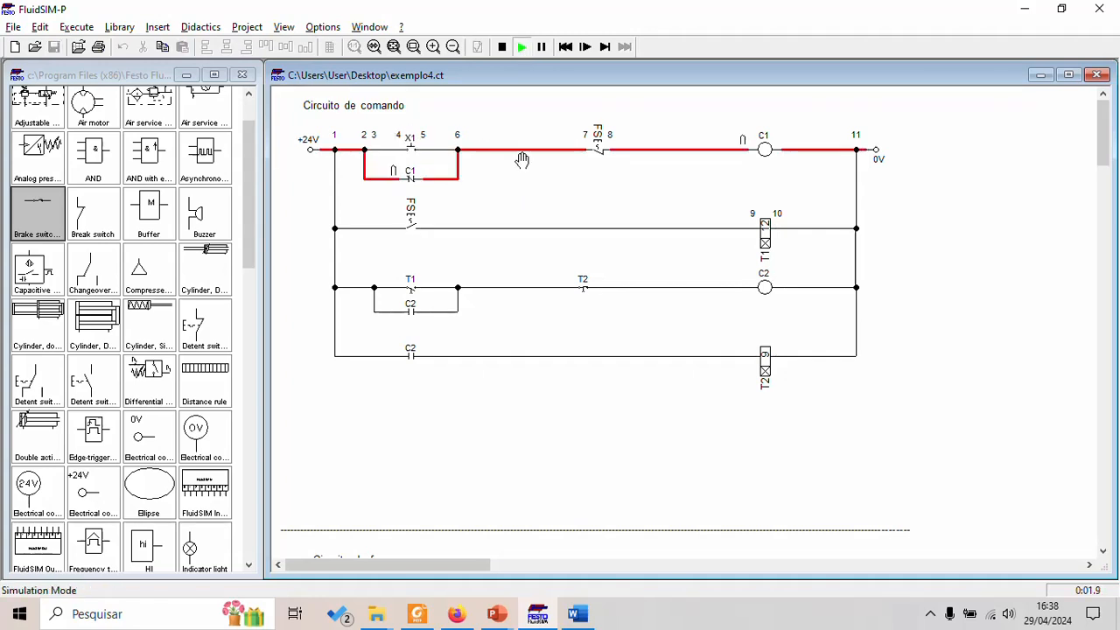
{"action": "left_click", "coordinate": [602, 133]}
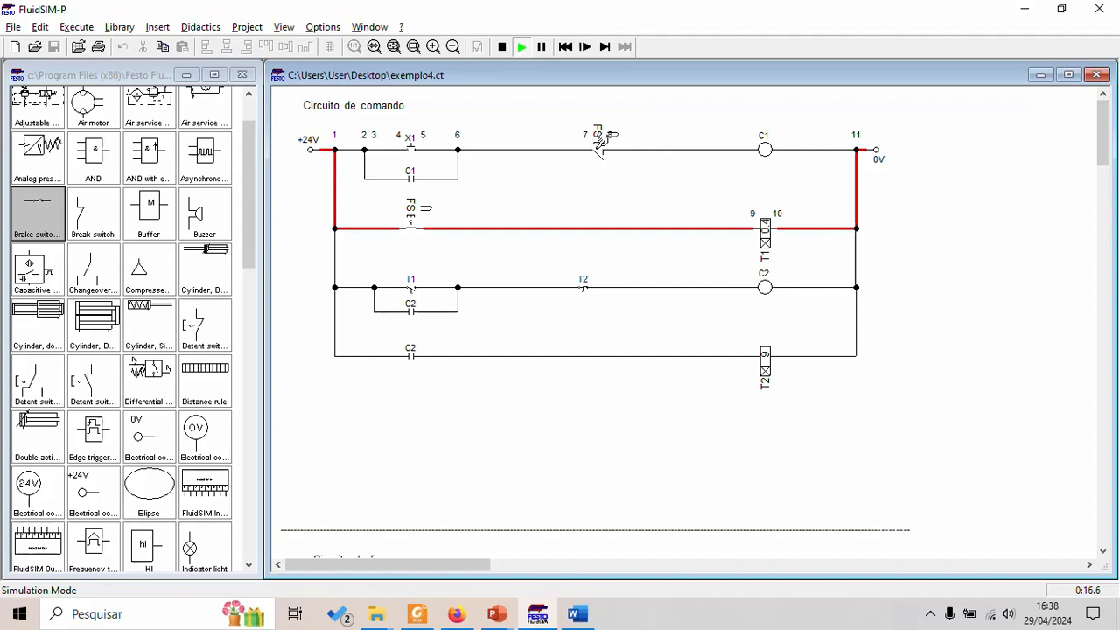
Step: Release switch FS, let timer T2 run out, and check lights S1 and S2 in the power circuit
{"action": "left_click", "coordinate": [600, 143]}
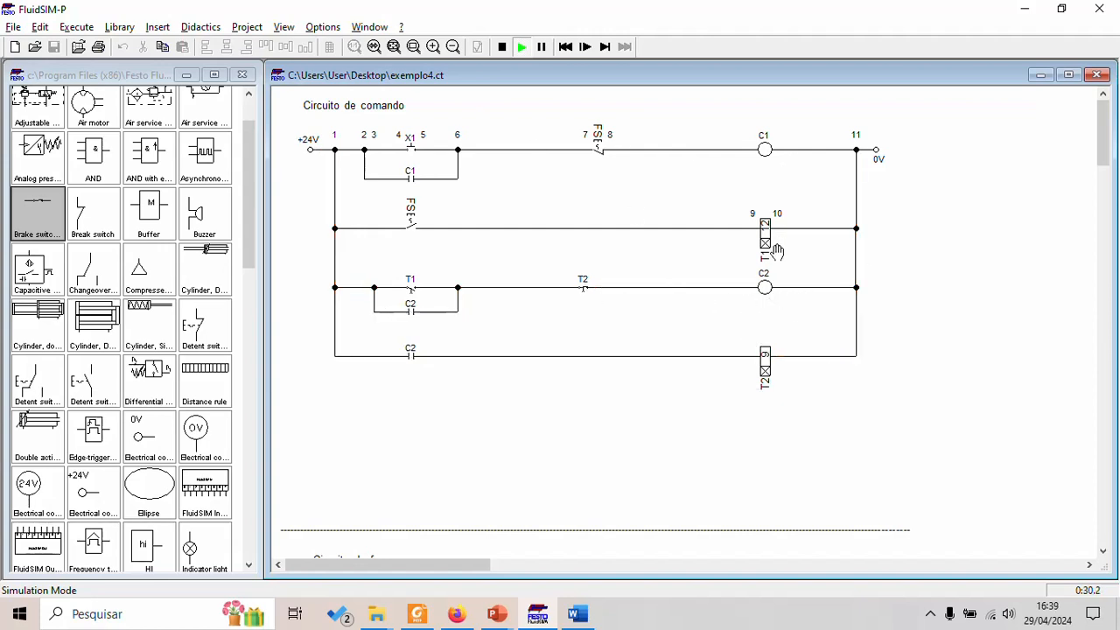
{"action": "scroll", "coordinate": [777, 252], "scroll_direction": "down", "scroll_amount": 5}
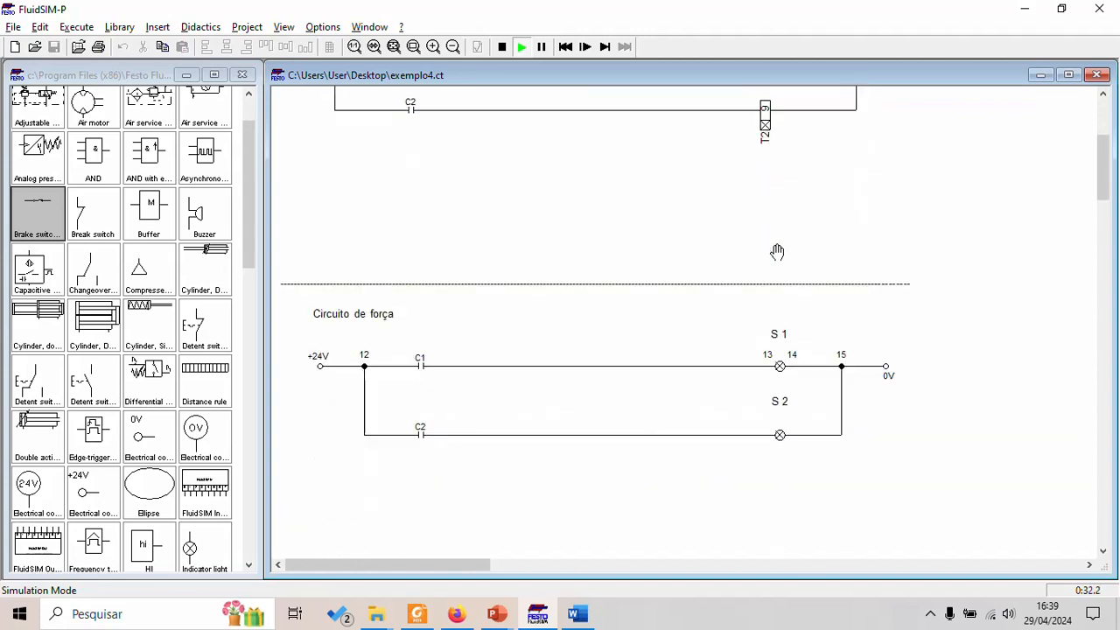
{"action": "scroll", "coordinate": [761, 280], "scroll_direction": "up", "scroll_amount": 1}
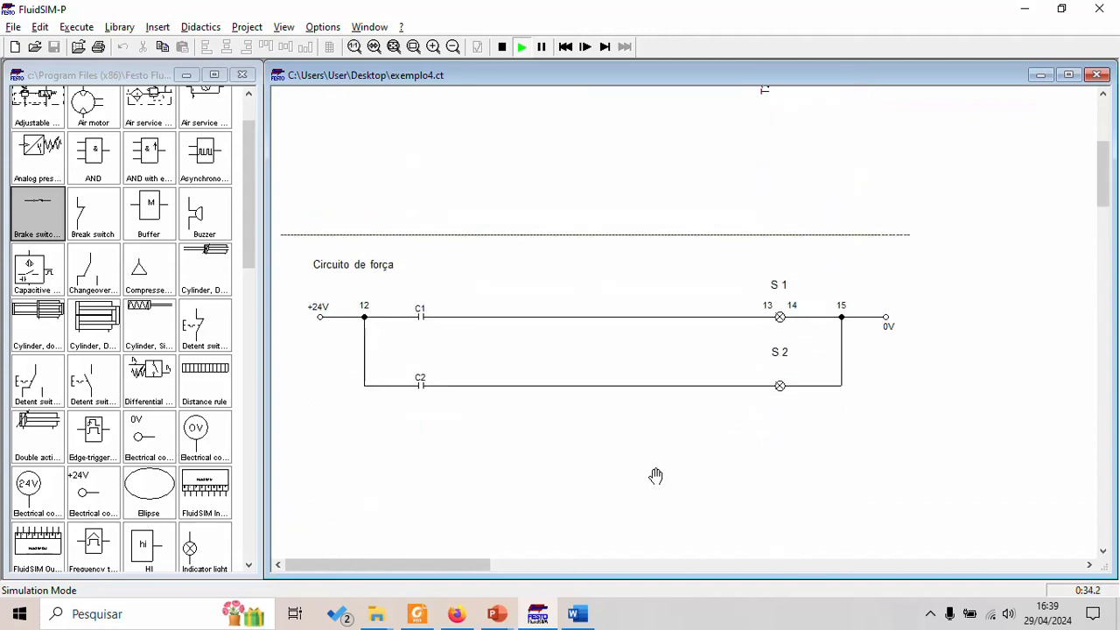
{"action": "scroll", "coordinate": [679, 411], "scroll_direction": "up", "scroll_amount": 3}
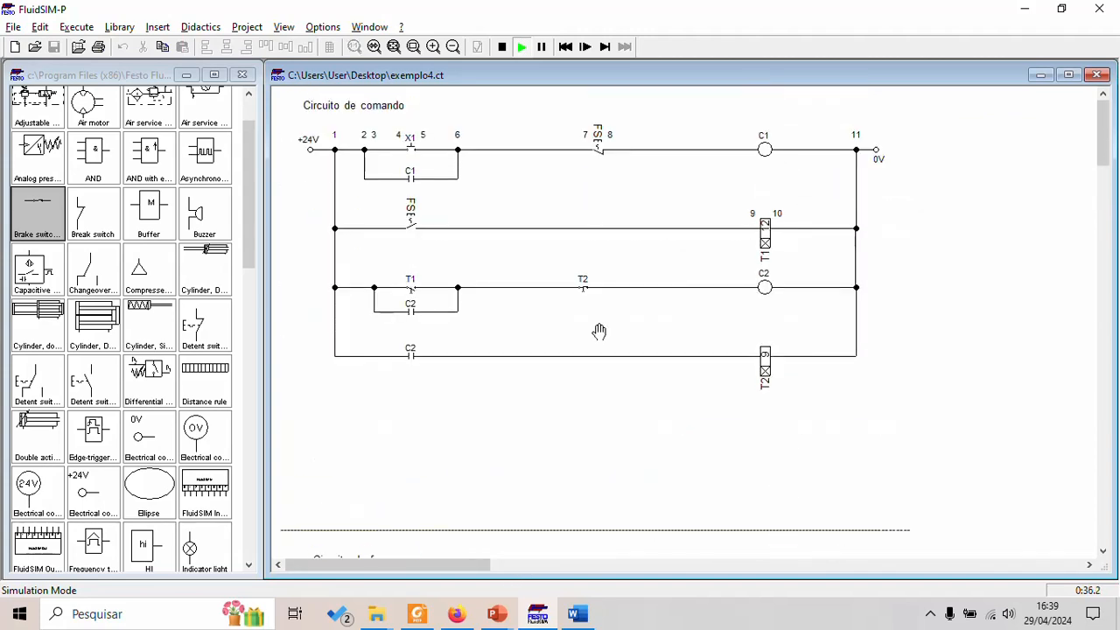
Step: Read the X1 restart condition in exemplo 4.pdf and actuate X1 again in the running FluidSIM simulation
{"action": "key", "text": "alt+Tab"}
{"action": "scroll", "coordinate": [737, 446], "scroll_direction": "up", "scroll_amount": 3}
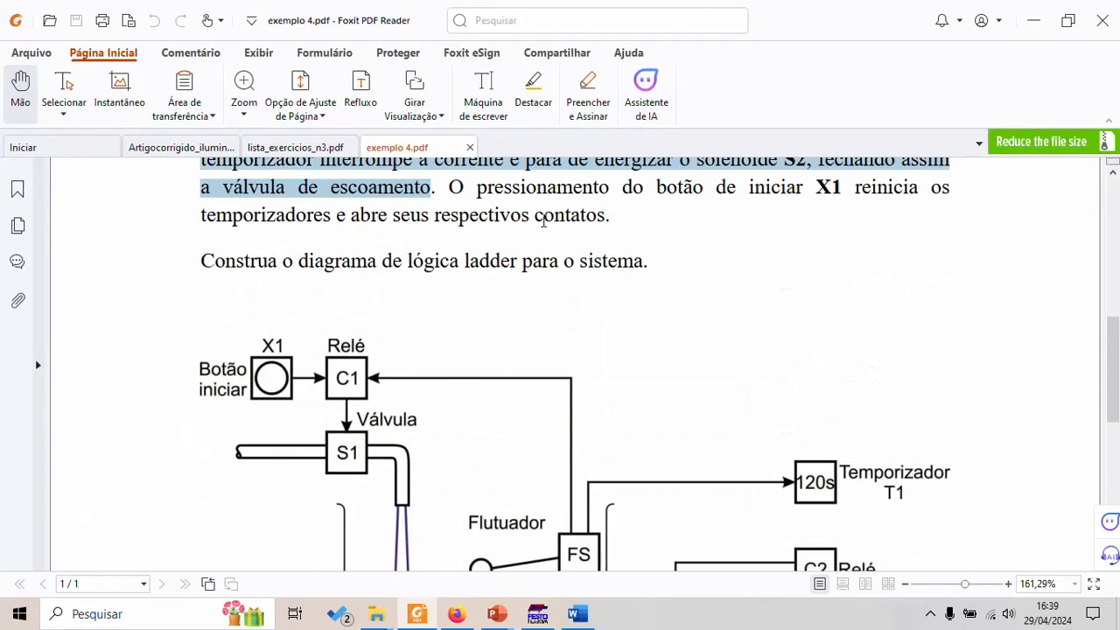
{"action": "key", "text": "alt+Tab"}
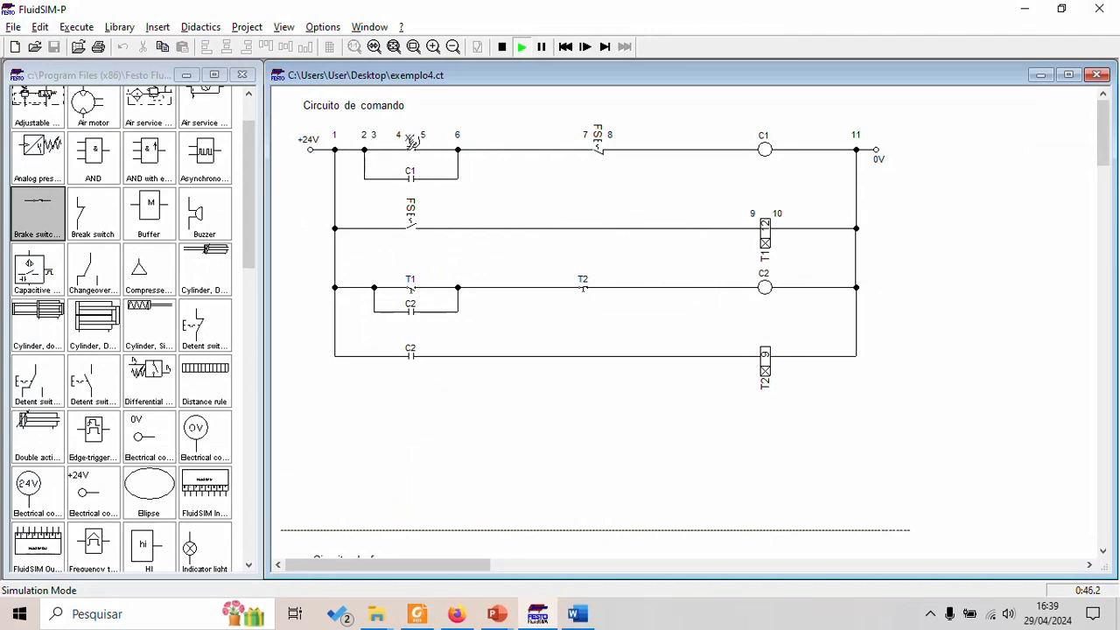
{"action": "left_click", "coordinate": [412, 141]}
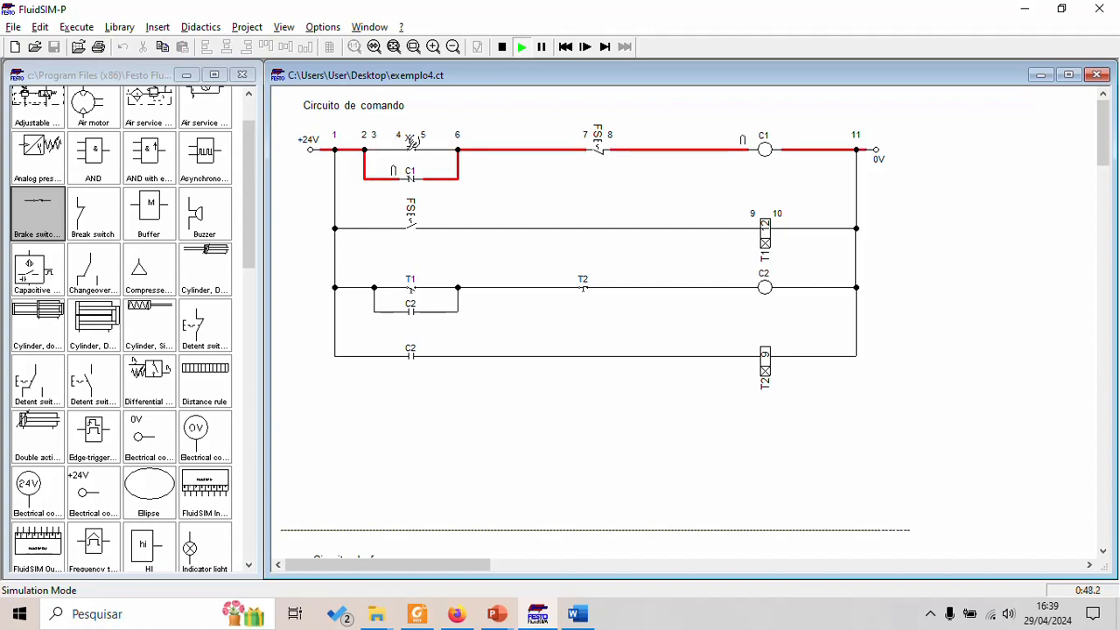
Step: Stop the simulation and move the +24V supply terminal farther from node 1 on the first rung
{"action": "left_click", "coordinate": [502, 47]}
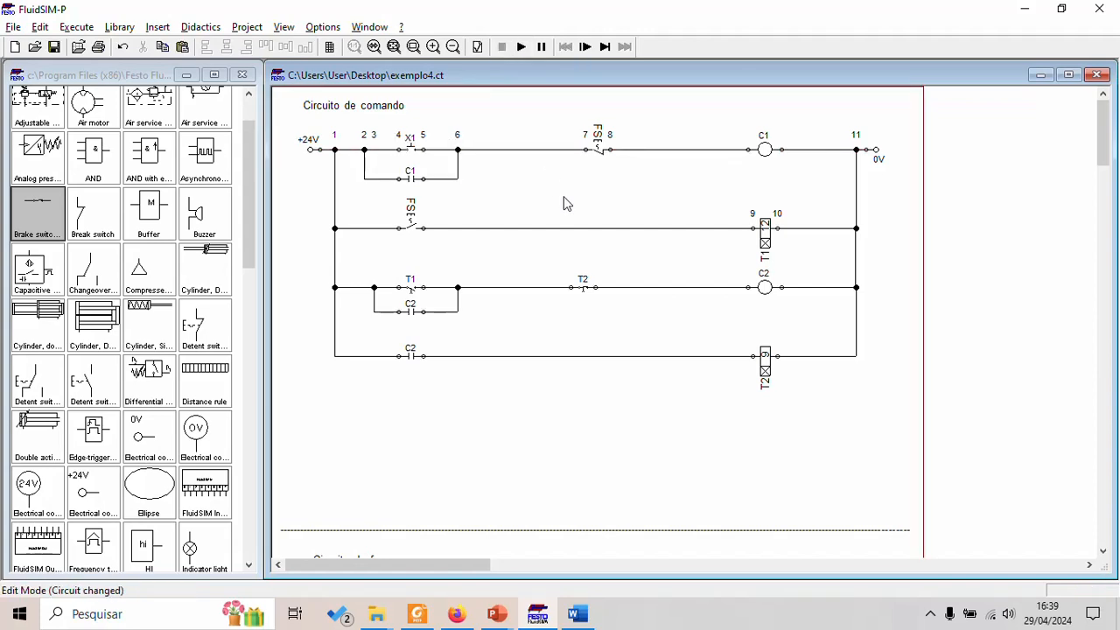
{"action": "left_click_drag", "start_coordinate": [294, 134], "coordinate": [324, 213]}
{"action": "left_click_drag", "start_coordinate": [315, 151], "coordinate": [285, 150]}
{"action": "left_click", "coordinate": [522, 186]}
Step: Try a copy of the T2 break contact labelled X1 above the T1 rung, and delete it
{"action": "left_click", "coordinate": [417, 156]}
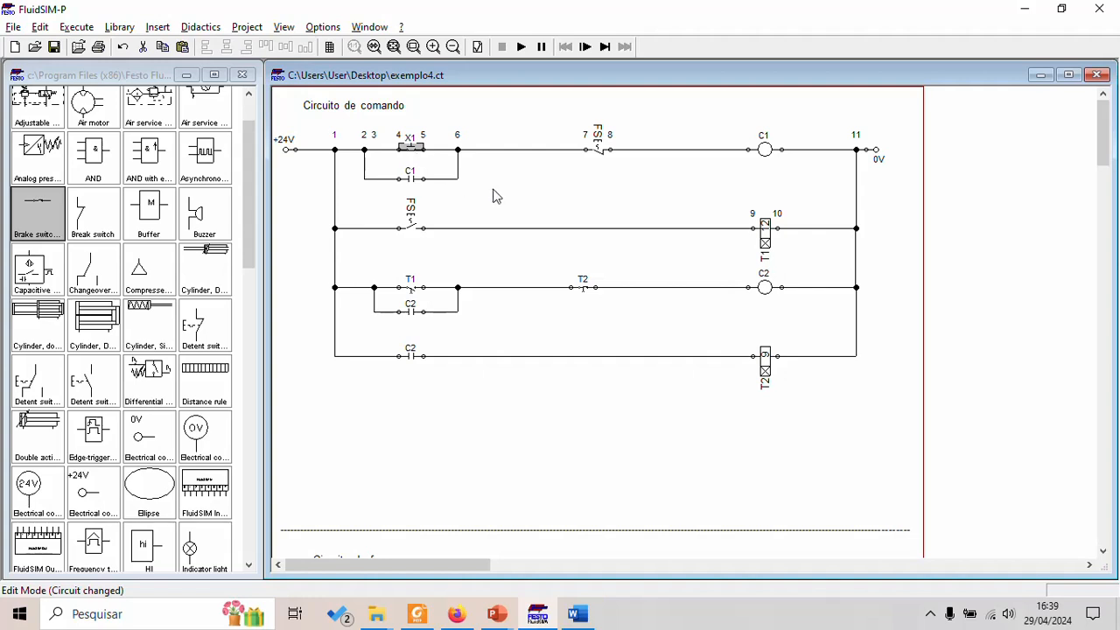
{"action": "left_click", "coordinate": [591, 290]}
{"action": "key", "text": "ctrl+v"}
{"action": "left_click_drag", "start_coordinate": [710, 358], "coordinate": [595, 209]}
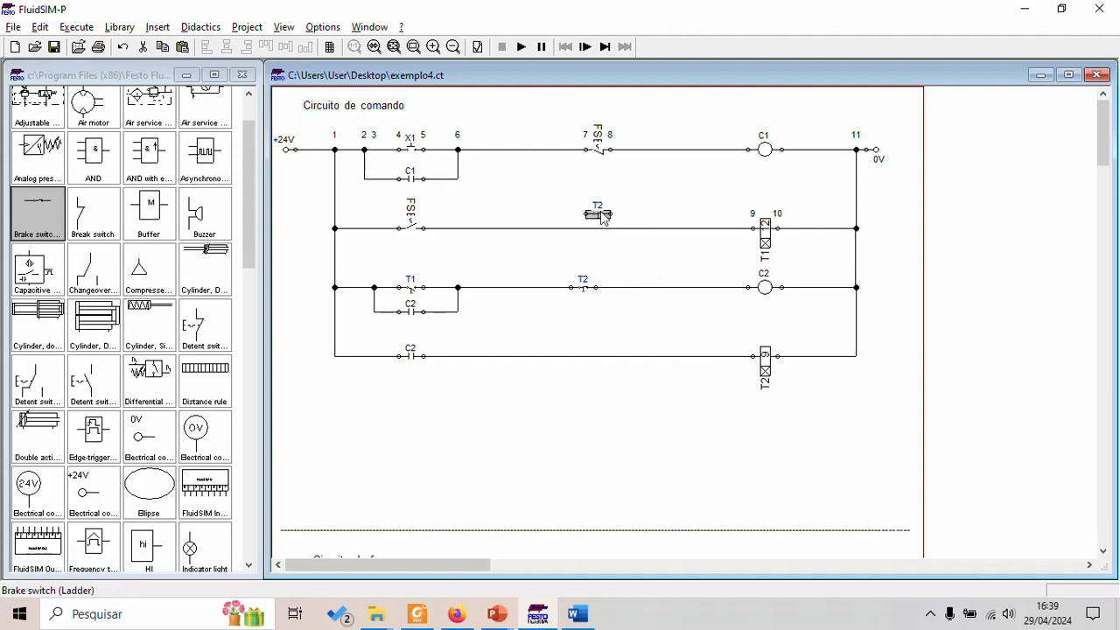
{"action": "double_click", "coordinate": [600, 217]}
{"action": "type", "text": "x1"}
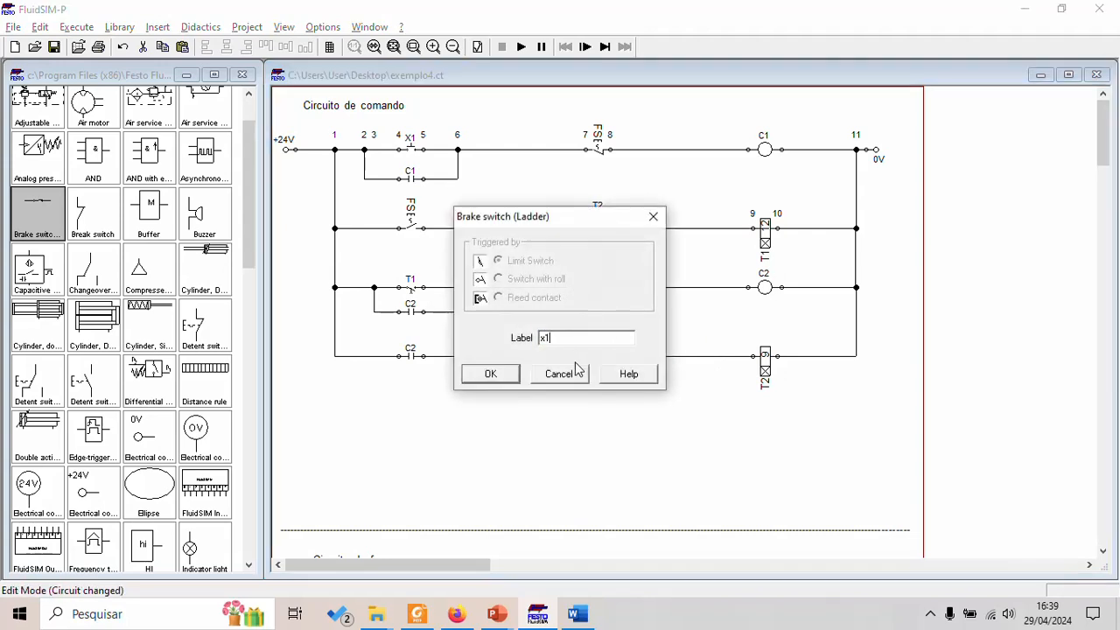
{"action": "left_click", "coordinate": [493, 375]}
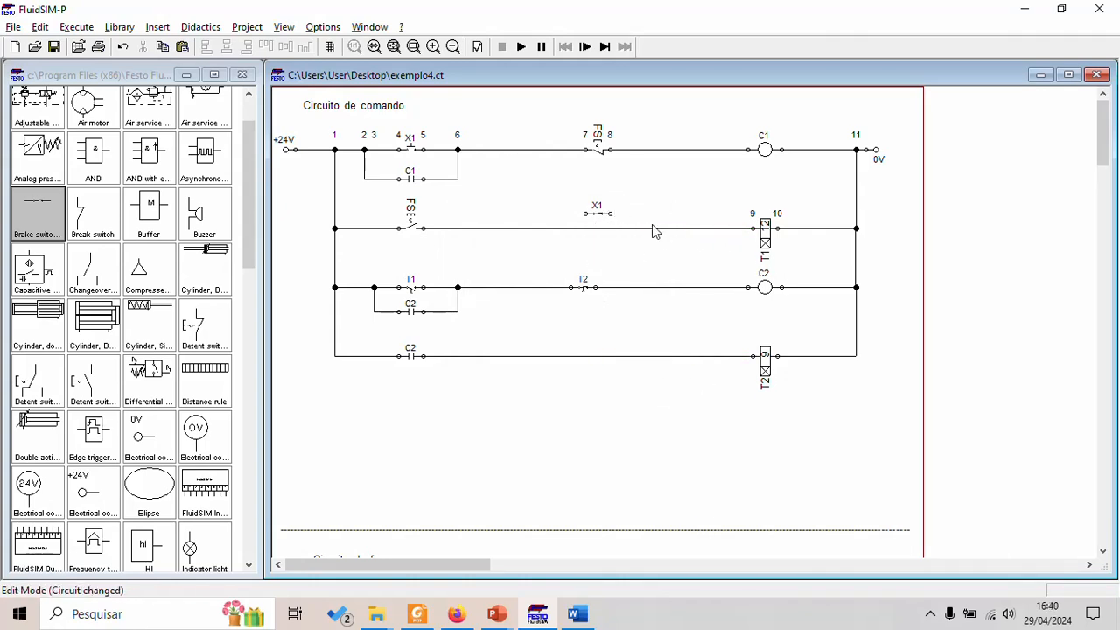
{"action": "left_click", "coordinate": [599, 216]}
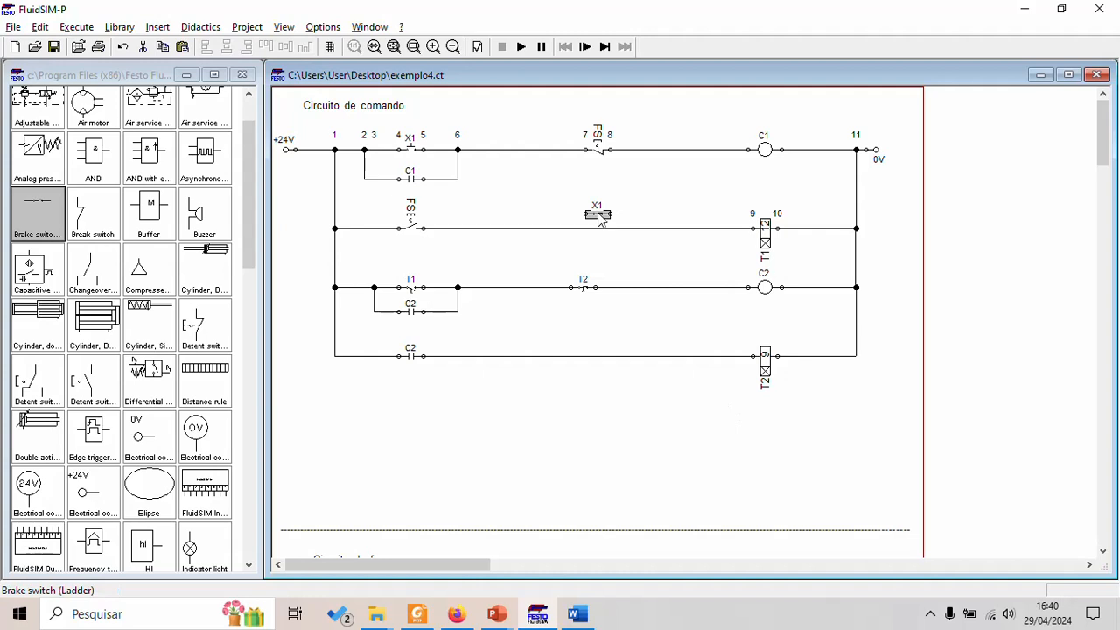
{"action": "key", "text": "Delete"}
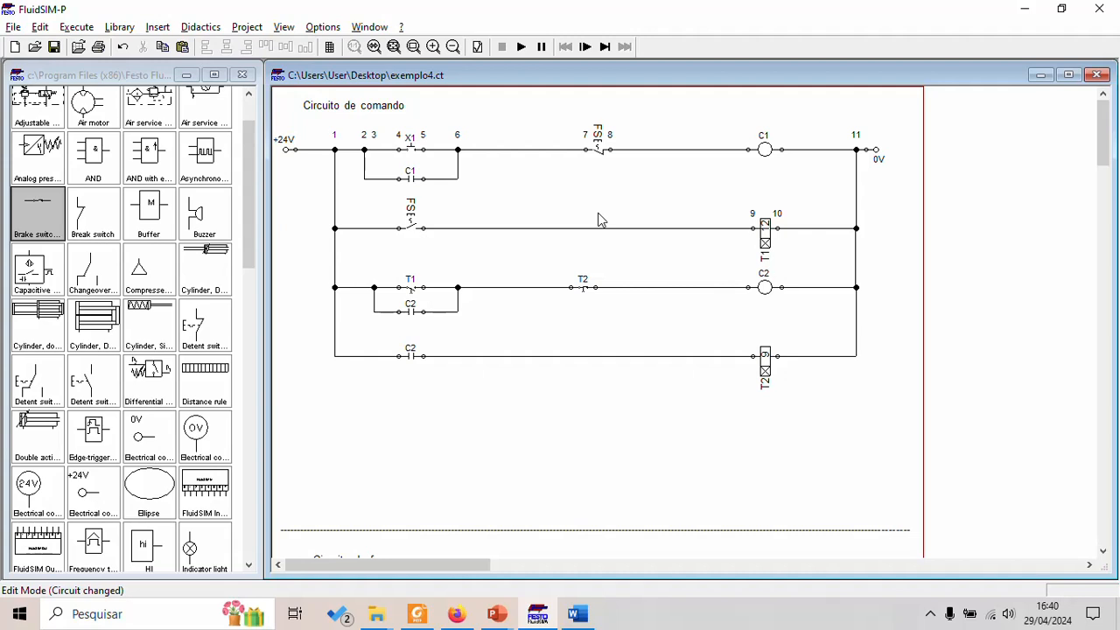
Step: Simulate a full cycle by actuating X1, switching FS on and off, and actuating X1 again, then stop the simulation
{"action": "left_click", "coordinate": [521, 46]}
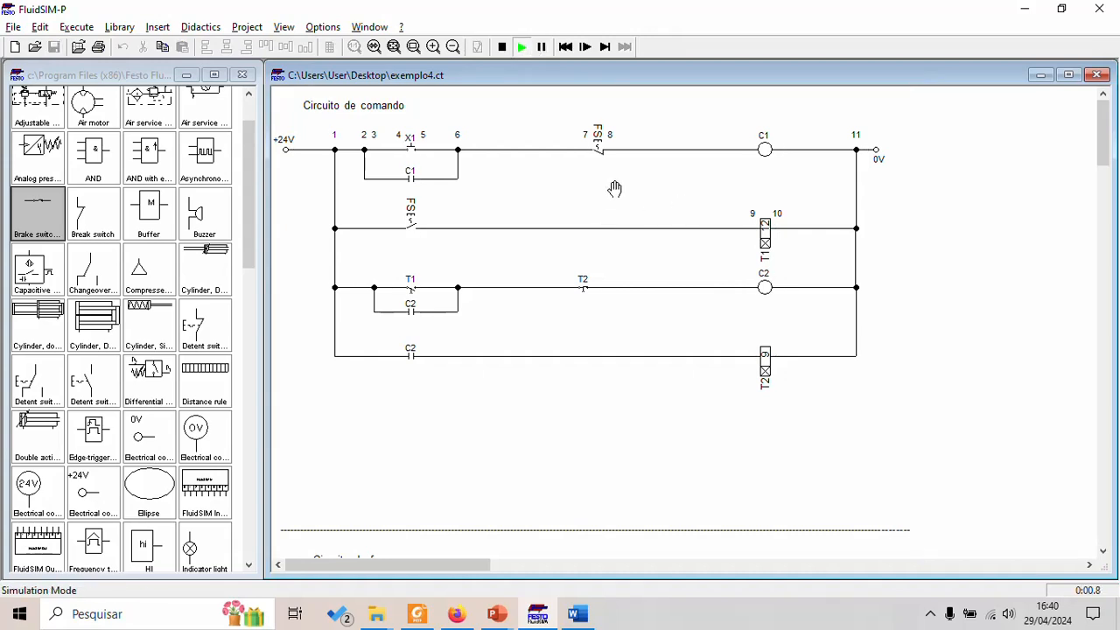
{"action": "left_click", "coordinate": [433, 137]}
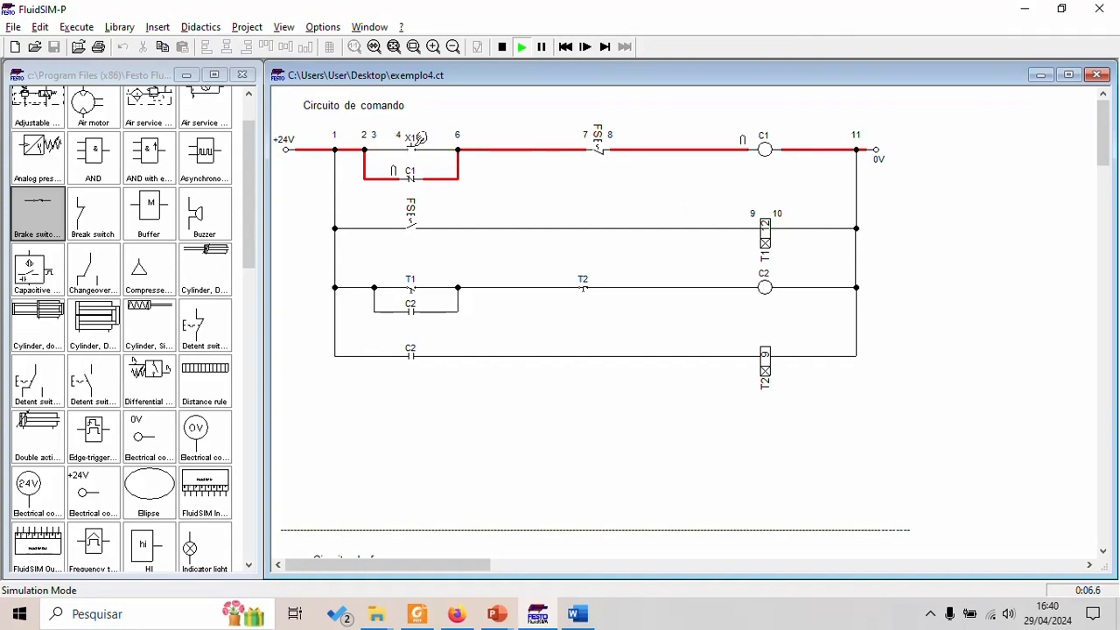
{"action": "left_click", "coordinate": [600, 139]}
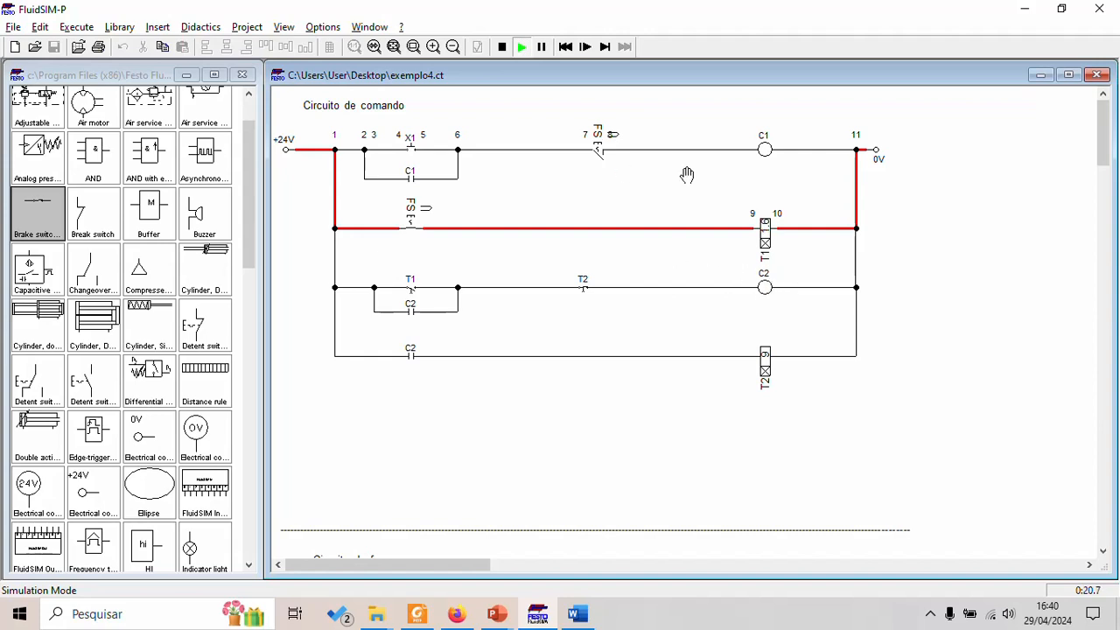
{"action": "left_click", "coordinate": [602, 144]}
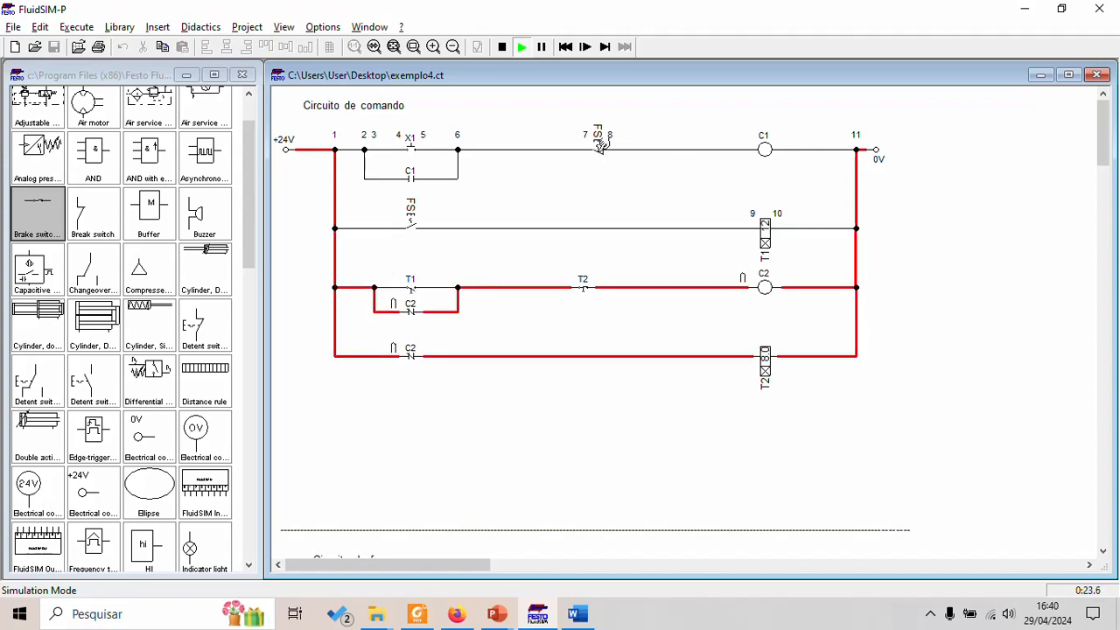
{"action": "left_click", "coordinate": [418, 142]}
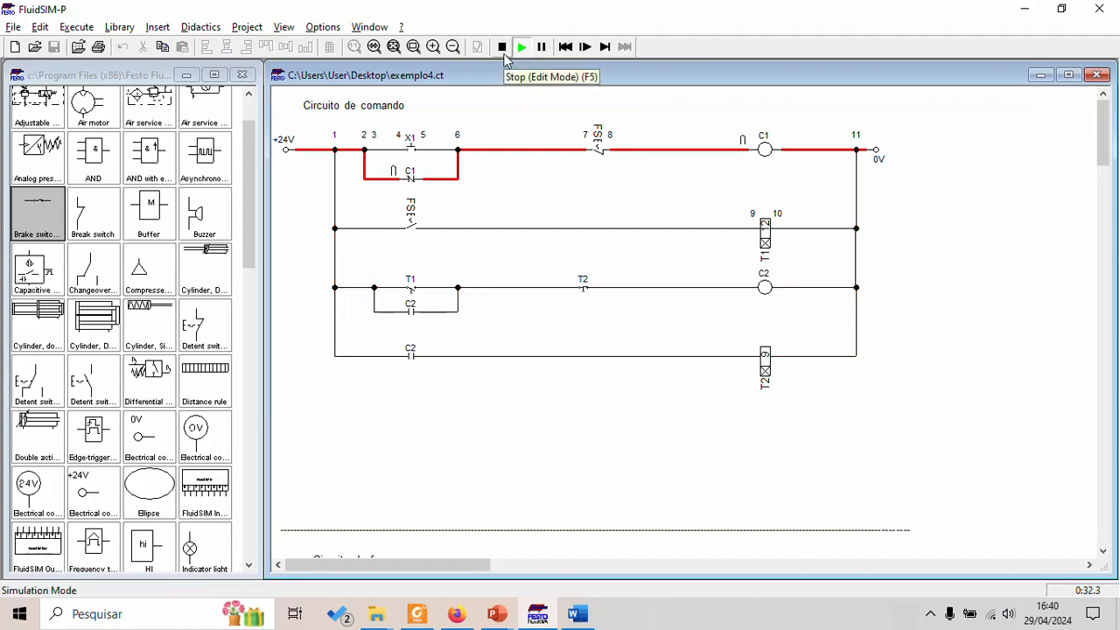
{"action": "left_click", "coordinate": [503, 51]}
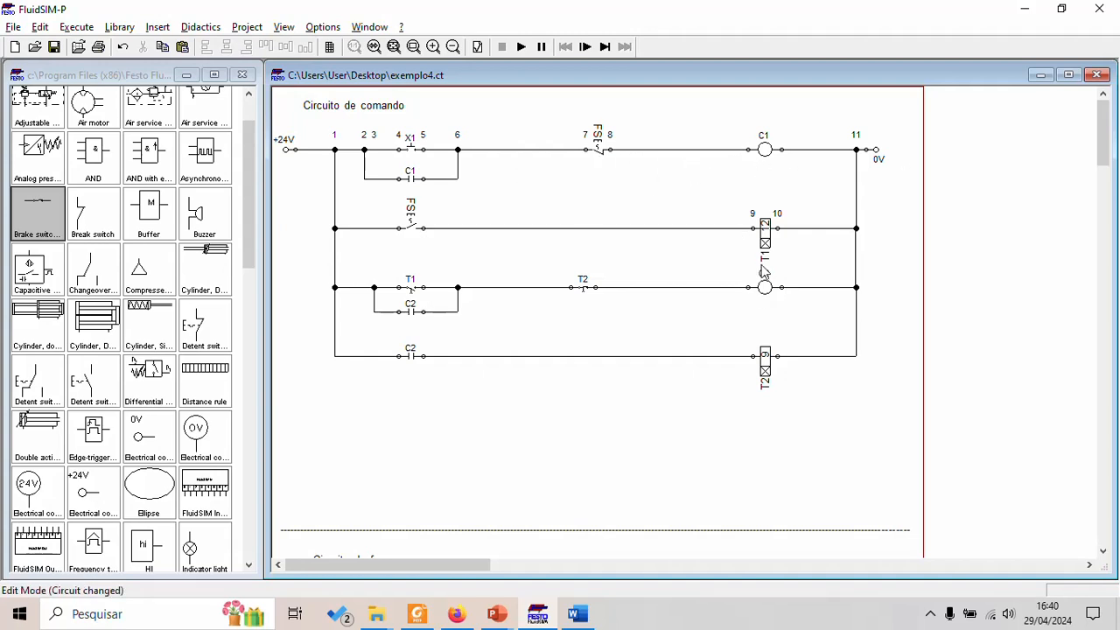
Step: Shift the FS break switch closer to node 6 and delete the wire between it and coil C1
{"action": "scroll", "coordinate": [723, 458], "scroll_direction": "down", "scroll_amount": 3}
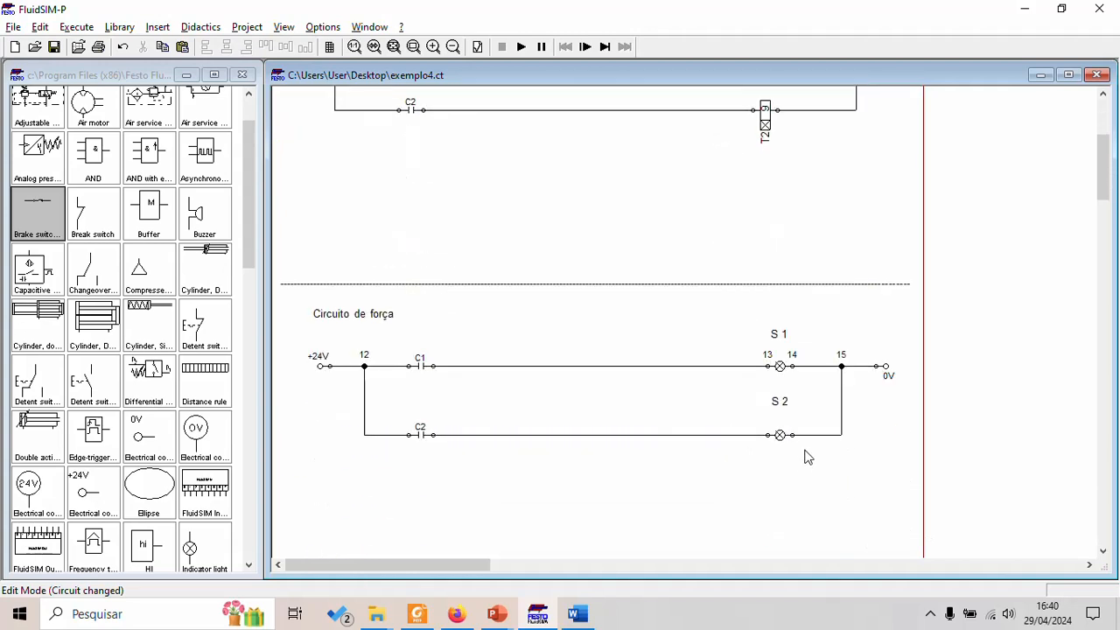
{"action": "scroll", "coordinate": [806, 456], "scroll_direction": "up", "scroll_amount": 3}
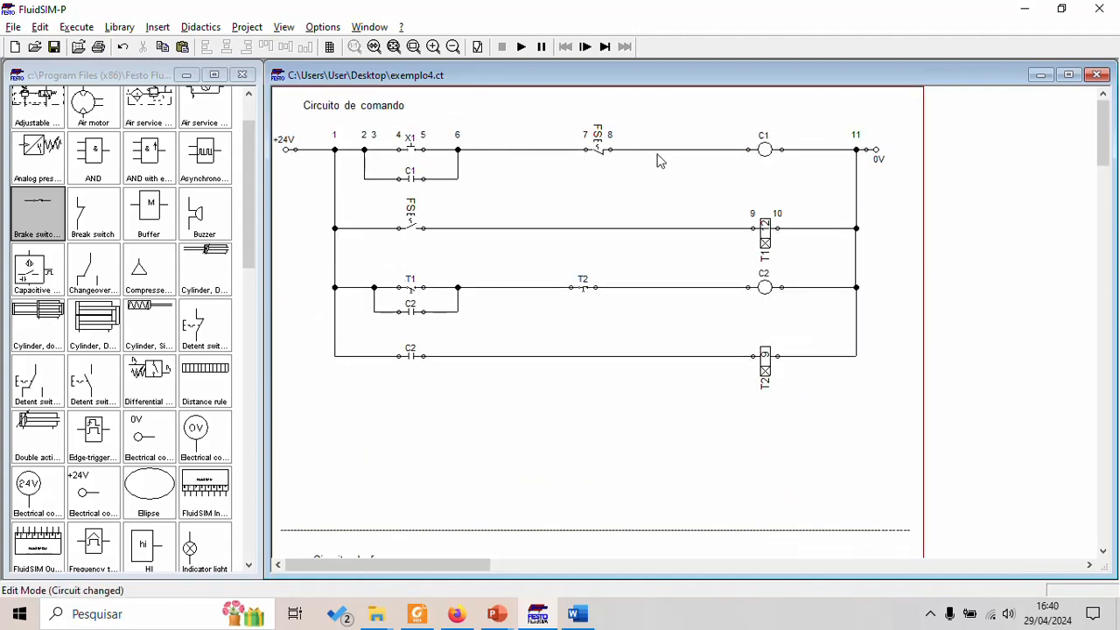
{"action": "left_click", "coordinate": [606, 154]}
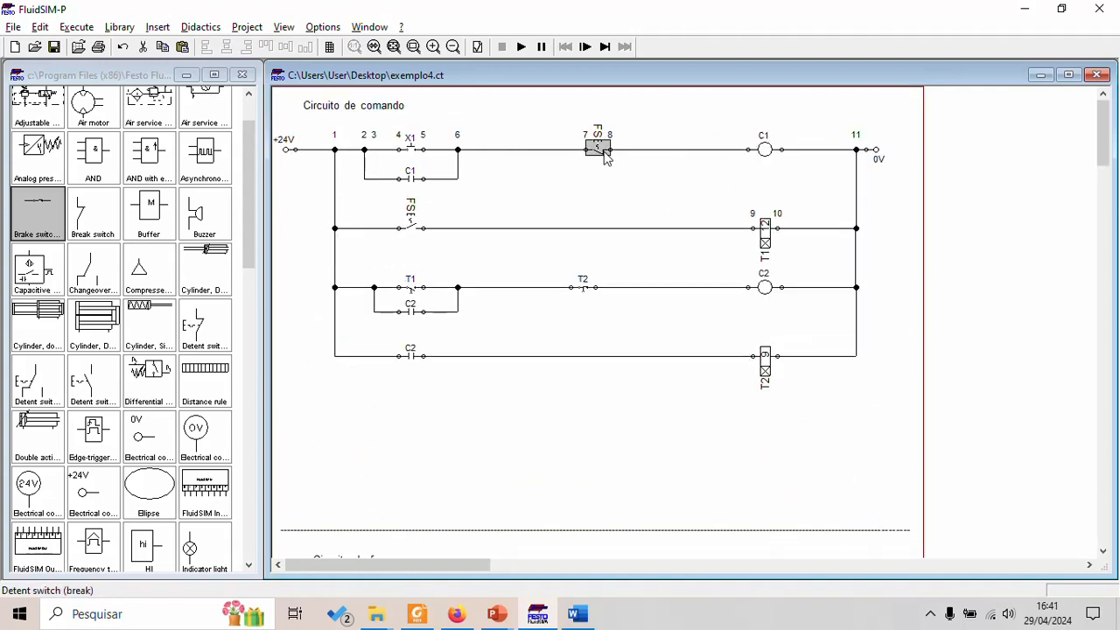
{"action": "left_click_drag", "start_coordinate": [605, 154], "coordinate": [551, 154]}
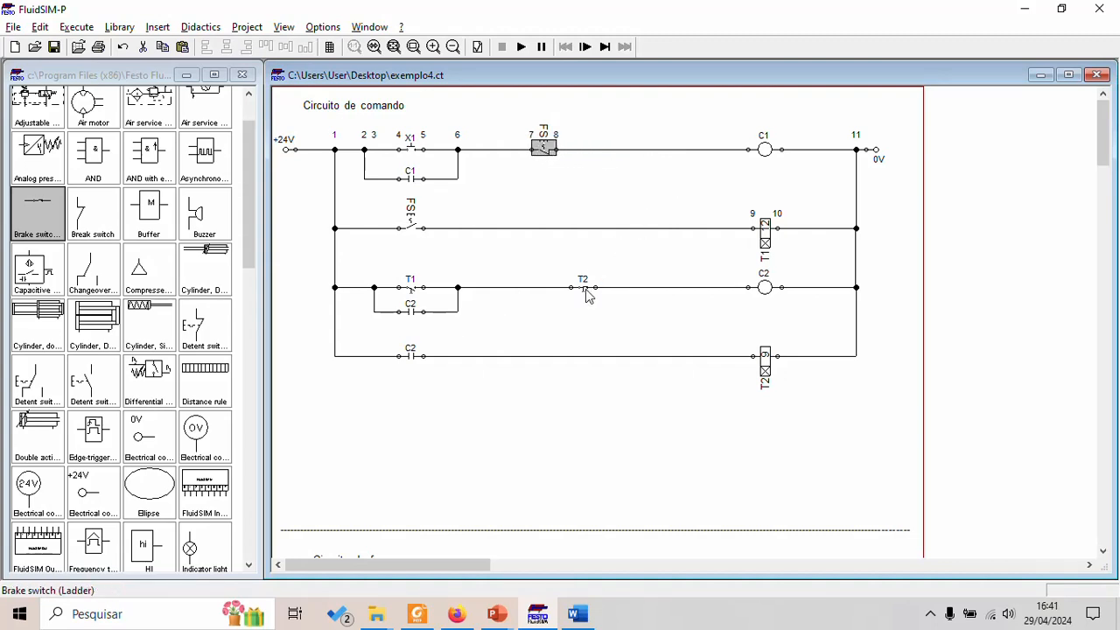
{"action": "left_click", "coordinate": [672, 150]}
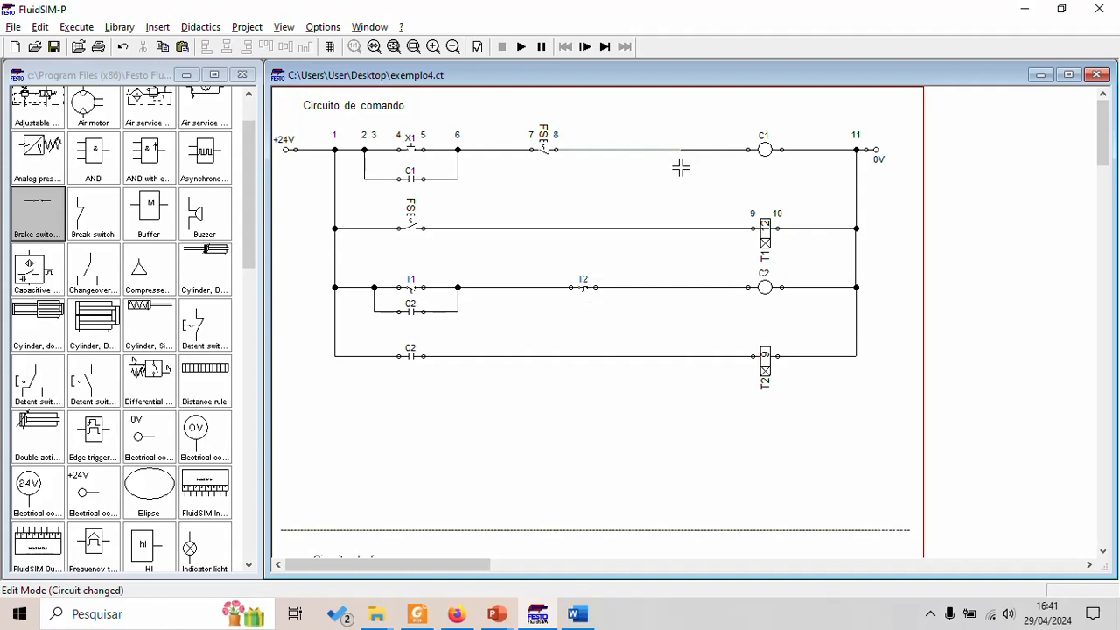
{"action": "key", "text": "Delete"}
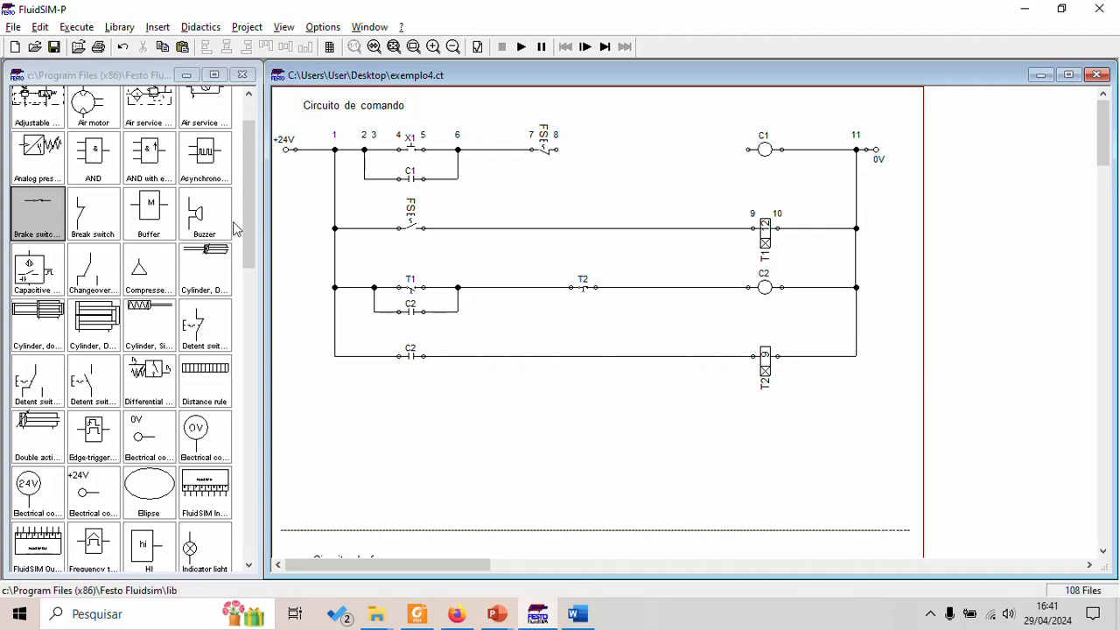
Step: Insert a ladder break contact labelled C2 in series between switch FS and coil C1, and wire it on both sides
{"action": "left_click_drag", "start_coordinate": [43, 223], "coordinate": [647, 149]}
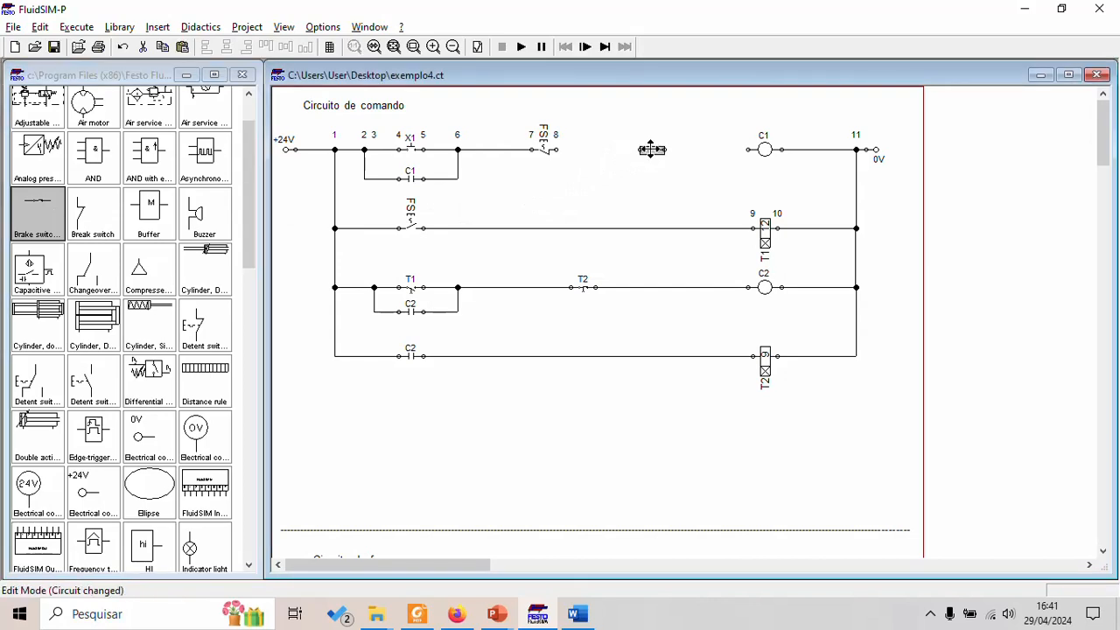
{"action": "double_click", "coordinate": [654, 150]}
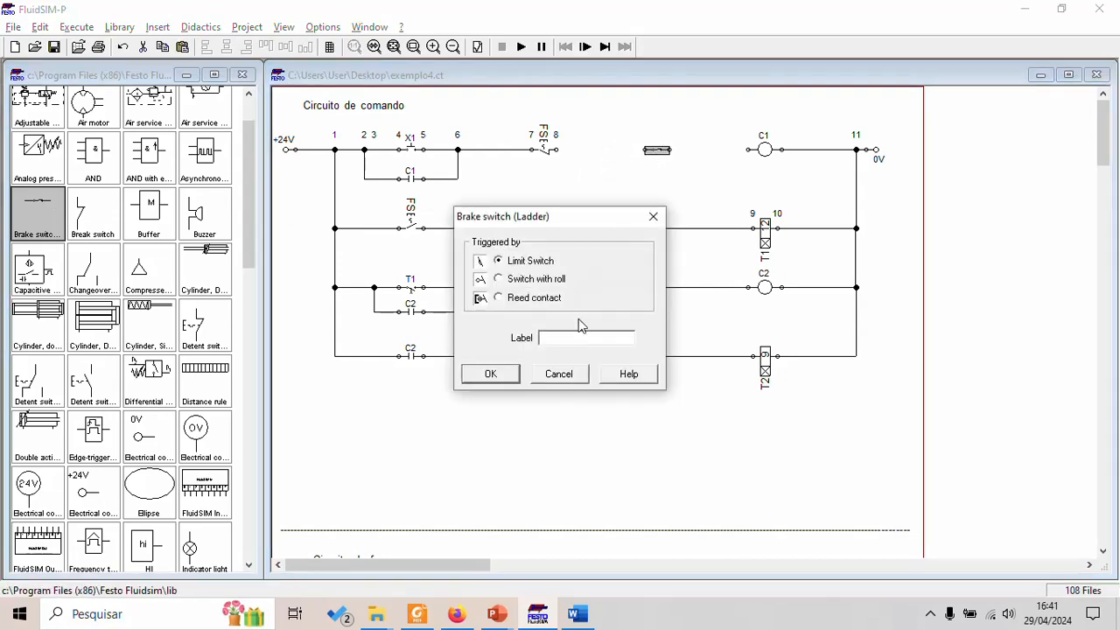
{"action": "type", "text": "c2"}
{"action": "left_click", "coordinate": [500, 378]}
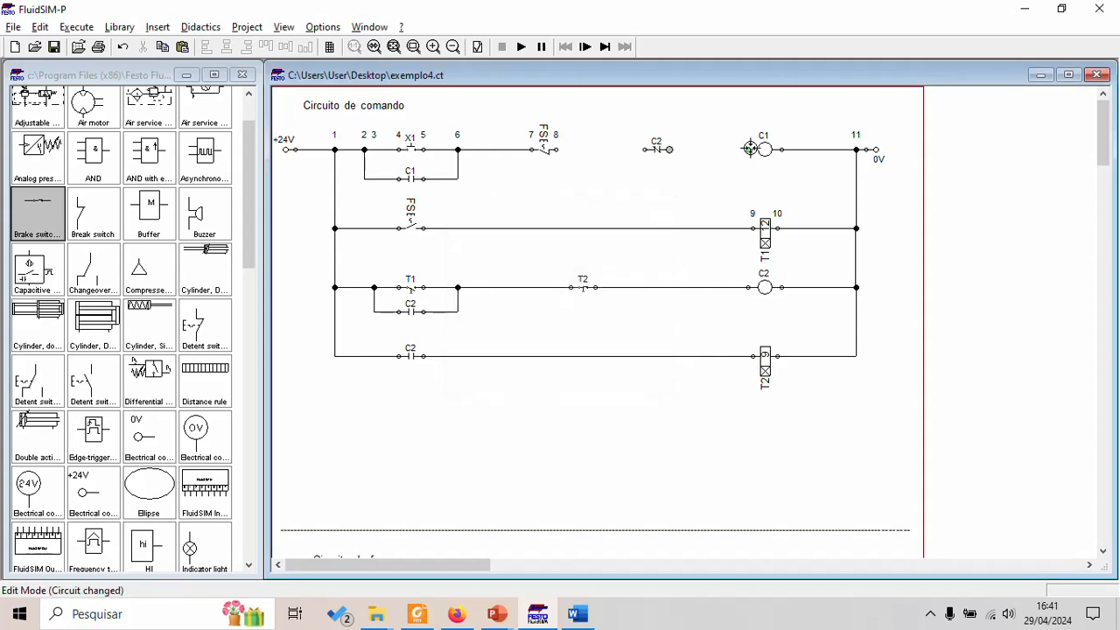
{"action": "left_click_drag", "start_coordinate": [570, 150], "coordinate": [645, 150]}
Step: Simulate the C2 interlock by actuating X1, FS, and X1 again, then stop the simulation
{"action": "left_click", "coordinate": [525, 48]}
{"action": "left_click", "coordinate": [418, 145]}
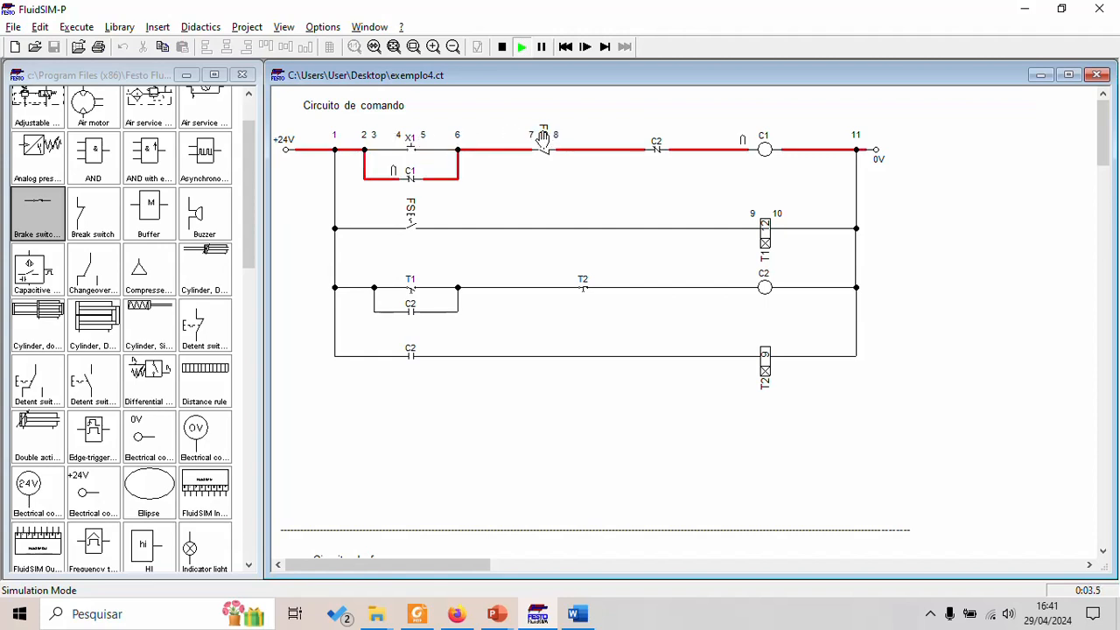
{"action": "left_click", "coordinate": [544, 137]}
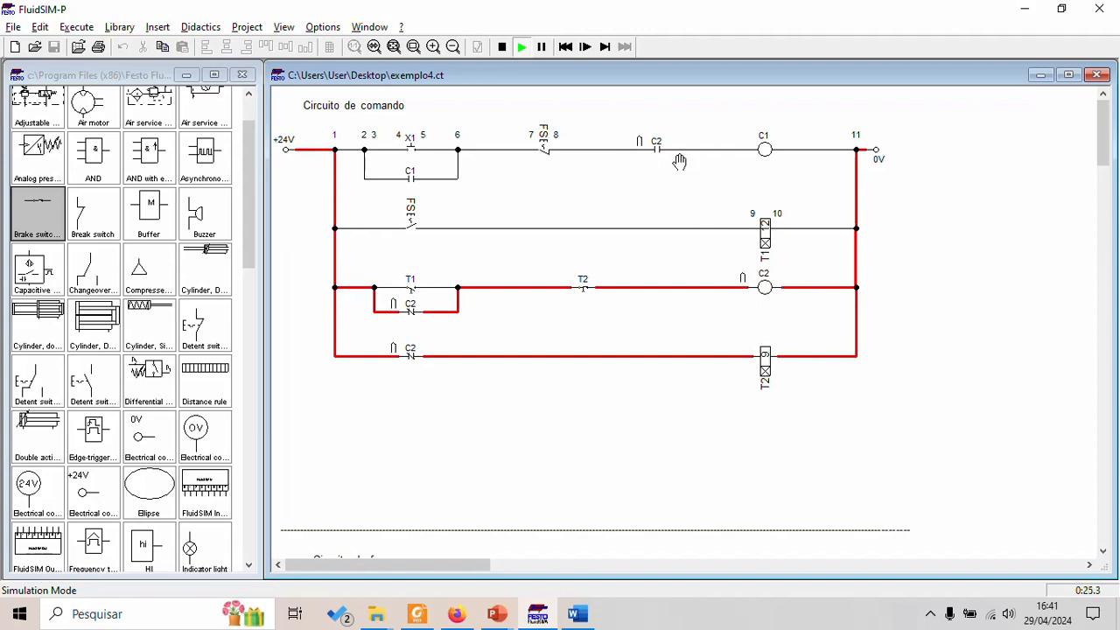
{"action": "left_click", "coordinate": [410, 143]}
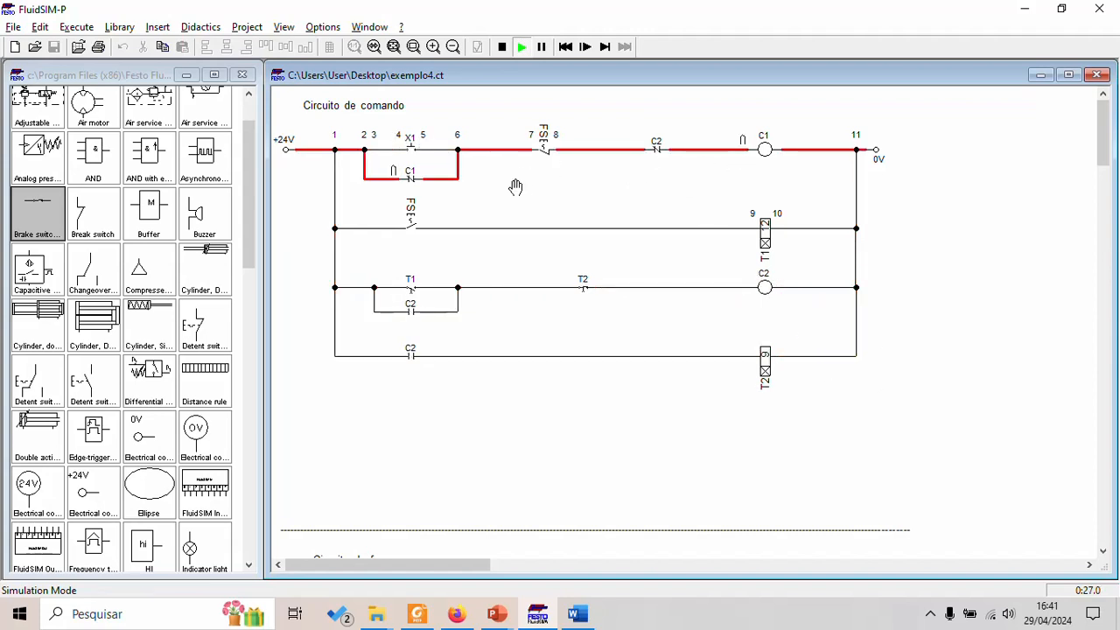
{"action": "left_click", "coordinate": [502, 48]}
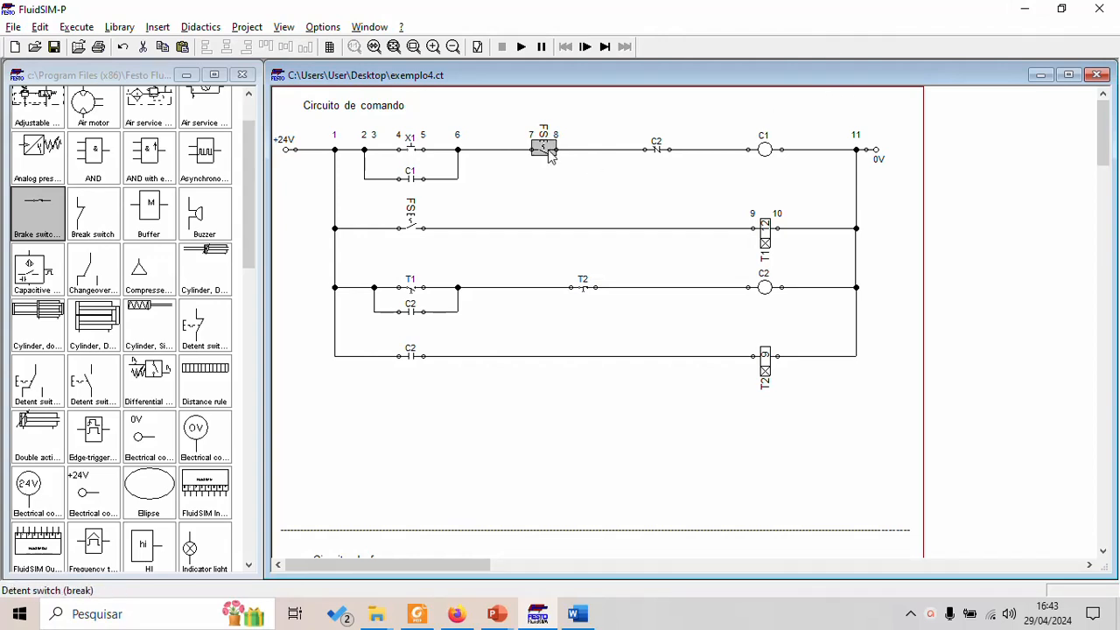
Step: Delete both FS switches from the C1 and T1 rungs, along with the leftover node on the +24V line
{"action": "key", "text": "Delete"}
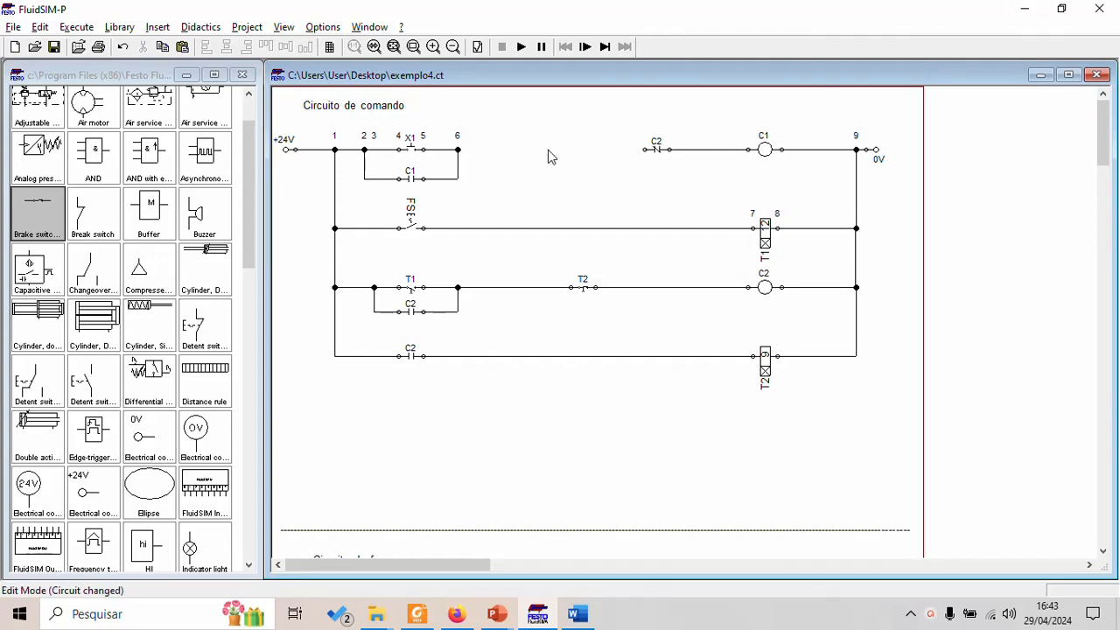
{"action": "left_click", "coordinate": [411, 225]}
{"action": "key", "text": "Delete"}
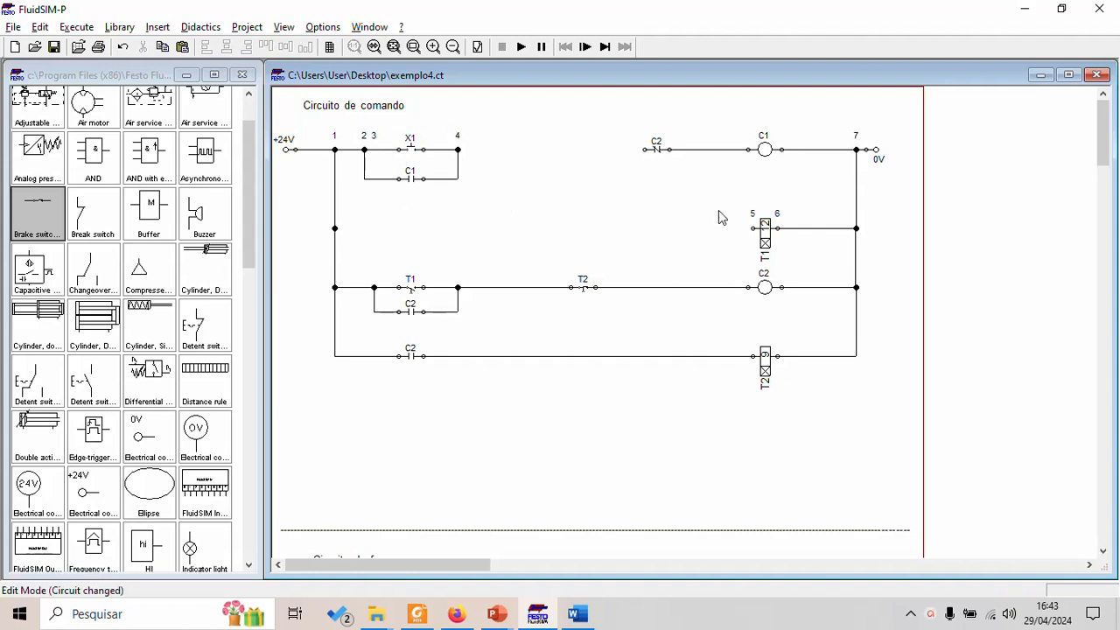
{"action": "left_click", "coordinate": [334, 228]}
{"action": "key", "text": "Delete"}
Step: Move the T1, C2, and T2 rungs down together to make room below the C1 rung
{"action": "left_click_drag", "start_coordinate": [297, 213], "coordinate": [995, 476]}
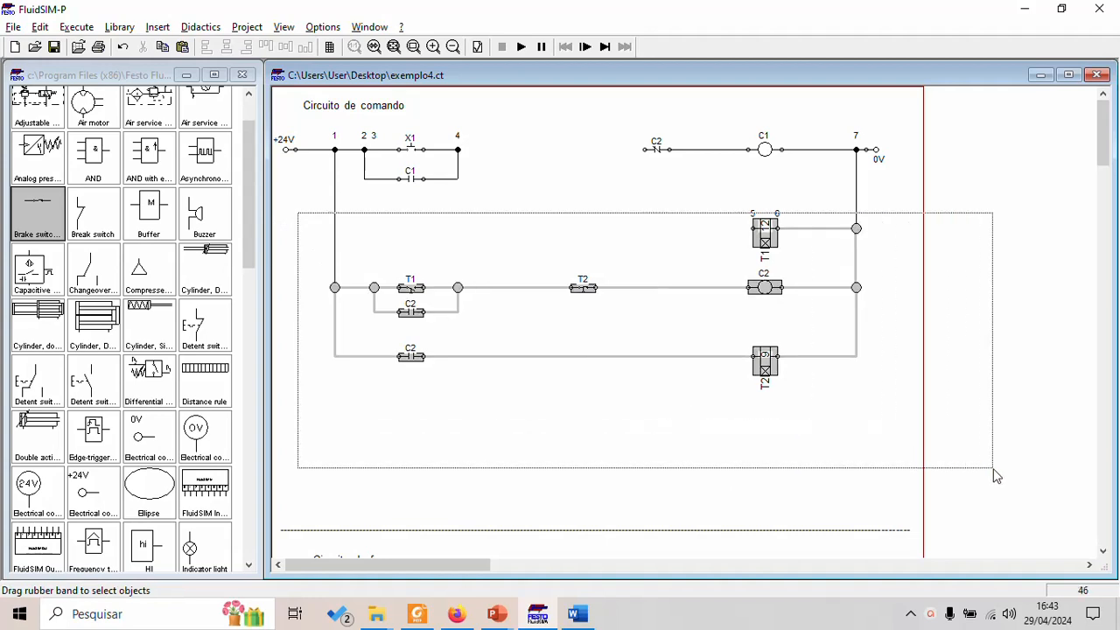
{"action": "left_click_drag", "start_coordinate": [764, 234], "coordinate": [763, 282]}
{"action": "left_click", "coordinate": [739, 208]}
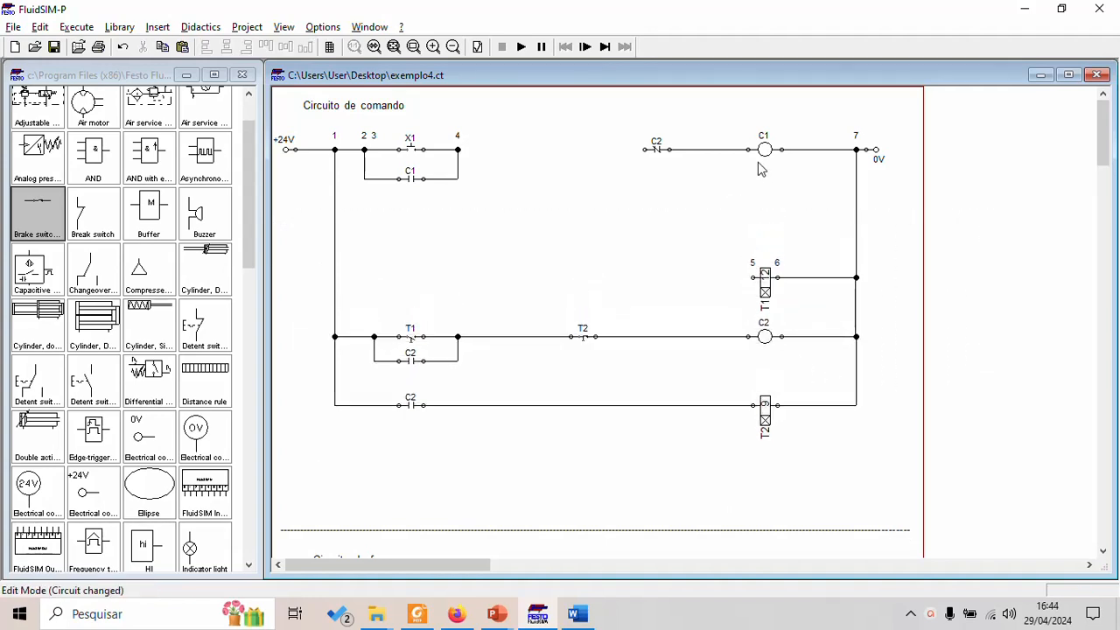
Step: Place a copy of coil C1 between the C1 and T1 rungs and label it AUX
{"action": "left_click", "coordinate": [760, 169]}
{"action": "key", "text": "ctrl+c"}
{"action": "key", "text": "ctrl+v"}
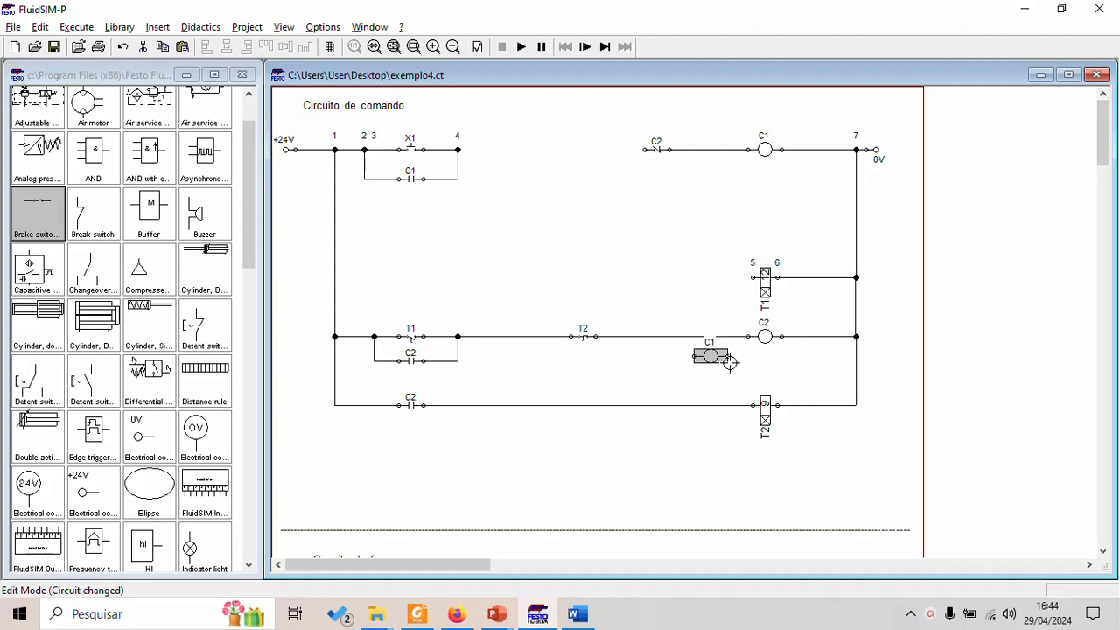
{"action": "left_click_drag", "start_coordinate": [729, 362], "coordinate": [784, 225]}
{"action": "double_click", "coordinate": [766, 224]}
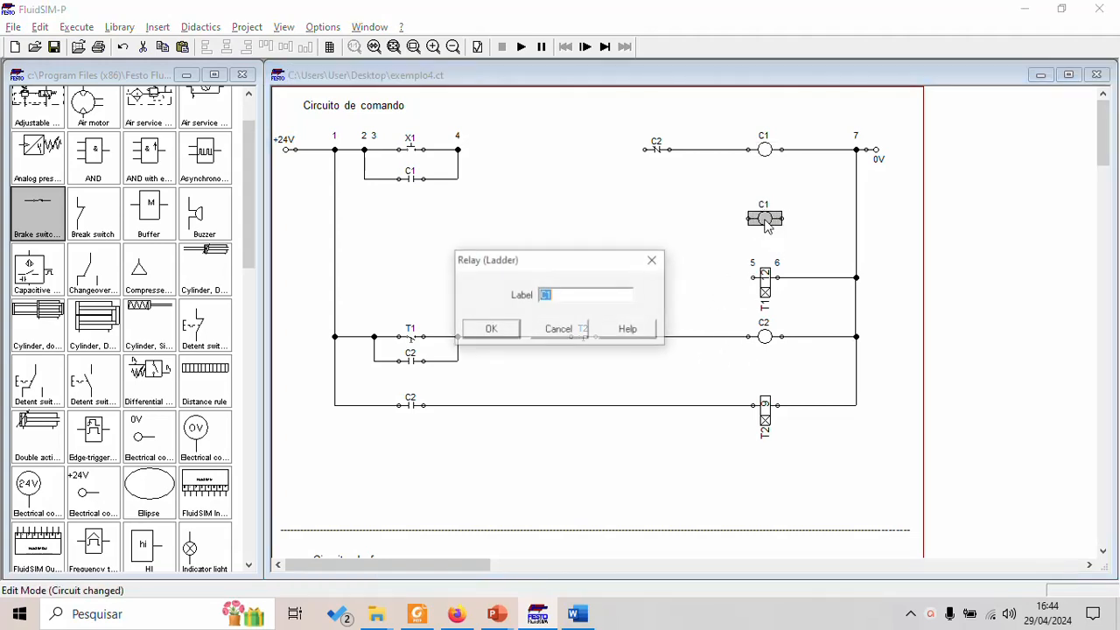
{"action": "type", "text": "aux"}
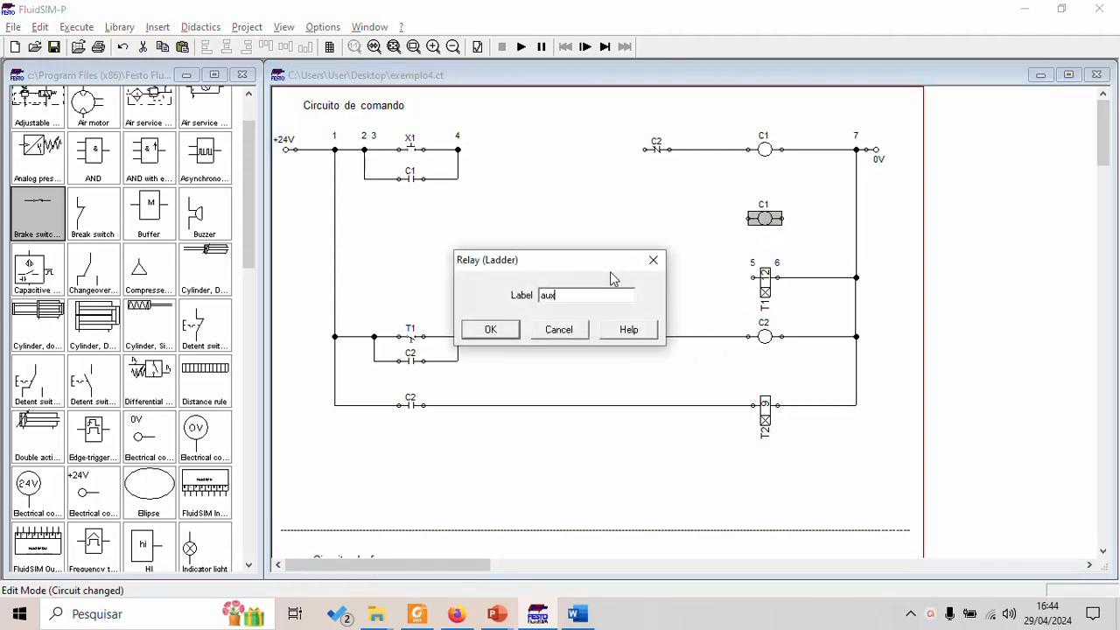
{"action": "key", "text": "Return"}
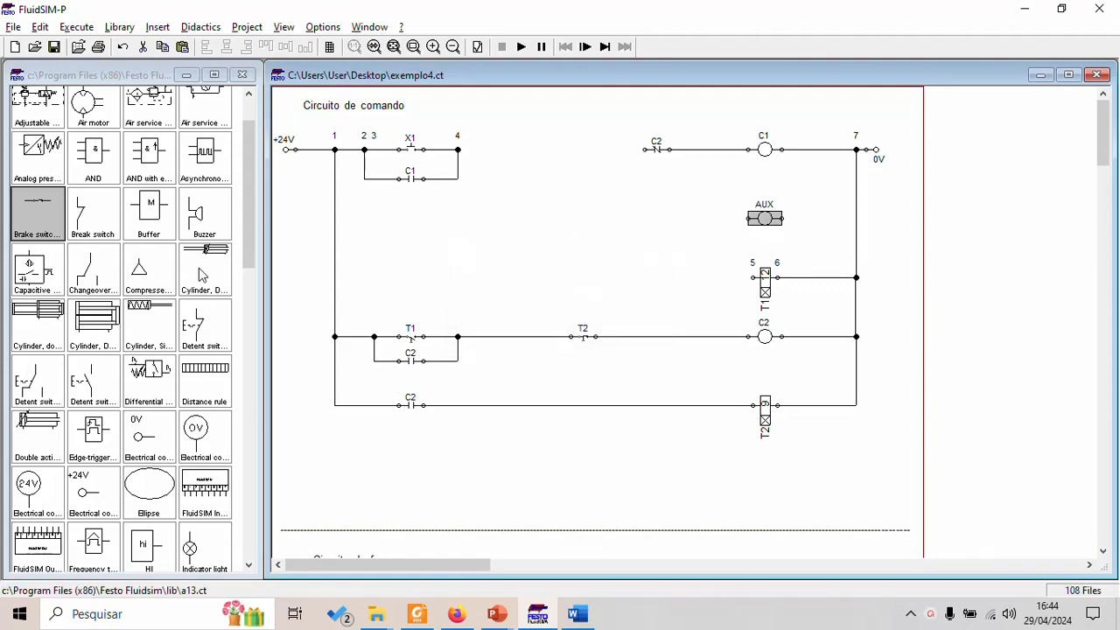
Step: Add a normally open ladder pushbutton on the AUX rung, connect it to the AUX coil, and label it FS
{"action": "left_click_drag", "start_coordinate": [250, 240], "coordinate": [245, 450]}
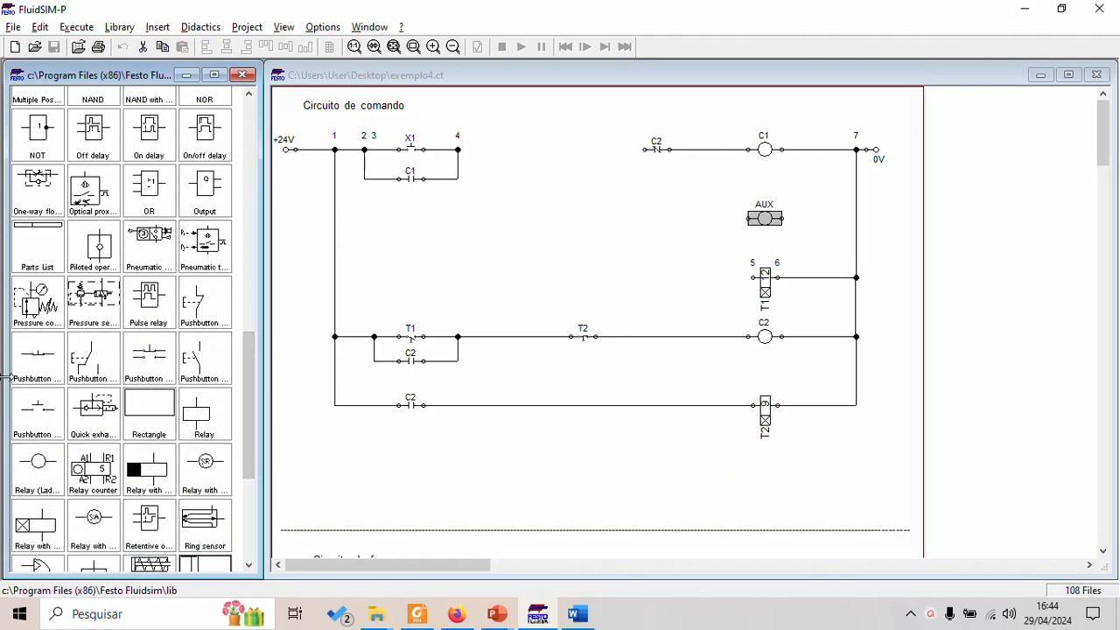
{"action": "left_click_drag", "start_coordinate": [32, 416], "coordinate": [405, 231]}
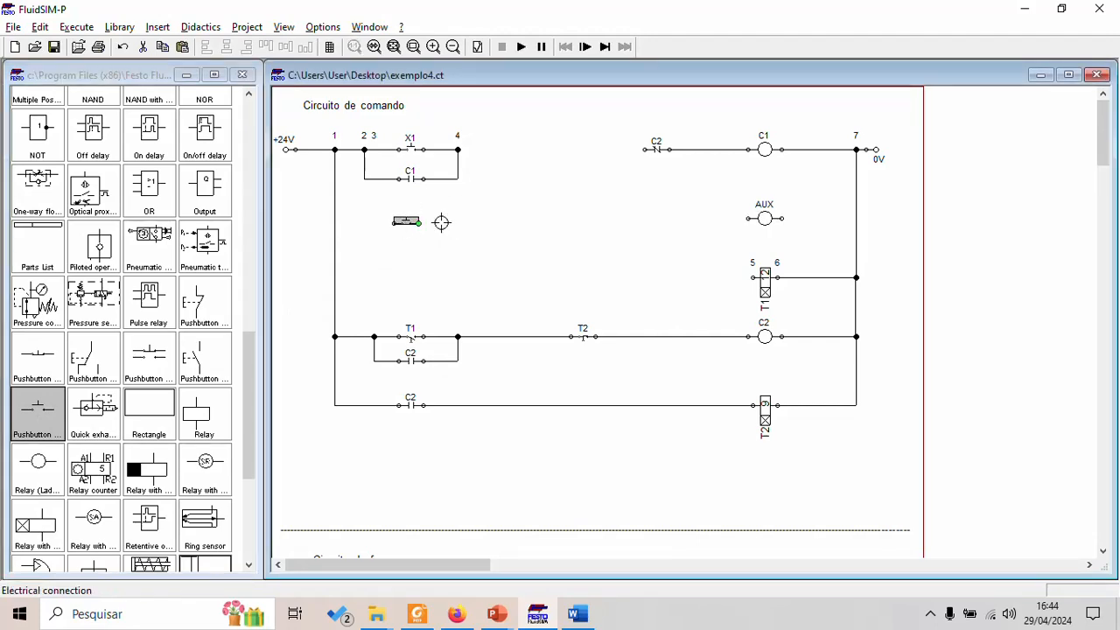
{"action": "left_click", "coordinate": [512, 259]}
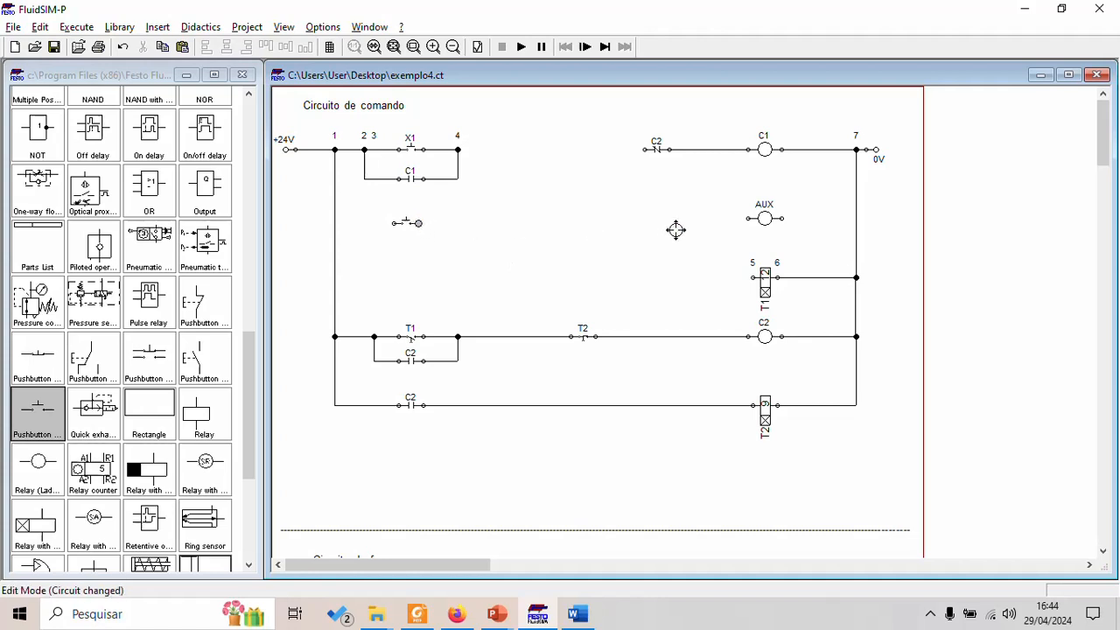
{"action": "left_click_drag", "start_coordinate": [745, 218], "coordinate": [420, 222]}
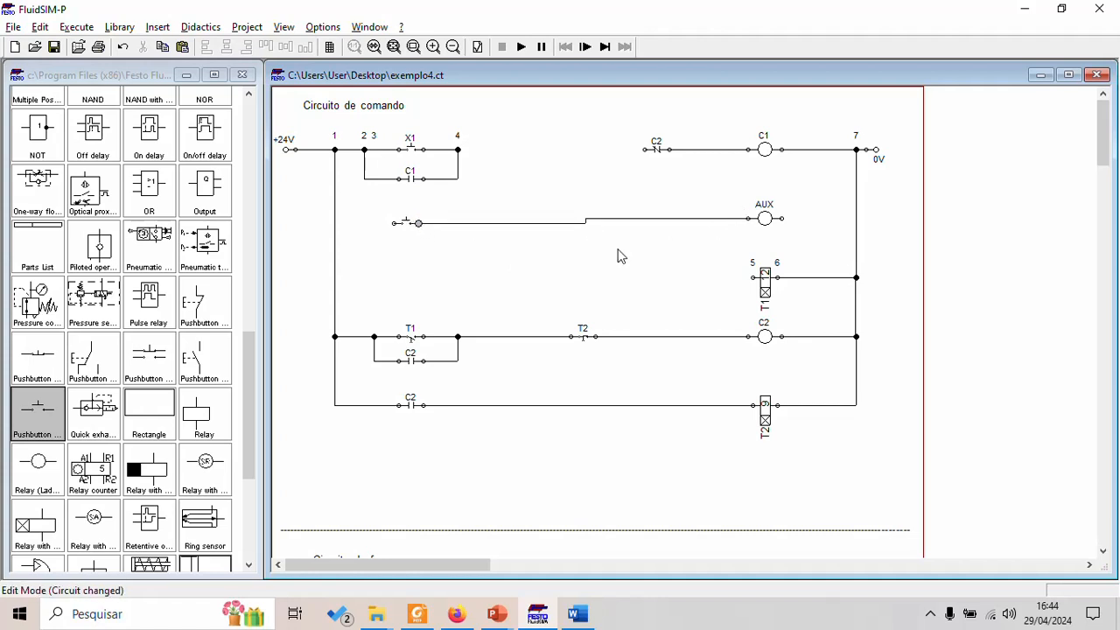
{"action": "double_click", "coordinate": [406, 218]}
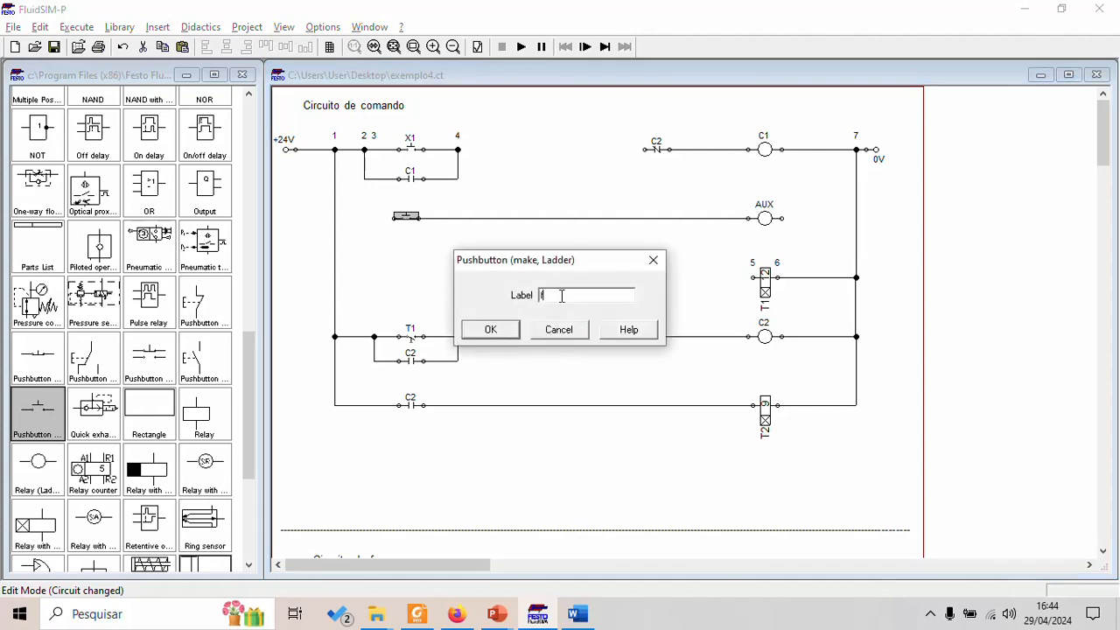
{"action": "key", "text": "Return"}
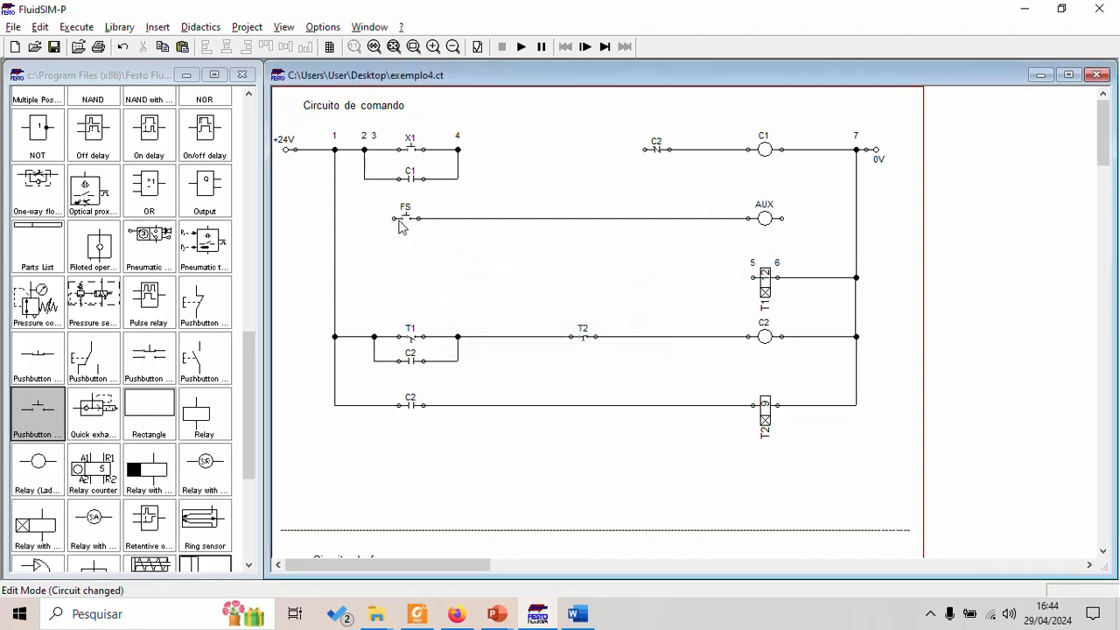
Step: Wire the FS pushbutton to the +24V line and the AUX coil to the 0V line
{"action": "left_click_drag", "start_coordinate": [393, 218], "coordinate": [335, 218]}
{"action": "left_click_drag", "start_coordinate": [782, 219], "coordinate": [855, 219]}
{"action": "left_click_drag", "start_coordinate": [783, 219], "coordinate": [857, 218]}
Step: Rename the AUX relay coil to FS_AUX
{"action": "double_click", "coordinate": [767, 219]}
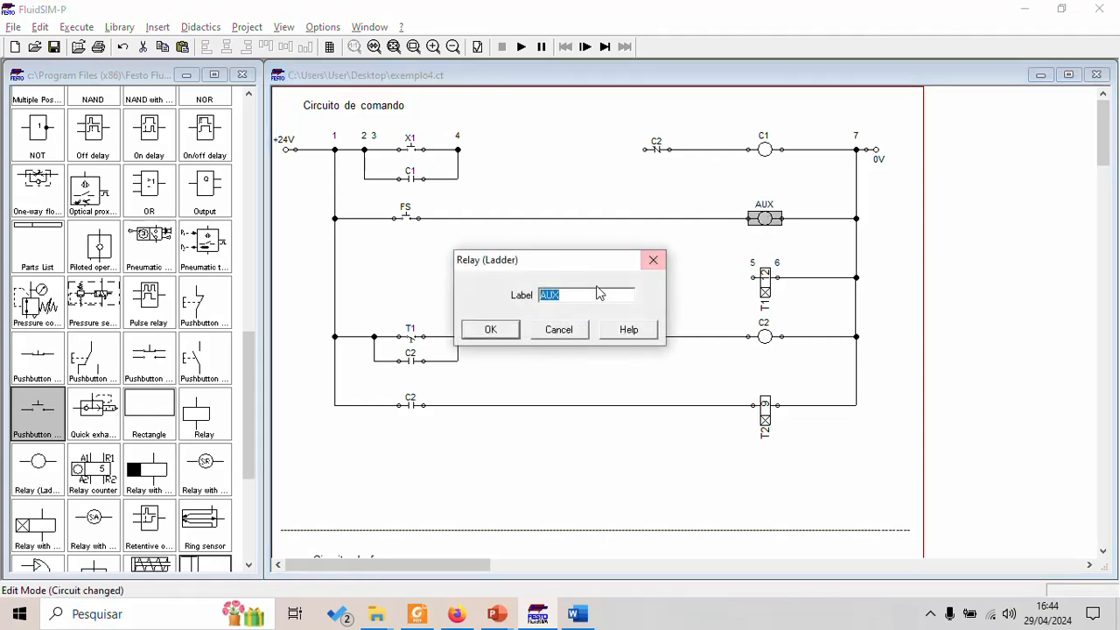
{"action": "left_click", "coordinate": [578, 299]}
{"action": "left_click_drag", "start_coordinate": [578, 299], "coordinate": [513, 305]}
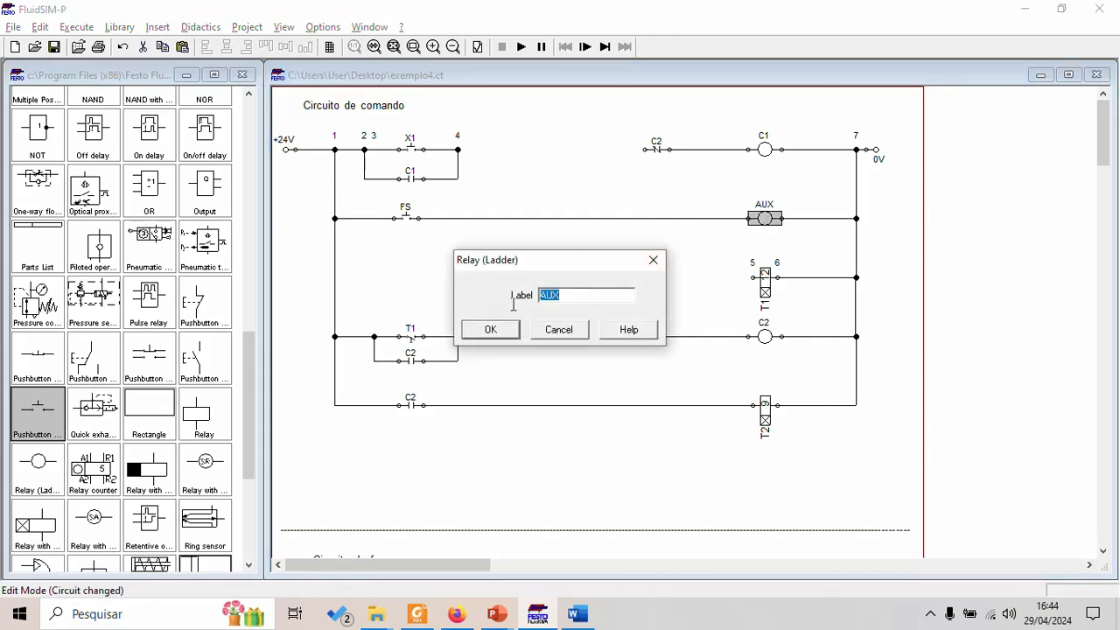
{"action": "type", "text": "fs_aux"}
{"action": "key", "text": "Return"}
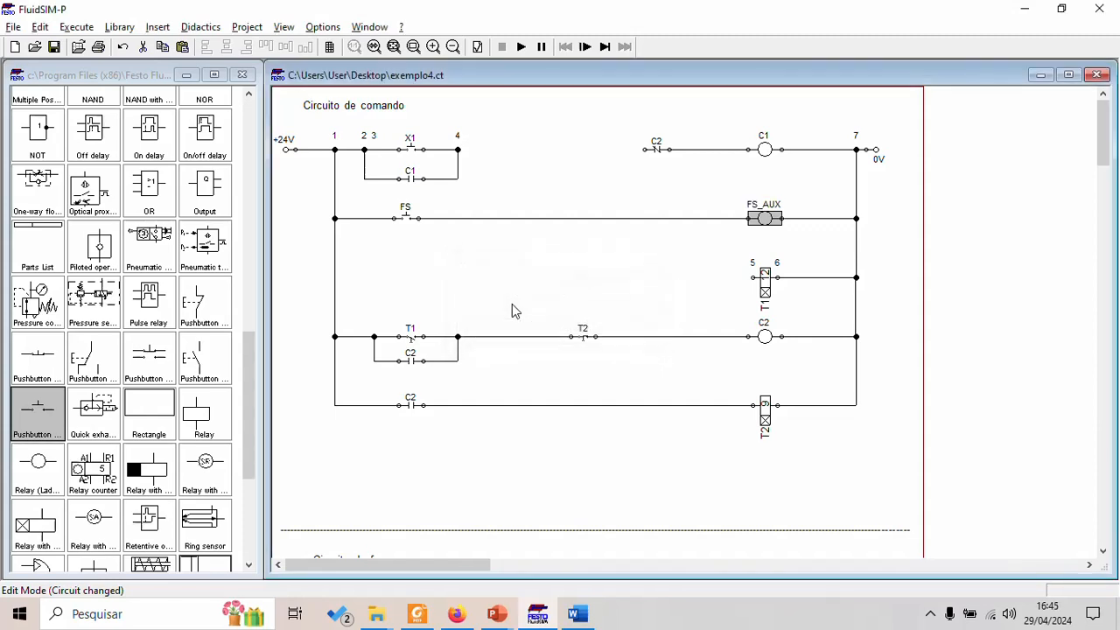
{"action": "left_click", "coordinate": [594, 290]}
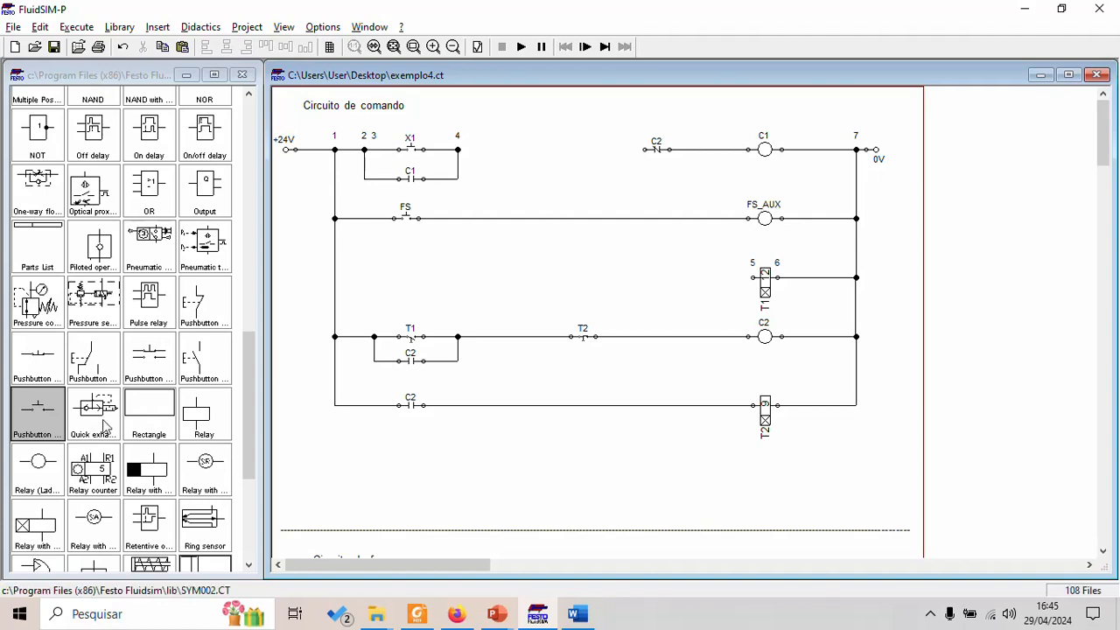
Step: Insert a ladder break switch labelled FS_AUX in the C1 rung and wire it between the X1/C1 branch and the C2 contact
{"action": "left_click", "coordinate": [248, 398]}
{"action": "left_click_drag", "start_coordinate": [248, 395], "coordinate": [266, 168]}
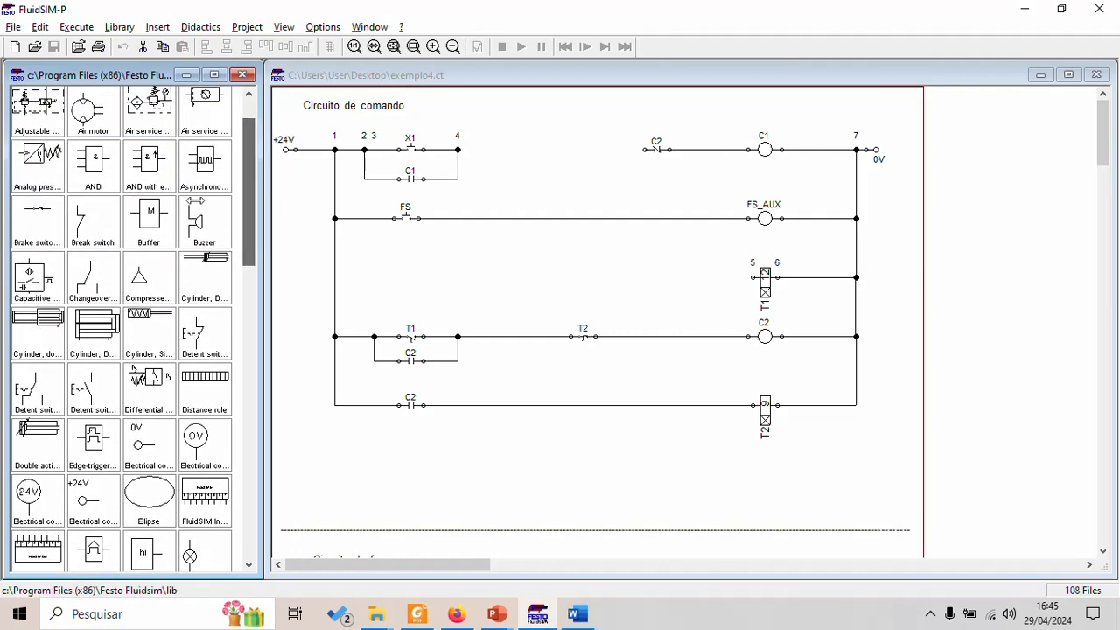
{"action": "left_click_drag", "start_coordinate": [39, 221], "coordinate": [540, 149]}
{"action": "double_click", "coordinate": [539, 148]}
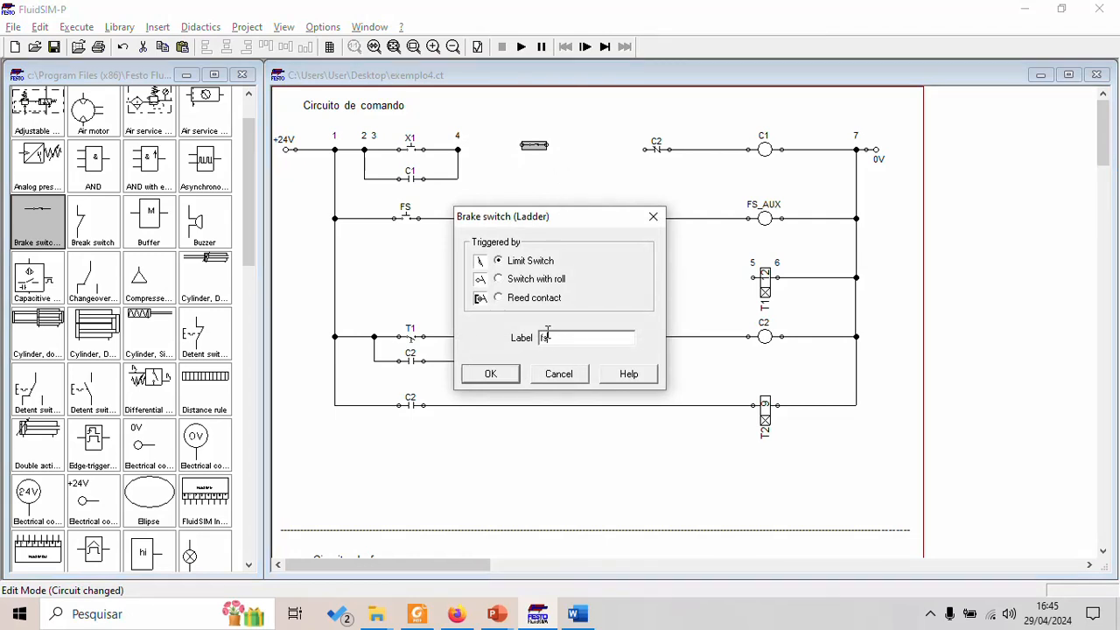
{"action": "key", "text": "Return"}
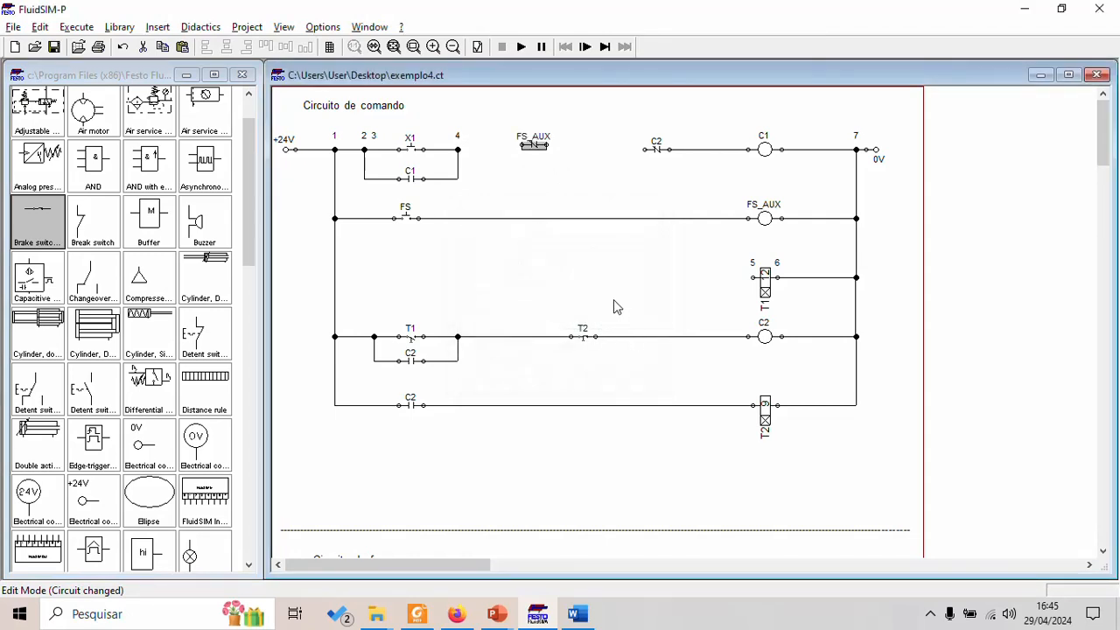
{"action": "left_click_drag", "start_coordinate": [543, 145], "coordinate": [643, 151]}
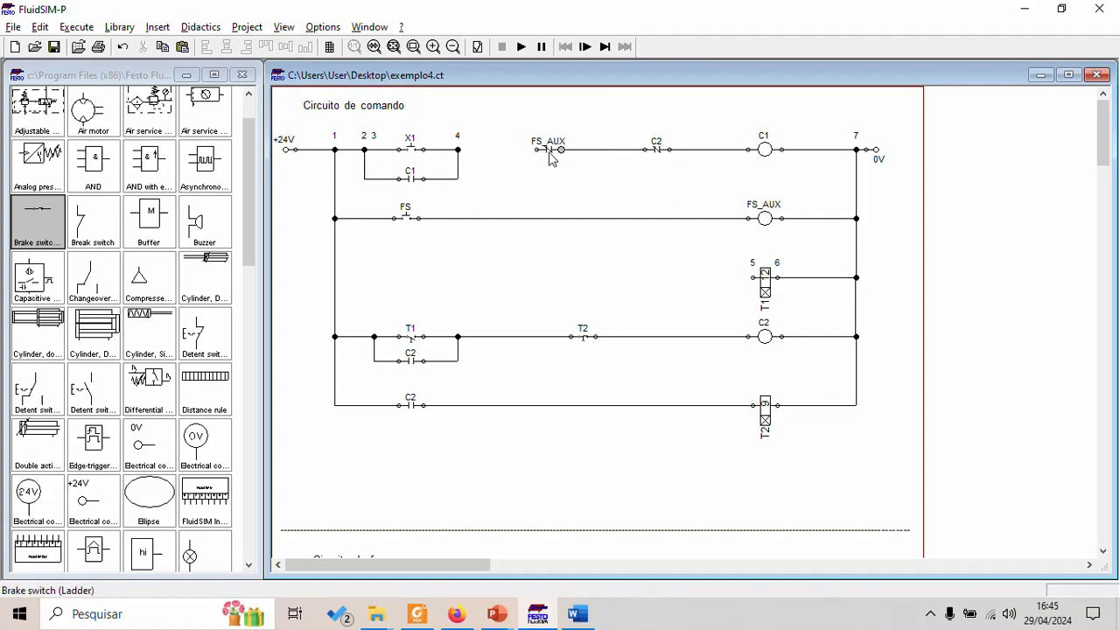
{"action": "left_click_drag", "start_coordinate": [536, 148], "coordinate": [459, 150]}
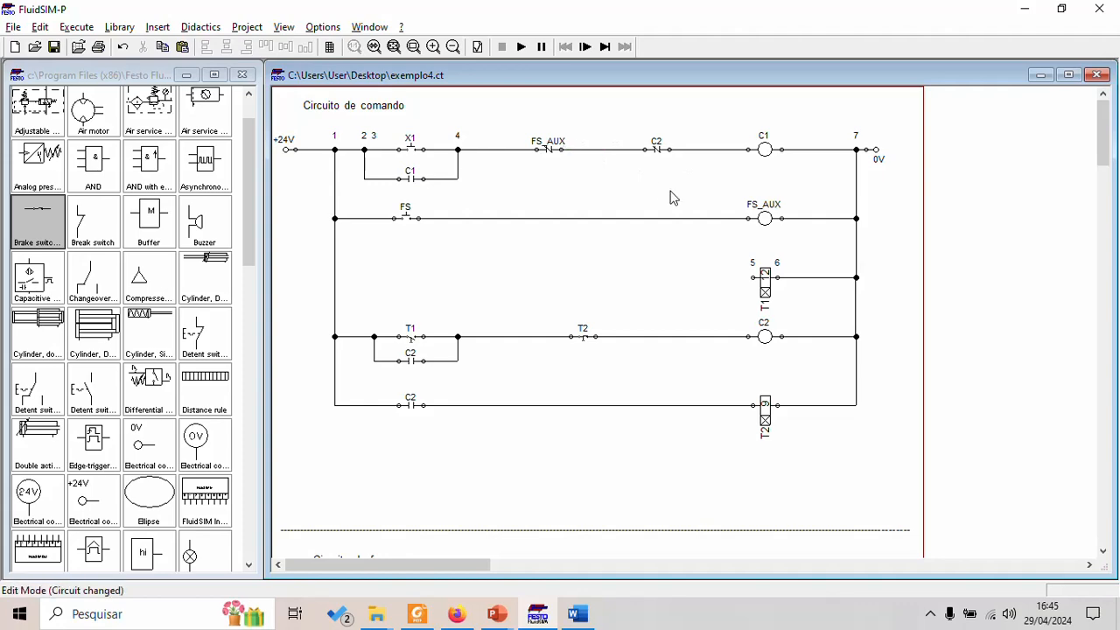
Step: Check the exemplo 4 statement on T1, then add a ladder make switch labelled FS_AUX between the +24V line and timer T1
{"action": "key", "text": "alt+Tab"}
{"action": "scroll", "coordinate": [546, 258], "scroll_direction": "up", "scroll_amount": 3}
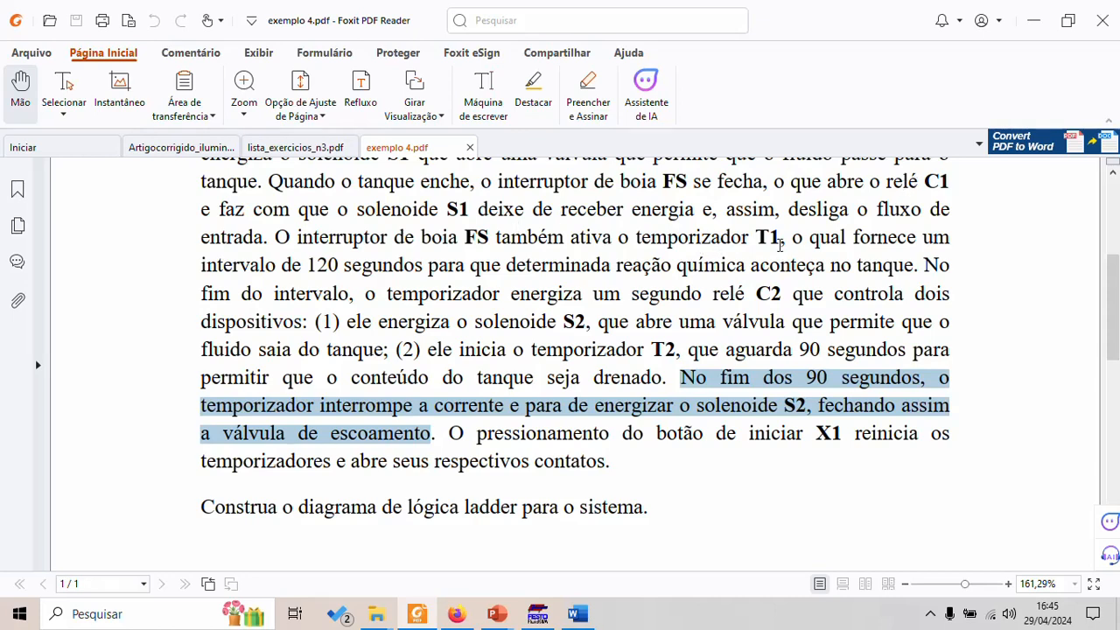
{"action": "key", "text": "alt+Tab"}
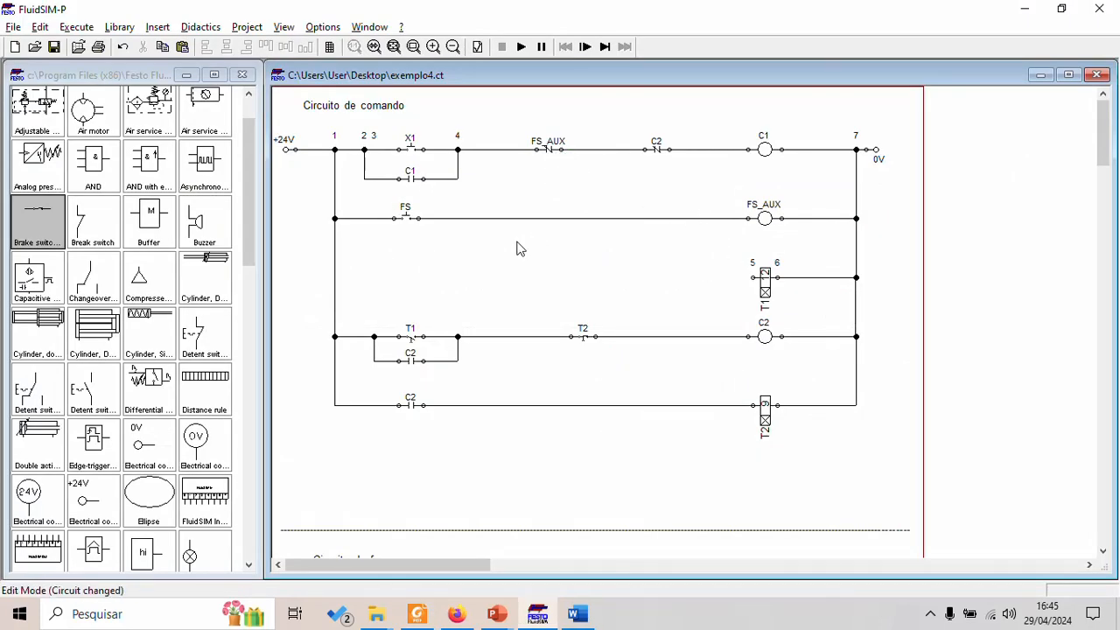
{"action": "left_click_drag", "start_coordinate": [249, 235], "coordinate": [237, 357]}
{"action": "left_click_drag", "start_coordinate": [139, 335], "coordinate": [412, 278]}
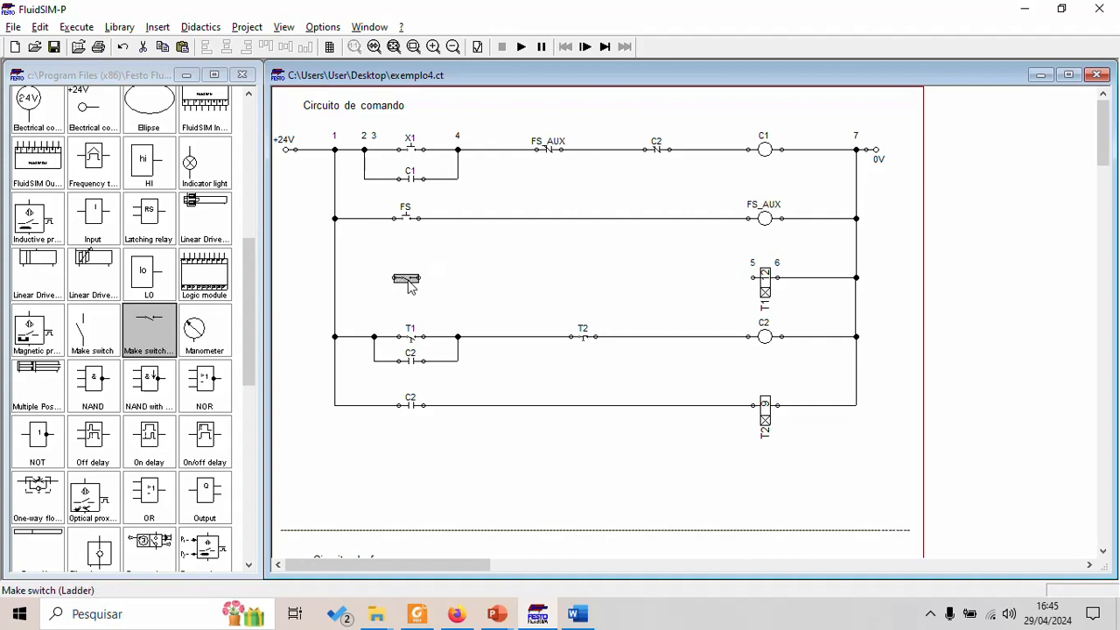
{"action": "double_click", "coordinate": [408, 280]}
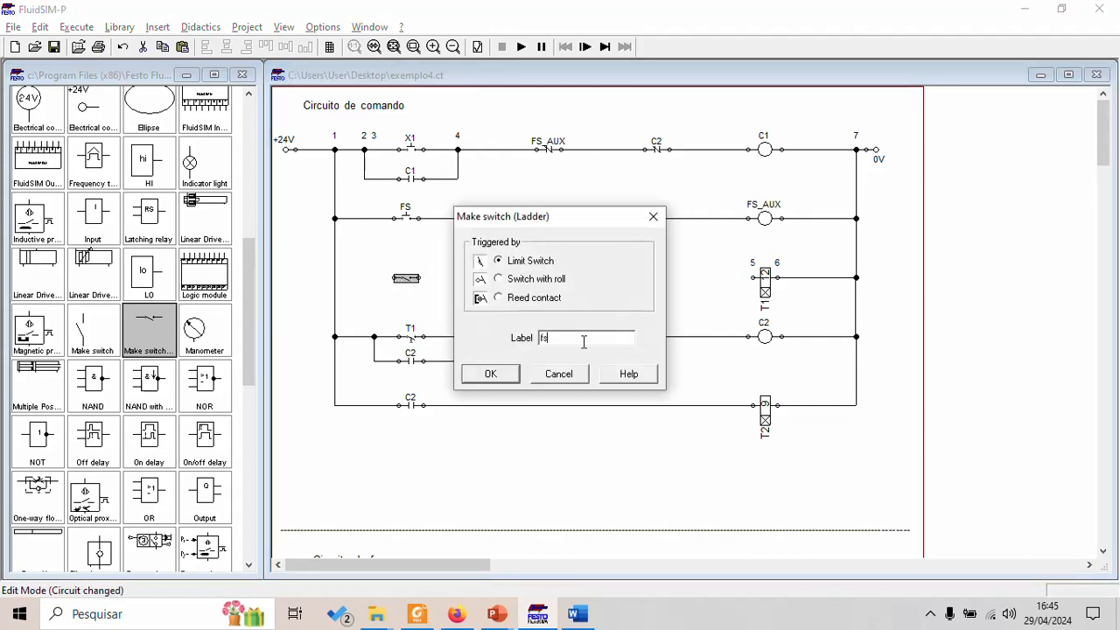
{"action": "type", "text": "fs_aux"}
{"action": "key", "text": "Return"}
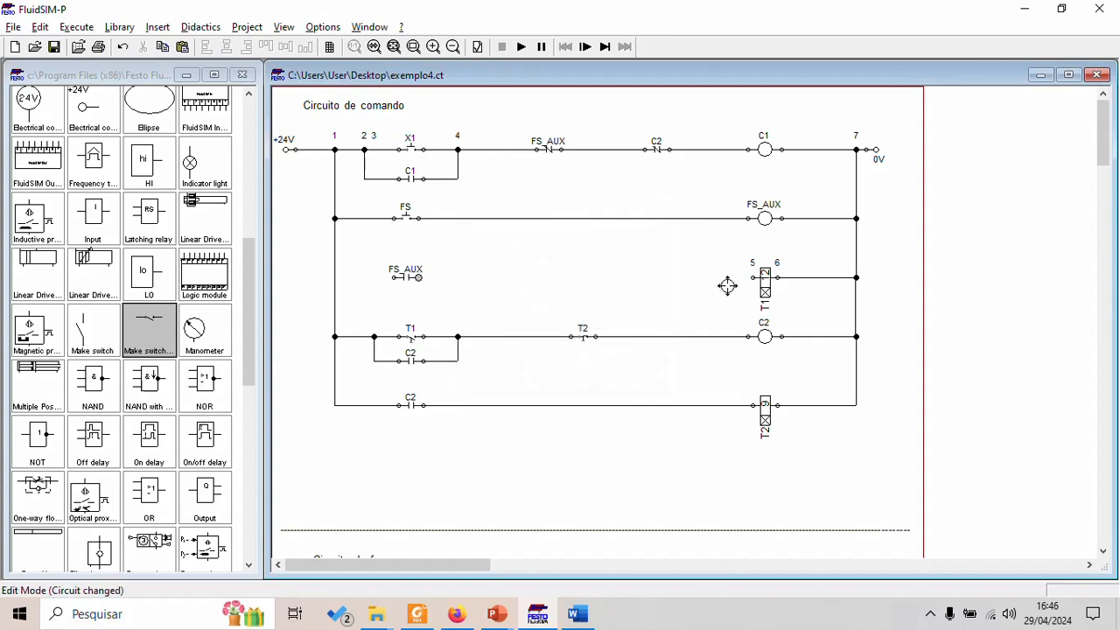
{"action": "left_click_drag", "start_coordinate": [752, 277], "coordinate": [335, 278]}
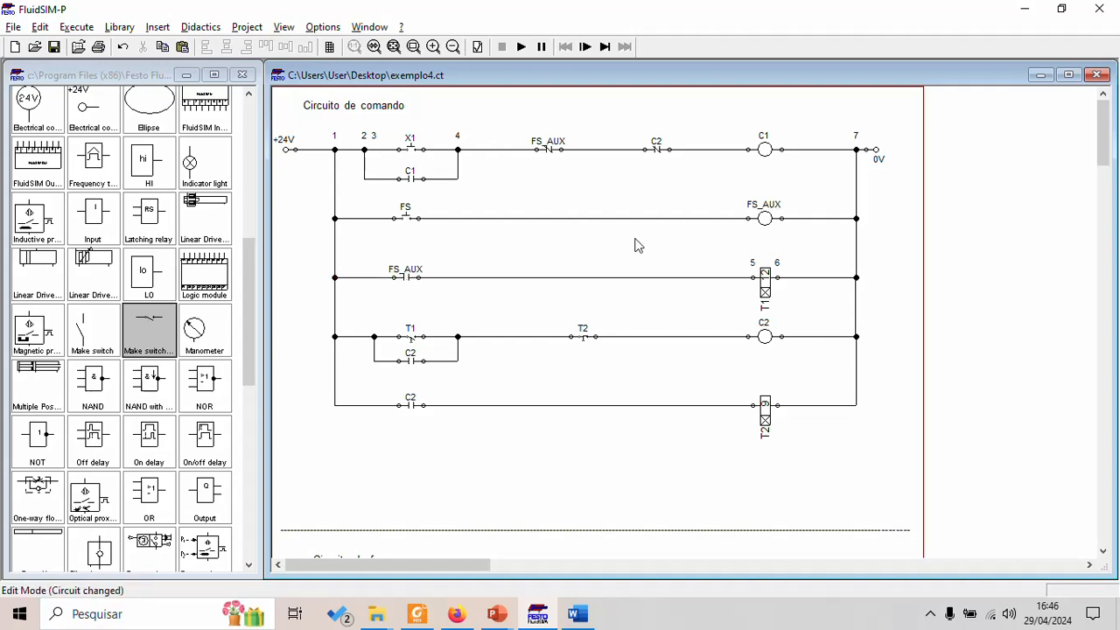
Step: Place a copy of the FS_AUX make switch below FS and wire it in parallel as a seal-in branch
{"action": "left_click", "coordinate": [408, 278]}
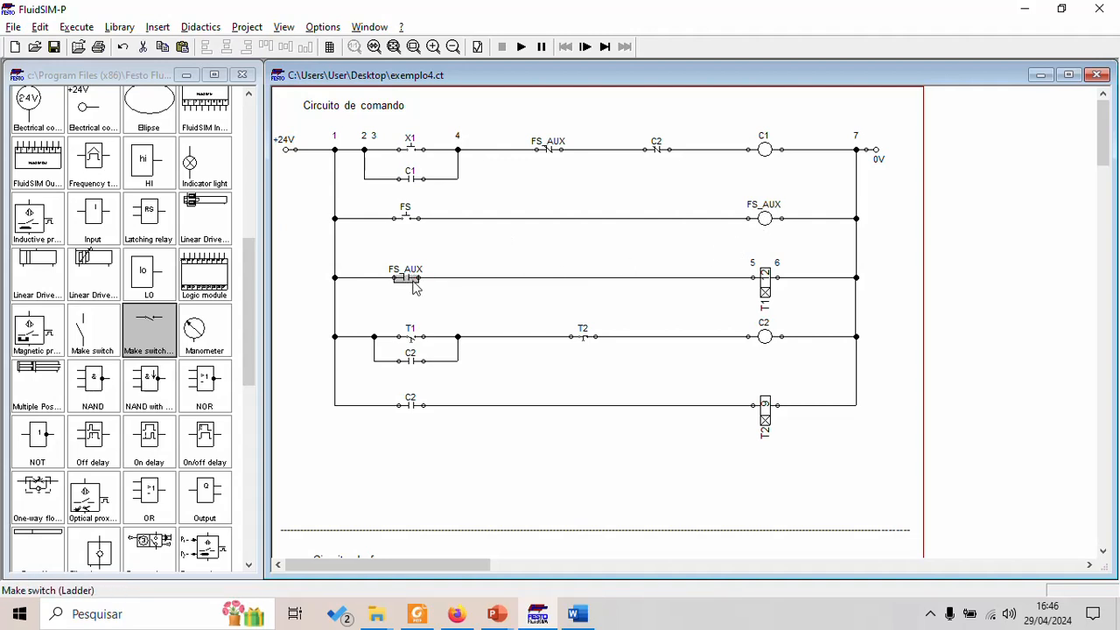
{"action": "key", "text": "ctrl+v"}
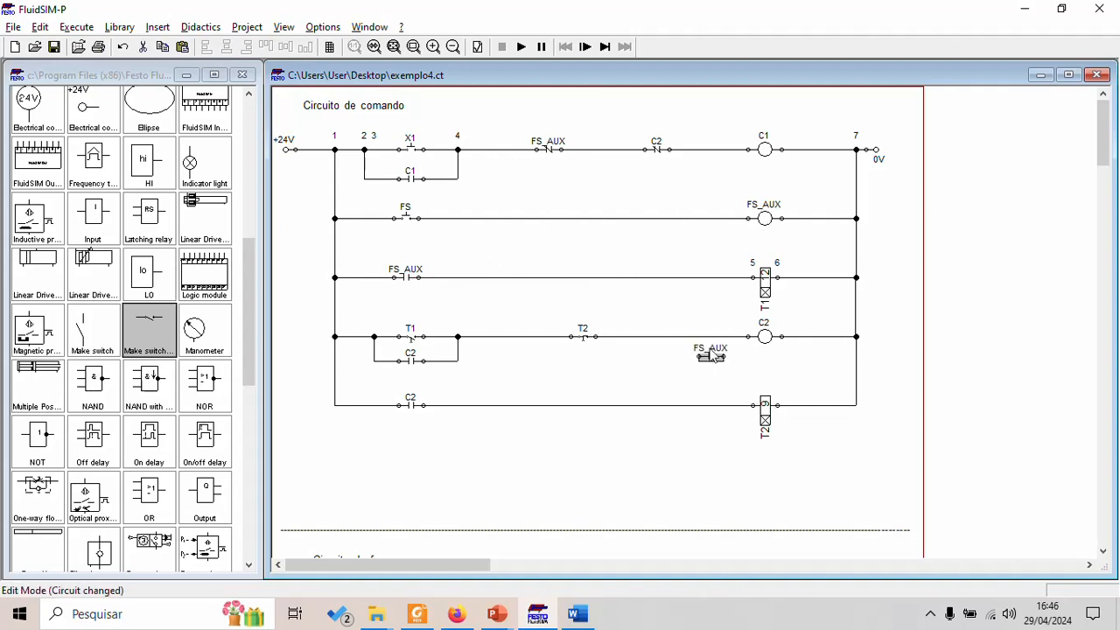
{"action": "left_click_drag", "start_coordinate": [708, 351], "coordinate": [473, 219]}
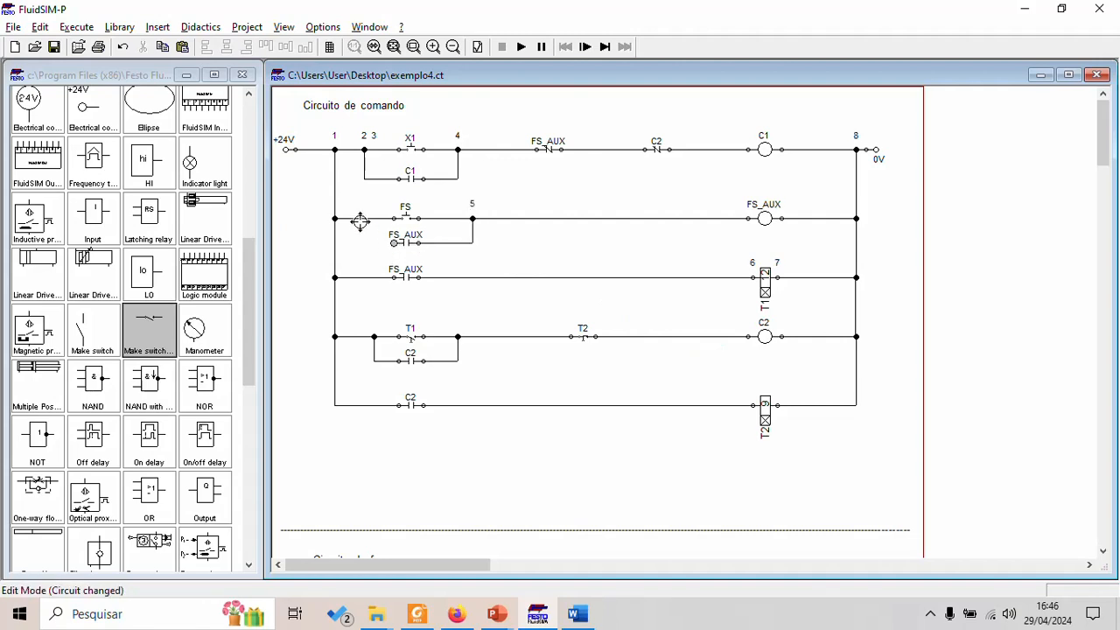
{"action": "left_click_drag", "start_coordinate": [361, 219], "coordinate": [394, 242]}
{"action": "left_click_drag", "start_coordinate": [473, 232], "coordinate": [452, 232]}
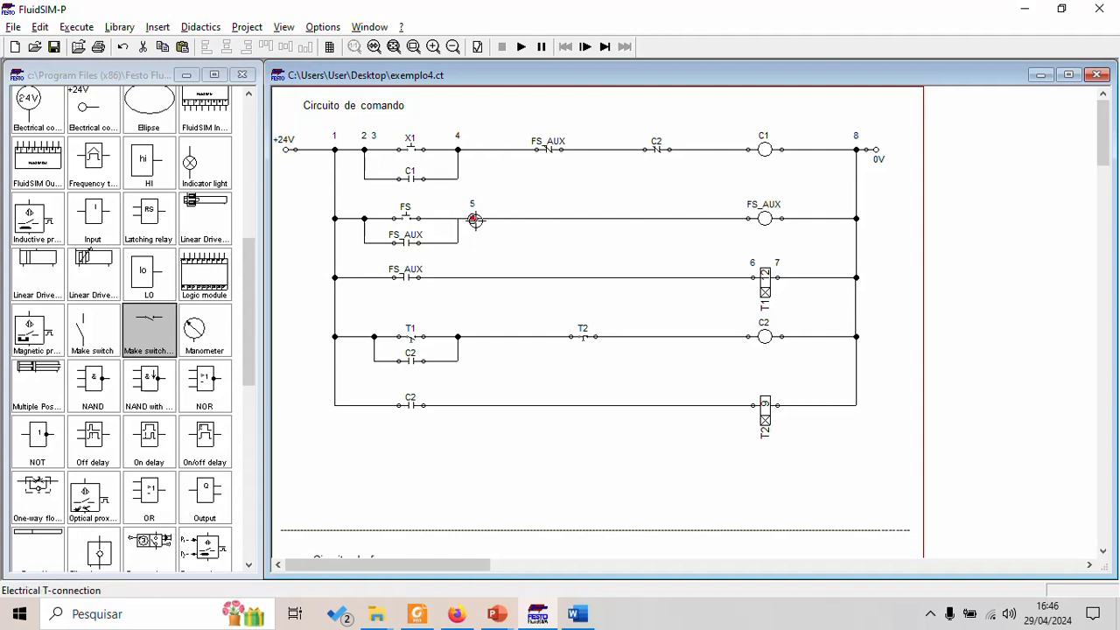
{"action": "left_click_drag", "start_coordinate": [474, 221], "coordinate": [458, 220]}
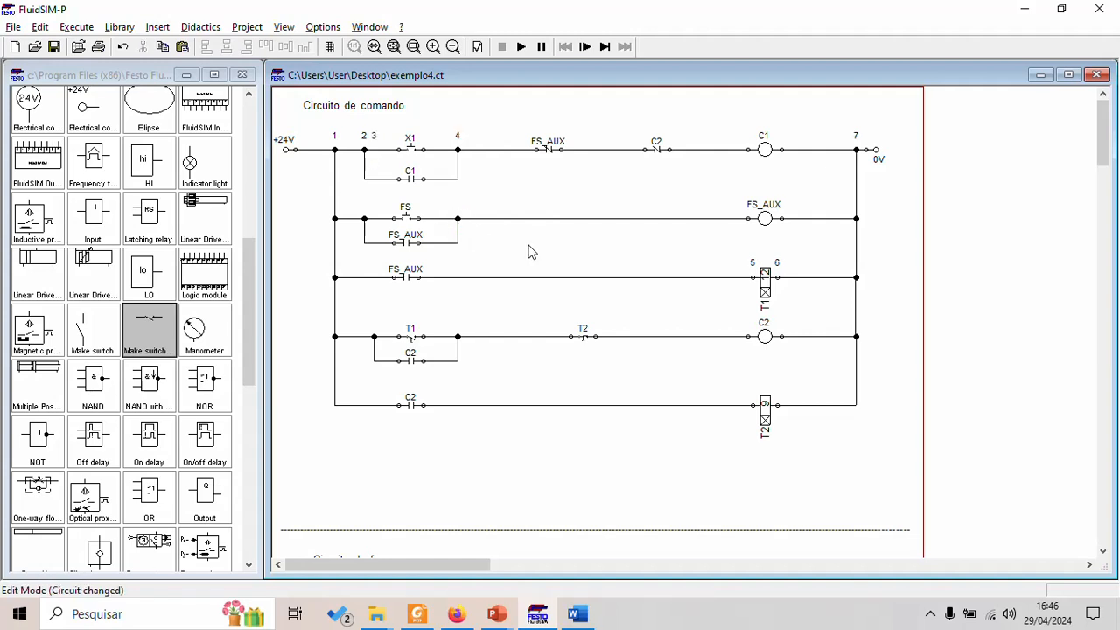
Step: Examine the exemplo 4 PDF for how relay C2 controls solenoid S2 and timer T2, including the tank system figure
{"action": "key", "text": "alt+Tab"}
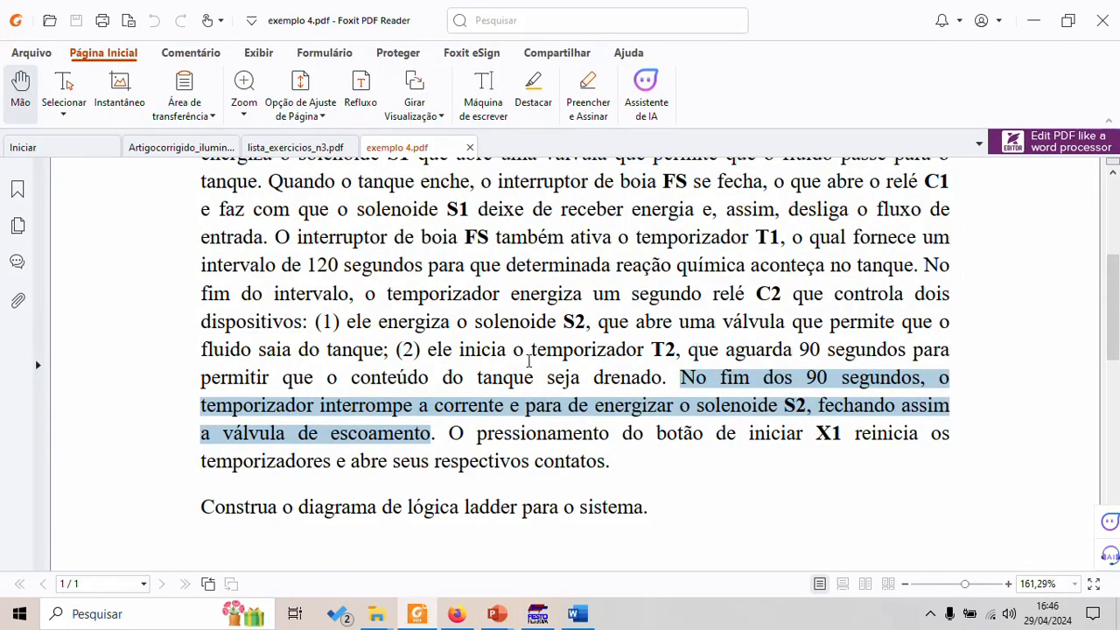
{"action": "left_click_drag", "start_coordinate": [758, 294], "coordinate": [907, 294]}
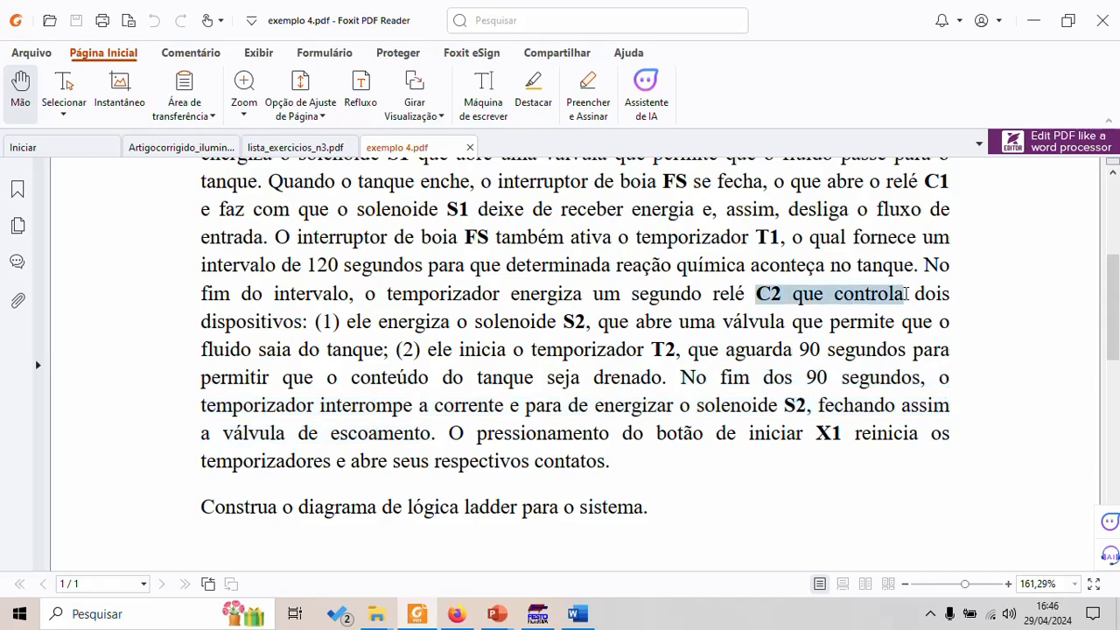
{"action": "left_click_drag", "start_coordinate": [381, 322], "coordinate": [613, 326]}
{"action": "key", "text": "alt+Tab"}
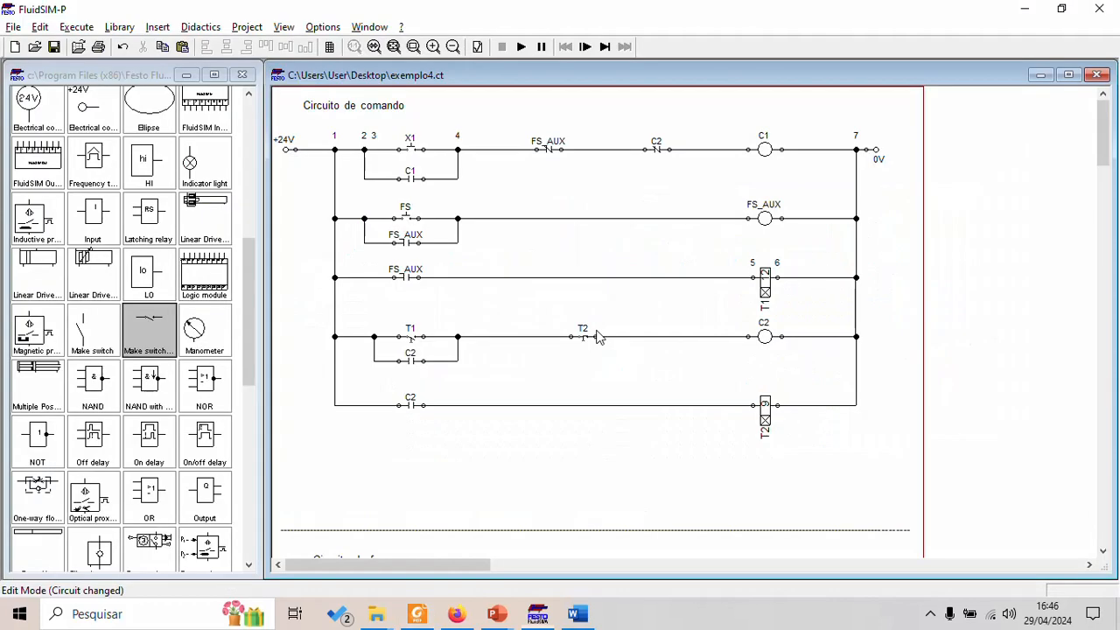
{"action": "left_click", "coordinate": [577, 617]}
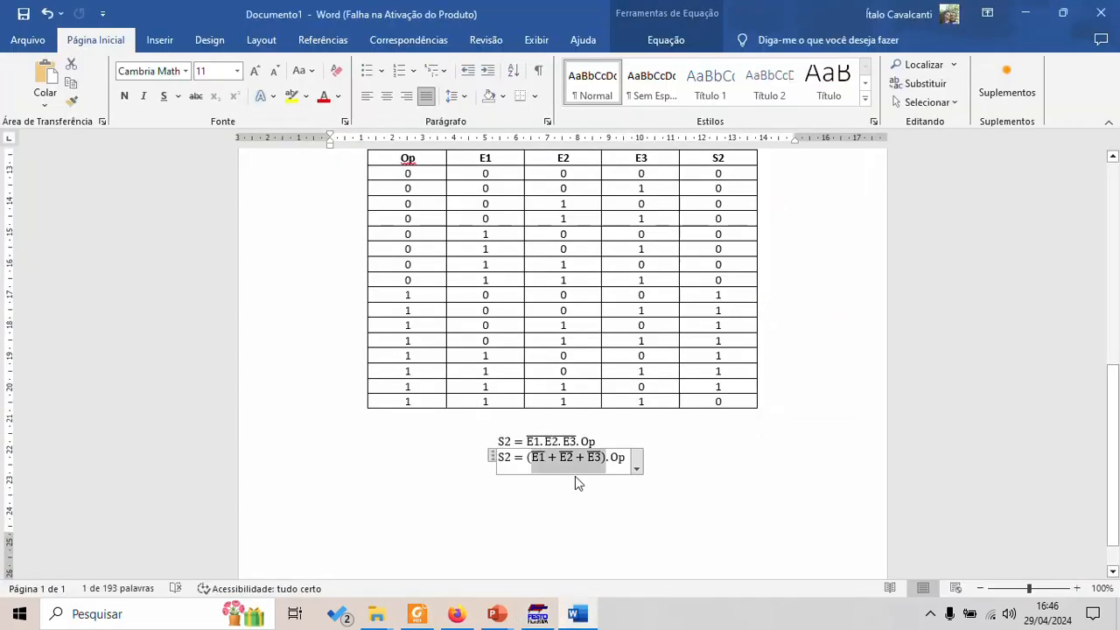
{"action": "left_click", "coordinate": [538, 614]}
{"action": "left_click", "coordinate": [416, 614]}
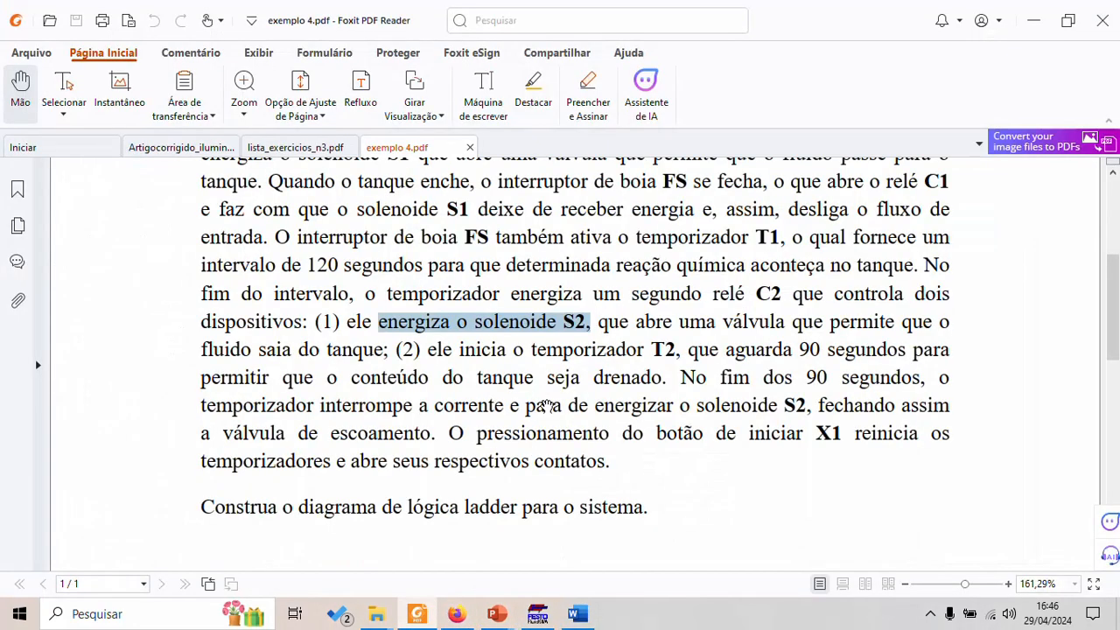
{"action": "scroll", "coordinate": [548, 400], "scroll_direction": "down", "scroll_amount": 5}
{"action": "scroll", "coordinate": [549, 400], "scroll_direction": "down", "scroll_amount": 5}
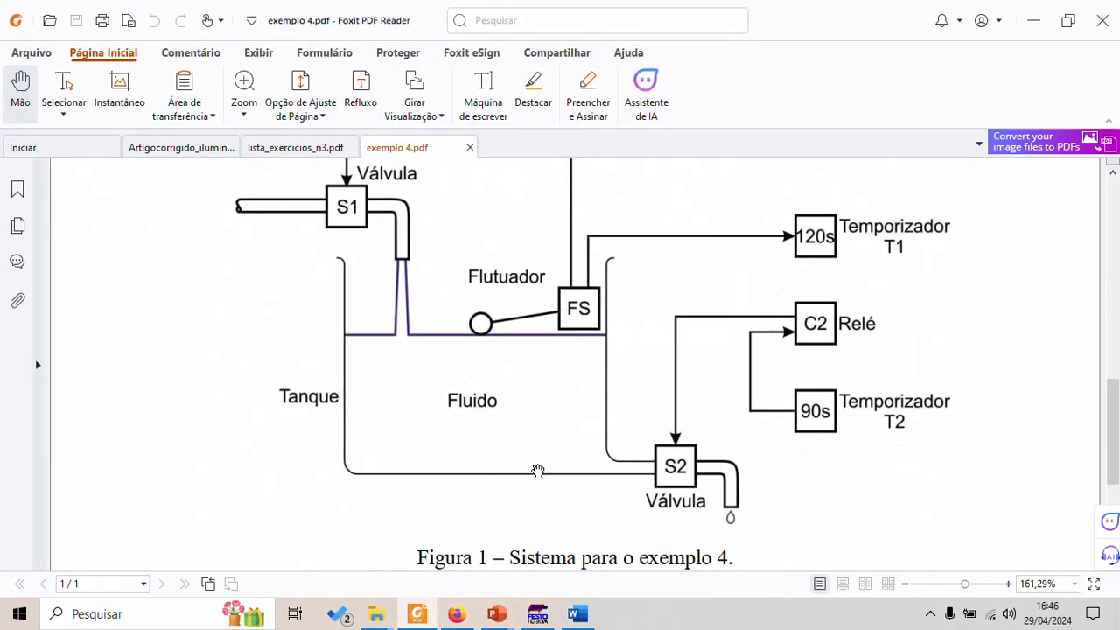
{"action": "scroll", "coordinate": [648, 420], "scroll_direction": "up", "scroll_amount": 8}
{"action": "scroll", "coordinate": [638, 500], "scroll_direction": "down", "scroll_amount": 8}
{"action": "key", "text": "alt+Tab"}
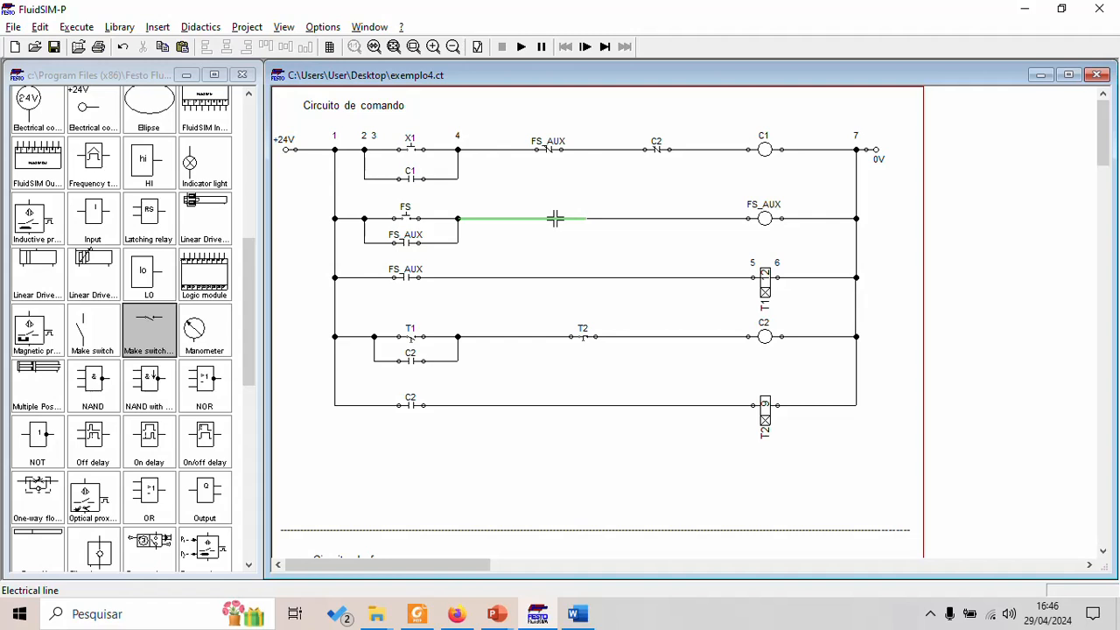
Step: Replace the wire between the FS branch and the FS_AUX coil with a copied ladder break switch labelled C2
{"action": "key", "text": "Delete"}
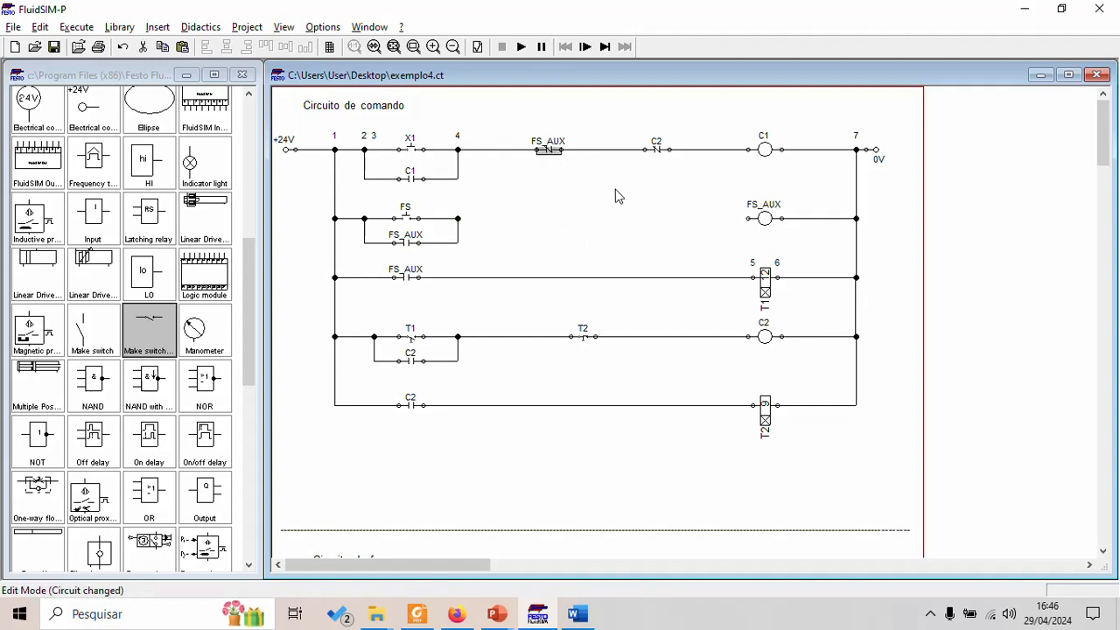
{"action": "key", "text": "ctrl+v"}
{"action": "left_click_drag", "start_coordinate": [707, 352], "coordinate": [582, 217]}
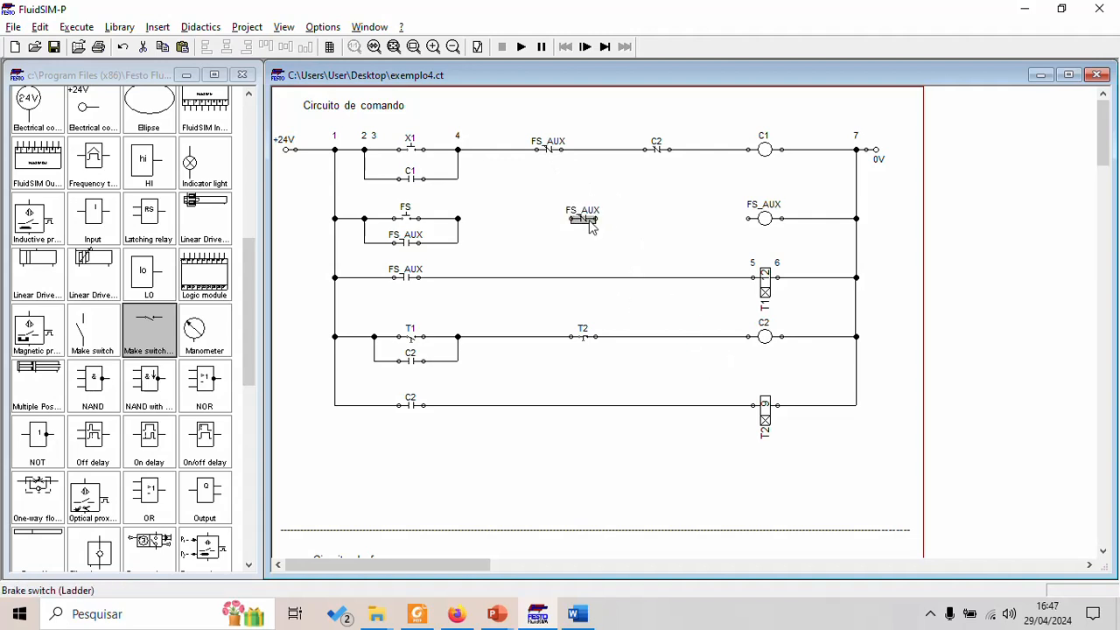
{"action": "double_click", "coordinate": [589, 220]}
{"action": "type", "text": "C2"}
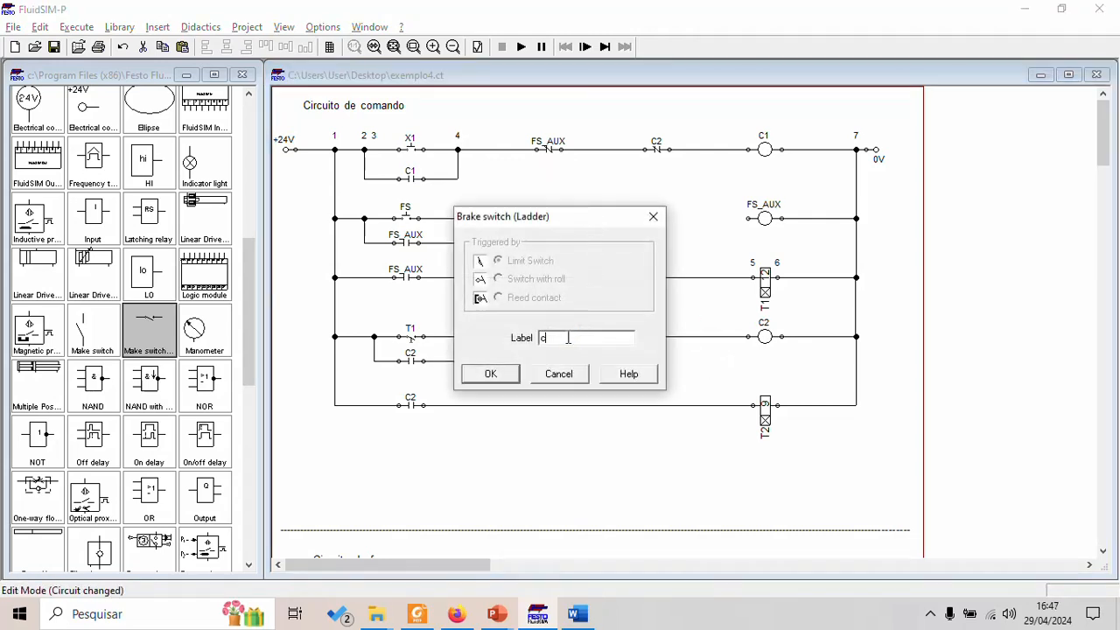
{"action": "left_click", "coordinate": [512, 374]}
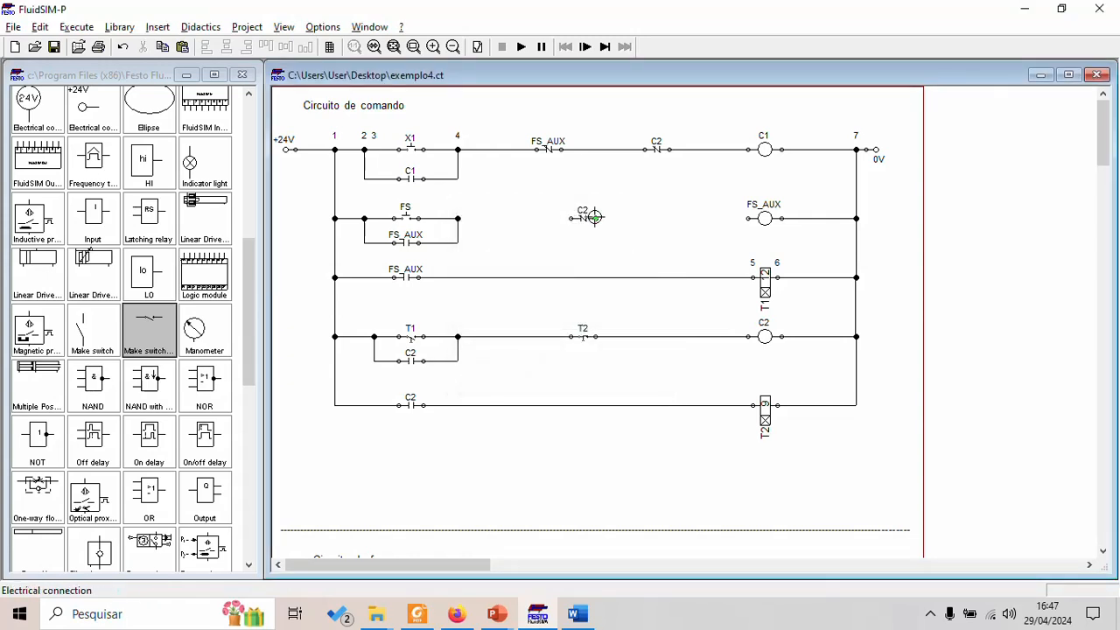
Step: Wire the C2 break switch between the FS/FS_AUX branch and the FS_AUX coil, and shift it slightly along the rung towards the coil
{"action": "left_click_drag", "start_coordinate": [595, 218], "coordinate": [749, 218]}
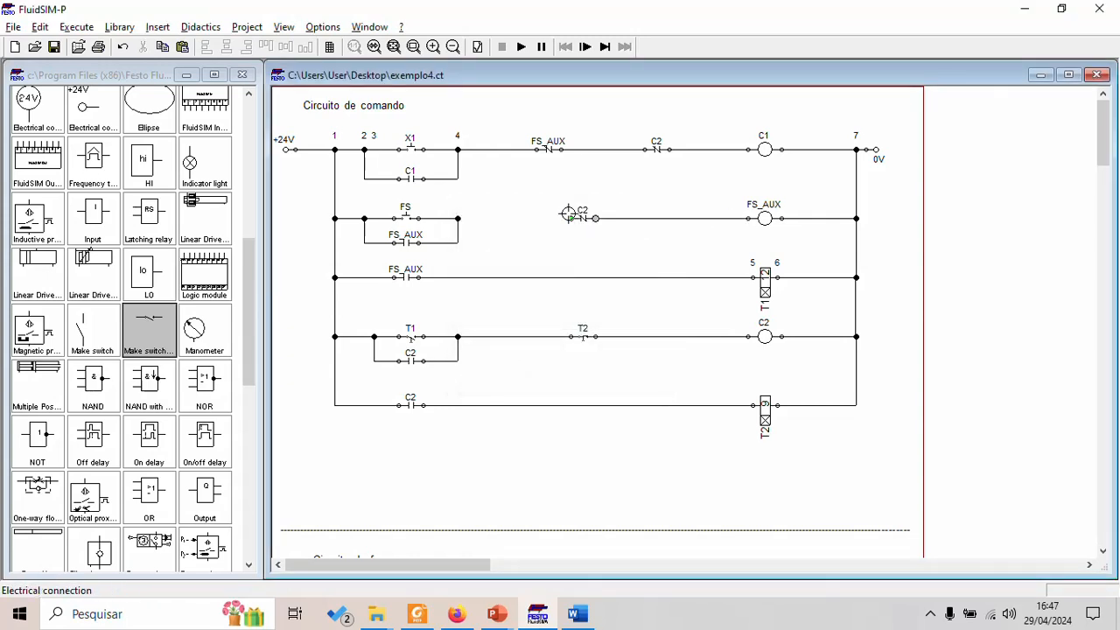
{"action": "left_click_drag", "start_coordinate": [571, 216], "coordinate": [468, 215]}
{"action": "left_click", "coordinate": [461, 215]}
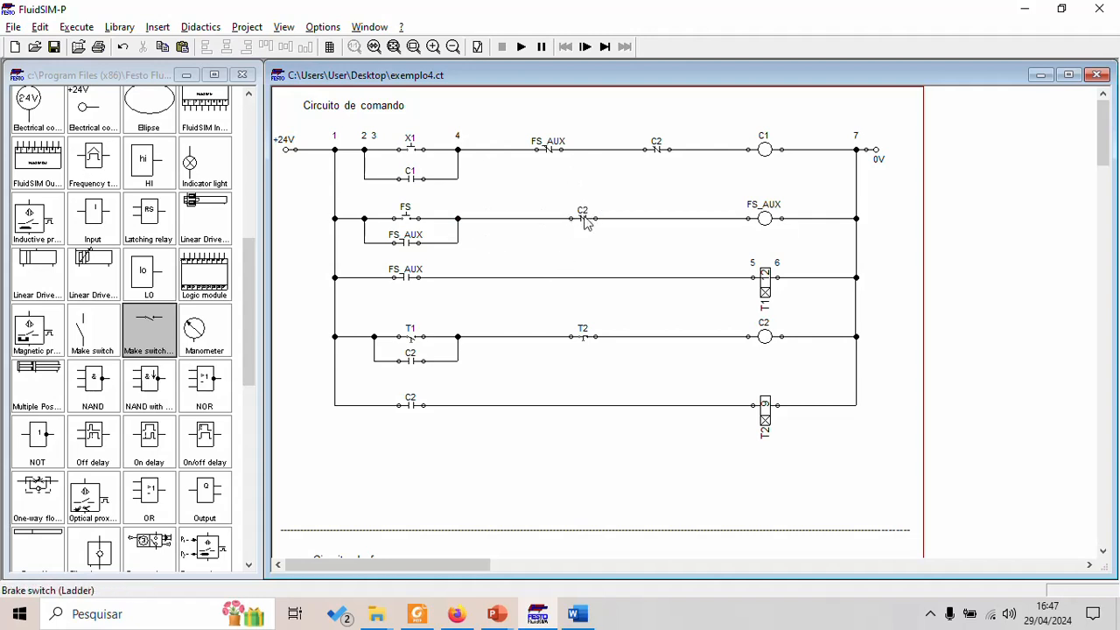
{"action": "left_click_drag", "start_coordinate": [583, 217], "coordinate": [602, 218]}
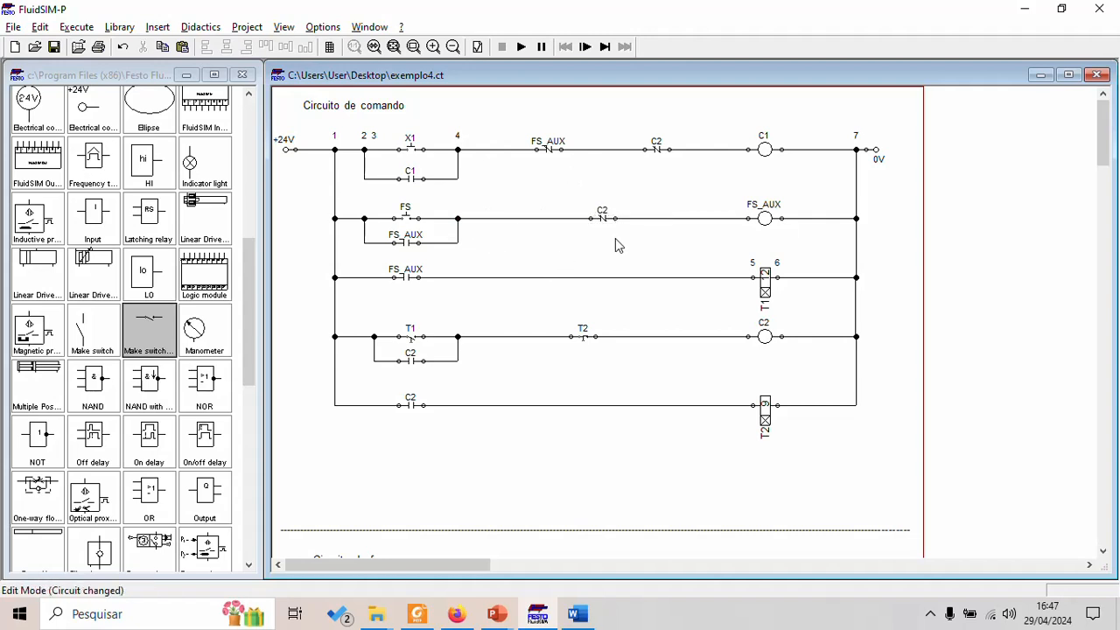
Step: Simulate the circuit with X1 actuated to check lamp S1 in the power circuit, and stop the simulation
{"action": "left_click", "coordinate": [523, 48]}
{"action": "left_click", "coordinate": [425, 144]}
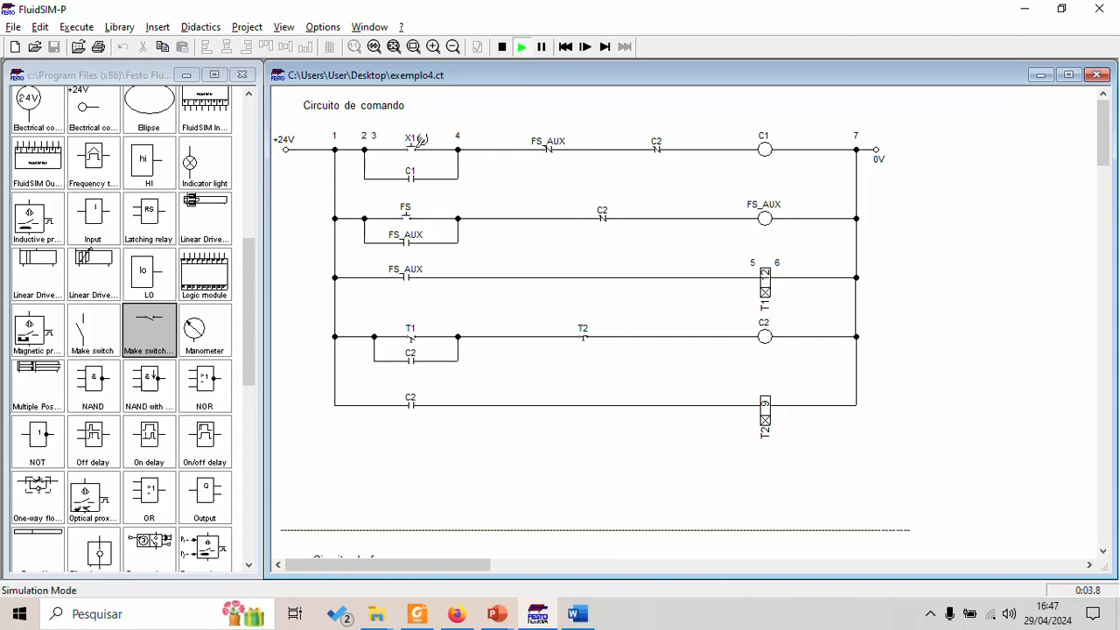
{"action": "left_click_drag", "start_coordinate": [1101, 143], "coordinate": [1104, 177]}
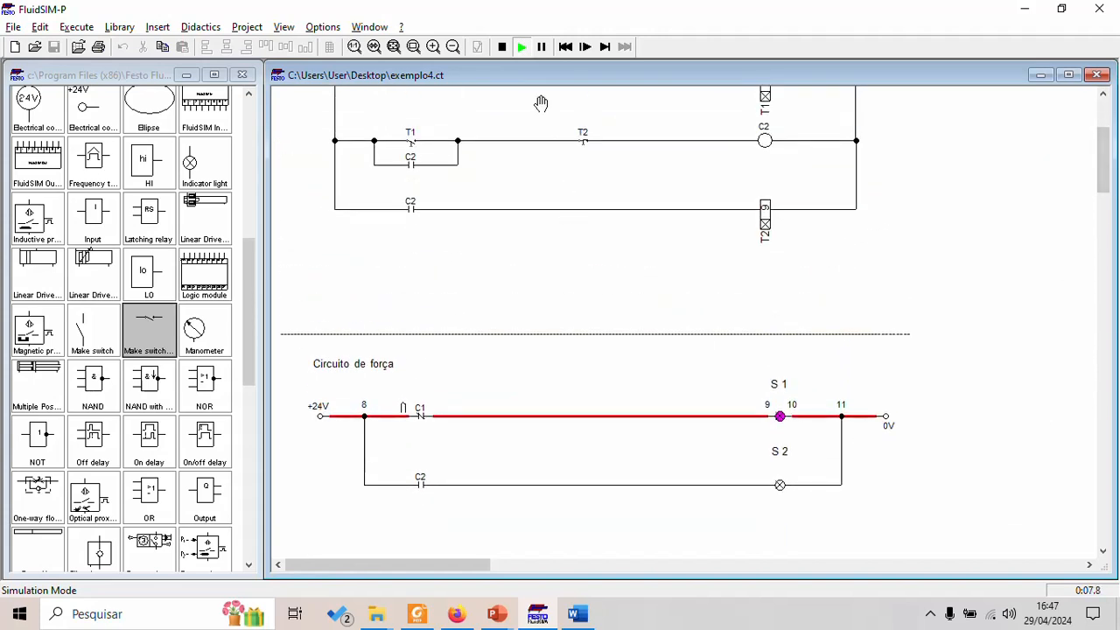
{"action": "left_click", "coordinate": [501, 46]}
Step: Move the whole Circuito de força section and its dashed divider up closer to the command circuit
{"action": "left_click_drag", "start_coordinate": [989, 492], "coordinate": [280, 321]}
{"action": "left_click_drag", "start_coordinate": [388, 338], "coordinate": [393, 272]}
{"action": "scroll", "coordinate": [615, 303], "scroll_direction": "up", "scroll_amount": 3}
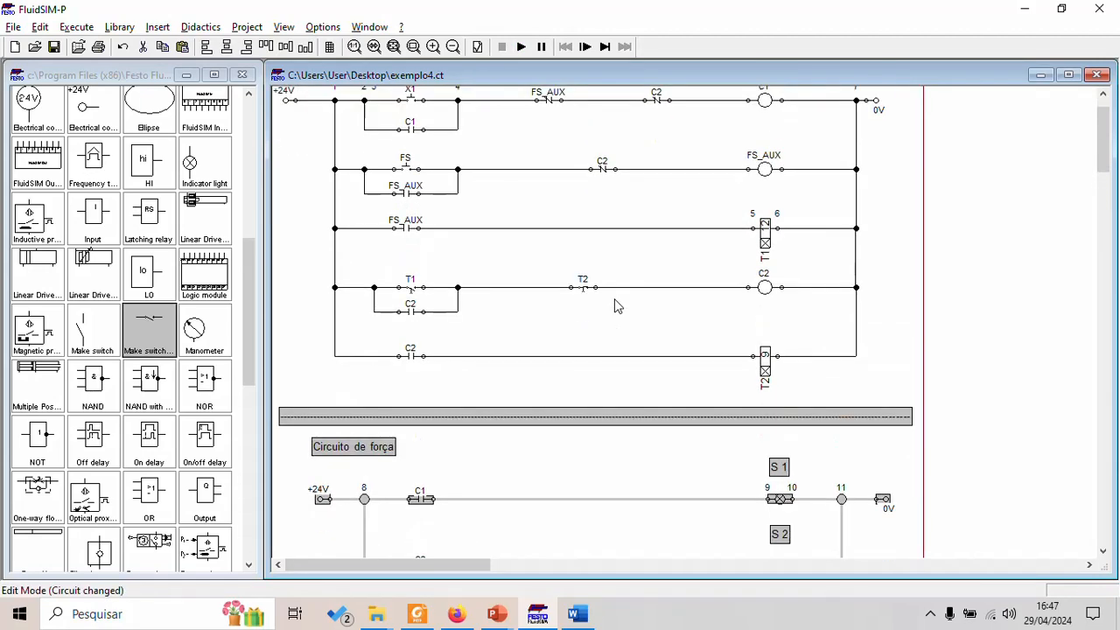
{"action": "left_click", "coordinate": [1022, 330]}
{"action": "scroll", "coordinate": [978, 333], "scroll_direction": "up", "scroll_amount": 1}
Step: Simulate the circuit with X1 actuated and compare the S1 filling stage with the tank figure in the exemplo 4 PDF
{"action": "left_click", "coordinate": [520, 46]}
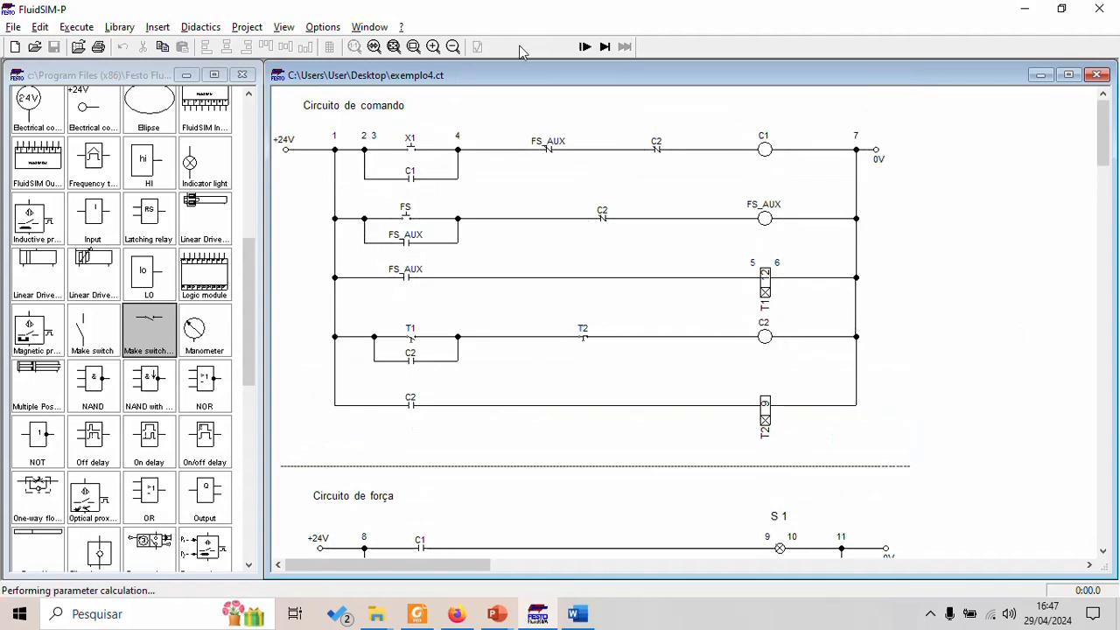
{"action": "left_click", "coordinate": [410, 143]}
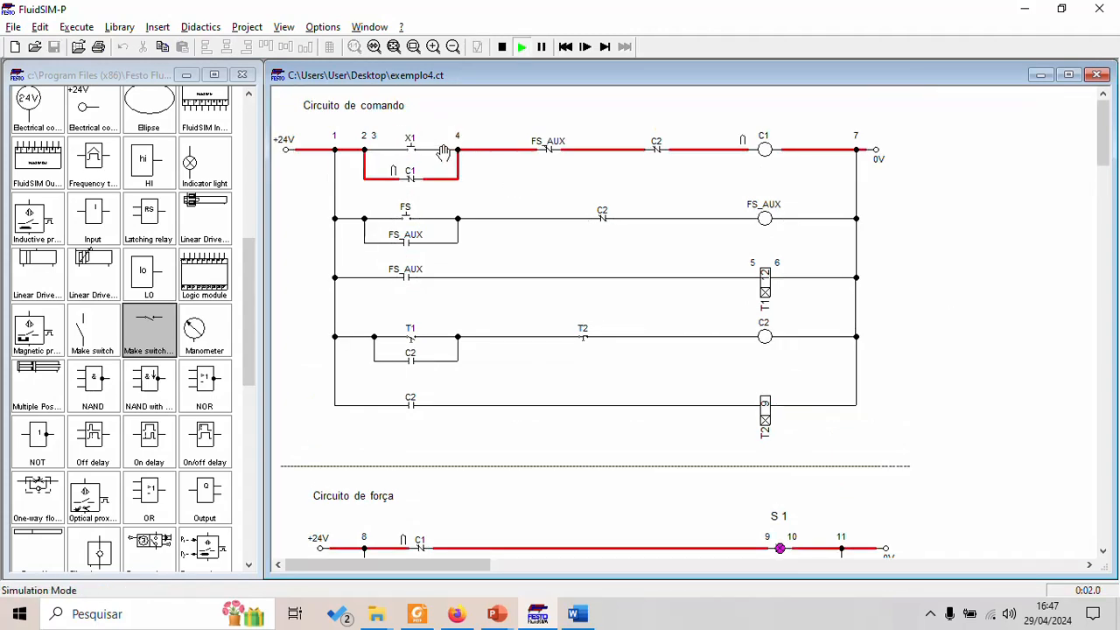
{"action": "left_click", "coordinate": [410, 143]}
{"action": "left_click", "coordinate": [410, 143]}
{"action": "scroll", "coordinate": [796, 177], "scroll_direction": "down", "scroll_amount": 1}
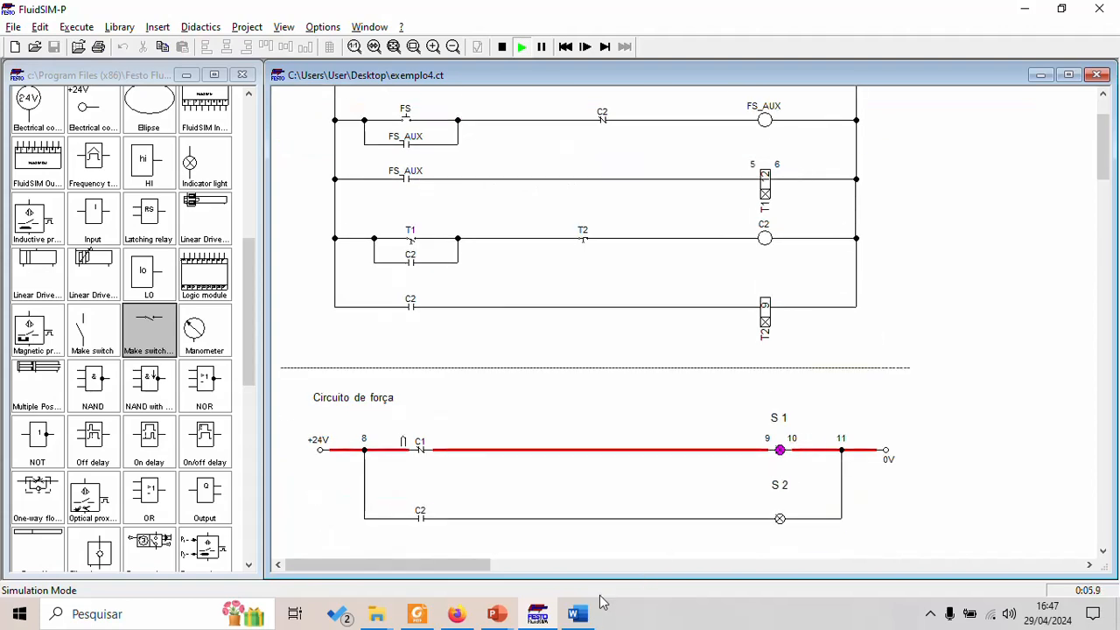
{"action": "left_click", "coordinate": [417, 613]}
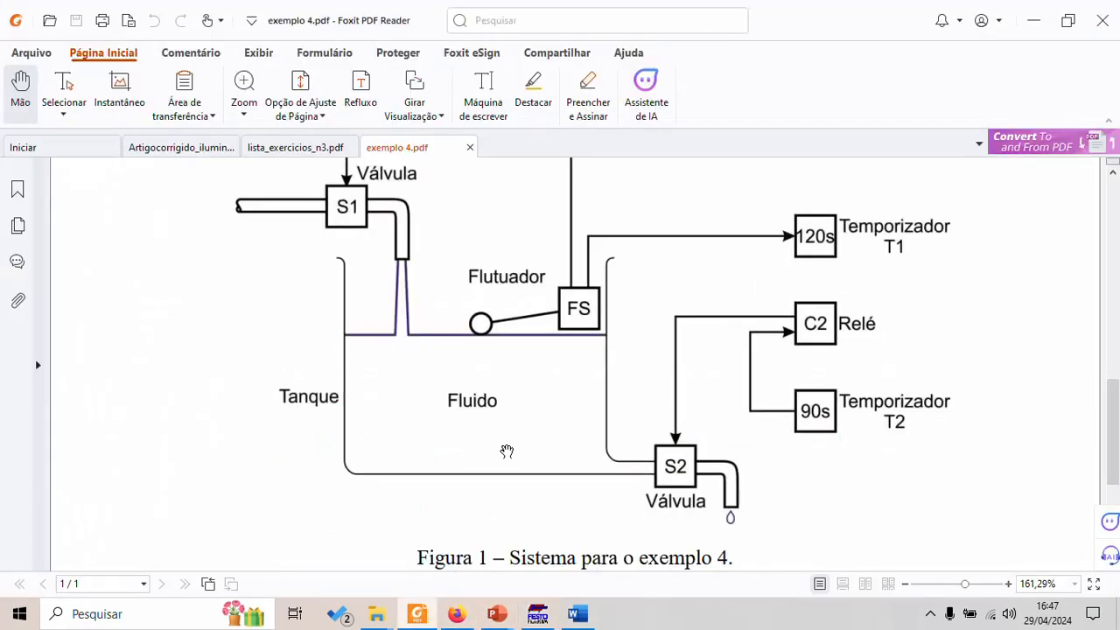
{"action": "left_click", "coordinate": [538, 613]}
{"action": "scroll", "coordinate": [587, 413], "scroll_direction": "up", "scroll_amount": 1}
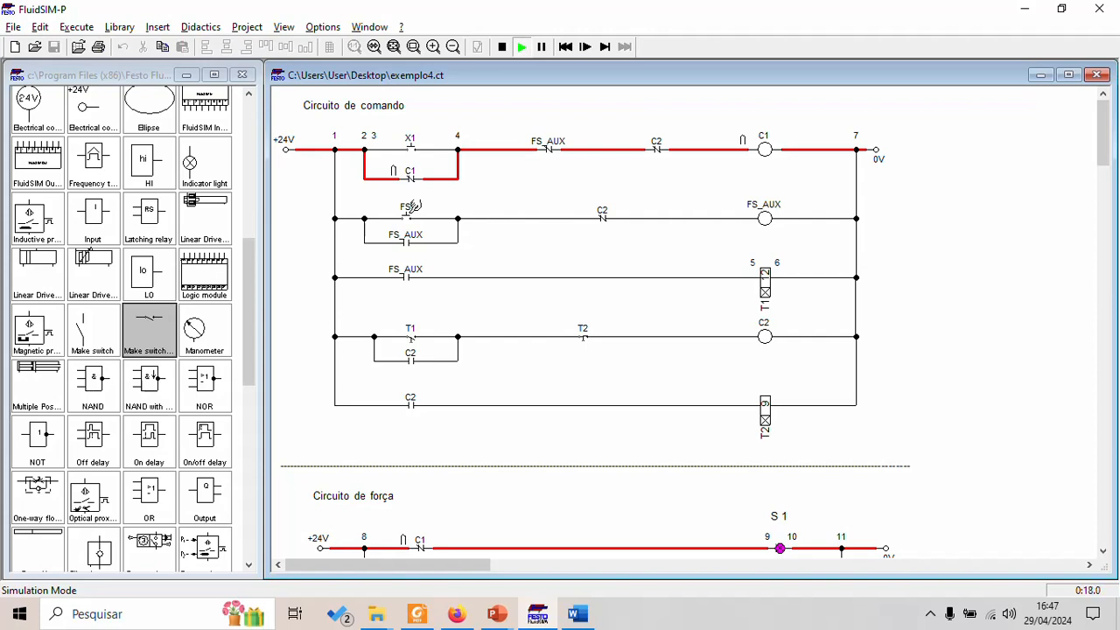
Step: Actuate FS in the running simulation, follow the T1, C2, S2 and T2 draining cycle, and stop the simulation
{"action": "left_click", "coordinate": [410, 206]}
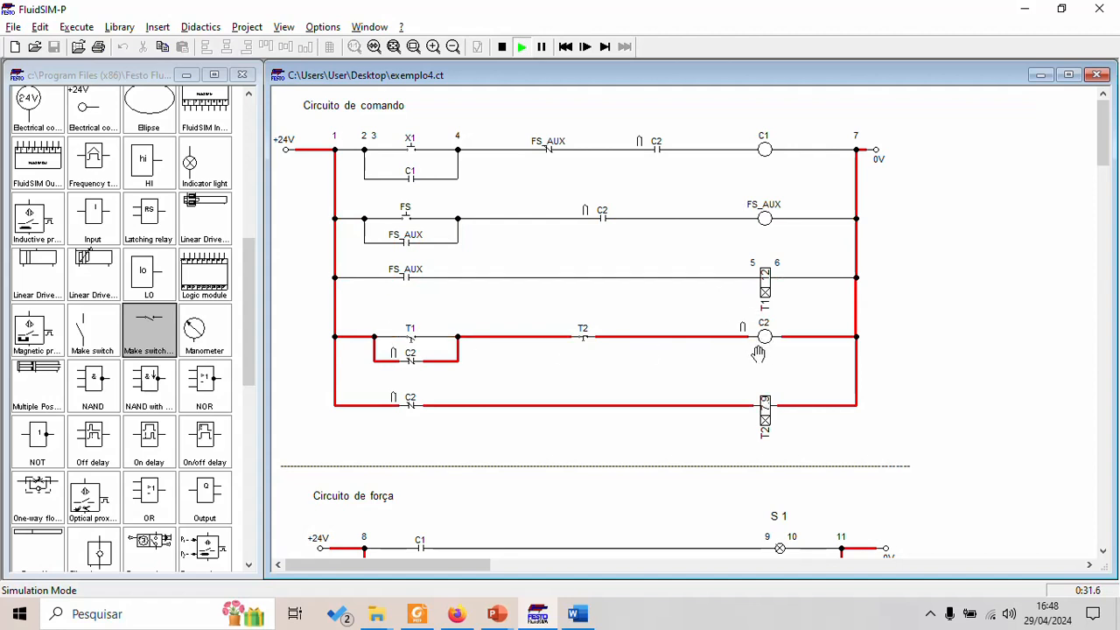
{"action": "scroll", "coordinate": [701, 428], "scroll_direction": "down", "scroll_amount": 1}
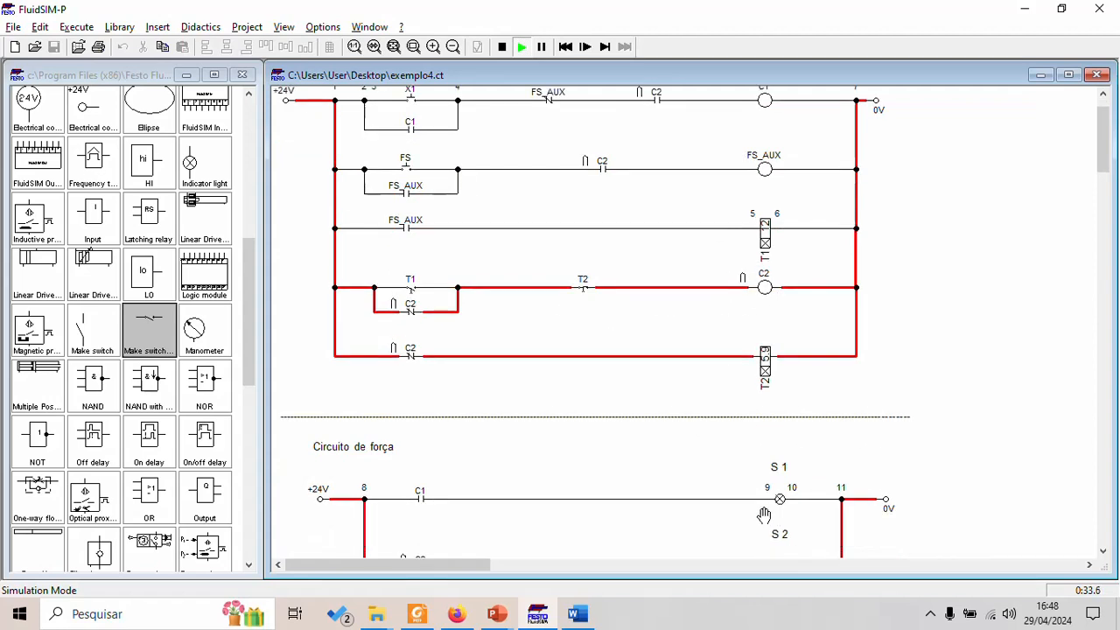
{"action": "scroll", "coordinate": [764, 514], "scroll_direction": "down", "scroll_amount": 2}
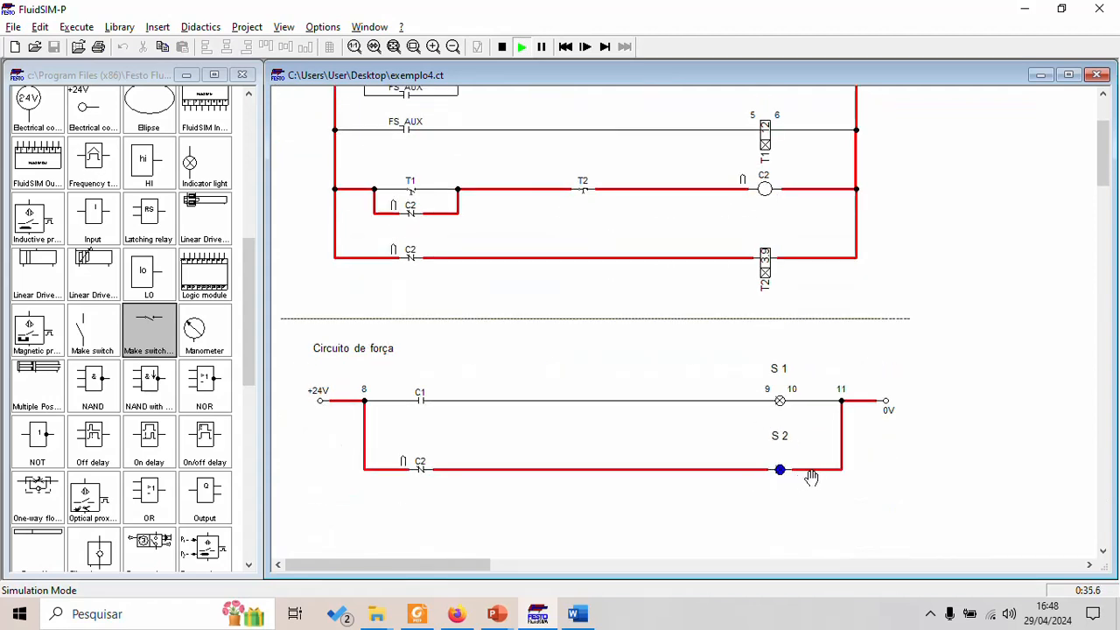
{"action": "scroll", "coordinate": [829, 468], "scroll_direction": "up", "scroll_amount": 2}
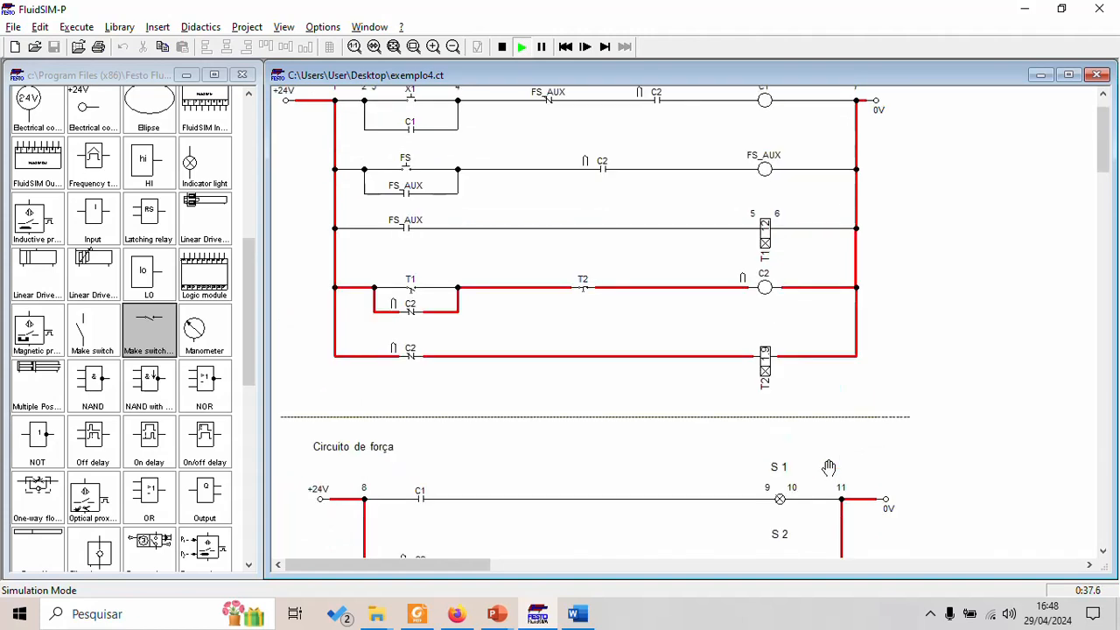
{"action": "scroll", "coordinate": [828, 468], "scroll_direction": "up", "scroll_amount": 1}
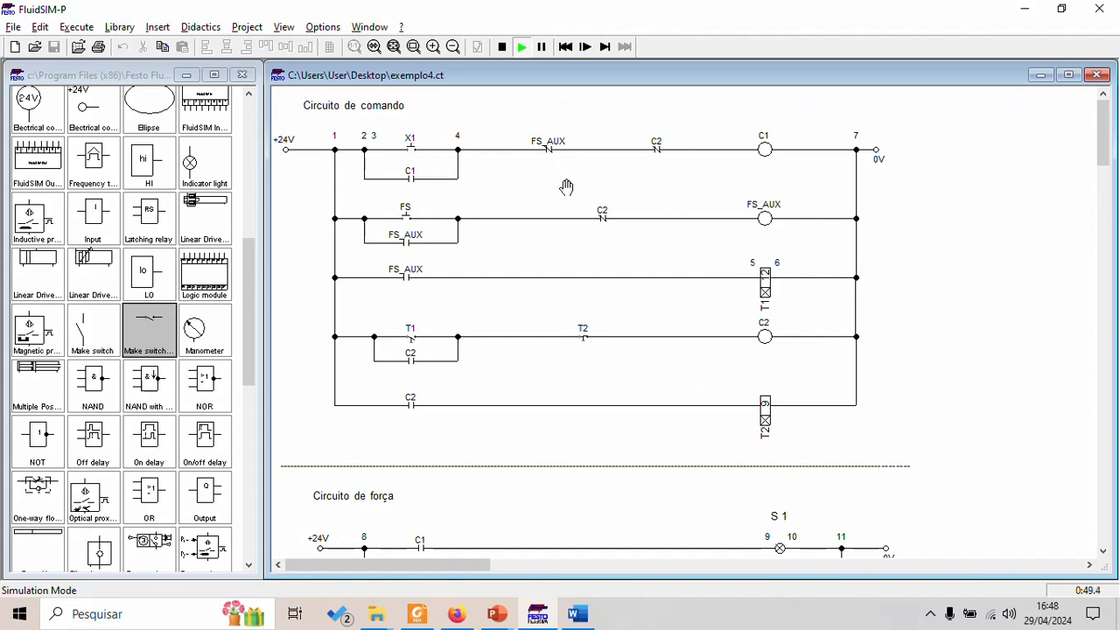
{"action": "left_click", "coordinate": [503, 51]}
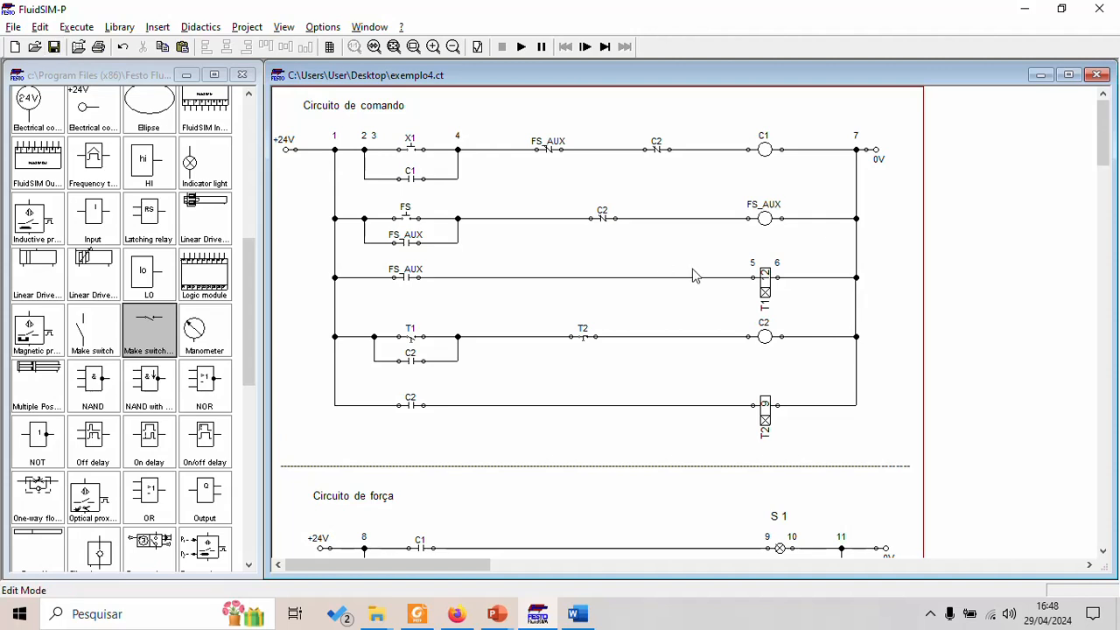
{"action": "scroll", "coordinate": [700, 276], "scroll_direction": "down", "scroll_amount": 2}
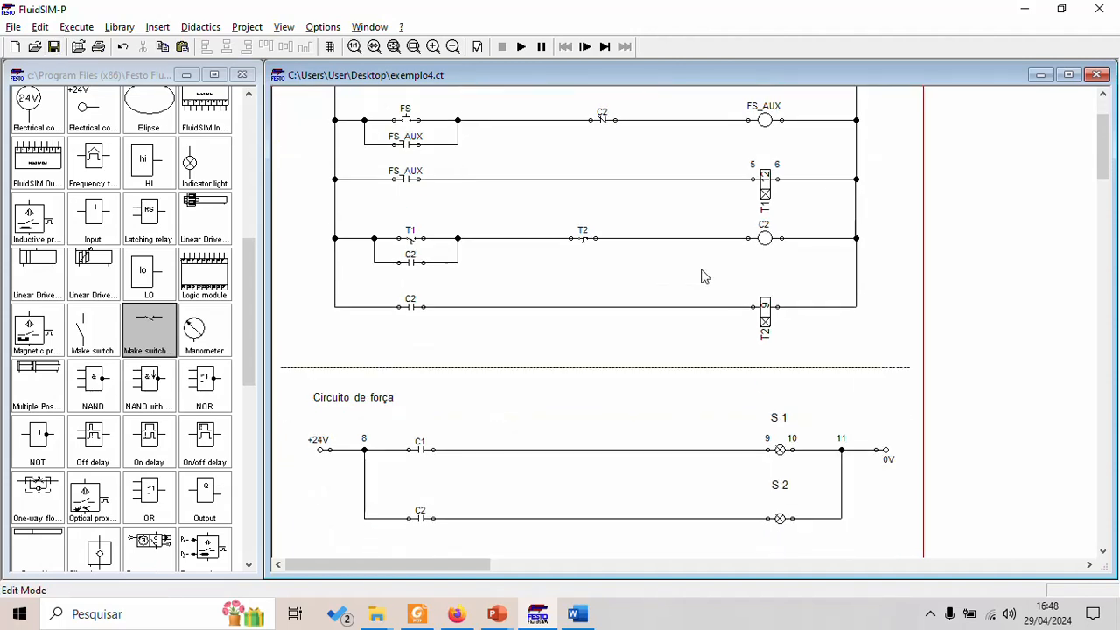
{"action": "scroll", "coordinate": [770, 480], "scroll_direction": "up", "scroll_amount": 2}
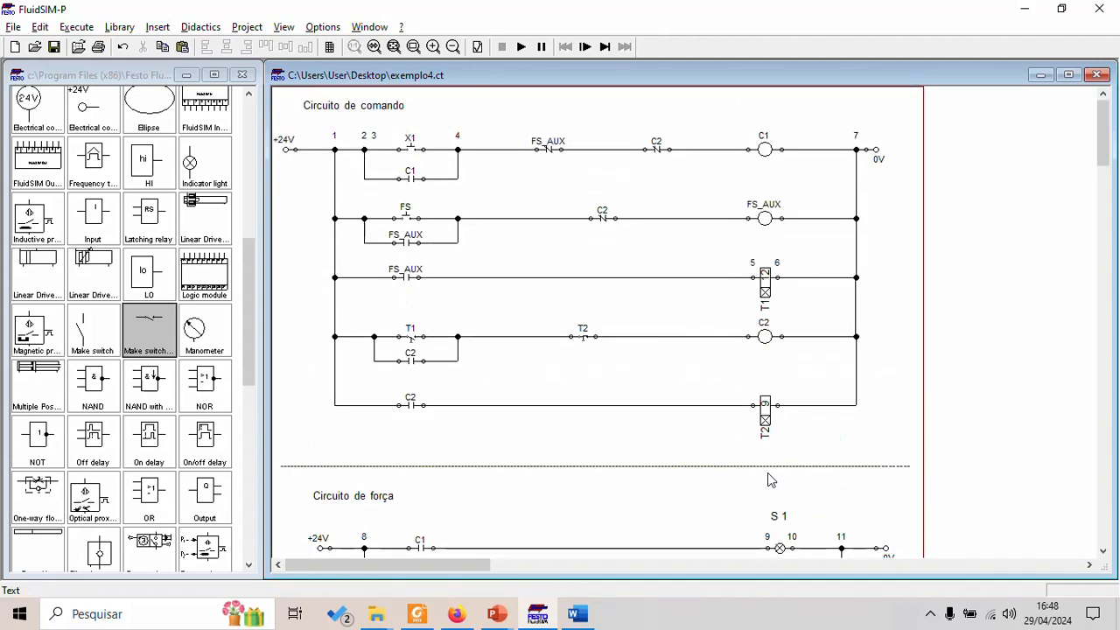